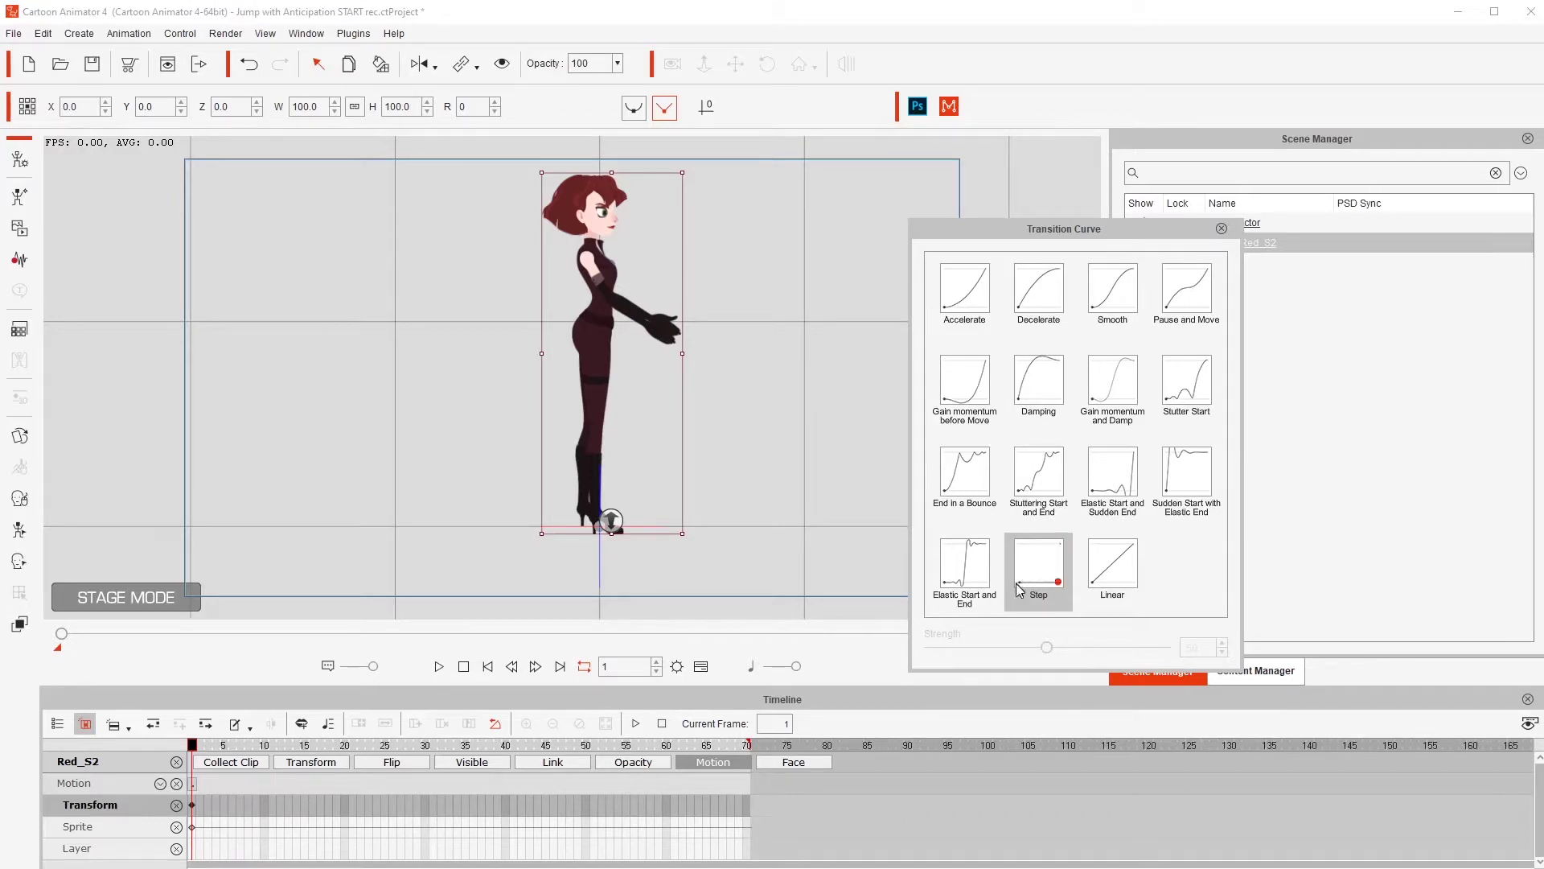
Close the transition curve settings and check frames 10, 20, 30, 40, 50 and 60 along the Transform track
click(1221, 231)
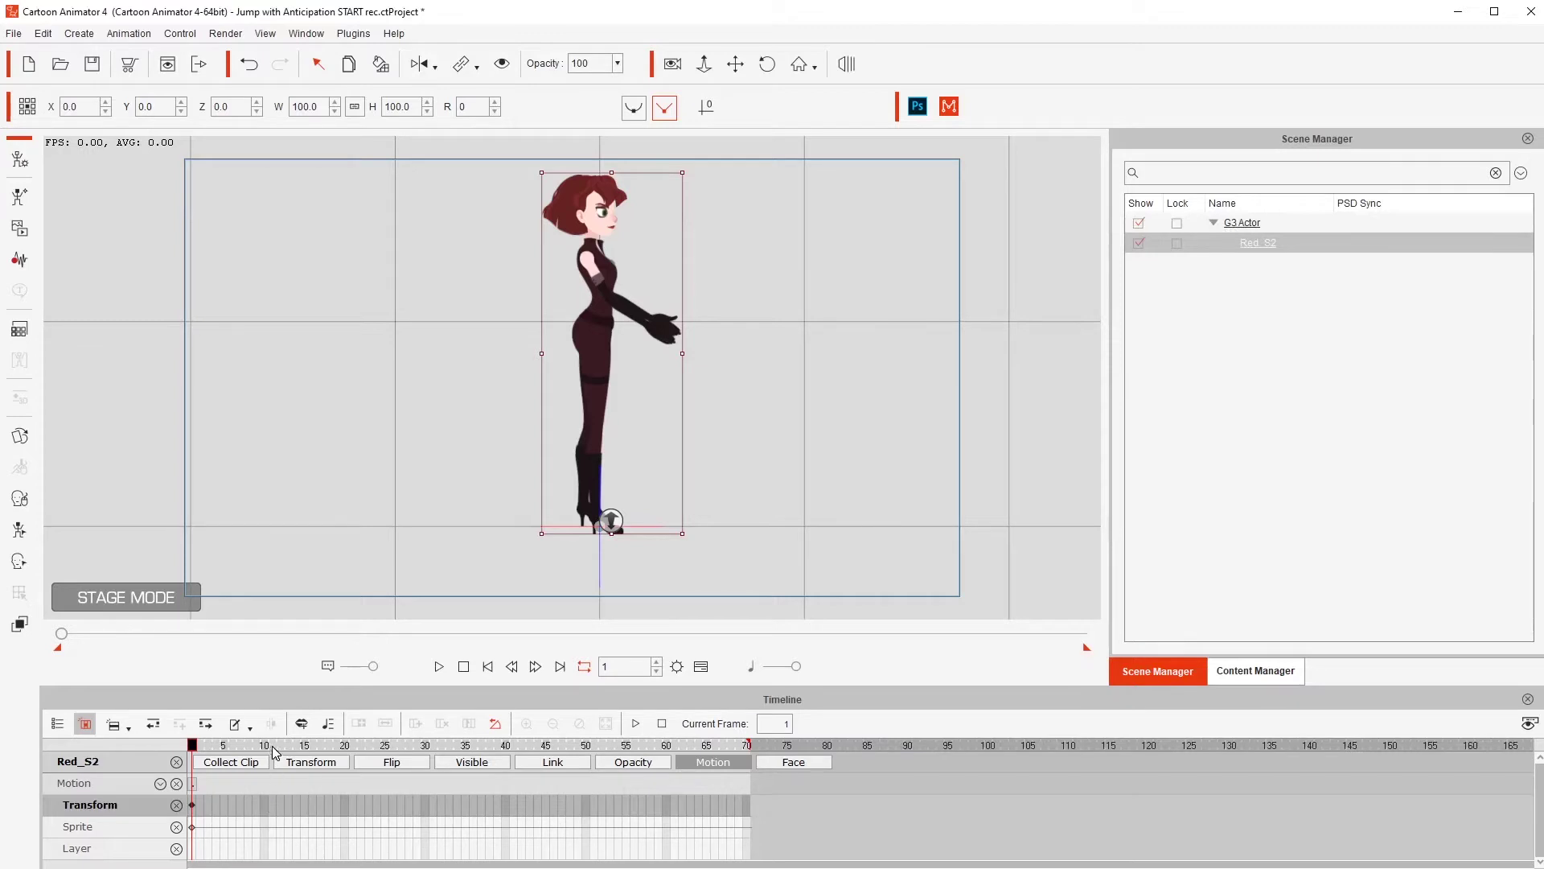
click(268, 808)
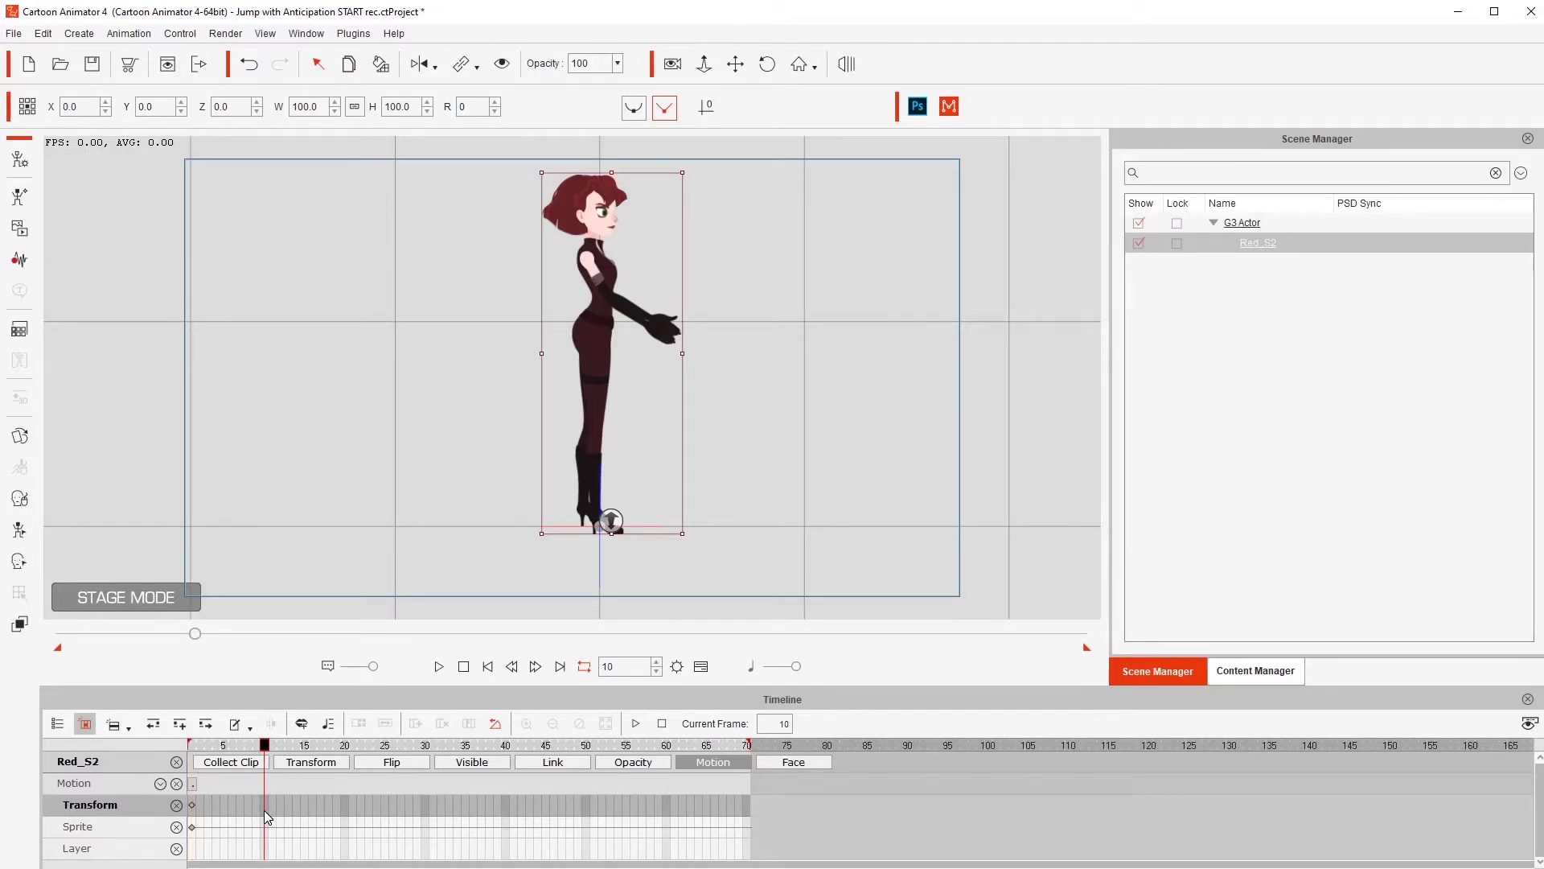
click(345, 804)
click(426, 804)
click(506, 807)
click(587, 806)
click(669, 806)
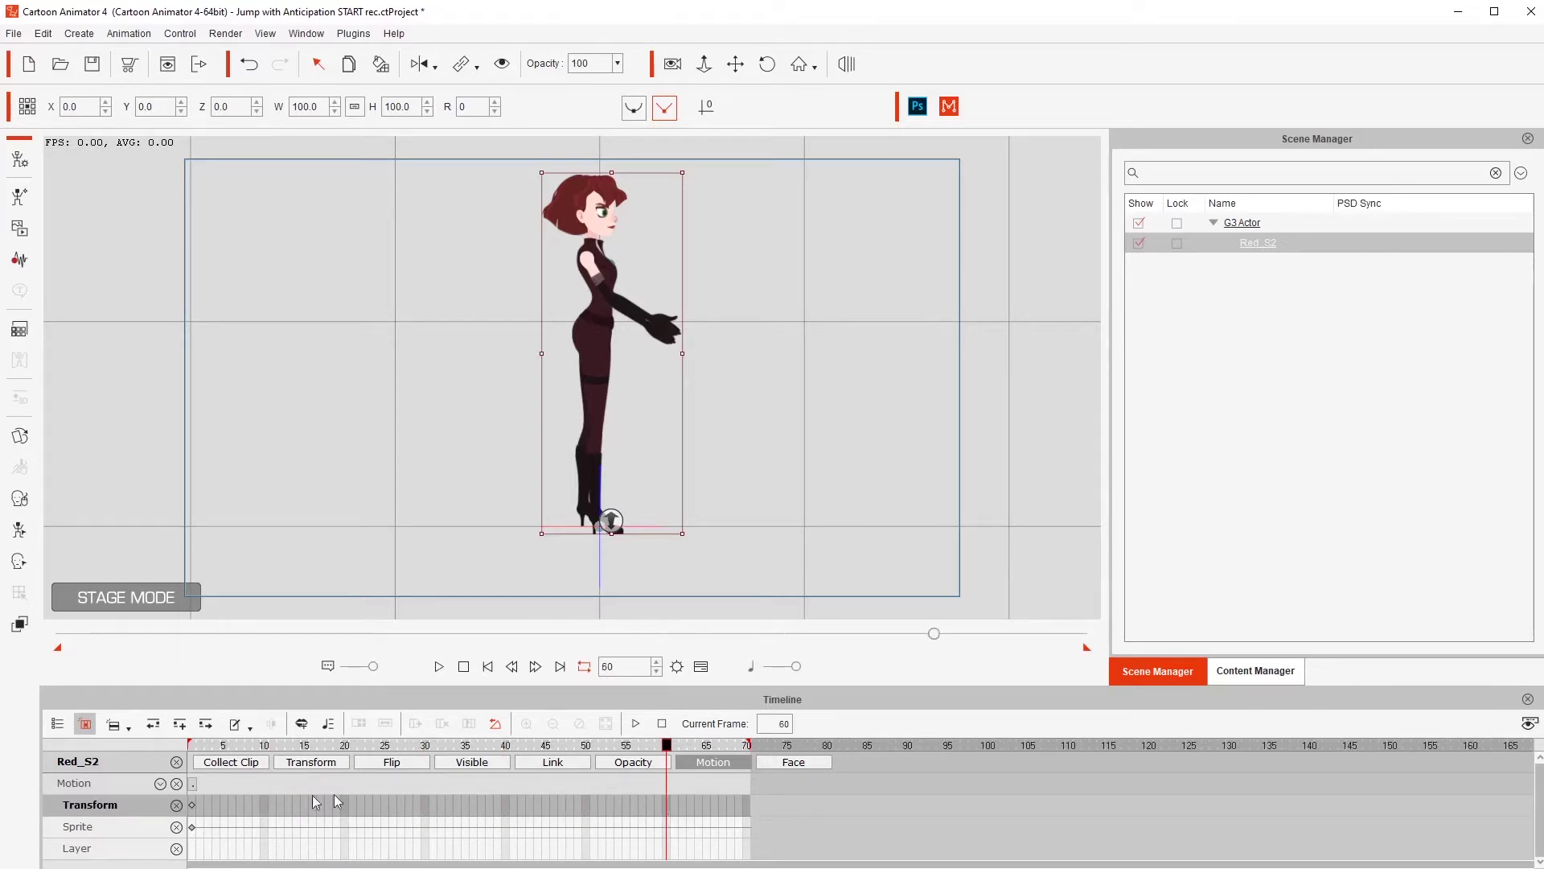
Open the 2D Motion Key Editor for the character at frame 10
click(266, 806)
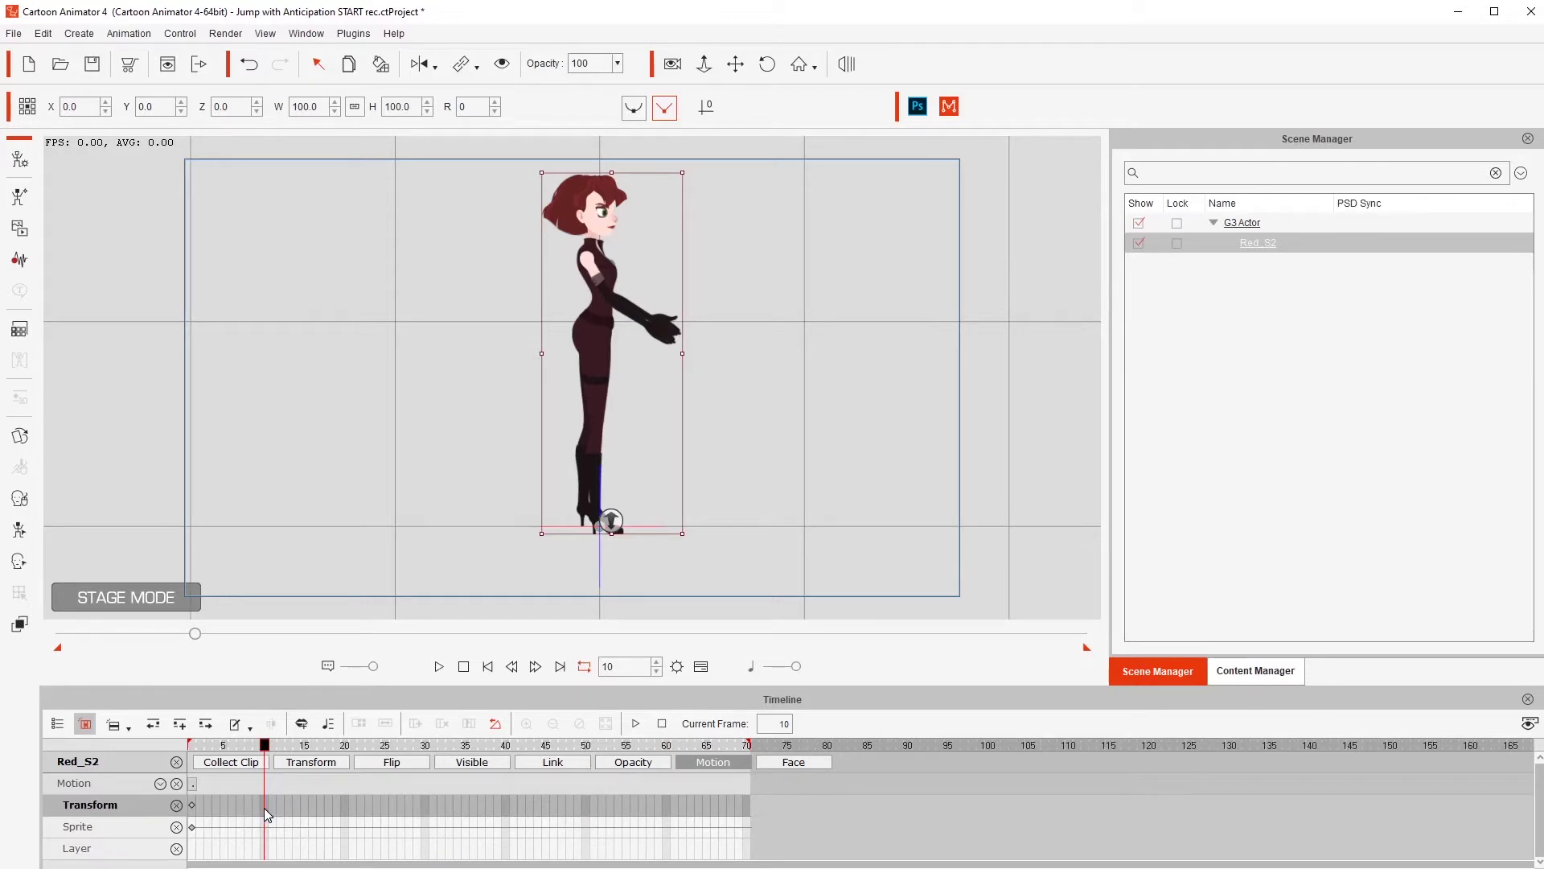
key(k)
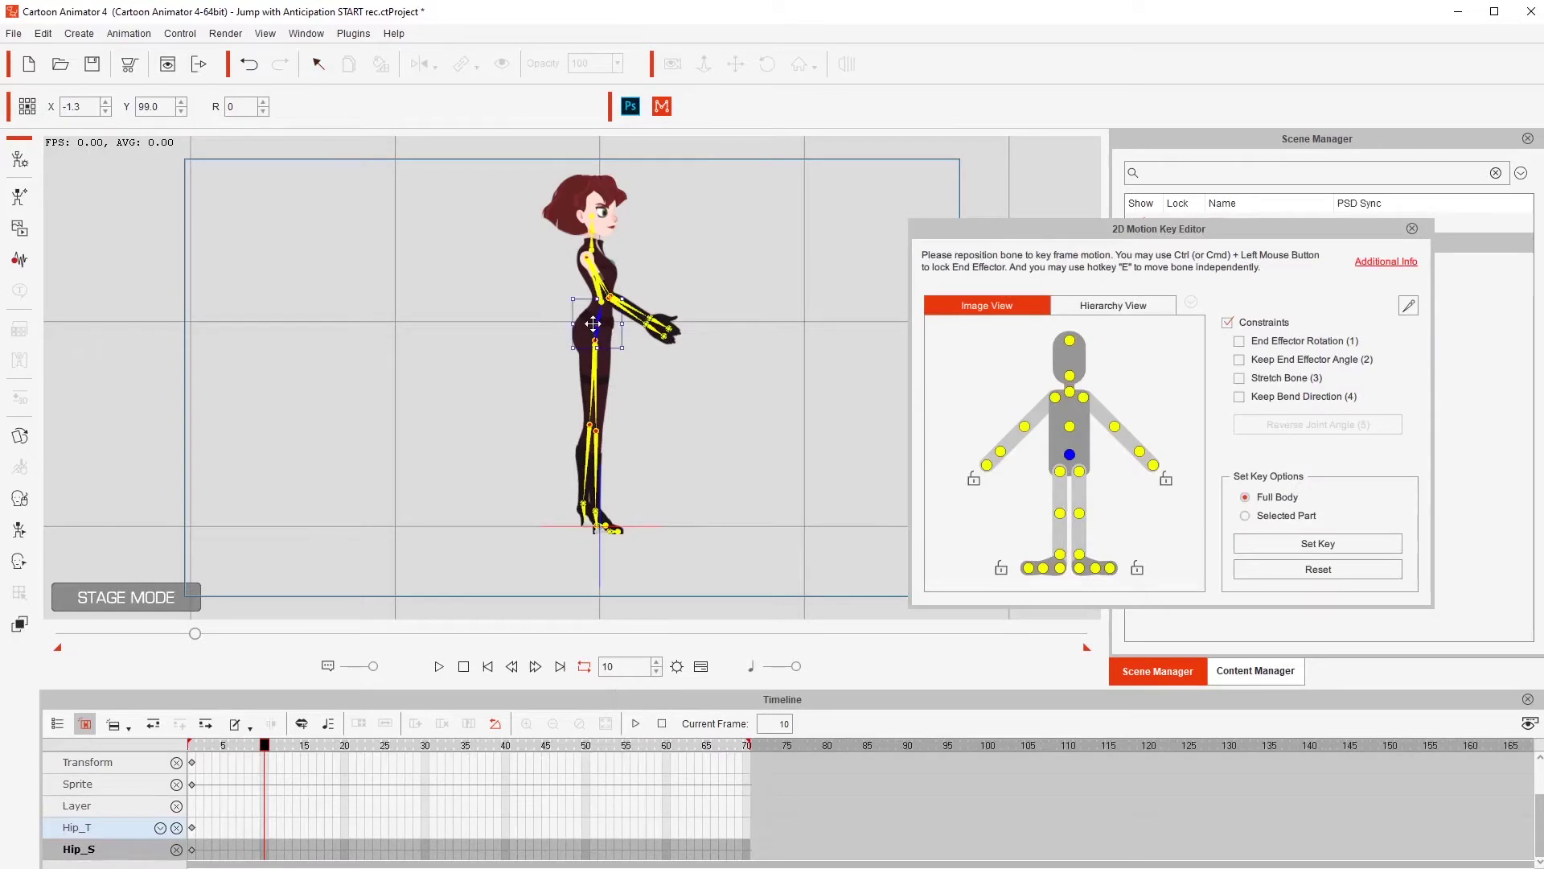
drag(593, 323, 585, 382)
key(ctrl+z)
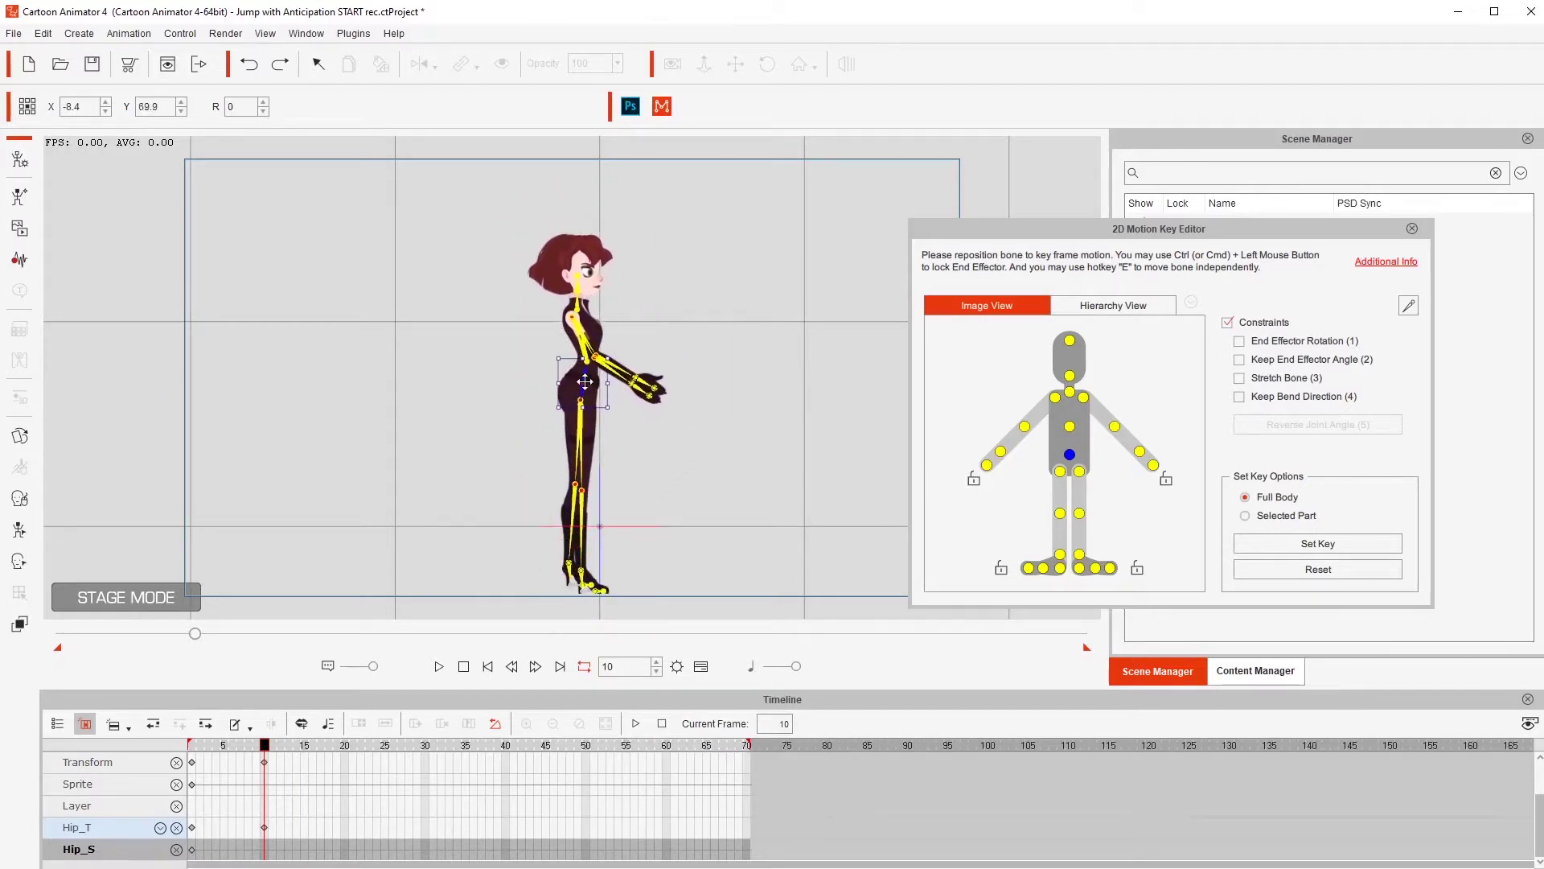
key(ctrl+z)
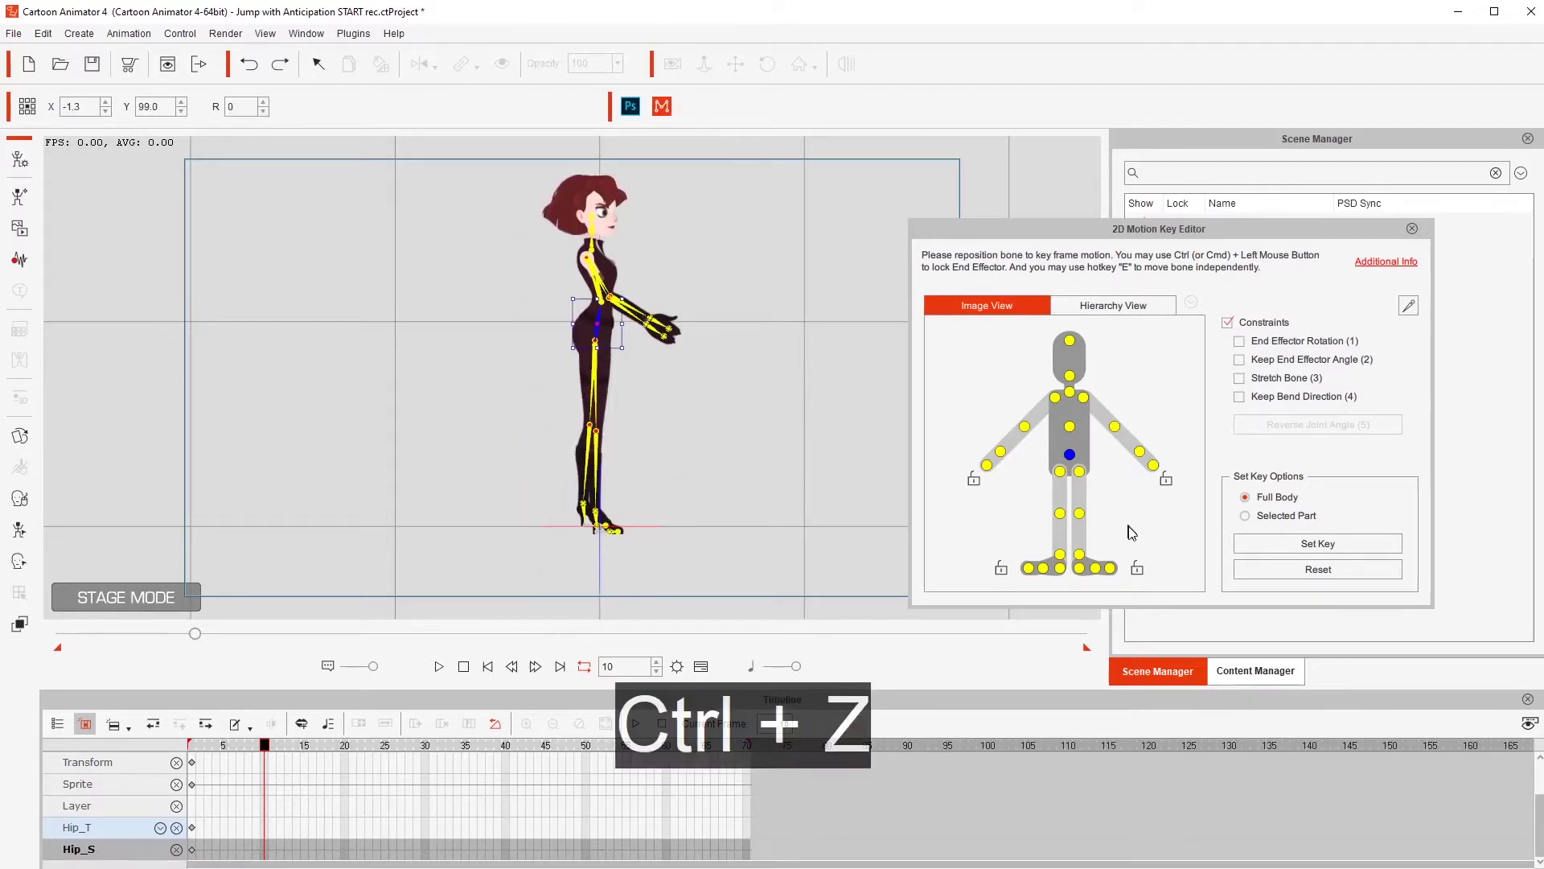
Lock both feet in the 2D Motion Key Editor
click(1136, 568)
click(1000, 568)
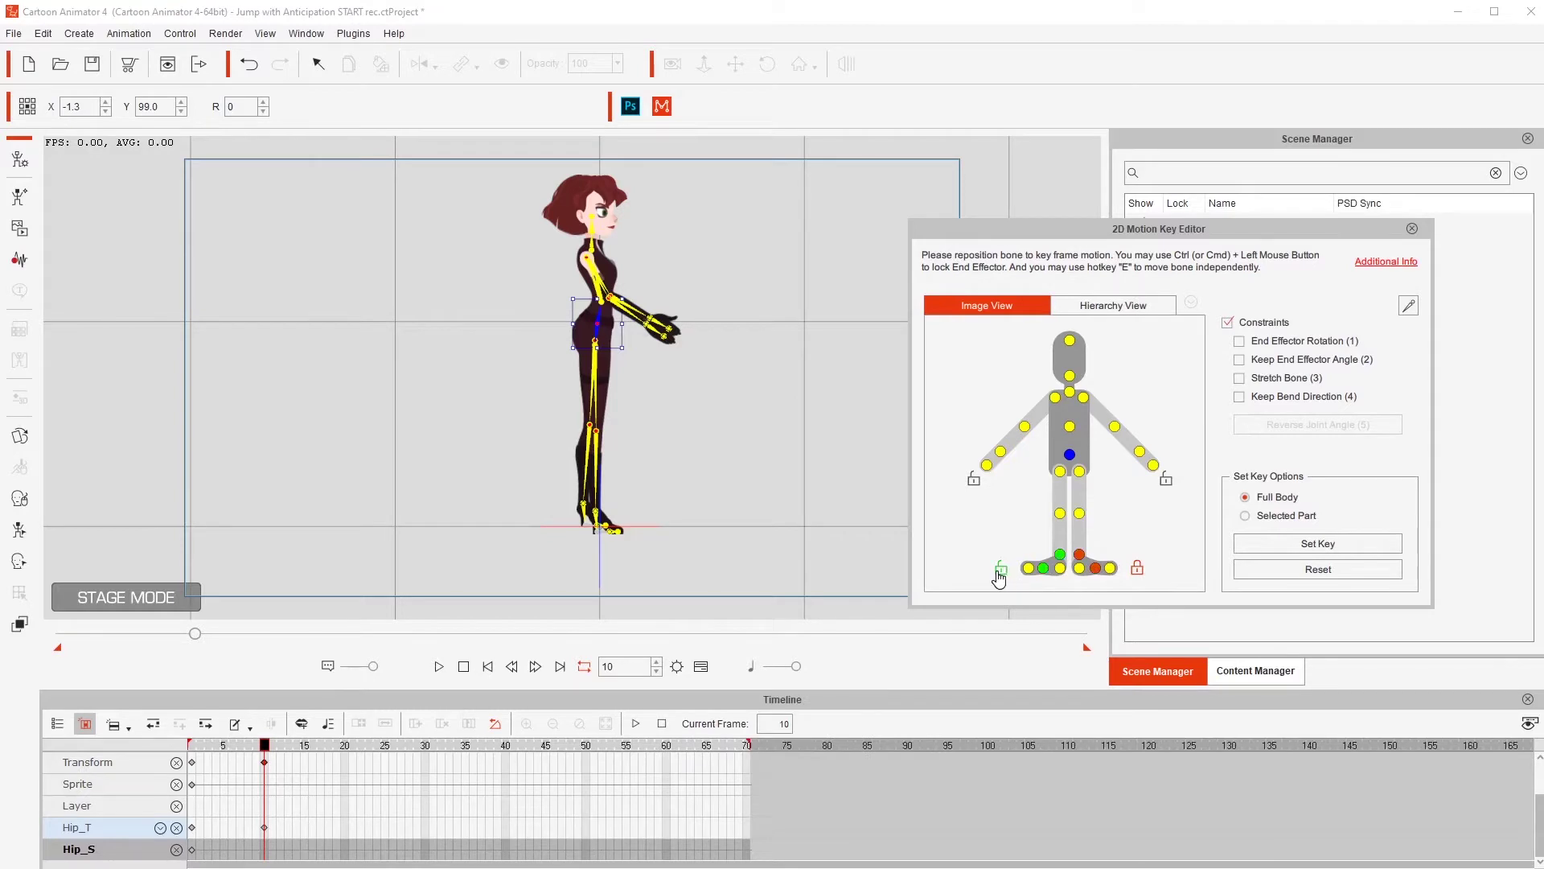
drag(596, 326, 593, 372)
key(ctrl)
key(ctrl+z)
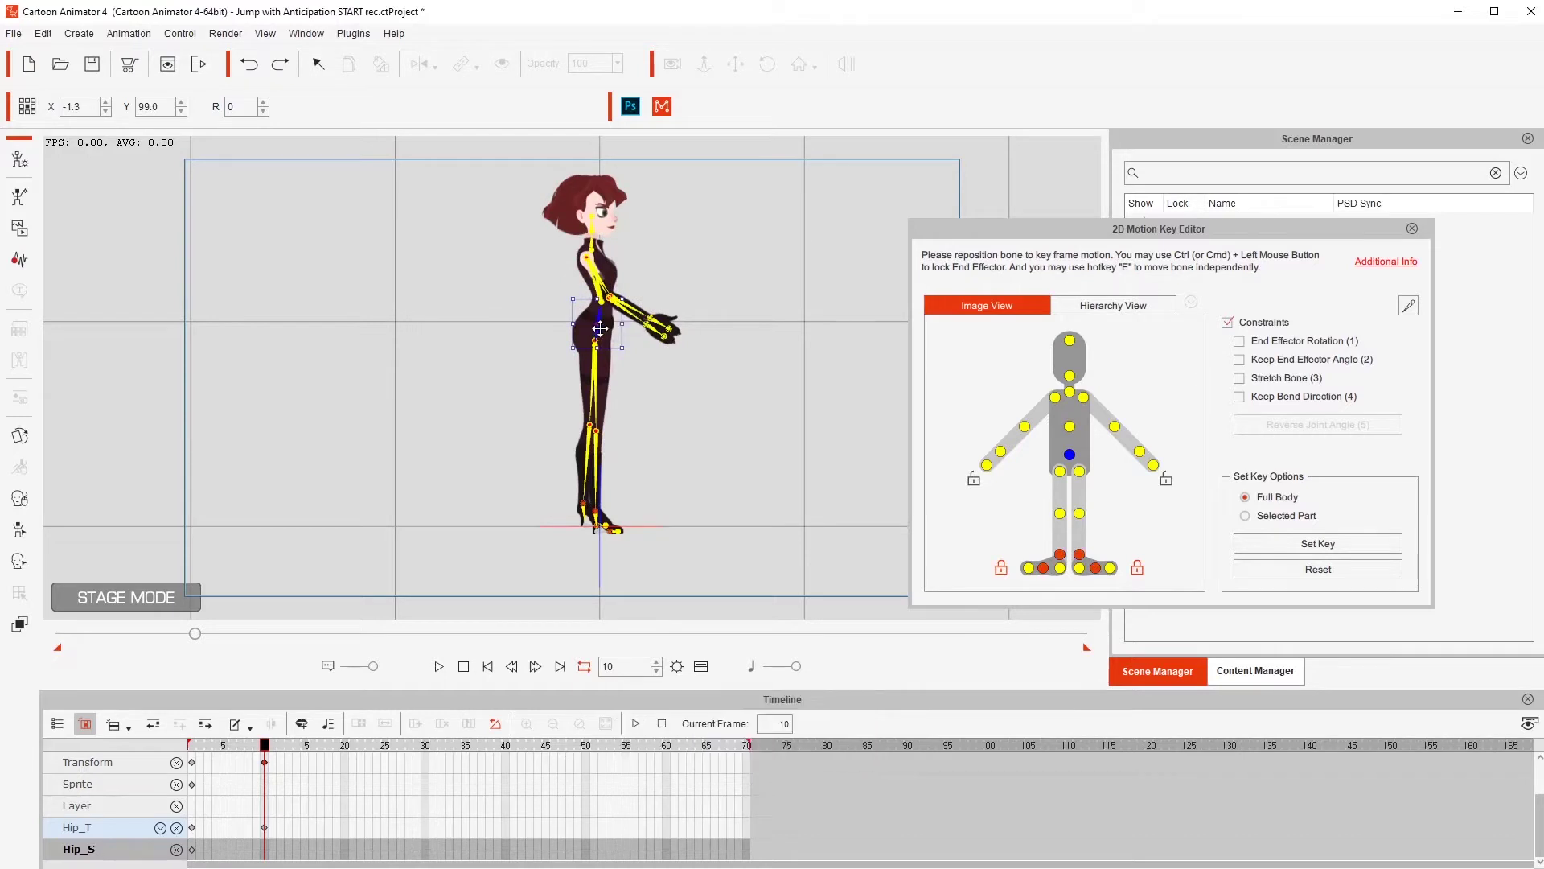
Pull the hip down and back into a crouch, and bend the torso forward to a rotation of about 288 with constraints off
drag(600, 328, 566, 380)
key(Return)
click(570, 354)
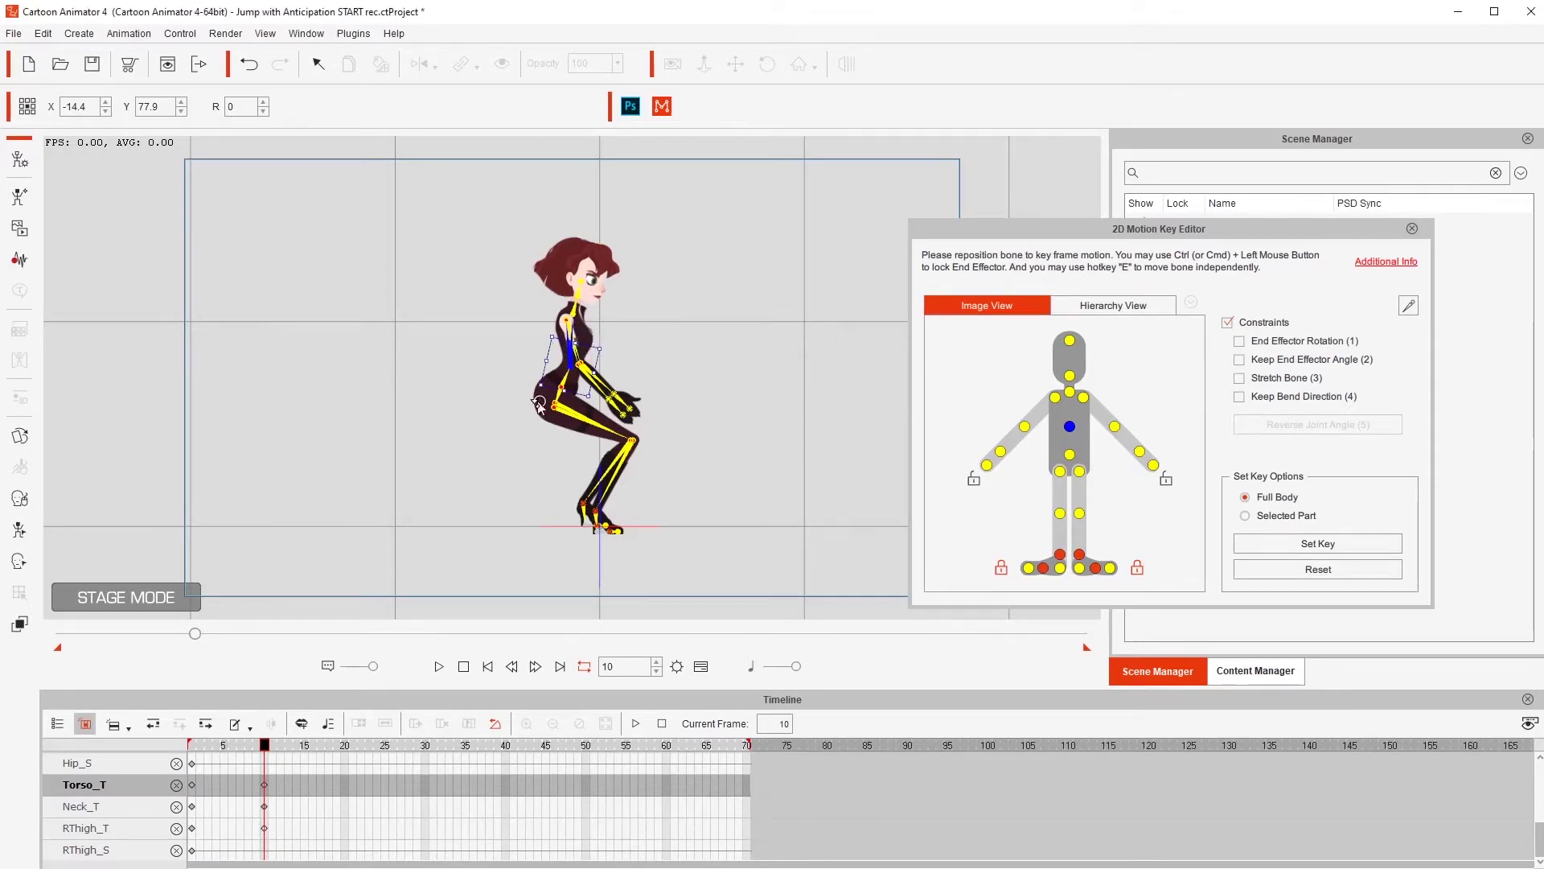
click(573, 406)
click(571, 359)
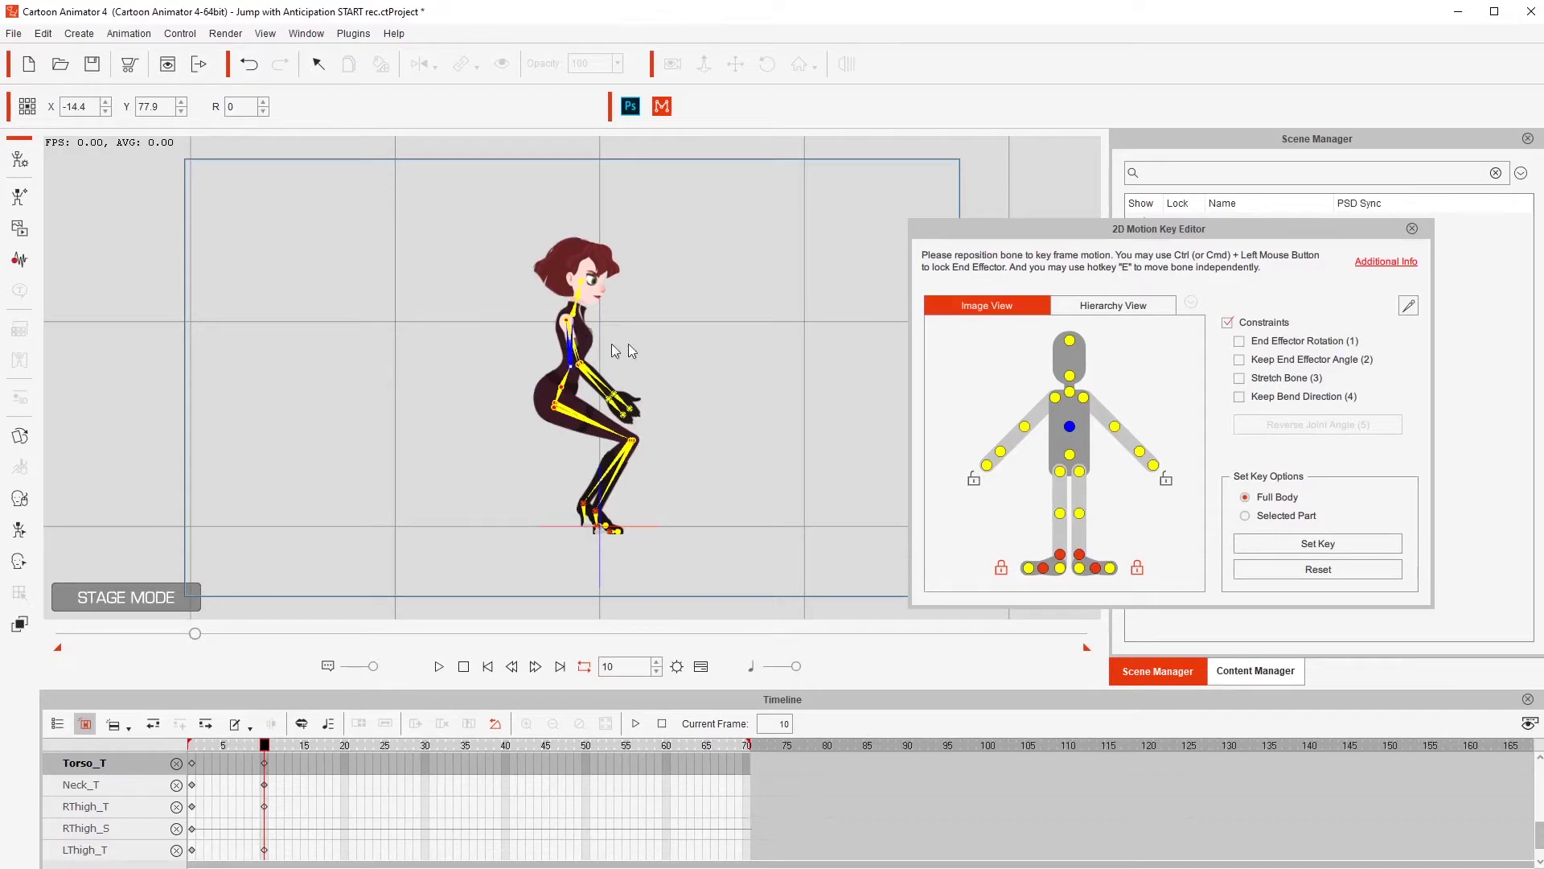
click(1251, 323)
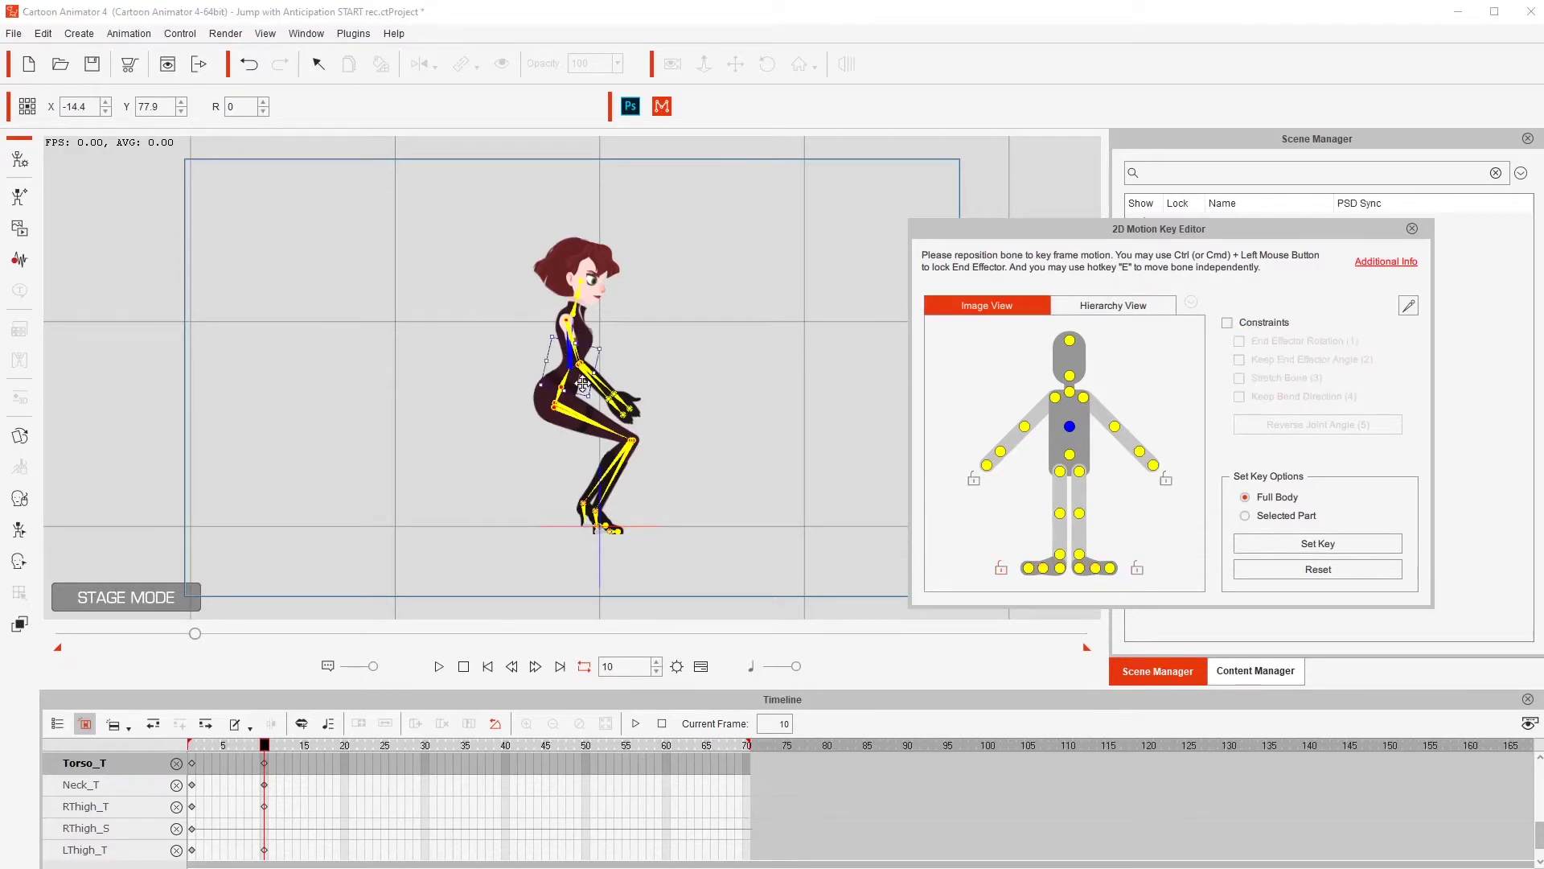
drag(589, 332, 610, 372)
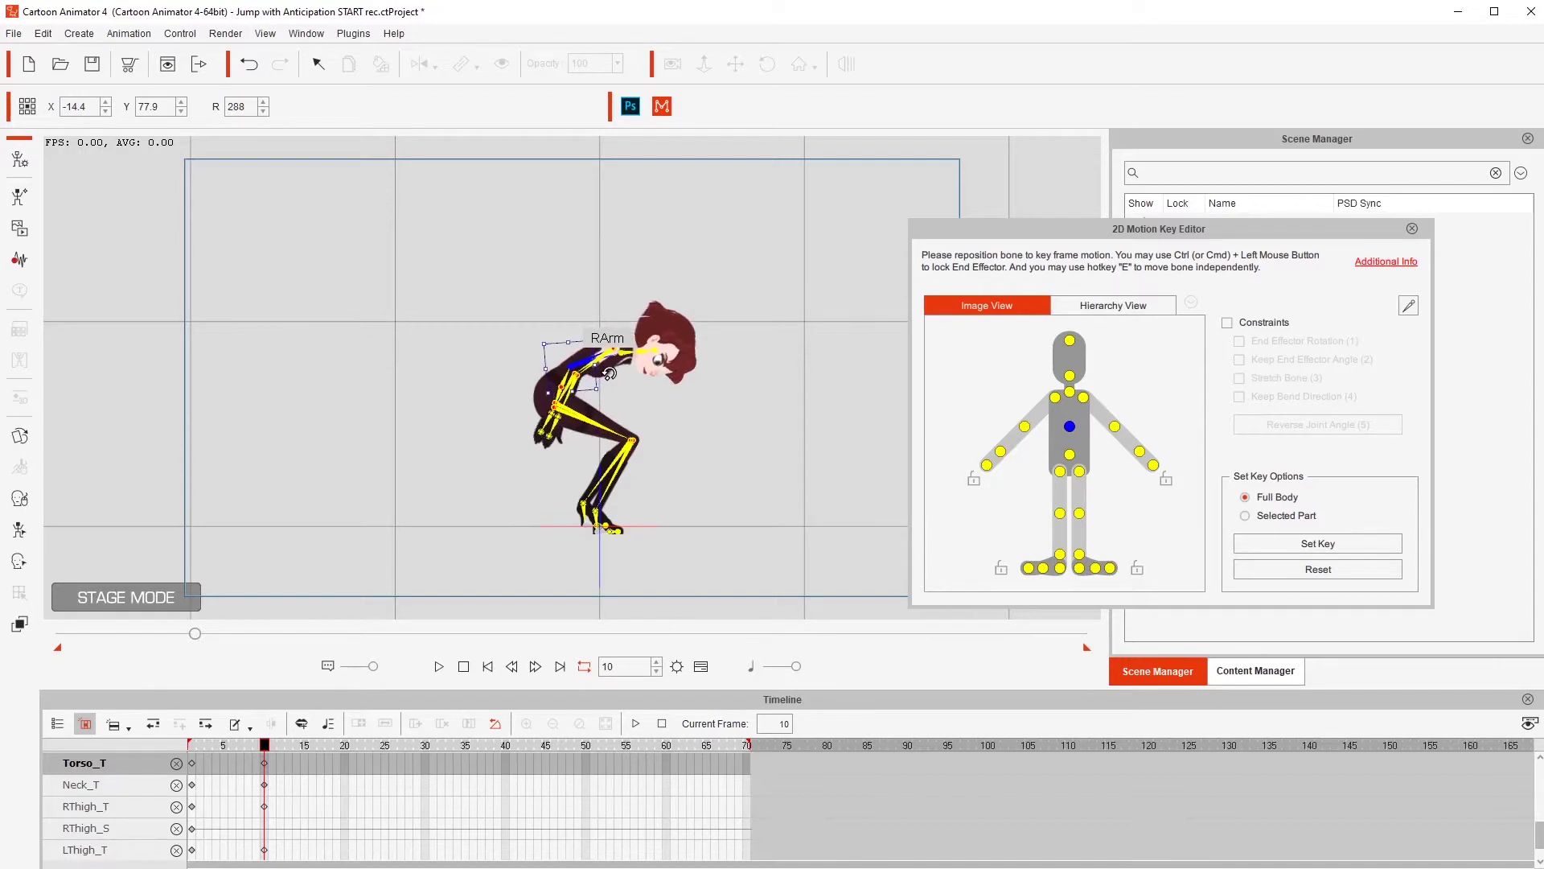
With constraints on, tilt the head up to a rotation of about 28 and swing both arms up behind the back
click(656, 351)
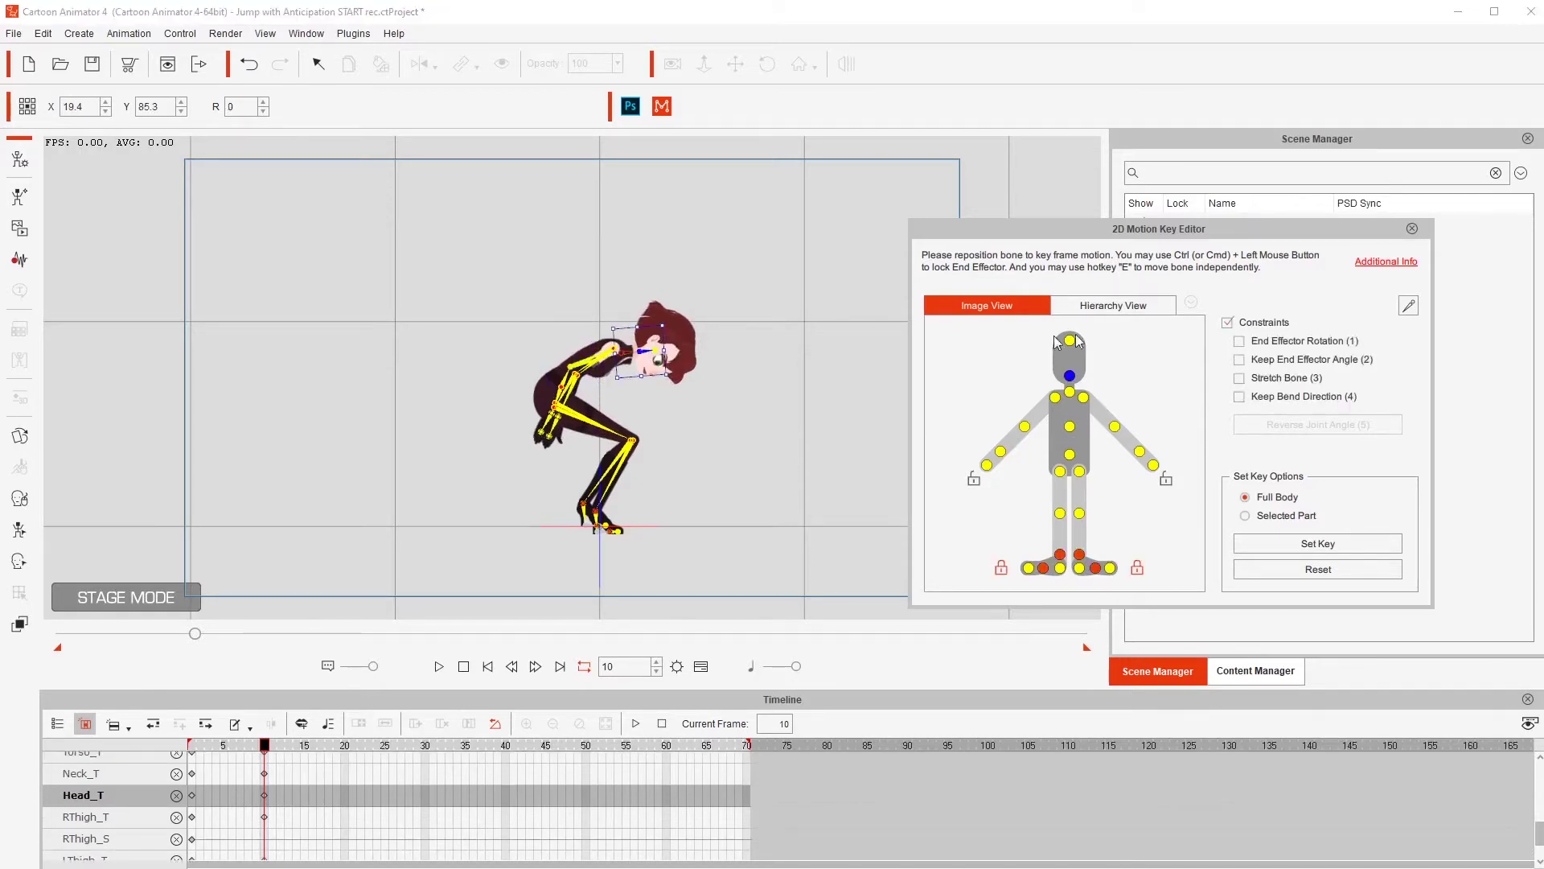
click(653, 355)
click(1228, 323)
click(624, 362)
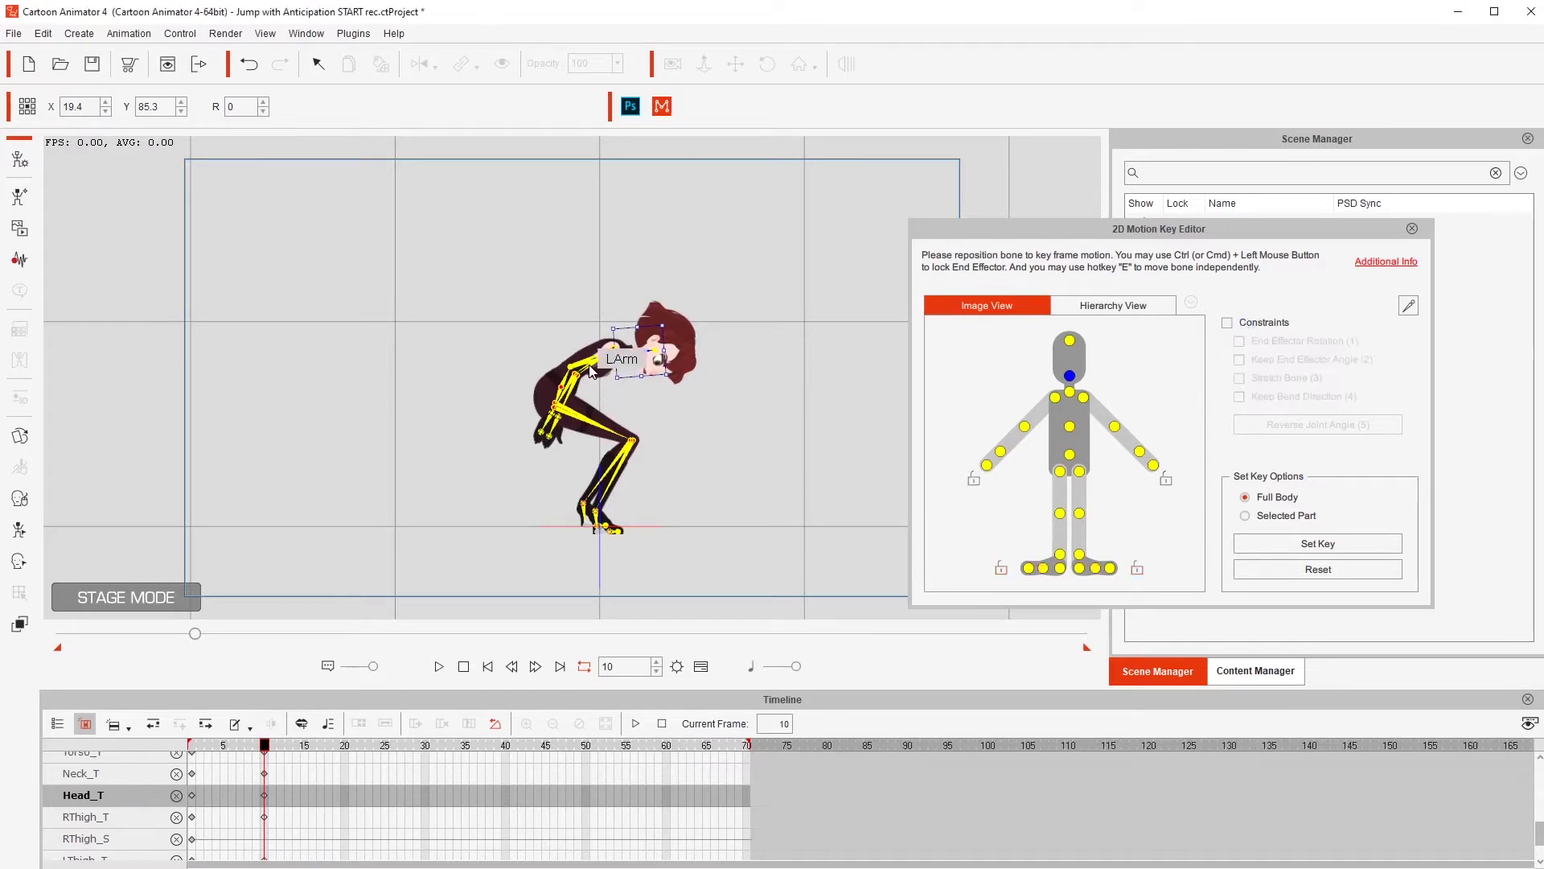
click(650, 358)
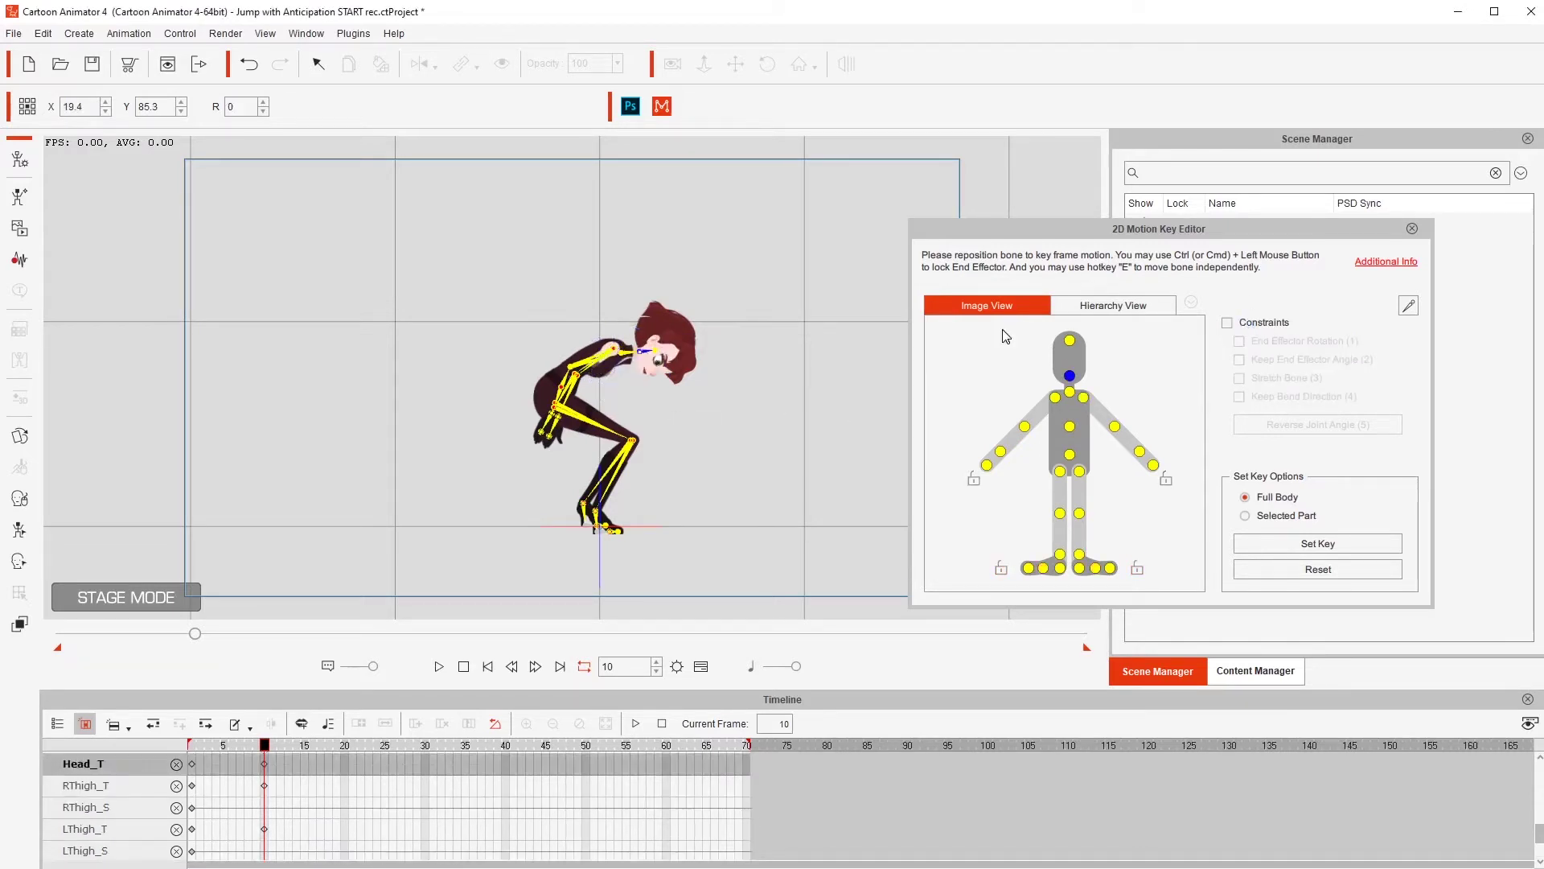
click(1263, 326)
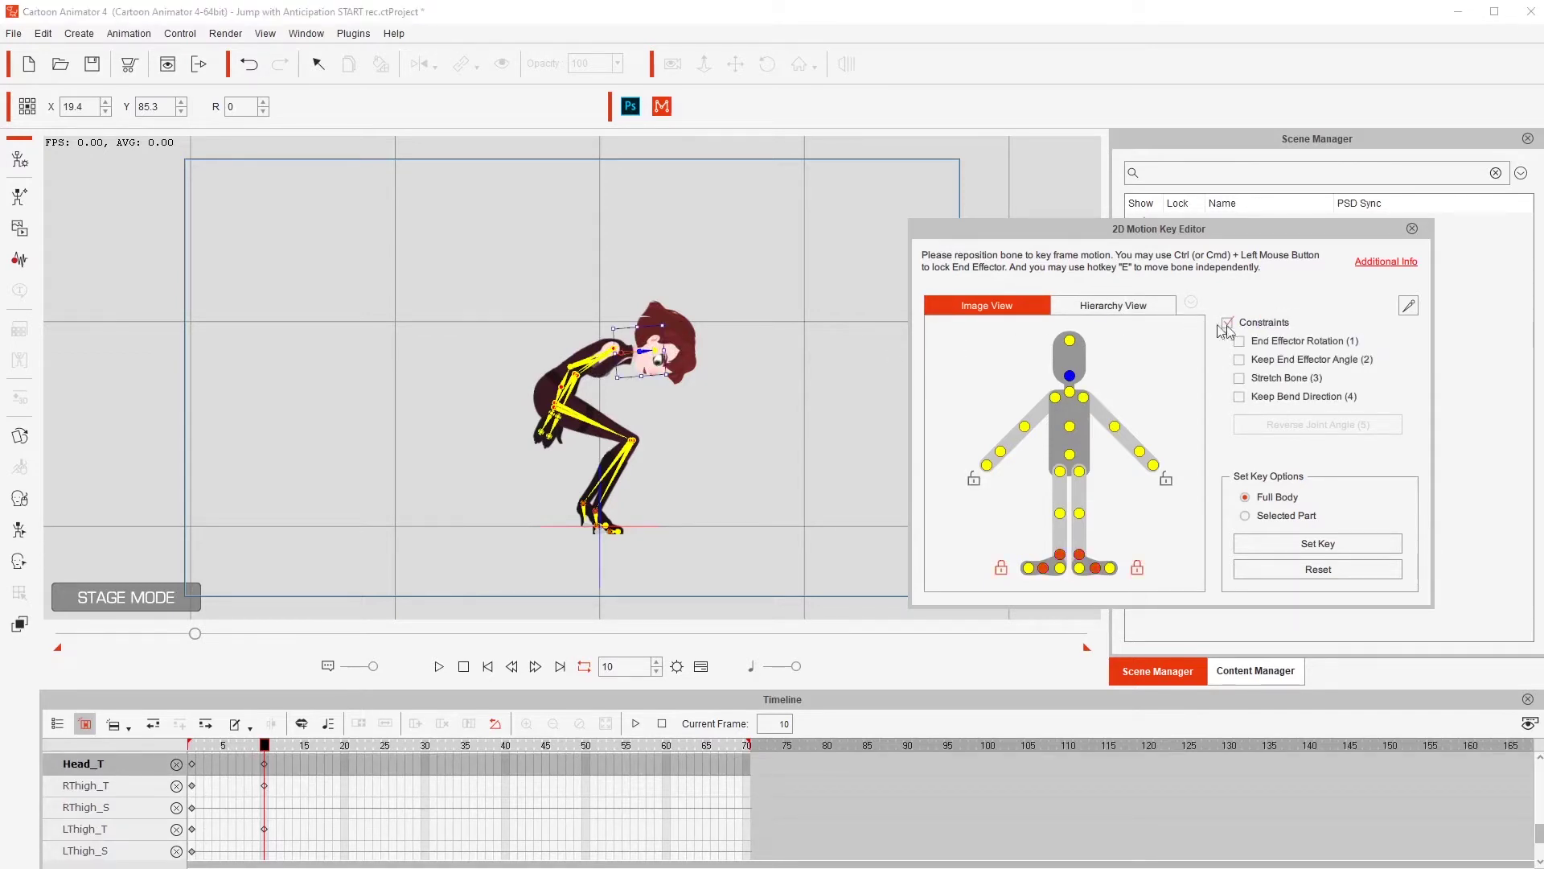
drag(1135, 230, 994, 219)
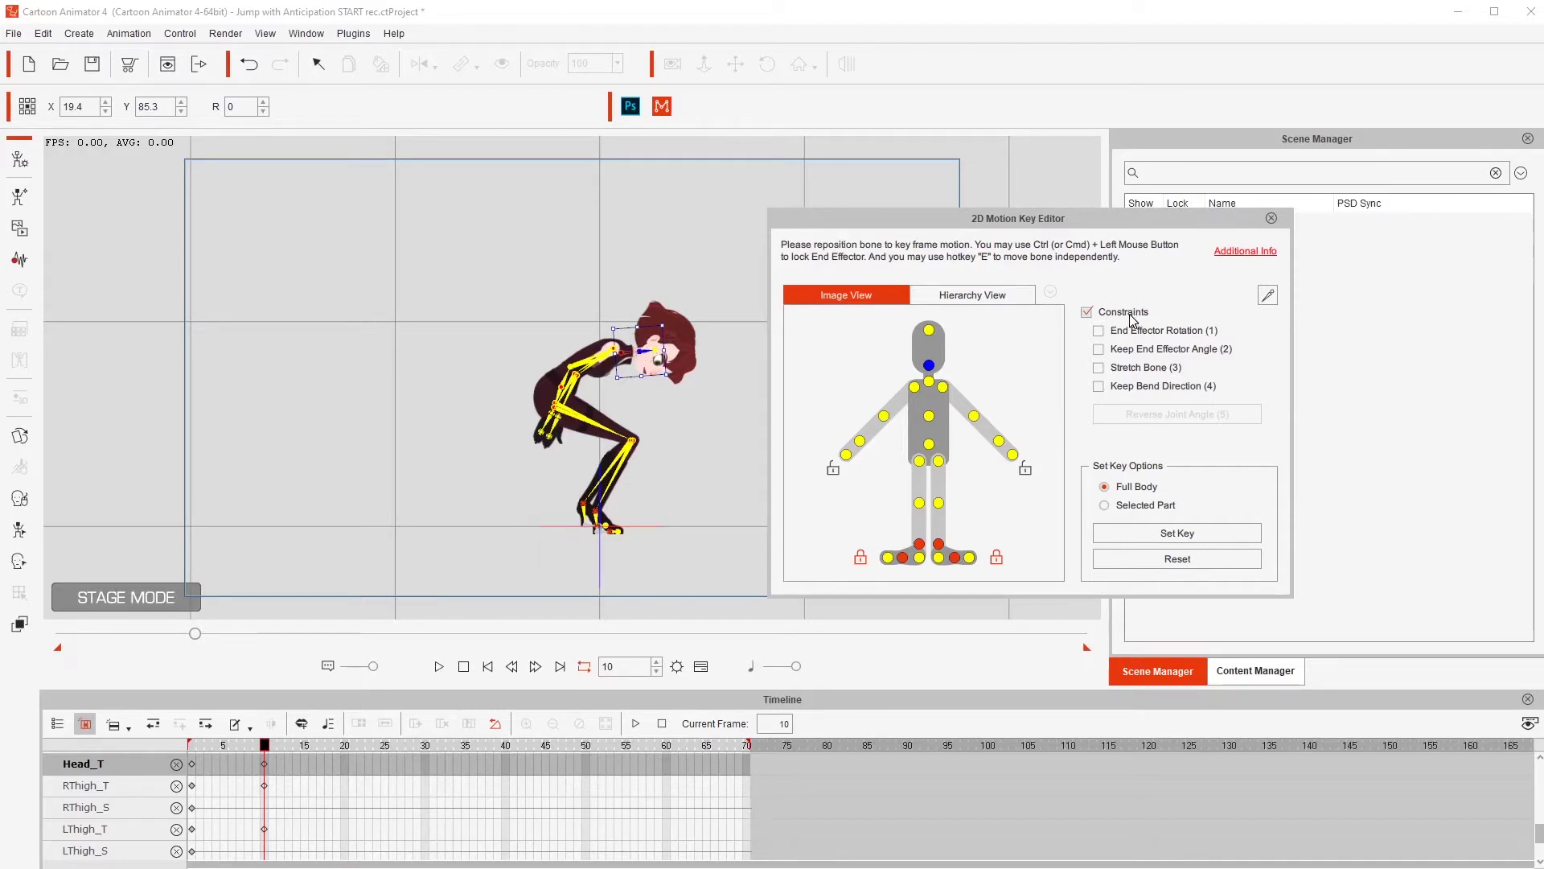
drag(674, 344, 662, 329)
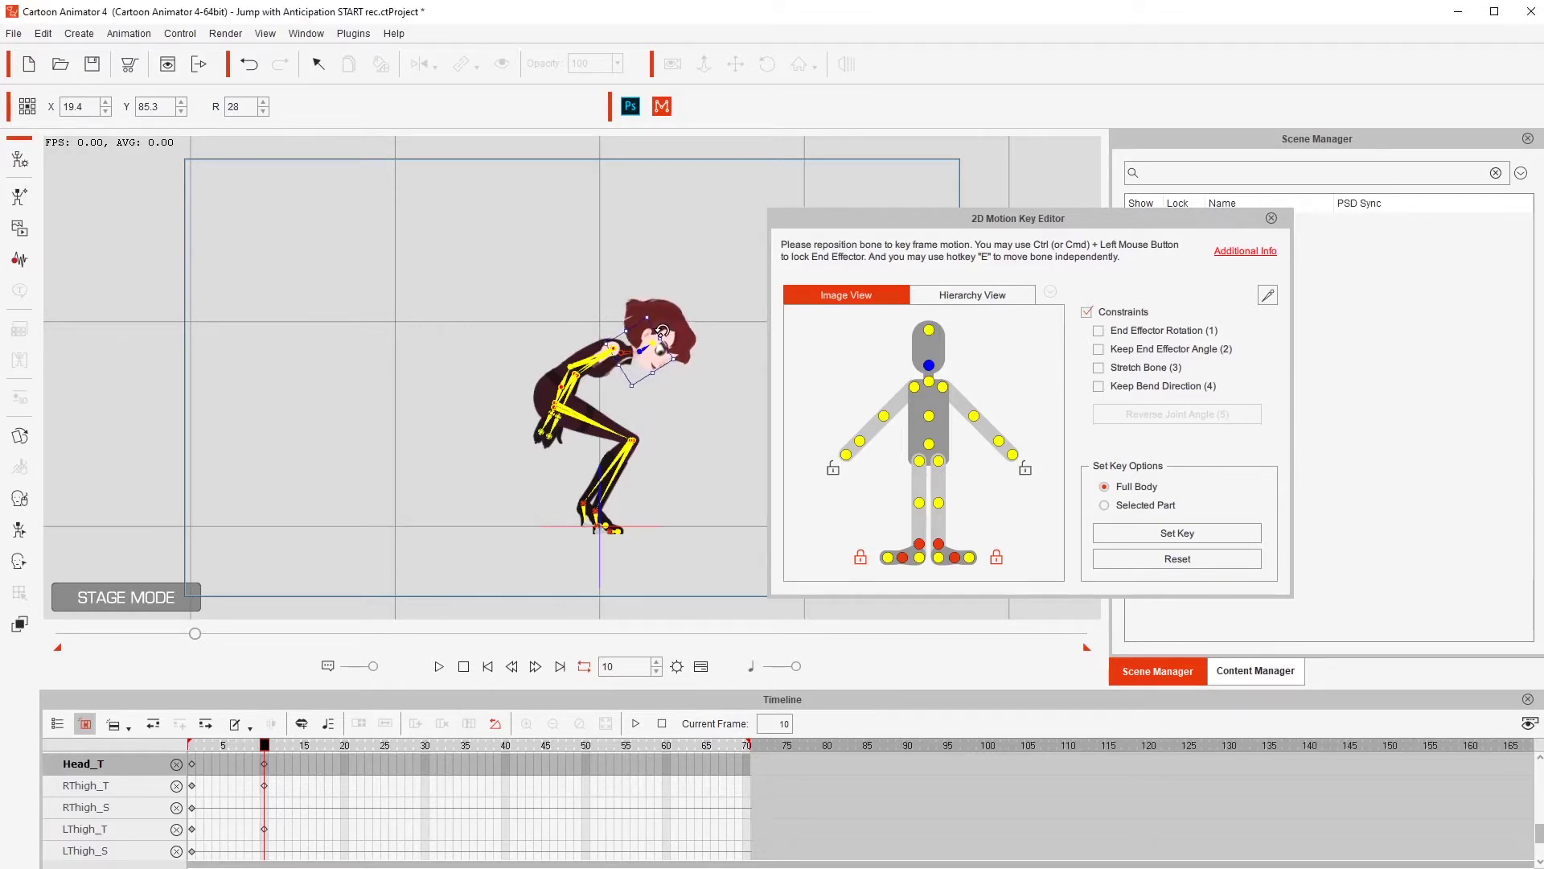
drag(547, 433, 531, 417)
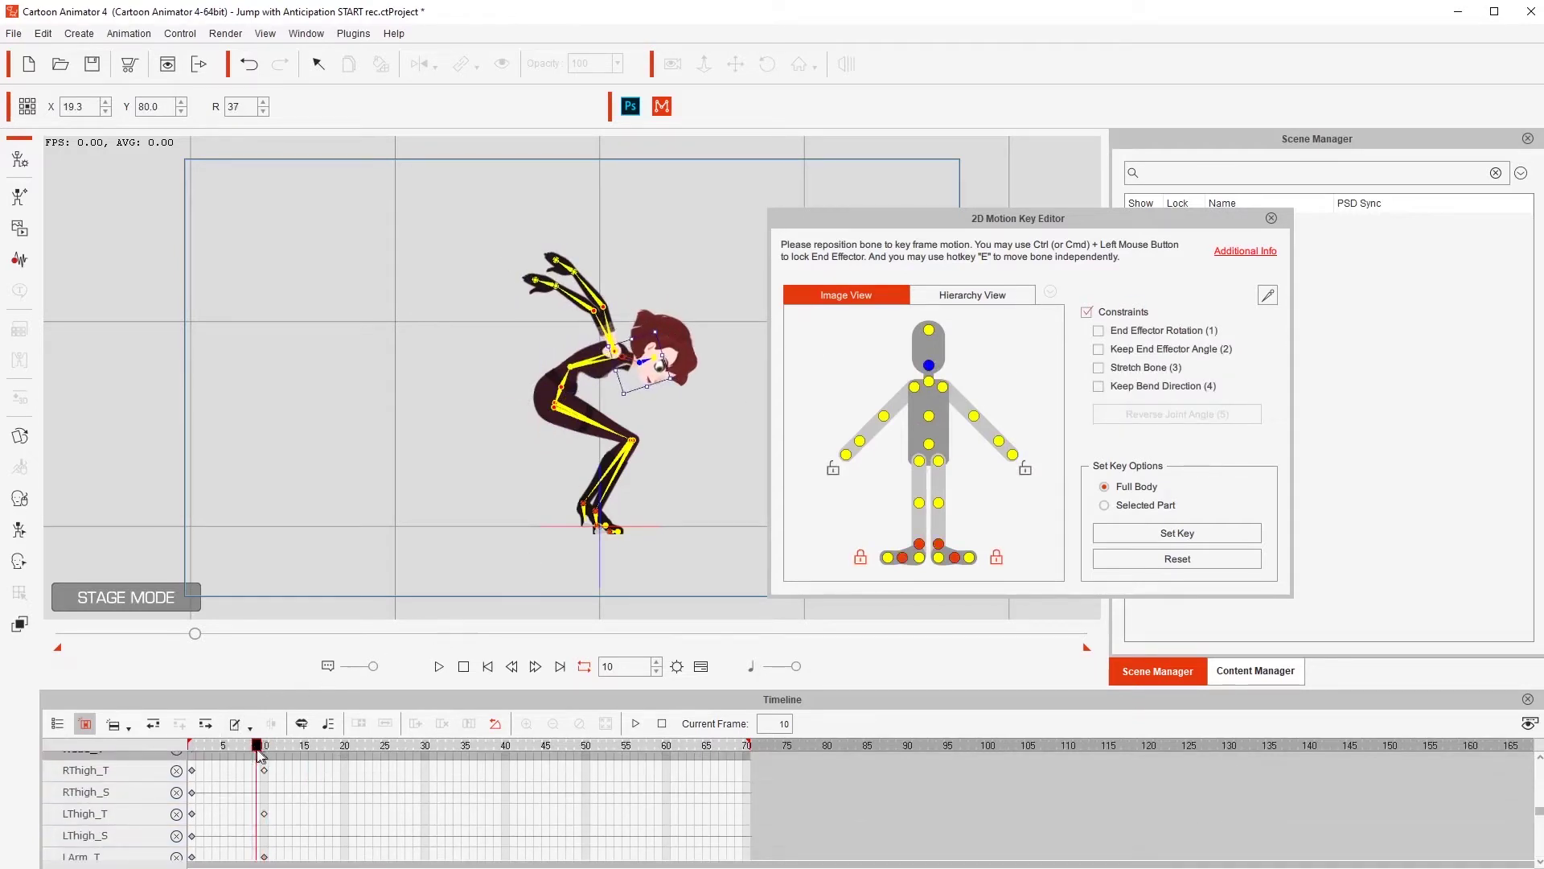
Set the transition curve of the Transform key at frame 10 to Step
mouse_move(264, 744)
mouse_down()
mouse_move(169, 746)
mouse_move(265, 747)
mouse_up()
drag(1538, 812, 1539, 768)
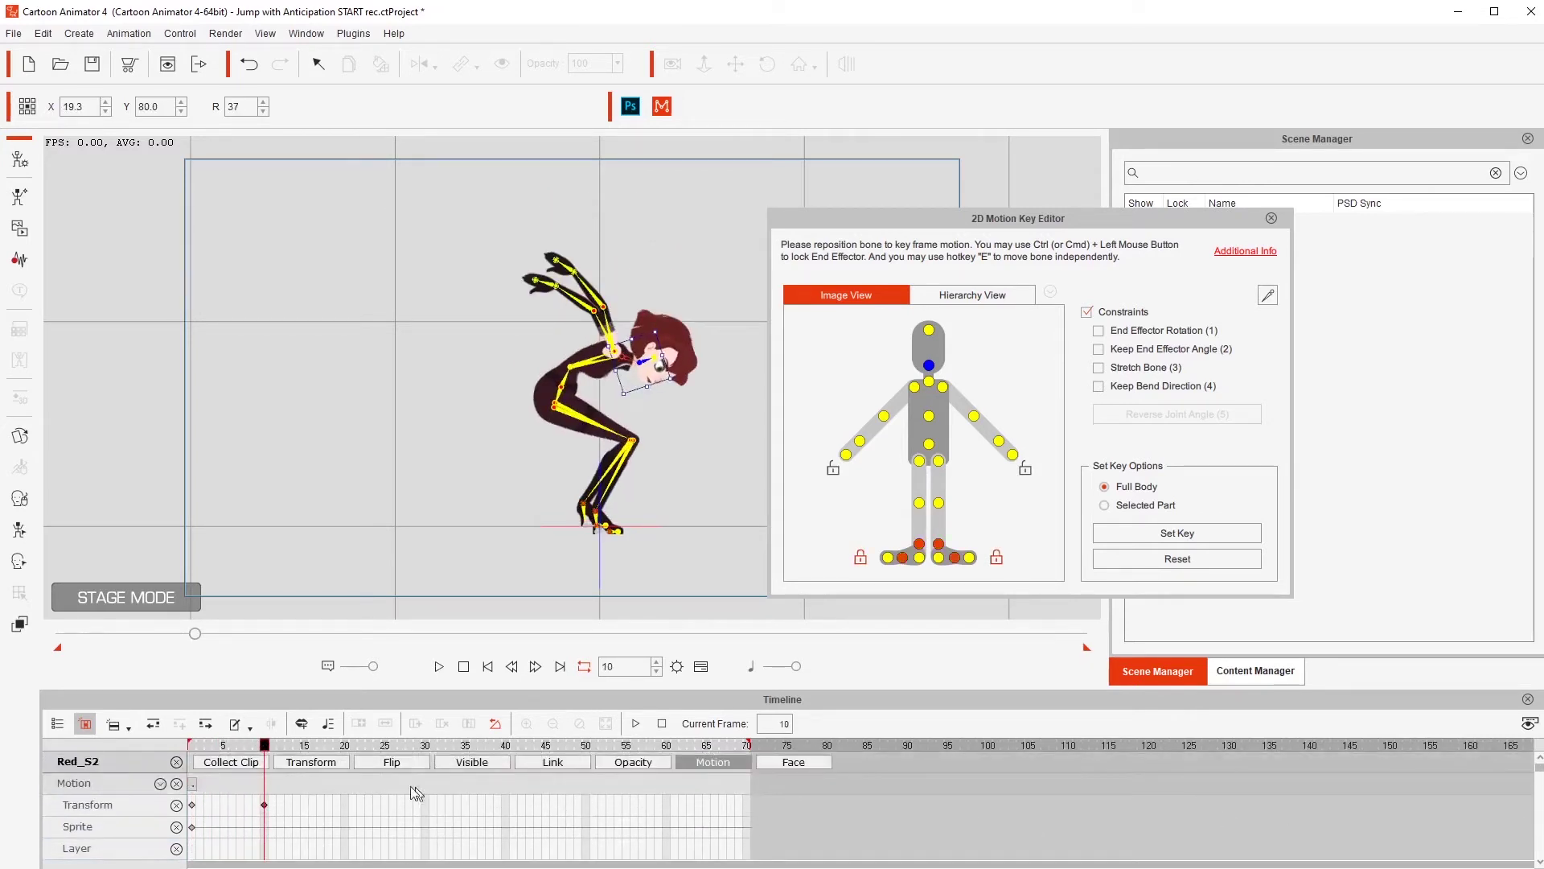
right_click(264, 806)
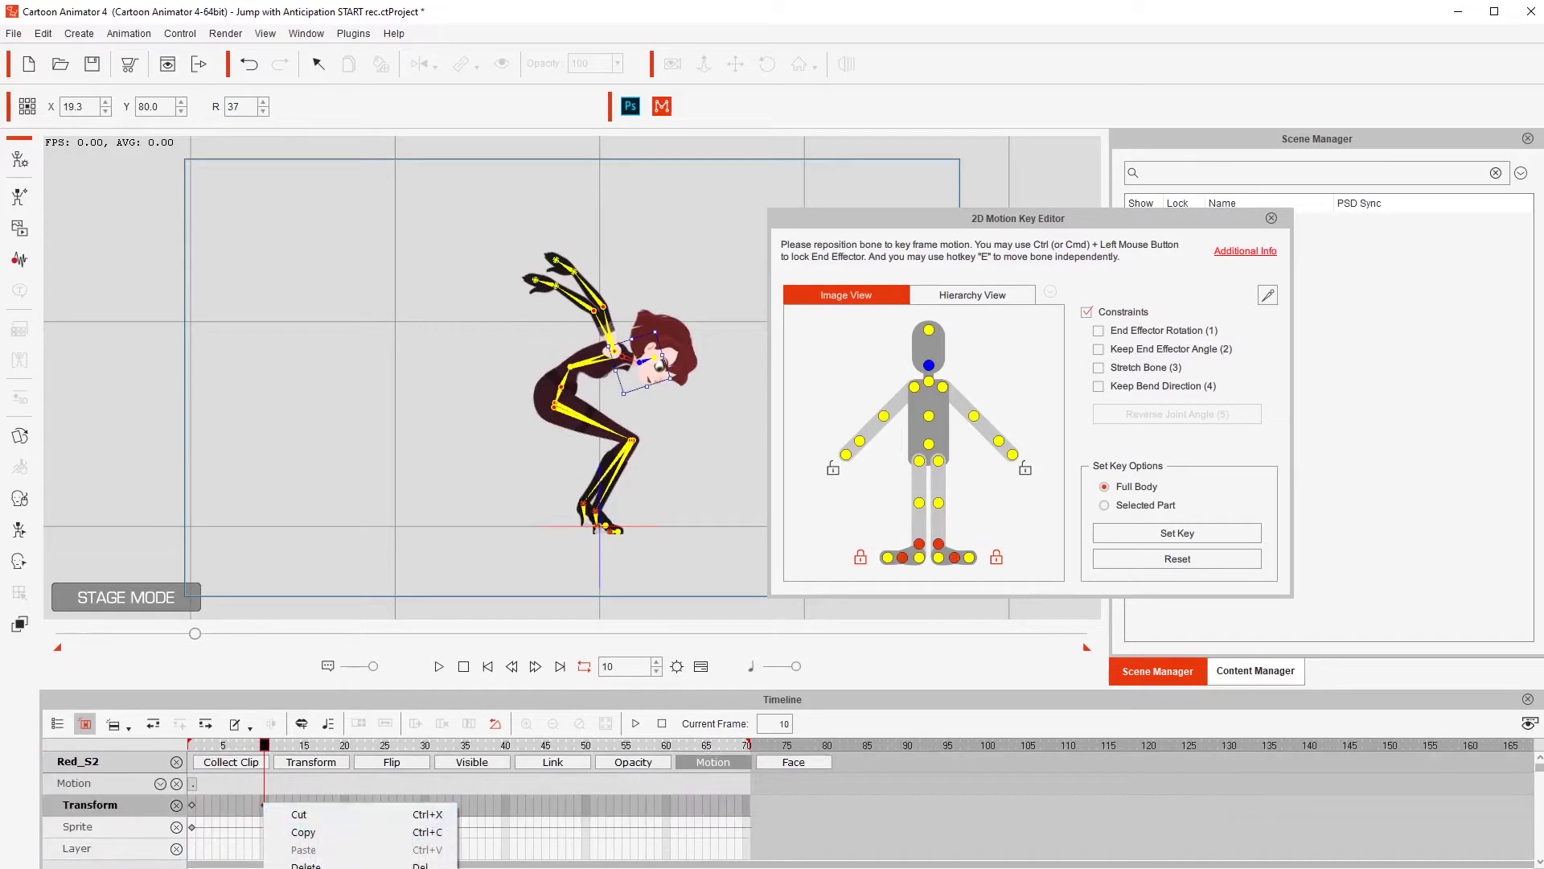
click(321, 865)
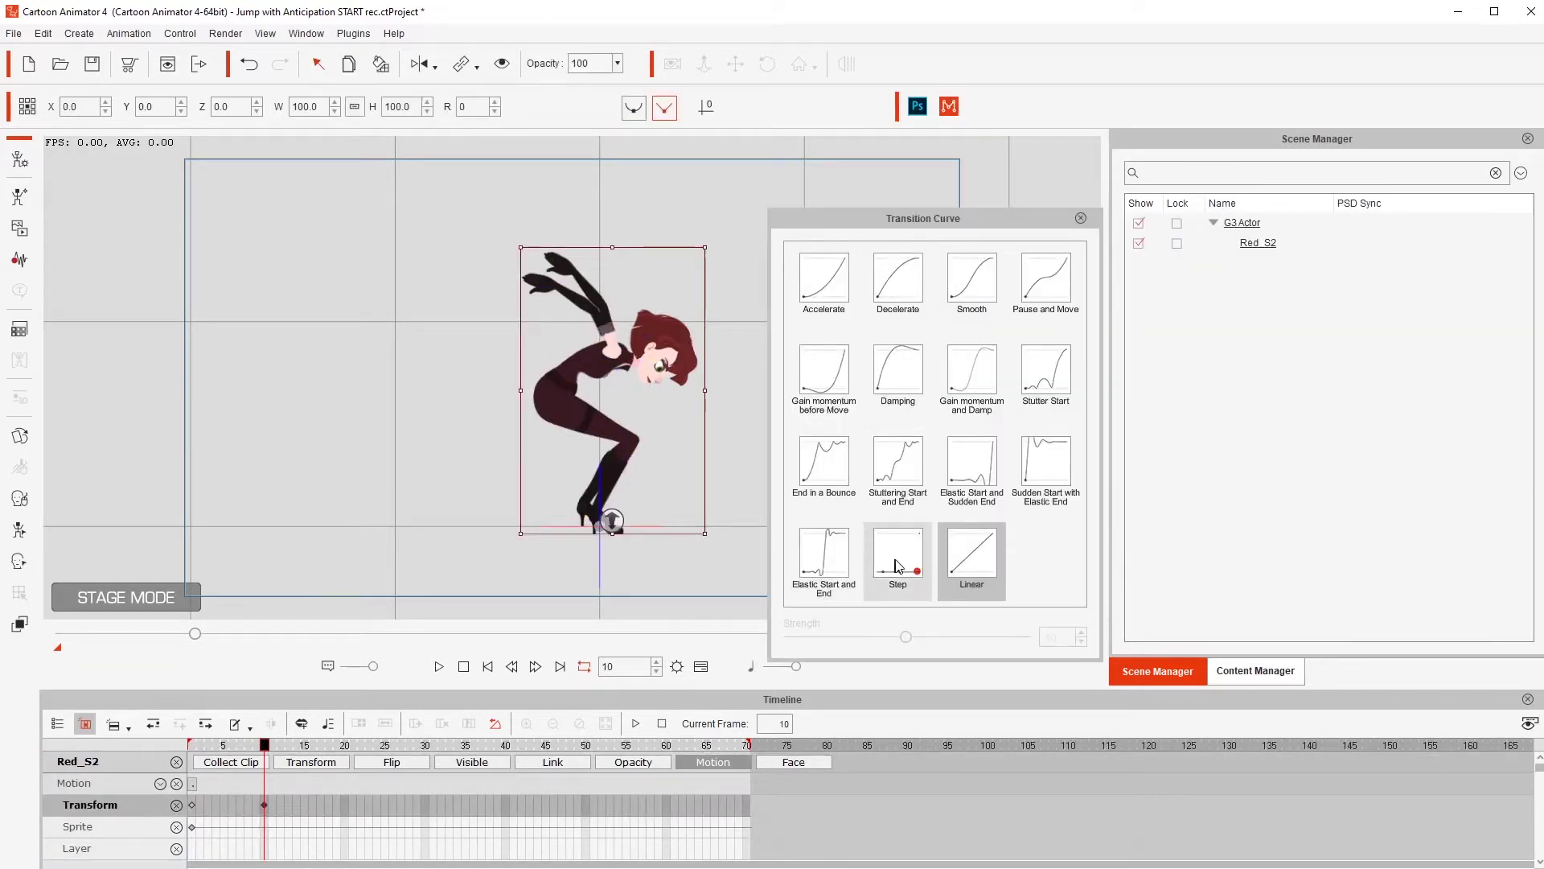
click(895, 565)
mouse_move(264, 746)
mouse_down()
mouse_move(161, 749)
mouse_move(283, 775)
mouse_move(264, 762)
mouse_up()
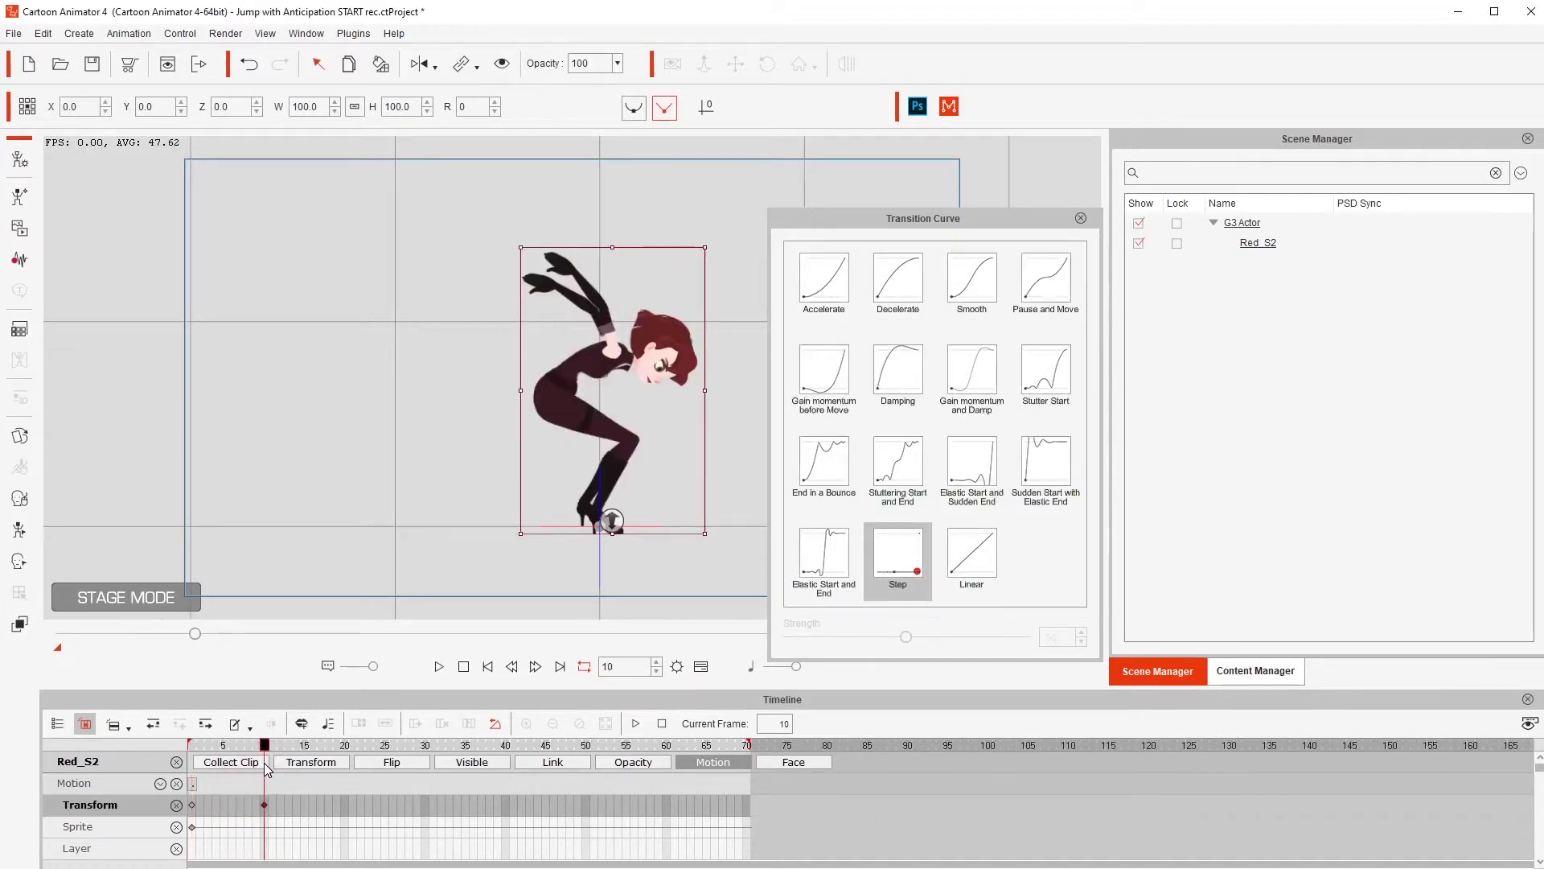
Copy the Transform key at frame 10 and paste it at frame 20
click(340, 801)
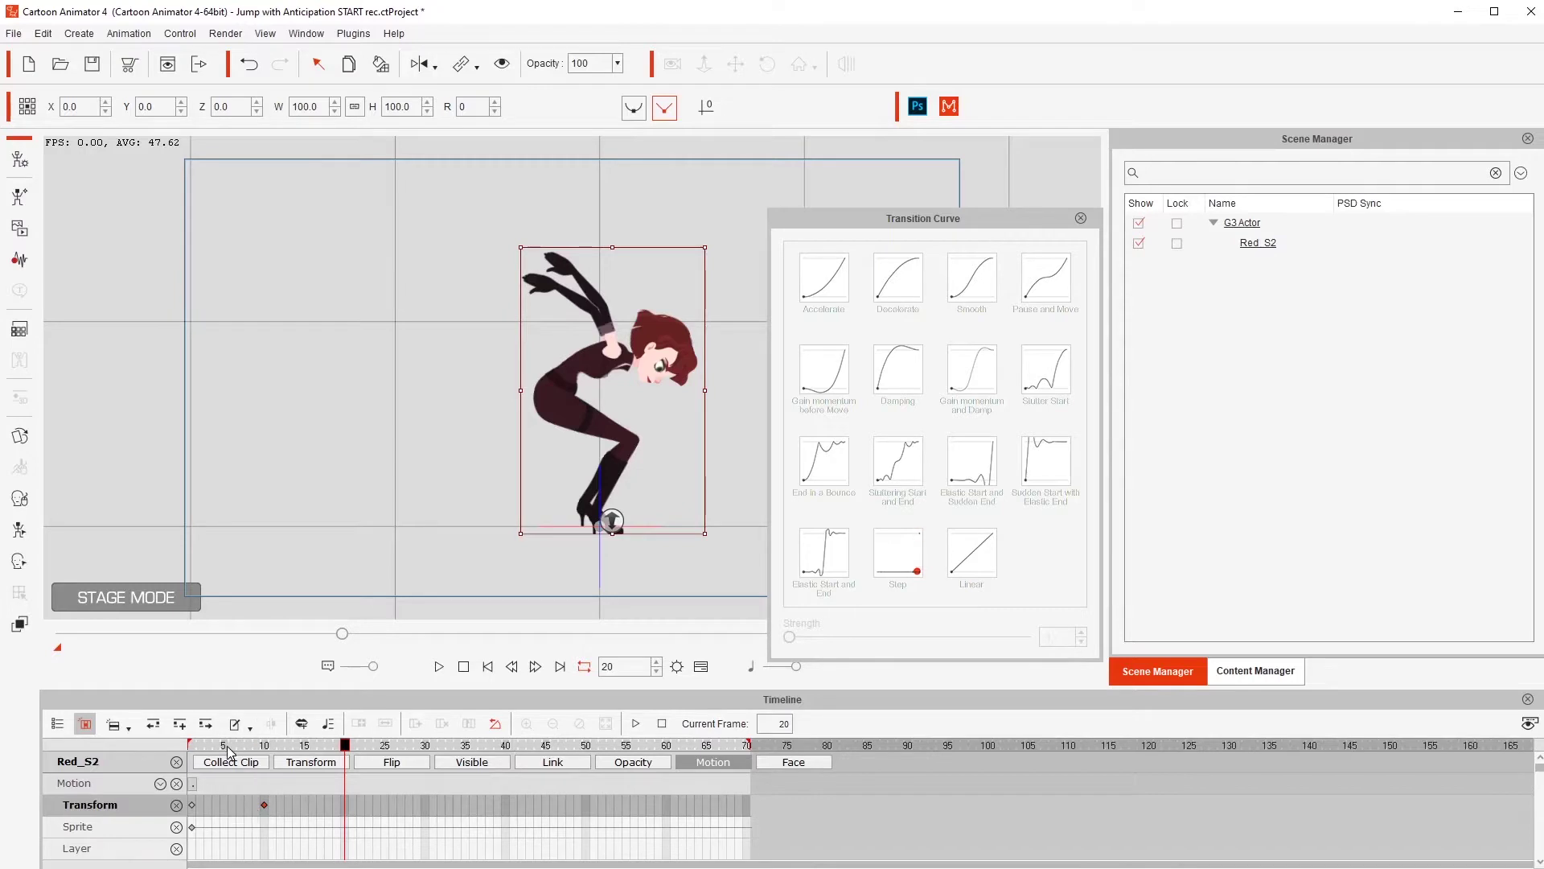
drag(224, 745, 350, 768)
click(266, 803)
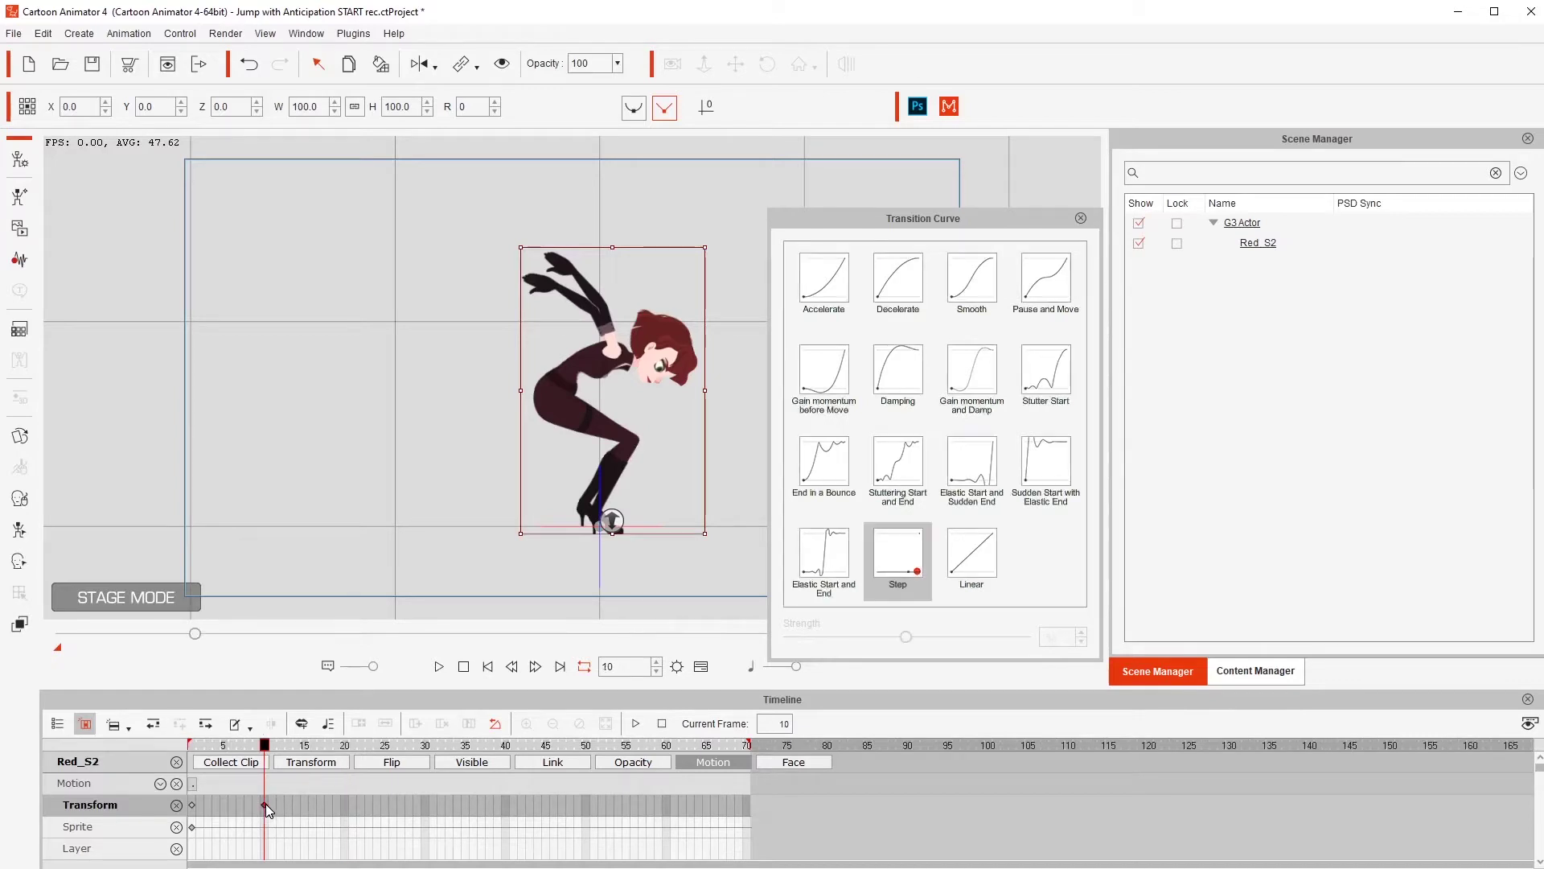
key(ctrl+c)
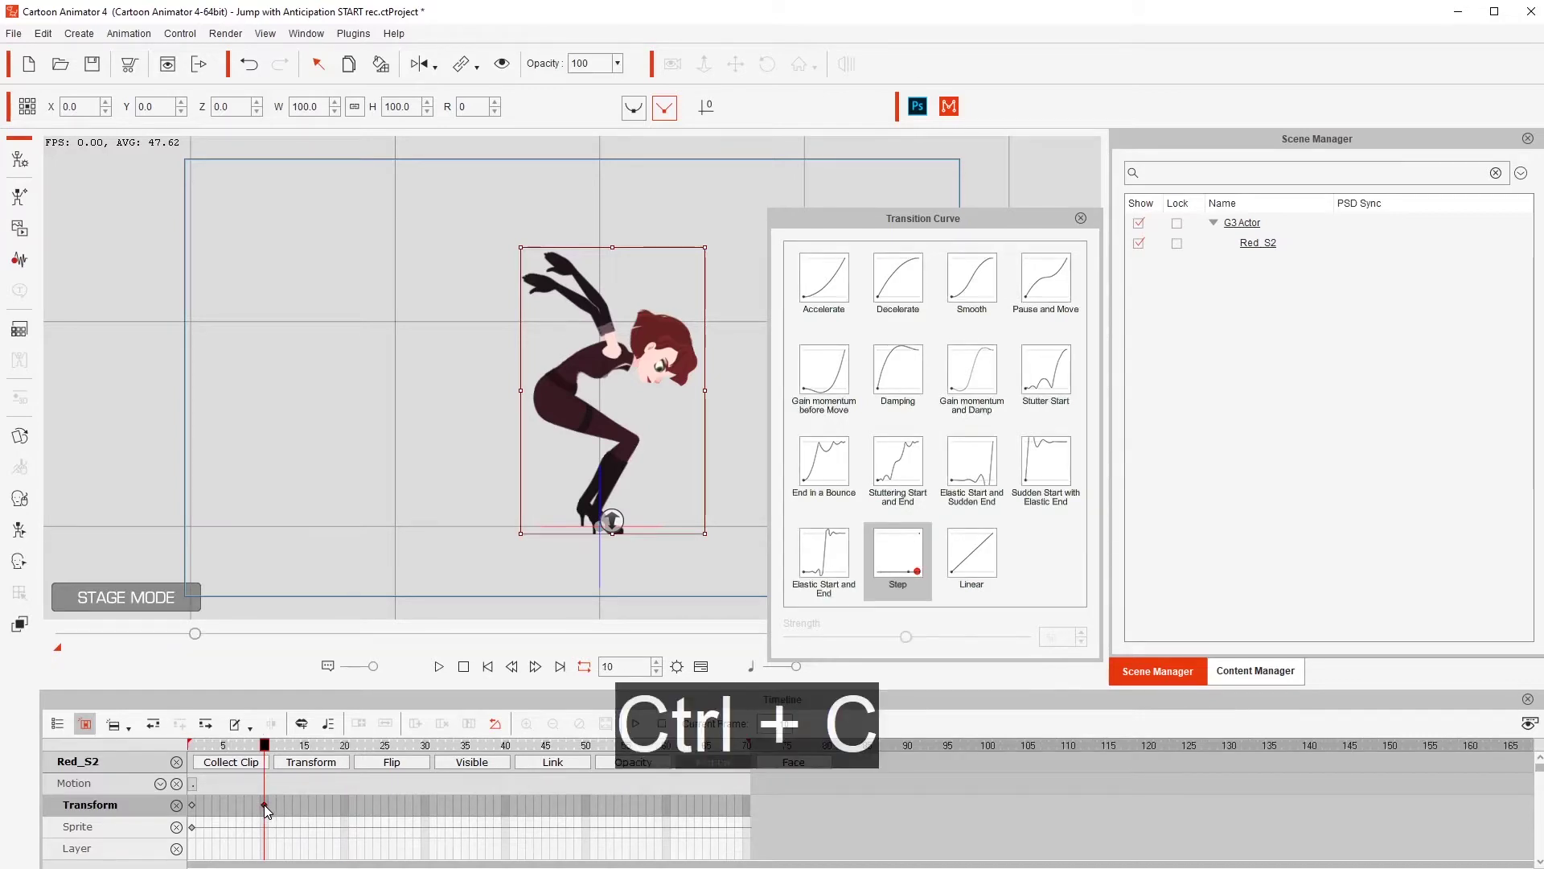
click(346, 809)
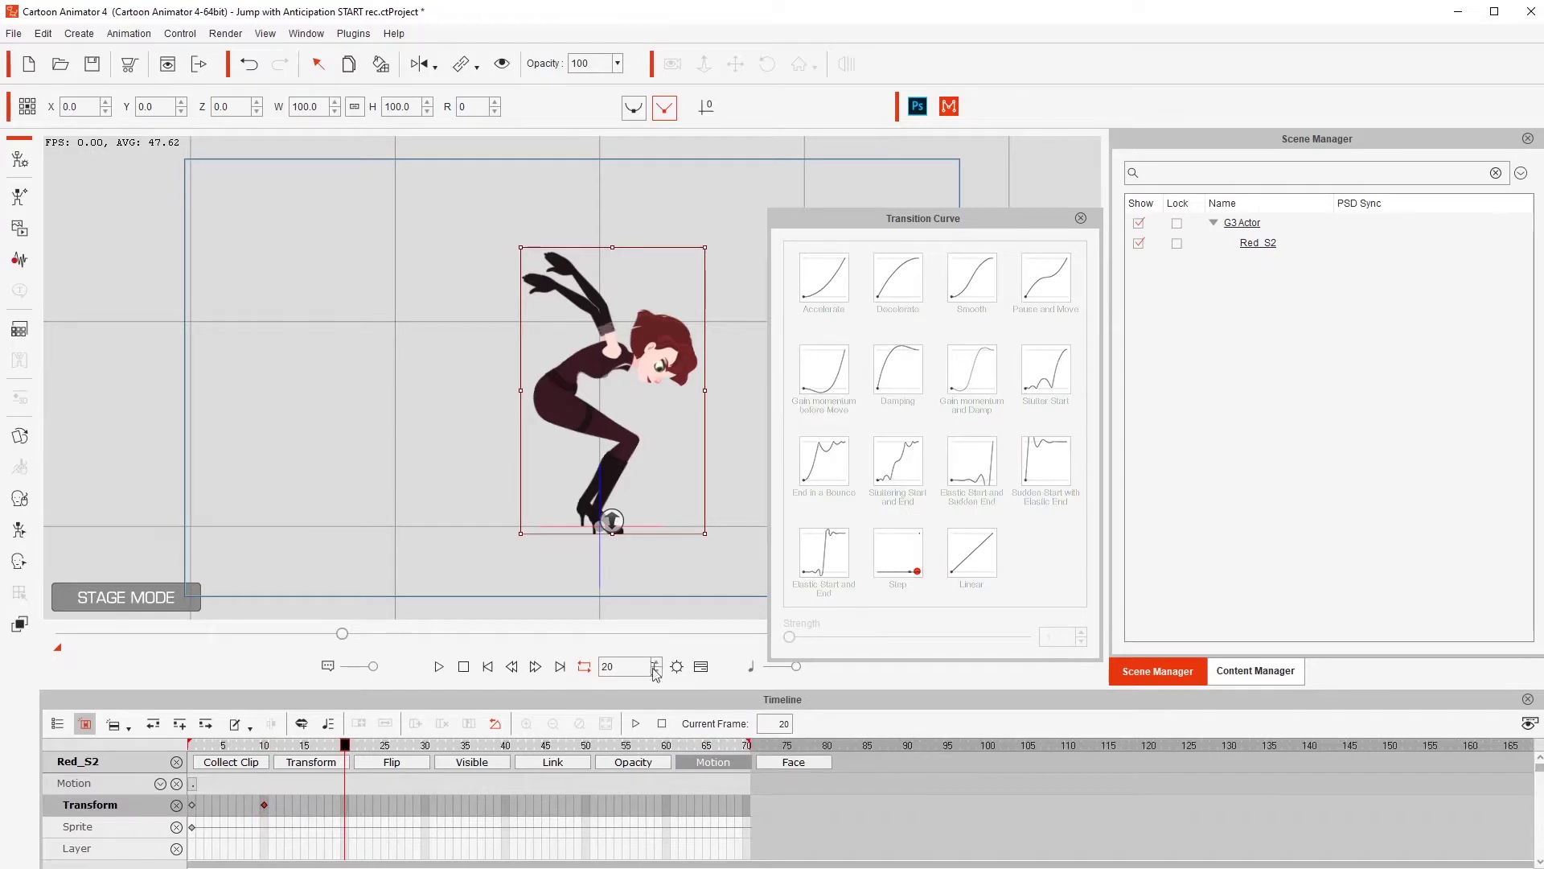
key(ctrl+v)
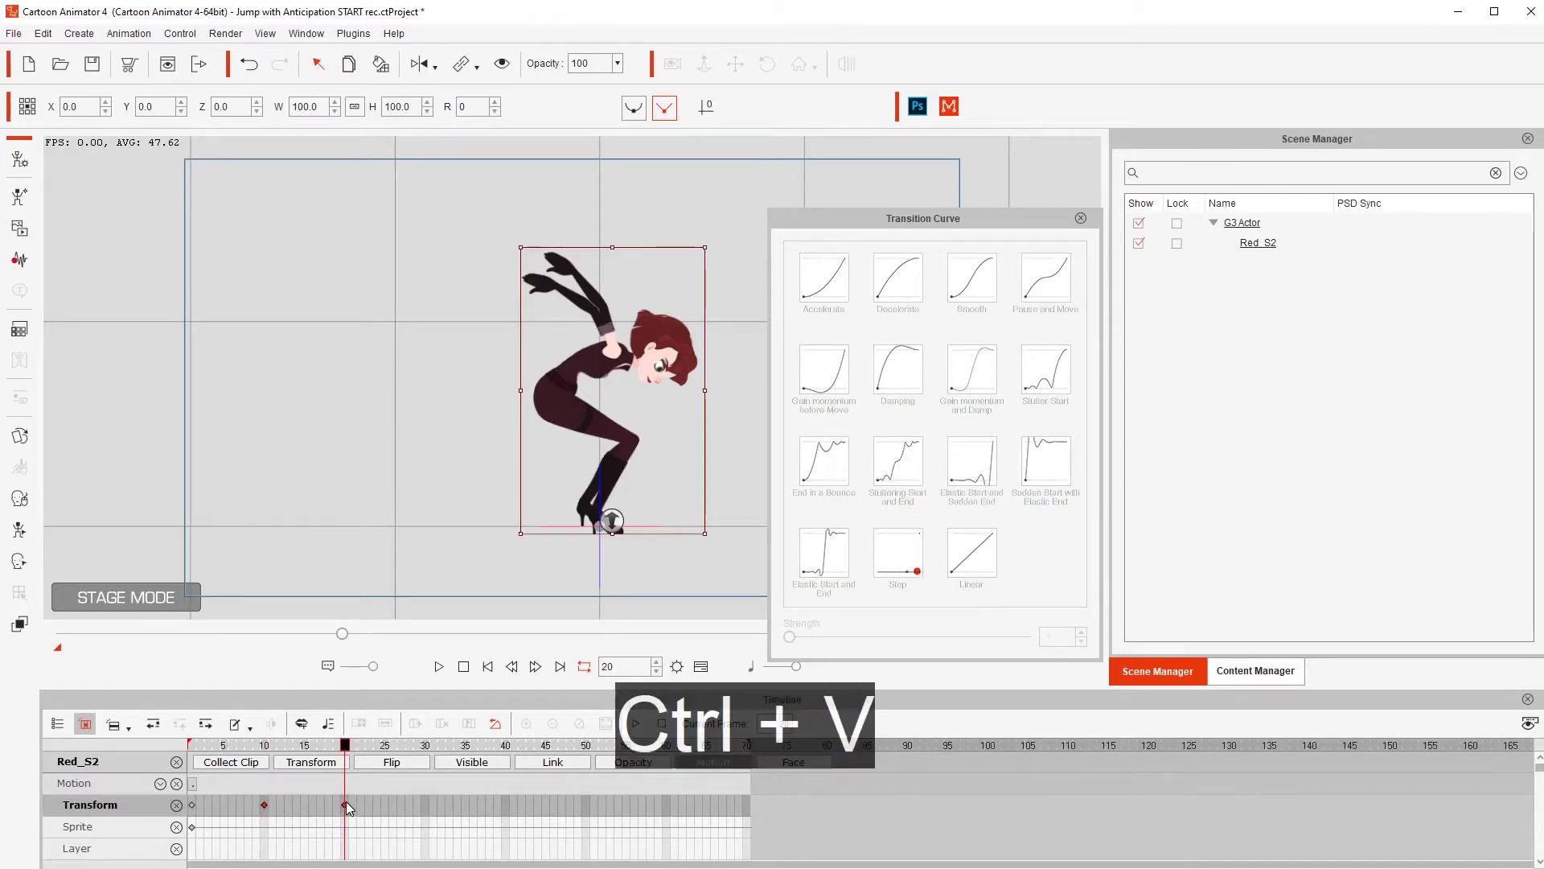
Select the Transform key at frame 20 and open the 2D Motion Key Editor for the character
click(345, 804)
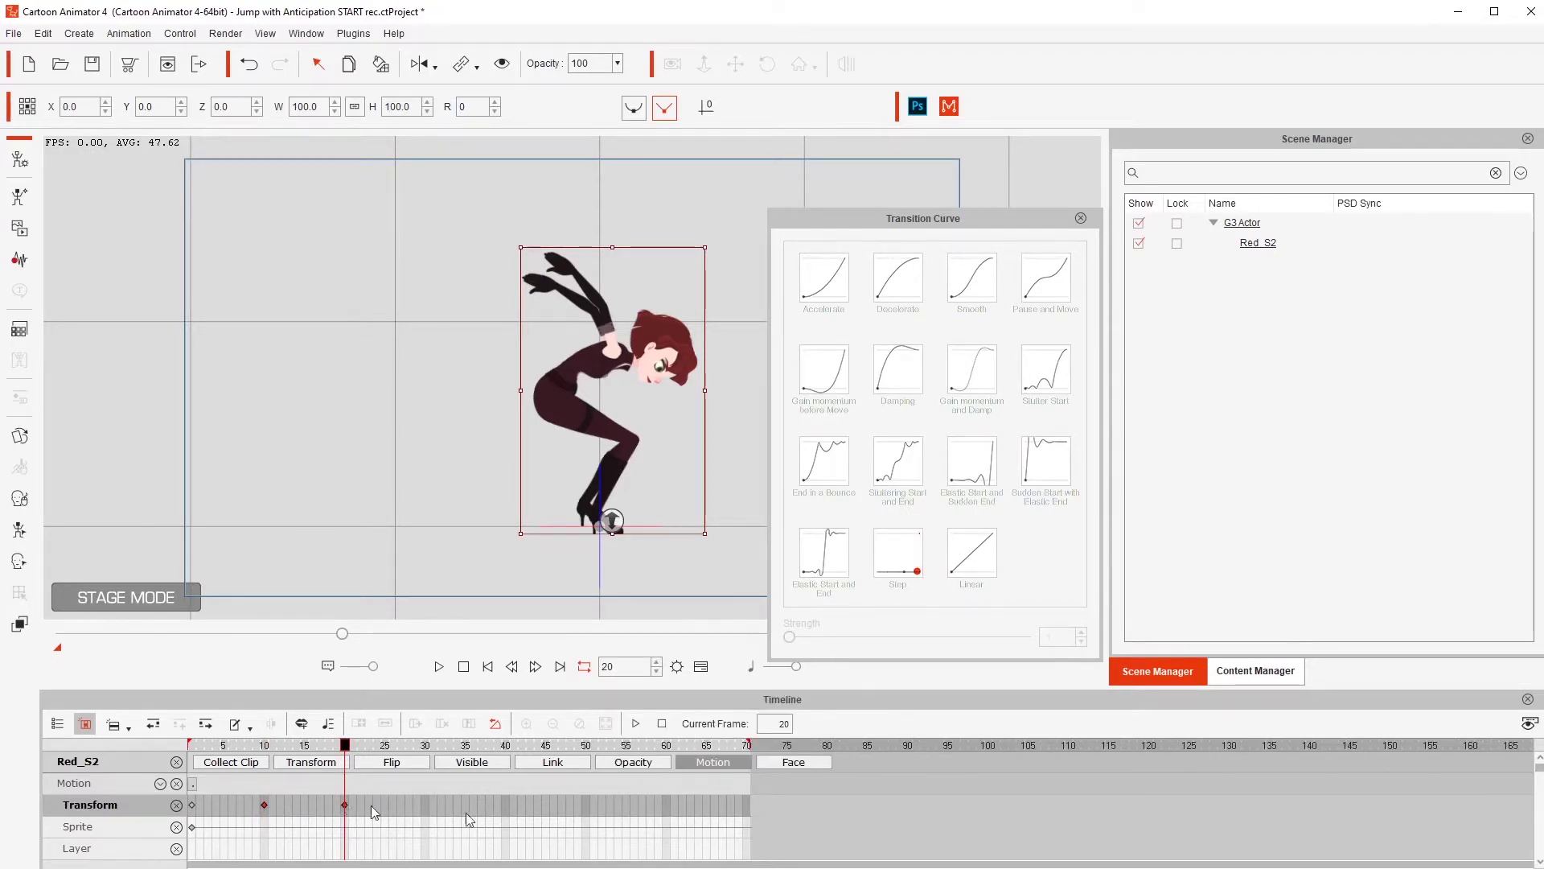
click(579, 421)
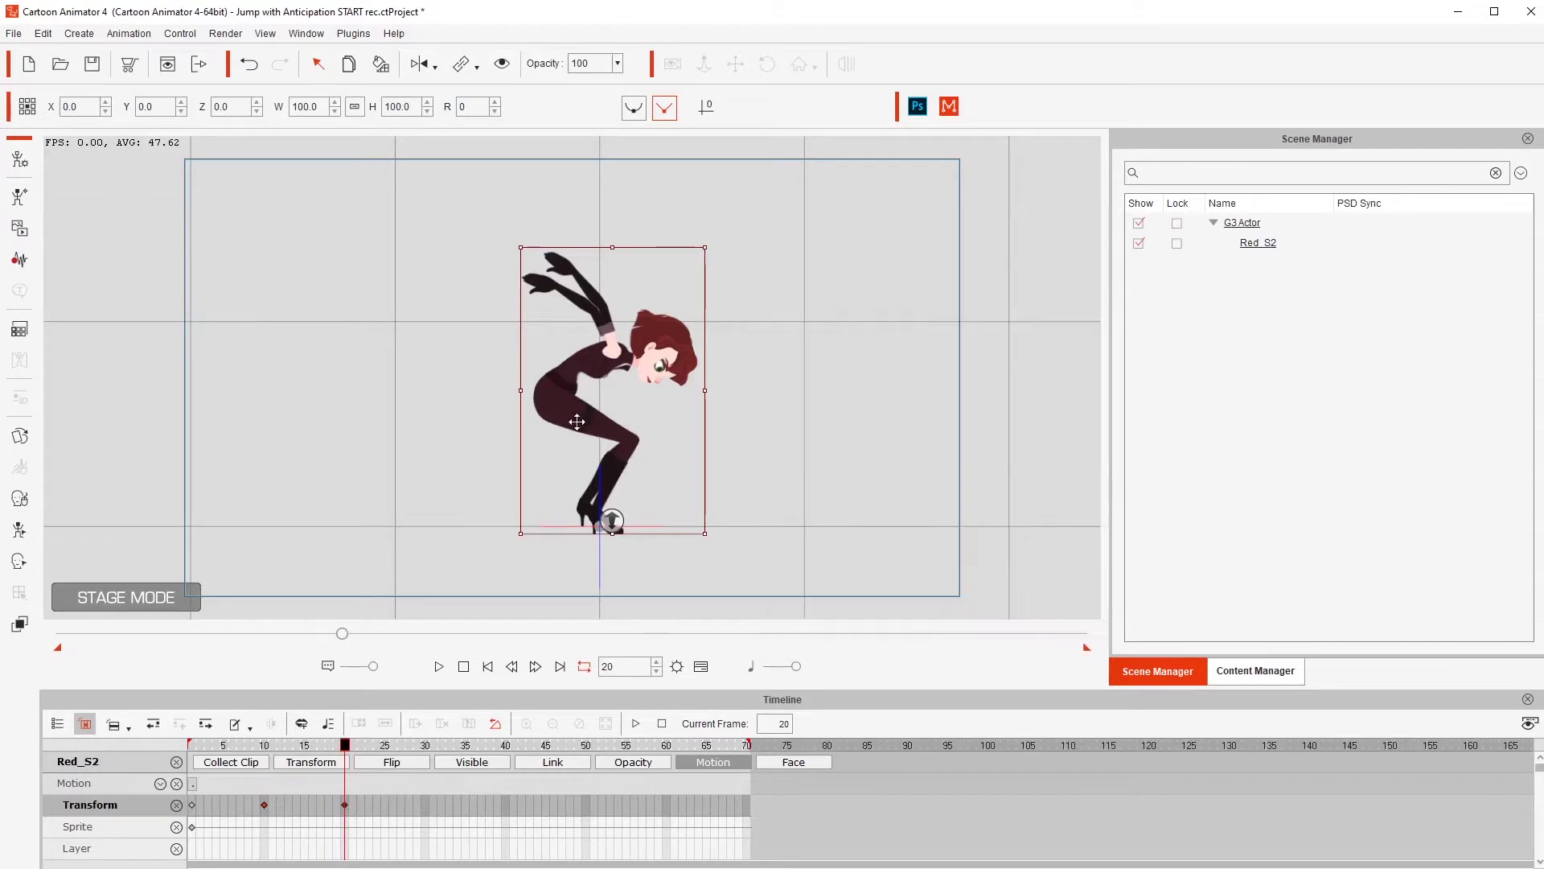
key(m)
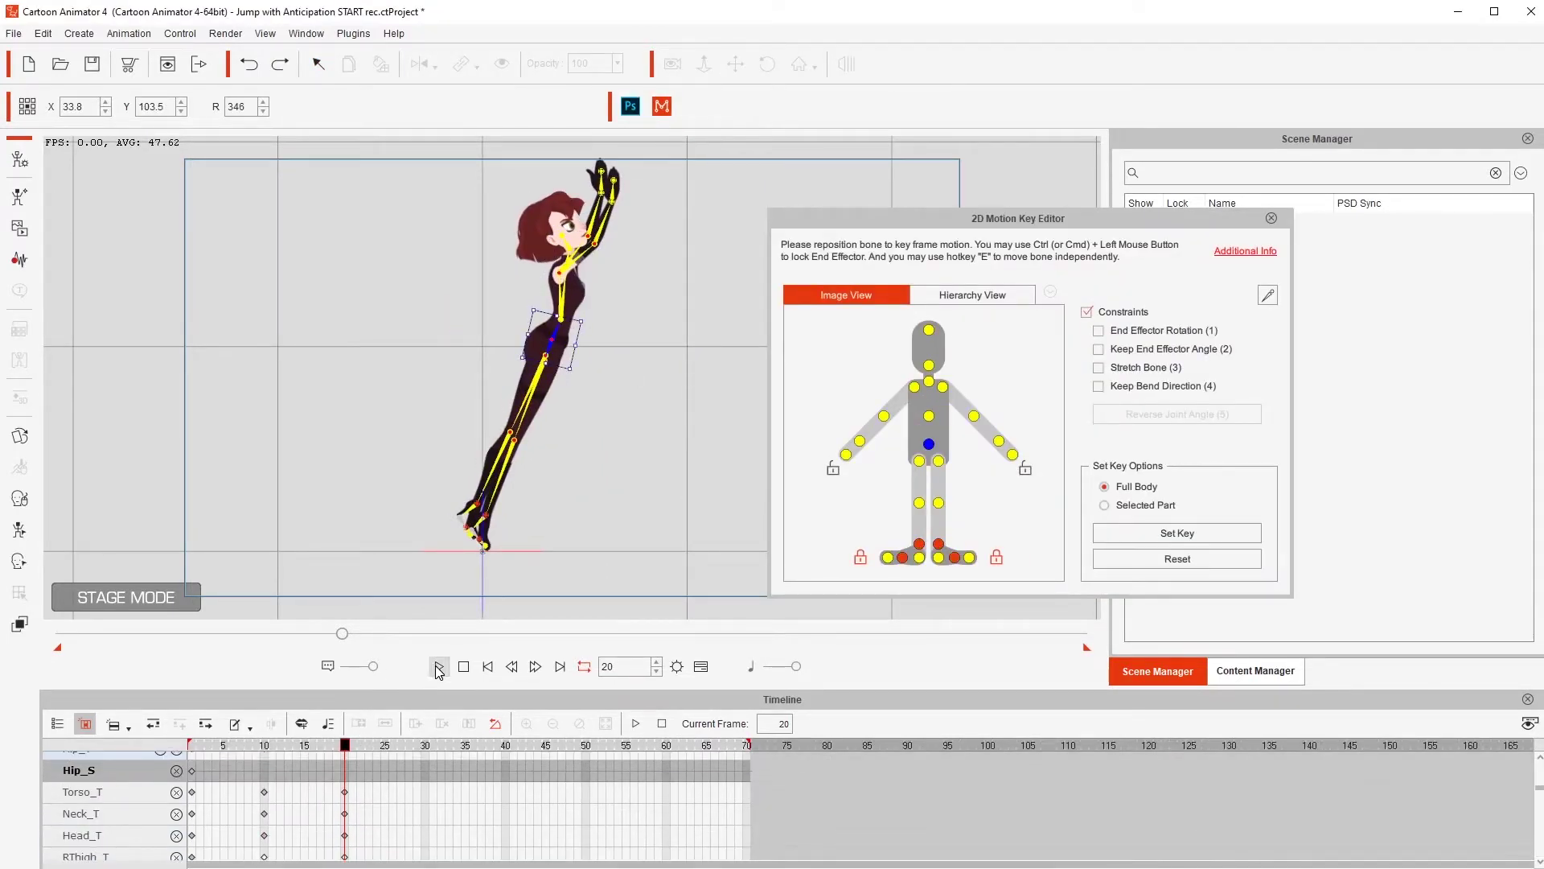
Play the animation from the first frame to preview the blocked poses, and stop the playback
click(439, 667)
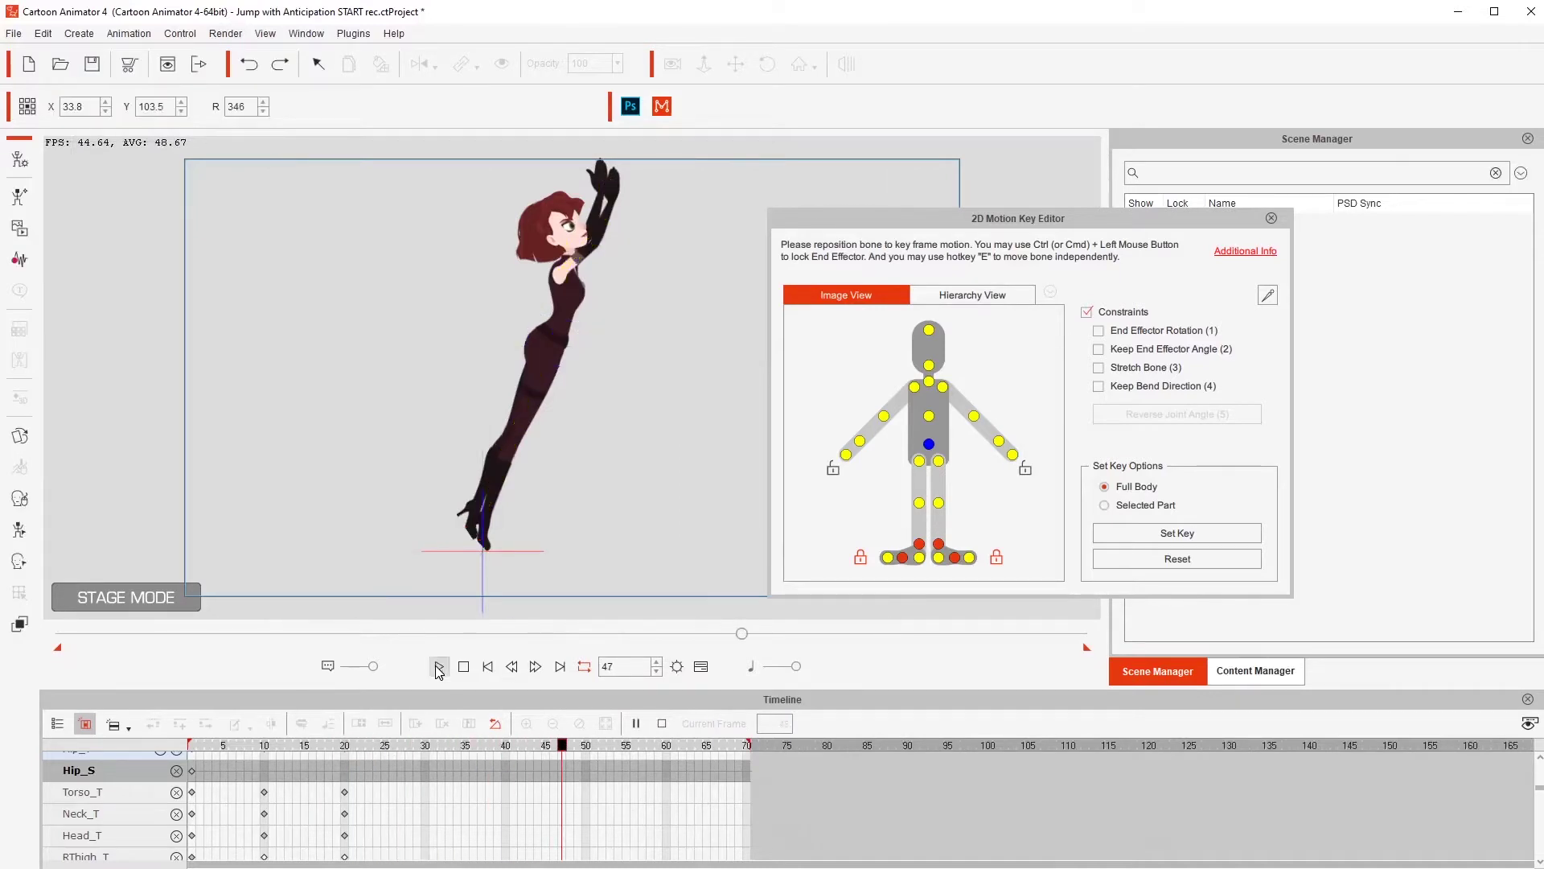
click(438, 668)
click(488, 665)
click(439, 667)
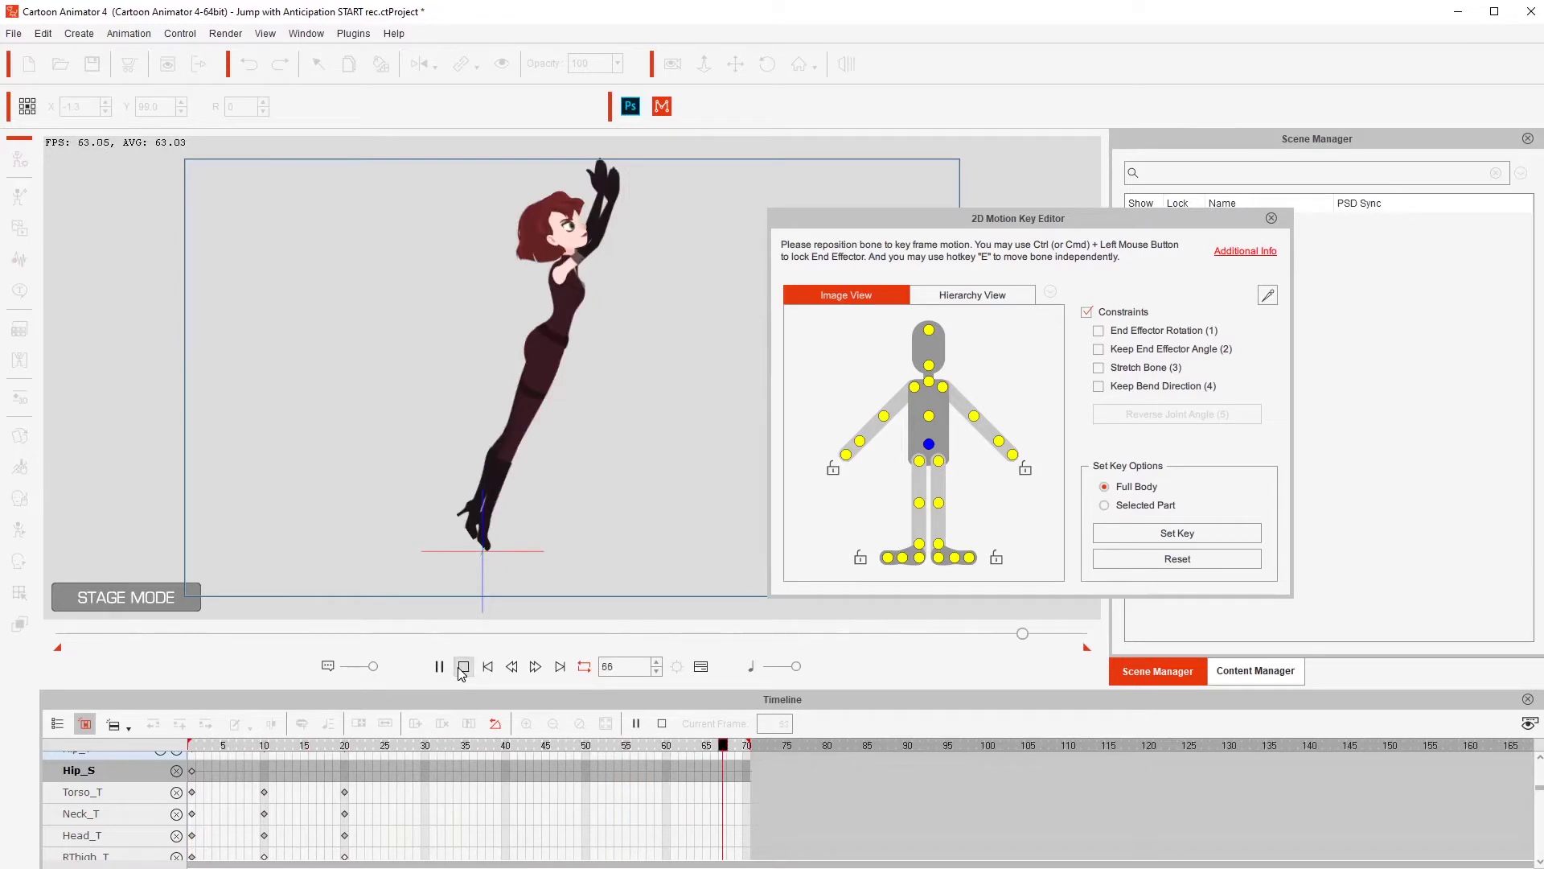
click(463, 667)
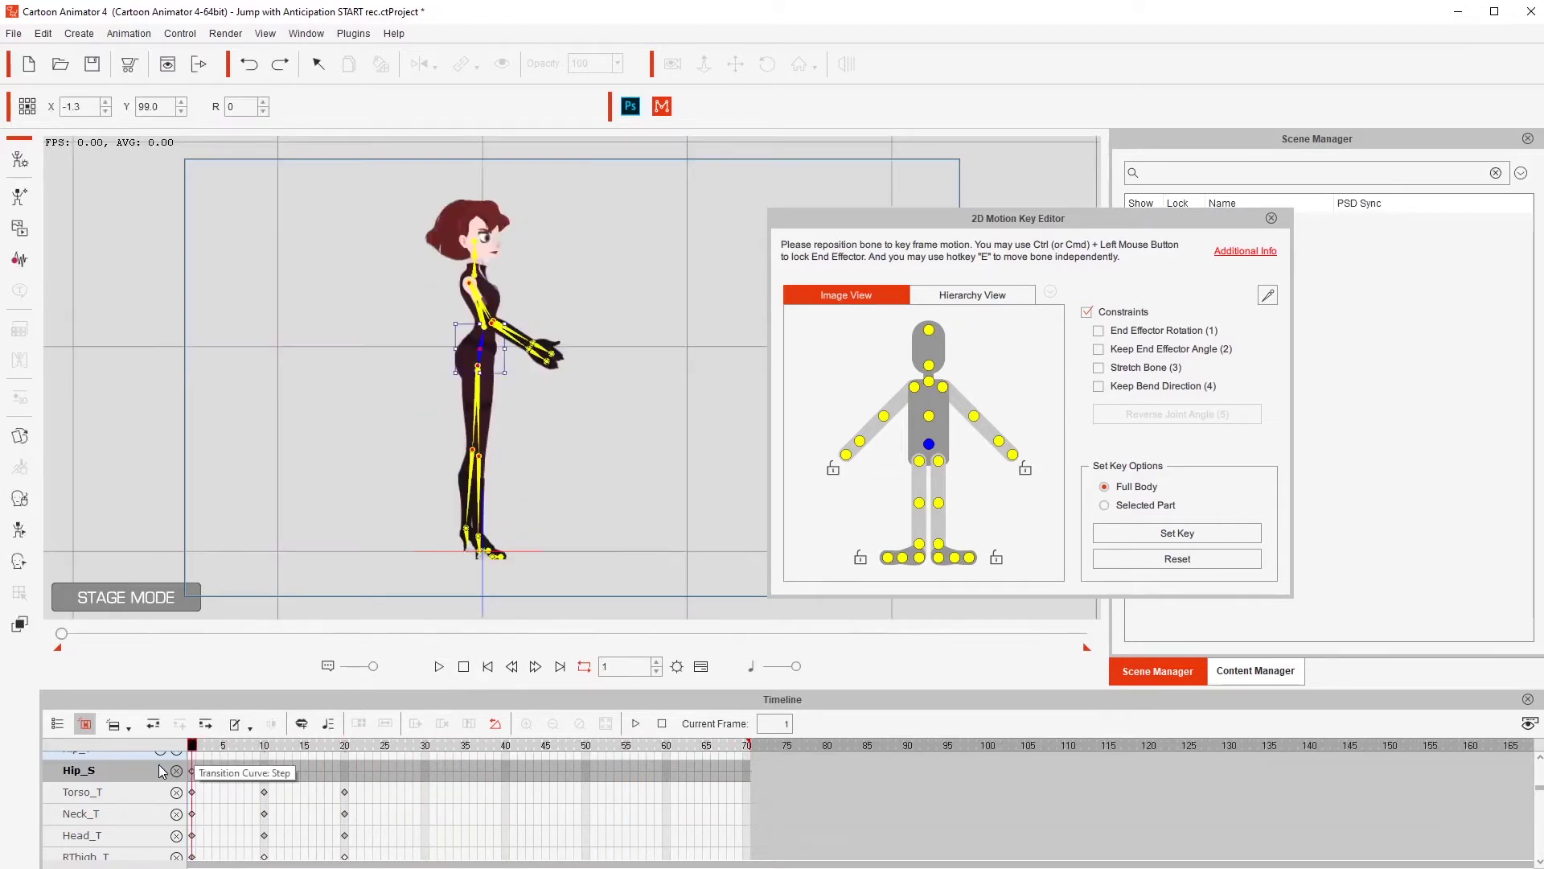
Retime the Transform keys at frames 10 and 20 to frames 20 and 40
scroll(346, 793, up, 5)
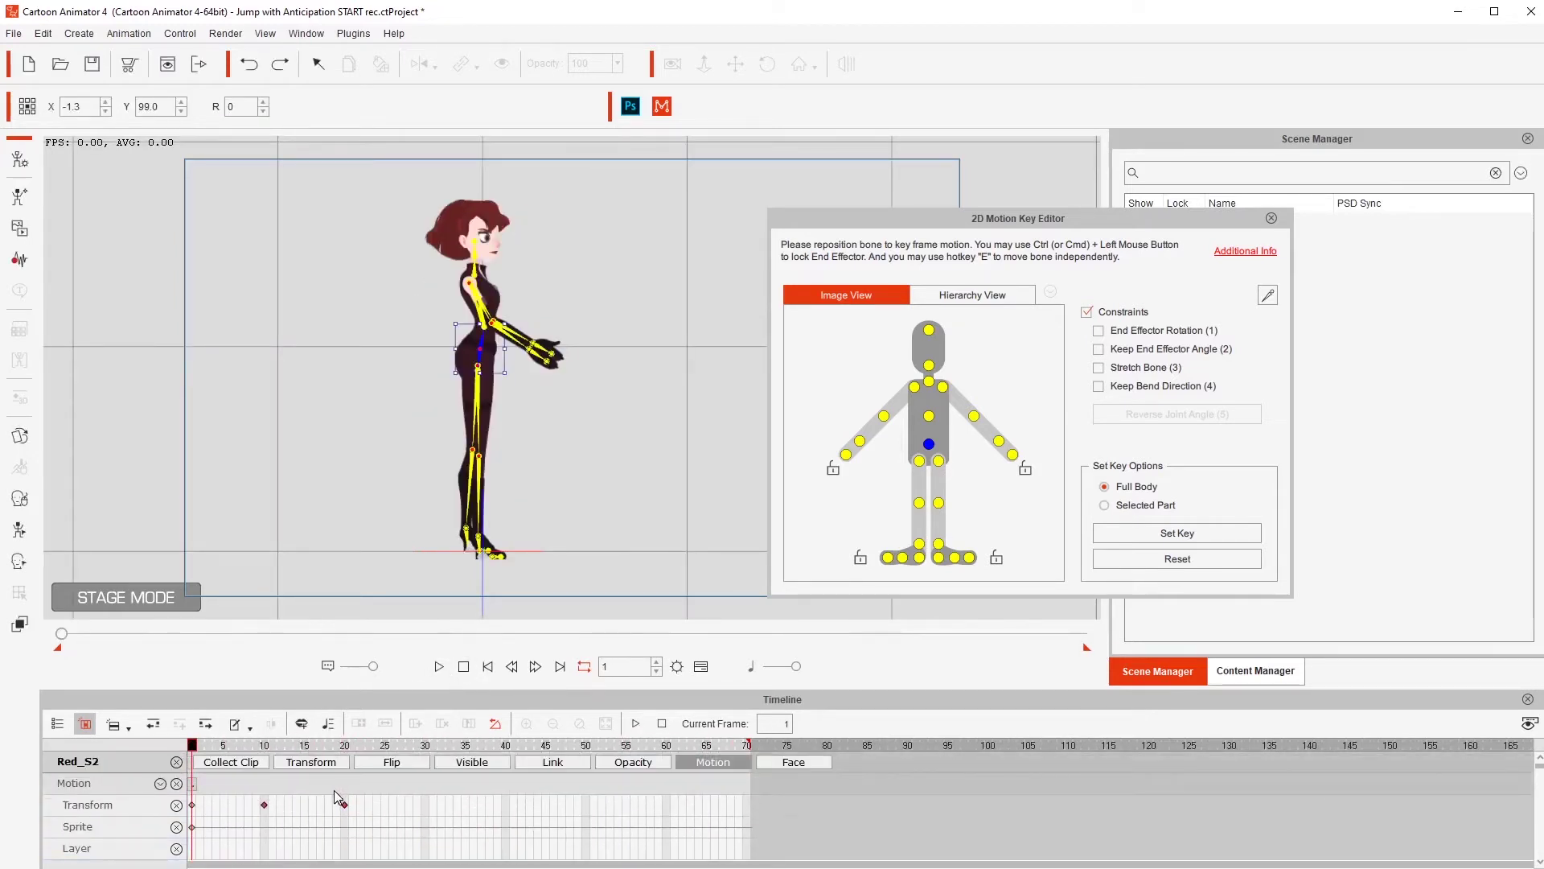
drag(211, 745, 258, 789)
drag(416, 805, 256, 793)
drag(264, 805, 506, 806)
click(456, 784)
Play the animation twice from the first frame to check the pose timing with keys at frames 20 and 40
click(192, 746)
key(space)
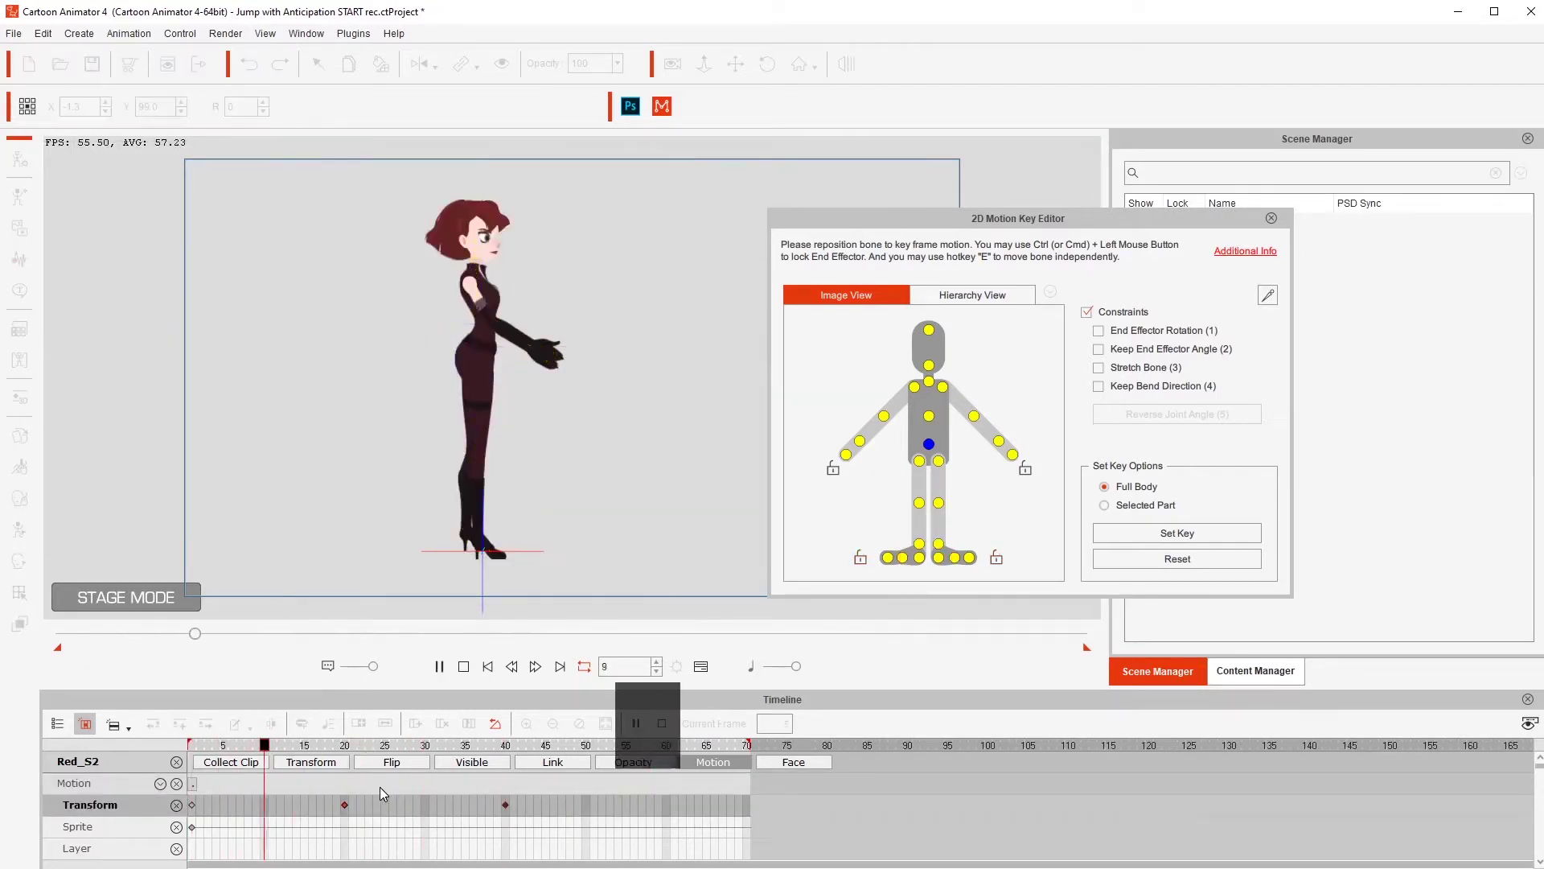
key(space)
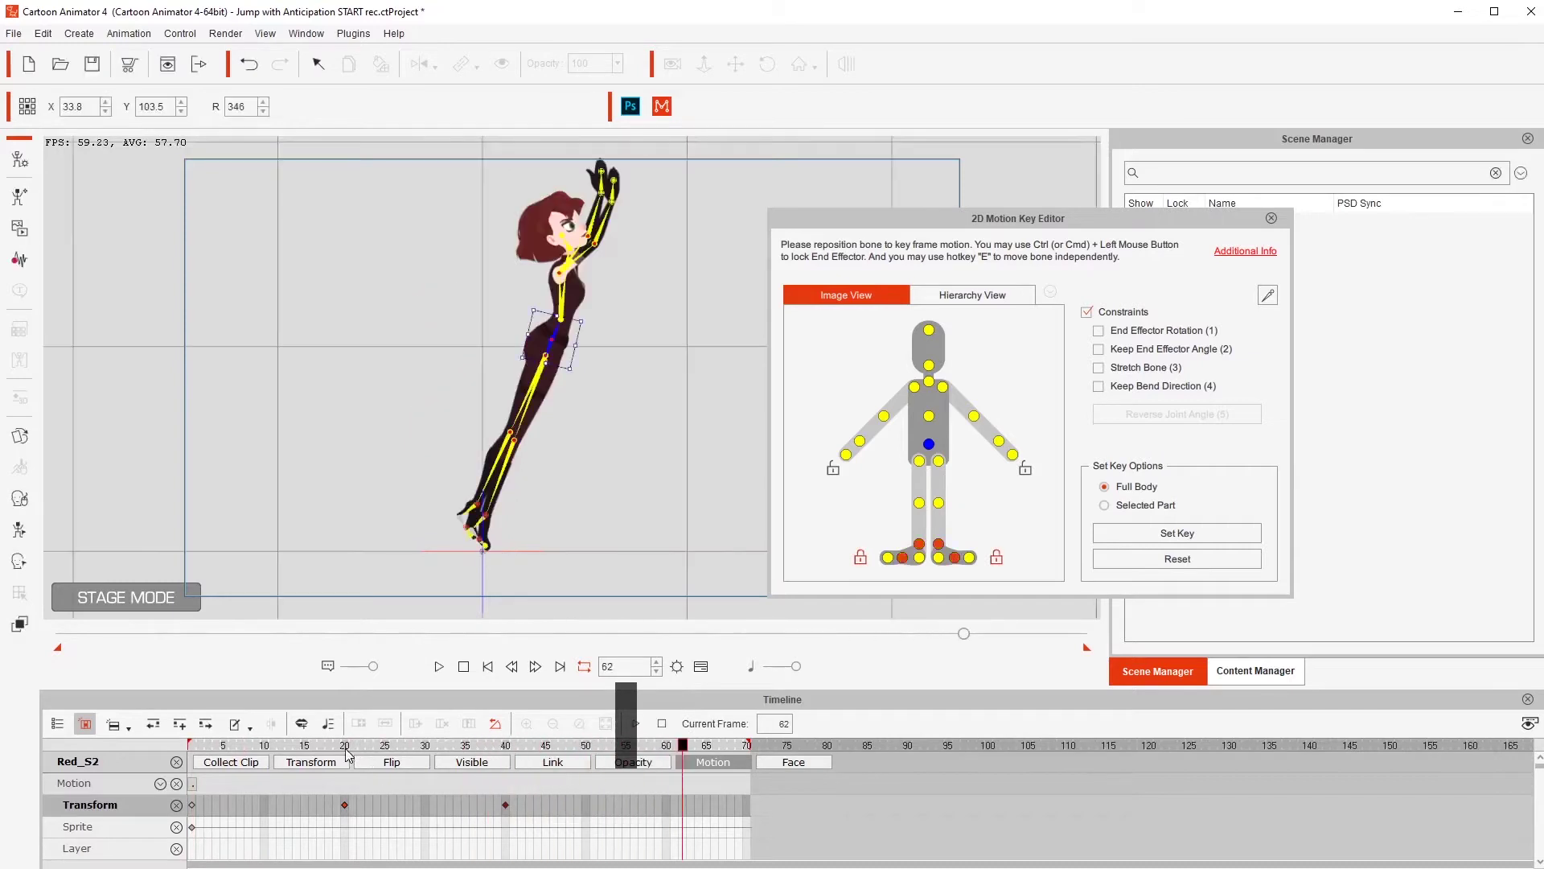
key(Home)
key(space)
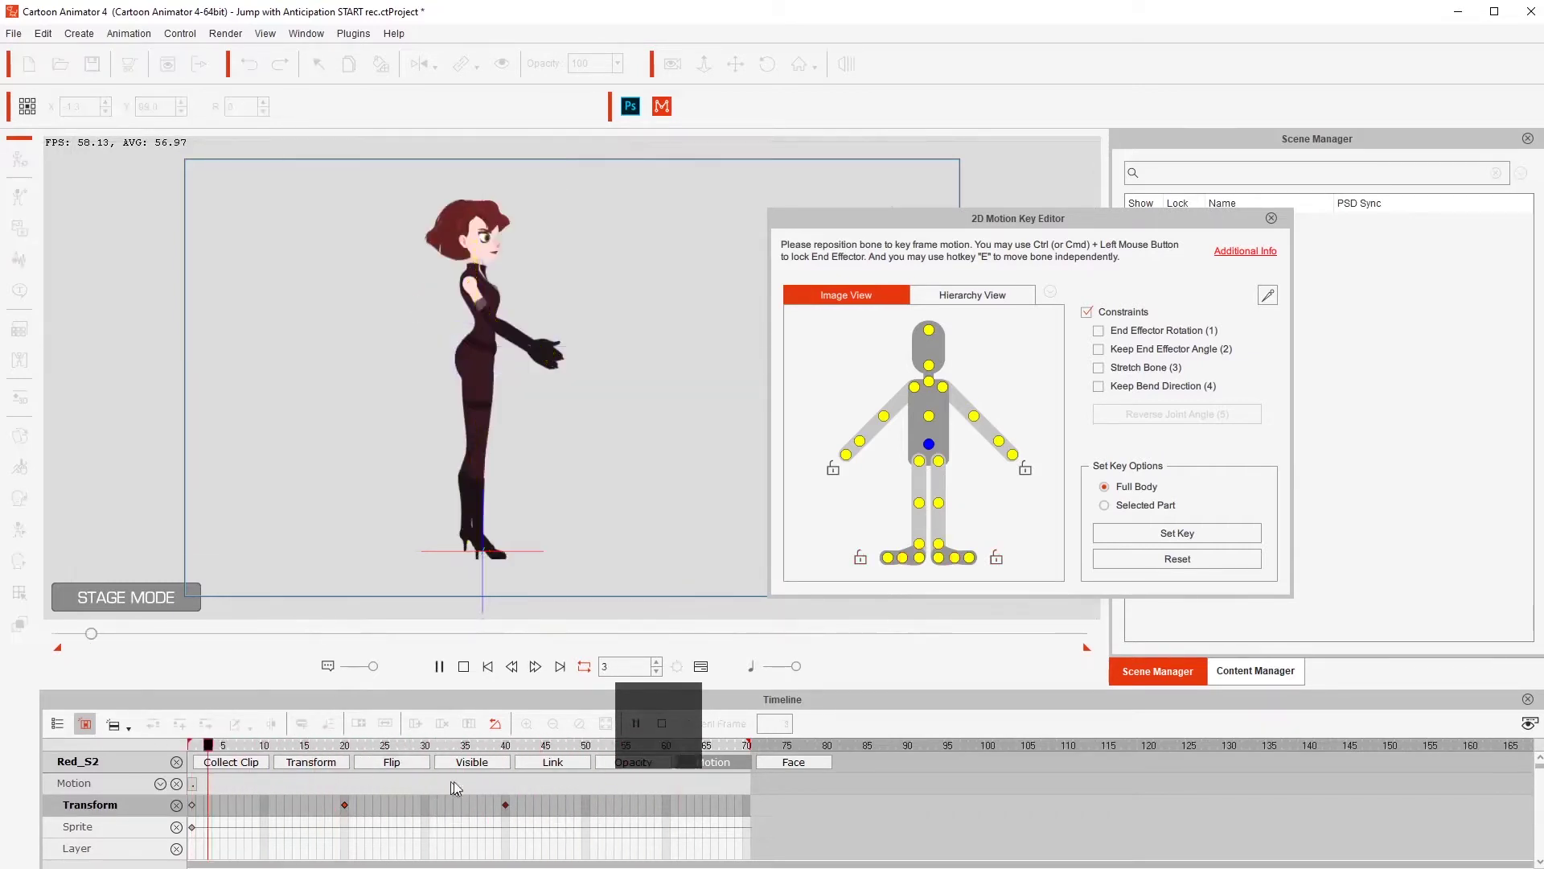
key(space)
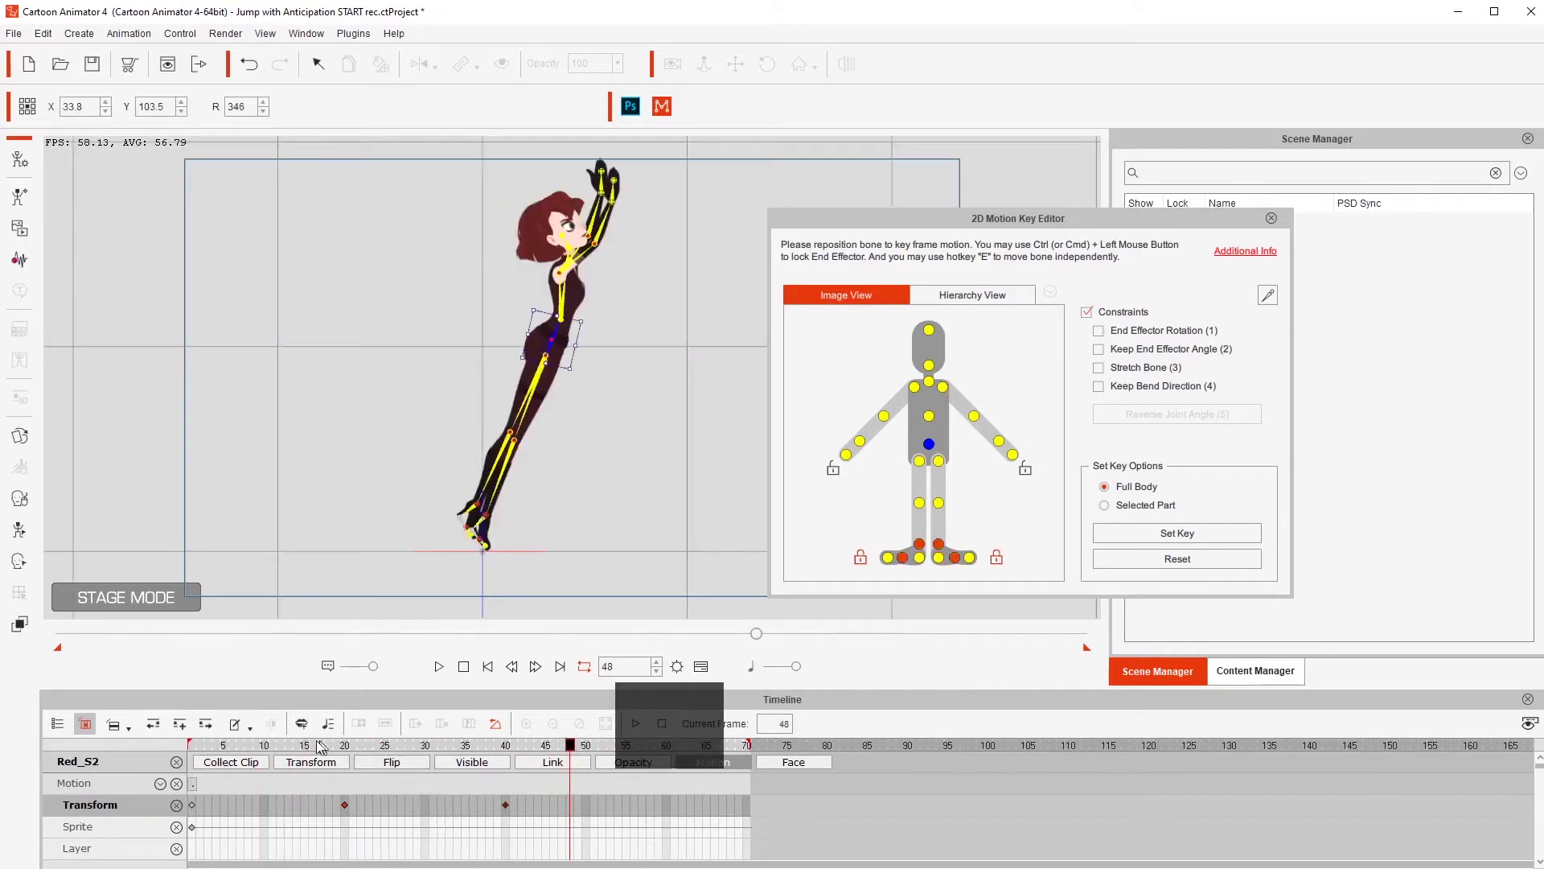
Move the crouch key on the Transform track to frame 25 and the stretch key to frame 45
click(345, 745)
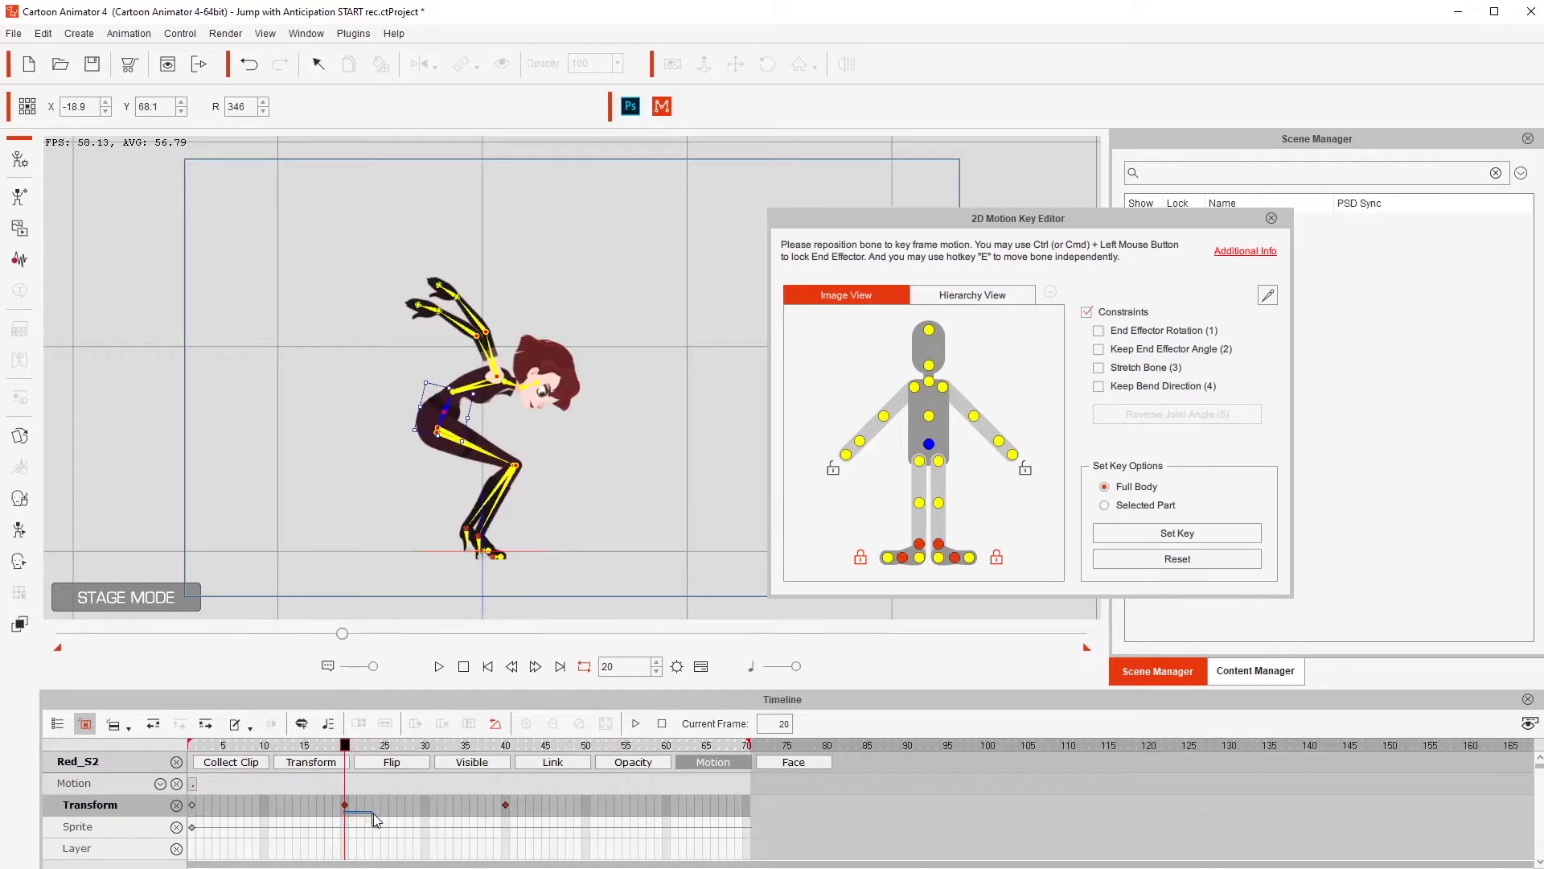
drag(345, 811, 386, 805)
click(386, 807)
drag(504, 804, 554, 805)
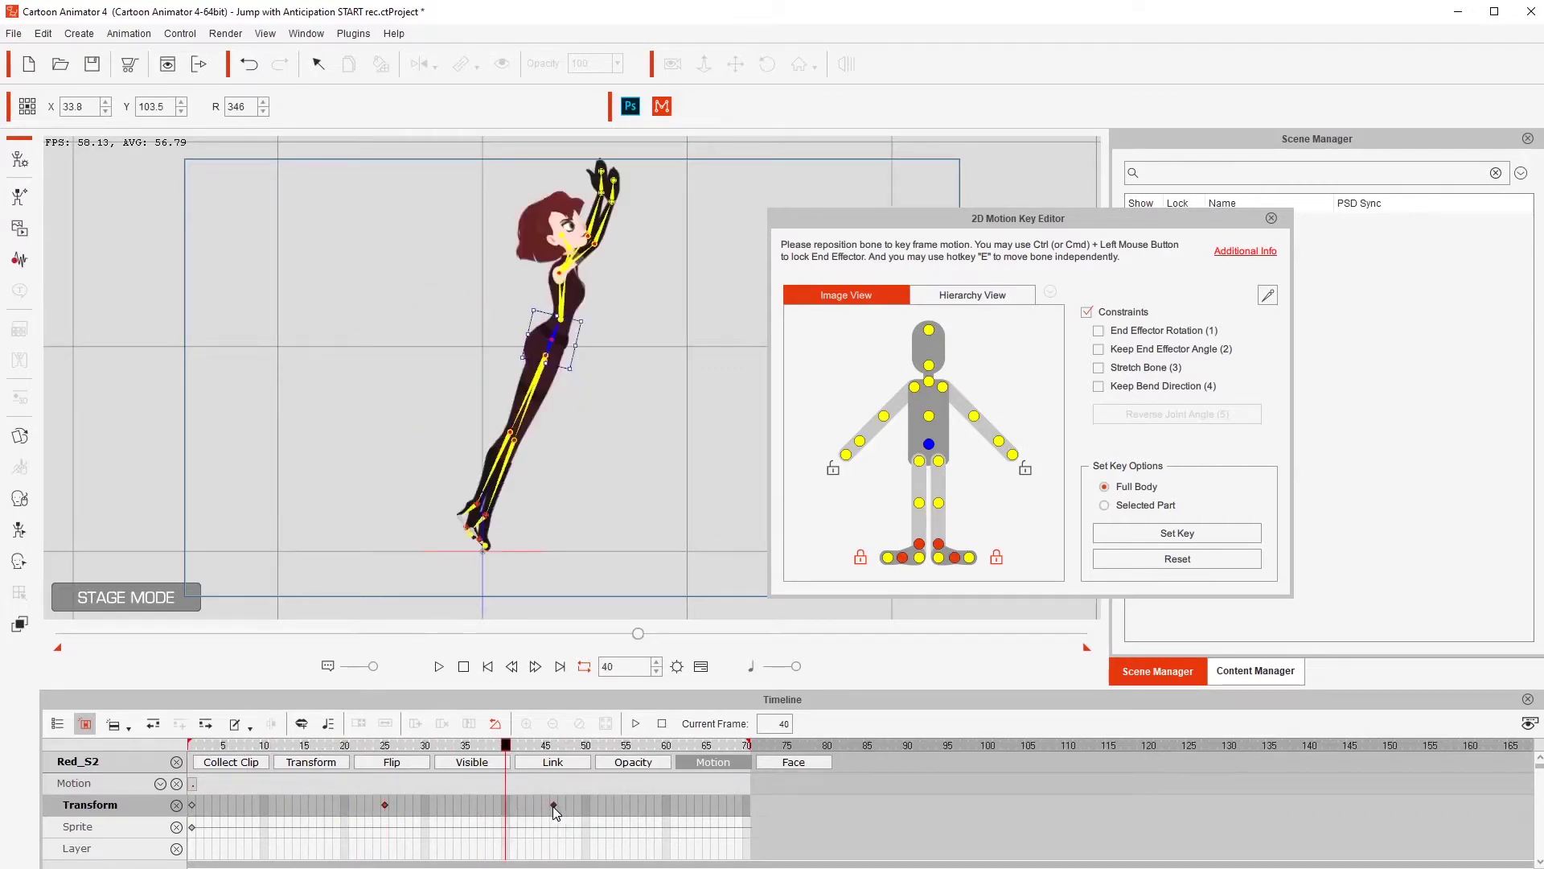
click(546, 805)
Play the animation several times to review the timing with keys at frames 25 and 45
key(space)
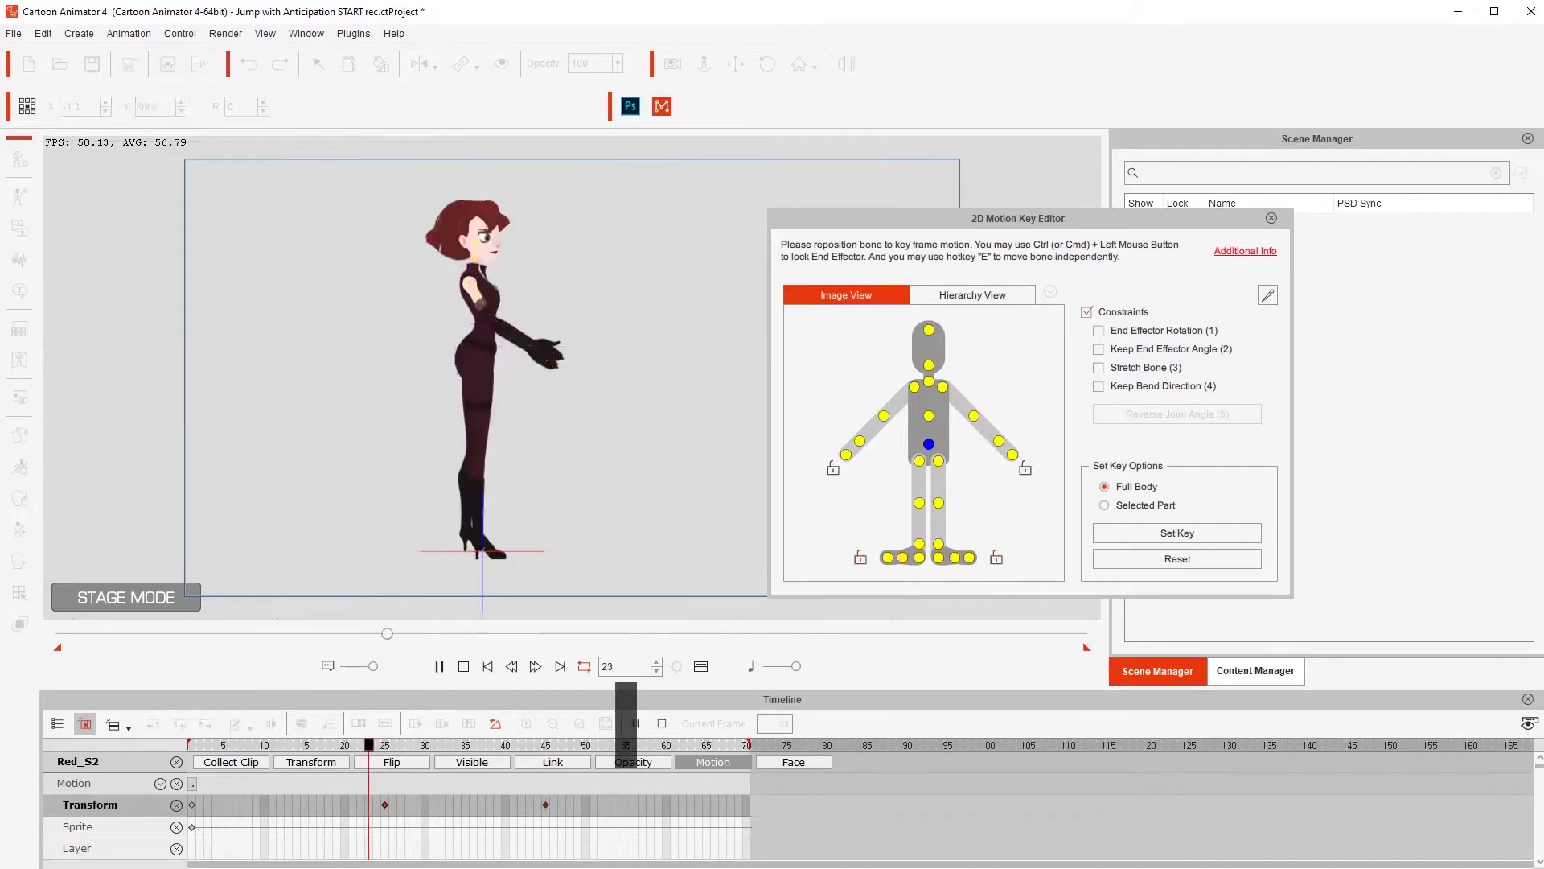
key(space)
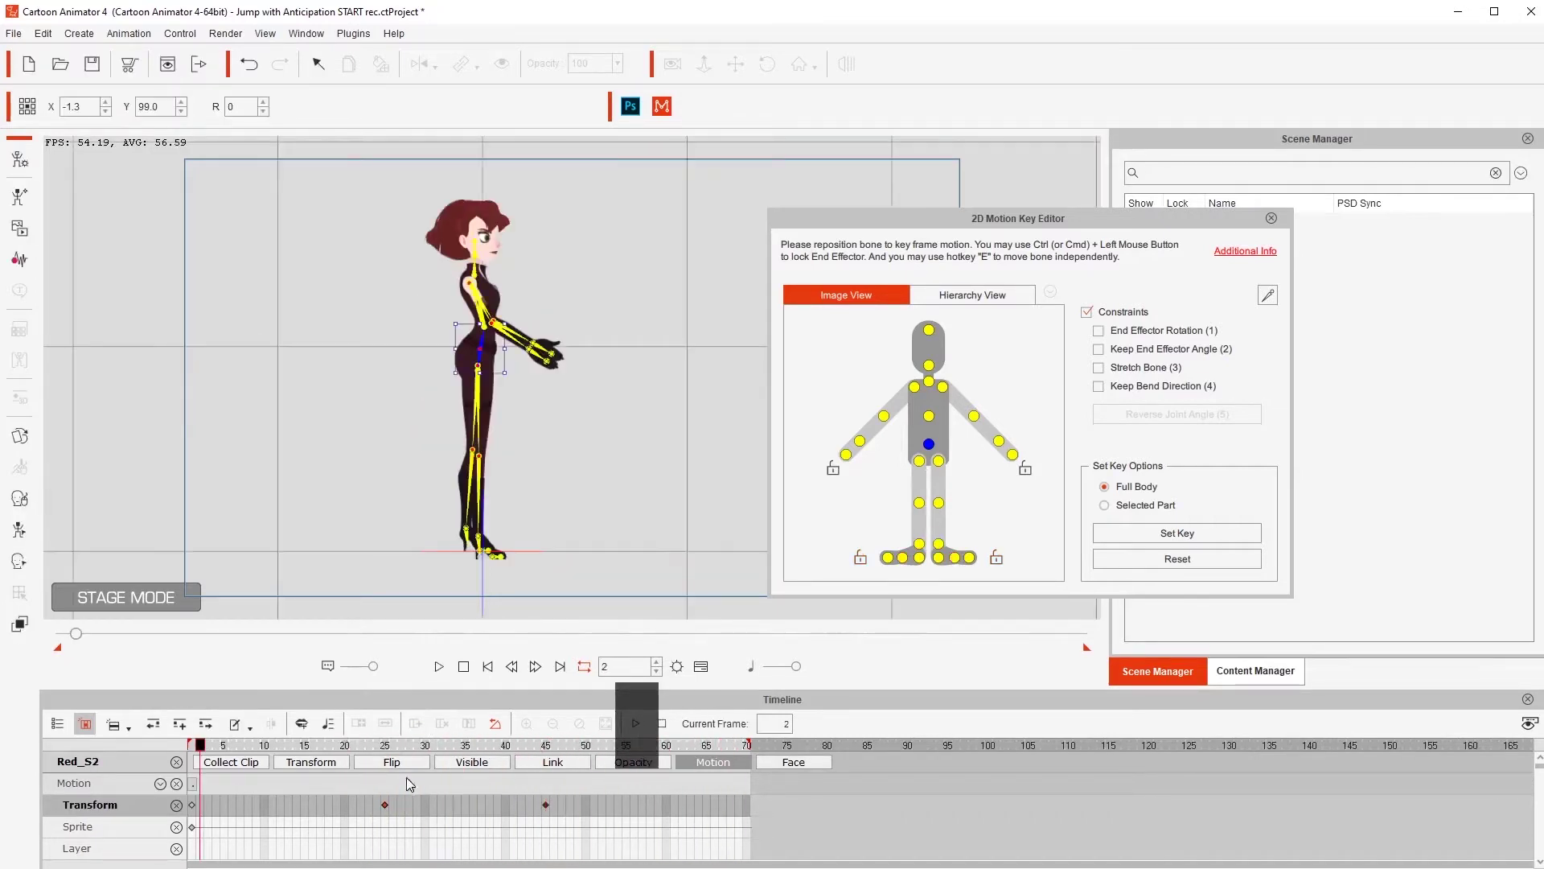
key(space)
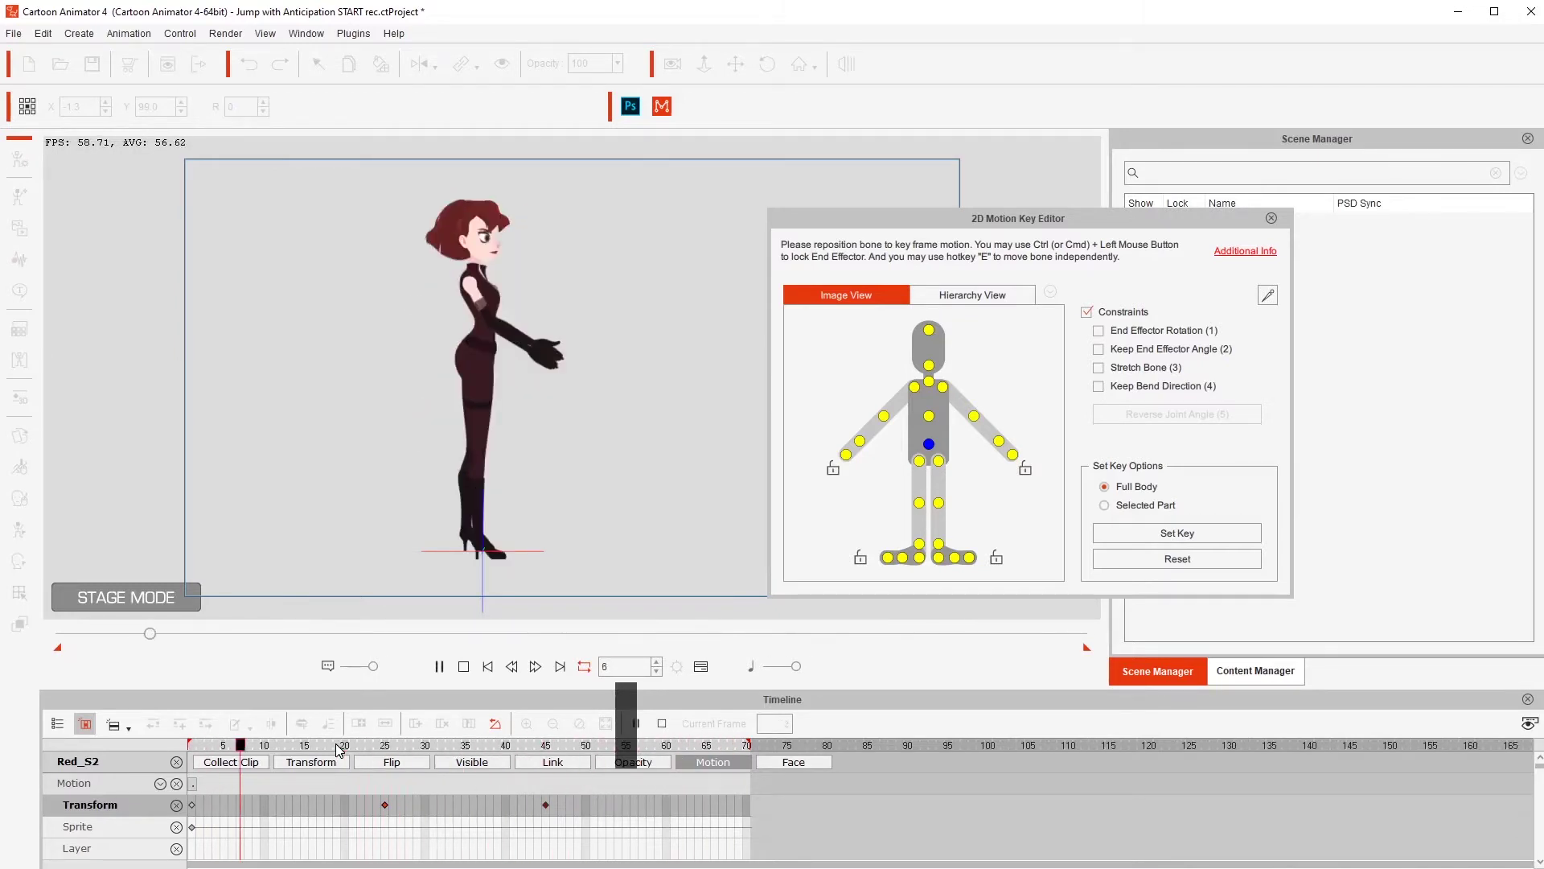
key(space)
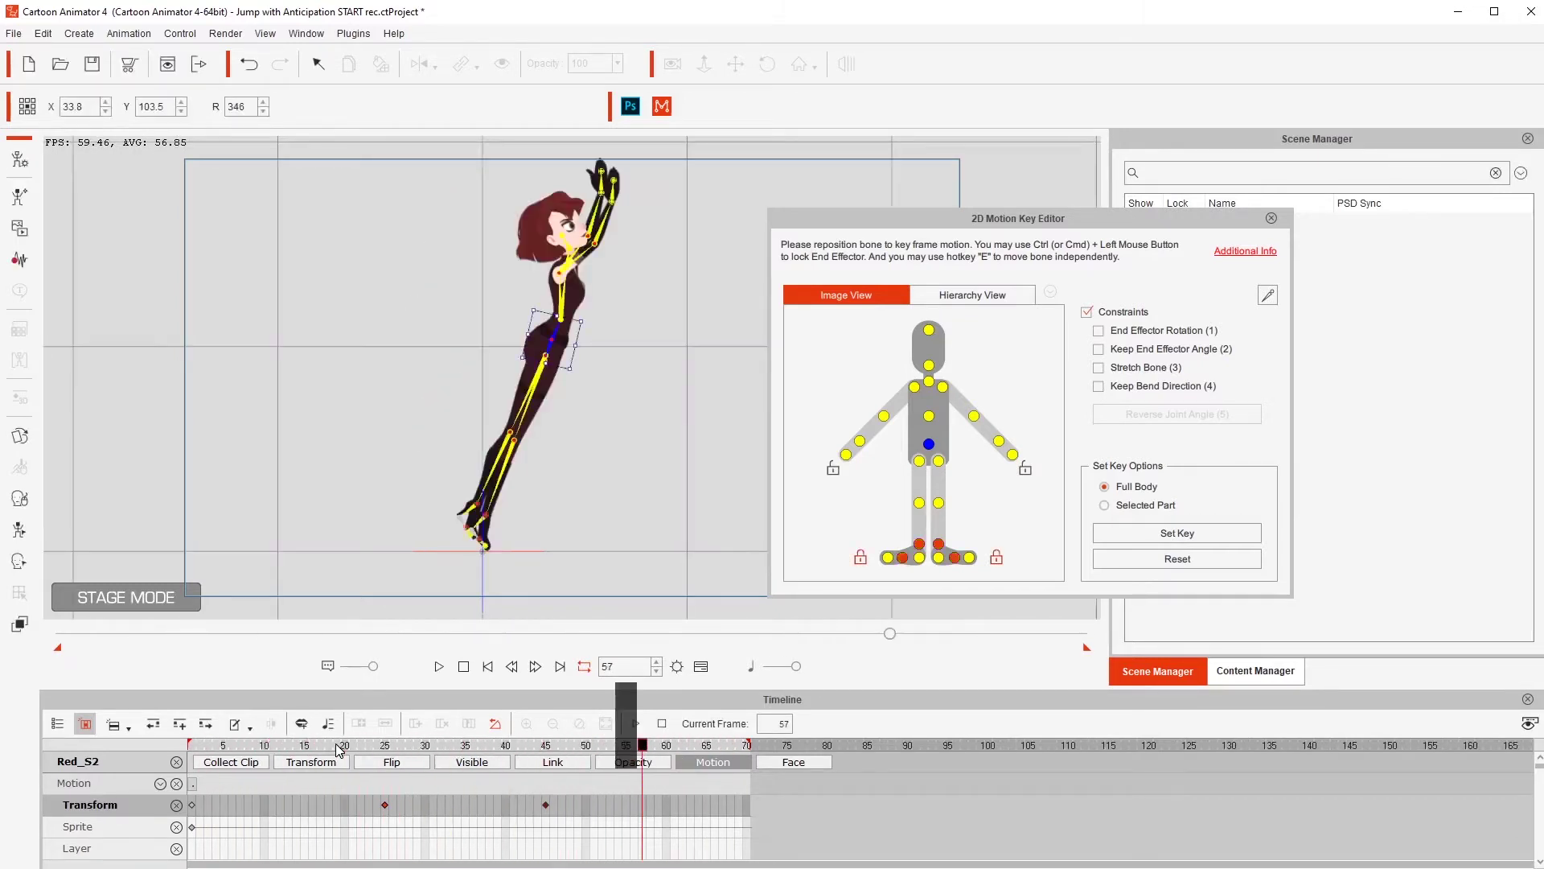
click(439, 666)
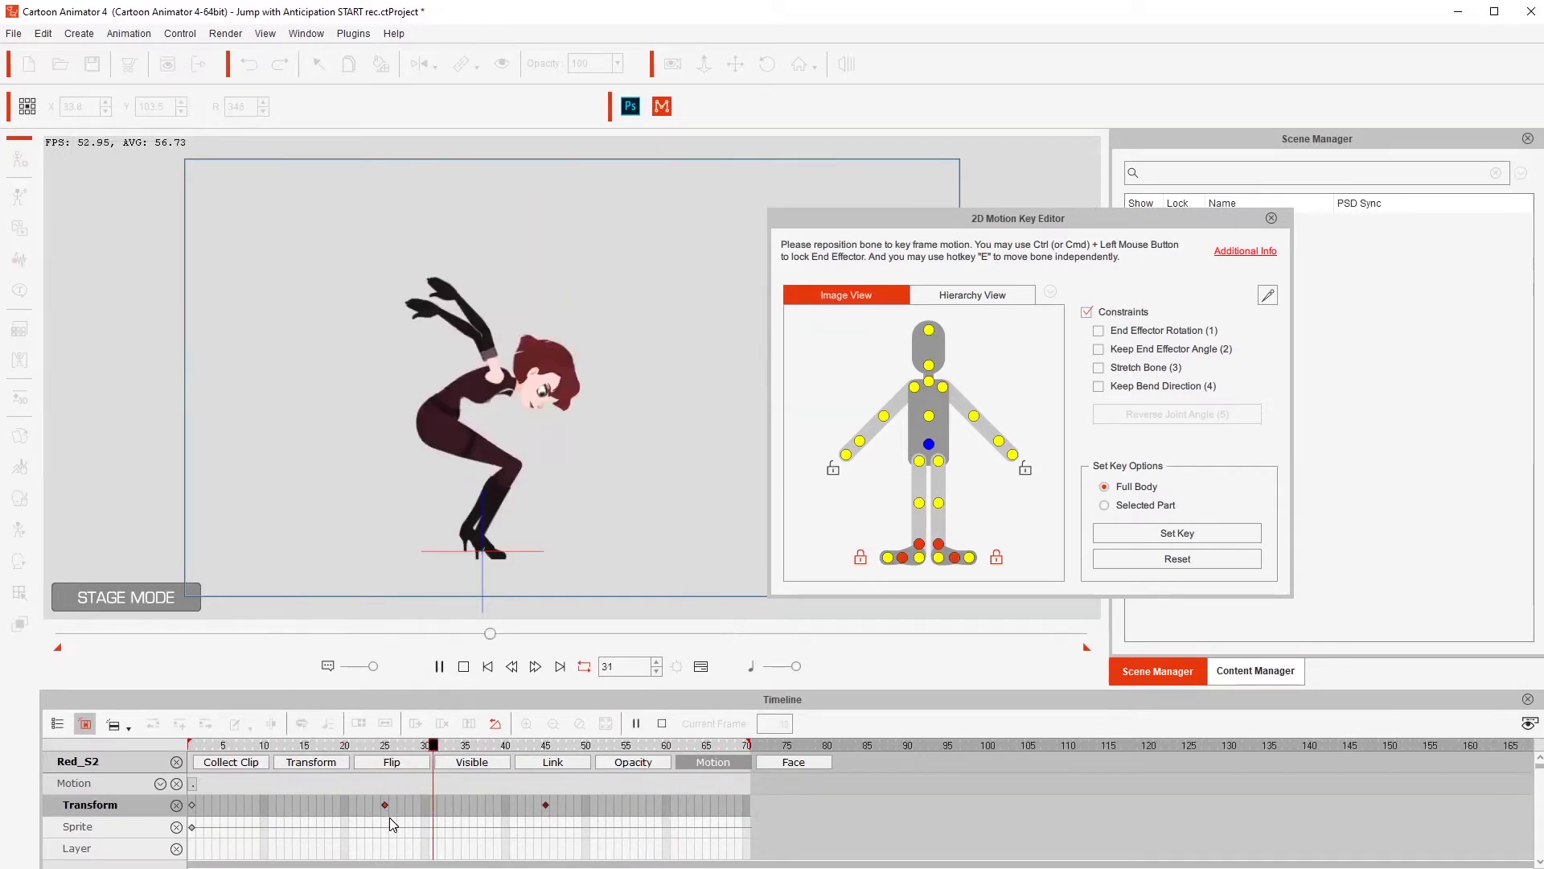
key(space)
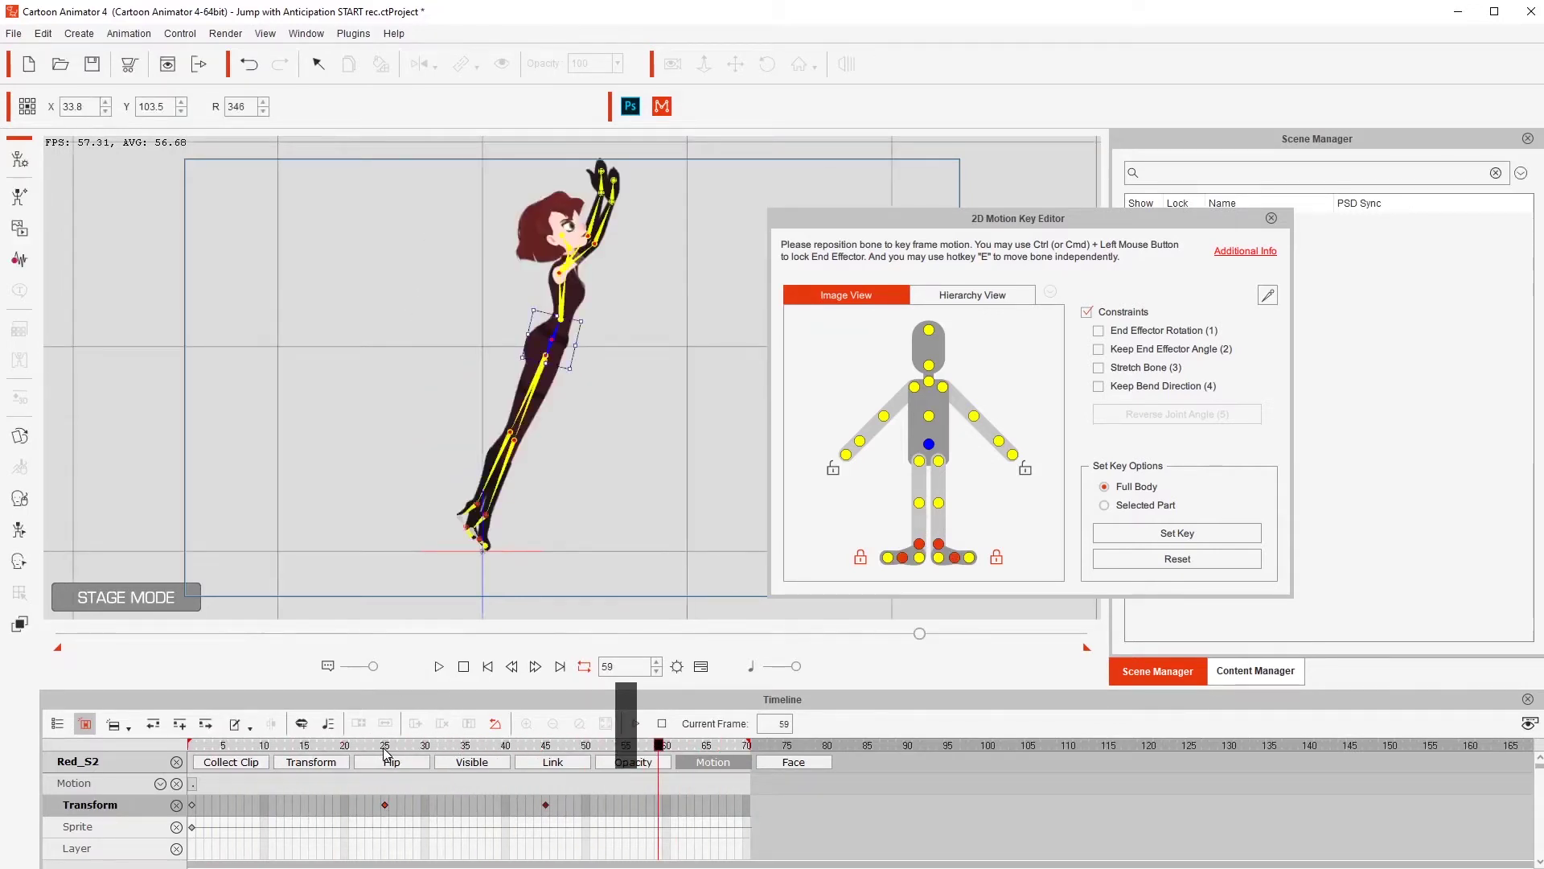
Scrub and jump between the crouch key at frame 25 and the stretch key at frame 45 to compare the poses
drag(389, 746, 553, 768)
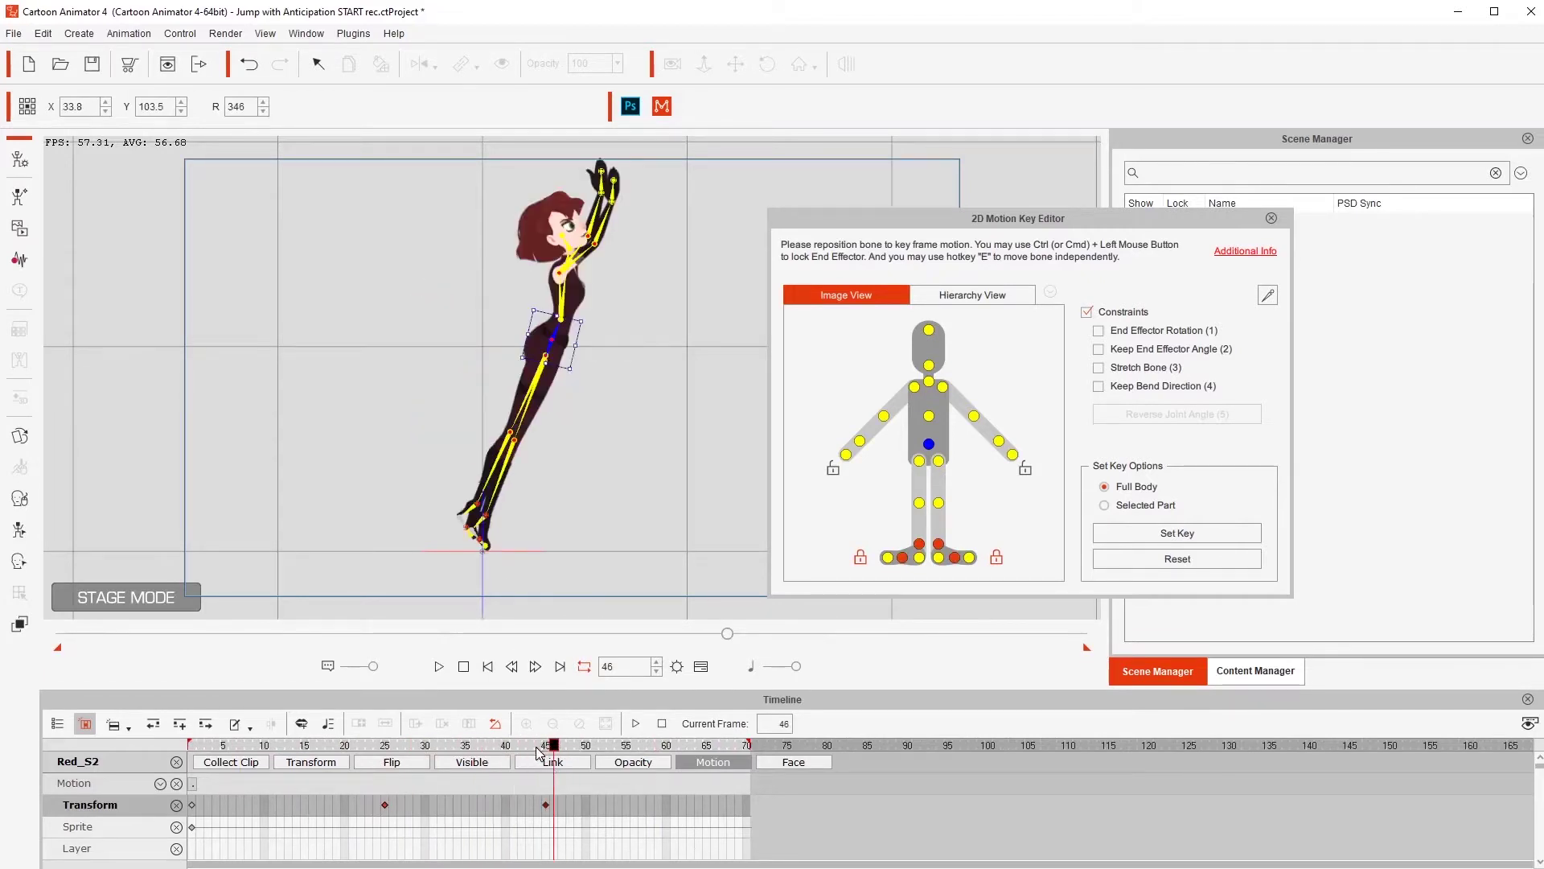
click(383, 804)
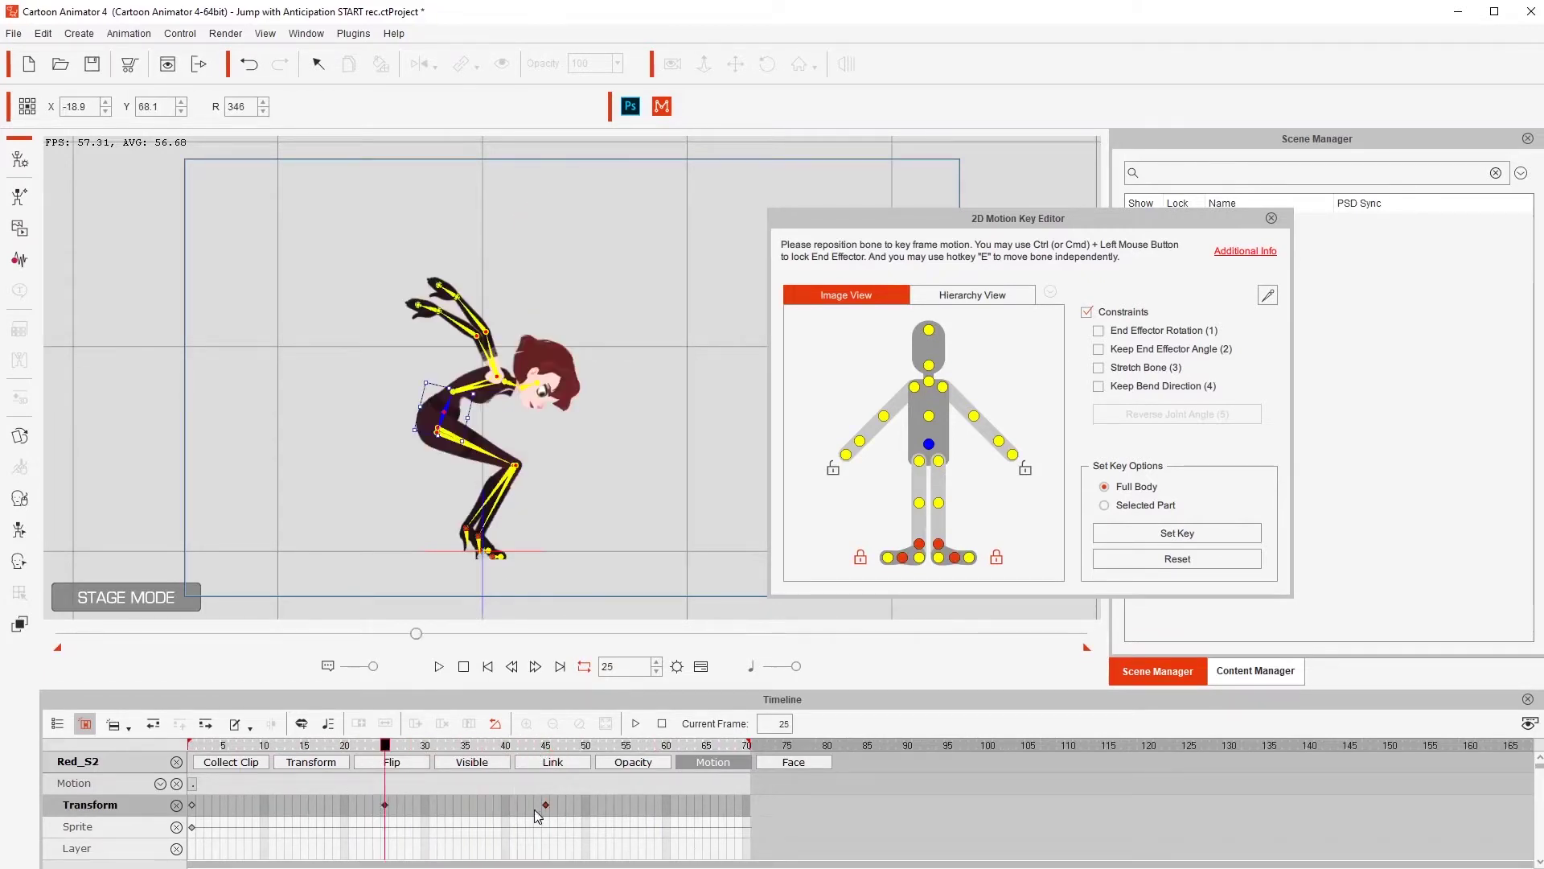
key(Tab)
key(shift+Tab)
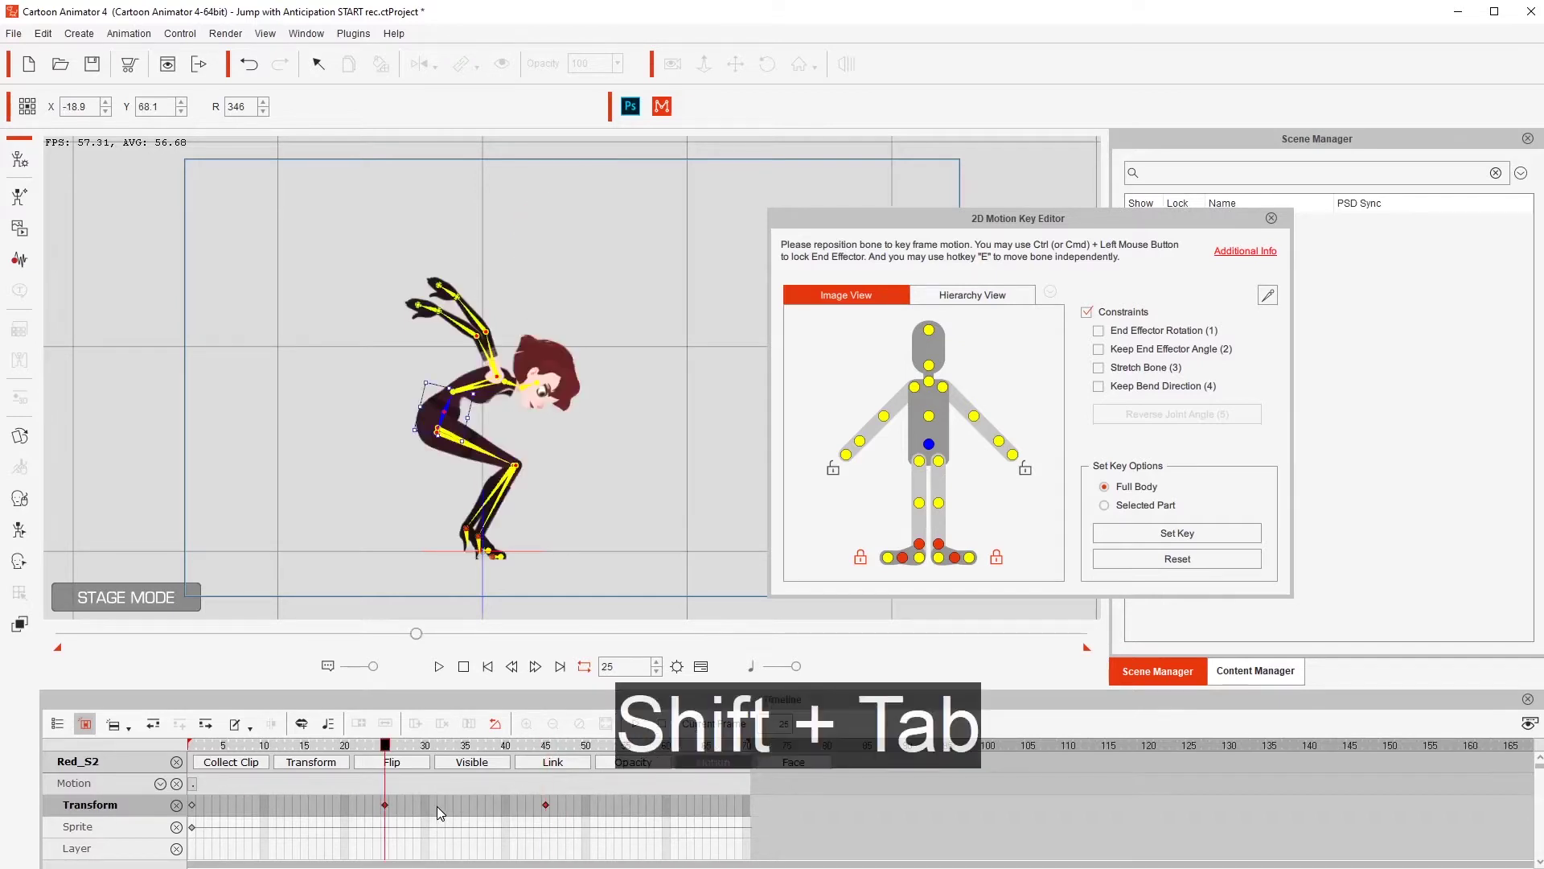
key(Tab)
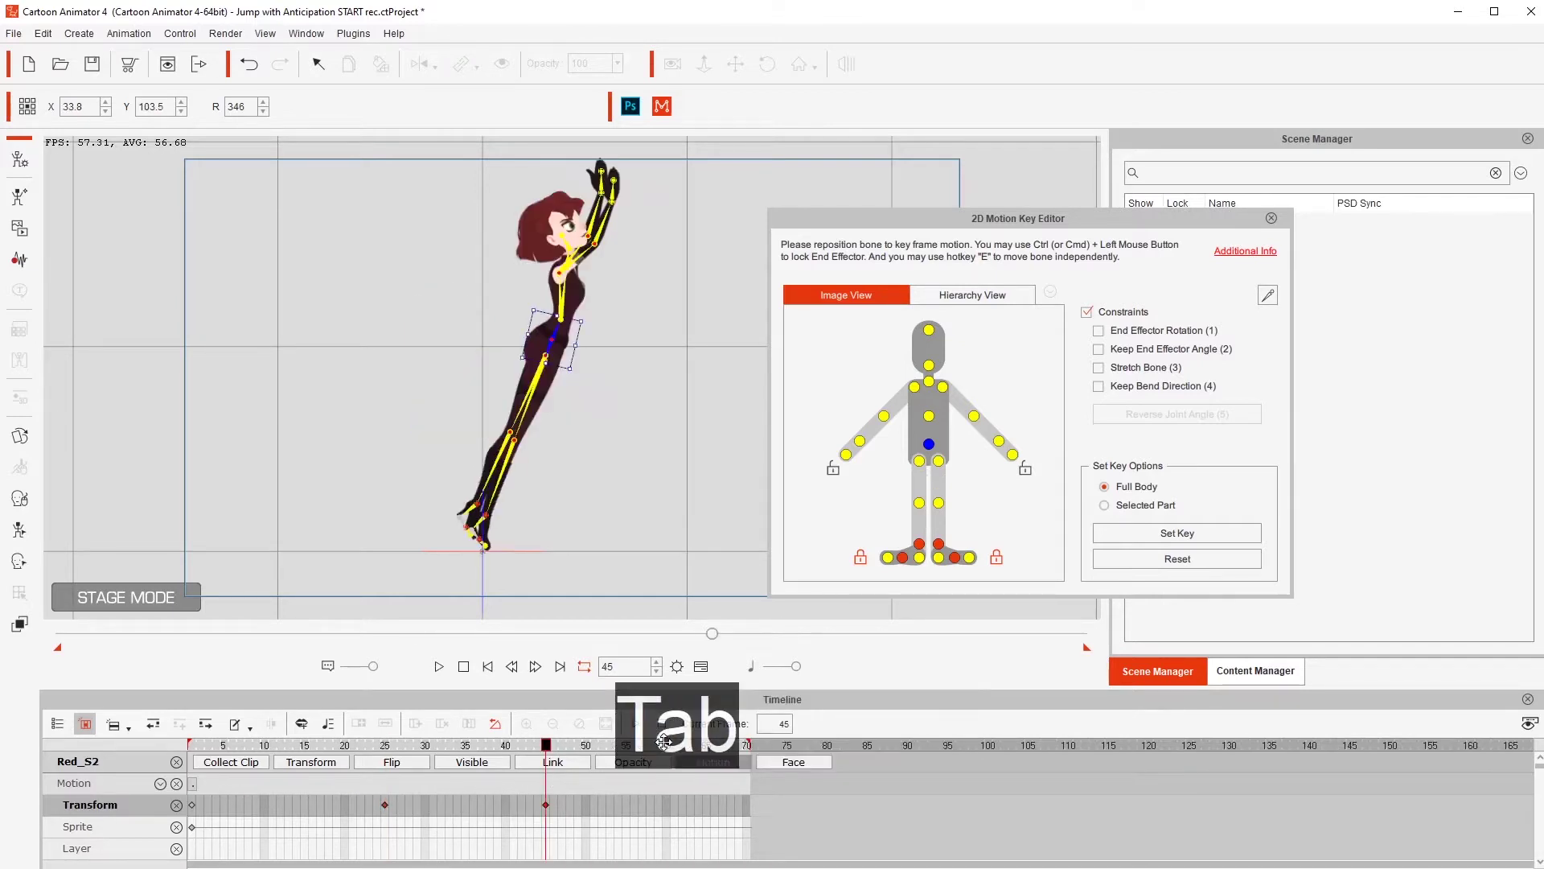
key(shift+Tab)
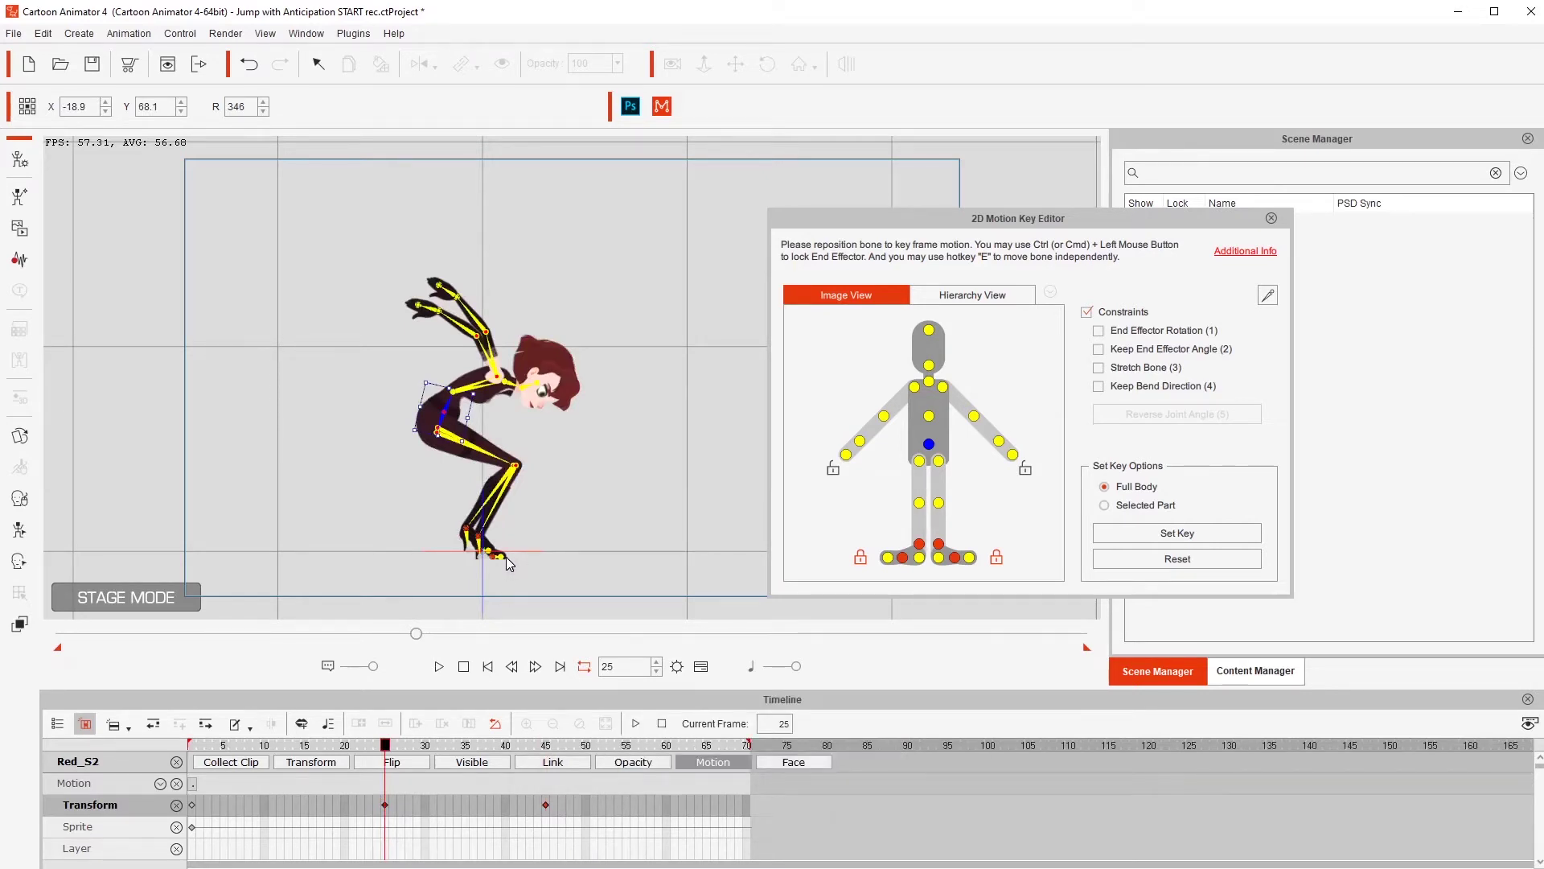
key(Tab)
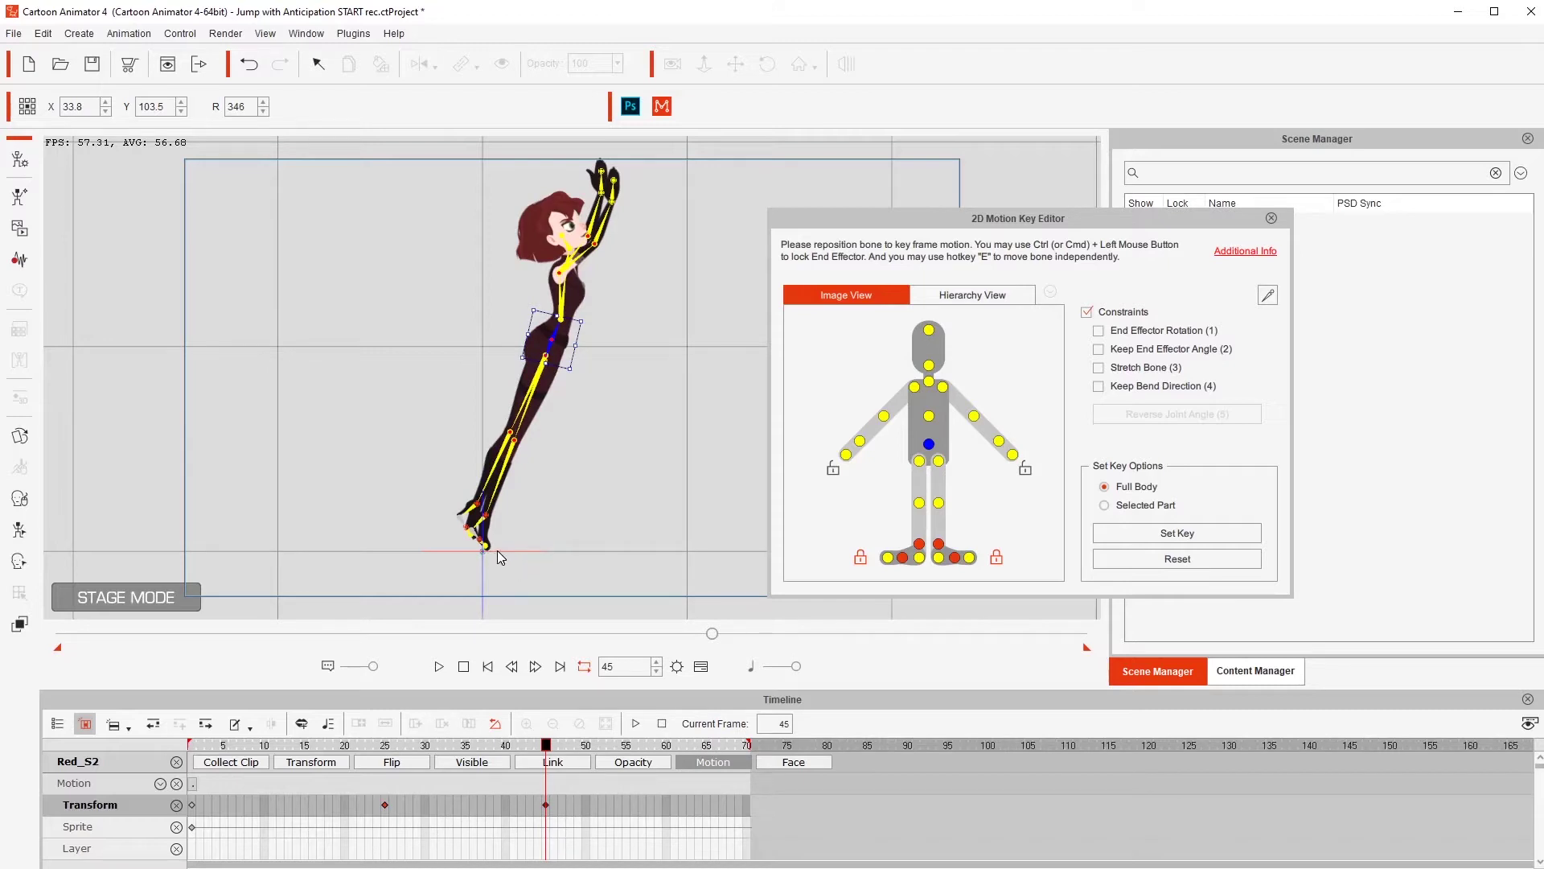
Compare the standing pose at frame 1 with the crouch at frame 25, and examine the gap between them for a breakdown pose
drag(386, 747, 179, 715)
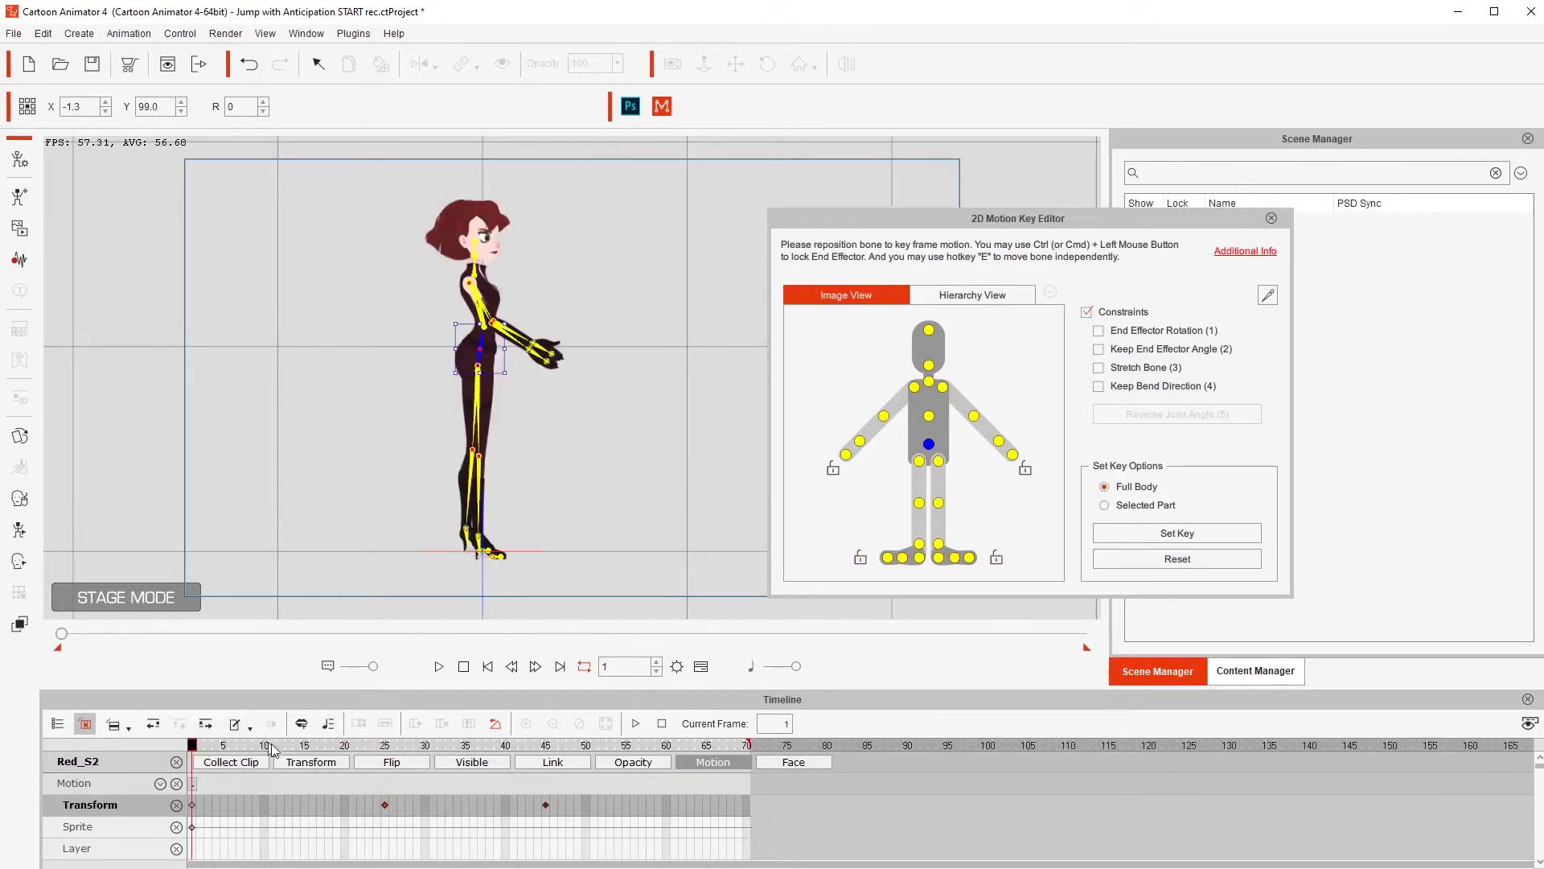
drag(297, 752, 191, 747)
key(Tab)
key(shift+Tab)
key(Tab)
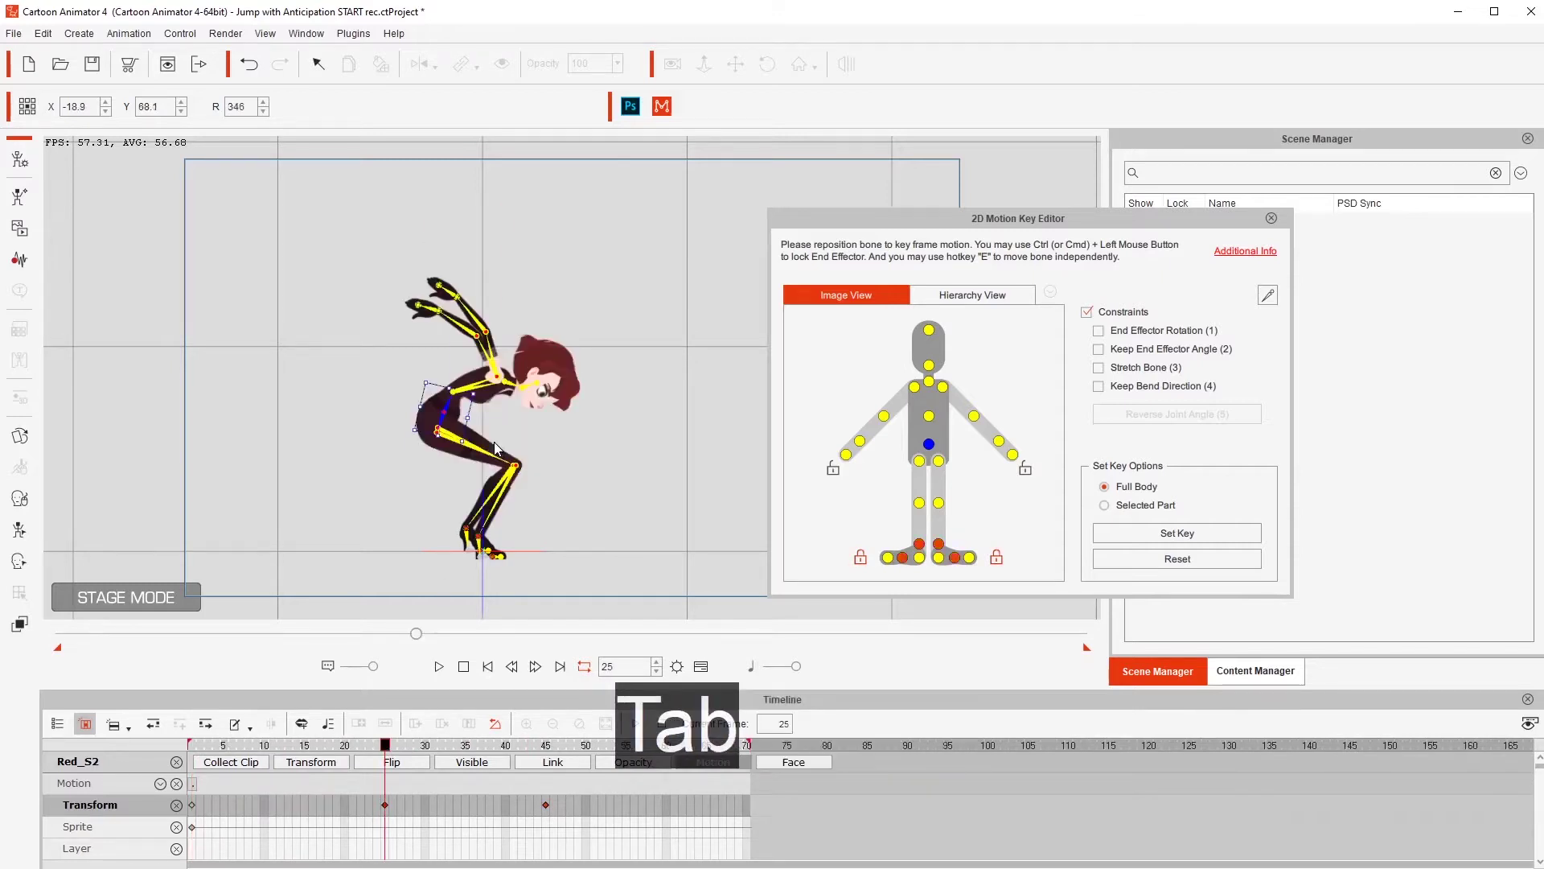
key(shift+Tab)
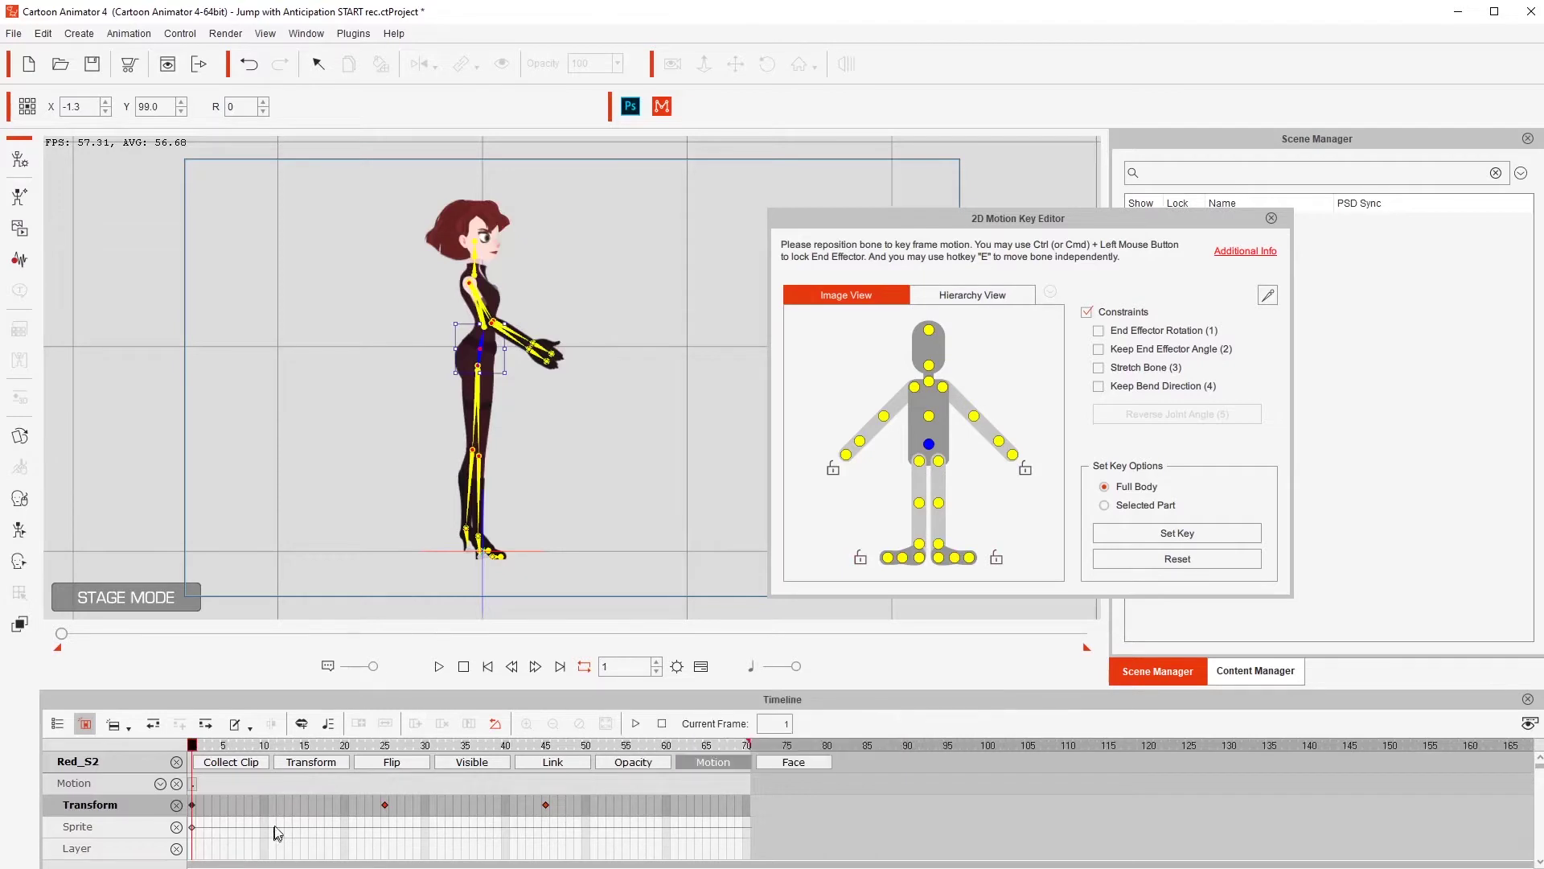
drag(459, 390, 454, 390)
drag(233, 748, 288, 748)
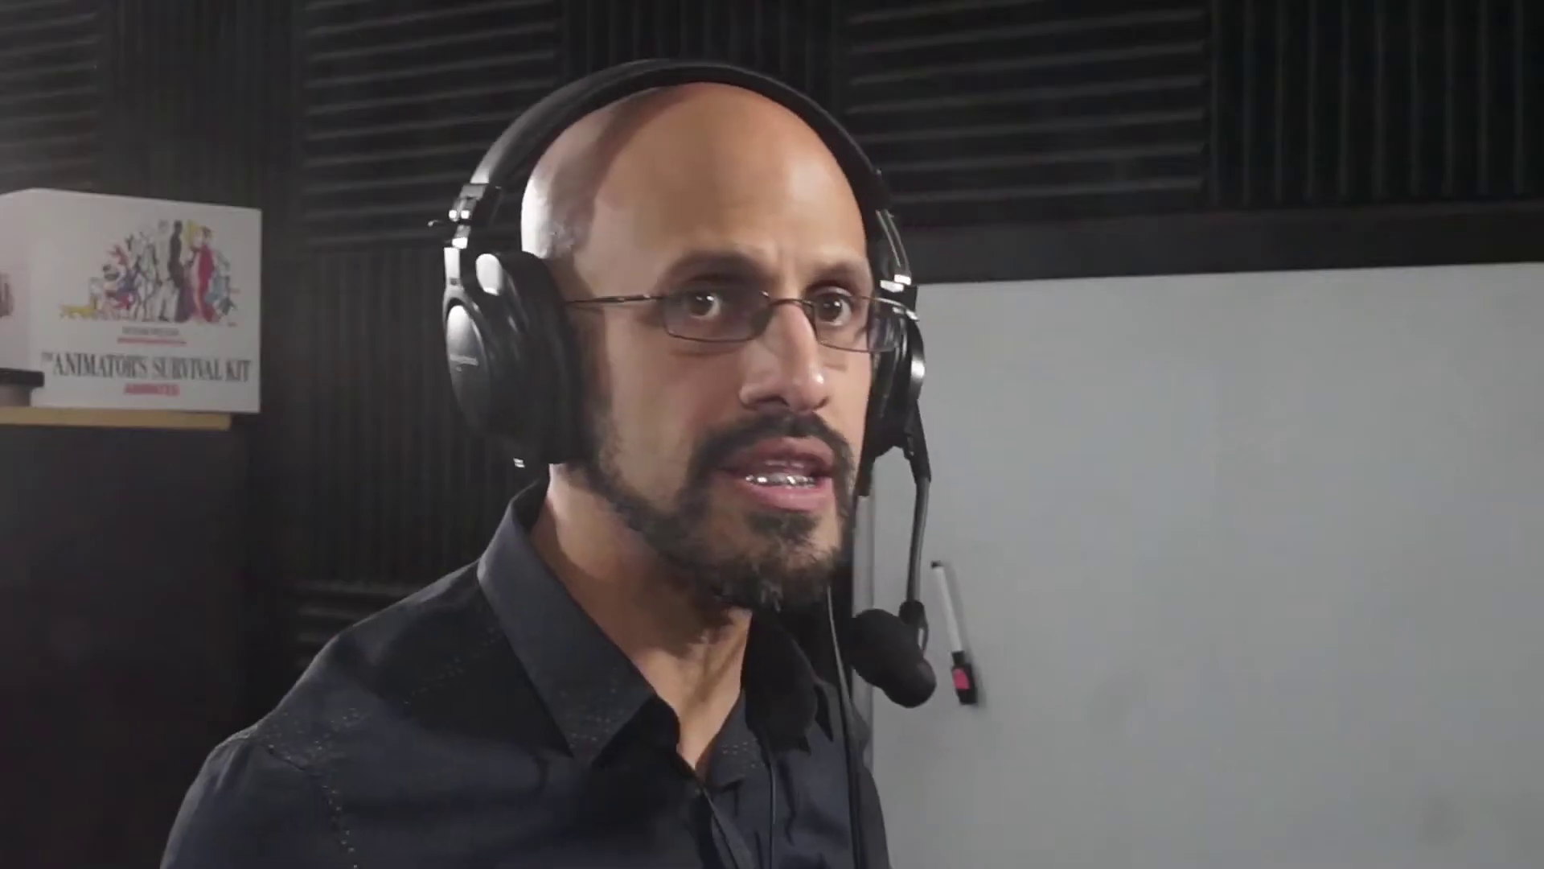
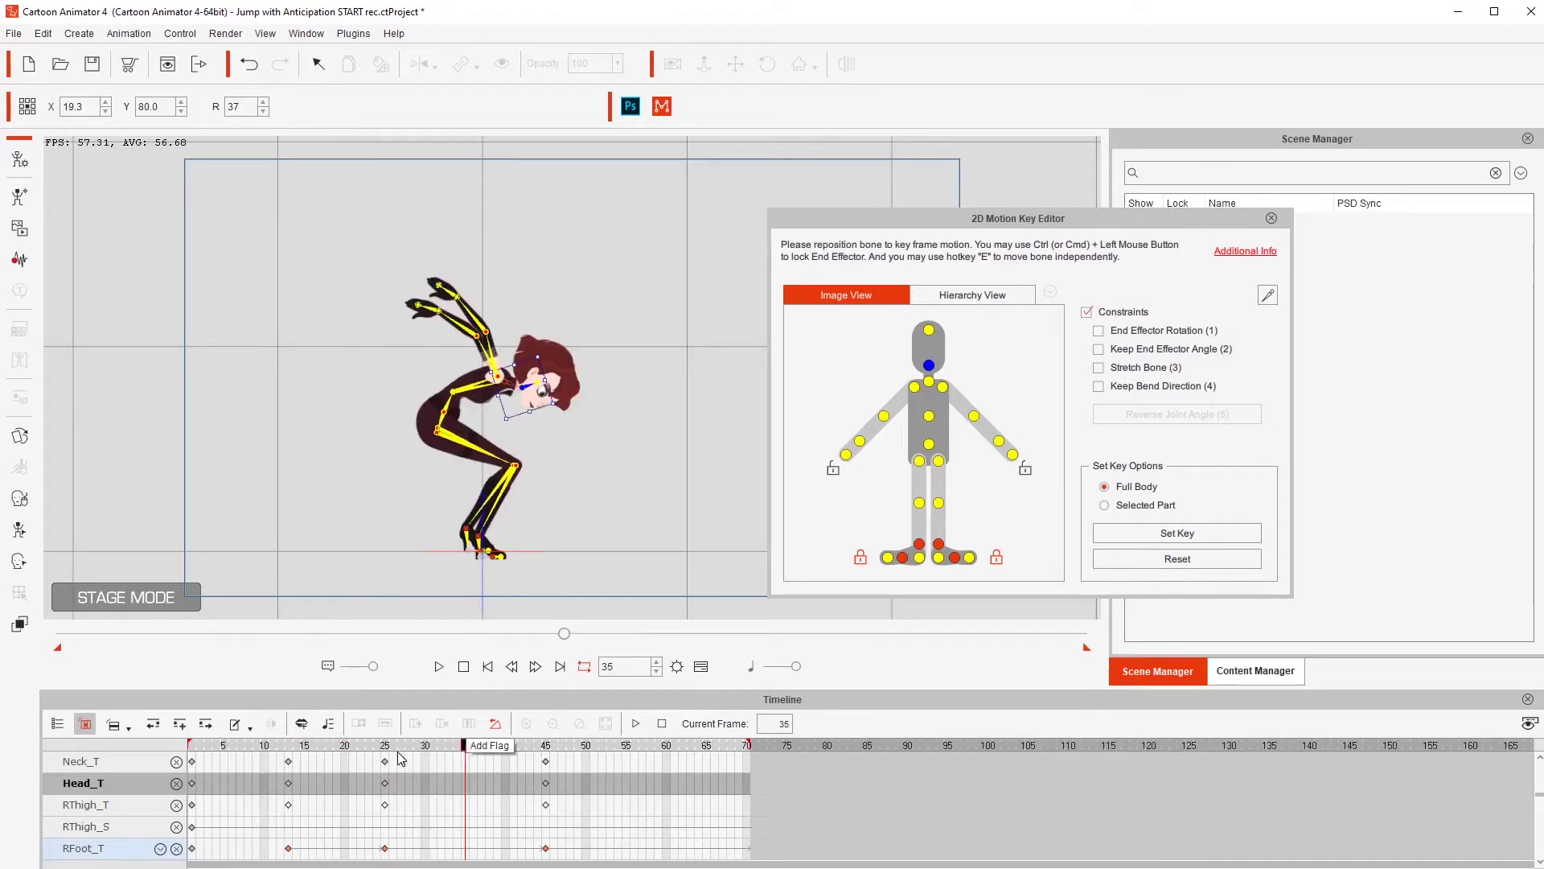
Swing both of the crouching character's raised arms down beside the hips at frame 35 for the breakdown between crouch and stretch
drag(391, 745, 546, 770)
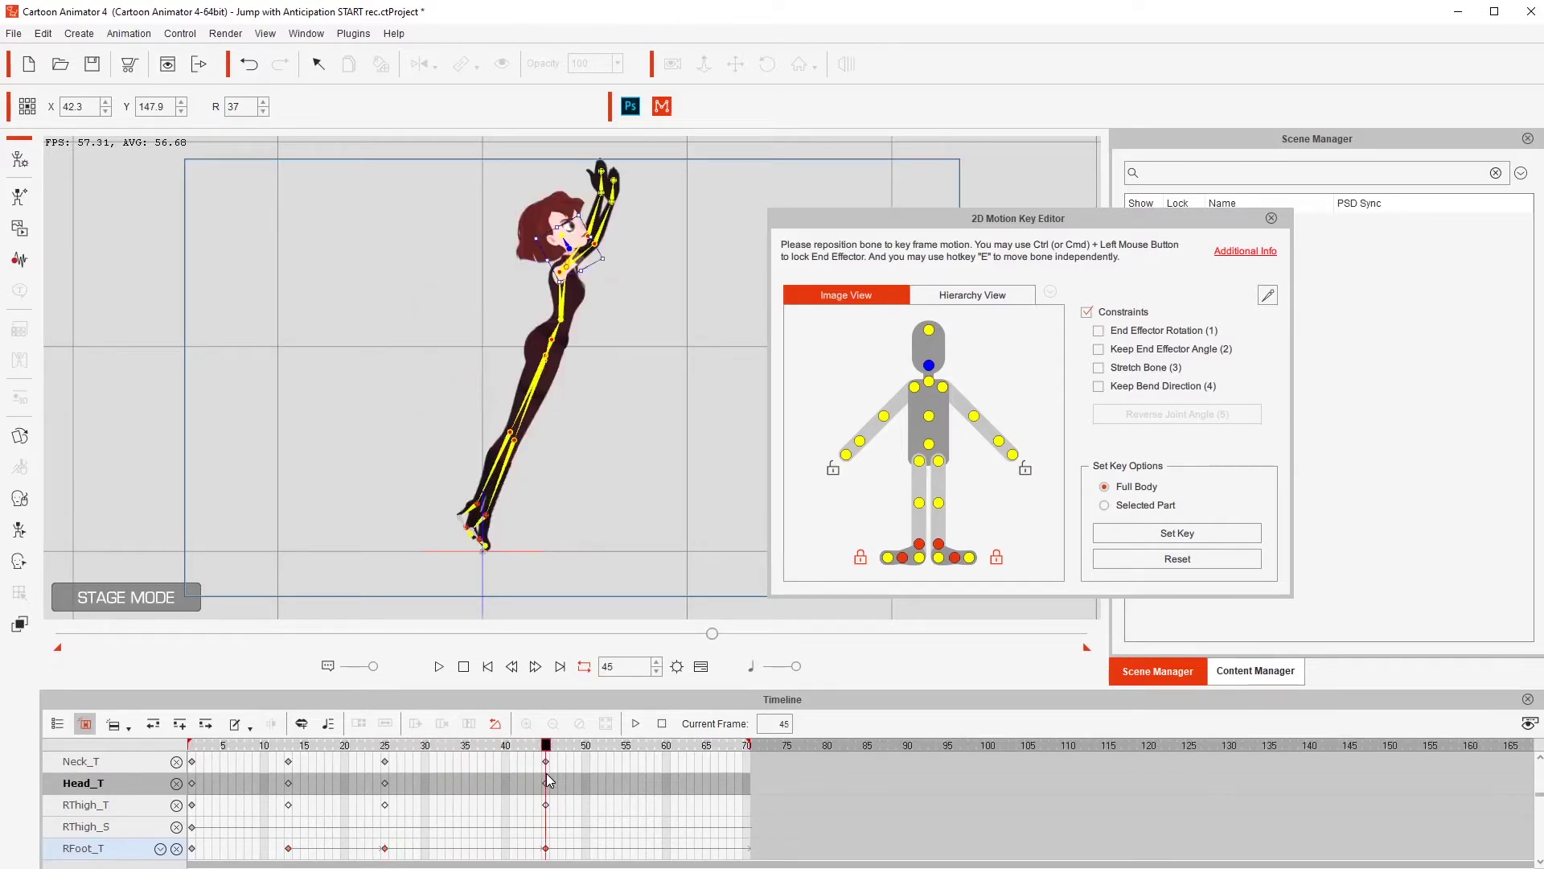
click(470, 750)
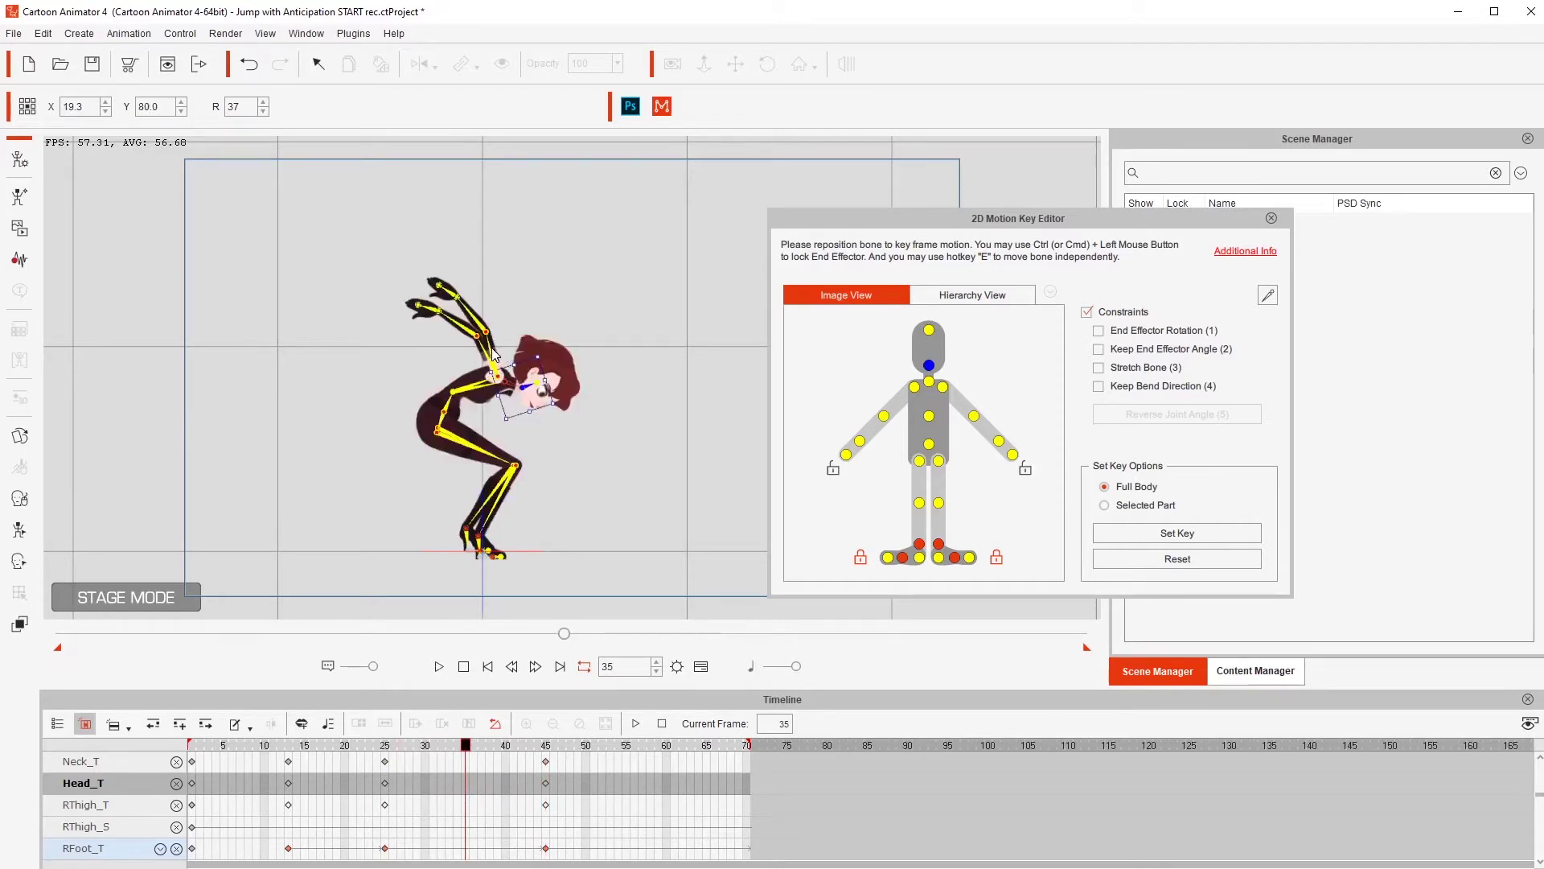
drag(494, 355, 452, 362)
drag(435, 437, 420, 420)
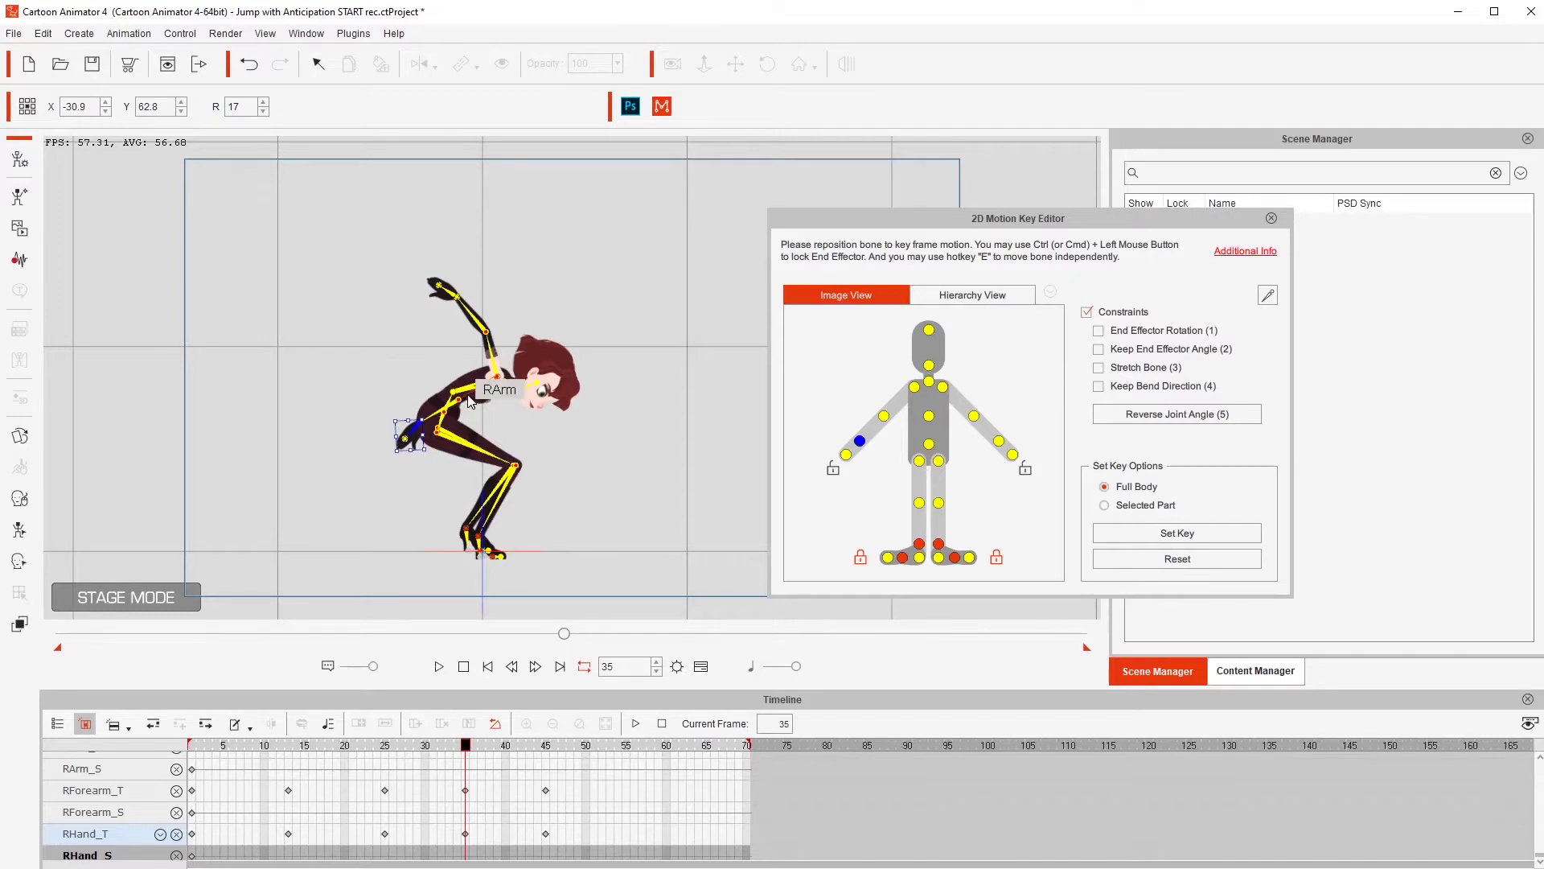
click(471, 402)
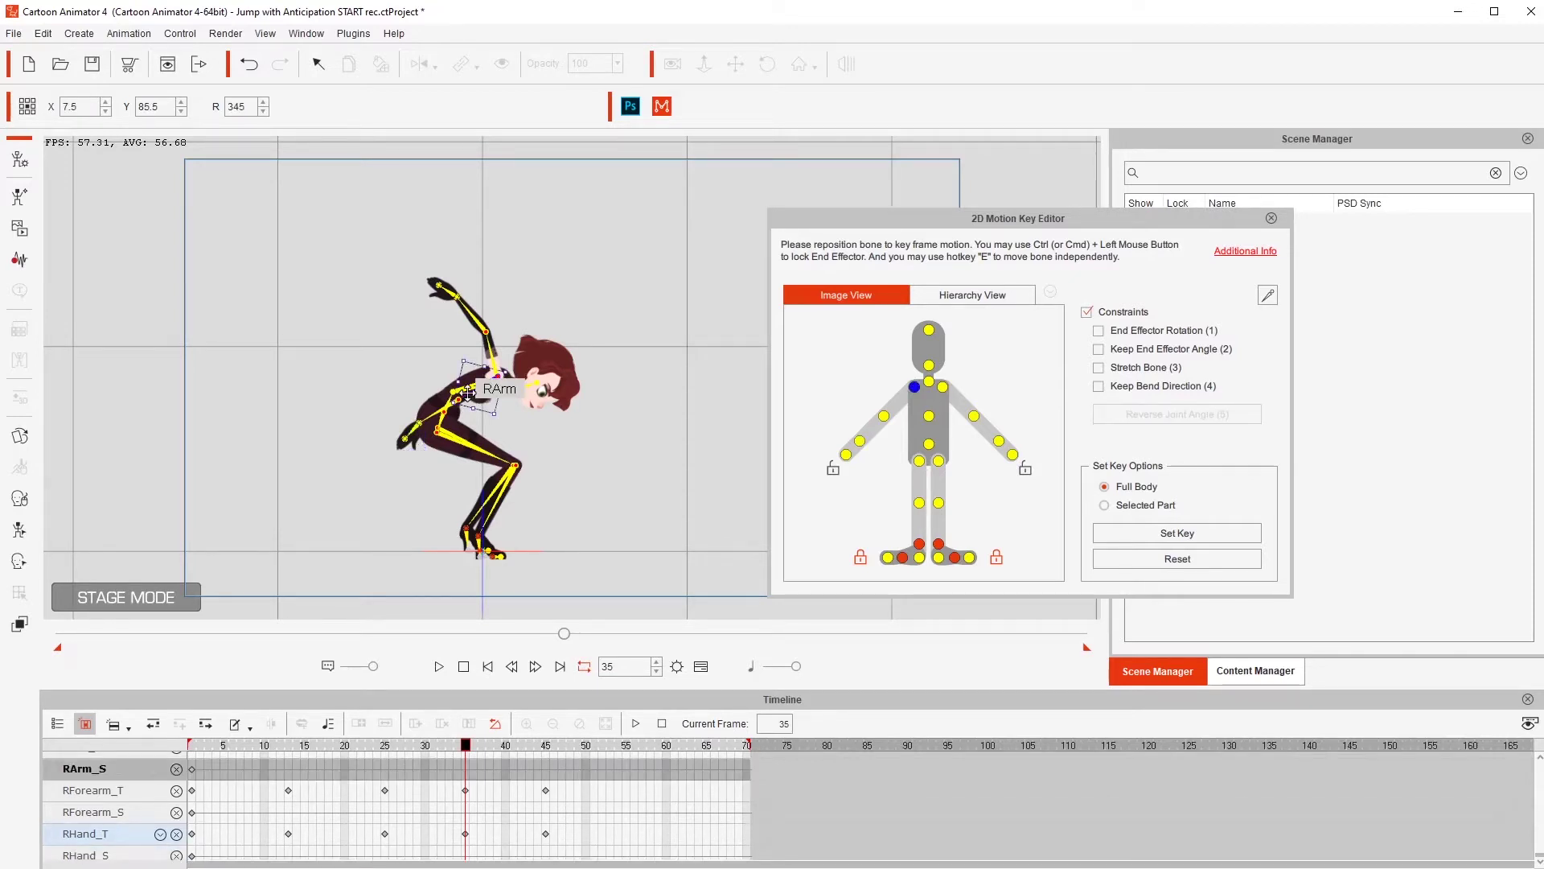
drag(468, 393, 498, 292)
click(481, 326)
click(493, 351)
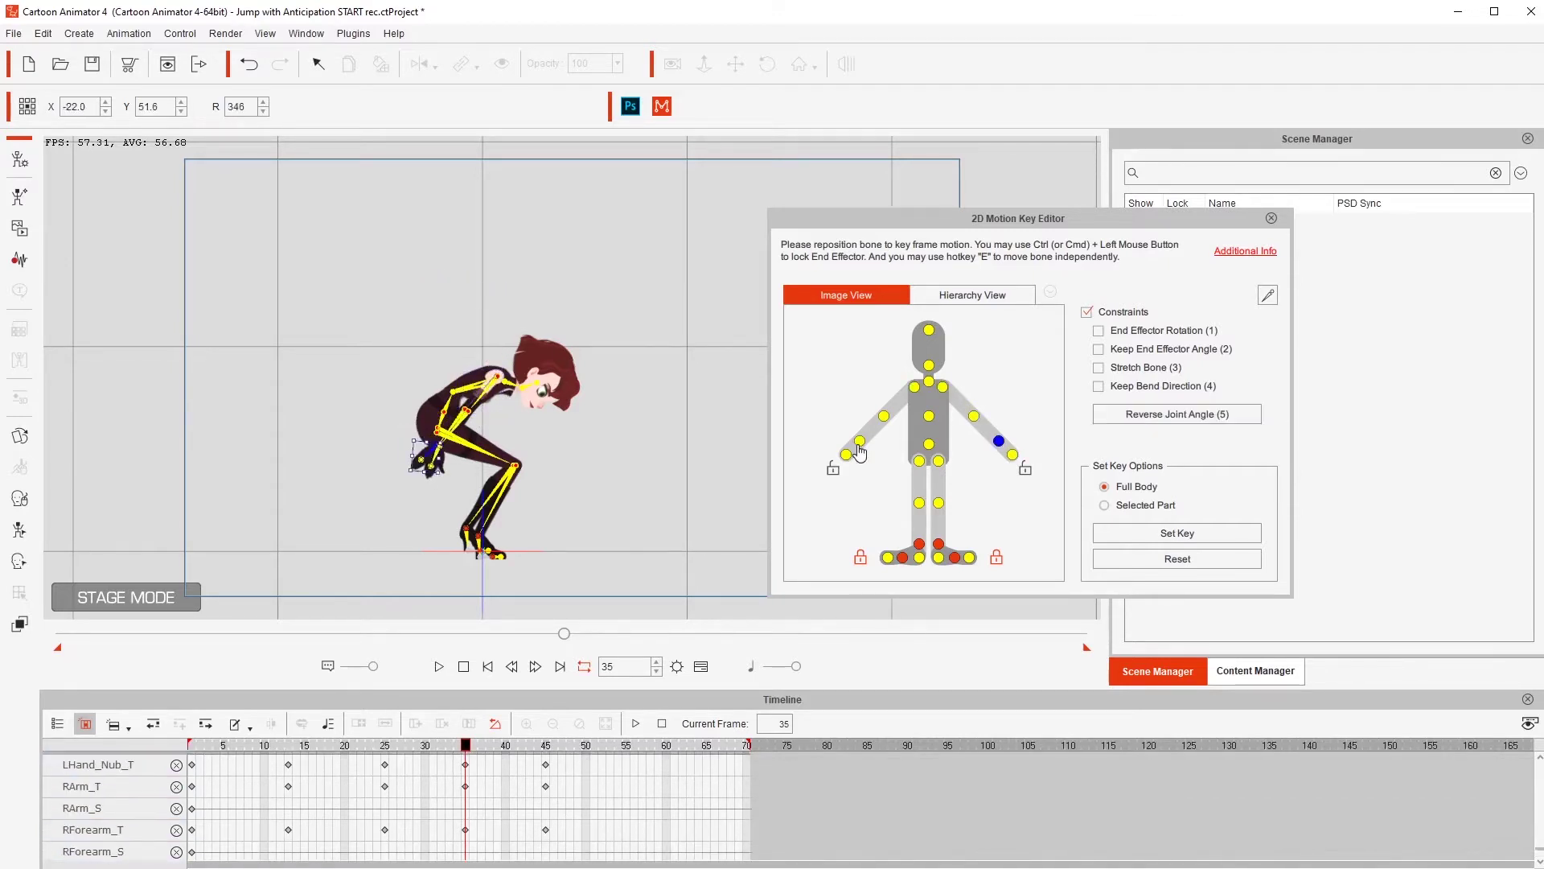
Lower the hip at frame 35 to about X -15.8, Y 54.7 with a more upright torso, and rotate the head to about 45 degrees
click(445, 409)
click(467, 746)
click(446, 411)
drag(447, 409, 450, 439)
click(80, 105)
key(Return)
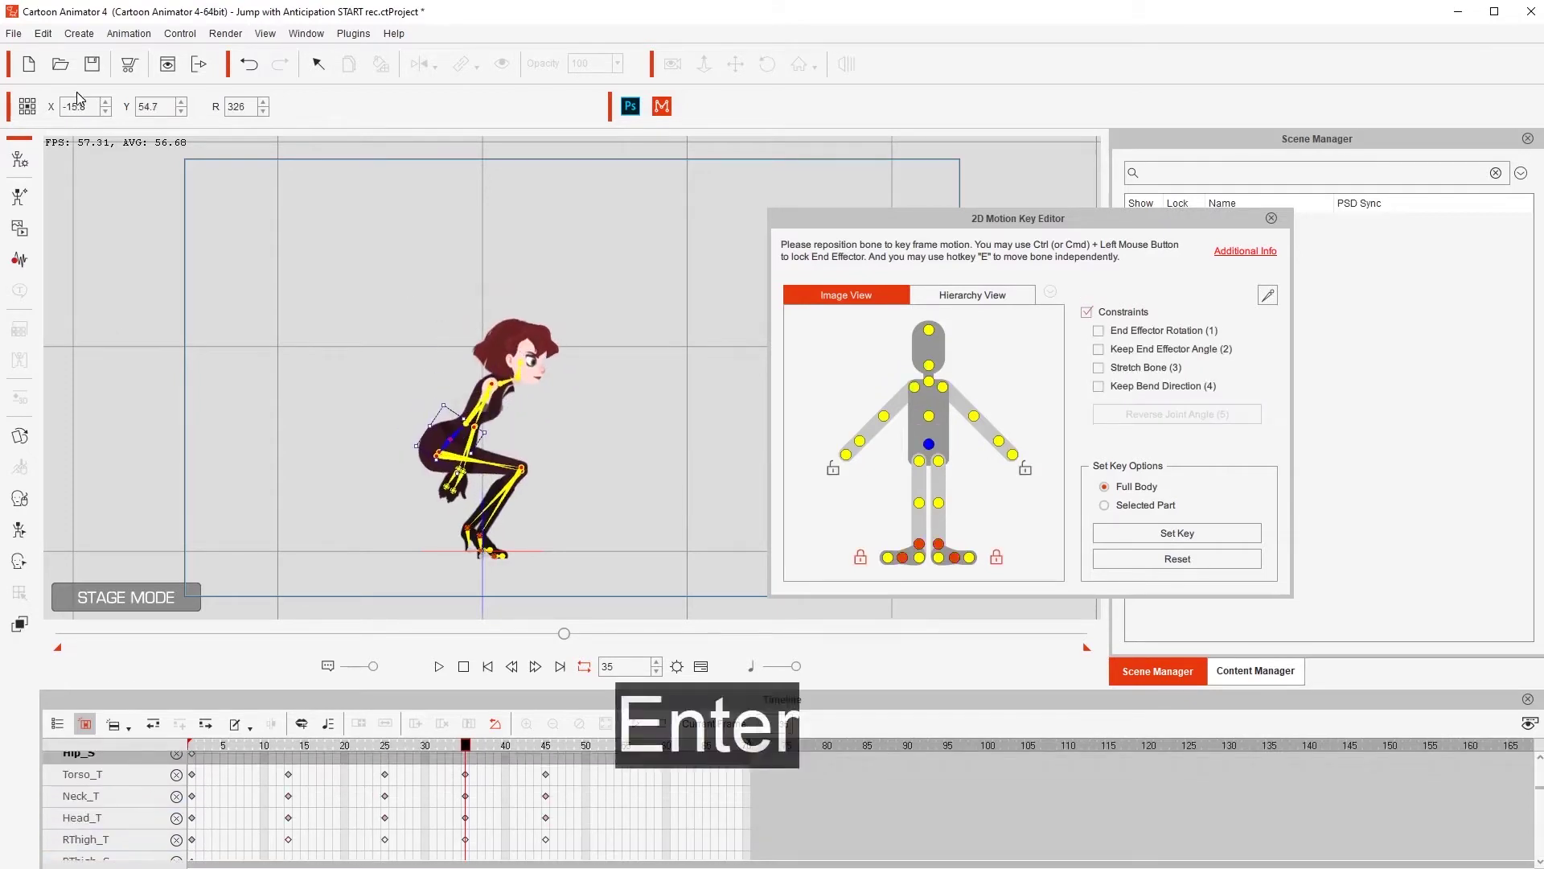
click(522, 379)
drag(418, 747, 464, 748)
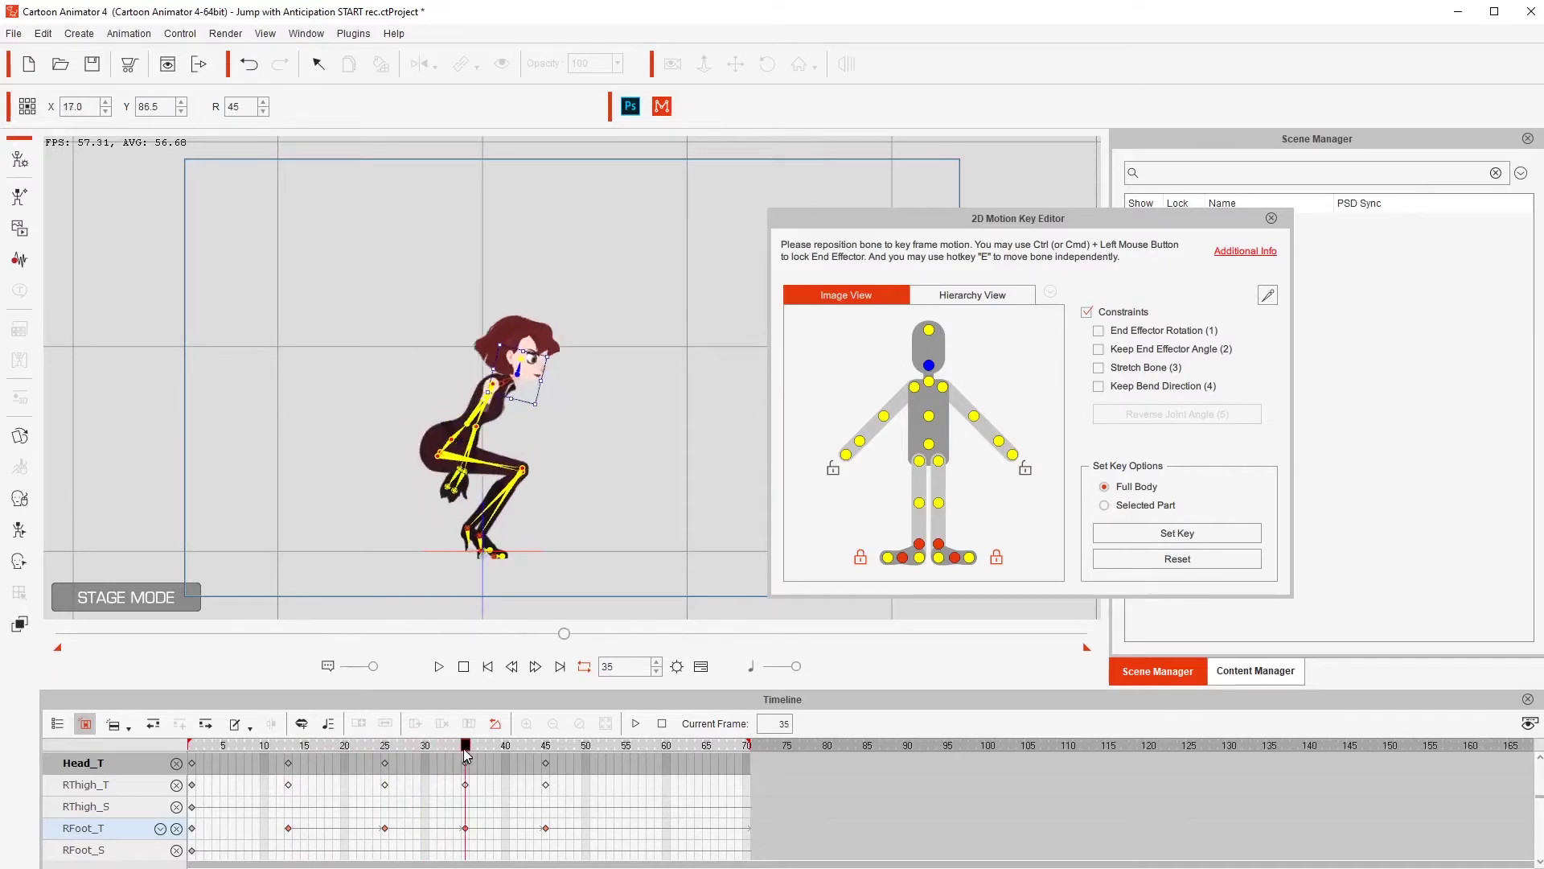
Set the transition curve of the Transform key at frame 35 to Step
scroll(480, 778, up, 2)
scroll(480, 779, up, 5)
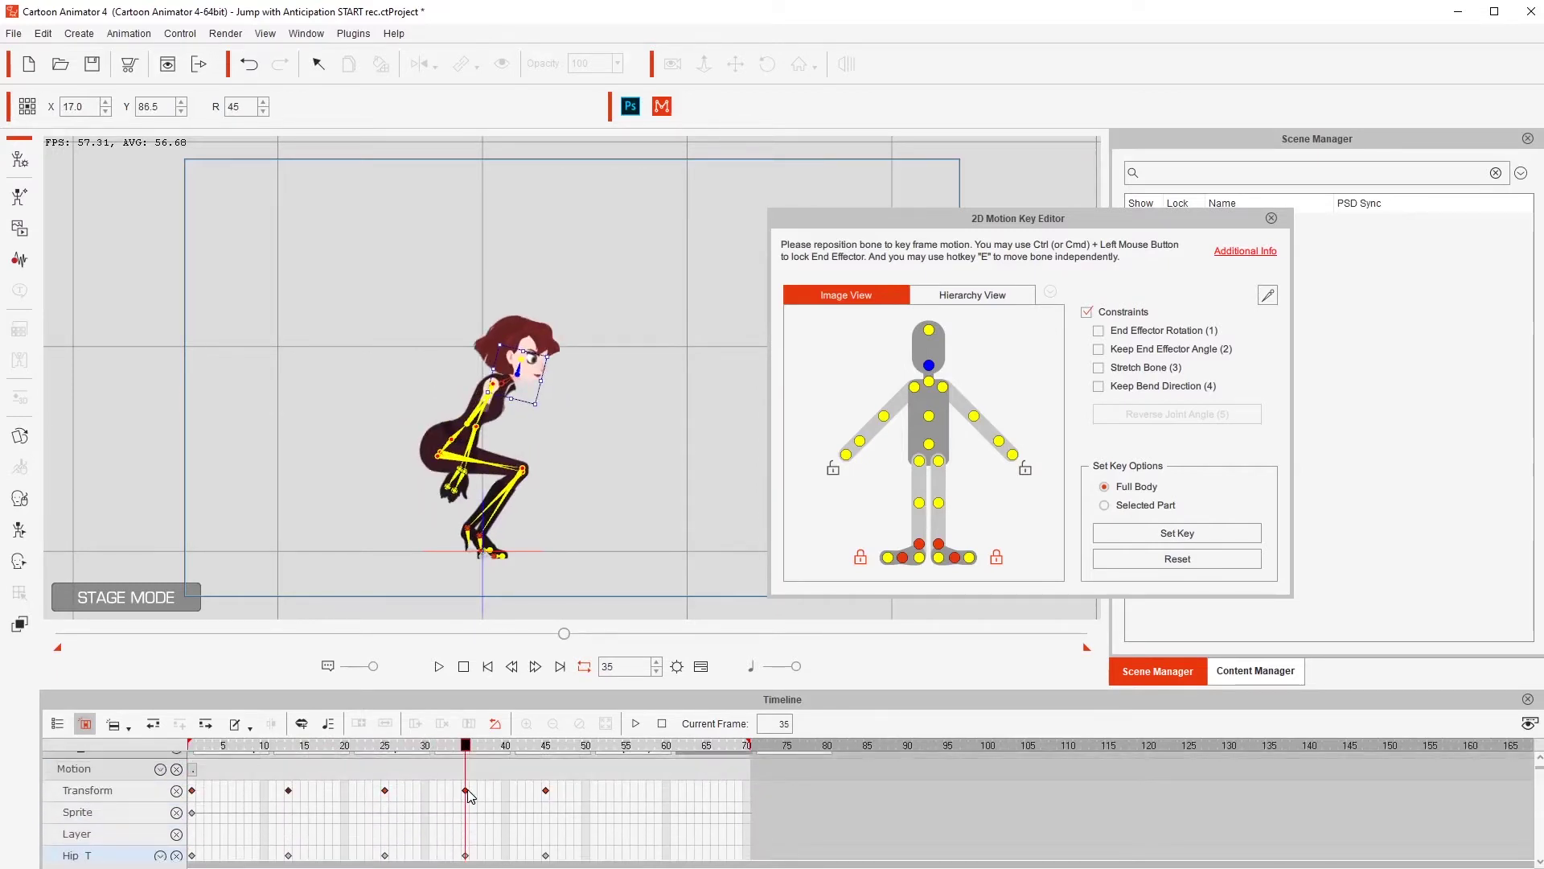
right_click(466, 791)
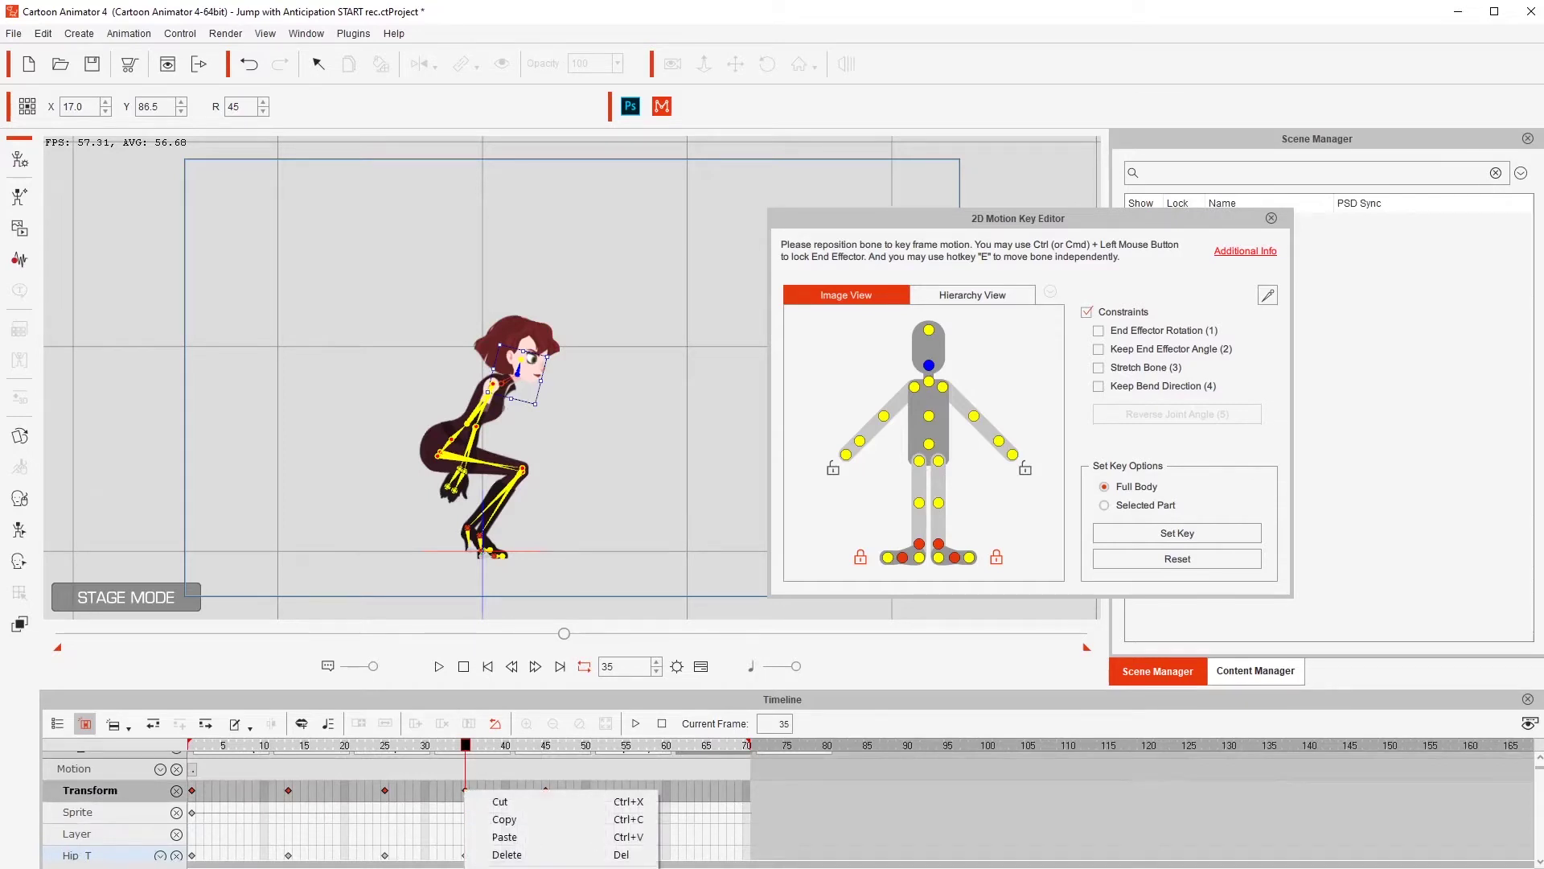
click(511, 866)
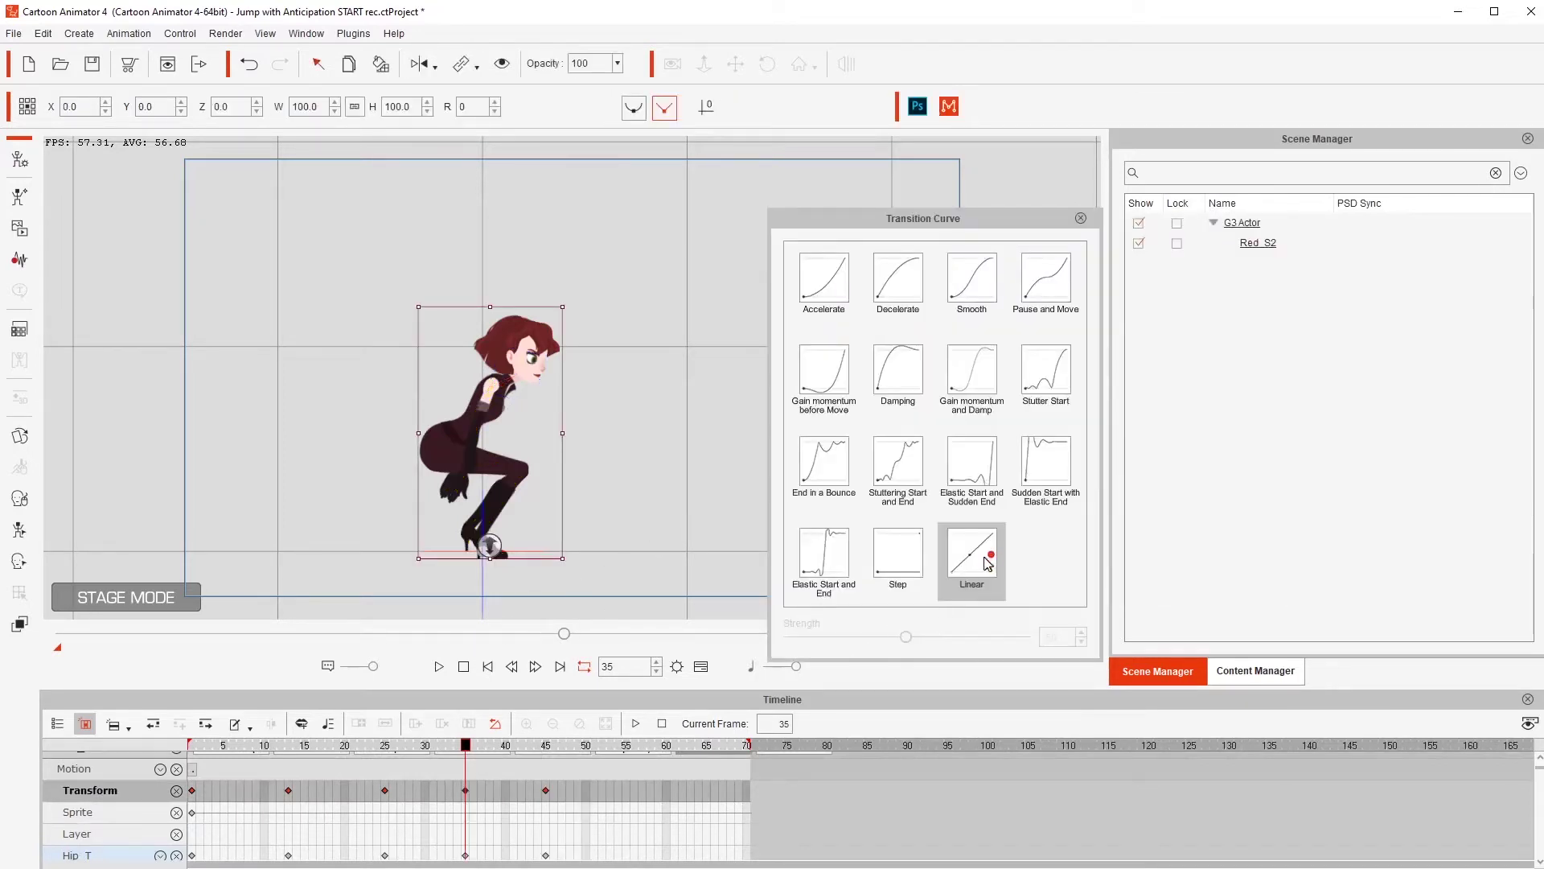
click(898, 555)
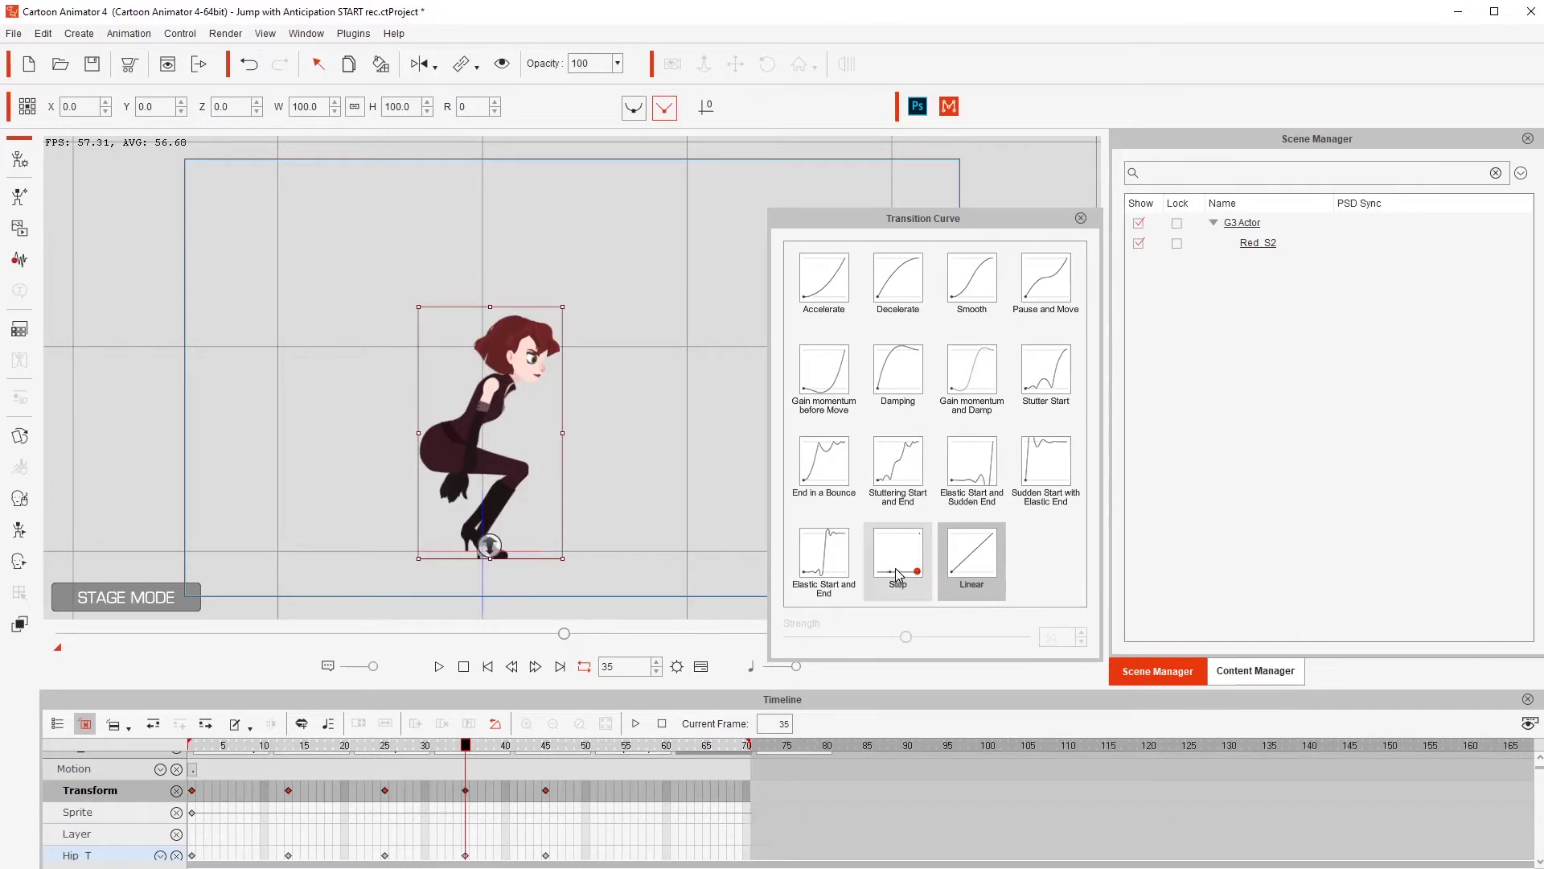
Play the stepped jump repeatedly from the start, and examine the timing of the poses and the frame 35 breakdown
click(315, 761)
key(space)
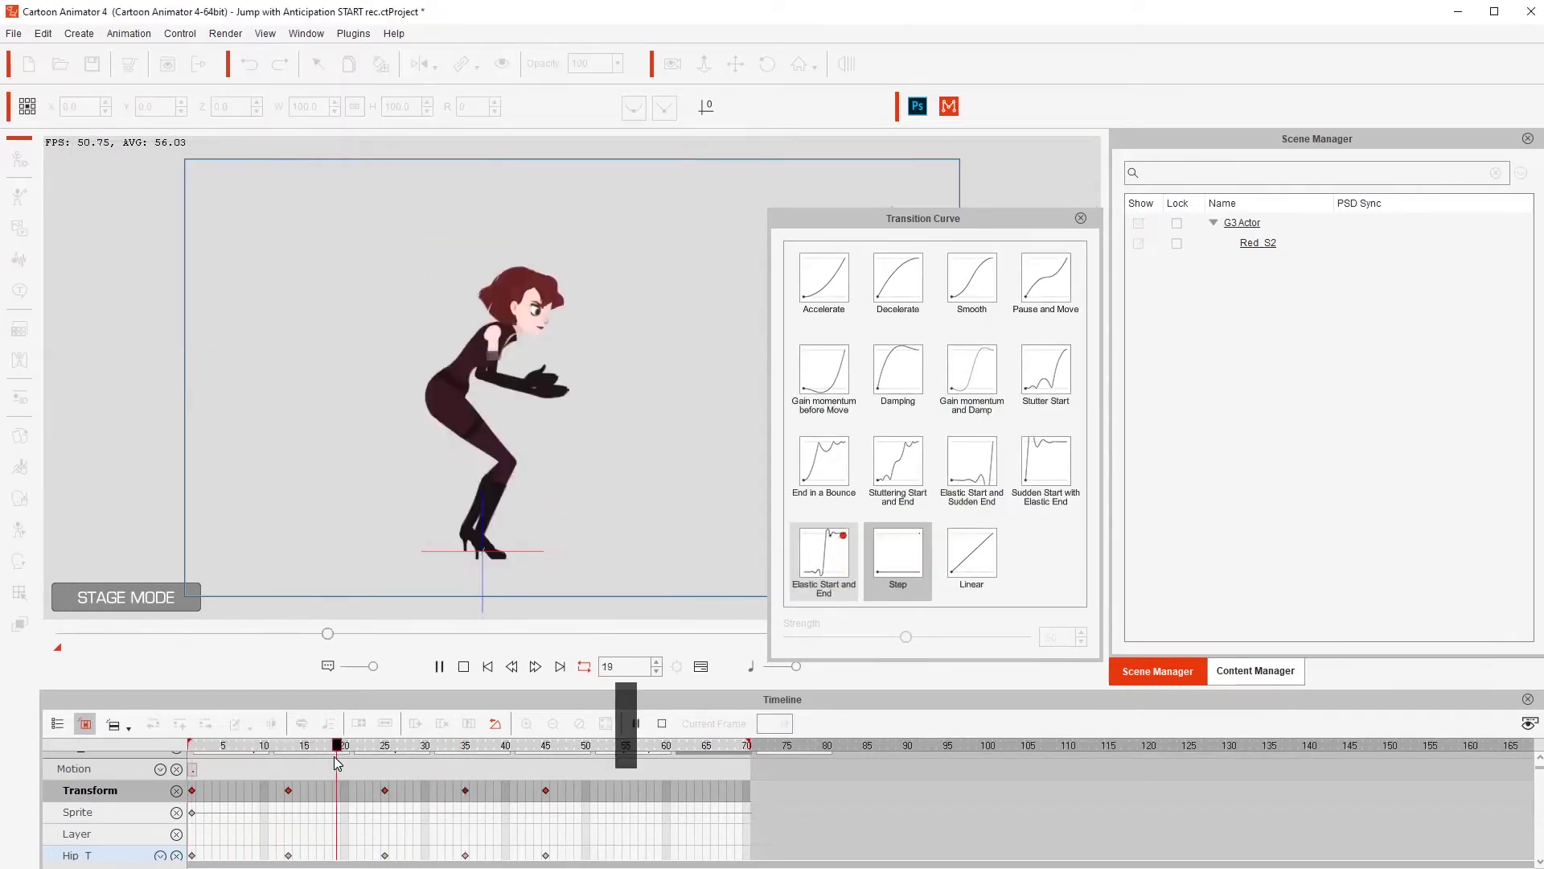
key(space)
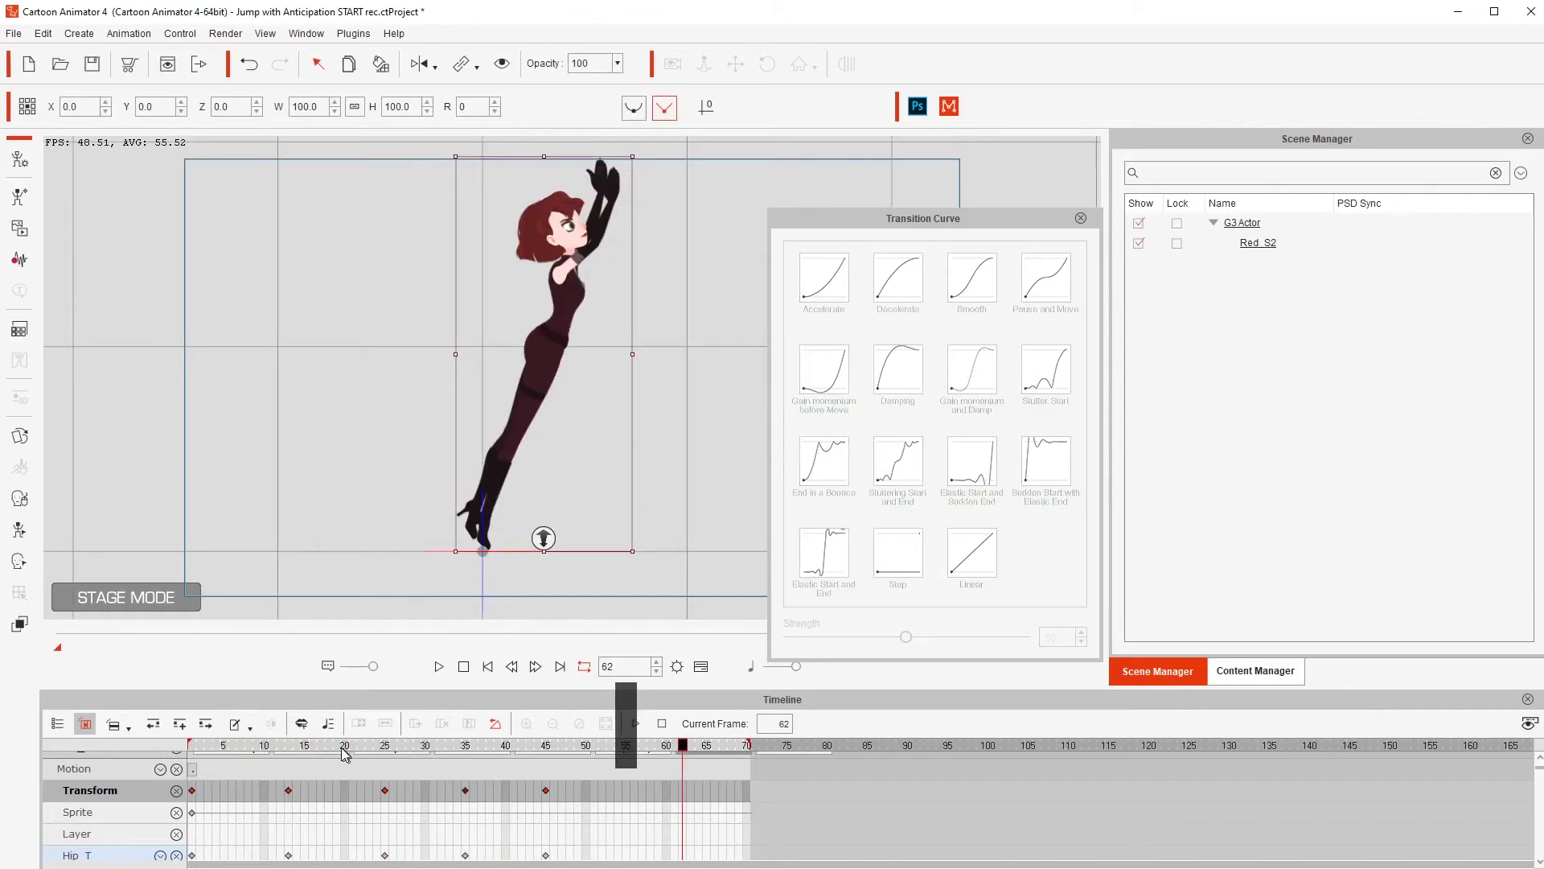
drag(344, 754, 164, 772)
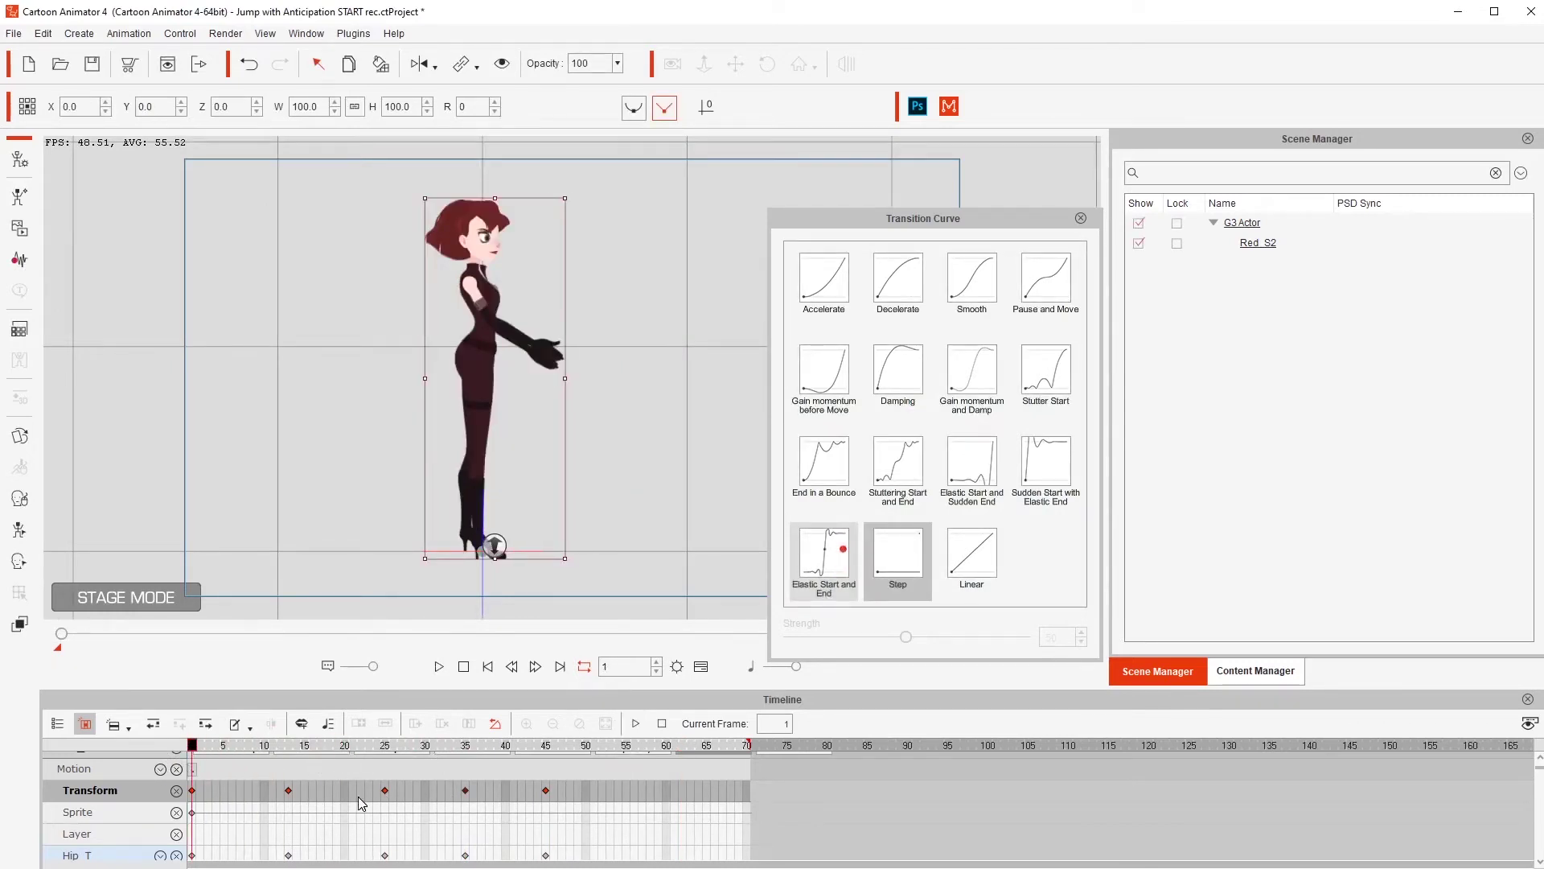
key(space)
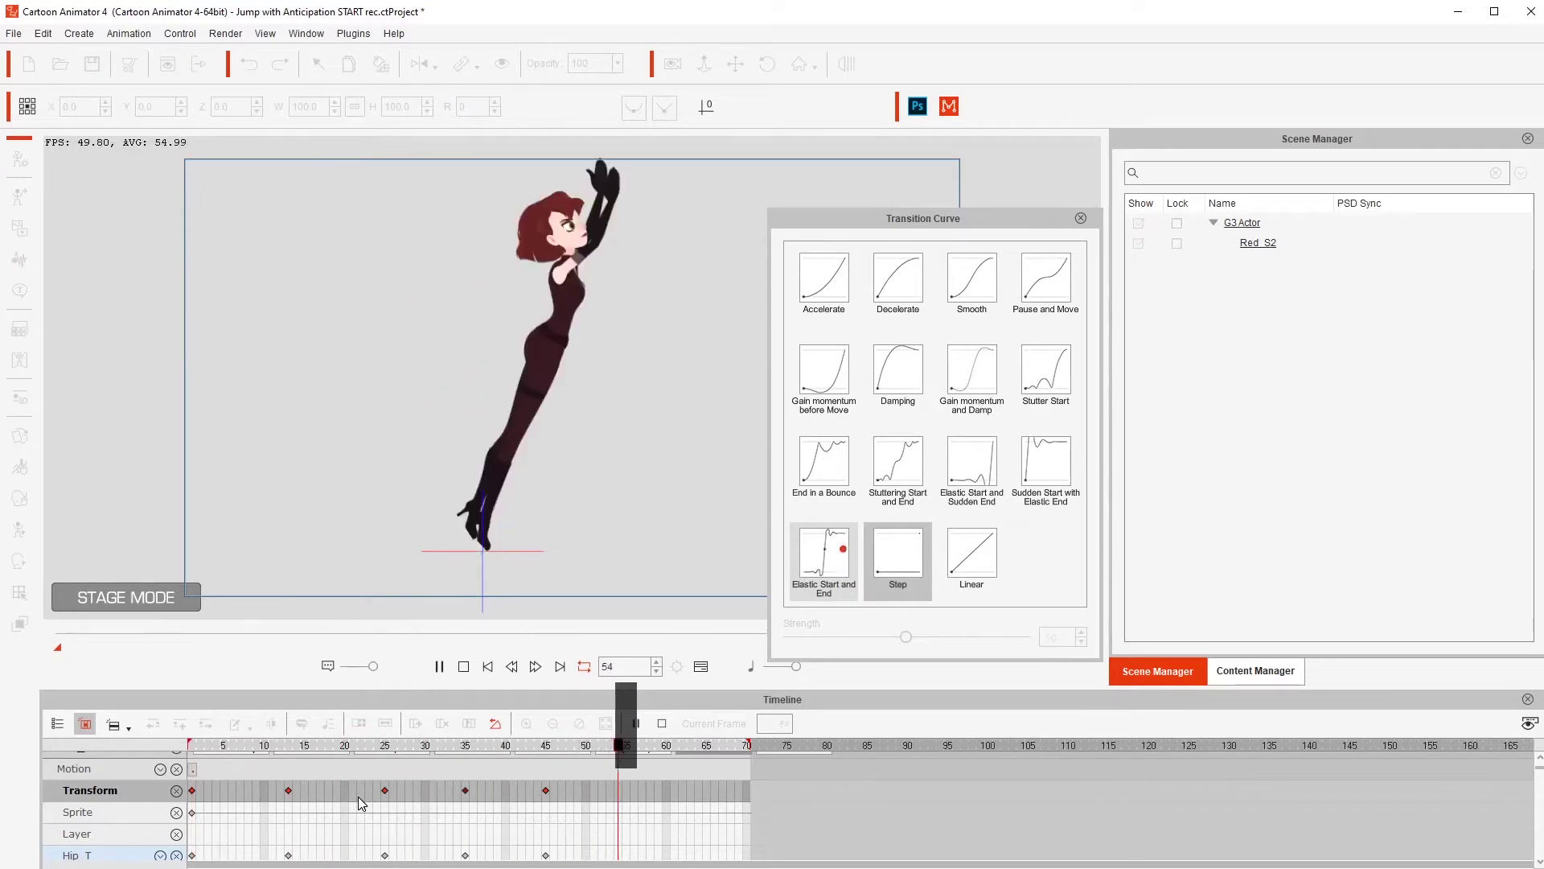
key(space)
drag(299, 746, 135, 755)
key(space)
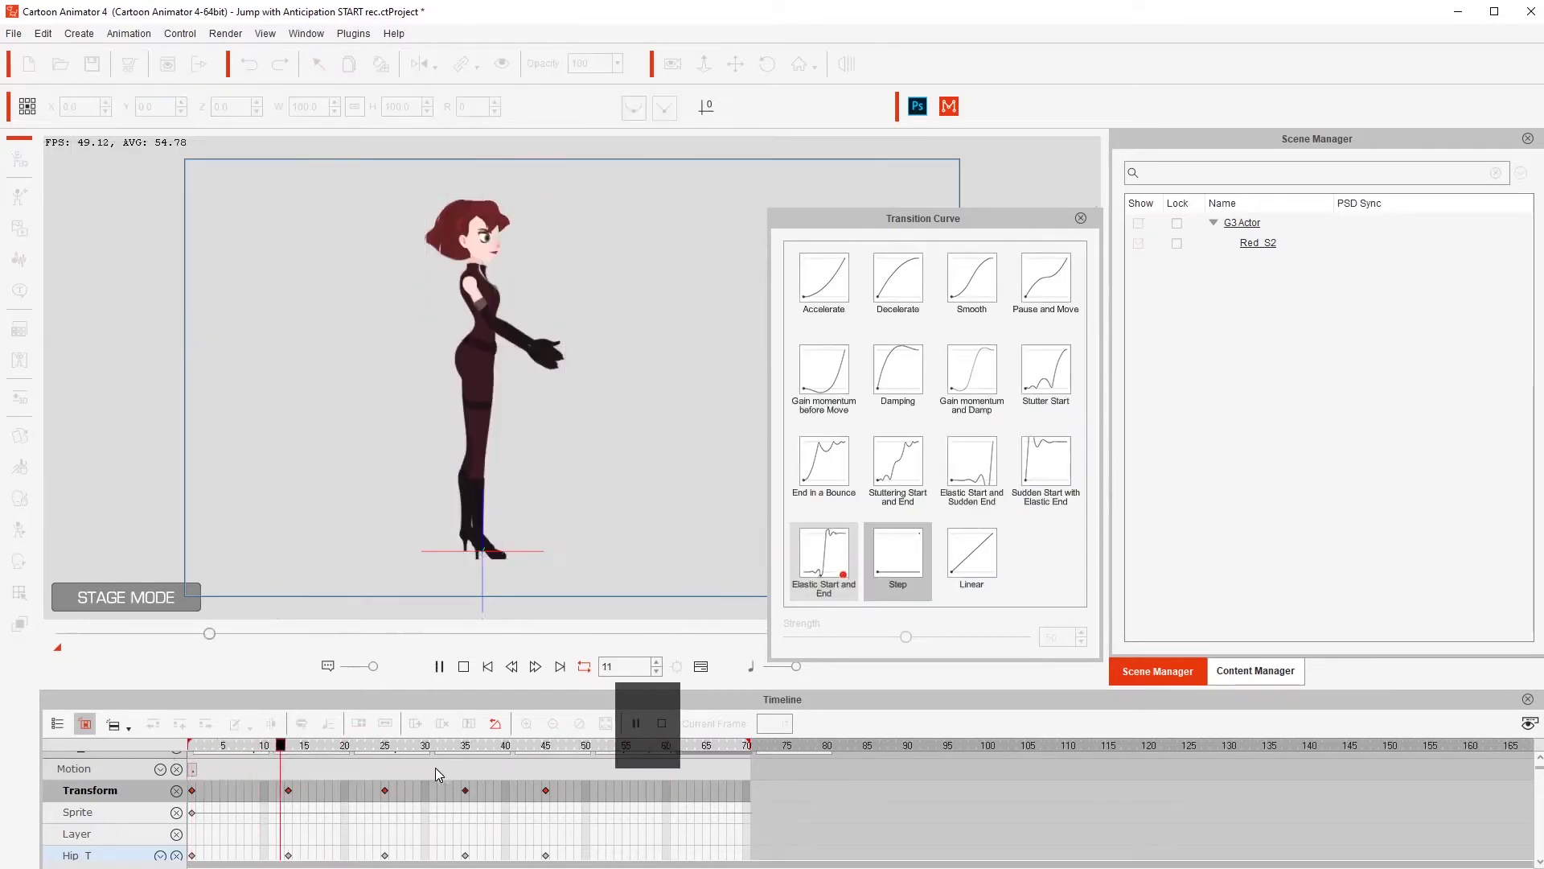
key(space)
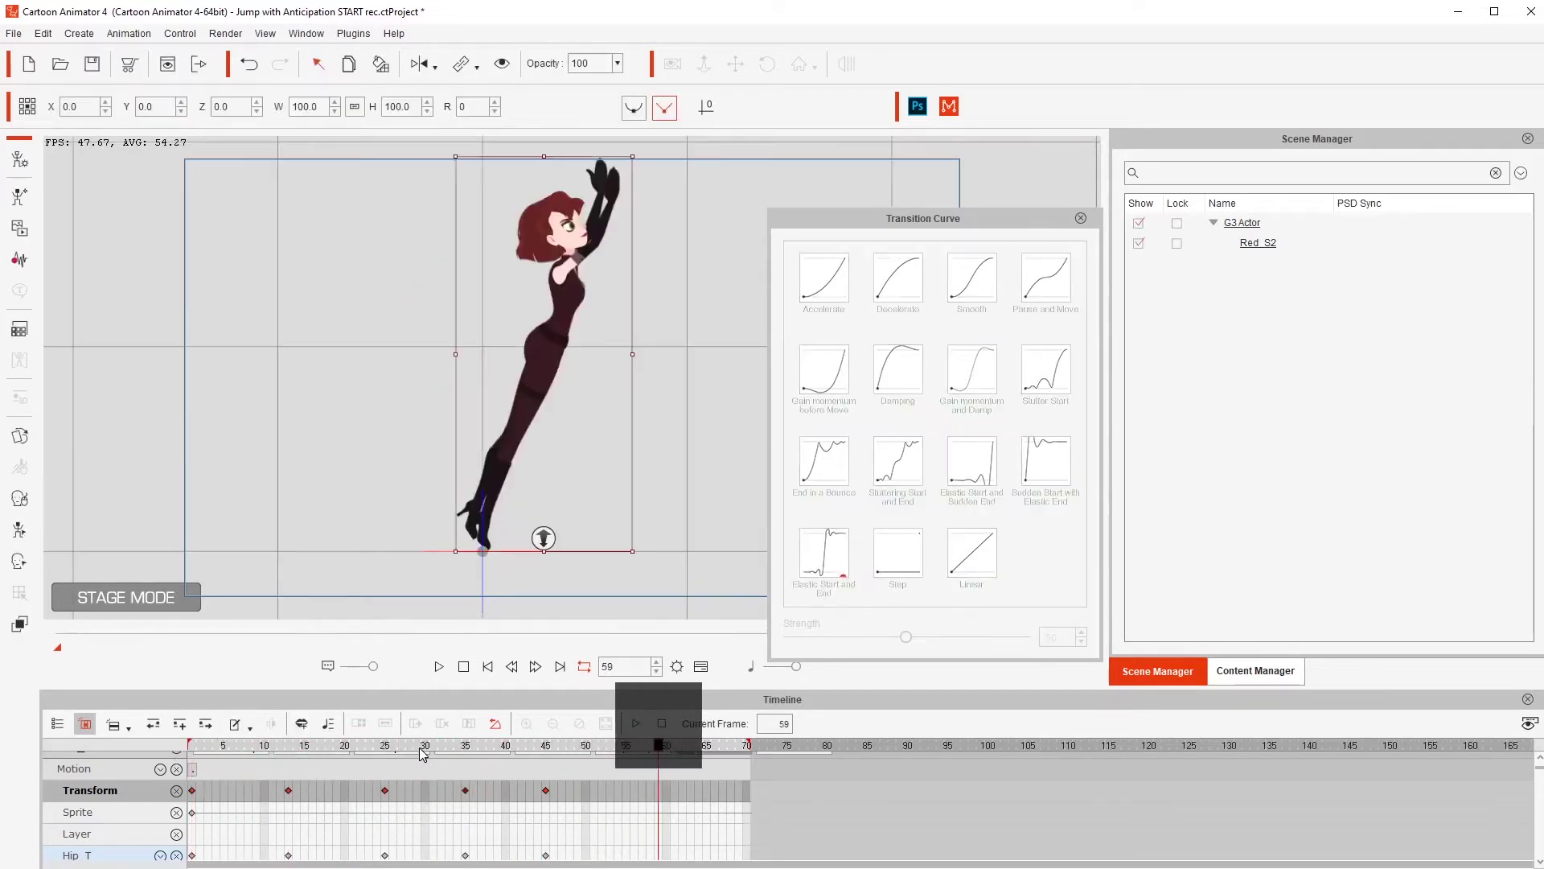
Replay the jump from the crouch at frame 25, and examine how long the crouch holds before the stretch
click(387, 747)
key(space)
key(space)
click(387, 748)
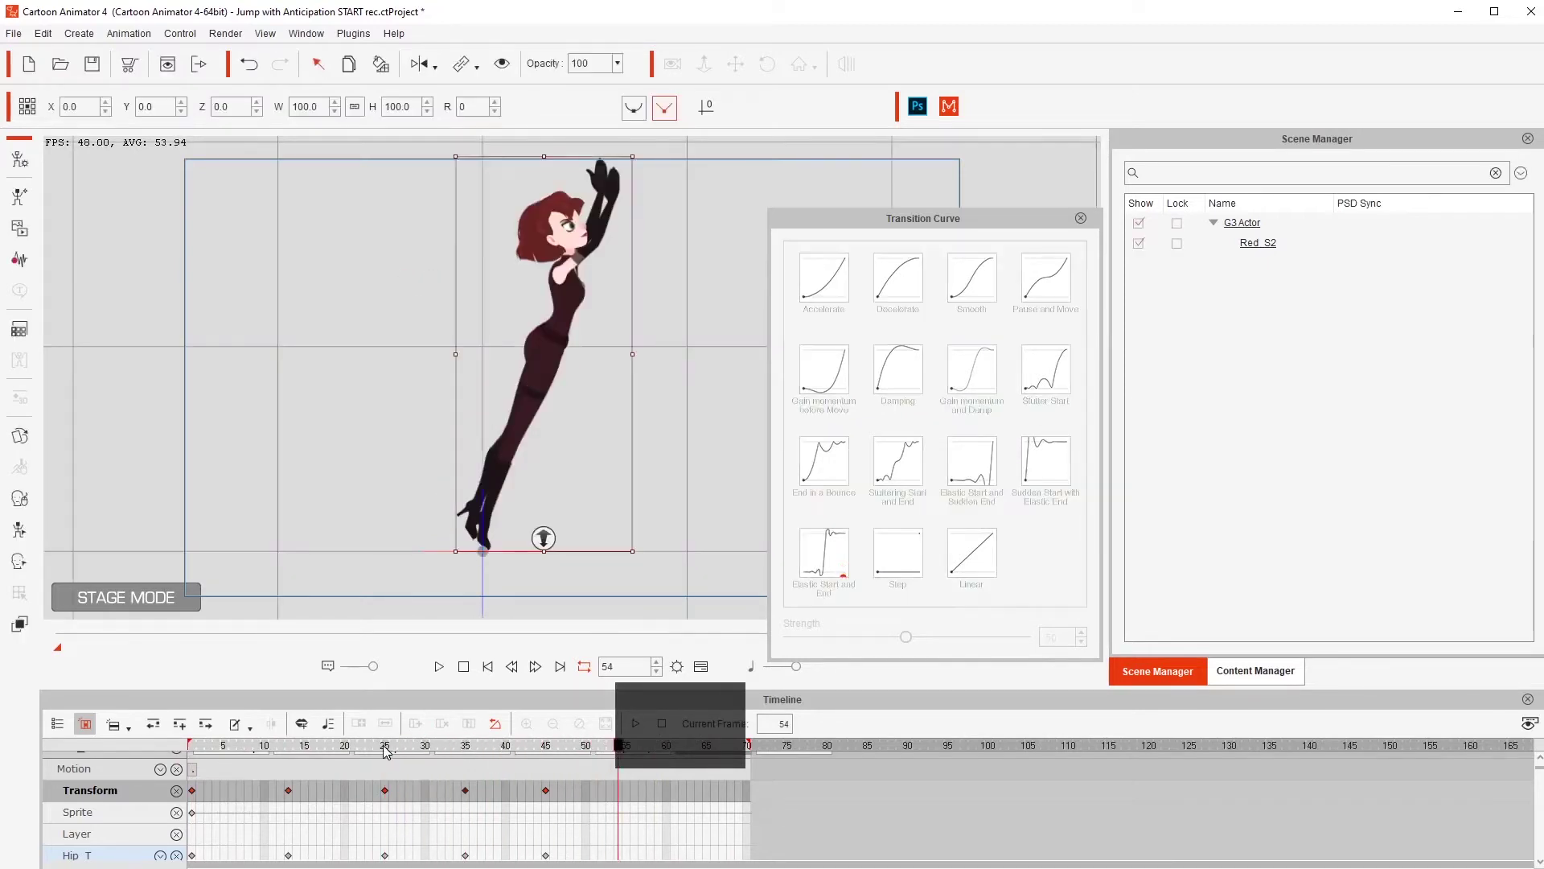
key(space)
key(space)
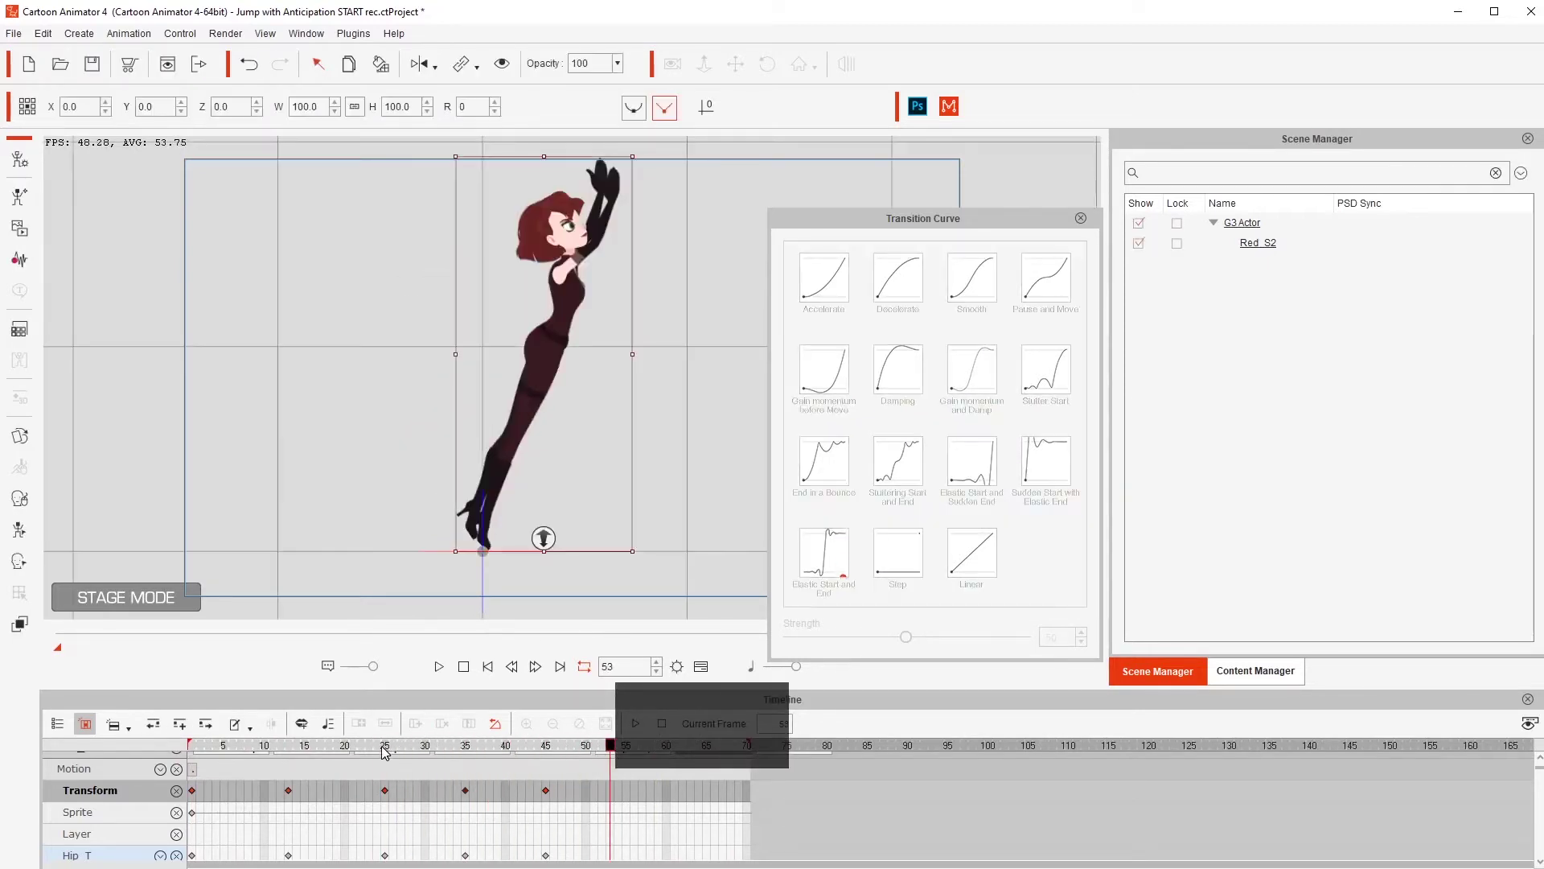
click(385, 748)
mouse_move(384, 752)
mouse_down()
mouse_move(533, 748)
mouse_move(375, 767)
mouse_move(529, 767)
mouse_move(387, 765)
mouse_up()
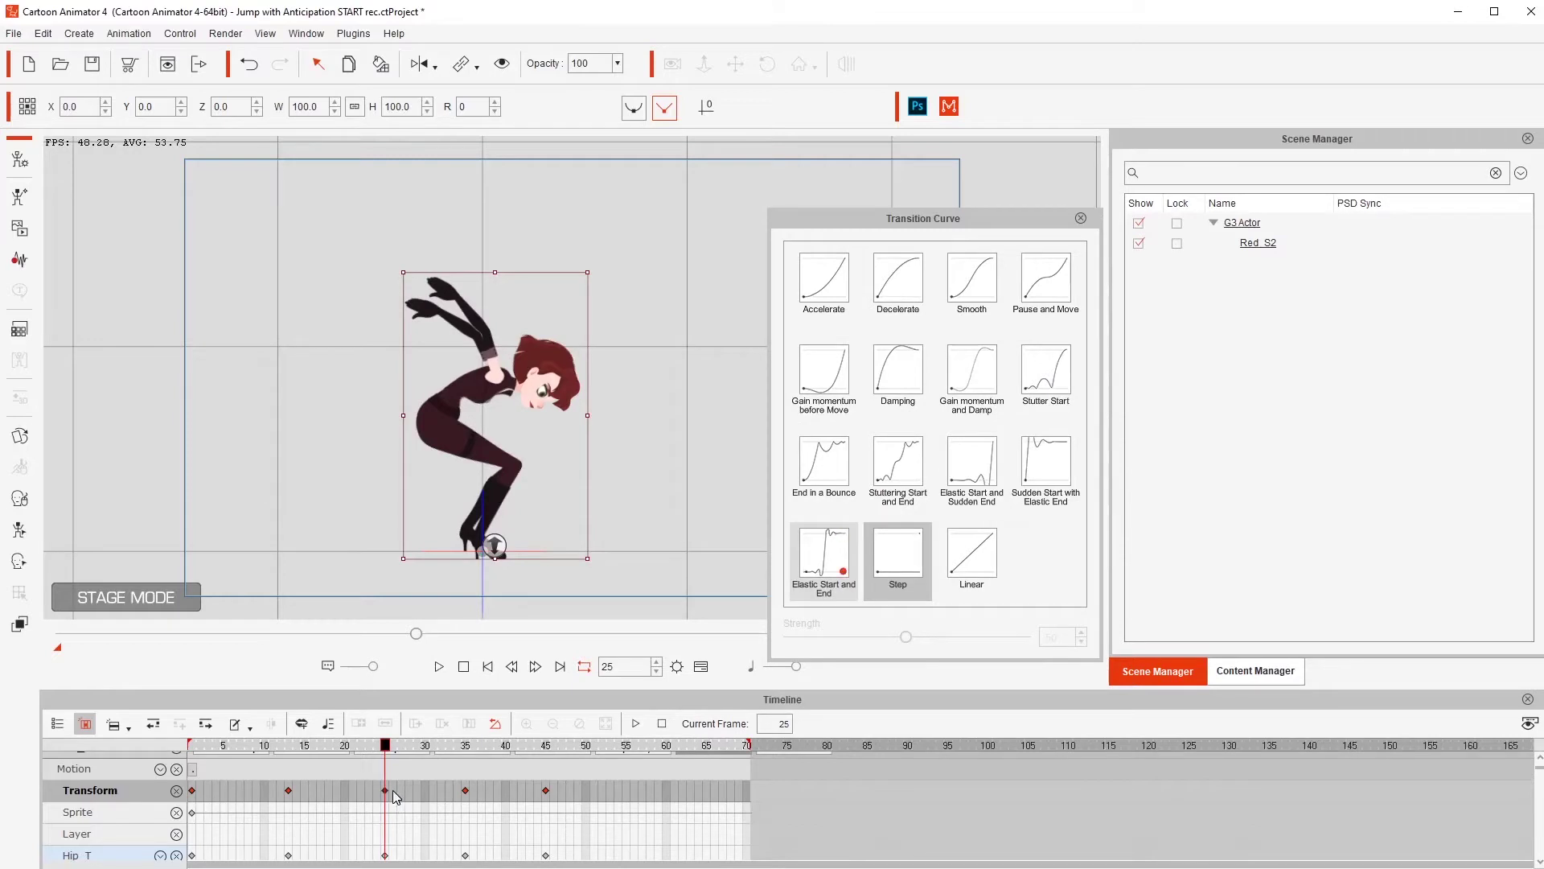
Try to move the crouch key from frame 25 to frame 28, and undo the move
key(ctrl)
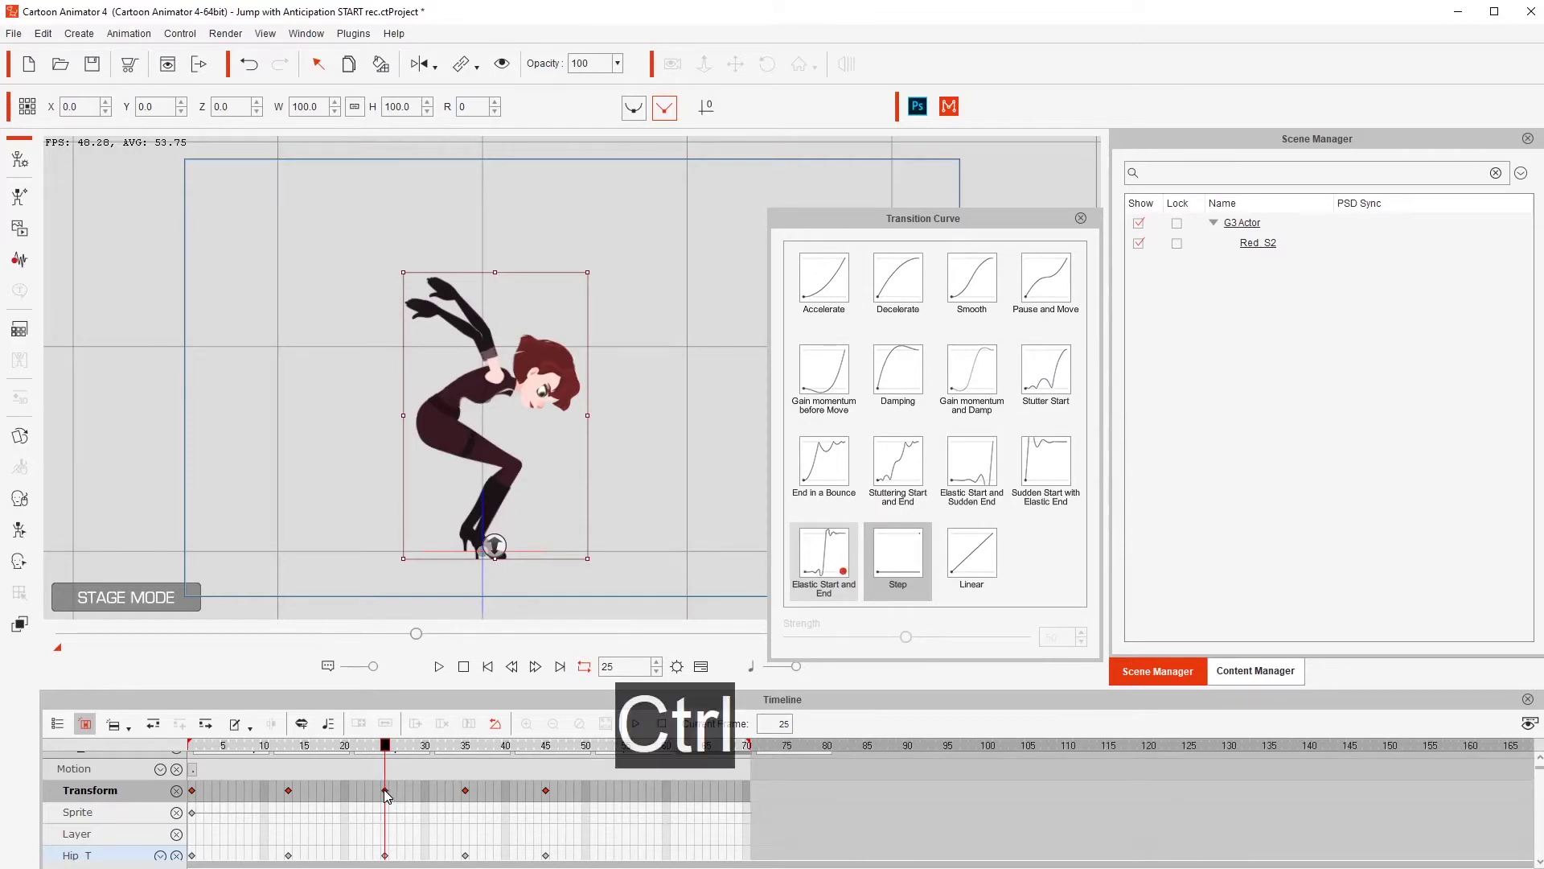
scroll(410, 798, down, 1)
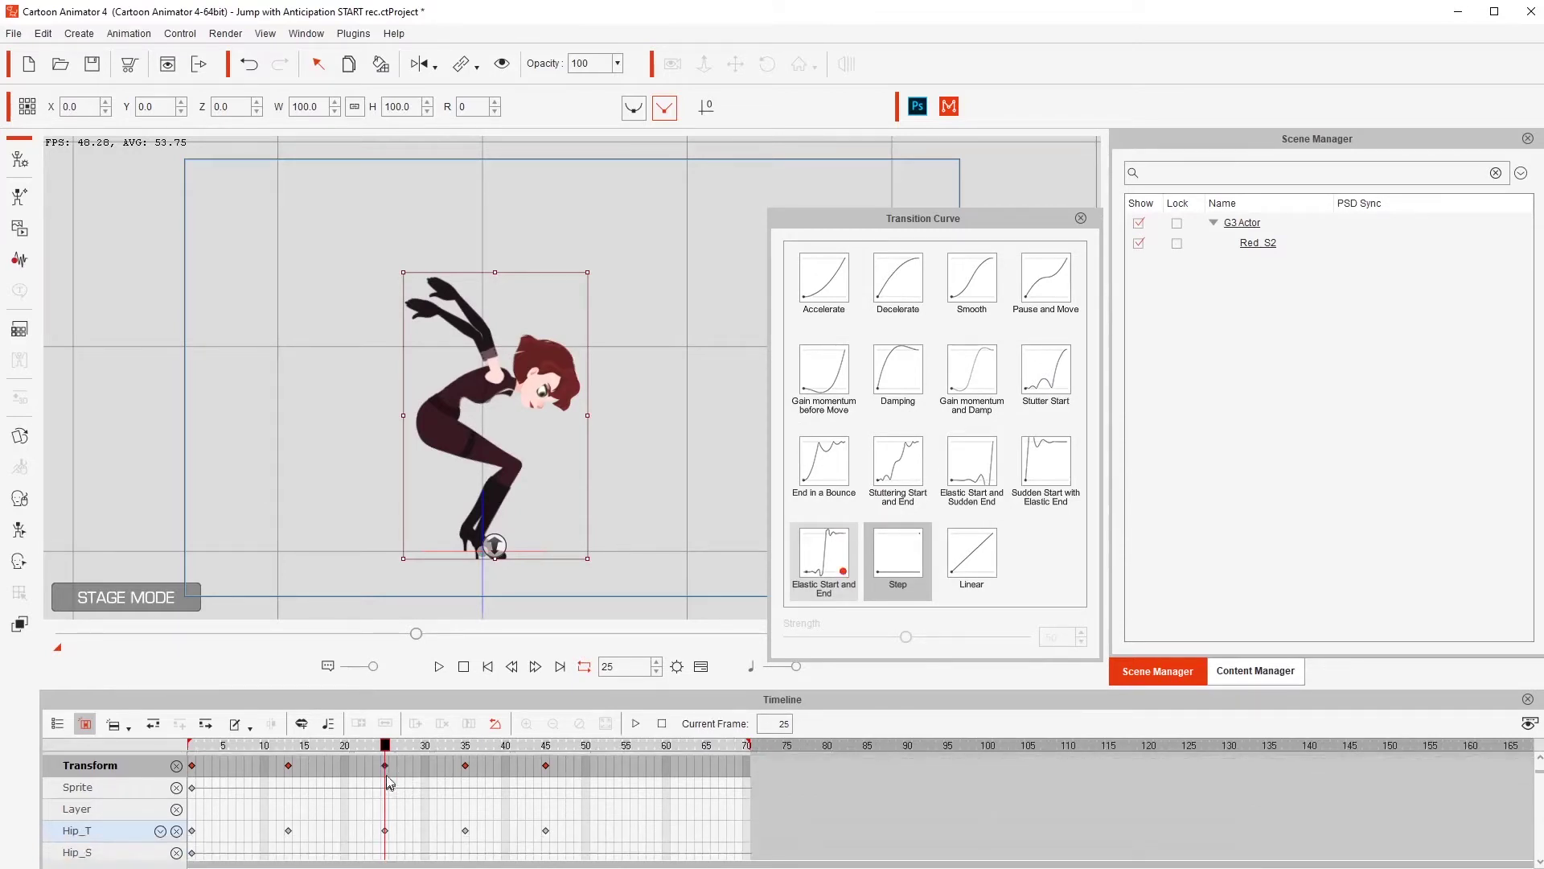
drag(411, 769, 413, 772)
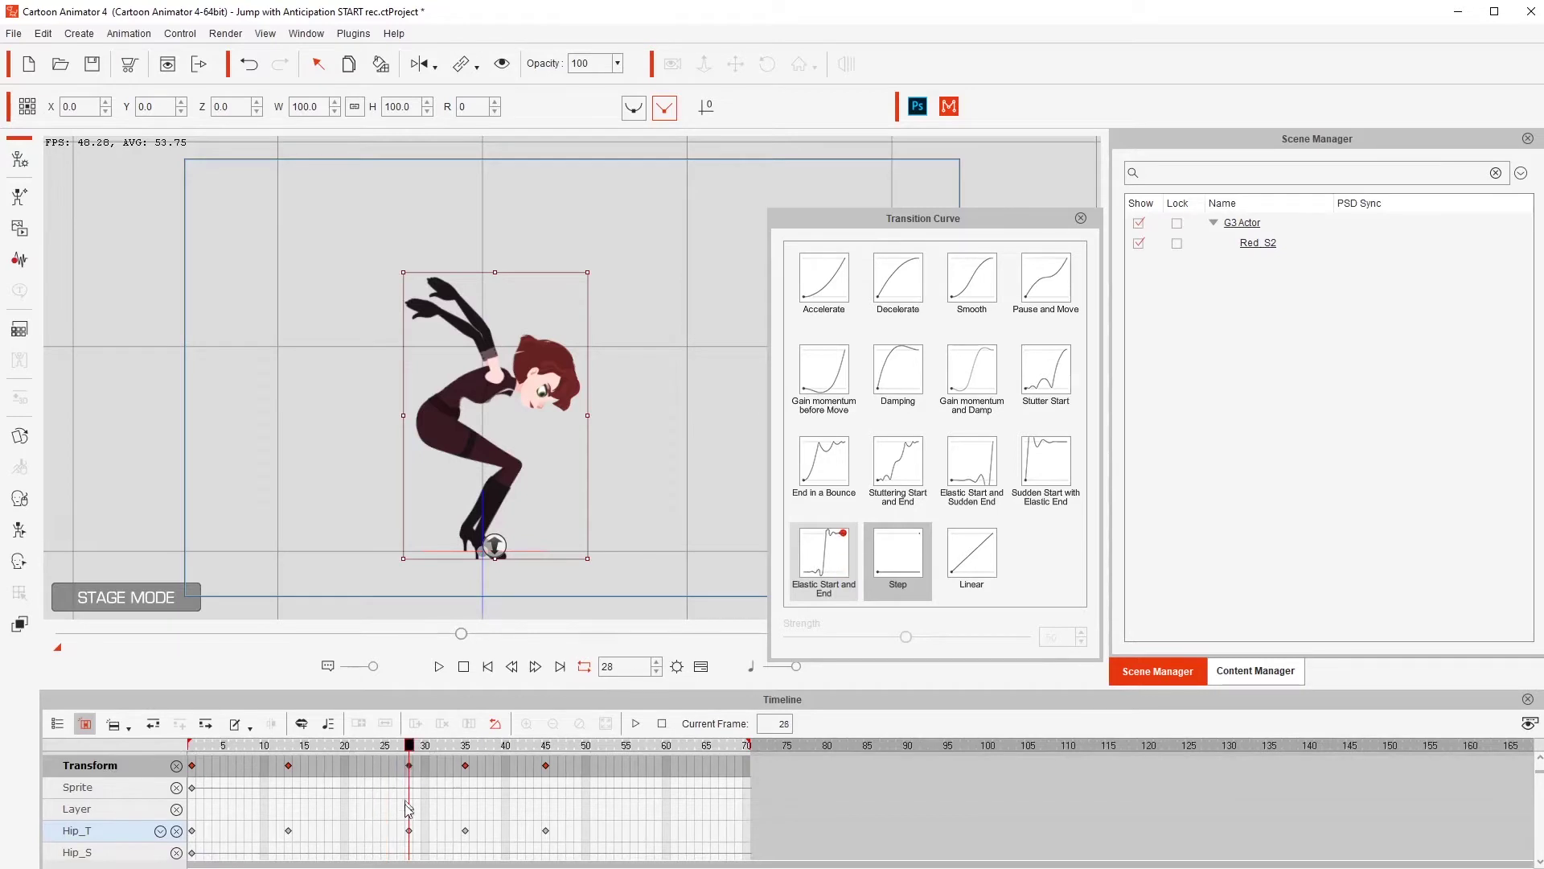
key(ctrl+z)
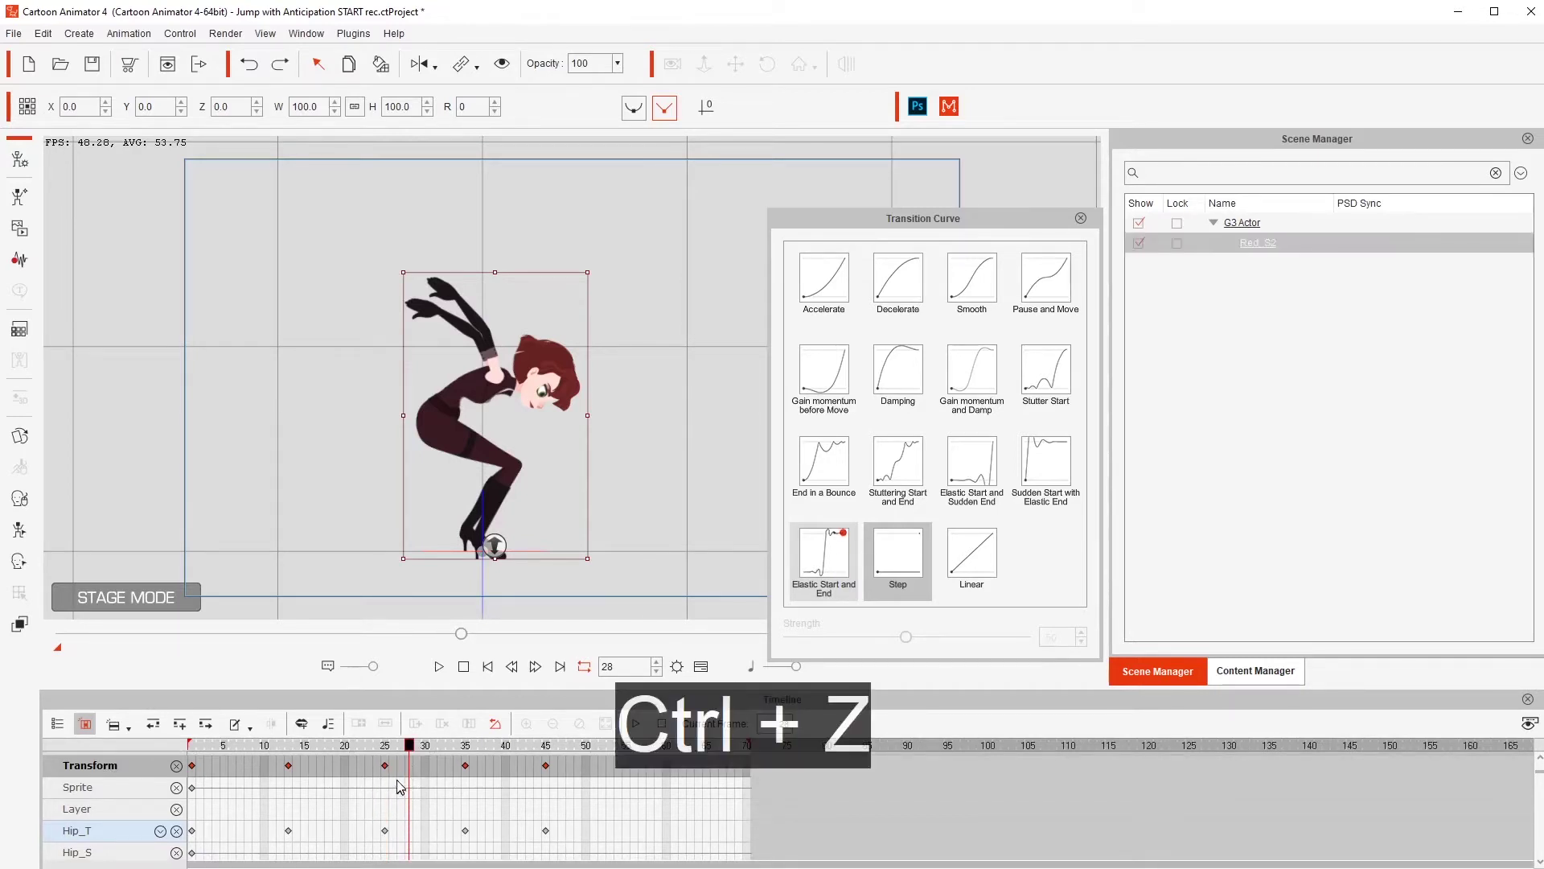
Copy the crouch Transform key from frame 25 to frame 33, and move the breakdown key from frame 35 to frame 41
click(387, 765)
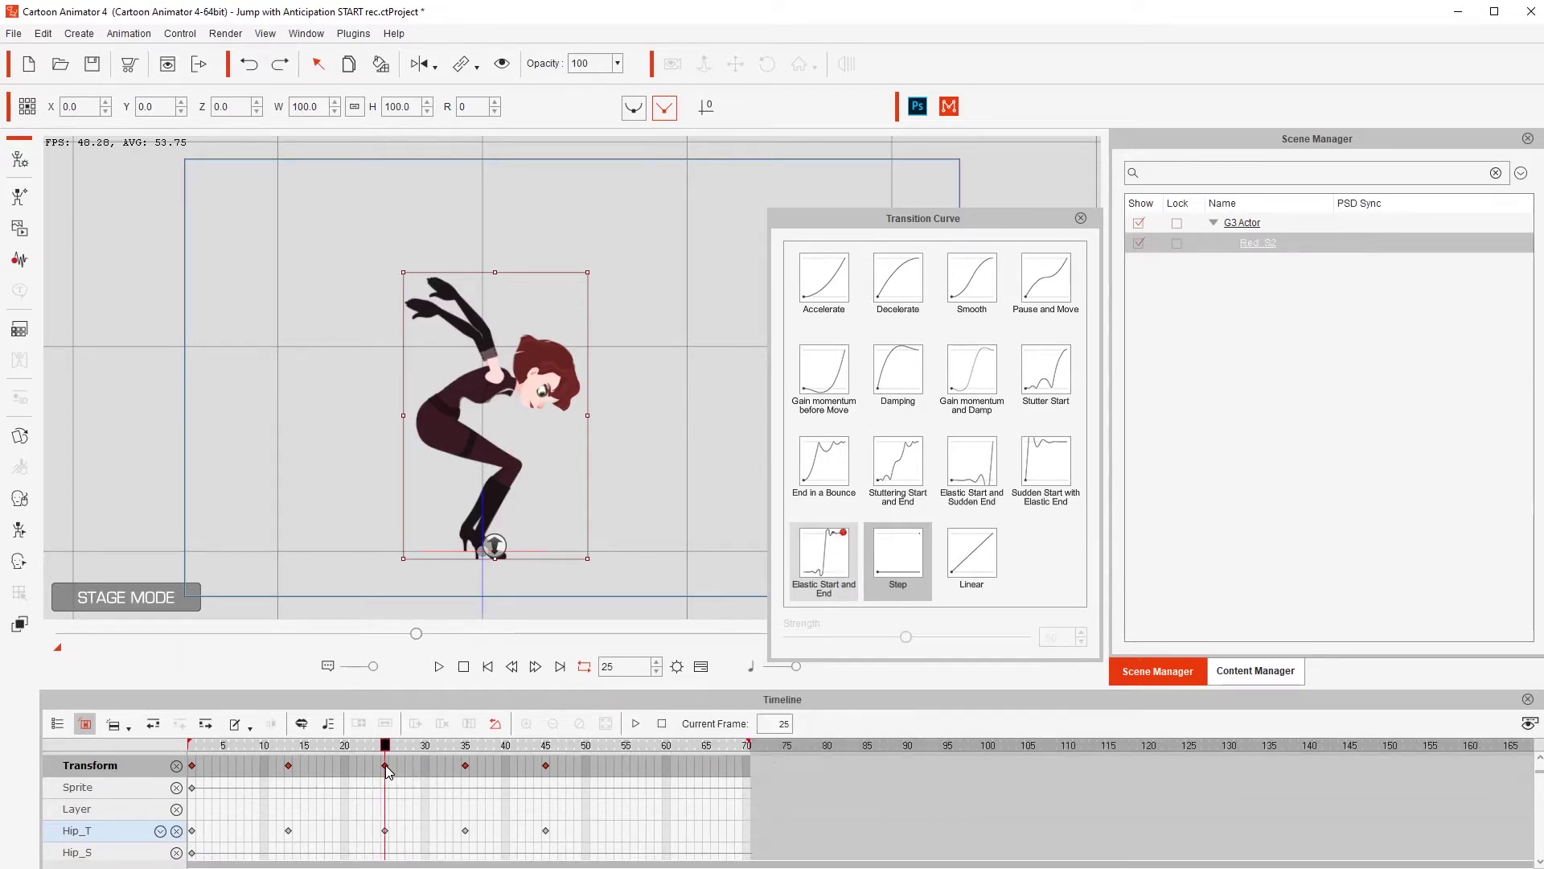
key(ctrl+c)
click(448, 773)
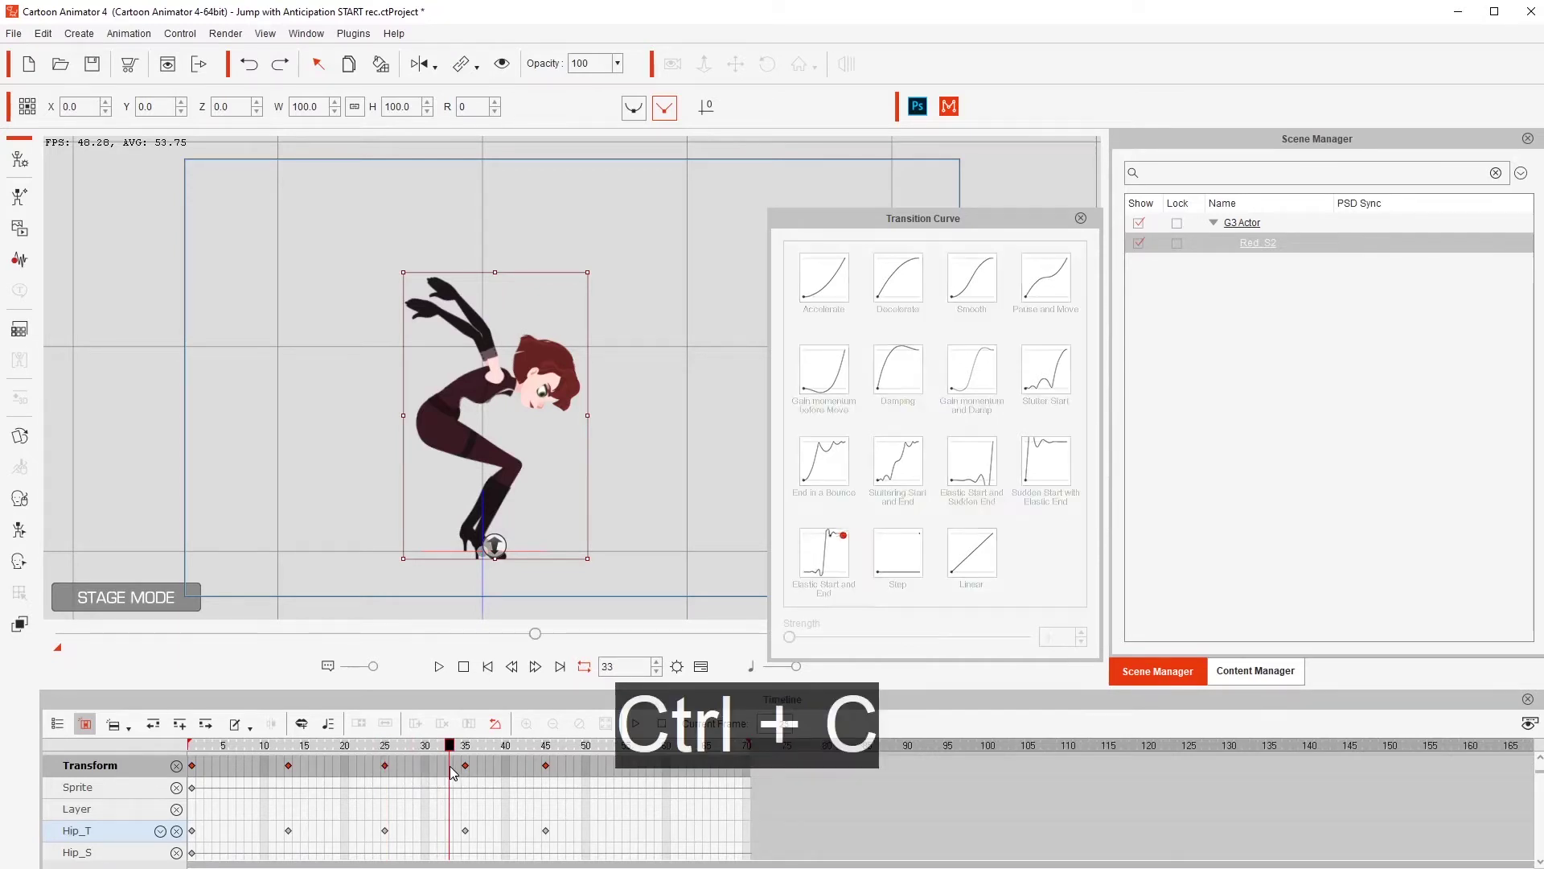
click(436, 769)
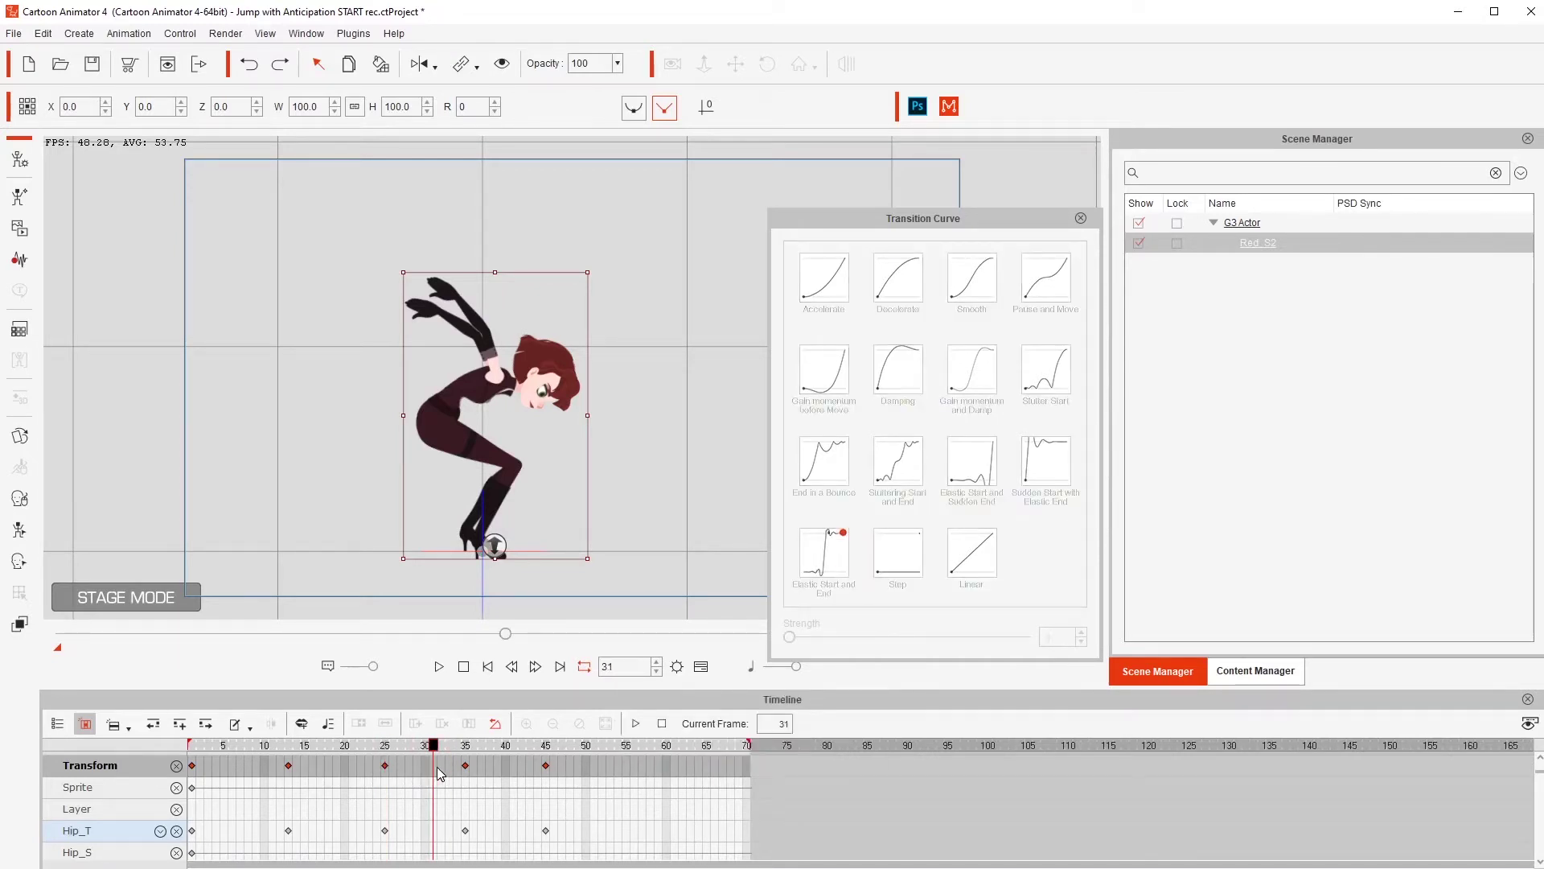
click(450, 773)
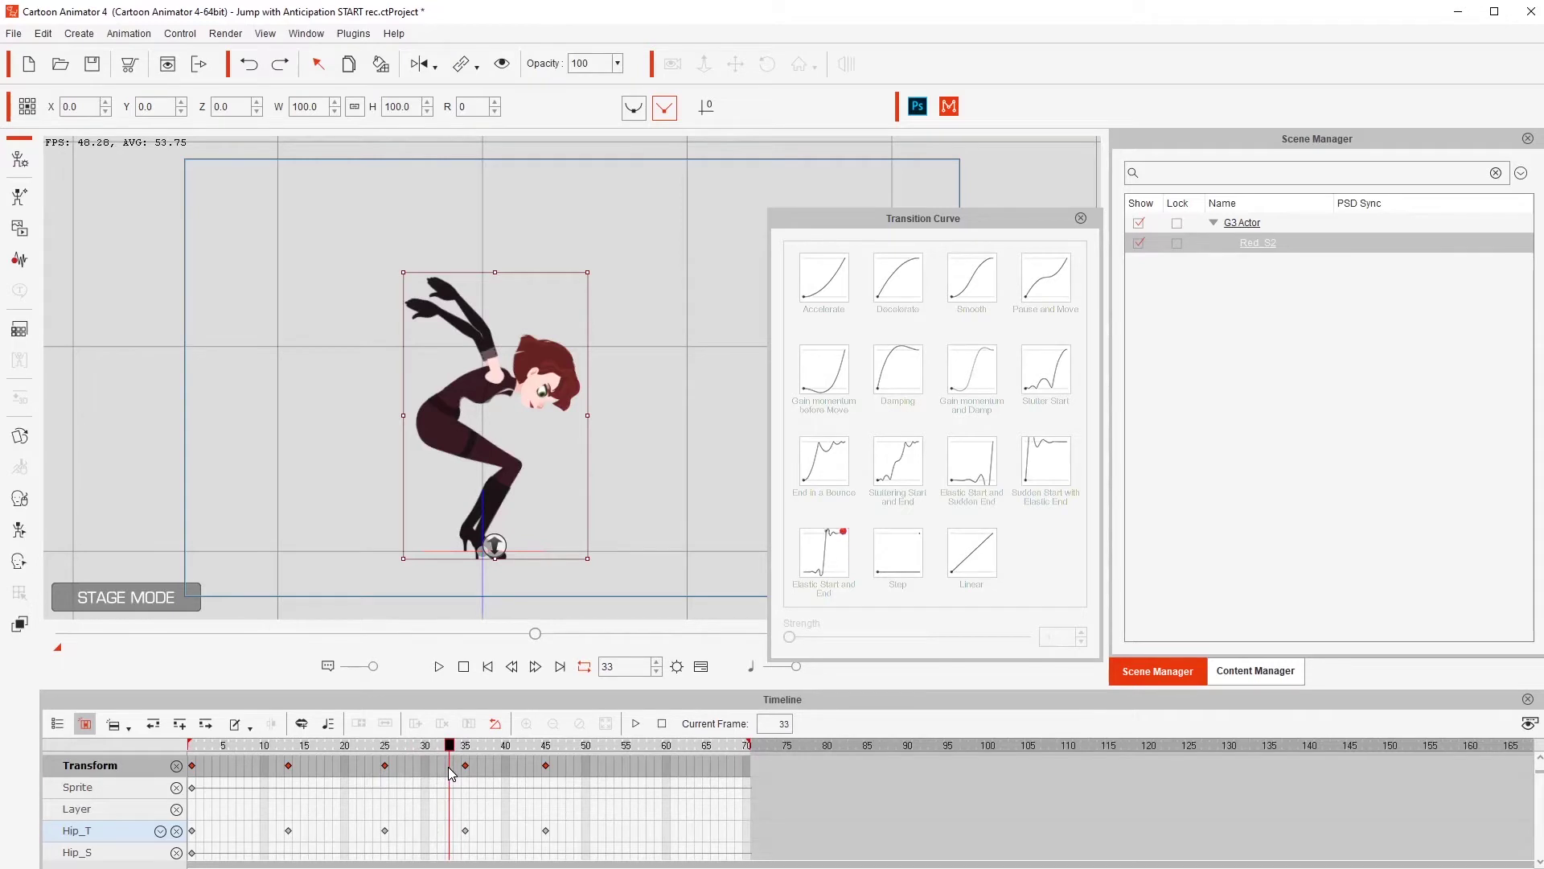
key(ctrl+v)
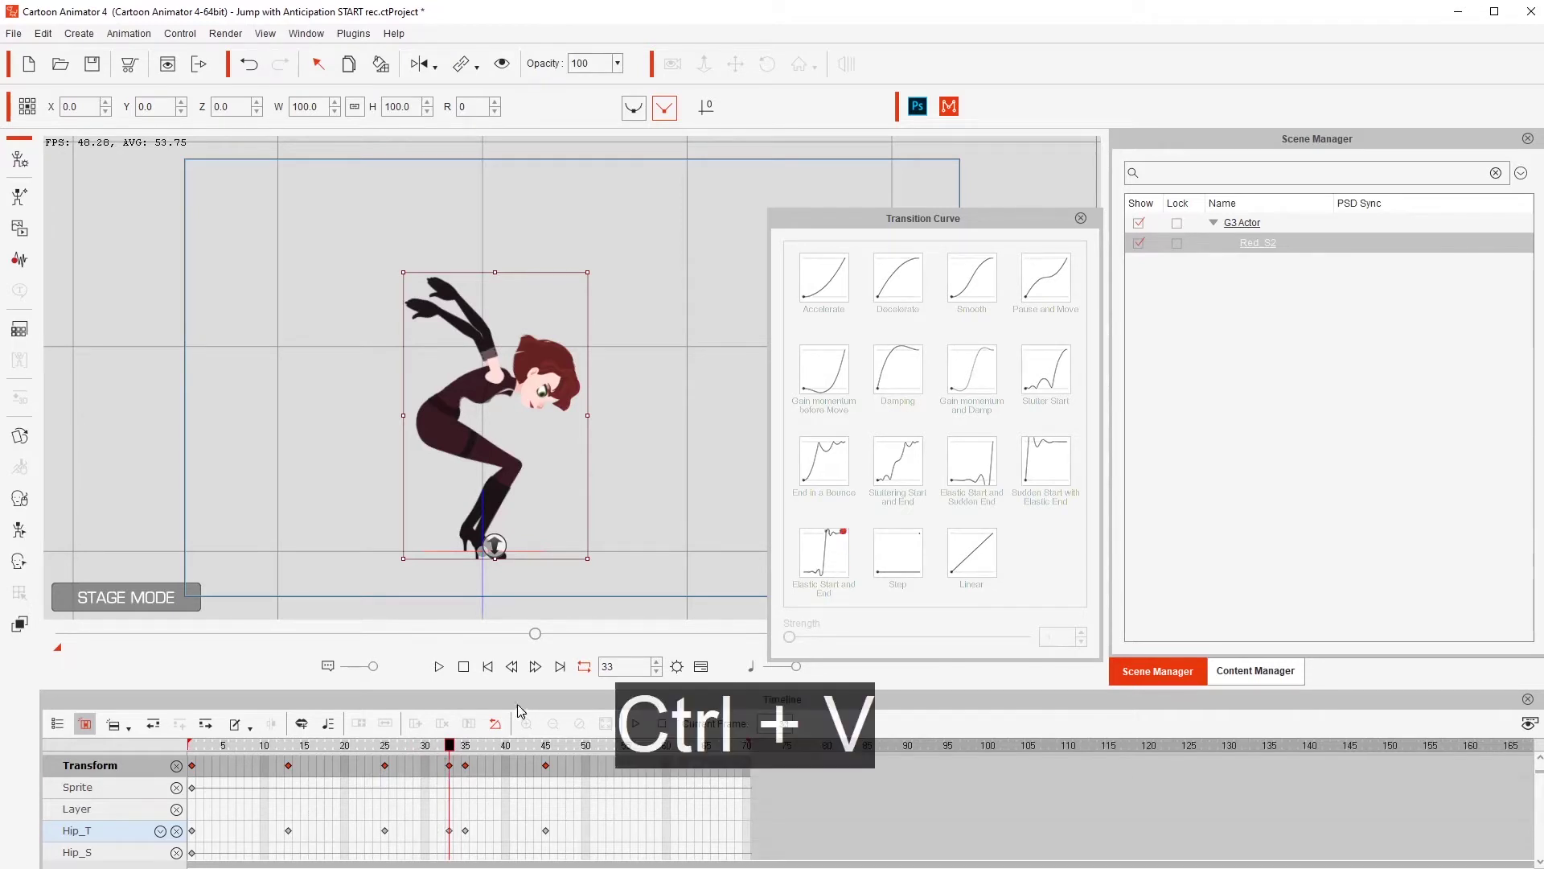
click(466, 768)
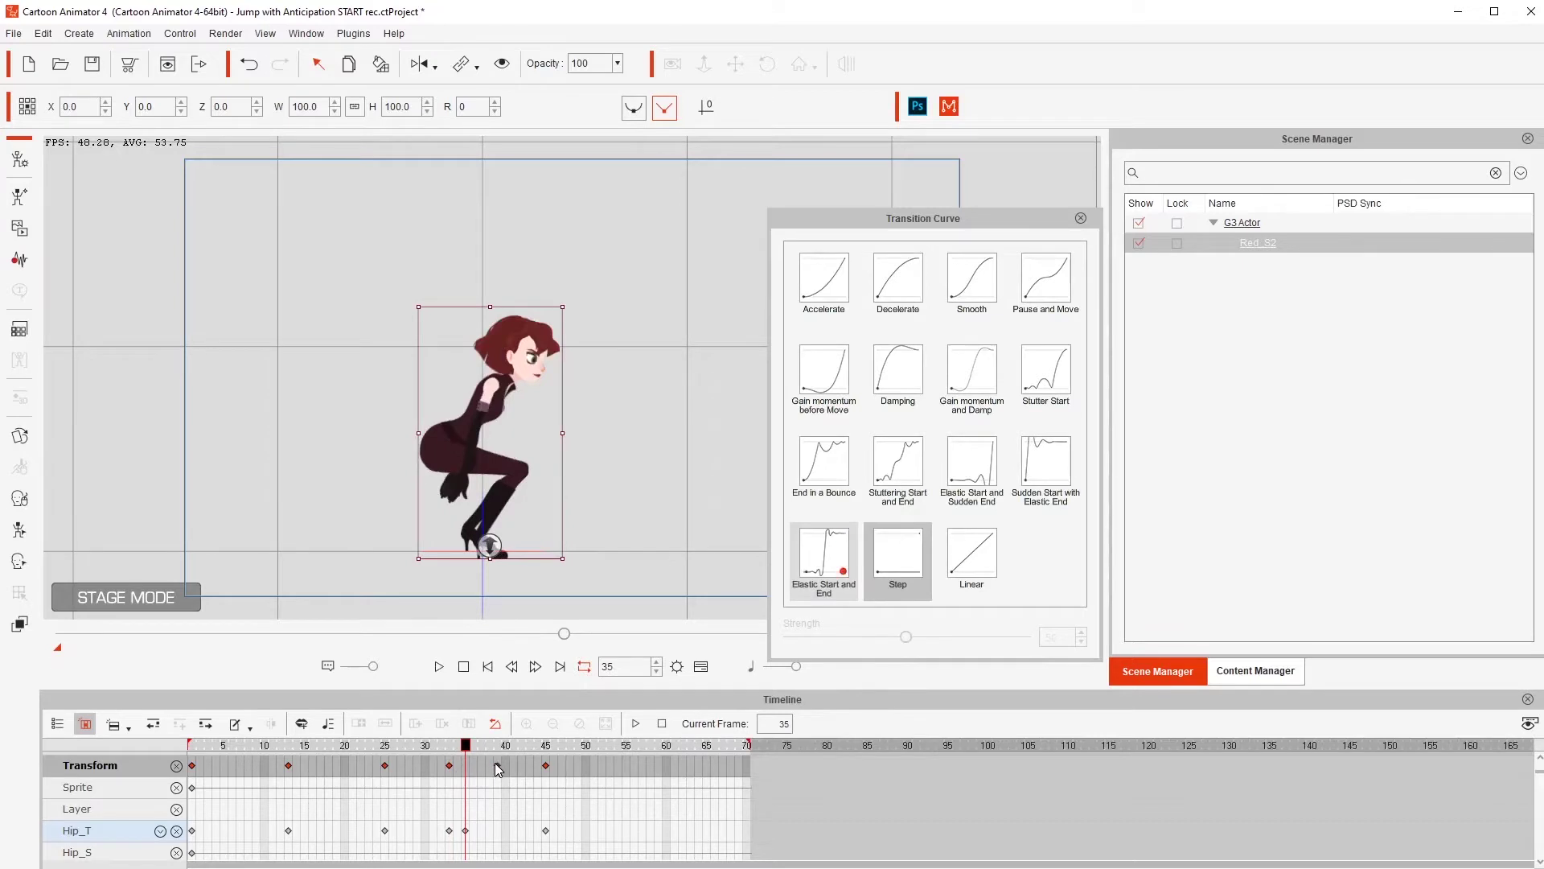
drag(495, 763, 157, 756)
Play the retimed jump from the start several times, and examine the opening poses at frames 1 and 13
key(space)
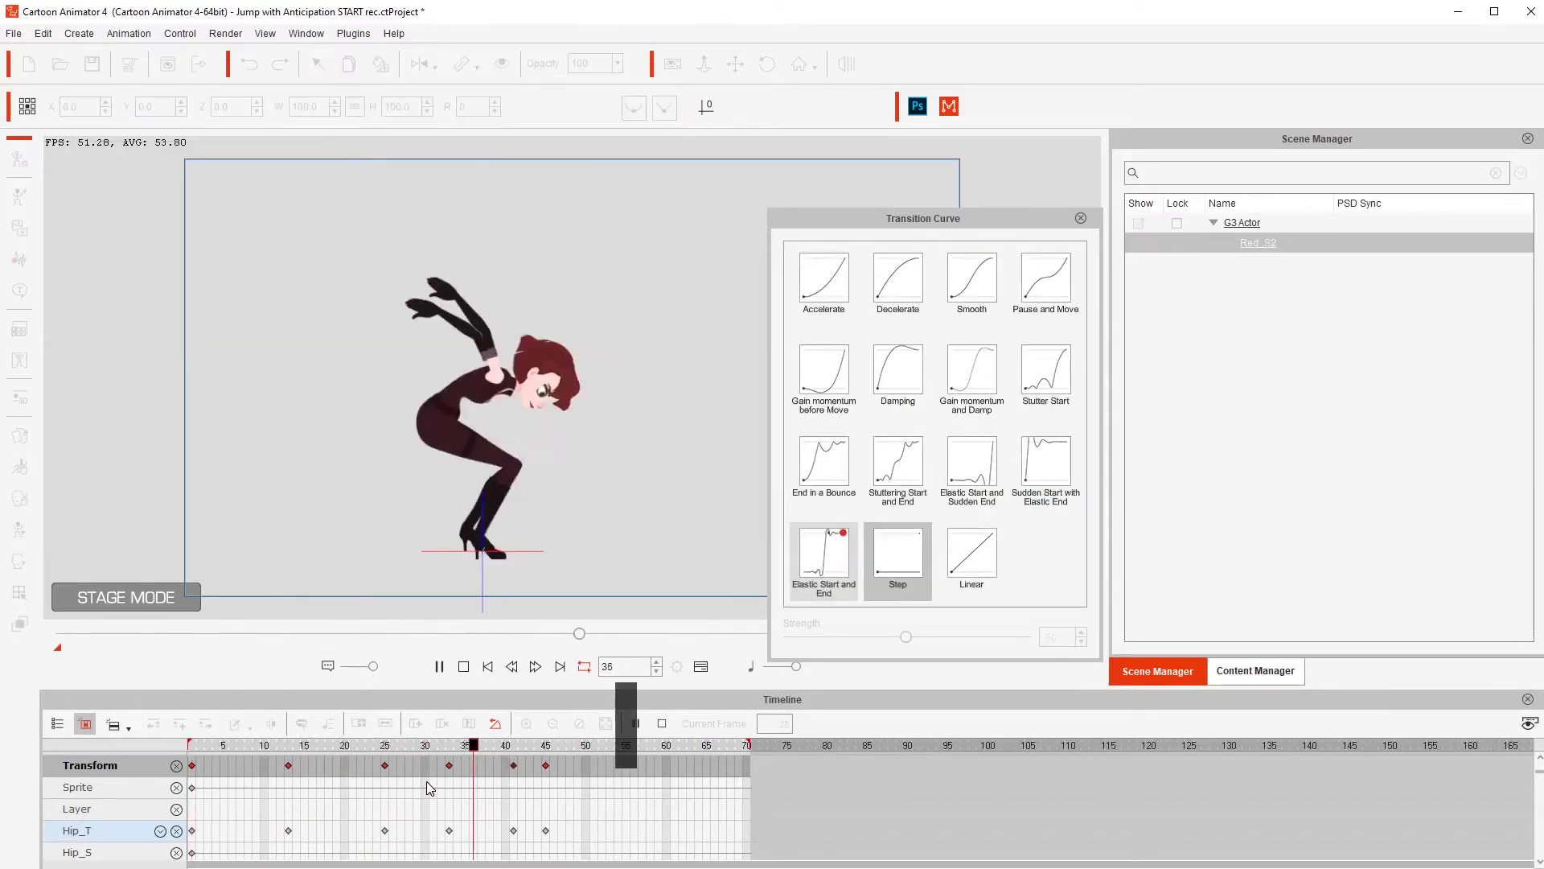
key(space)
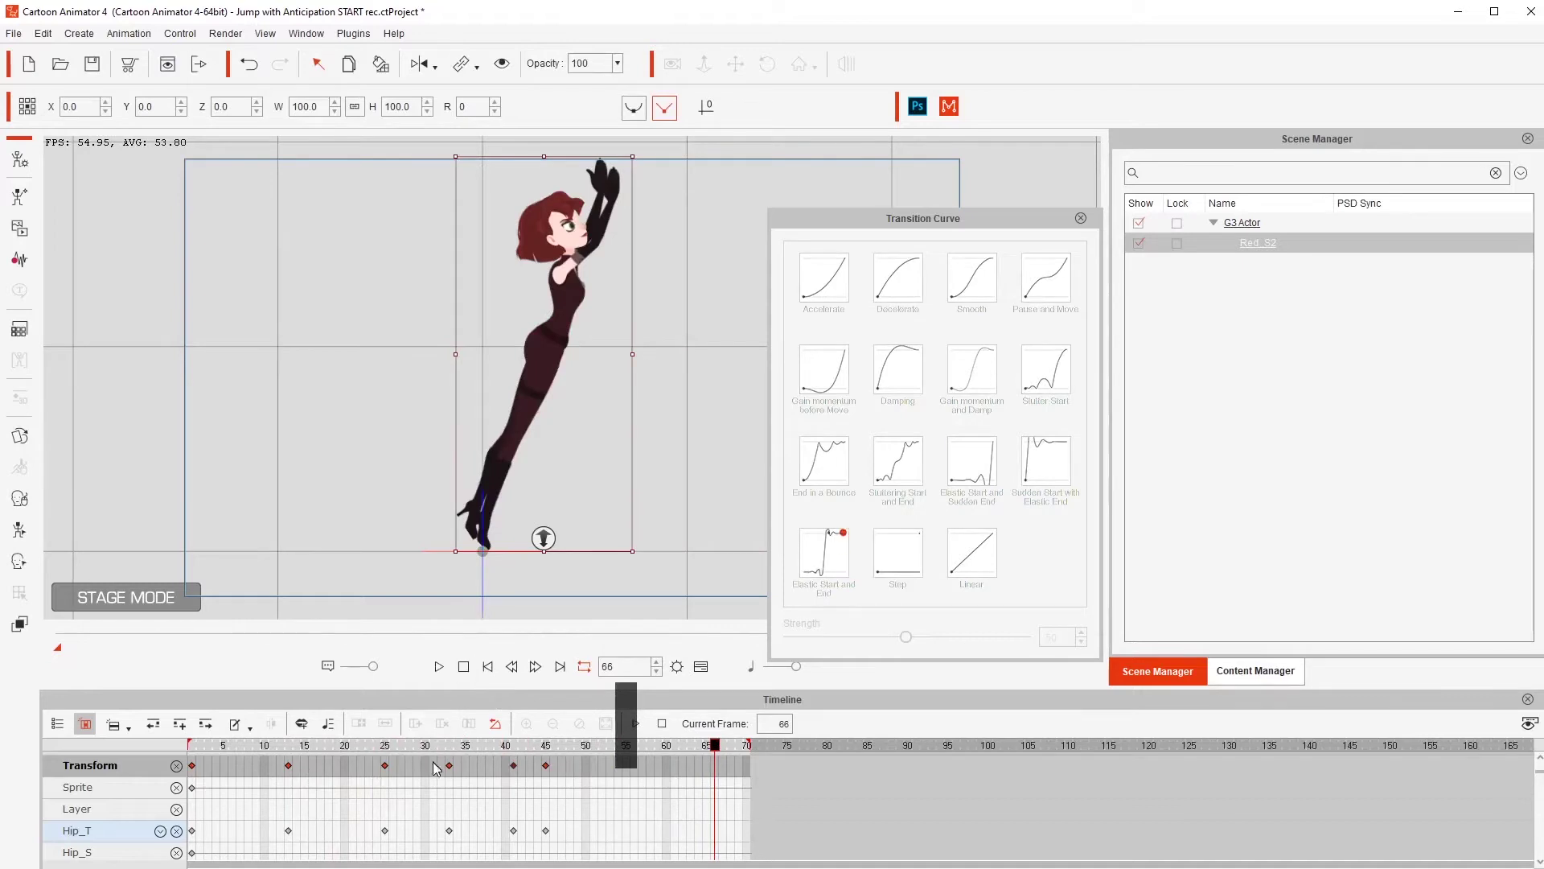
key(space)
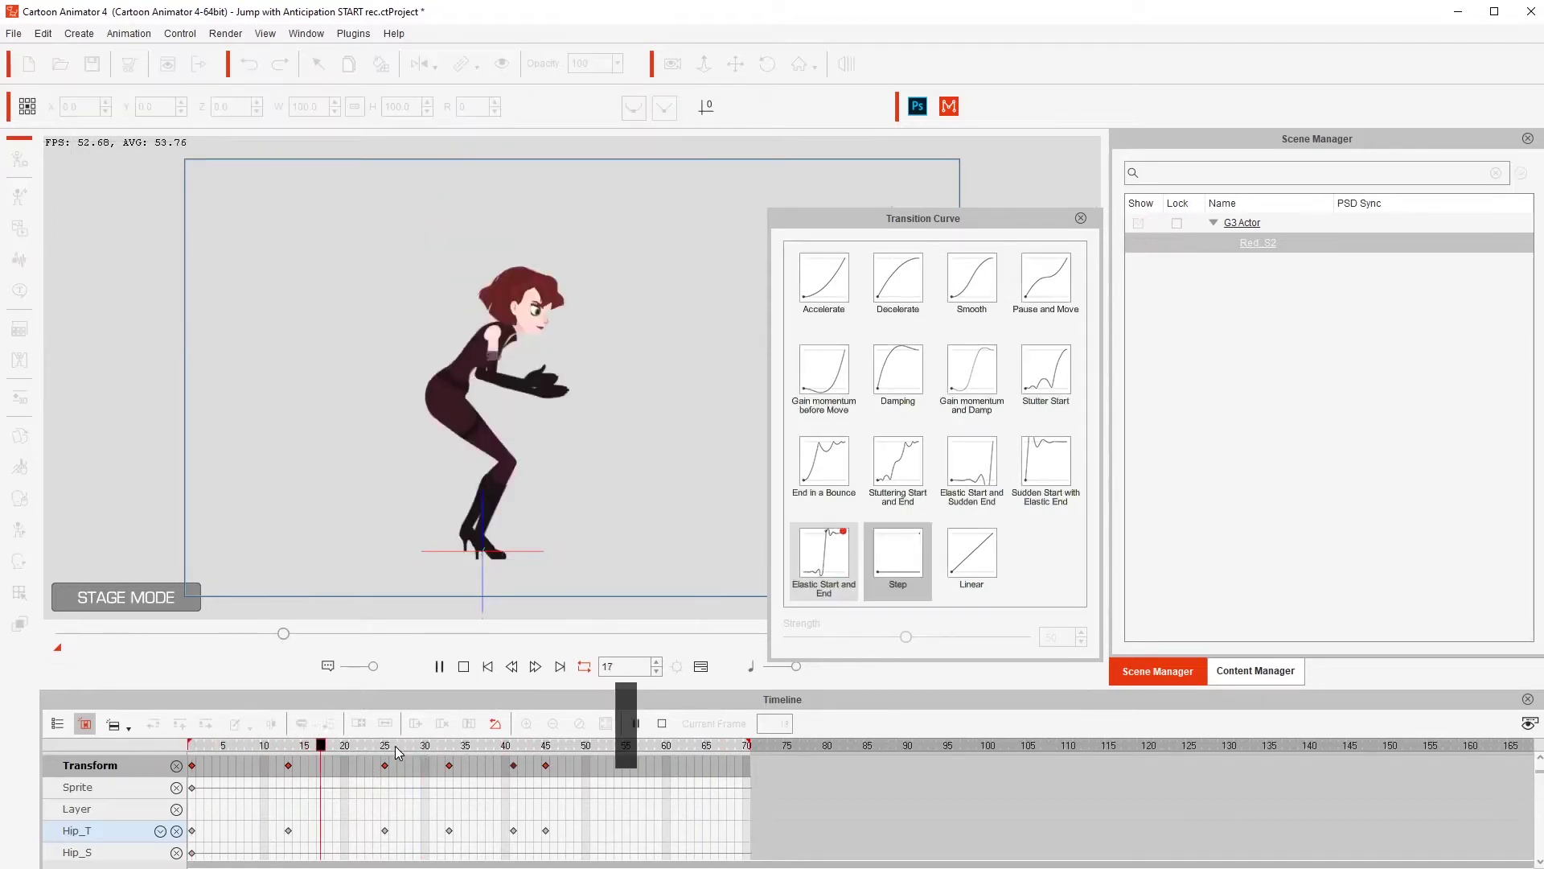
key(space)
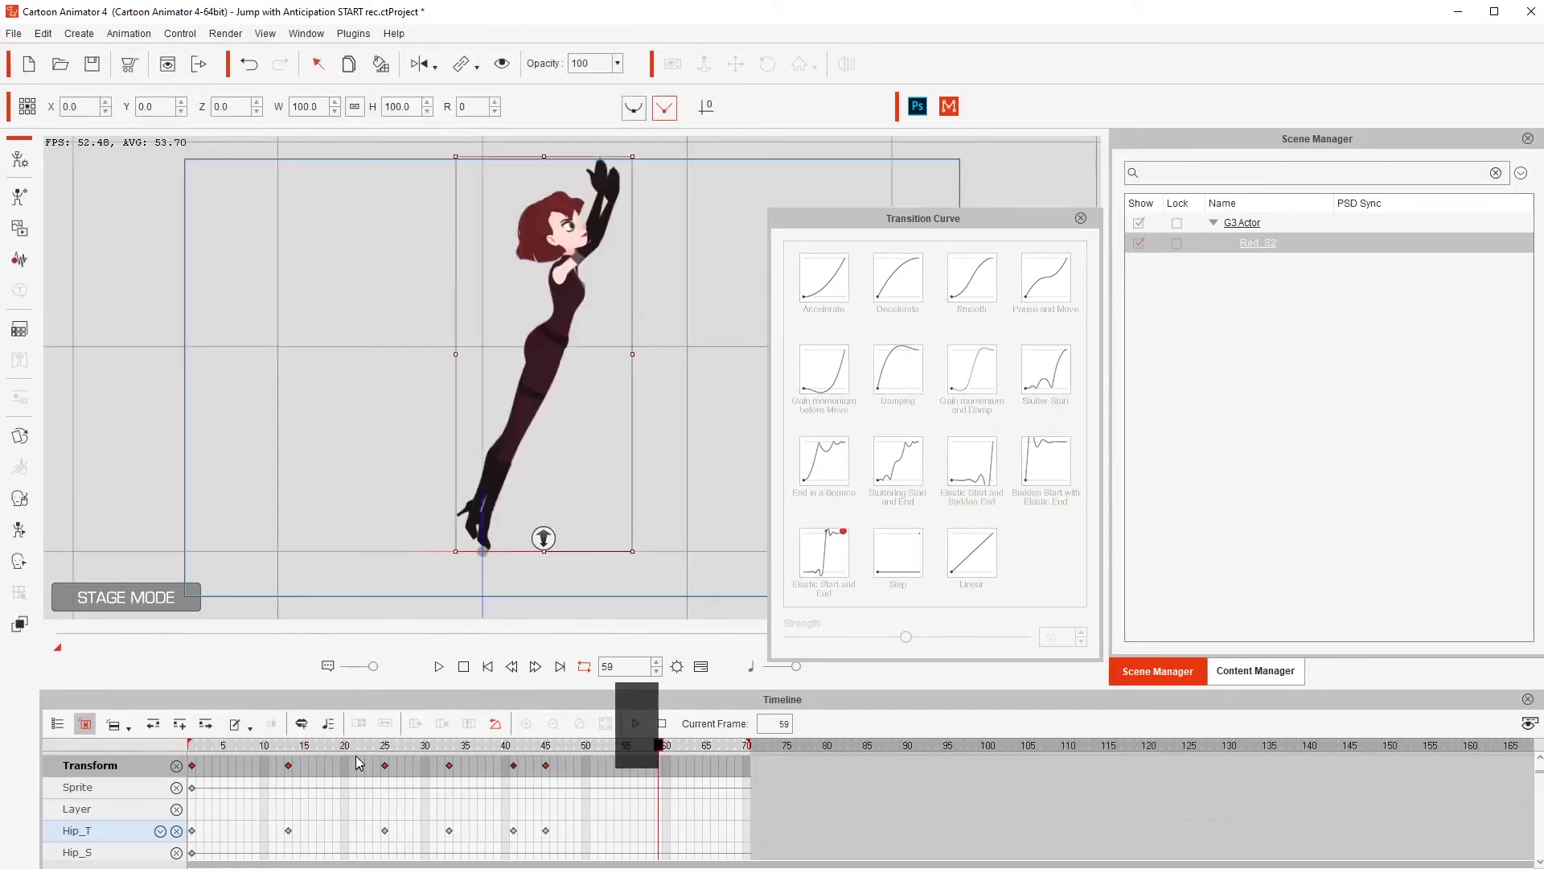
key(Home)
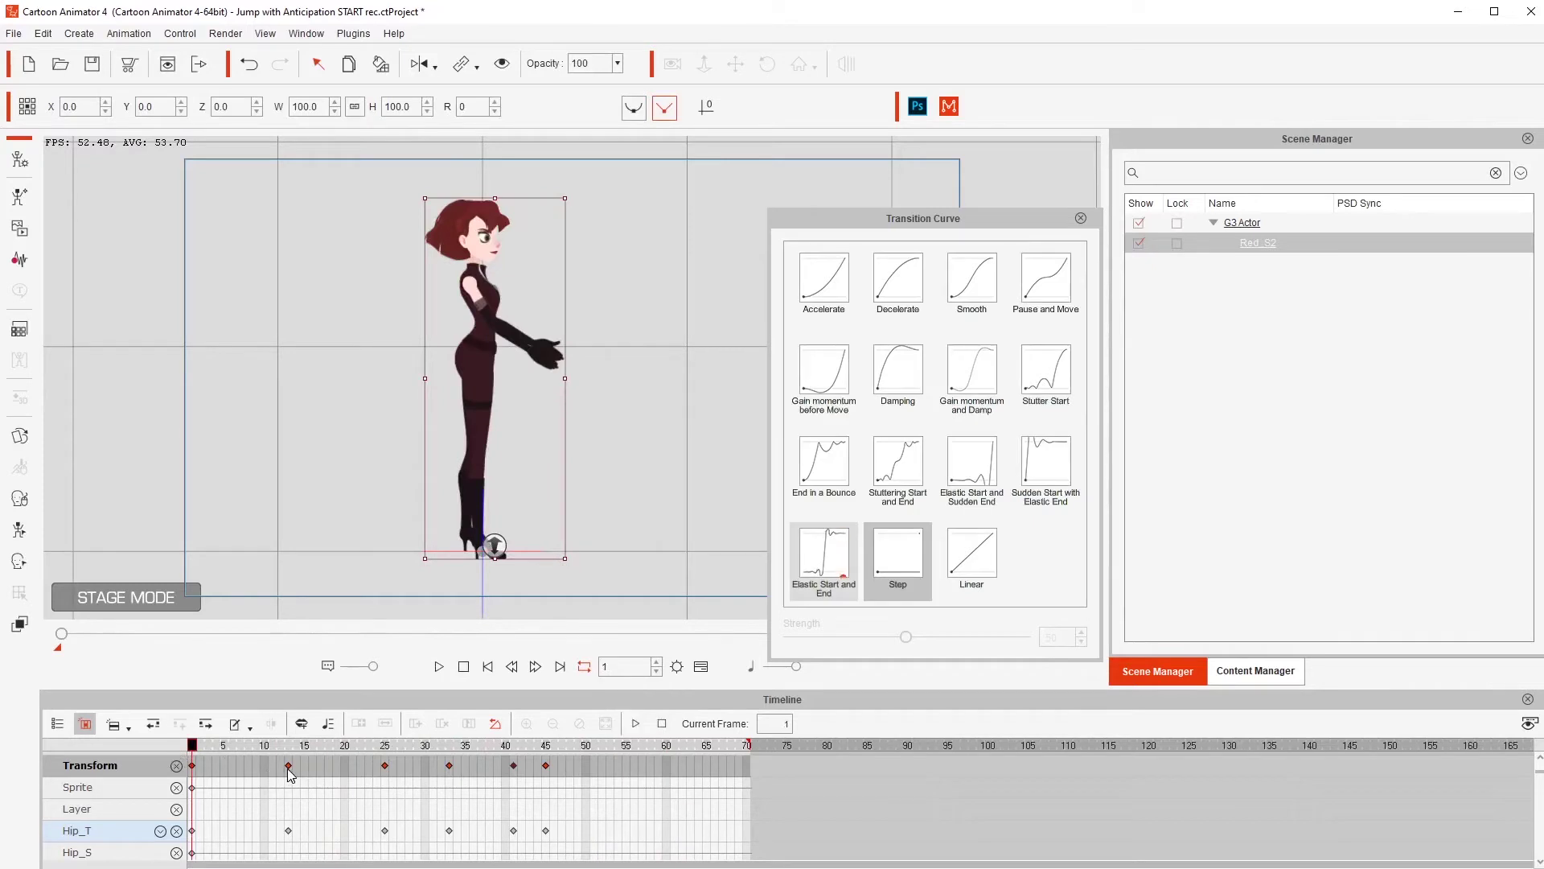
click(288, 767)
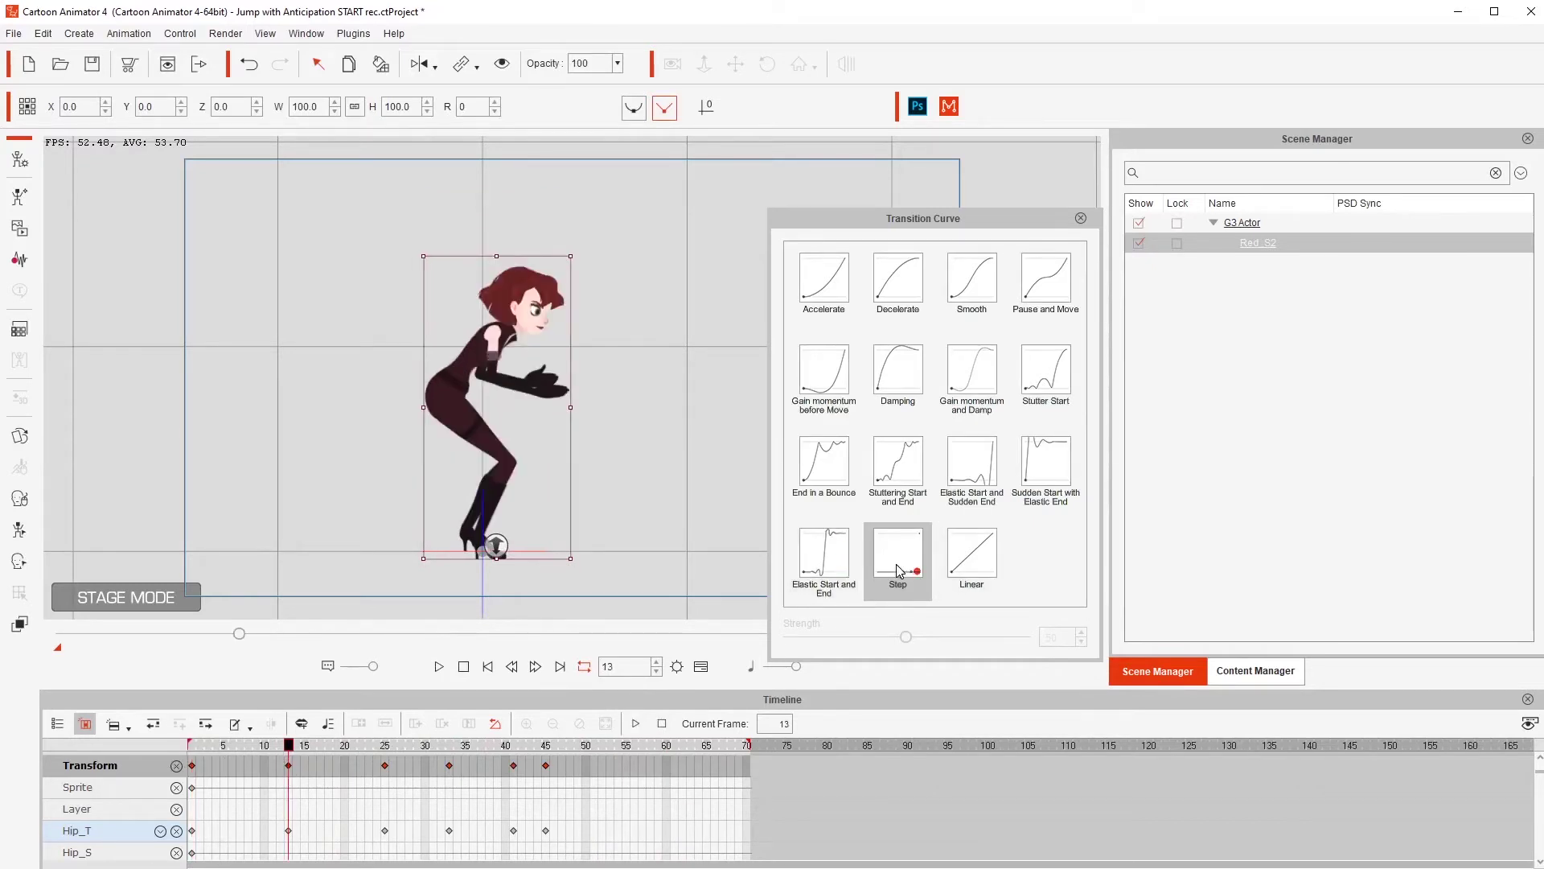
drag(311, 745, 167, 754)
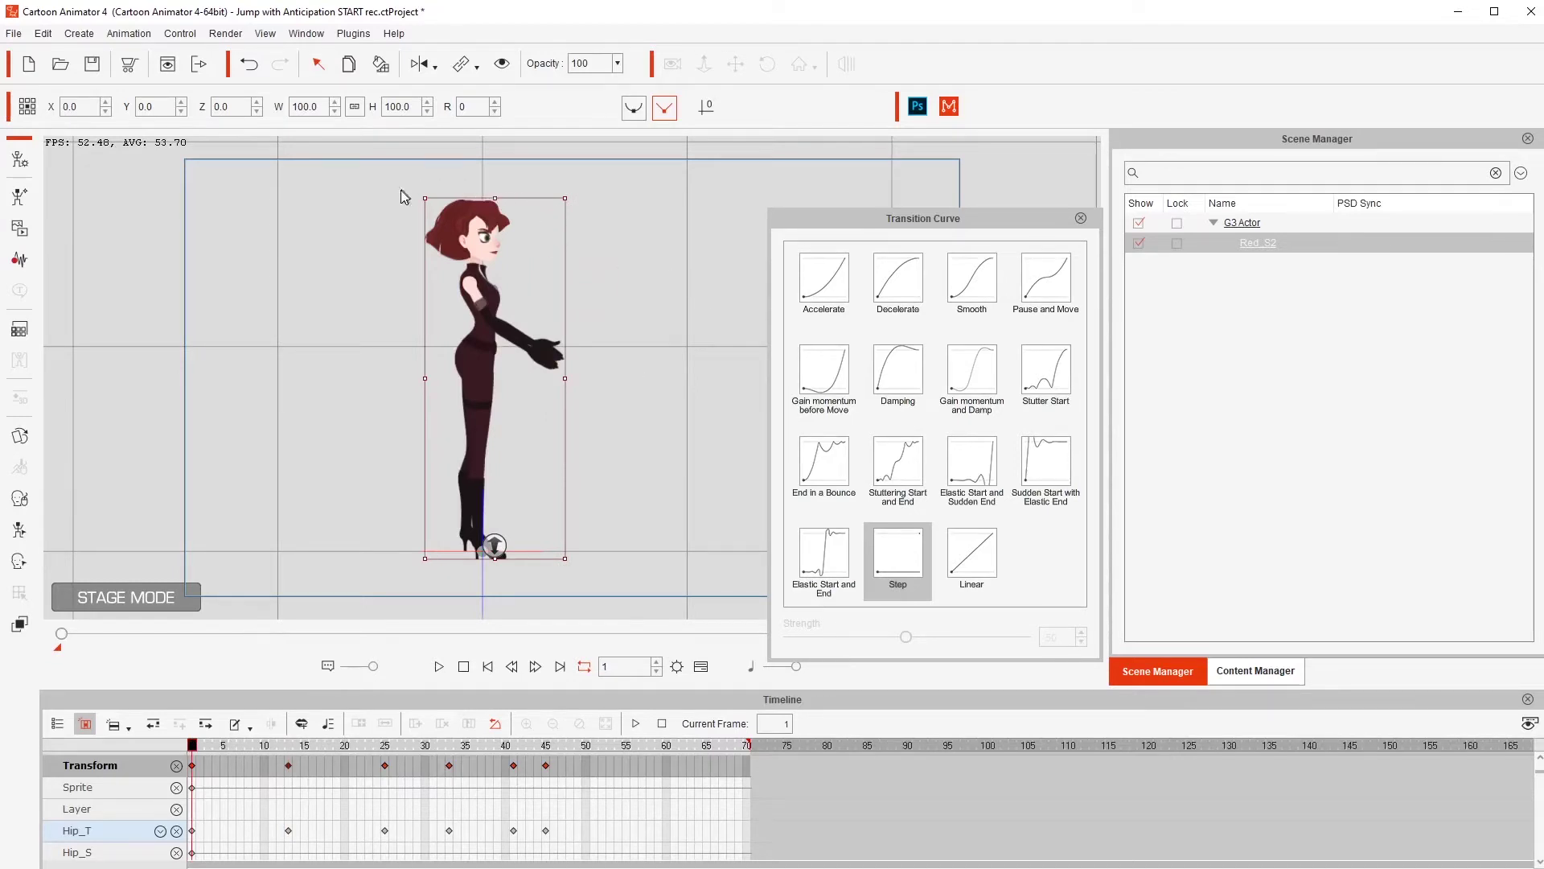
key(space)
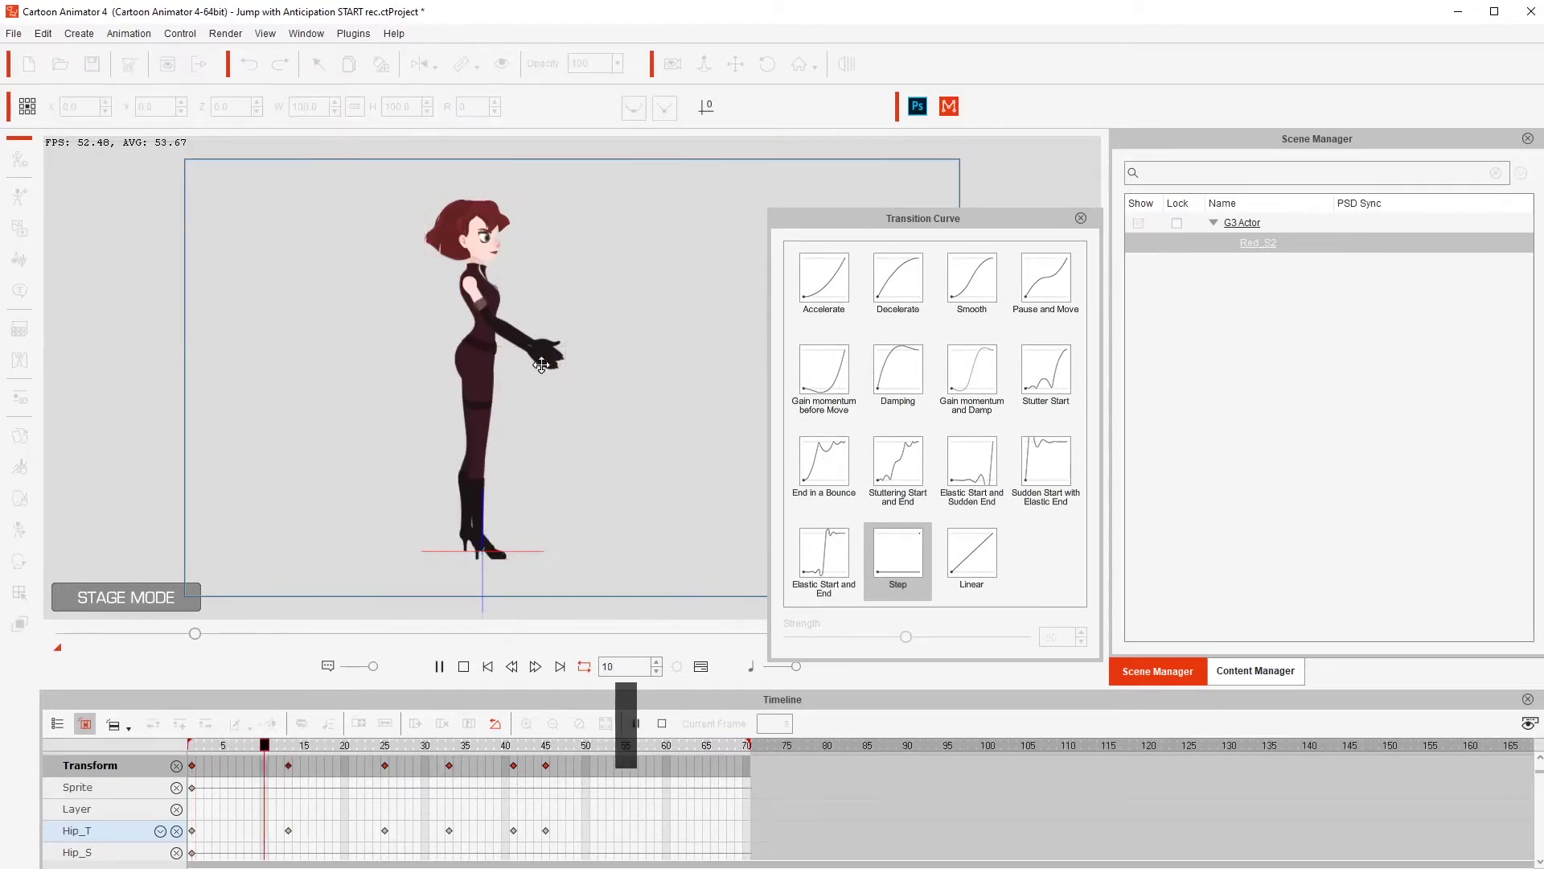
key(space)
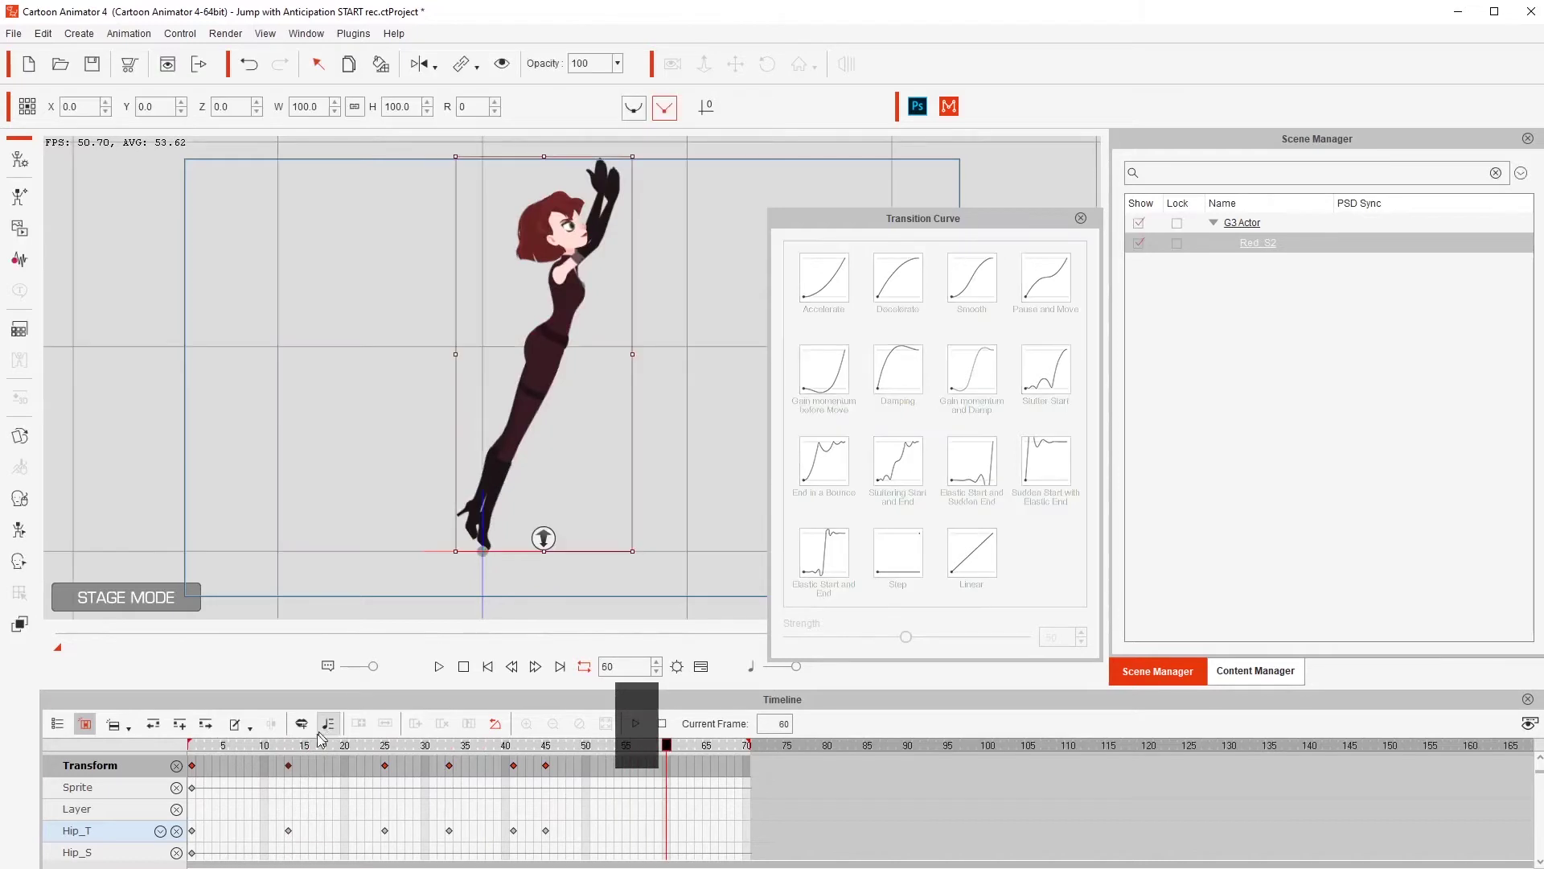
click(488, 667)
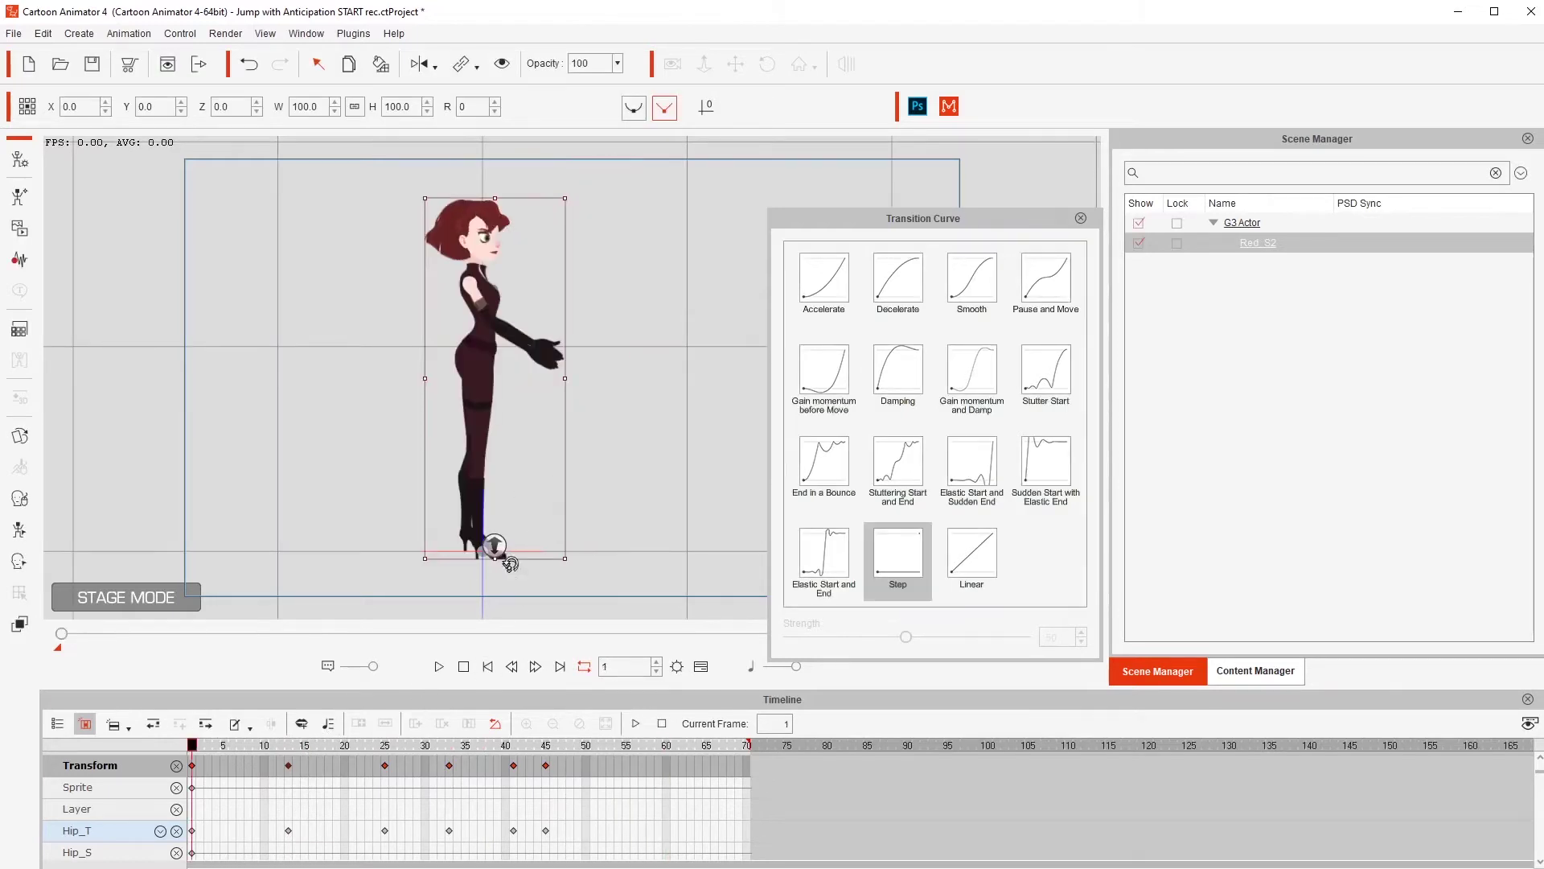
key(space)
key(space)
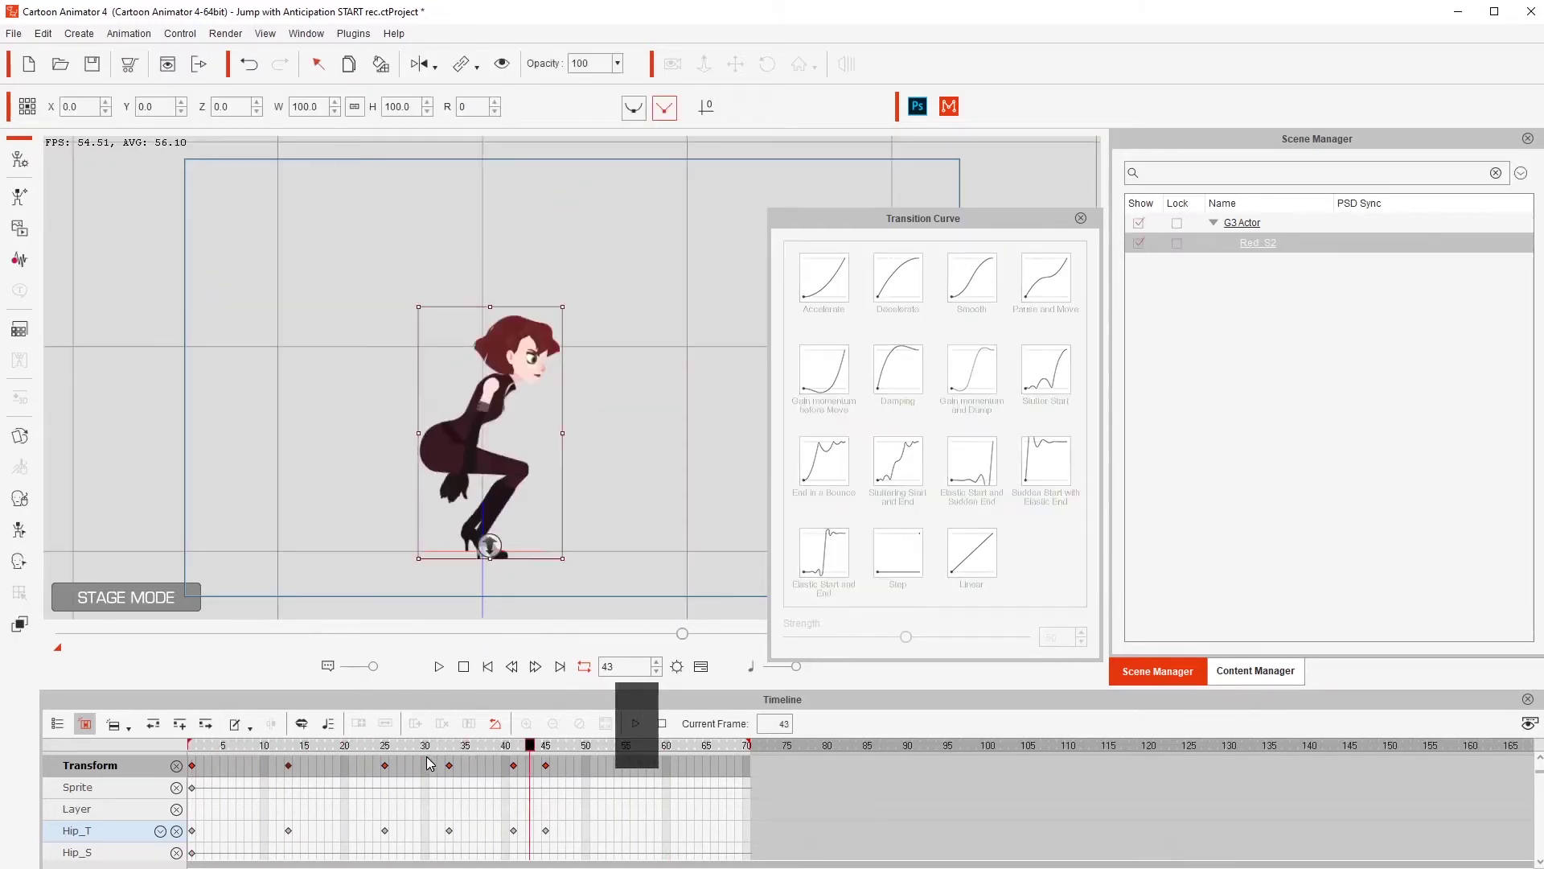
Lower the hip of the copied crouch at frame 33 slightly, to about X -18.9, Y 65.3, in the 2D Motion Key Editor
click(449, 766)
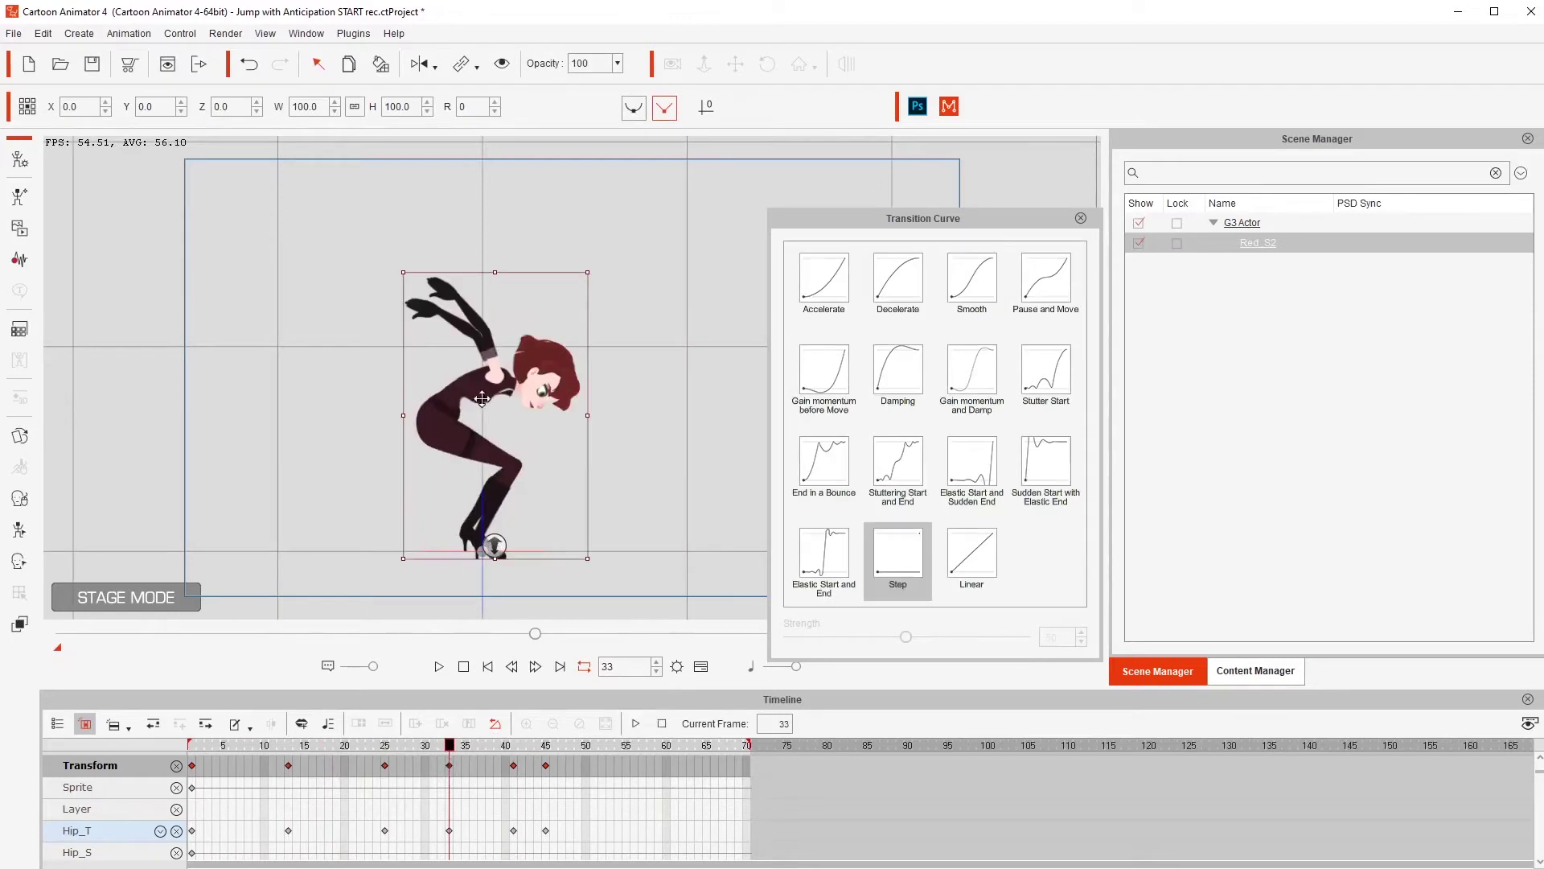
click(384, 750)
drag(386, 753, 451, 726)
click(384, 768)
click(450, 766)
key(k)
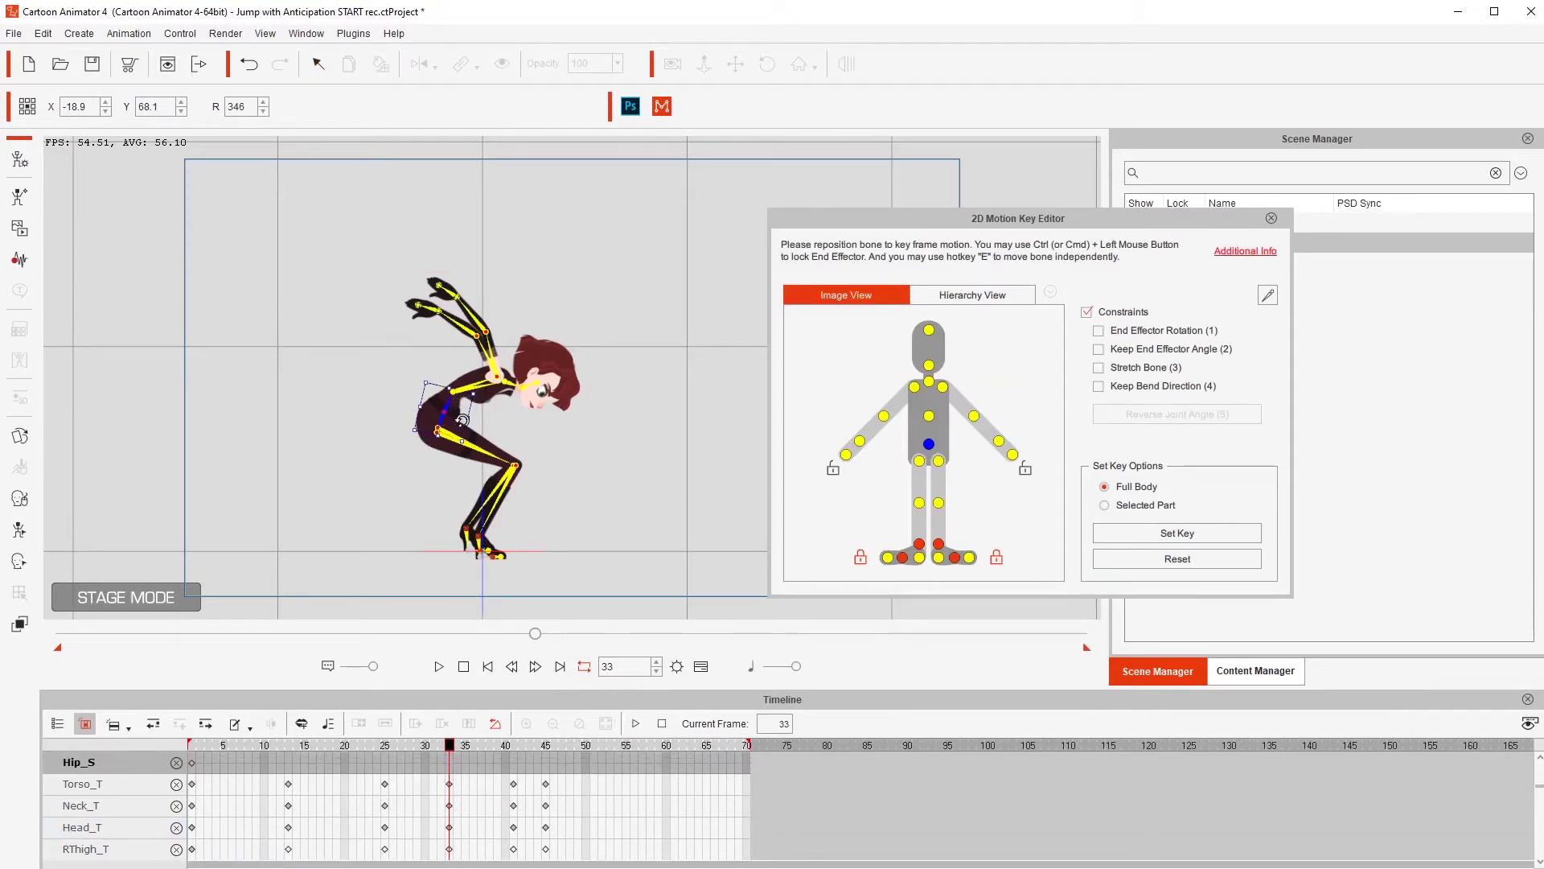
key(Down)
key(Up)
drag(446, 411, 445, 416)
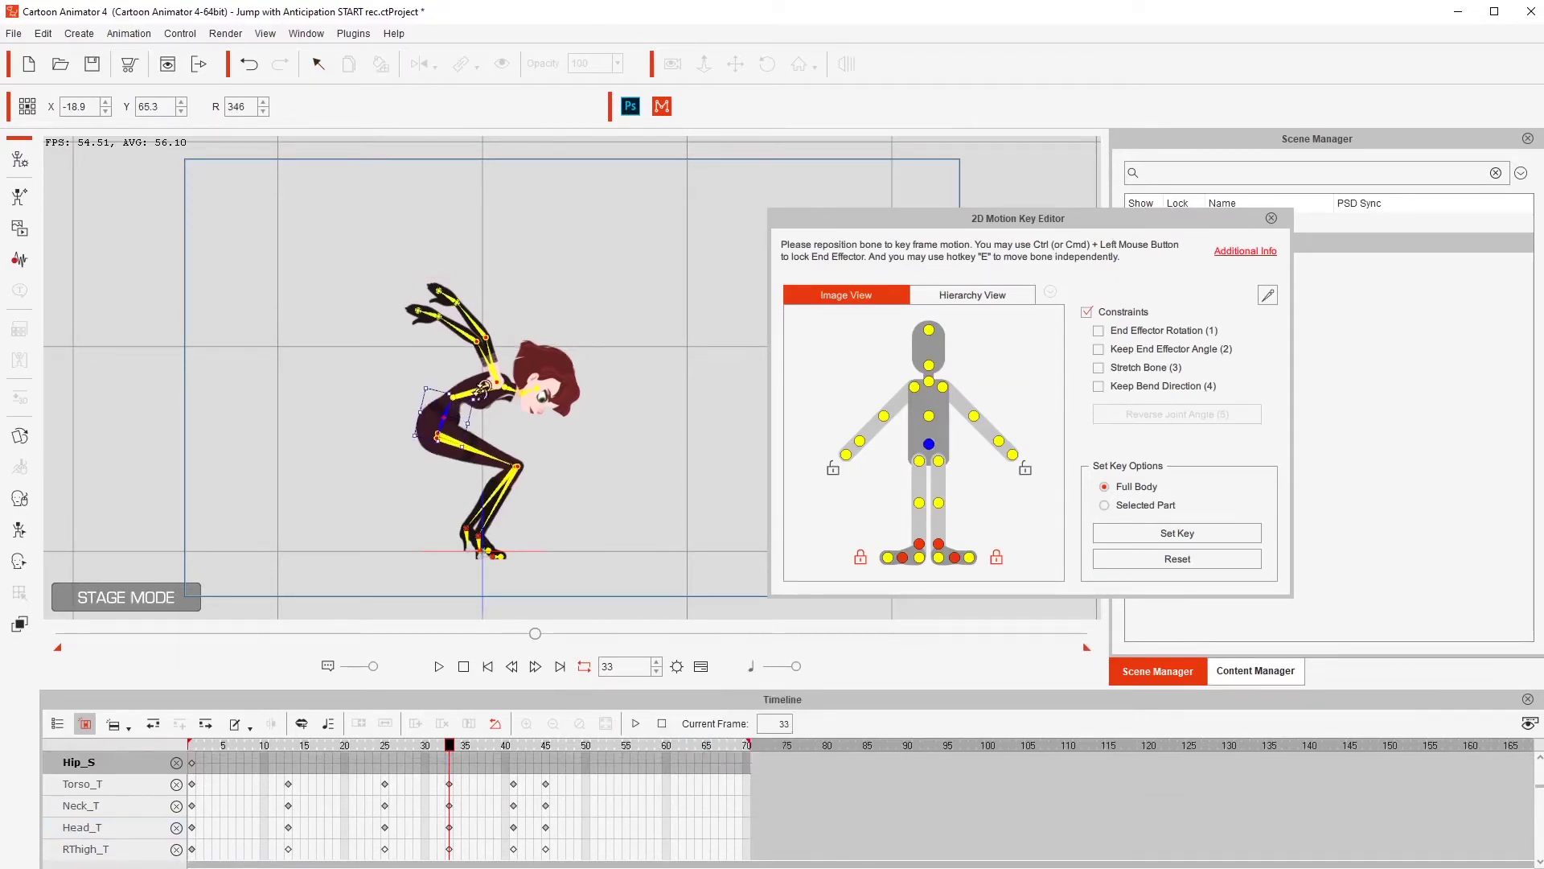
Turn off Constraints with the torso bone selected at frame 33, and compare the pose with the crouch at frame 25
click(493, 374)
click(449, 295)
click(929, 416)
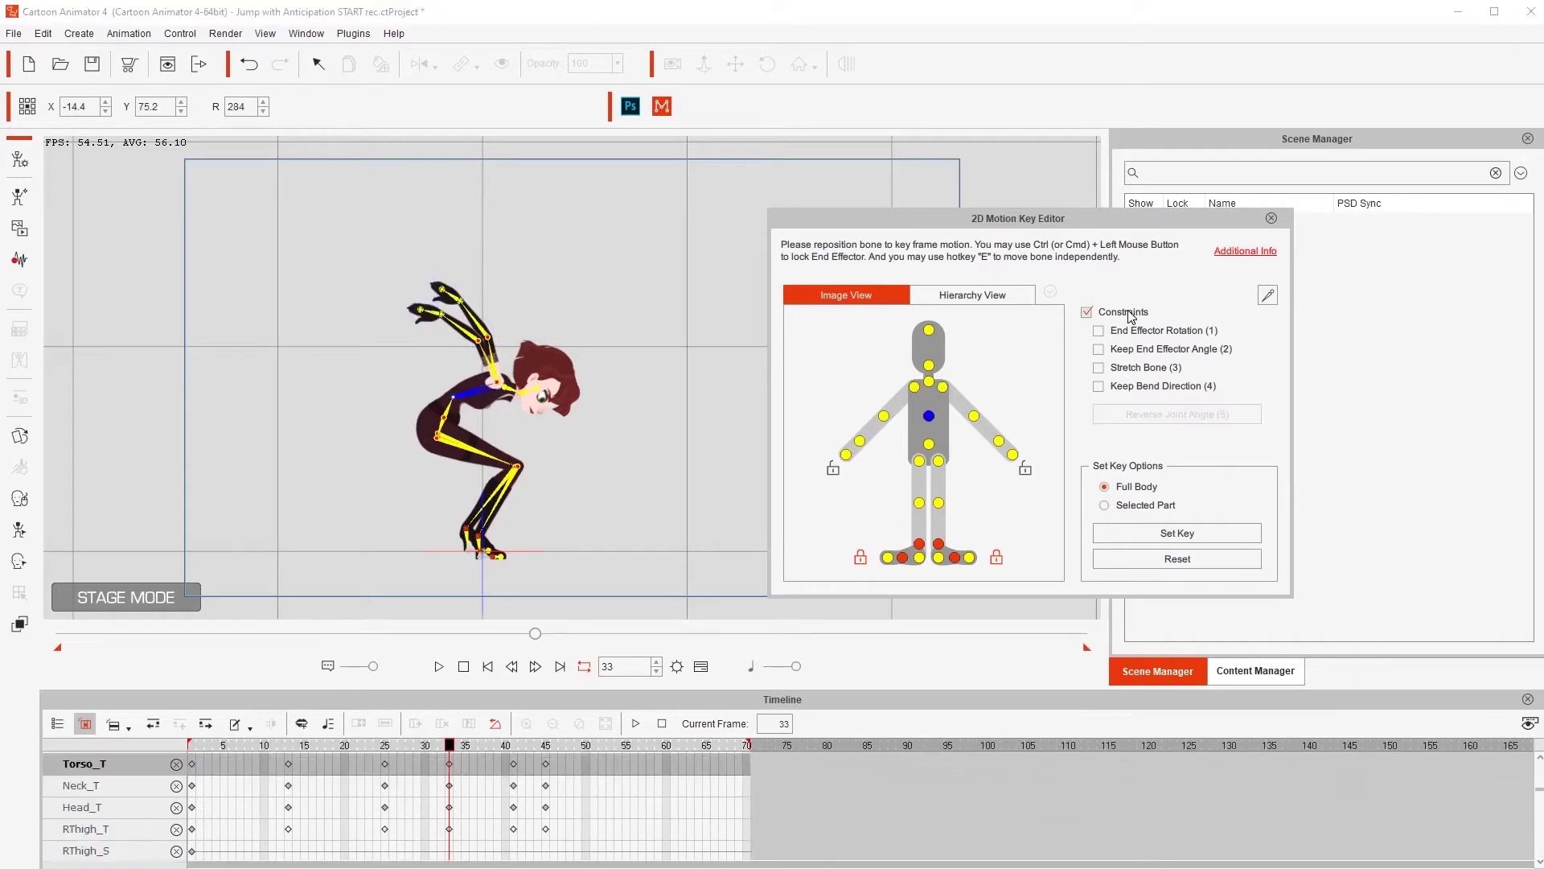
click(1130, 313)
click(224, 746)
drag(174, 748, 398, 744)
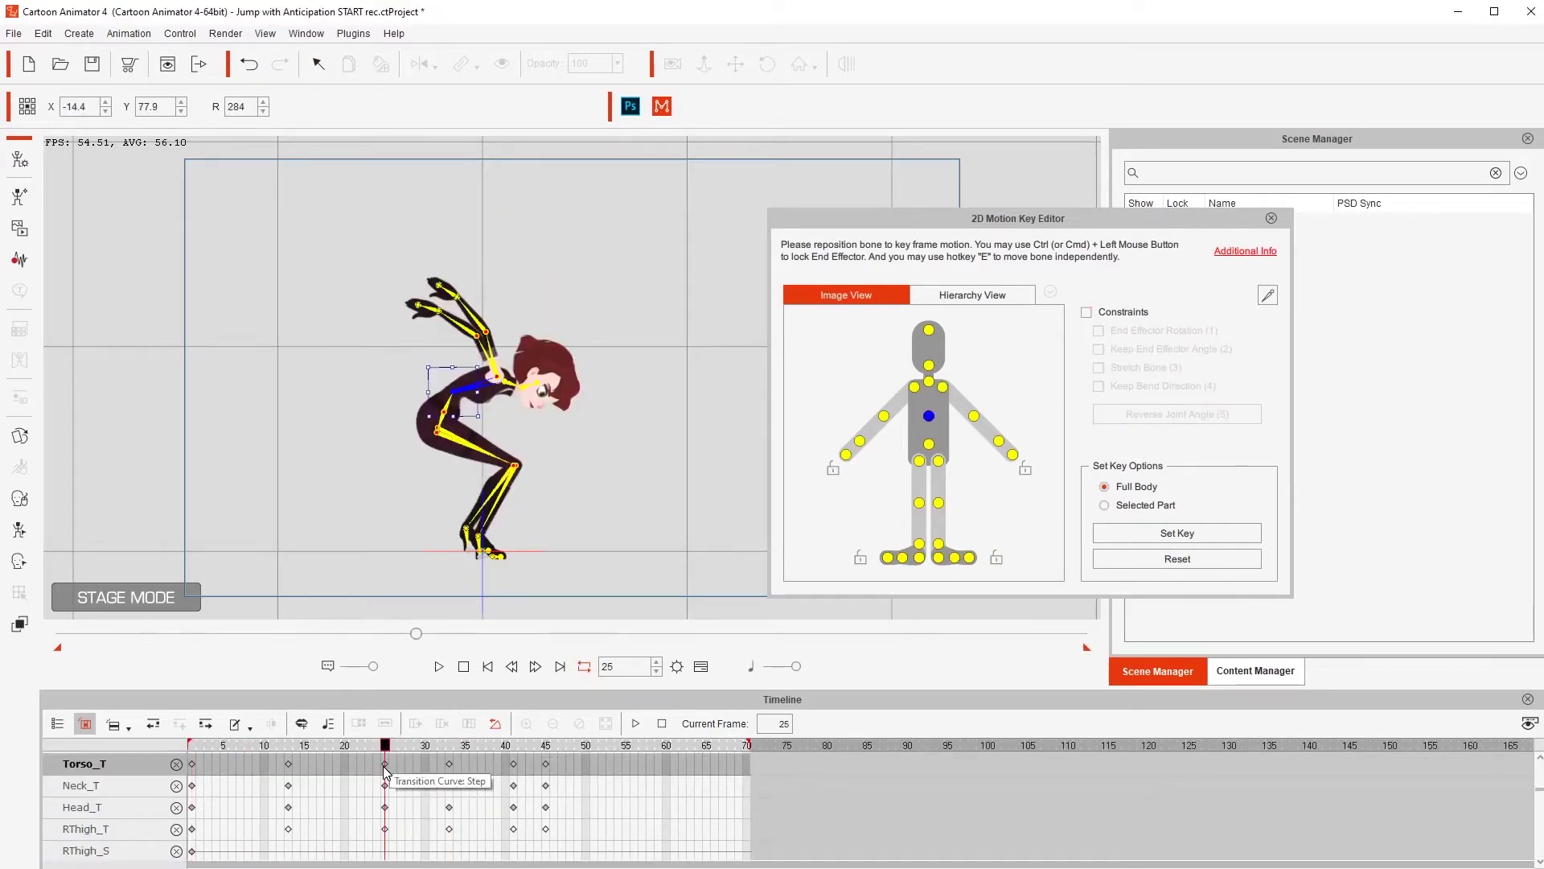
Flip back and forth between the crouch keys at frames 25 and 33 to compare the two poses
key(Tab)
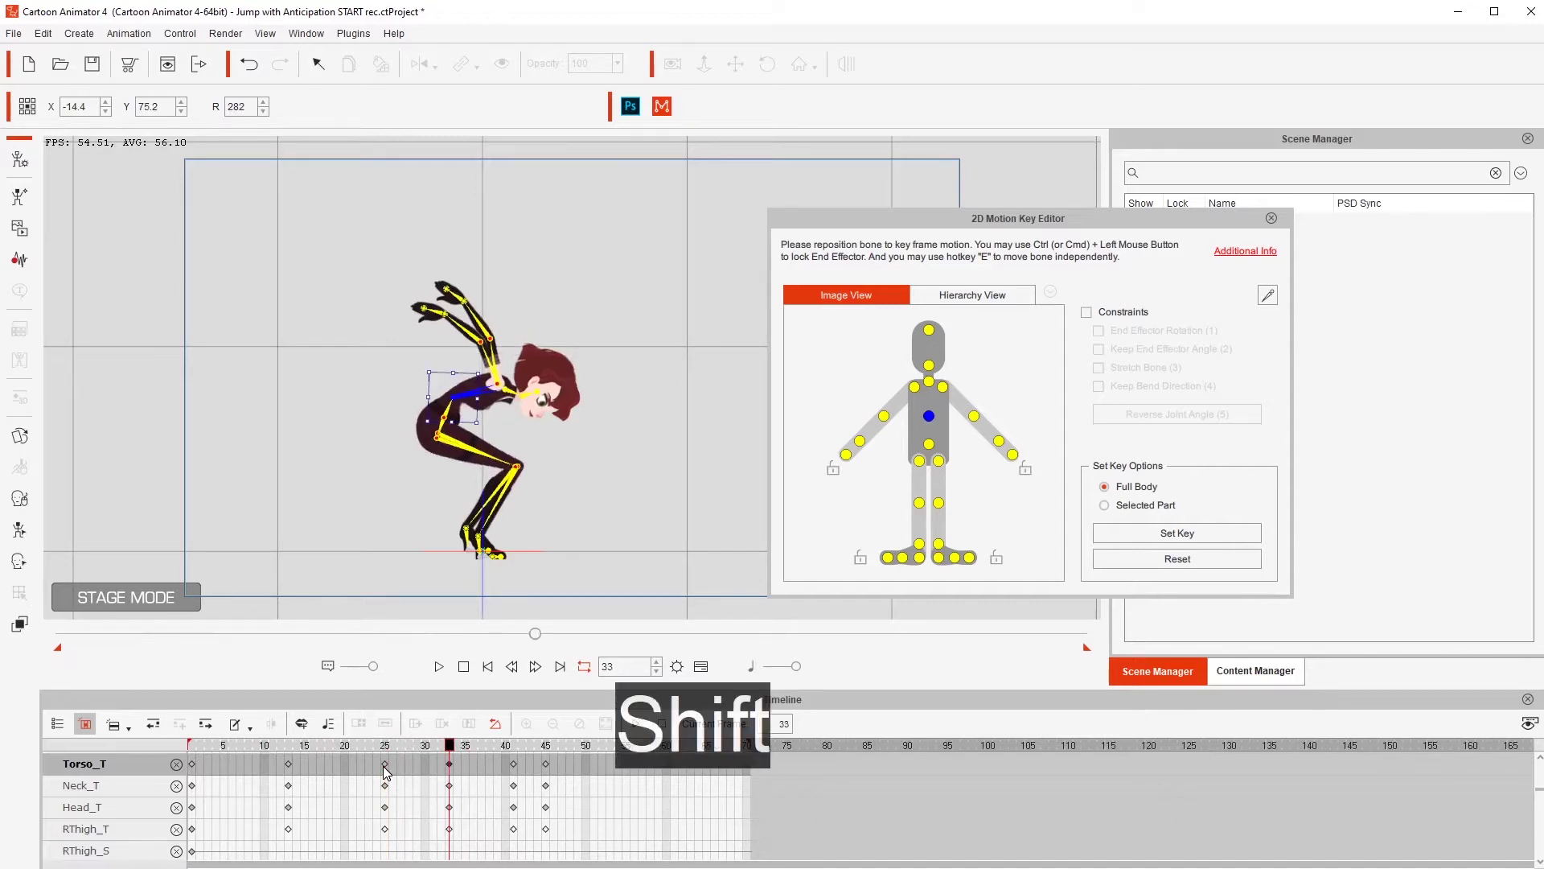
key(shift+Tab)
key(Tab)
key(shift+Tab)
key(shift+Tab)
key(shift+Tab)
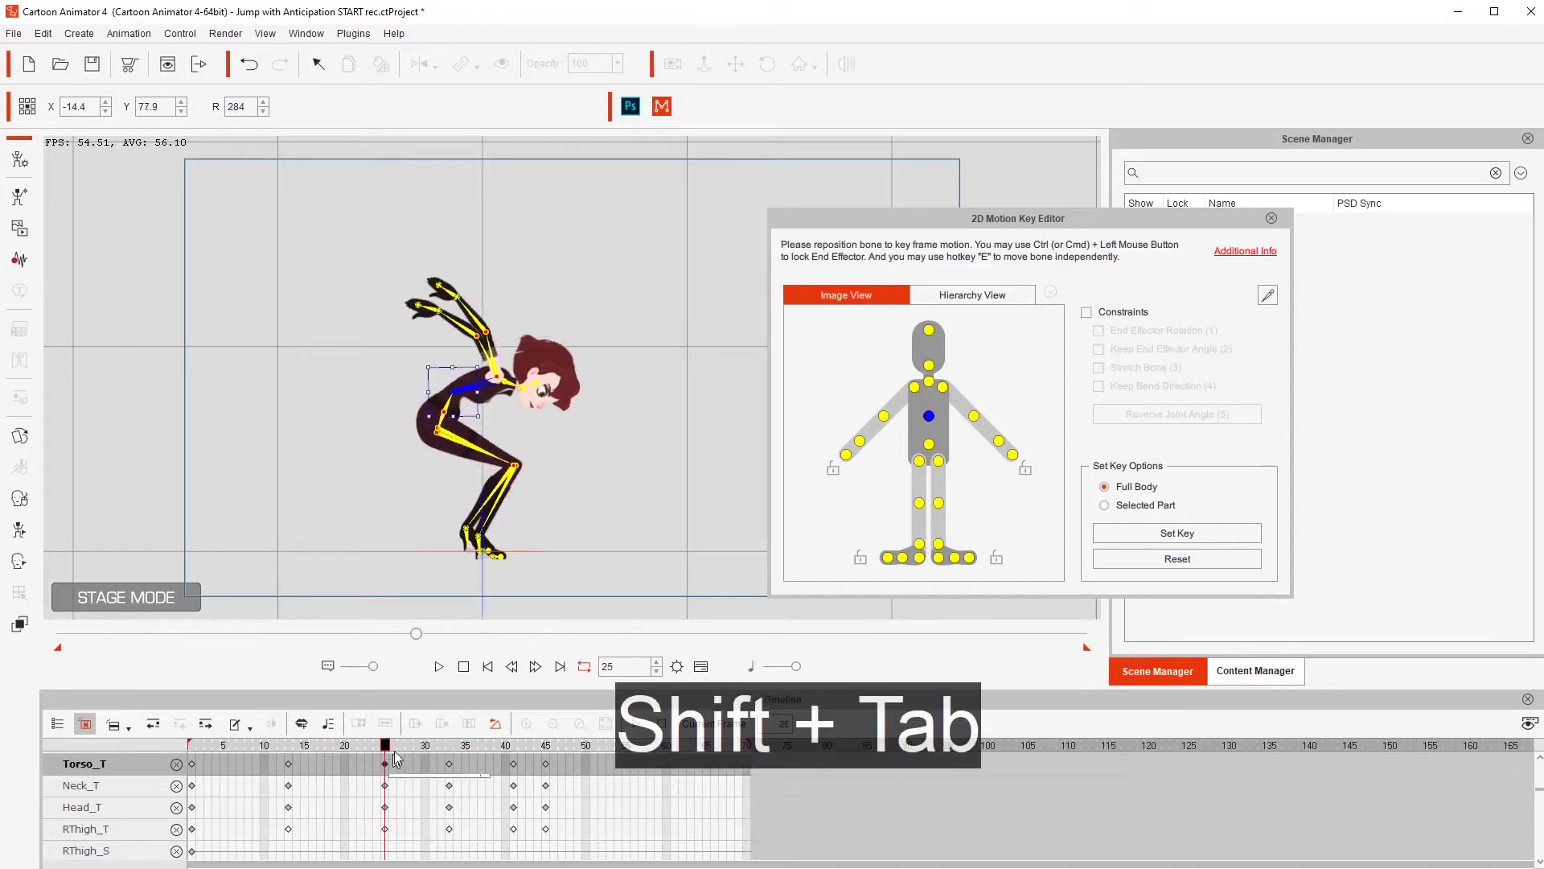
Play the jump from the start several times to judge the moving hold in the crouch
key(space)
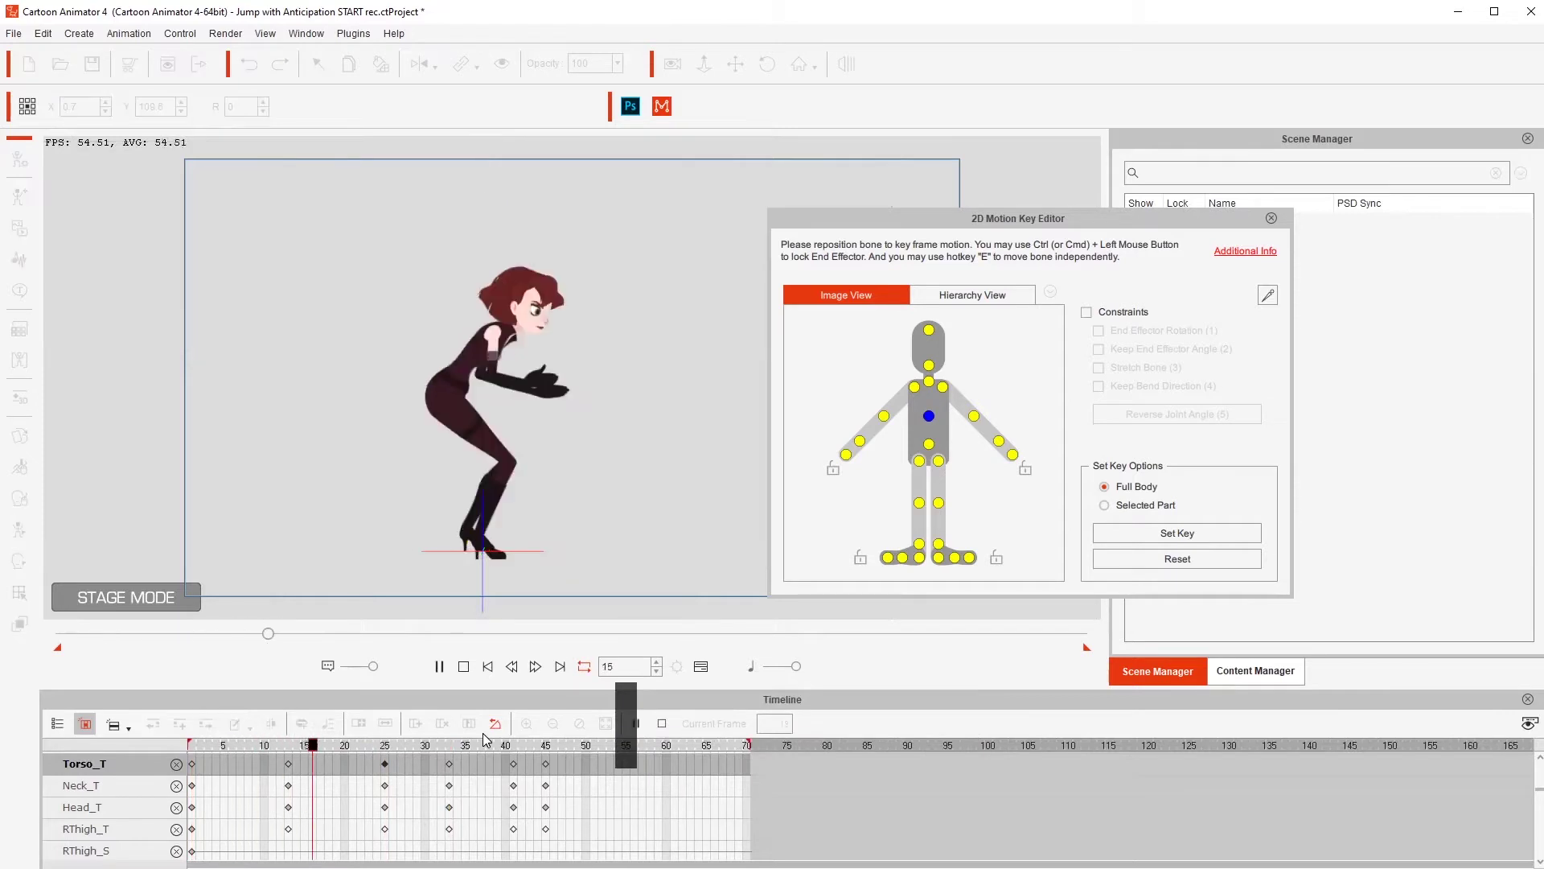
click(488, 666)
key(space)
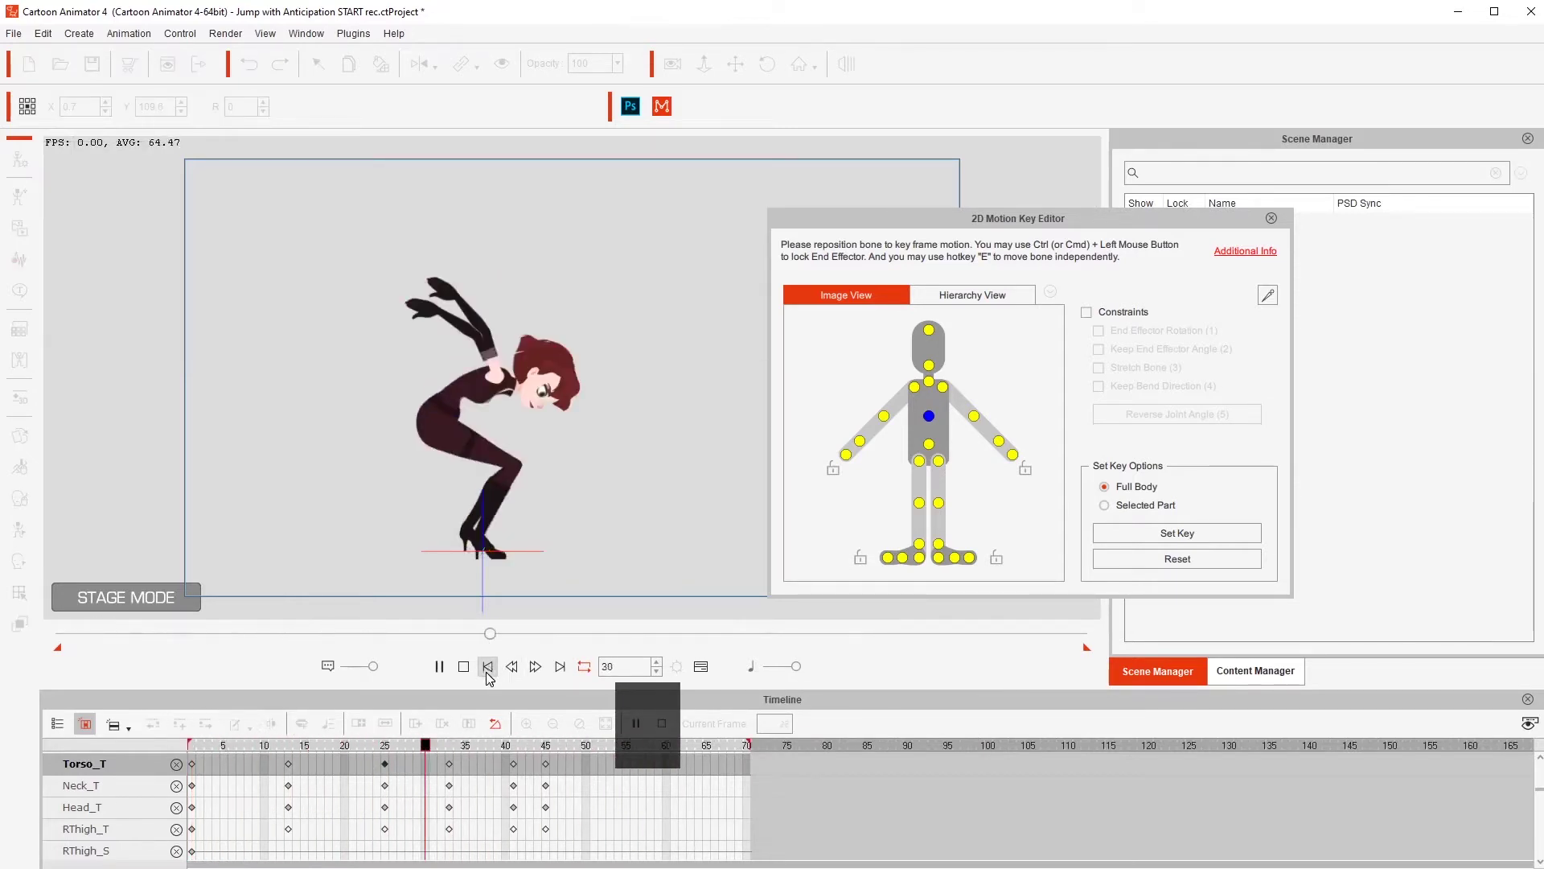
click(488, 666)
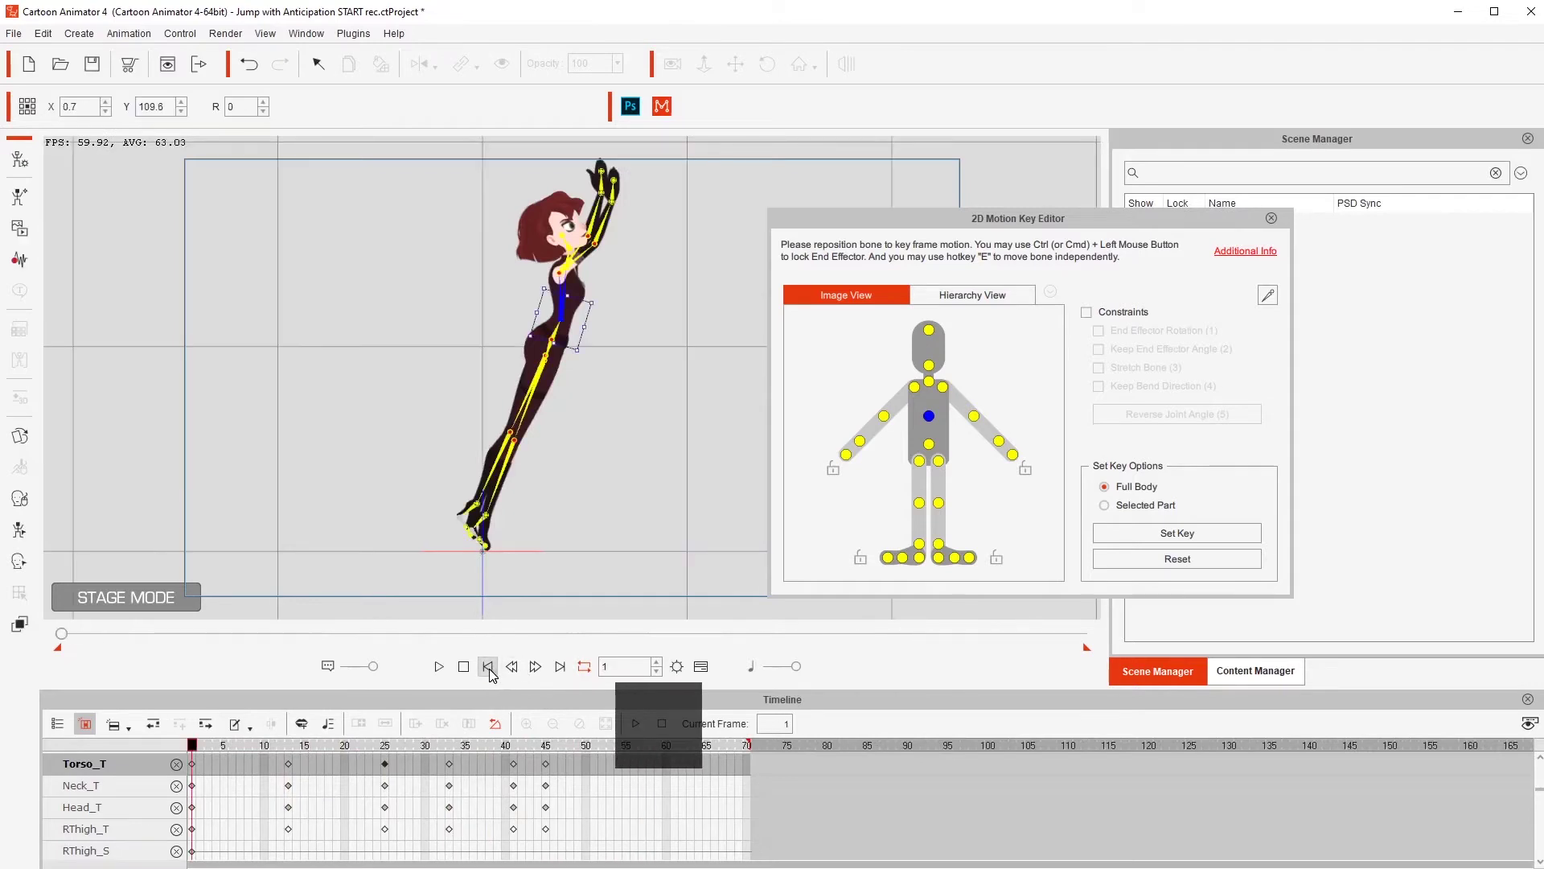
key(space)
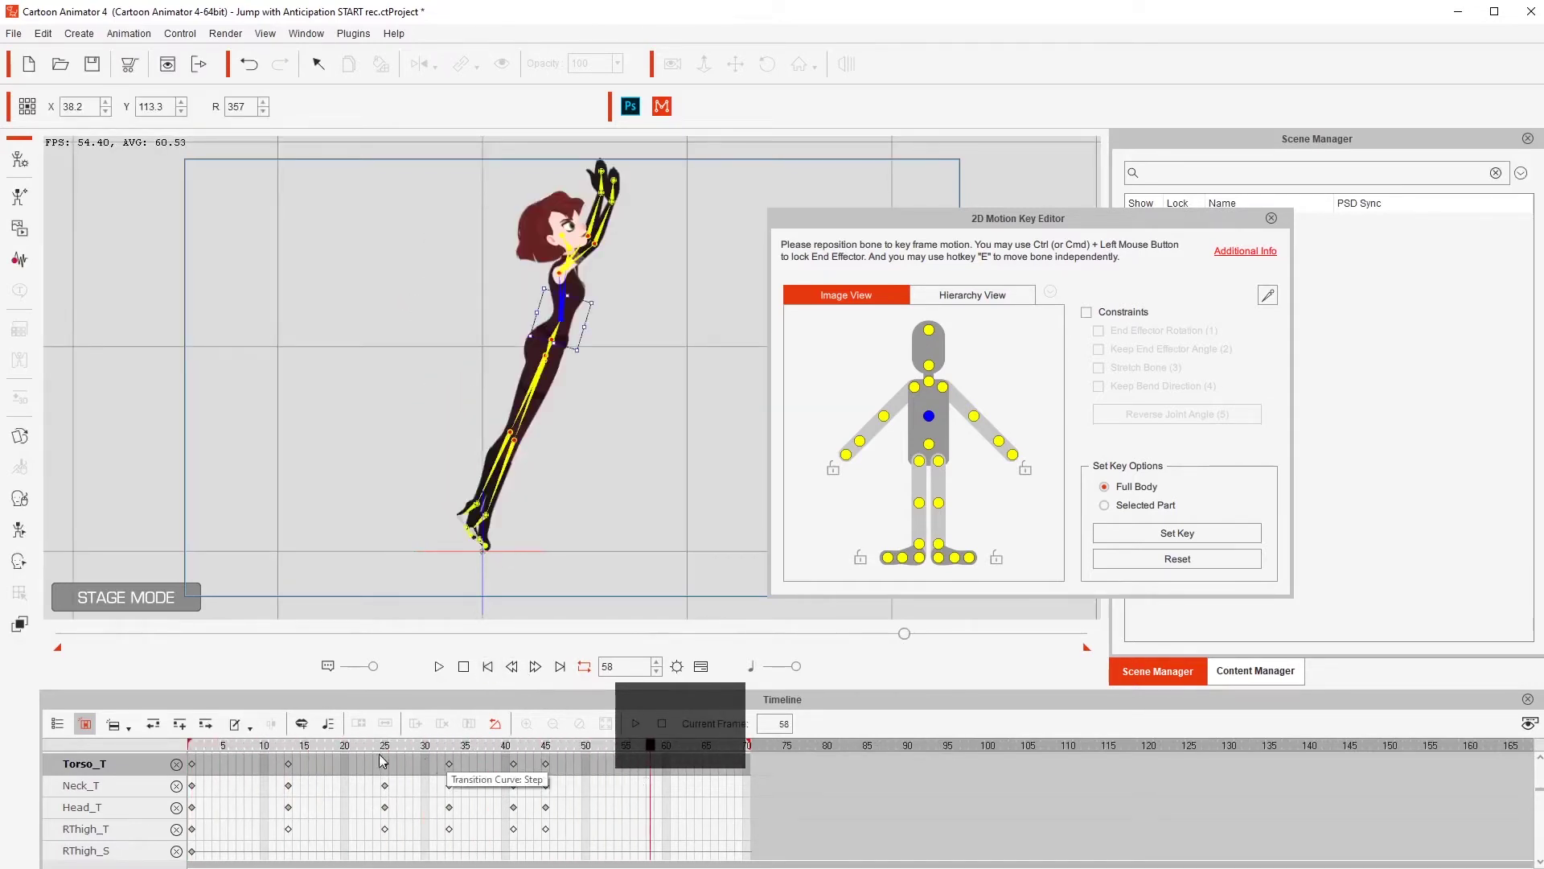
Compare the standing pose at frame 7 with the pose at frame 13 to plan an extra breakdown
click(264, 748)
click(232, 748)
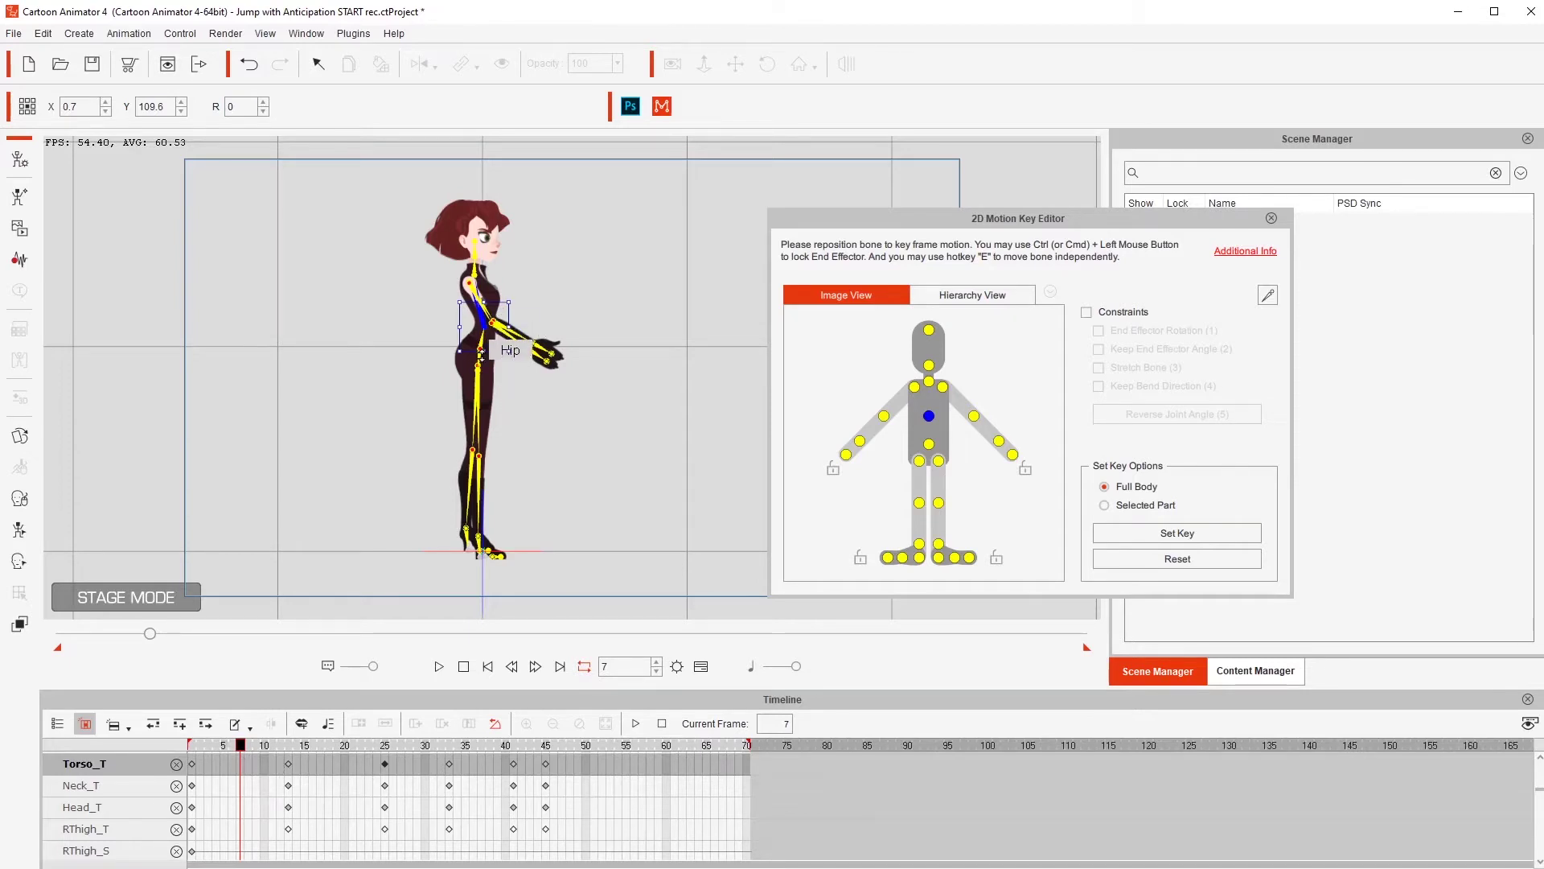
click(289, 764)
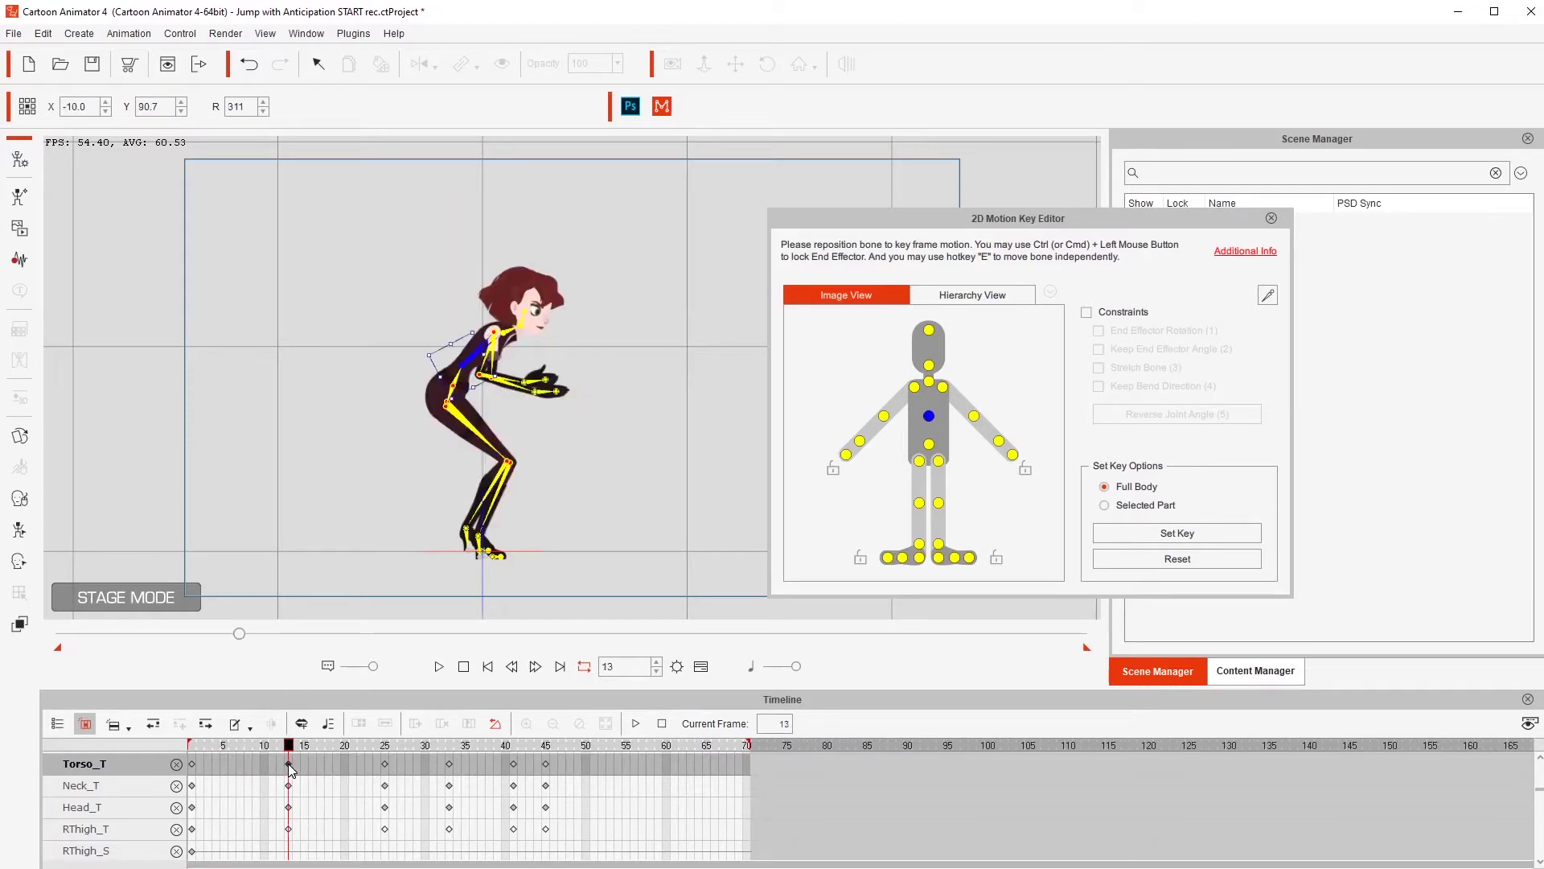
click(233, 764)
click(242, 768)
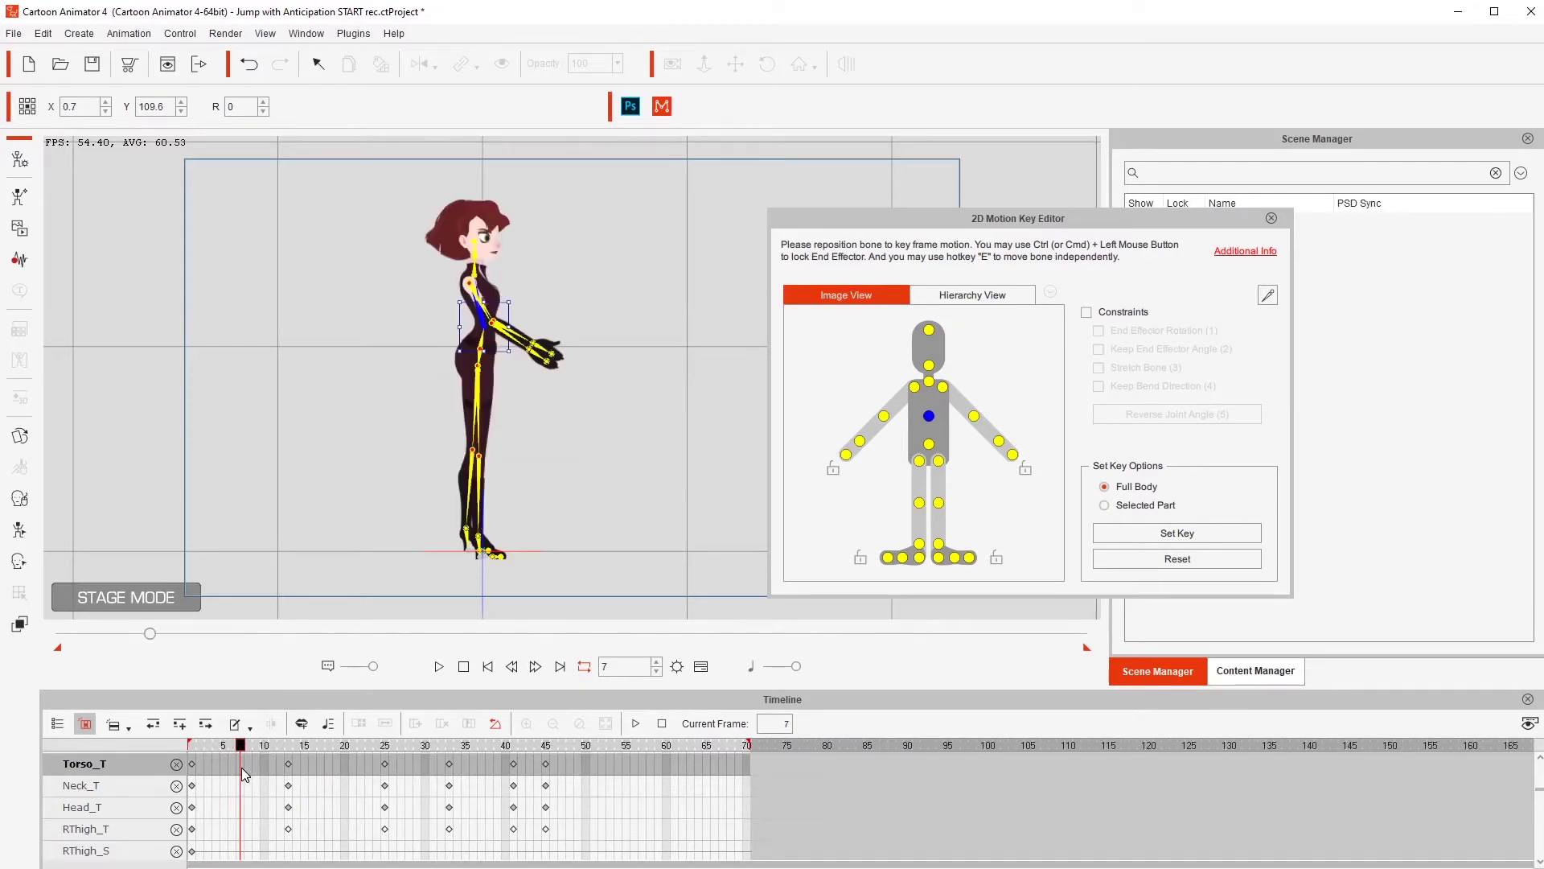
click(287, 764)
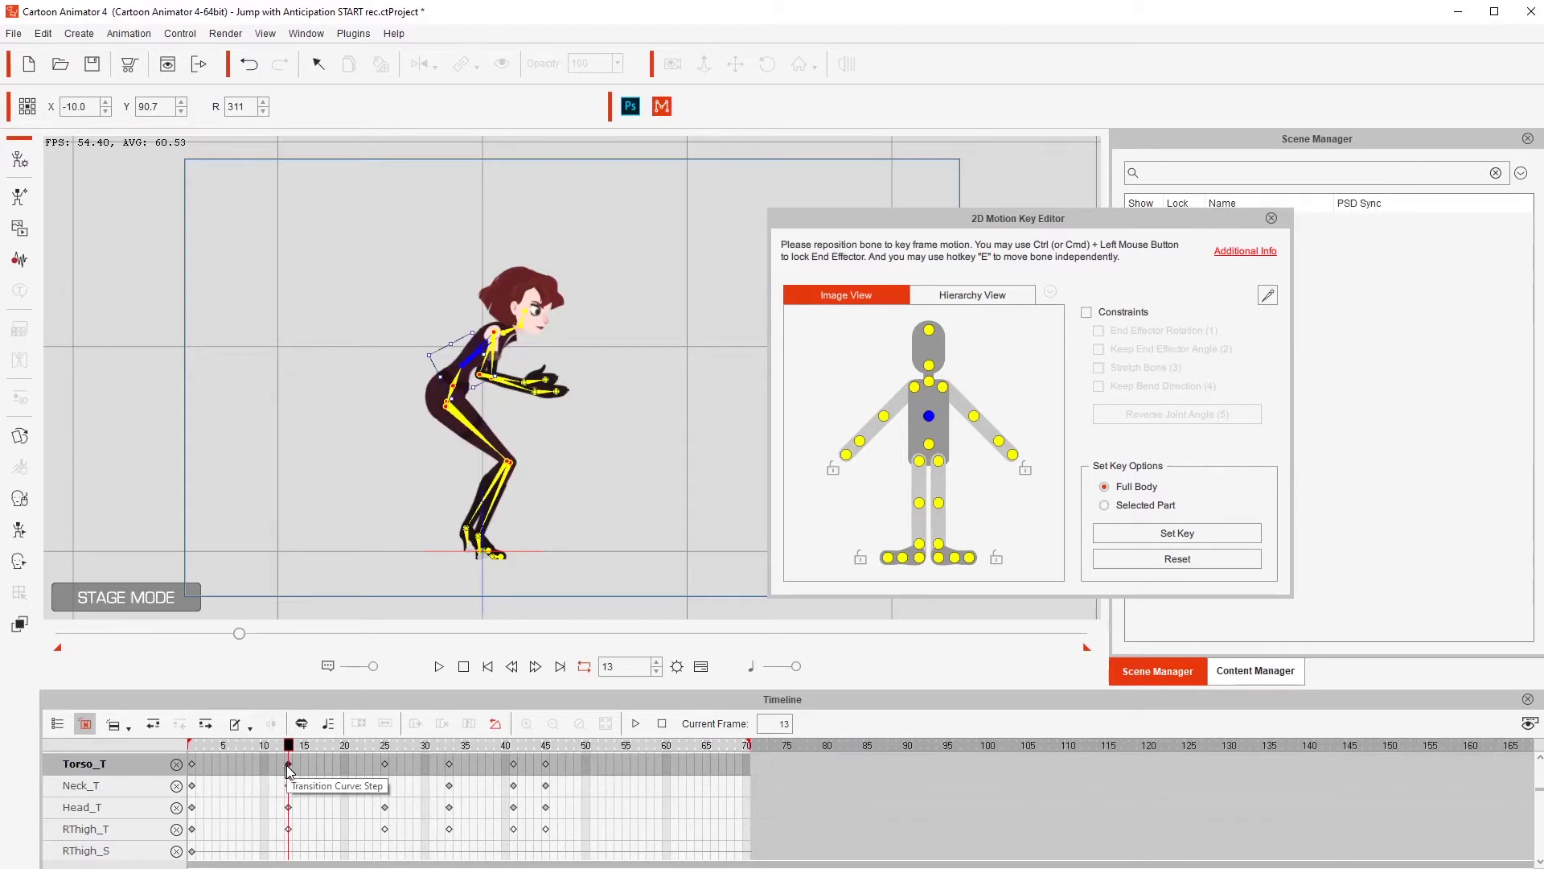
Paste a copy of the Torso_T key from frame 13 at frame 7, and delete the pasted key
key(ctrl+c)
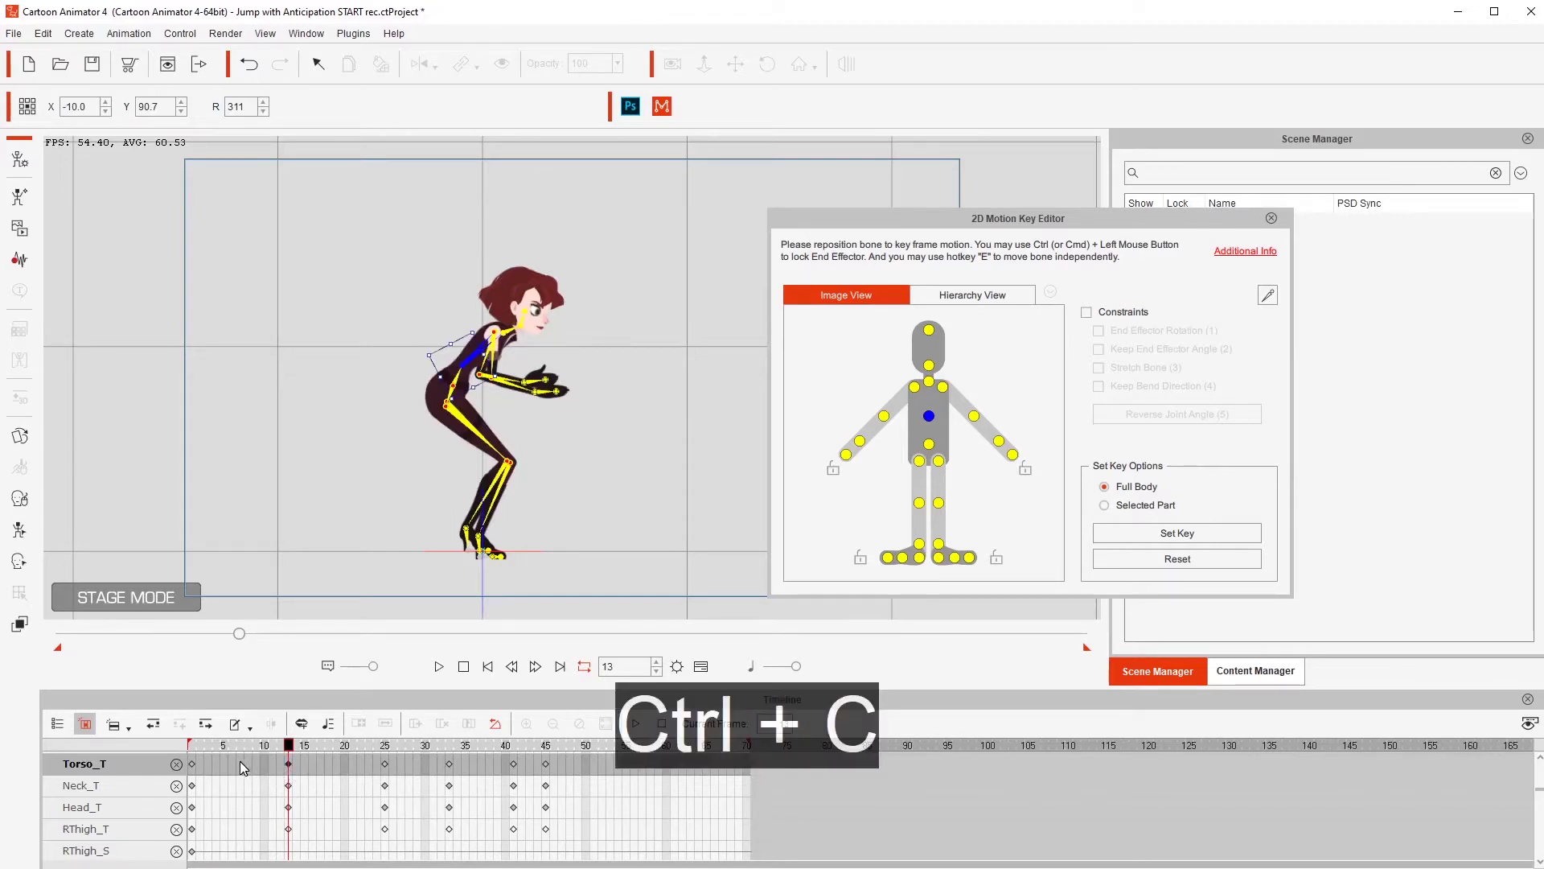
click(239, 761)
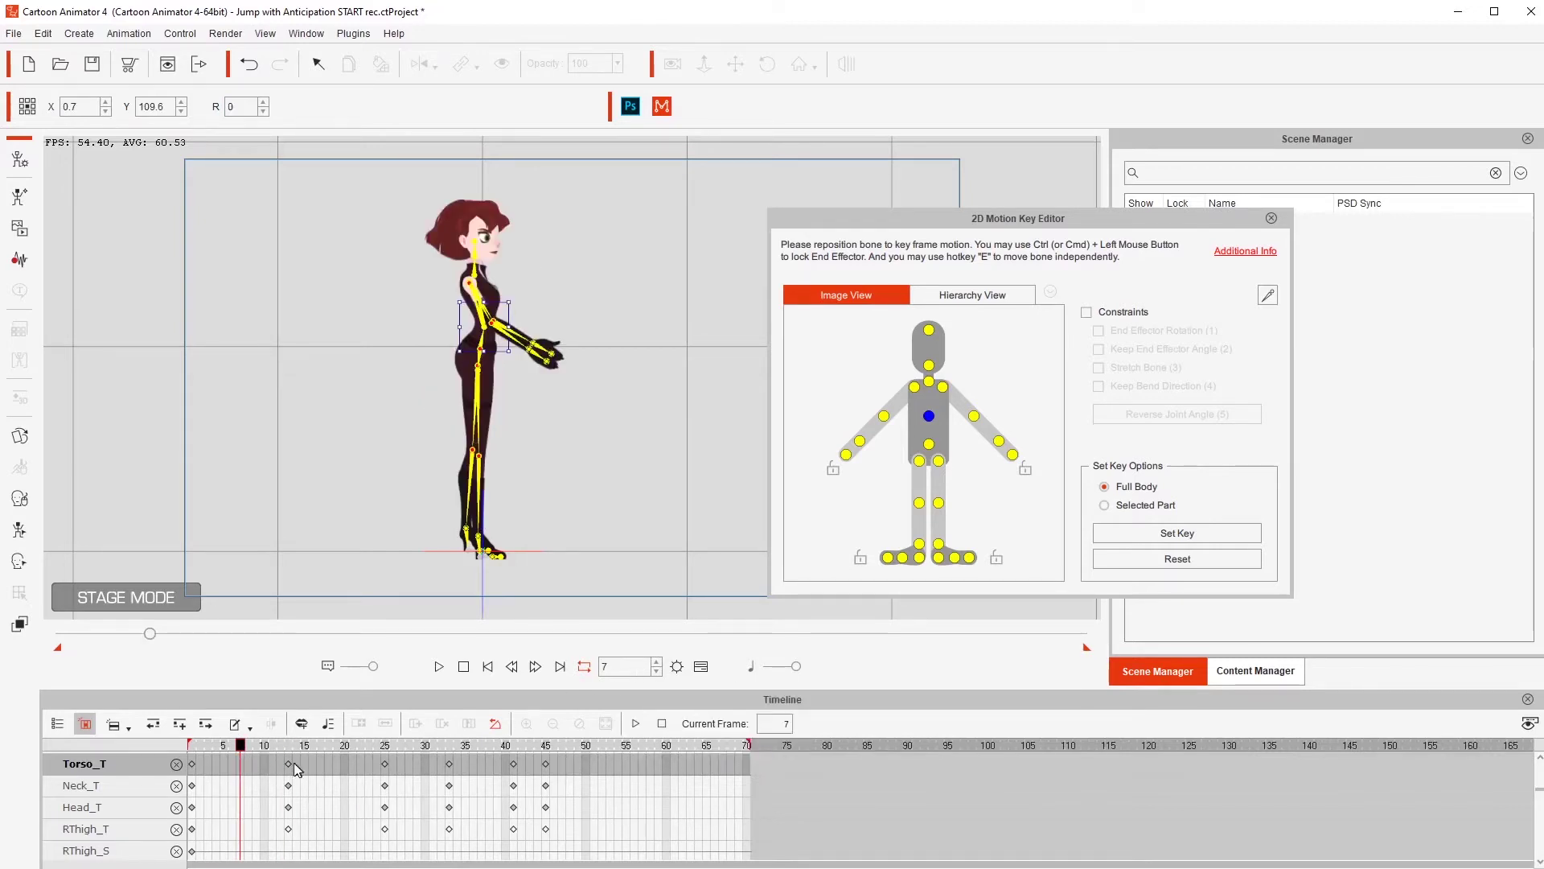
key(ctrl+v)
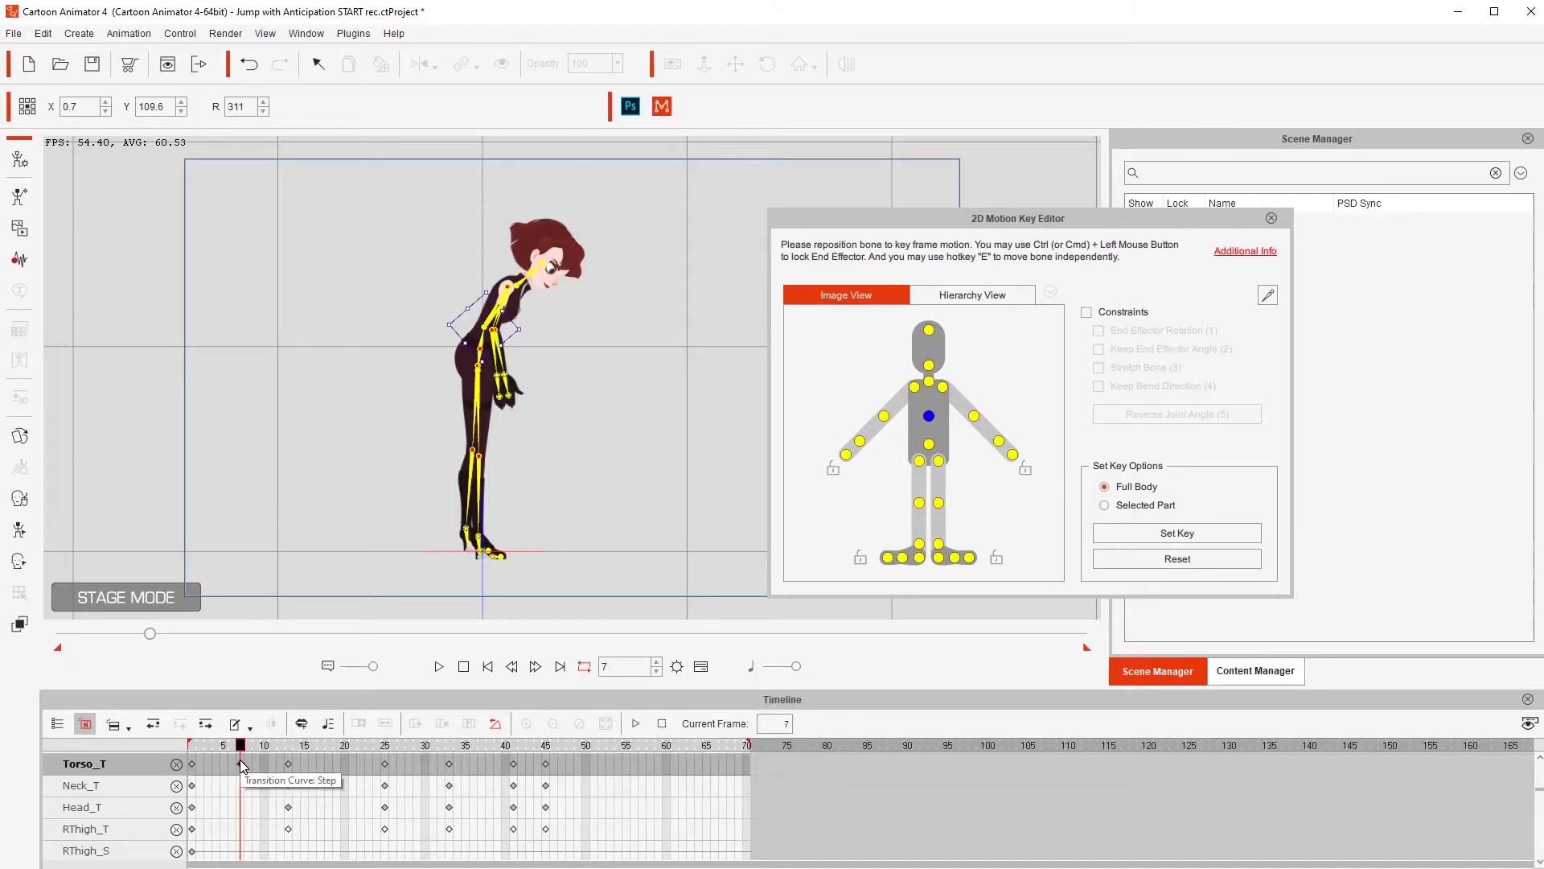
click(240, 764)
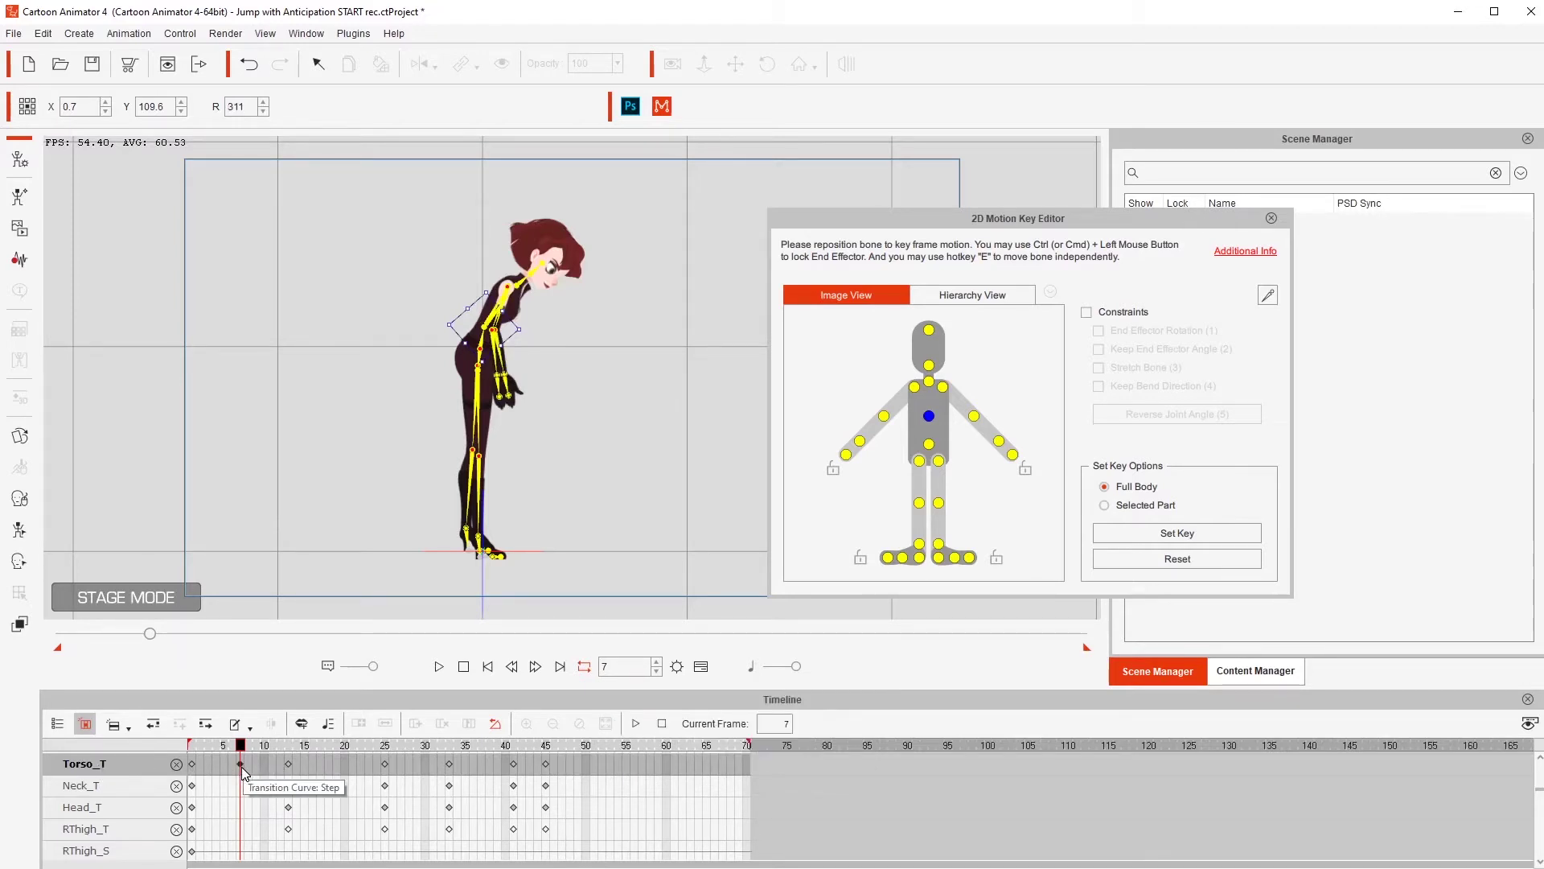
key(Delete)
Copy the full-body Transform key from frame 13 to frame 7, and compare it with the standing pose at frame 1
scroll(251, 803, up, 3)
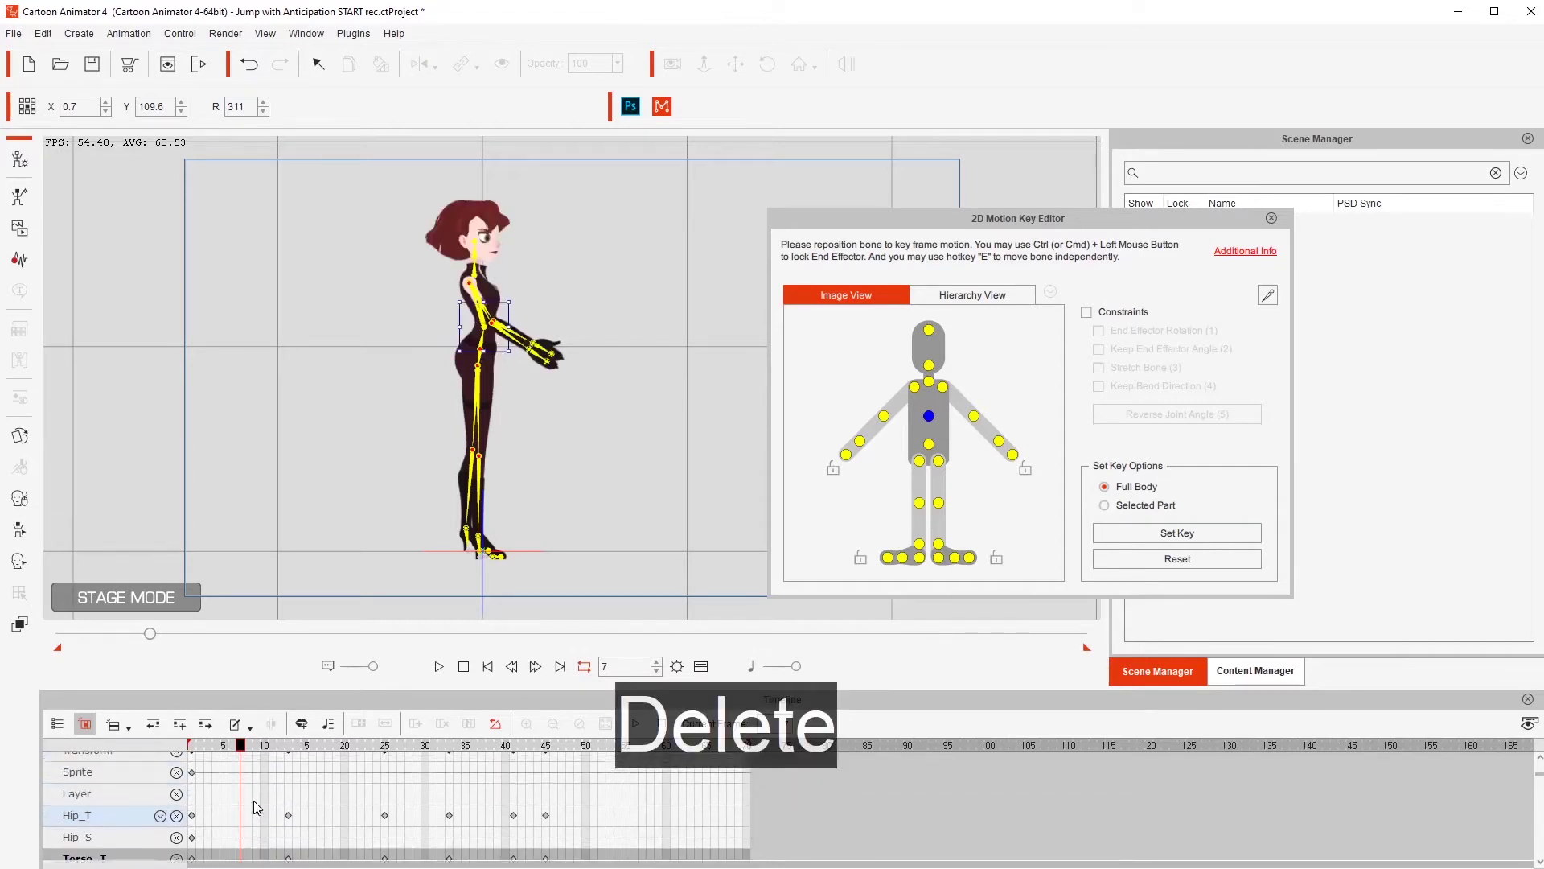
scroll(254, 799, up, 3)
click(288, 805)
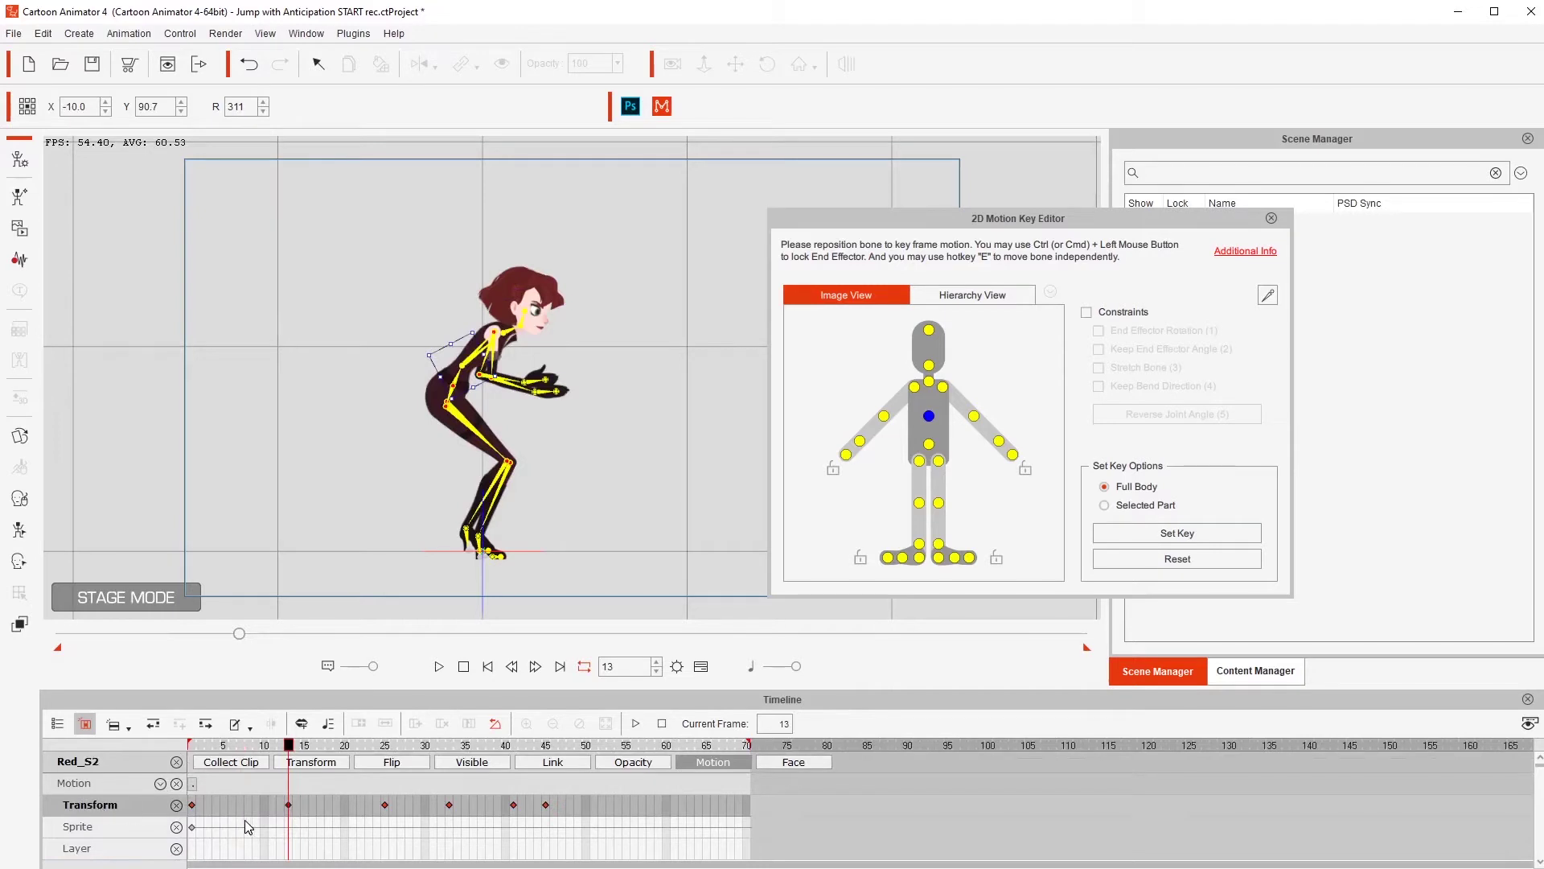
key(ctrl+c)
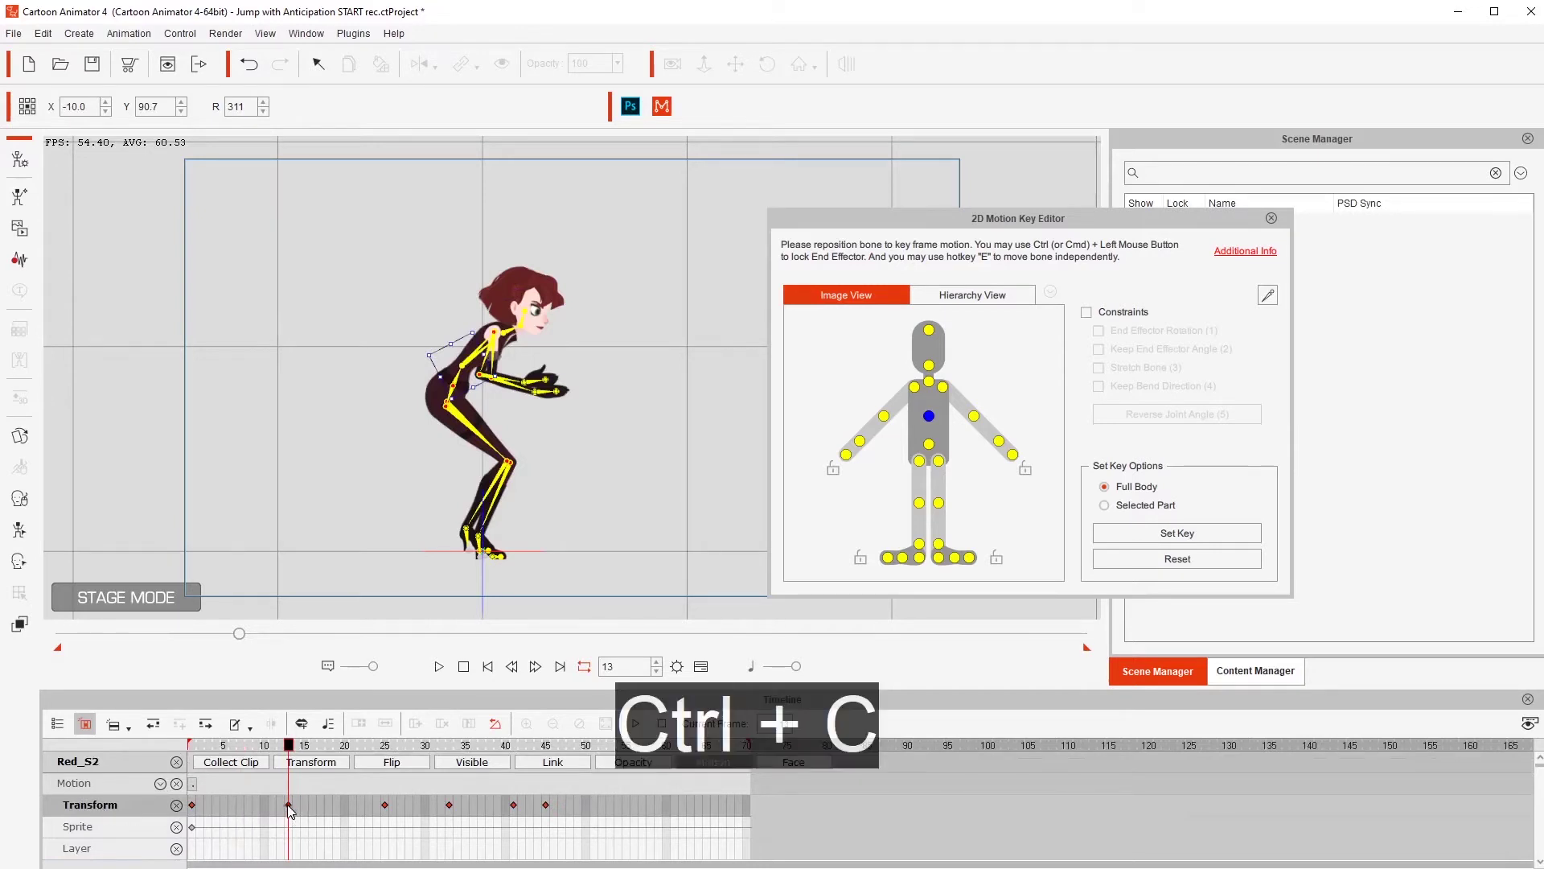
click(246, 804)
click(242, 802)
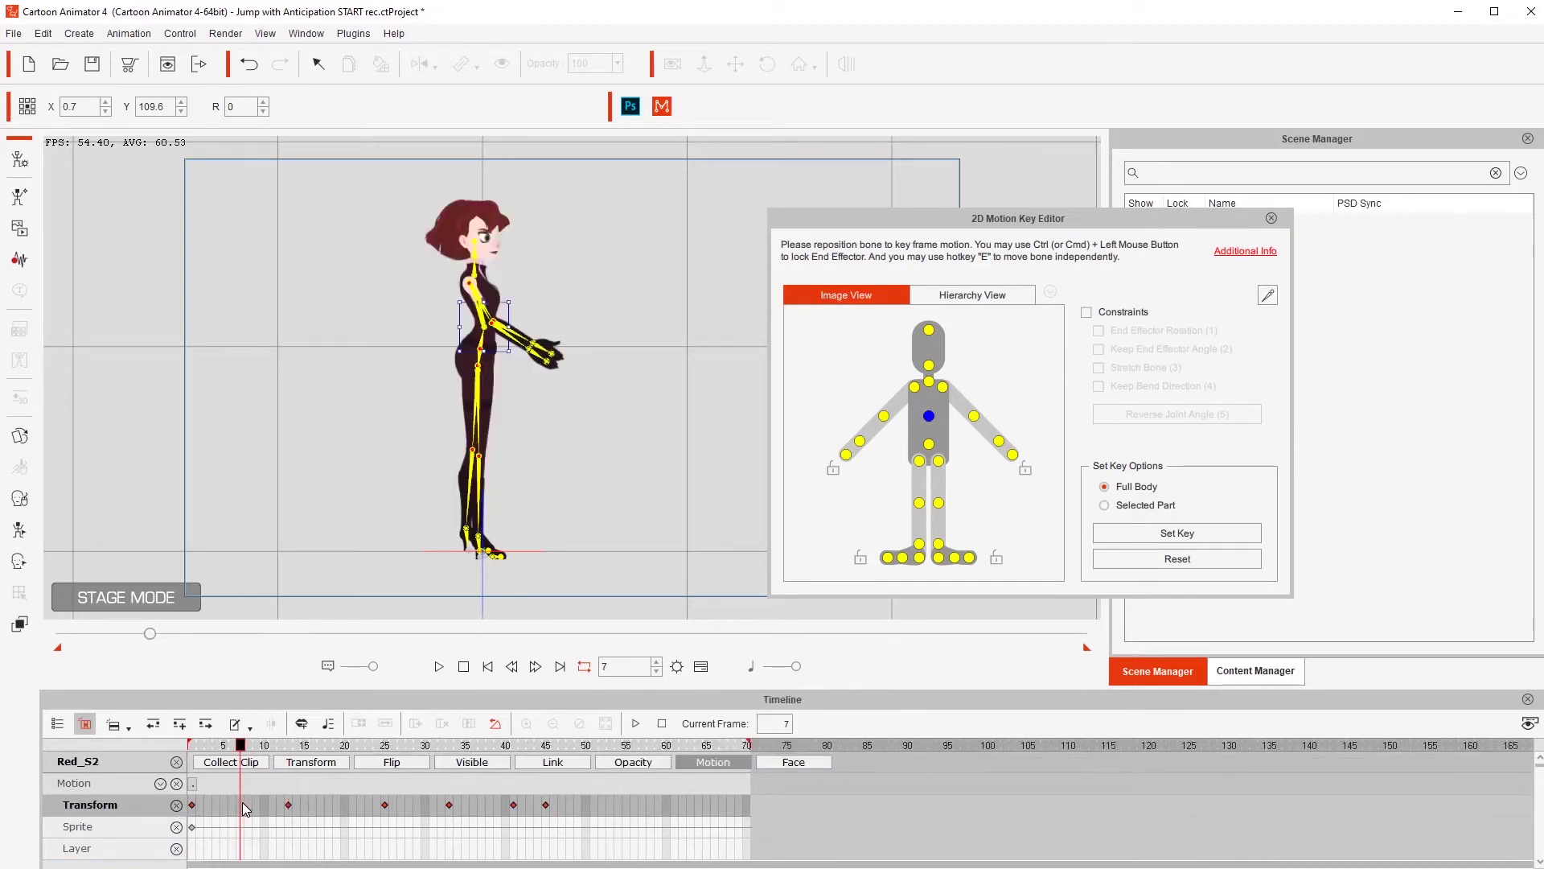
key(ctrl+v)
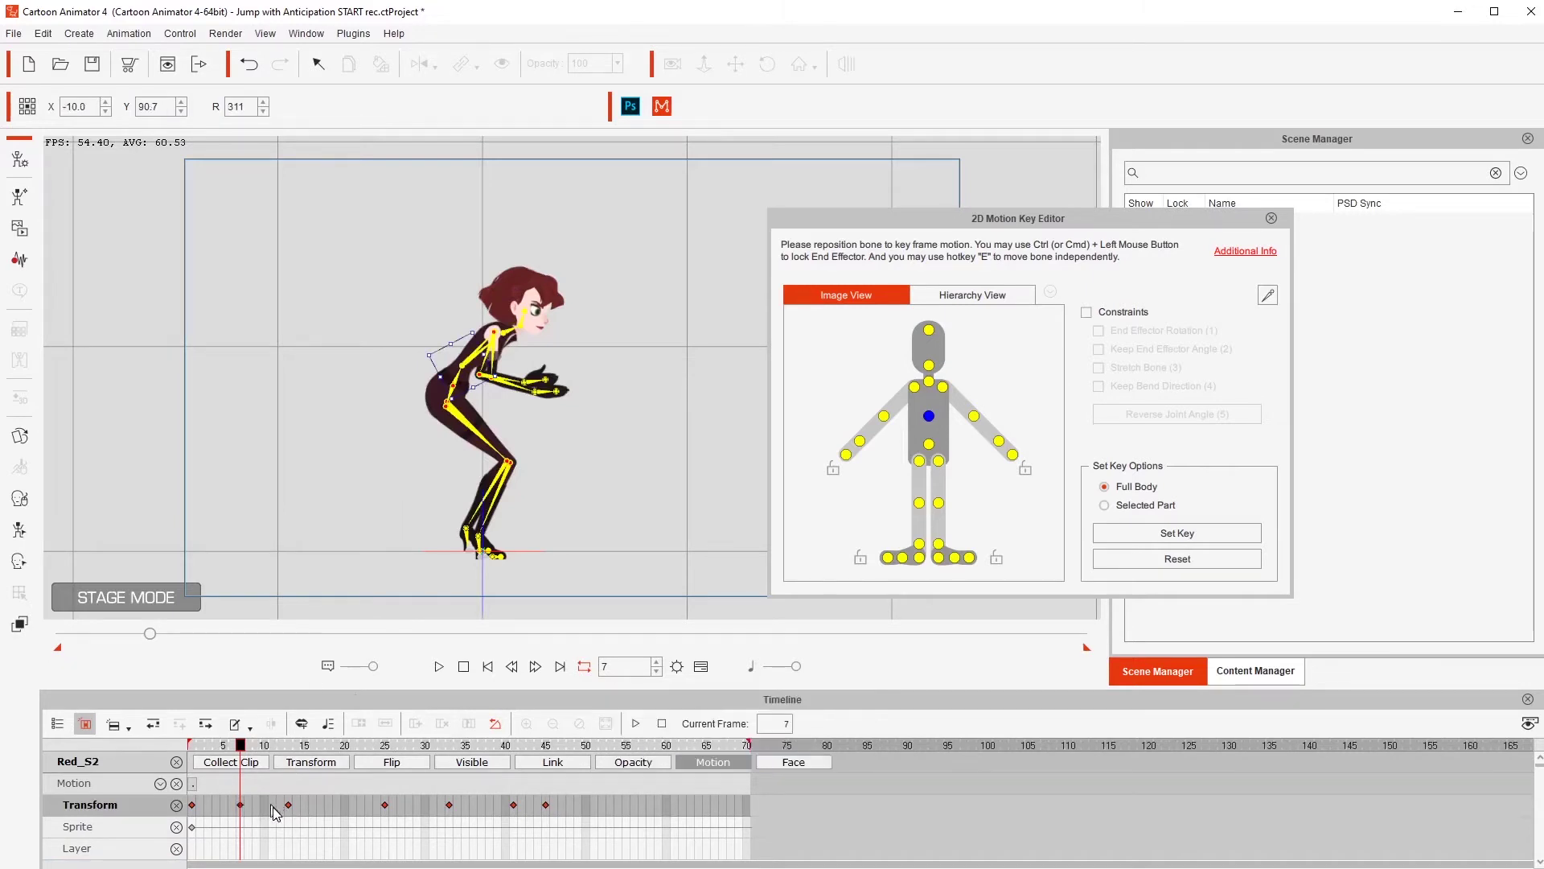
click(194, 807)
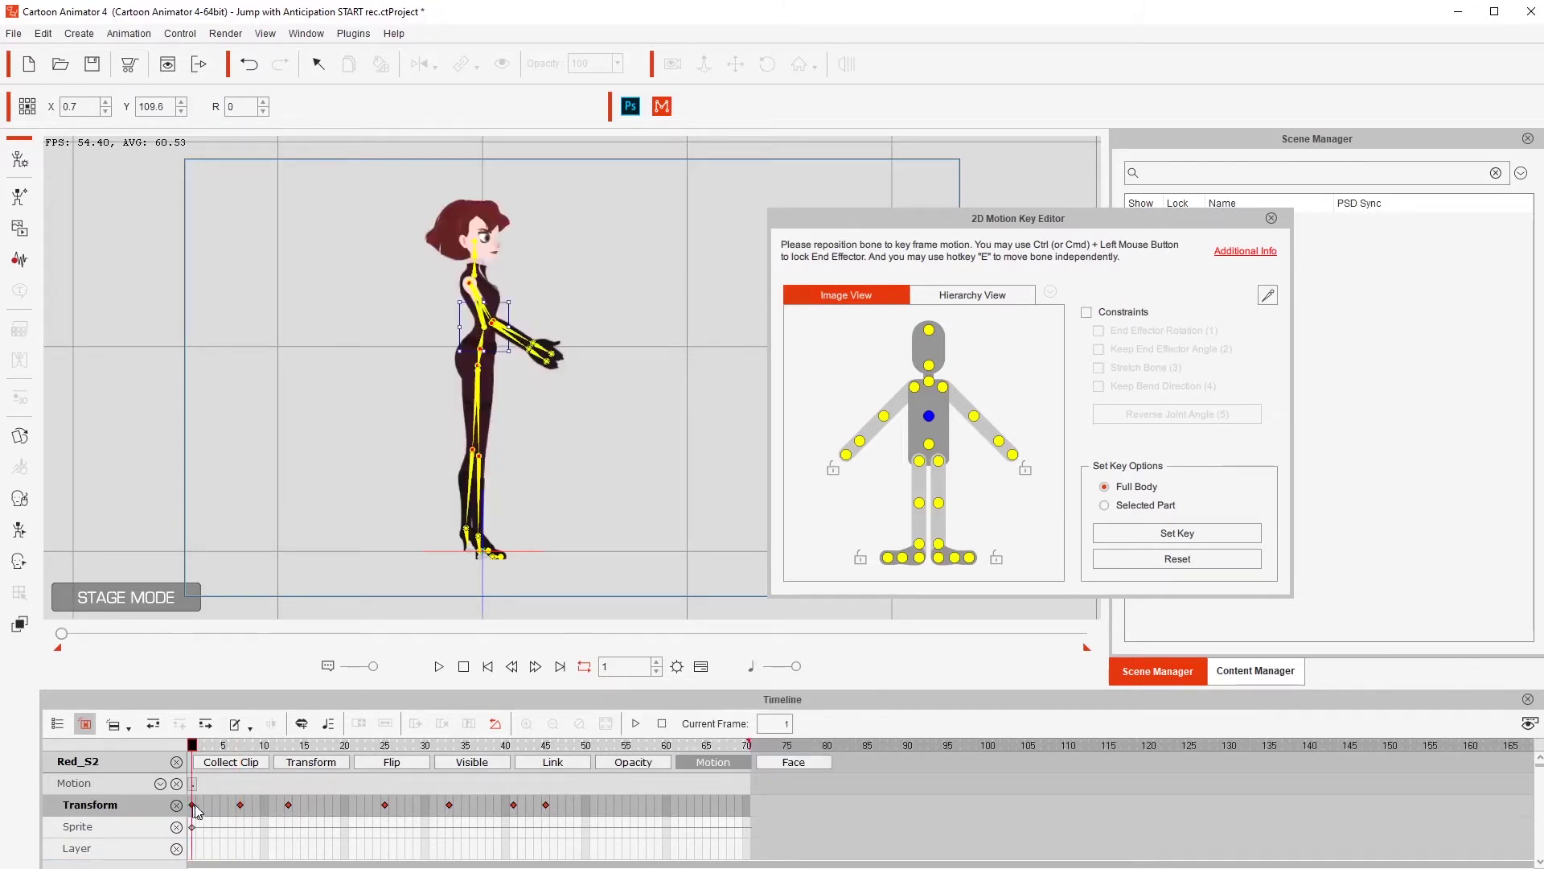
click(240, 806)
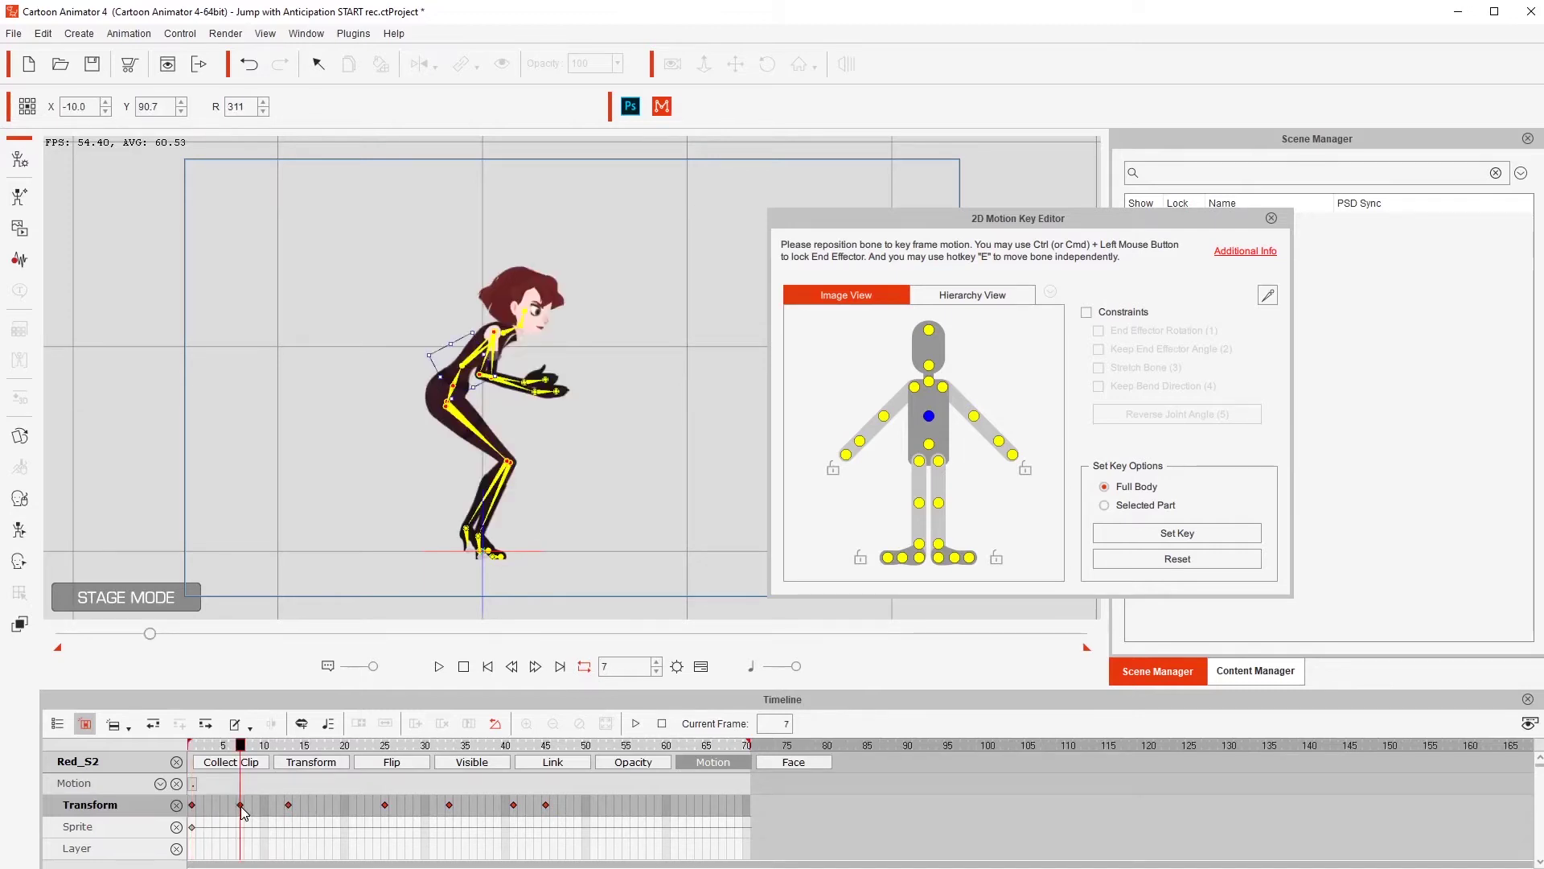
Try raising the hip at frame 7 with Constraints off, and undo each move
click(455, 382)
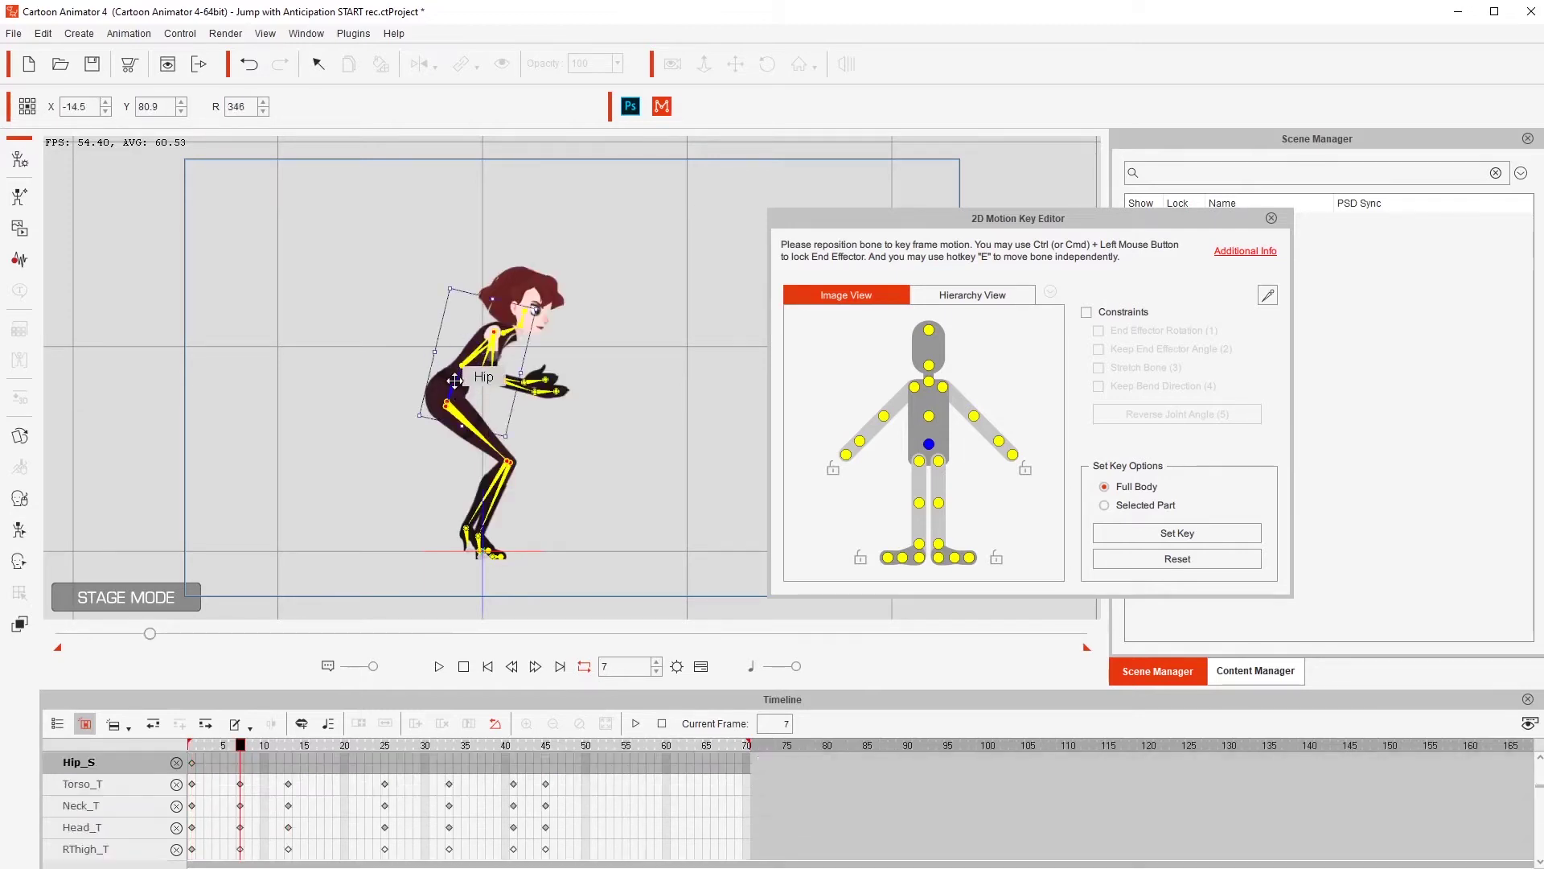
drag(455, 388, 455, 334)
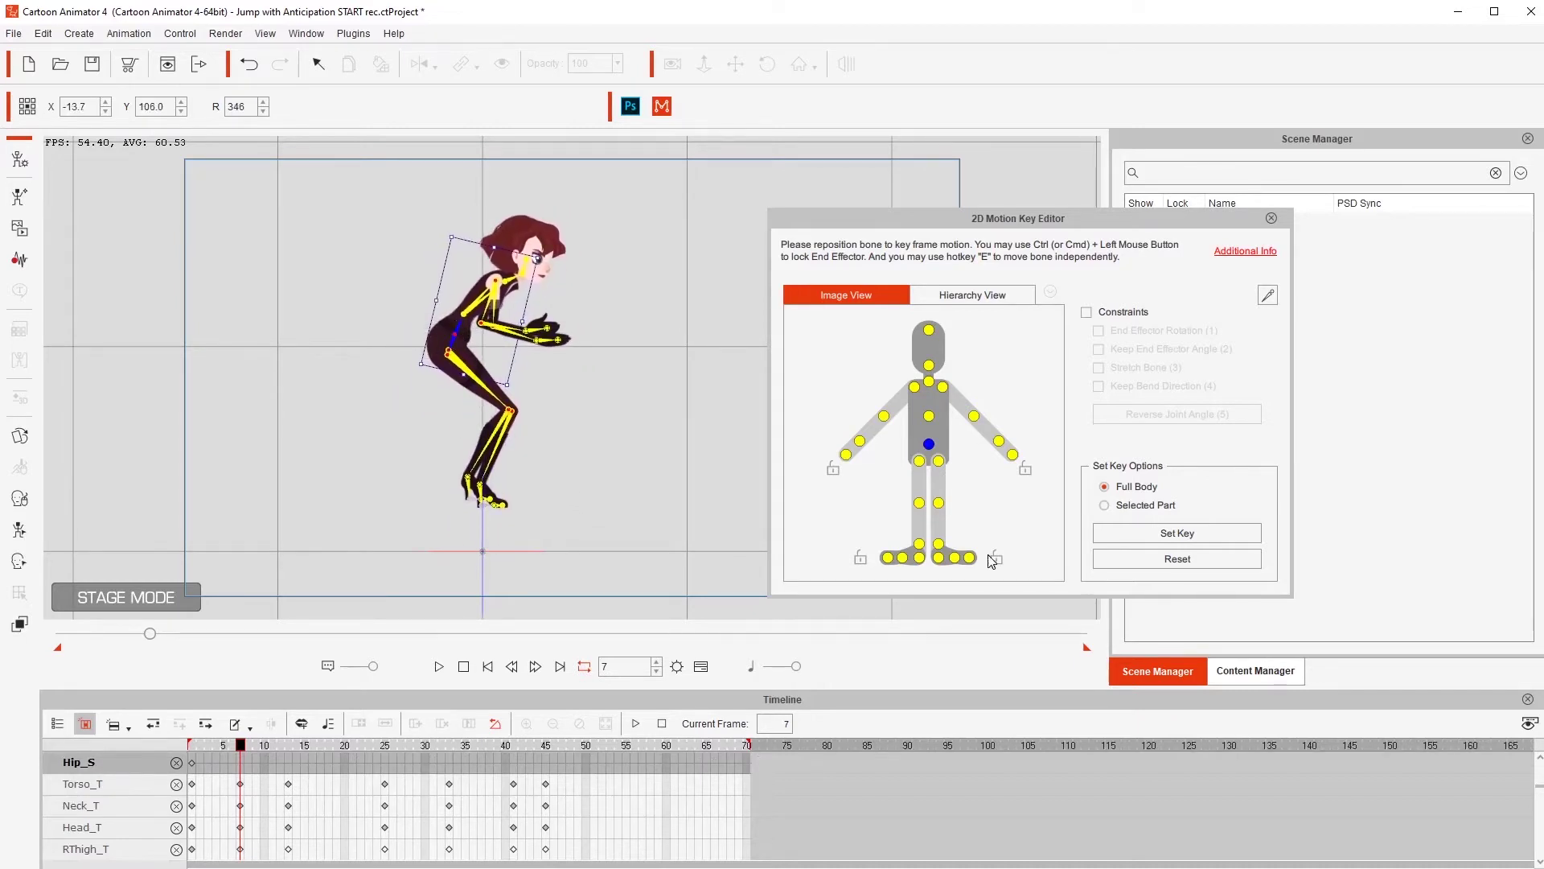
key(ctrl+z)
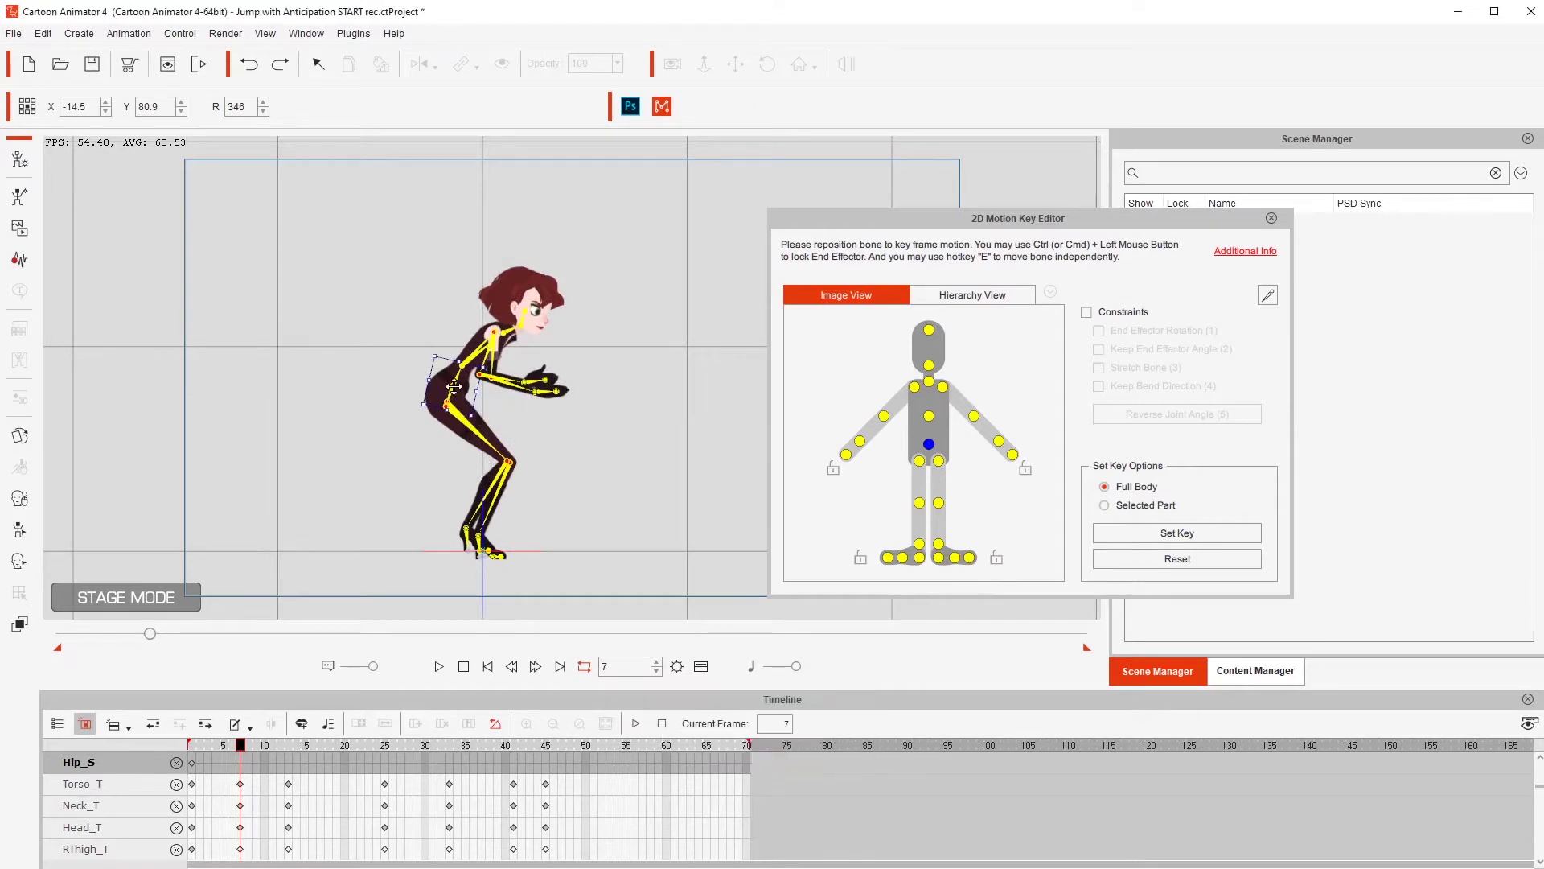
drag(452, 386, 452, 346)
key(ctrl+z)
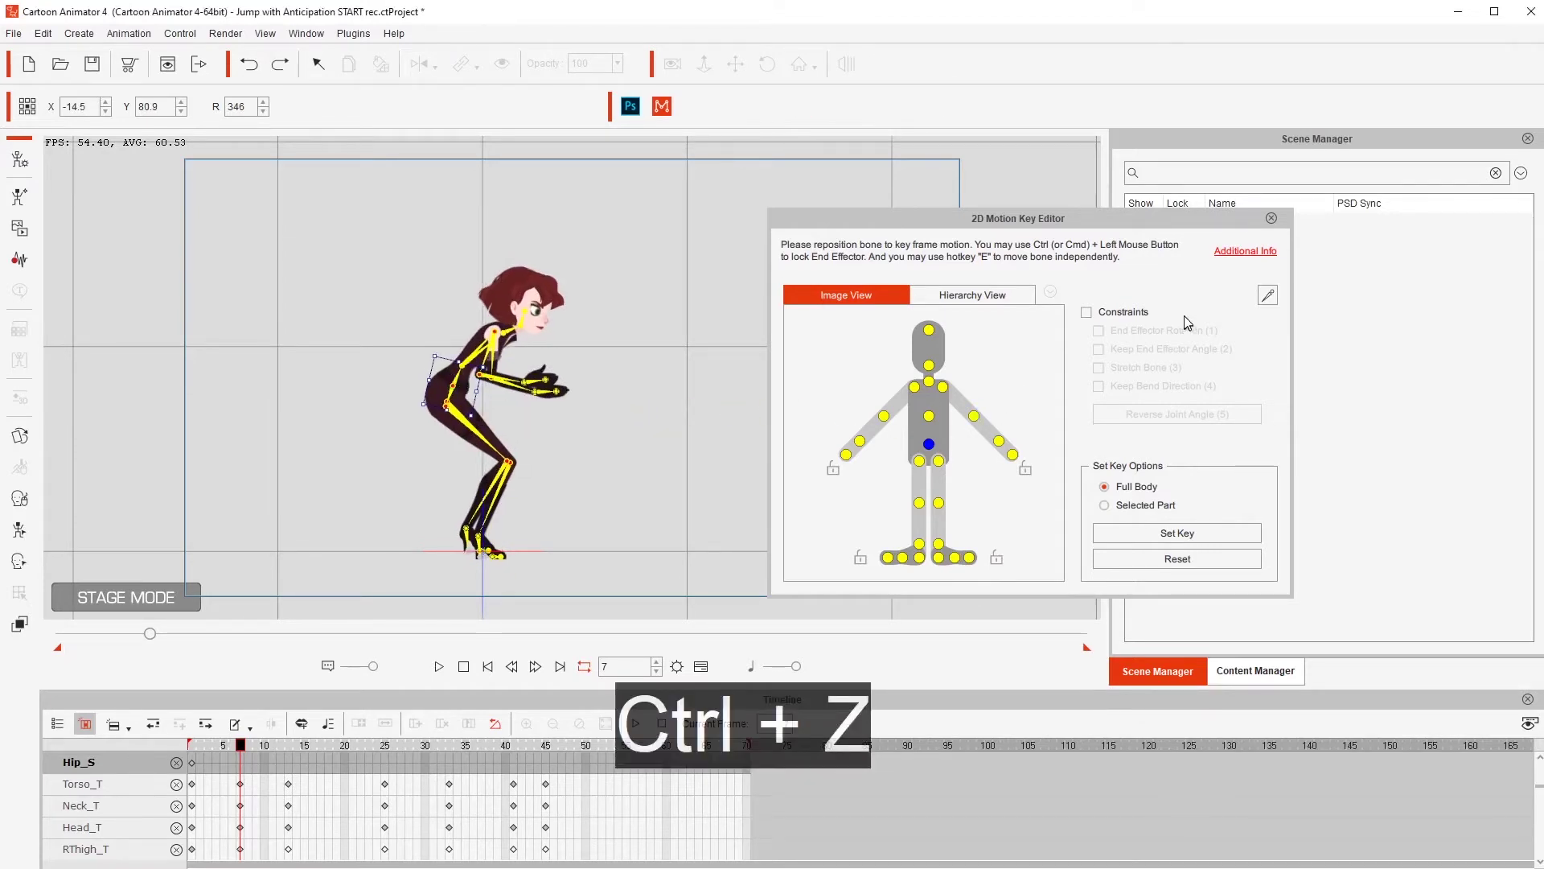
Try raising the hip at frame 7 with Constraints on and again with it off, undoing both moves
click(1122, 315)
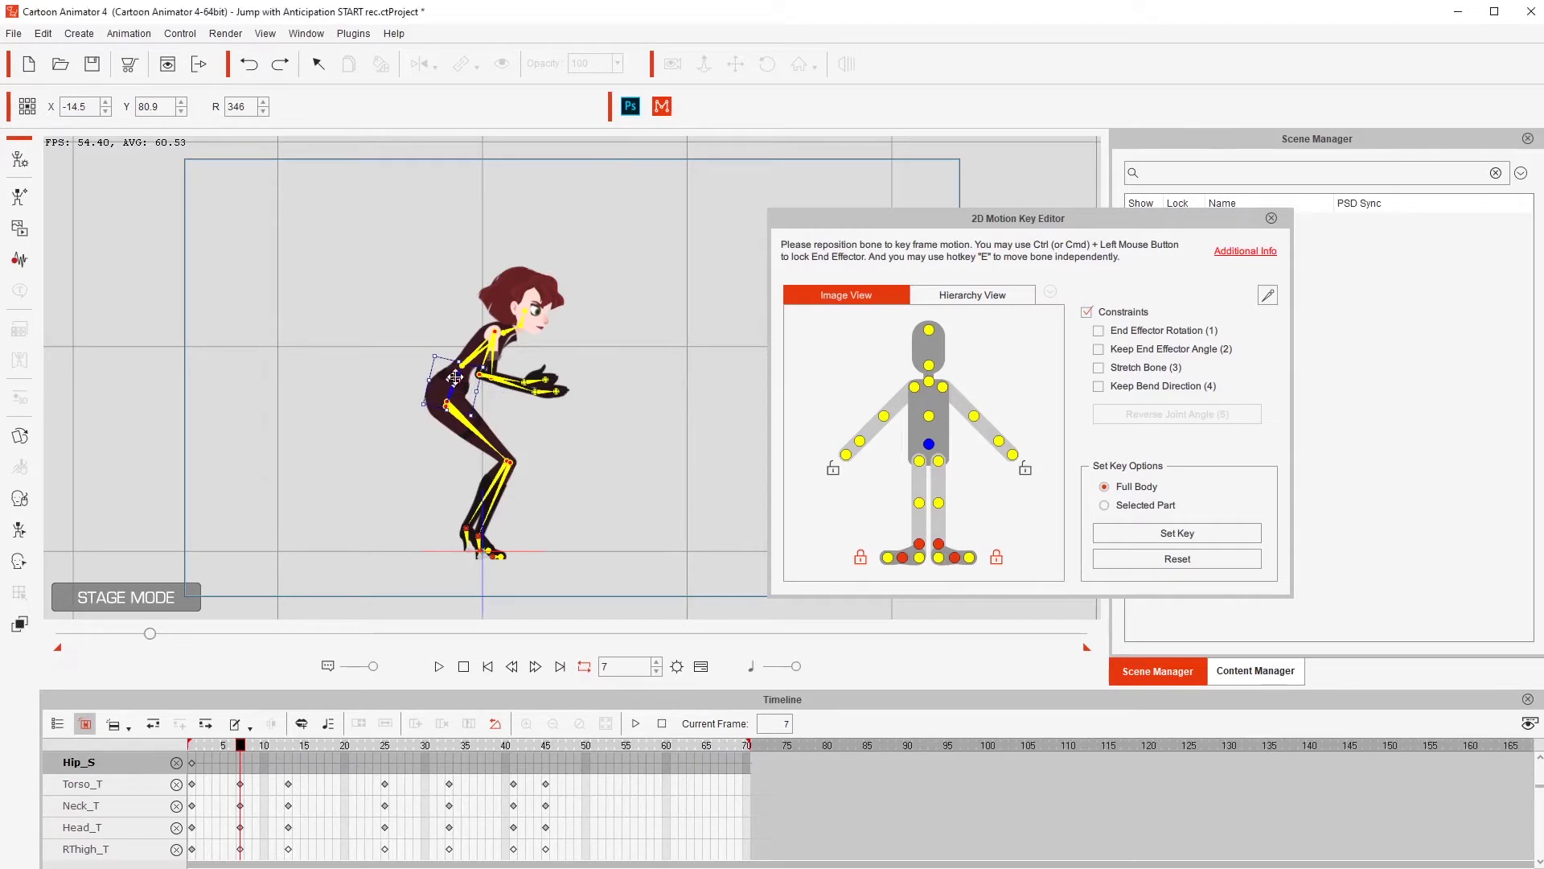
mouse_move(451, 385)
mouse_down()
mouse_move(441, 364)
mouse_move(456, 371)
mouse_up()
key(ctrl+z)
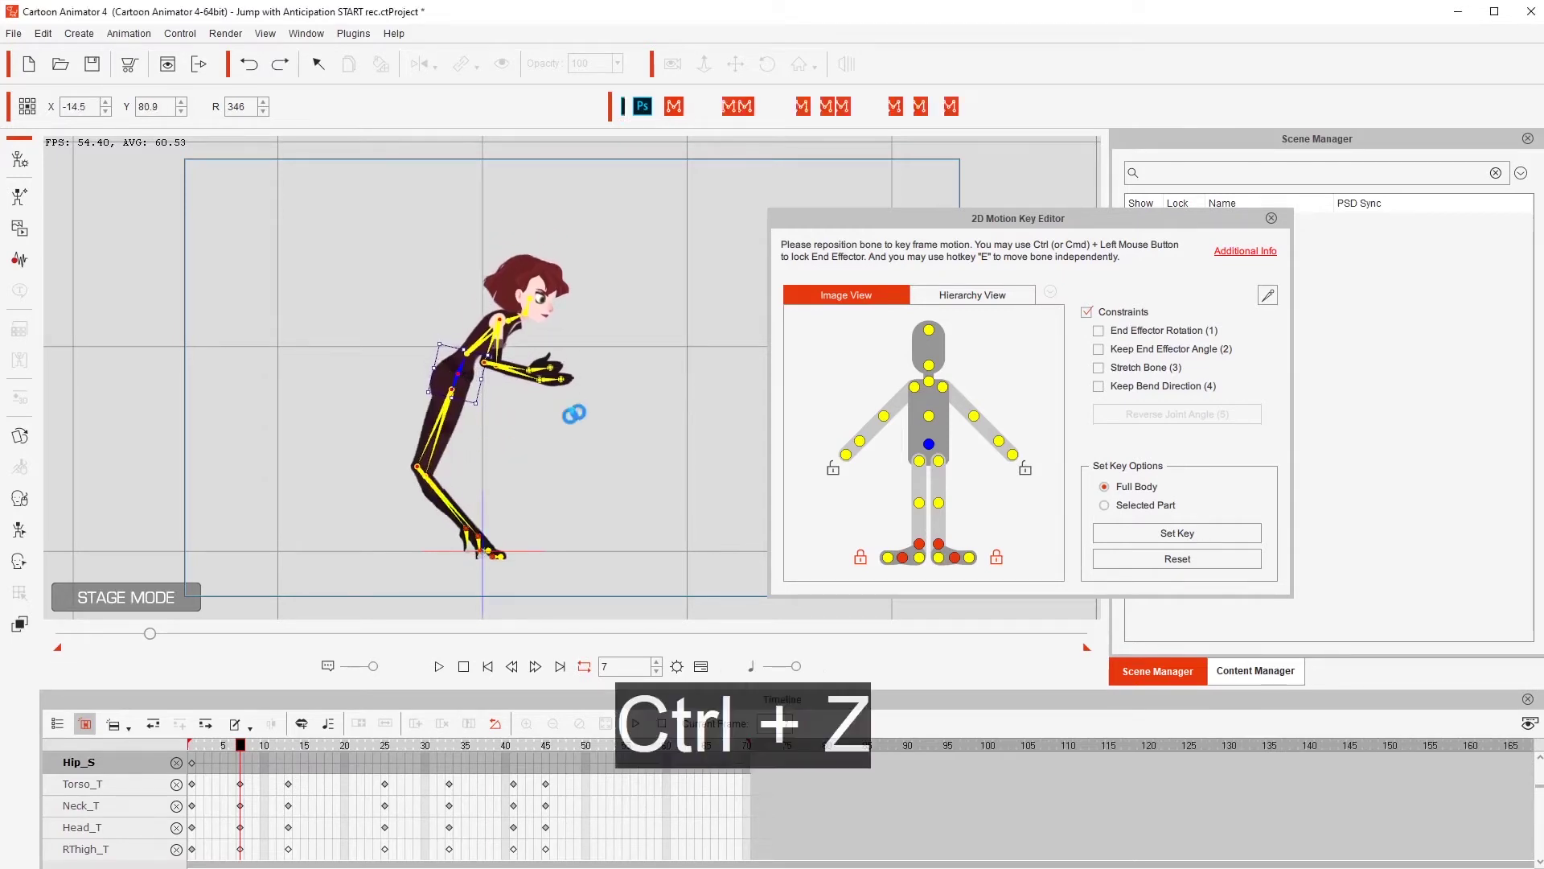
click(1124, 316)
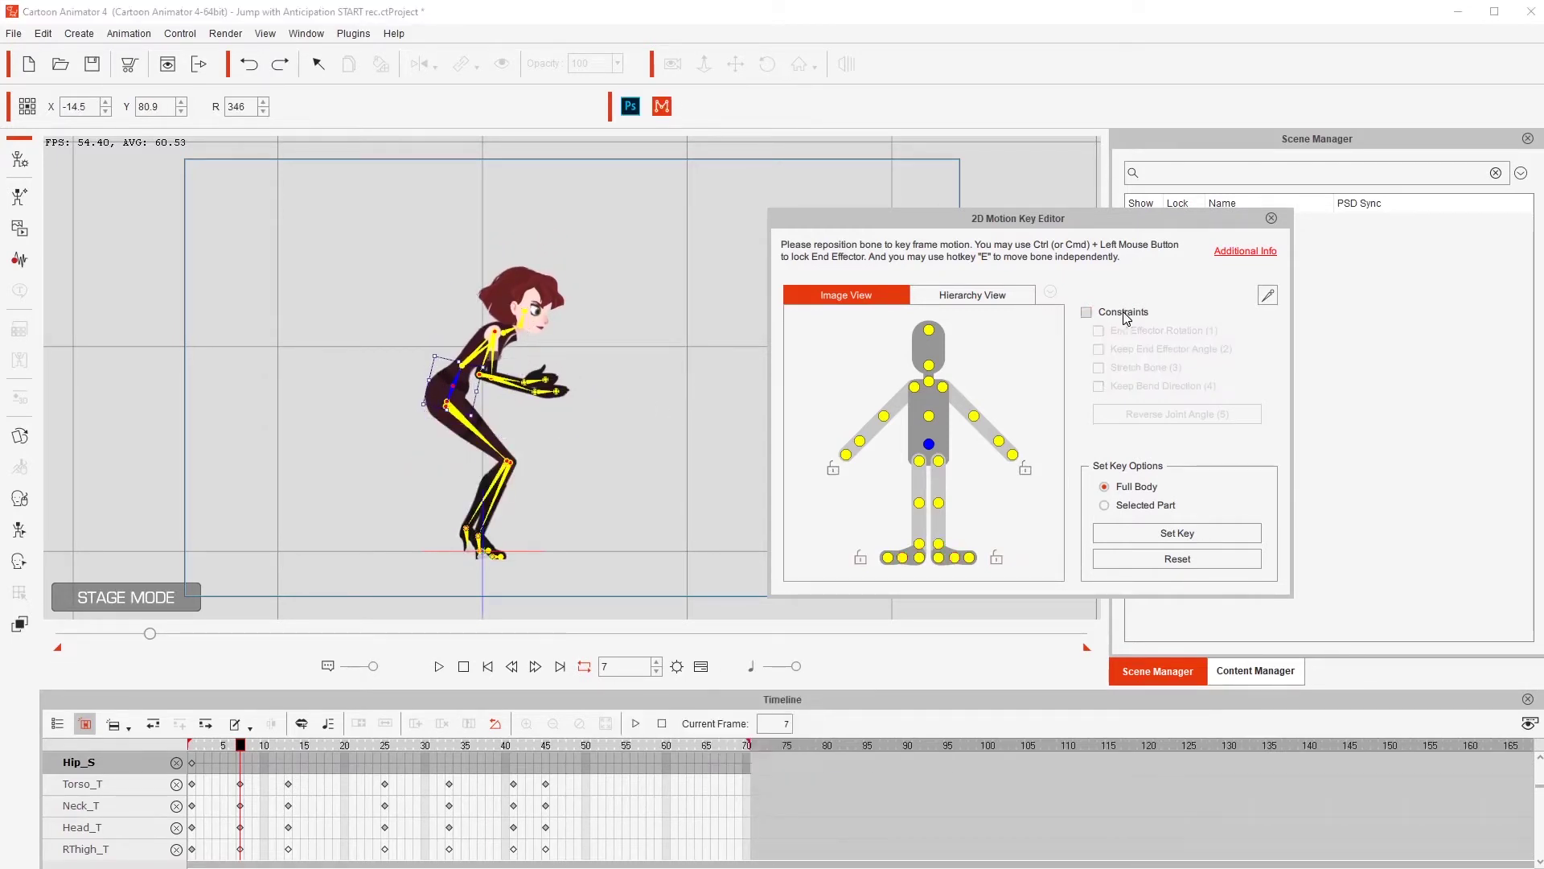
drag(458, 385, 461, 335)
key(ctrl+z)
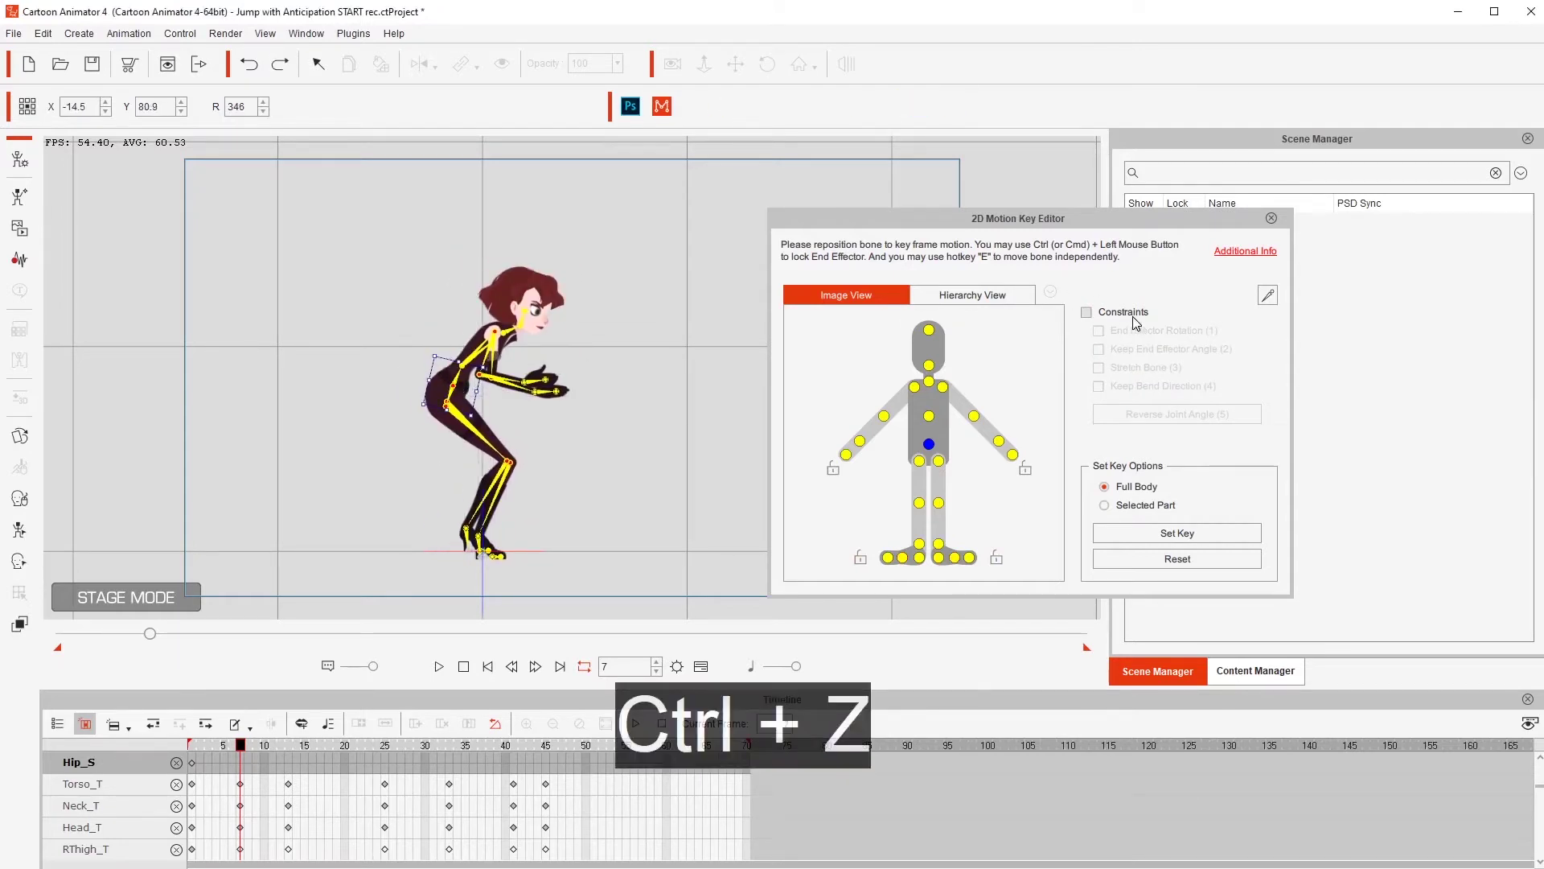
Raise the hip at frame 7 slightly and shift it forward, to about X -11.9, Y 85.3
click(1134, 315)
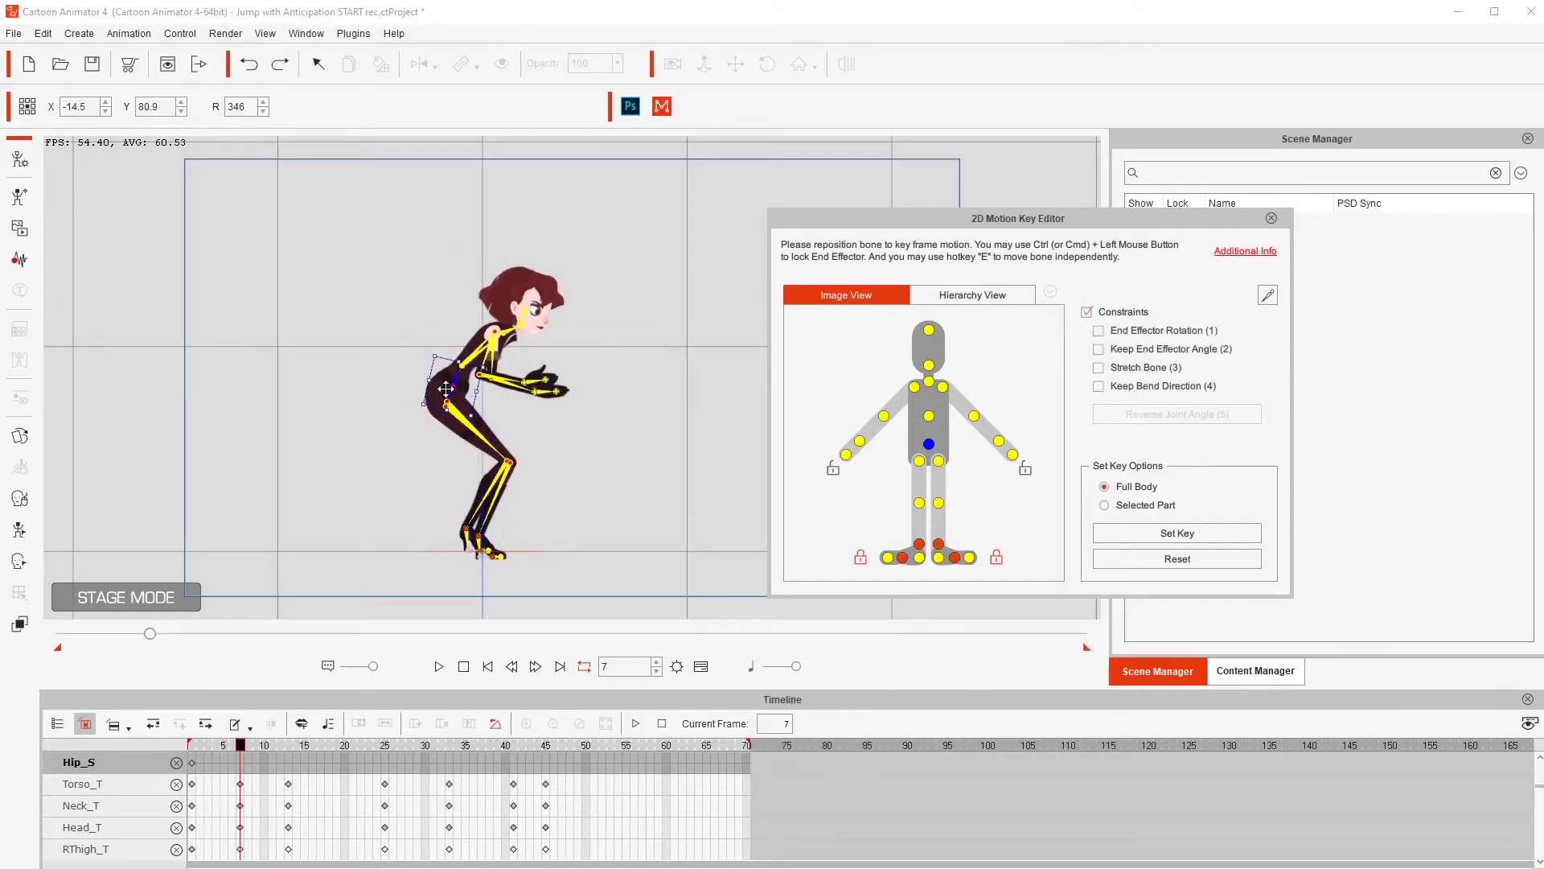
drag(445, 388, 473, 341)
key(BackSpace)
mouse_move(240, 744)
mouse_down()
mouse_move(158, 733)
mouse_move(329, 745)
mouse_move(196, 756)
mouse_move(315, 765)
mouse_move(239, 764)
mouse_up()
key(alt+p)
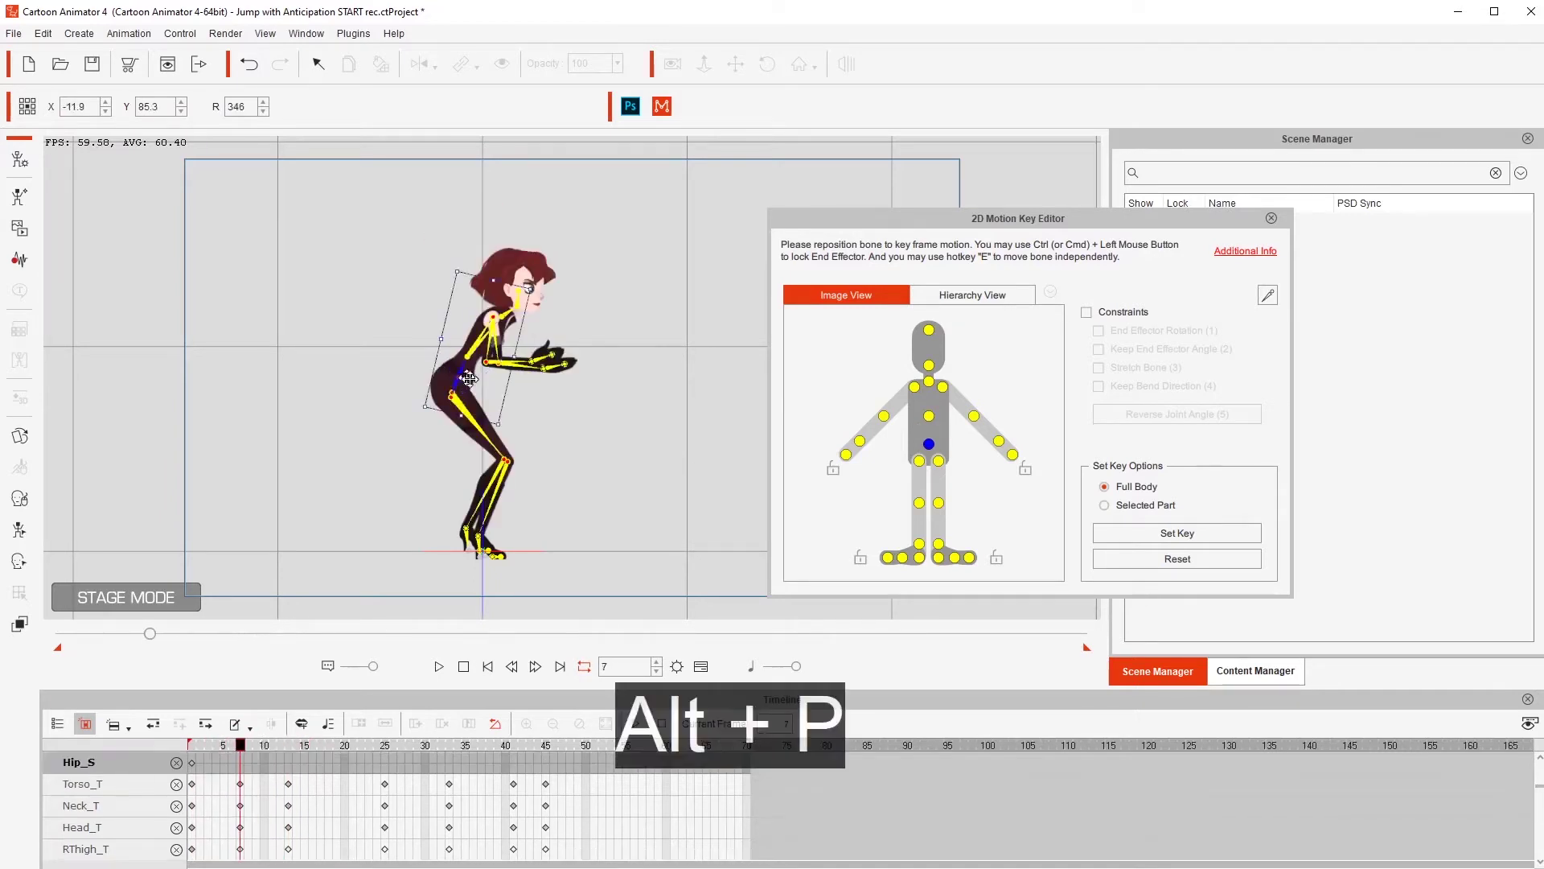
Refine the upper body at frame 7, and rotate the right hand slightly downward
click(1086, 312)
drag(477, 313, 488, 319)
mouse_move(240, 746)
mouse_down()
mouse_move(191, 745)
mouse_move(239, 746)
mouse_up()
drag(478, 313, 489, 318)
click(515, 366)
click(579, 334)
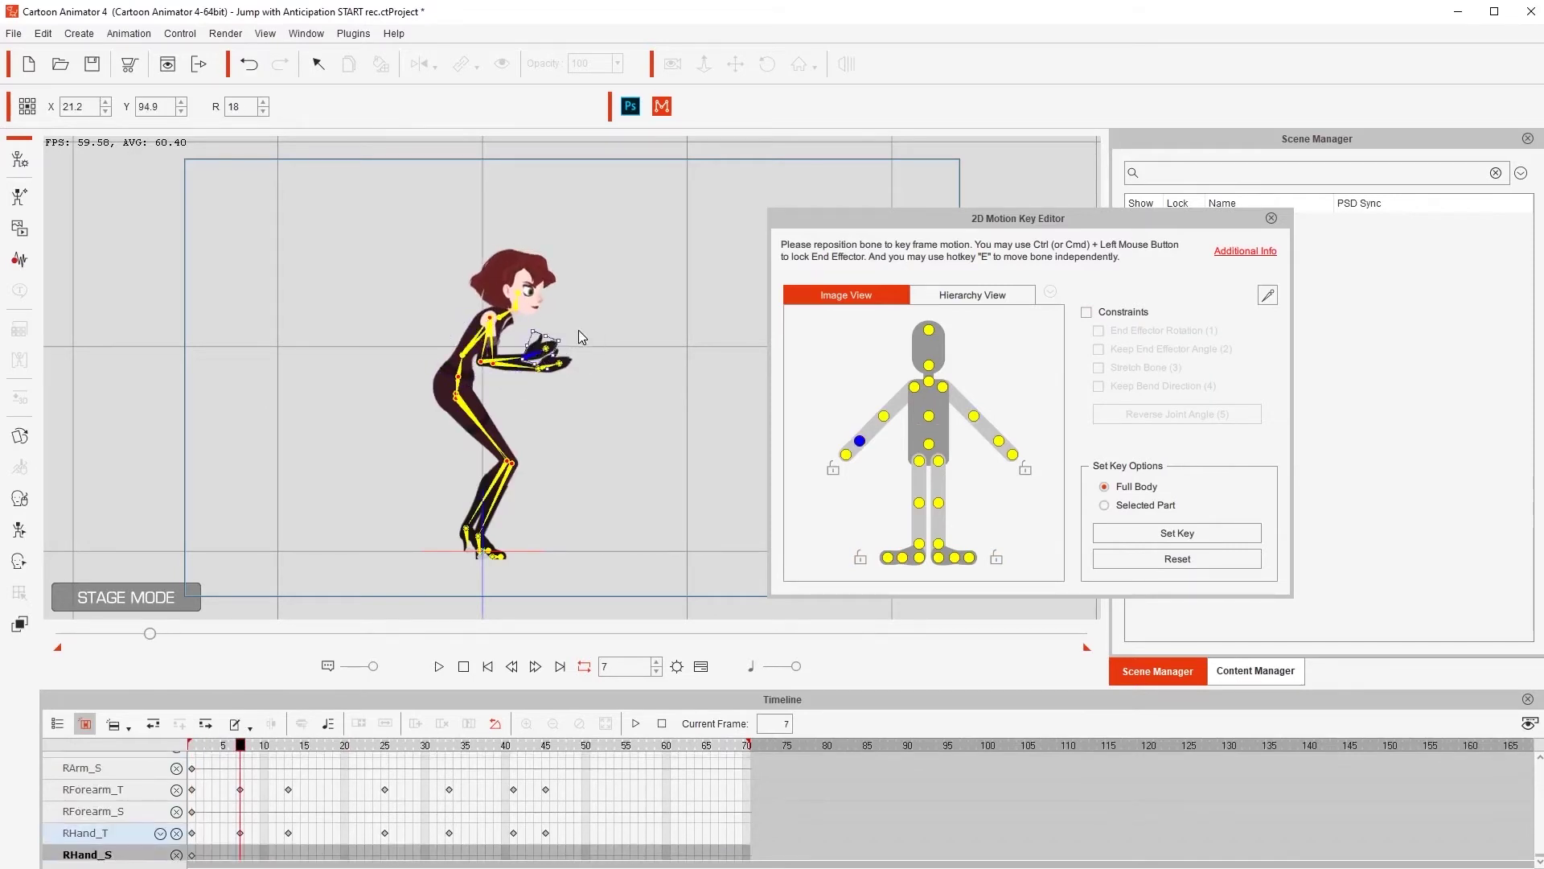
drag(579, 333, 585, 372)
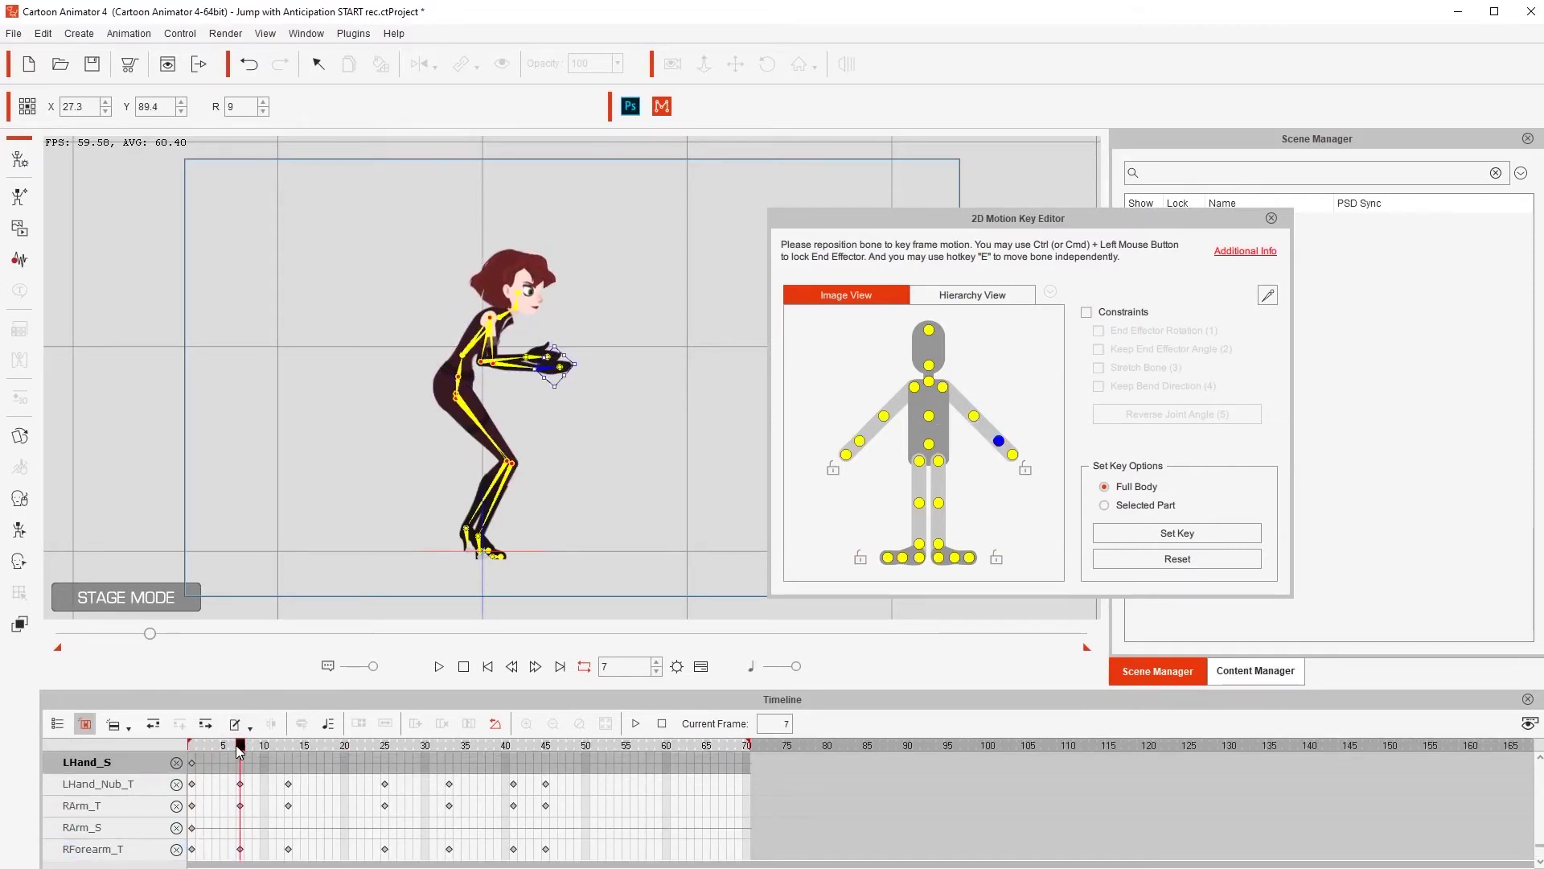
Scrub from frame 7 past frame 13 and back to check the new breakdown pose
drag(239, 746, 309, 746)
click(240, 745)
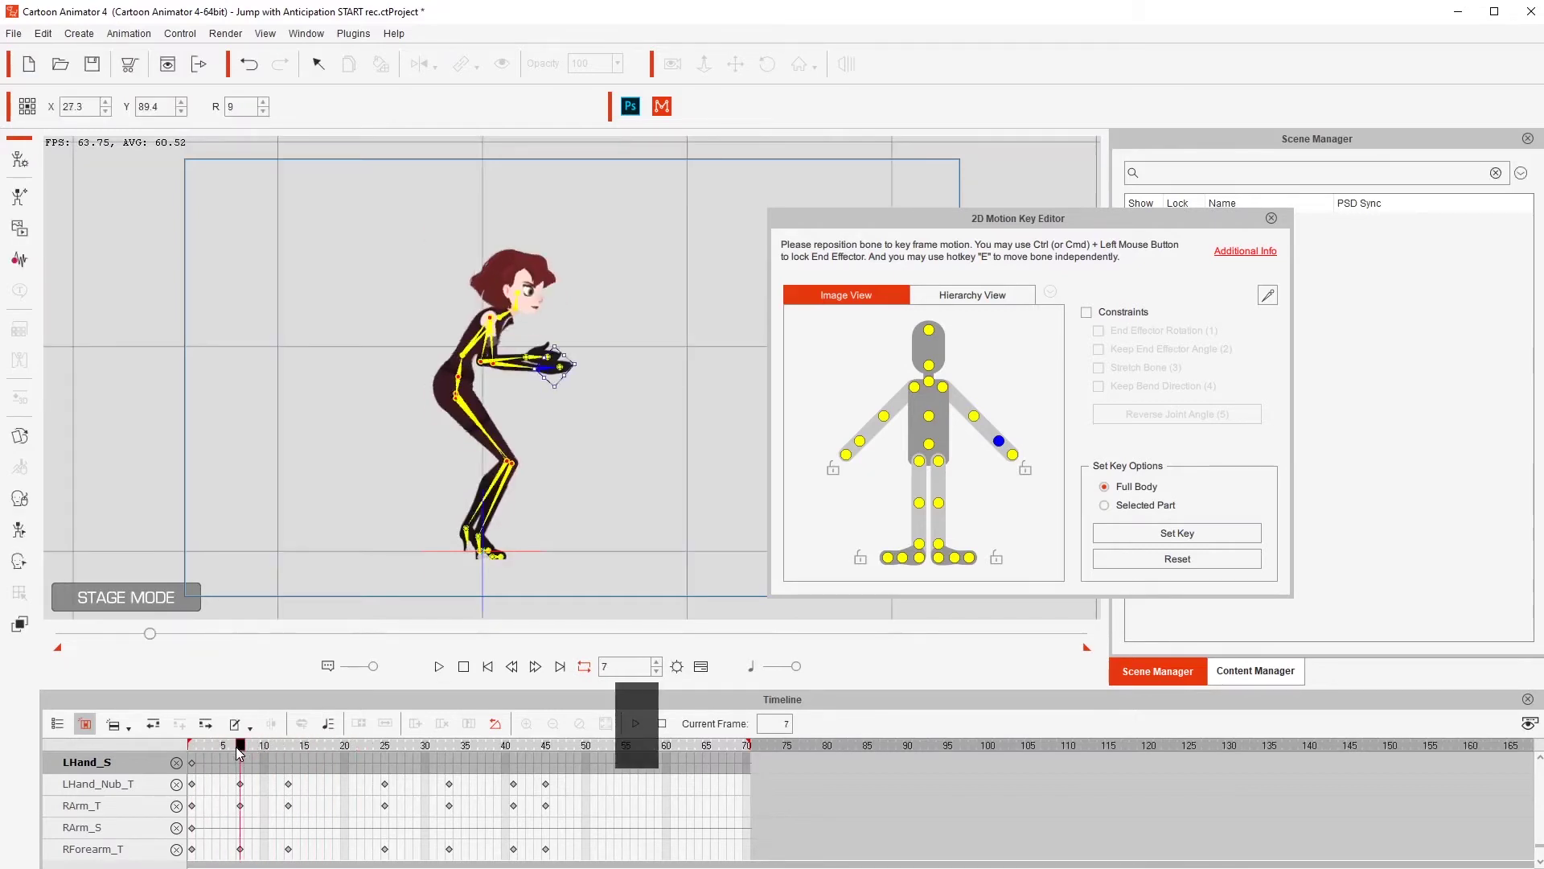
scroll(267, 772, up, 5)
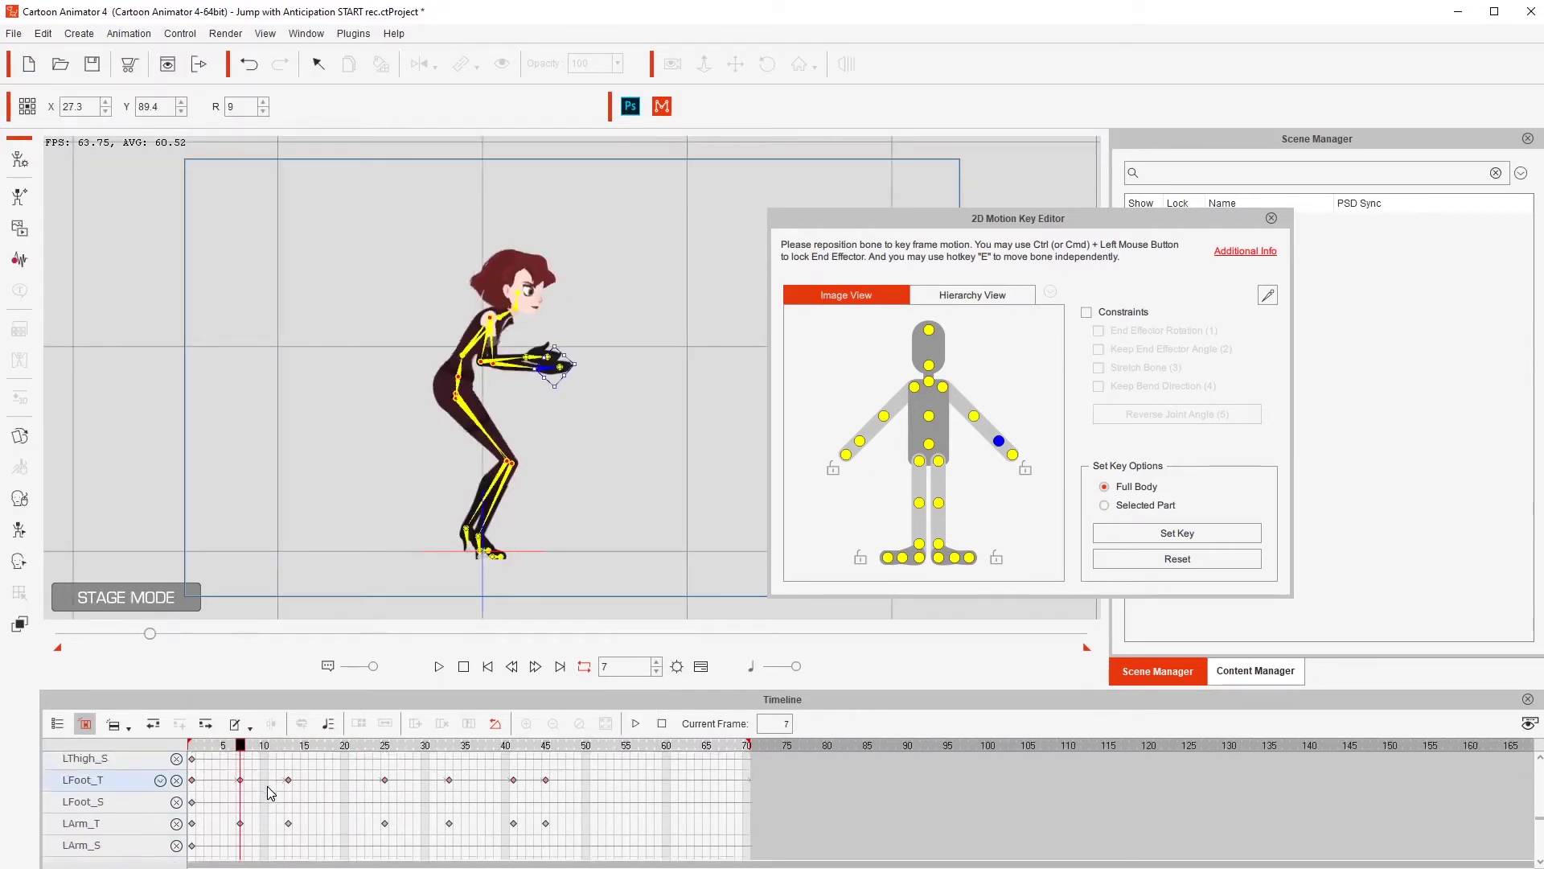
Shift the hip forward and down at frame 19 with Constraints on, to about X -12.1, Y 76.6
scroll(269, 792, up, 10)
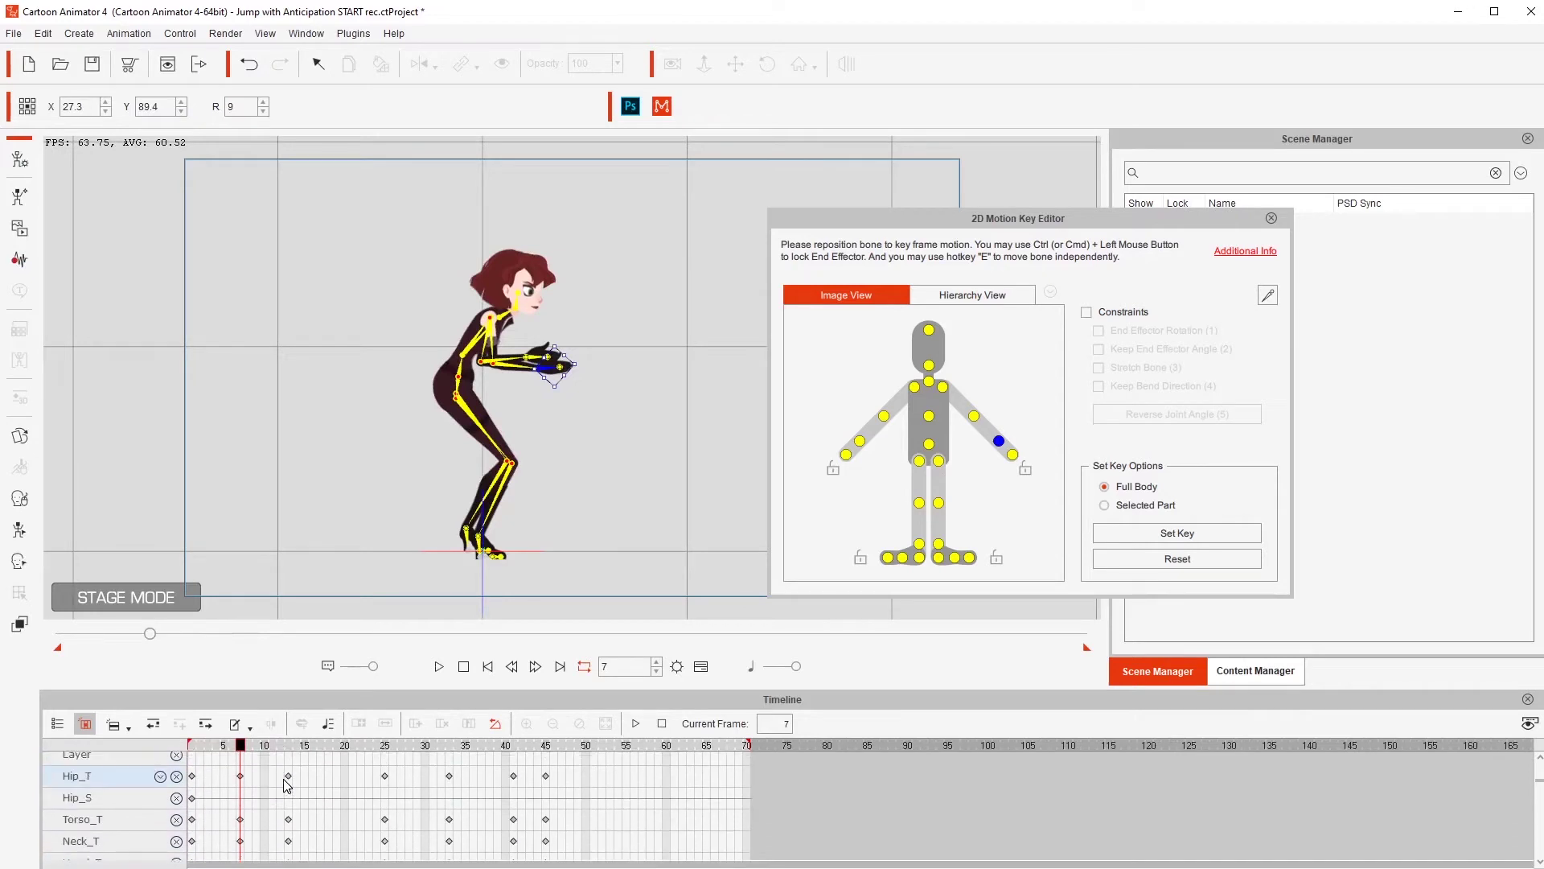
scroll(285, 778, up, 4)
mouse_move(292, 750)
mouse_down()
mouse_move(160, 754)
mouse_move(320, 750)
mouse_move(192, 756)
mouse_move(308, 759)
mouse_move(192, 755)
mouse_move(289, 768)
mouse_up()
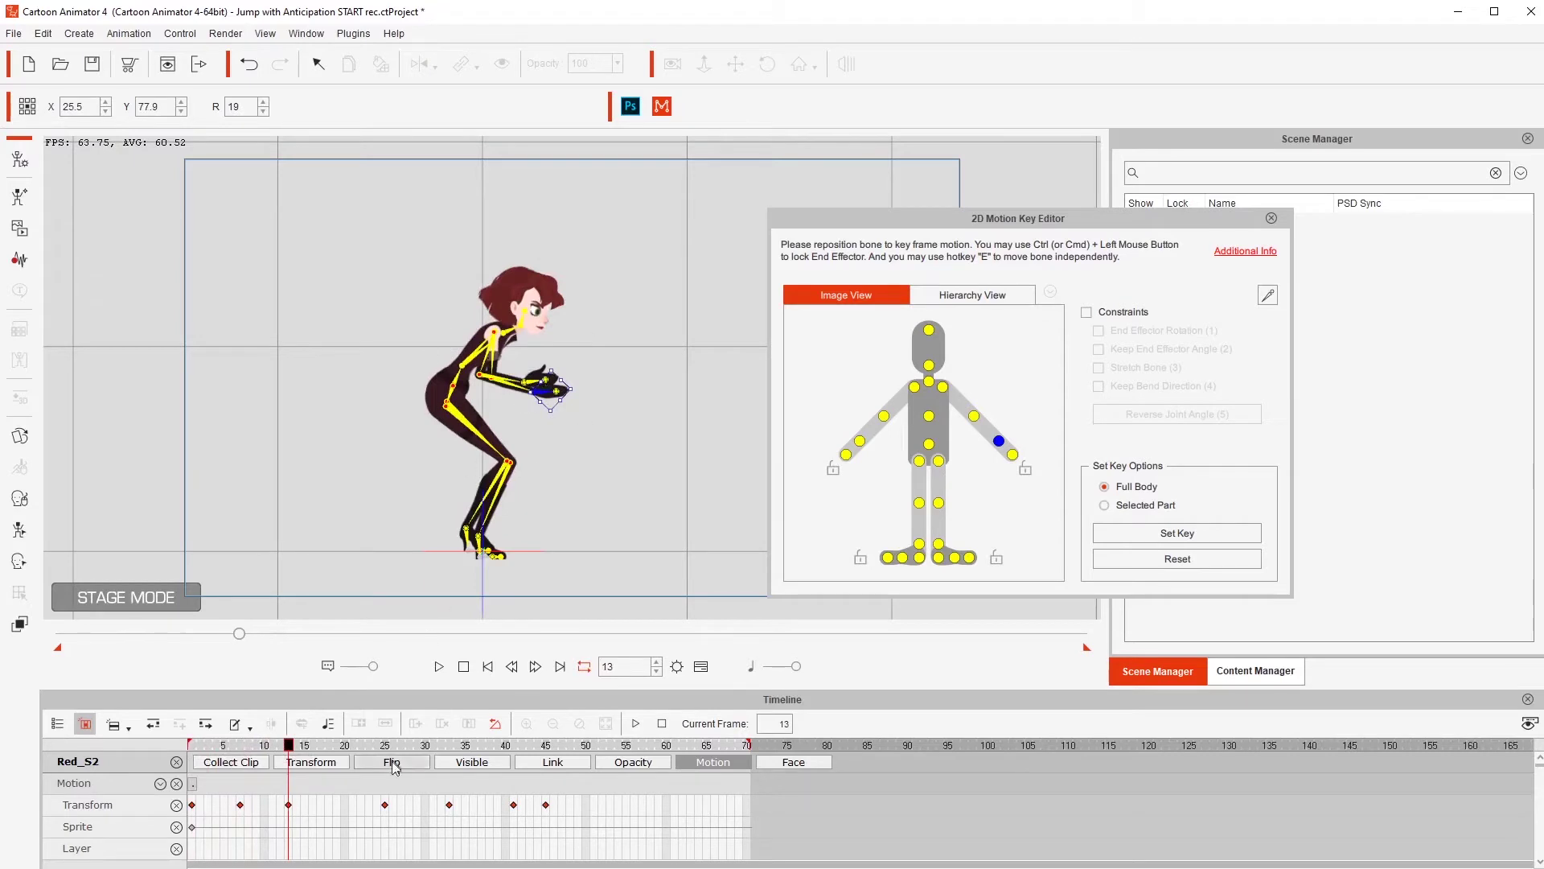
drag(288, 754, 337, 750)
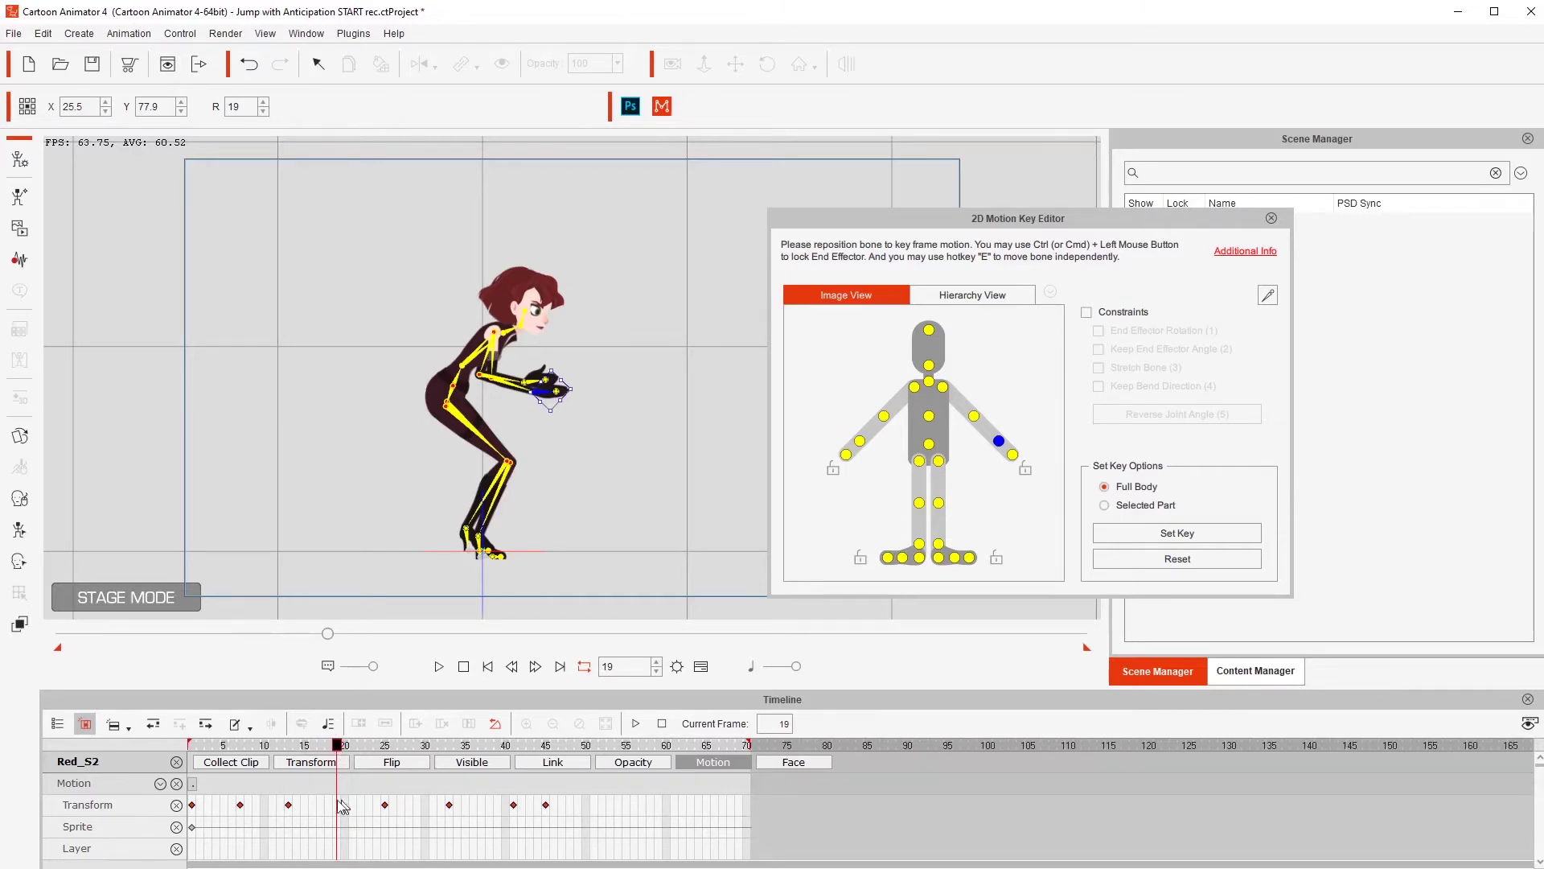
key(ctrl)
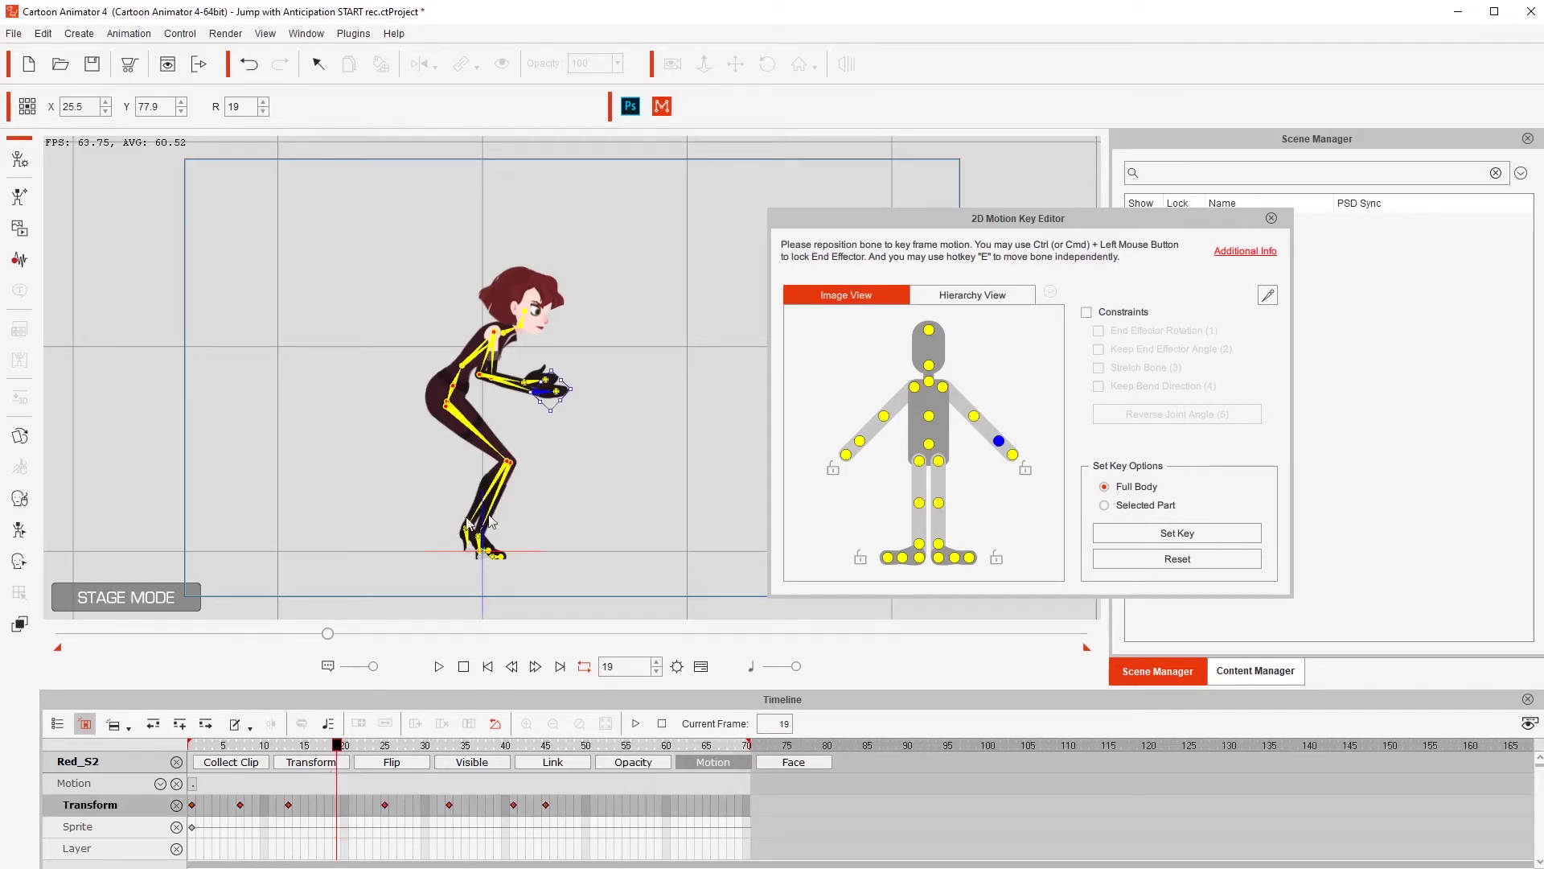
click(461, 394)
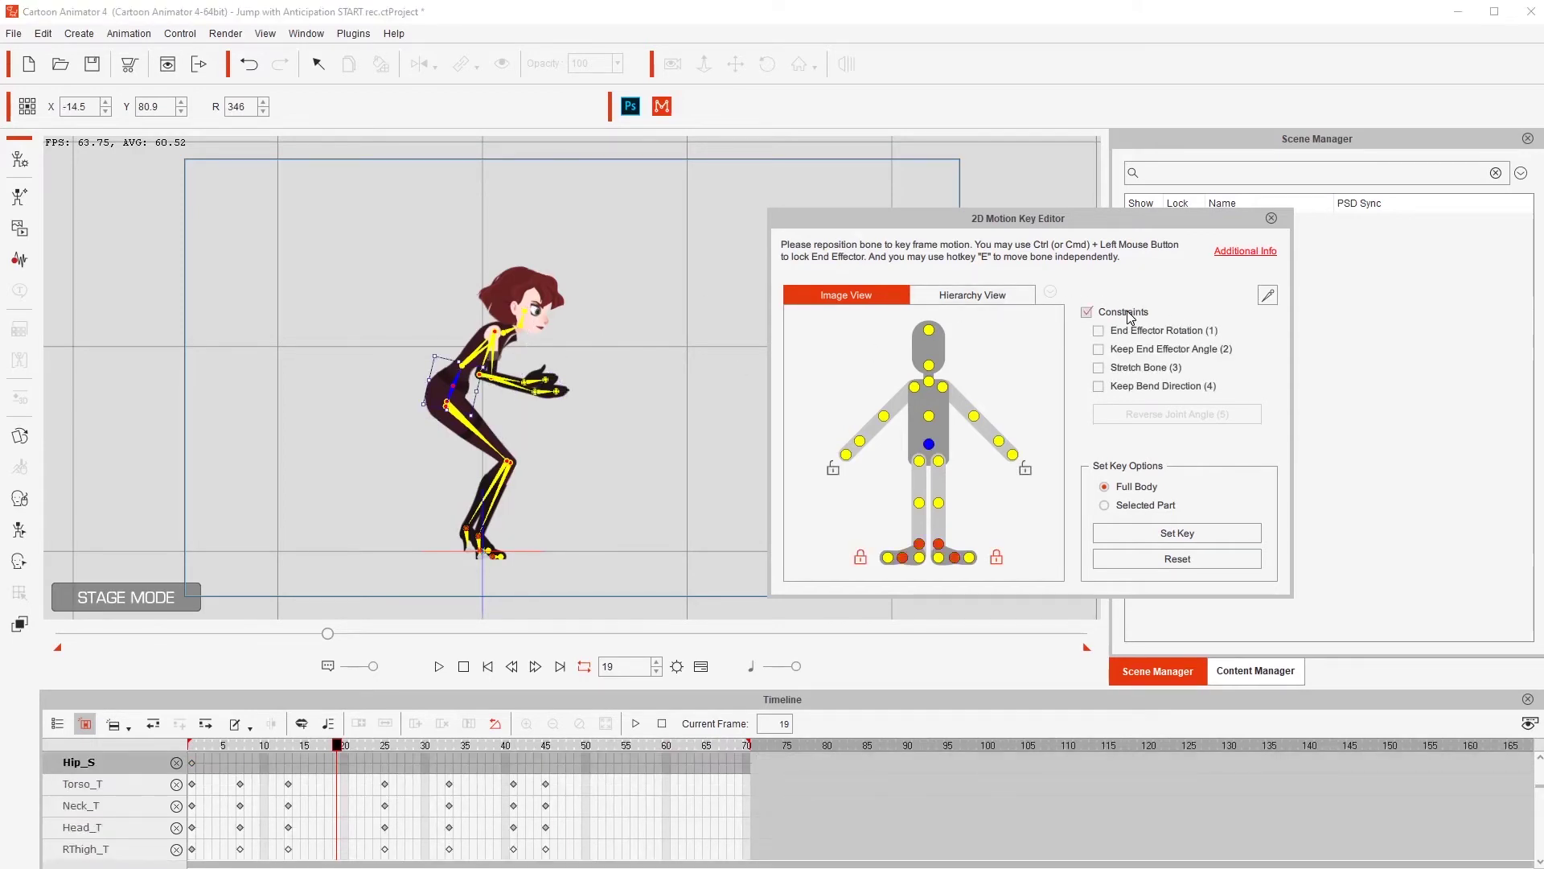
drag(463, 385, 473, 389)
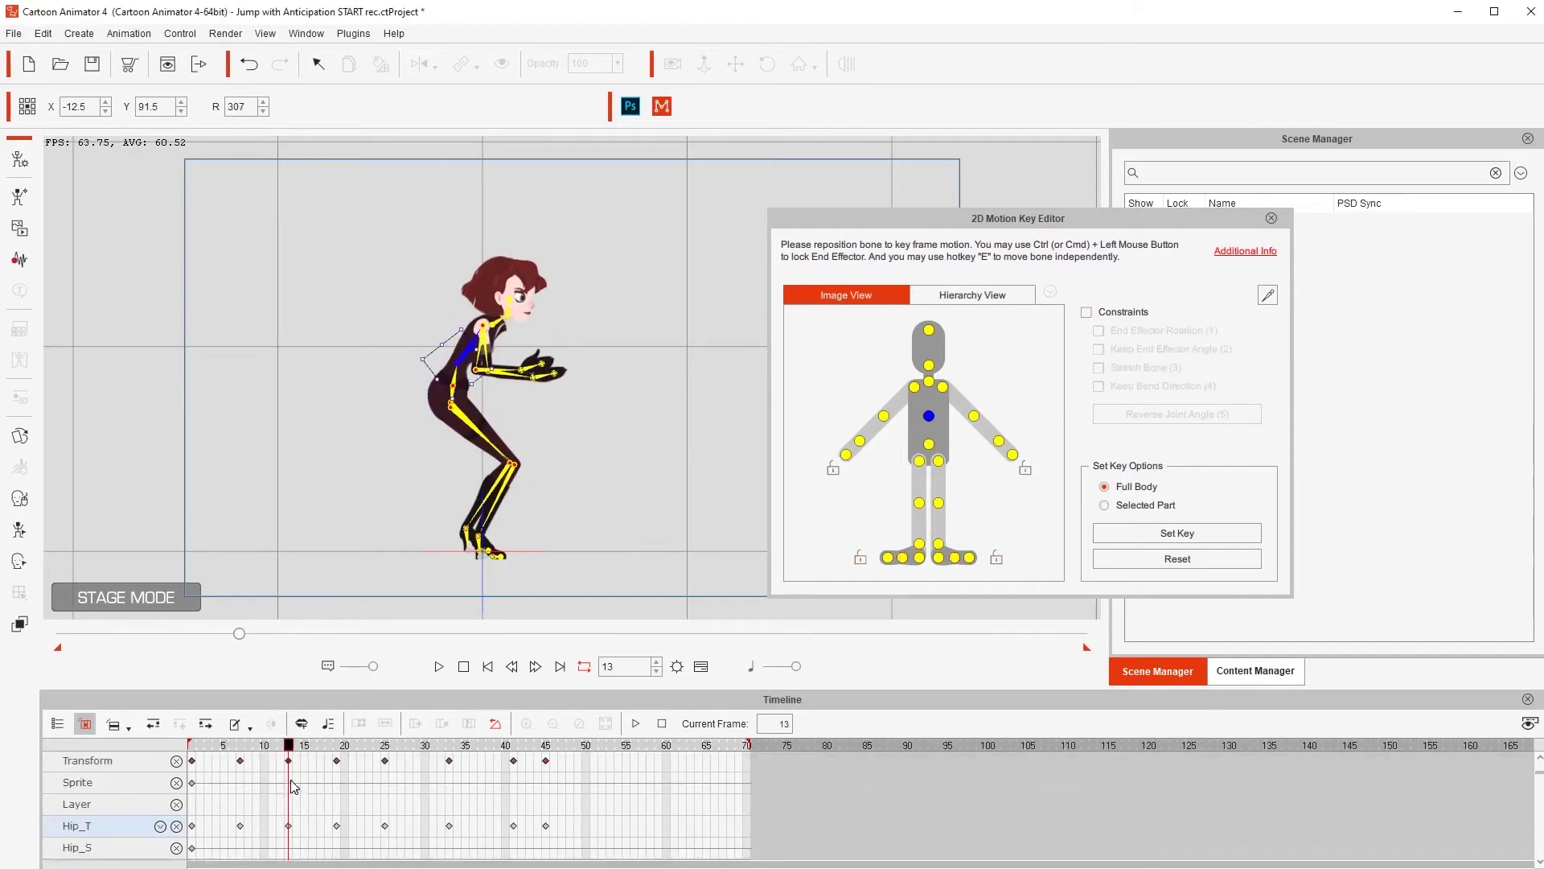
key(Escape)
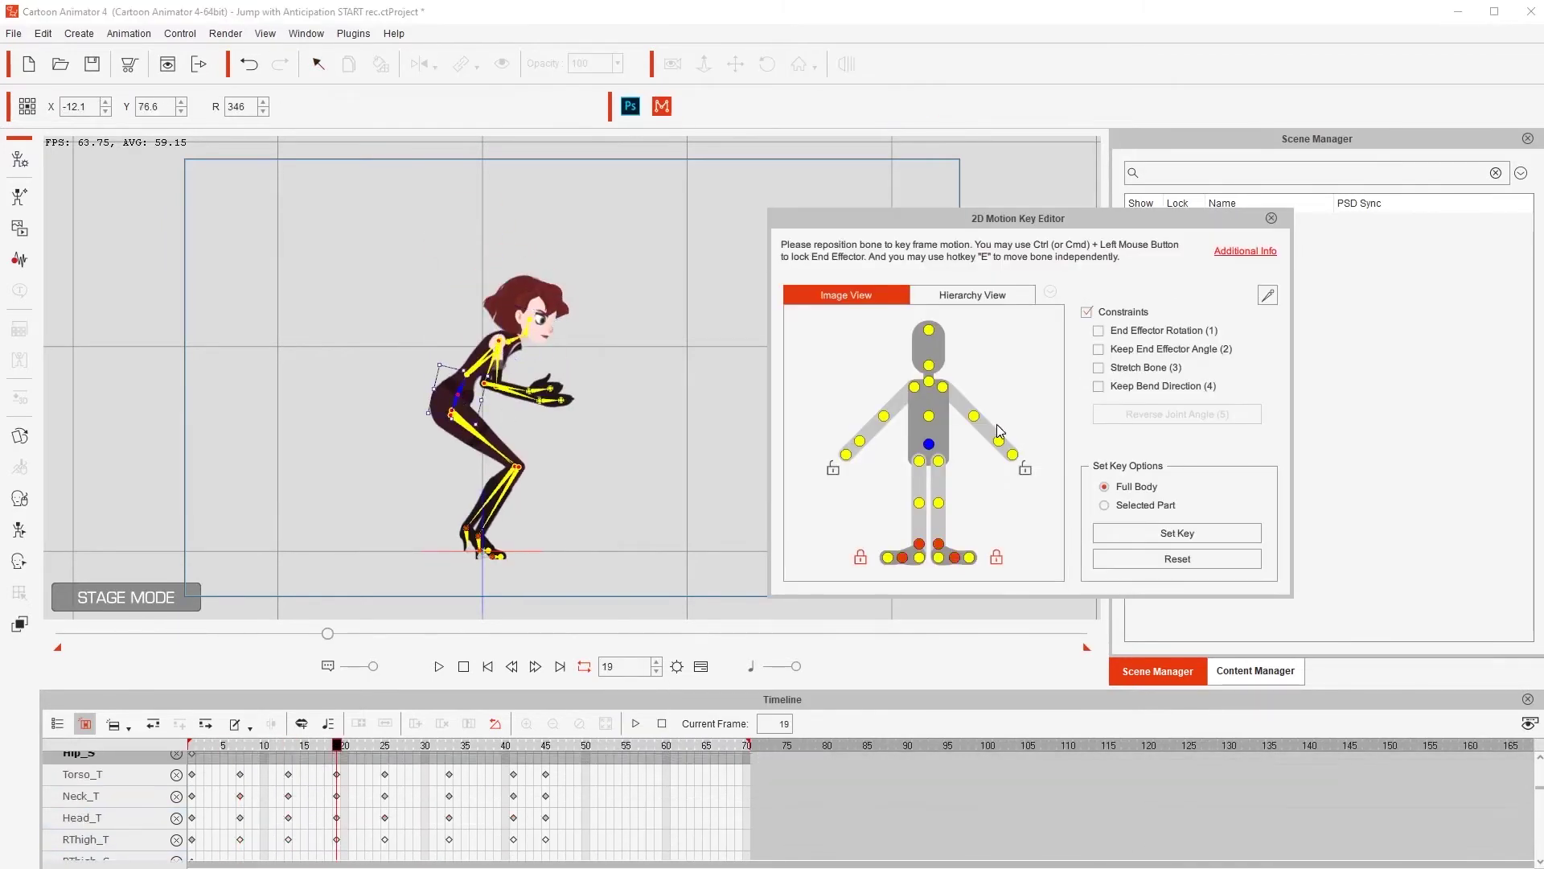
Scrub back from frame 19 toward the start and play the animation to check the new frame 19 breakdown
drag(336, 746, 221, 761)
scroll(305, 779, up, 1)
key(space)
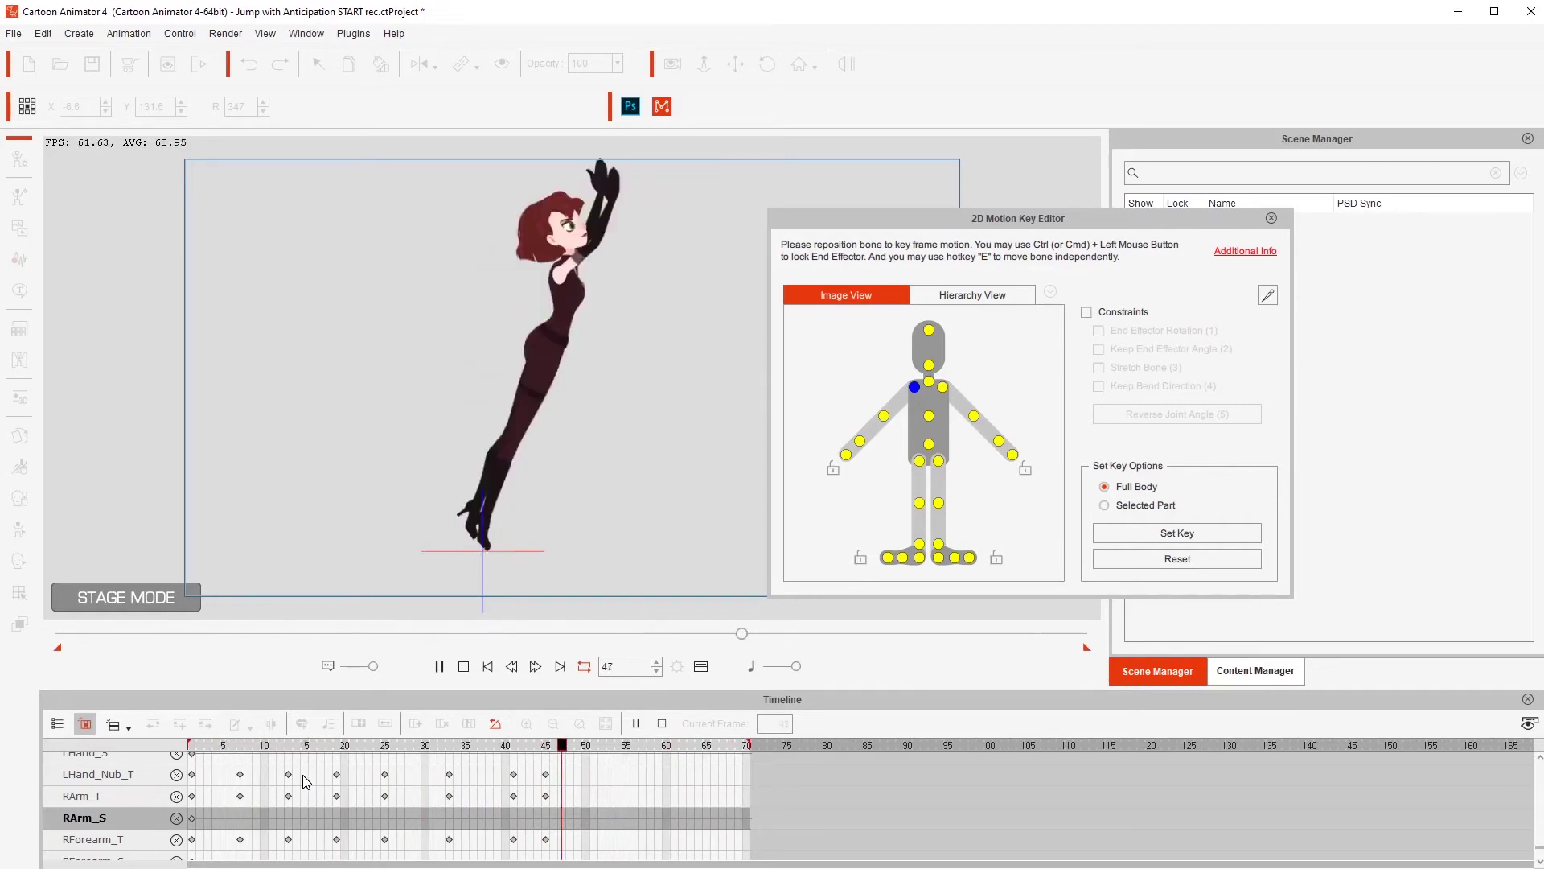
key(space)
scroll(257, 792, up, 5)
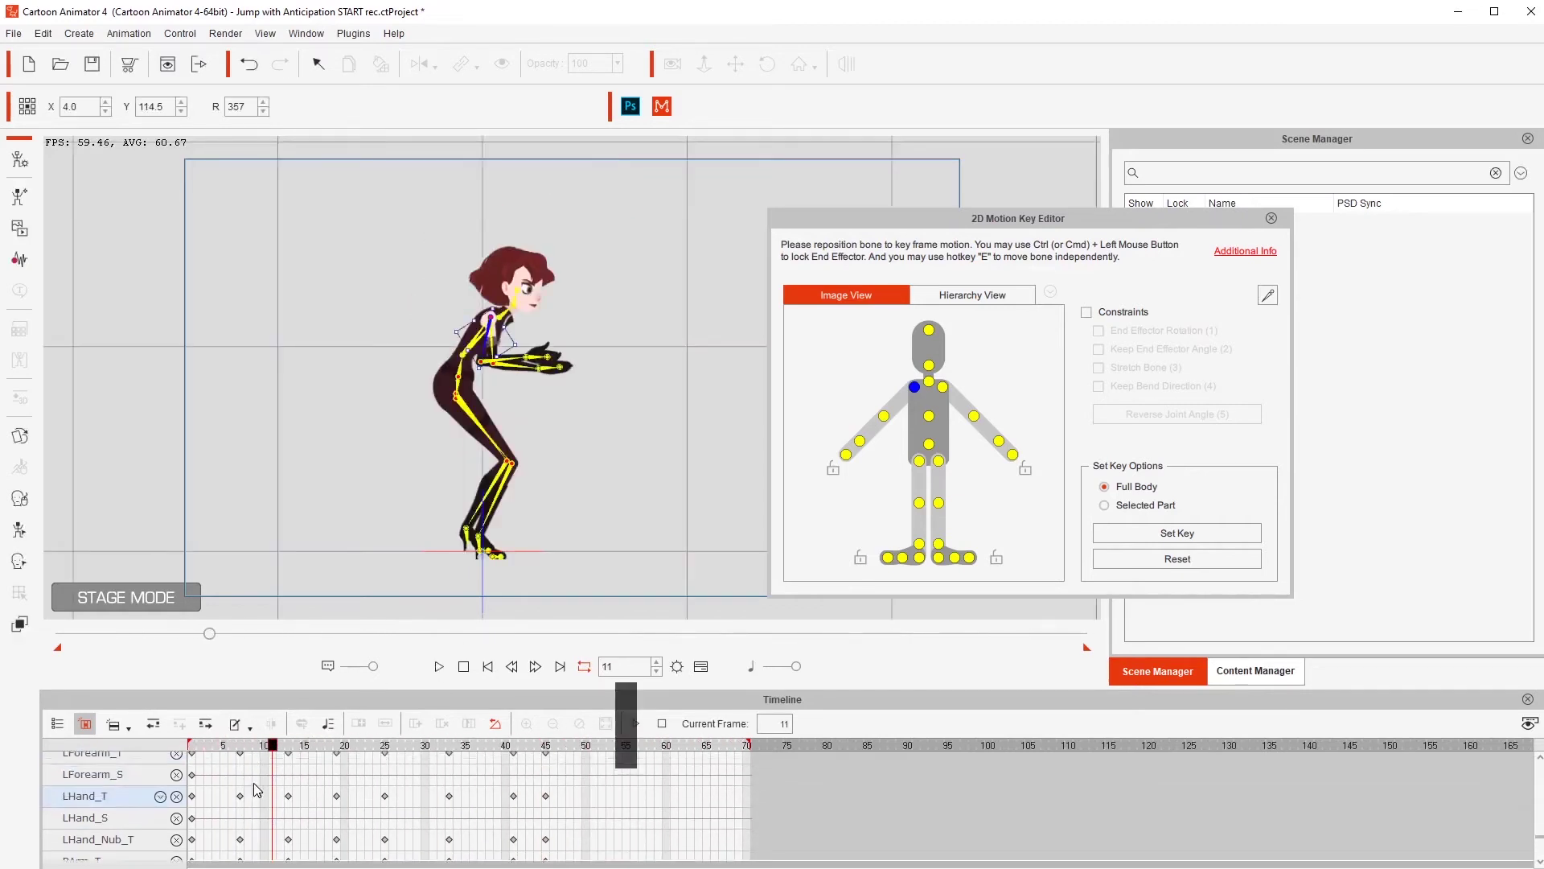
scroll(274, 781, up, 5)
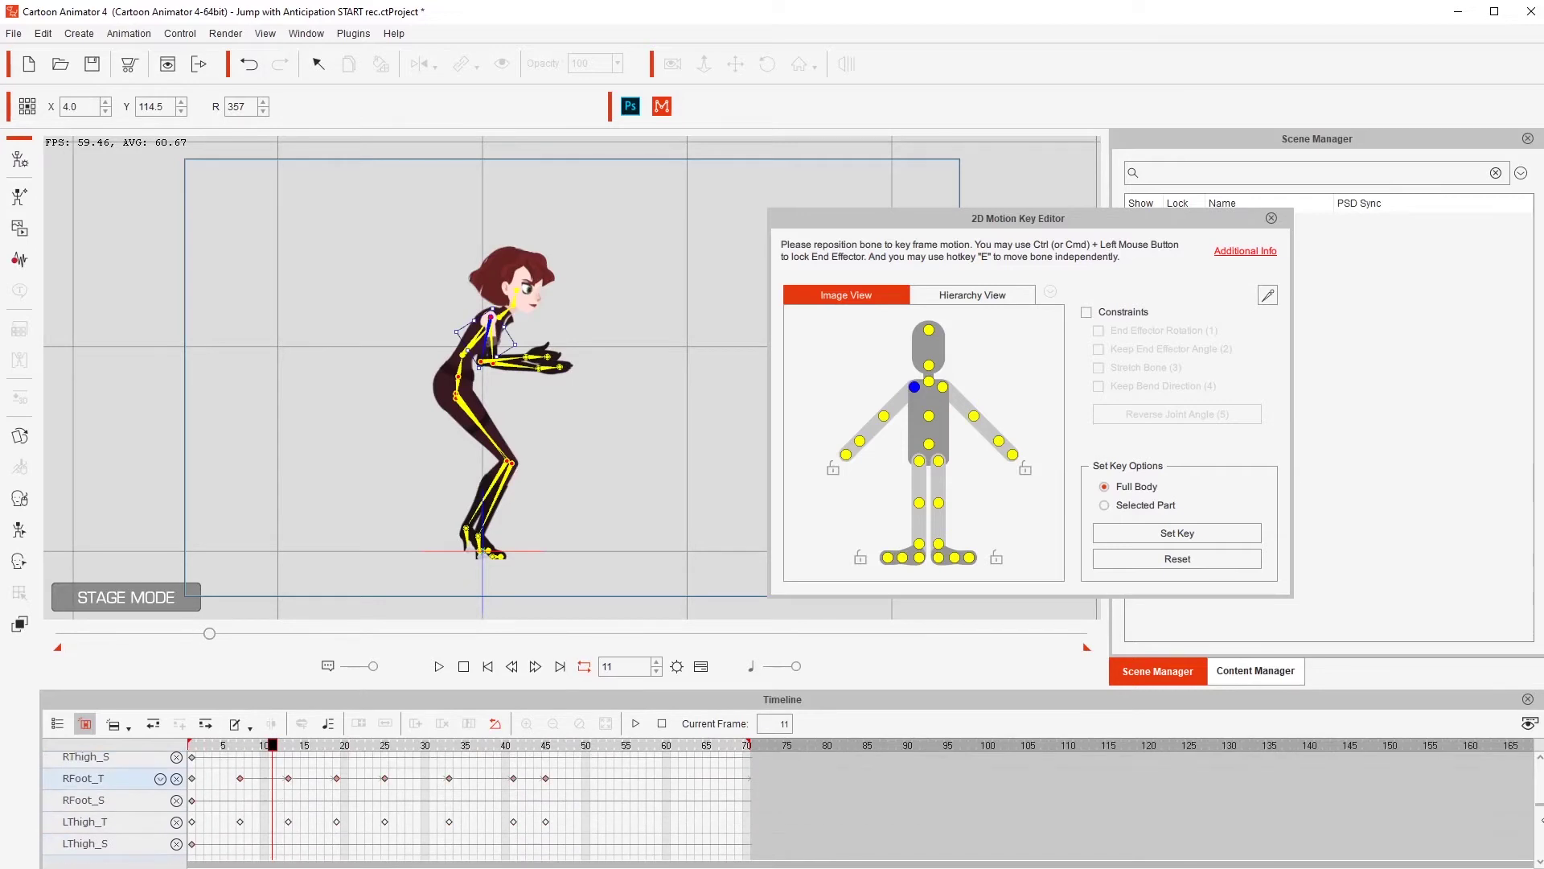
key(space)
Turn Constraints on and select the hip bone at frame 7, and scrub back to frame 1
drag(270, 774, 240, 817)
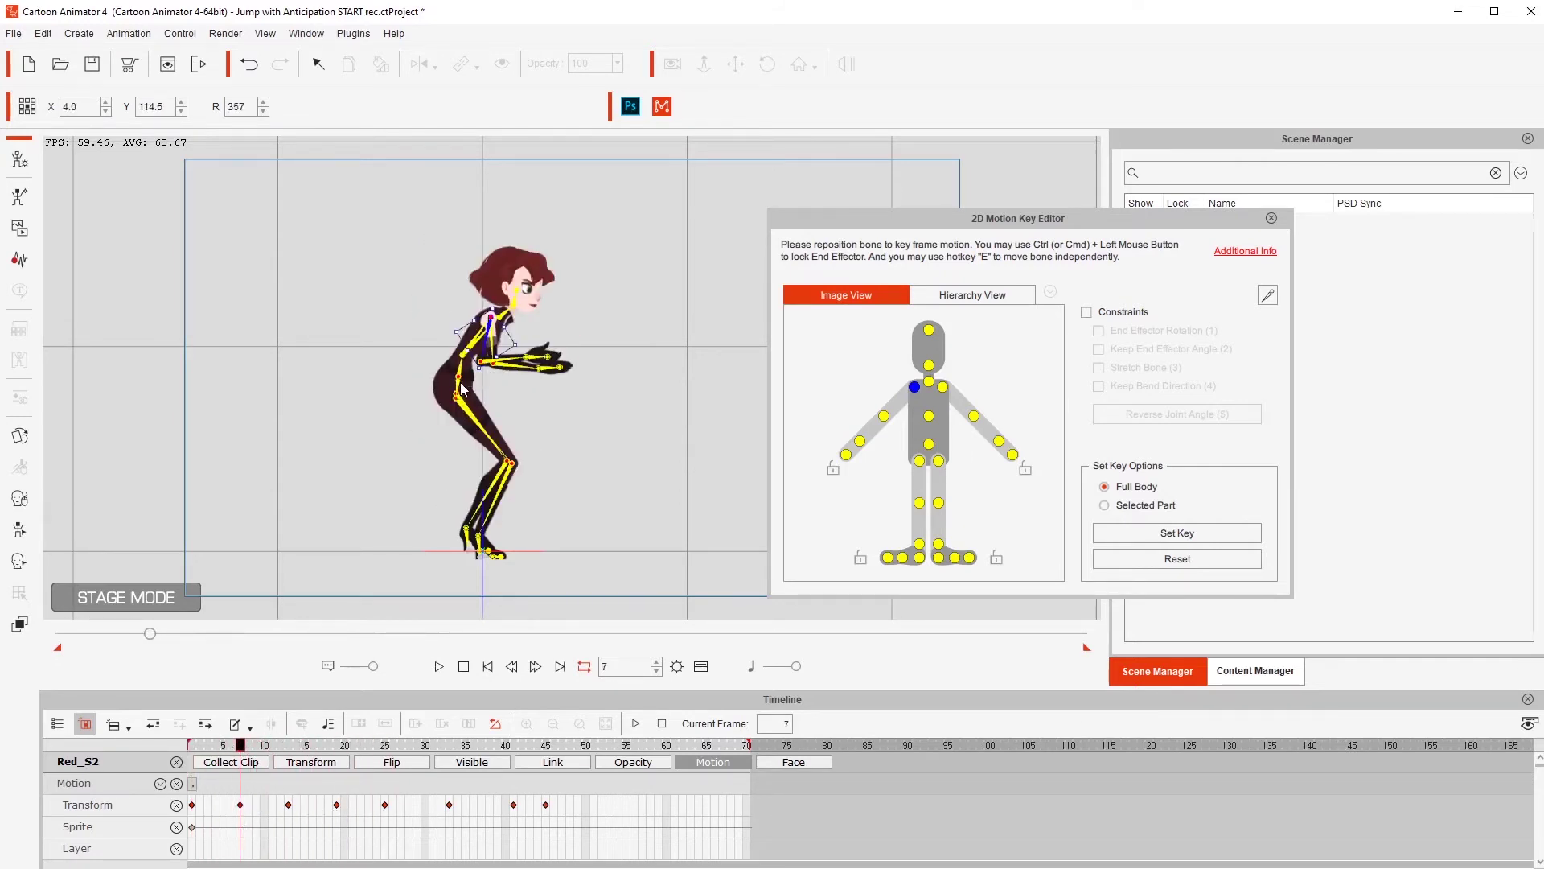
click(1086, 312)
click(929, 443)
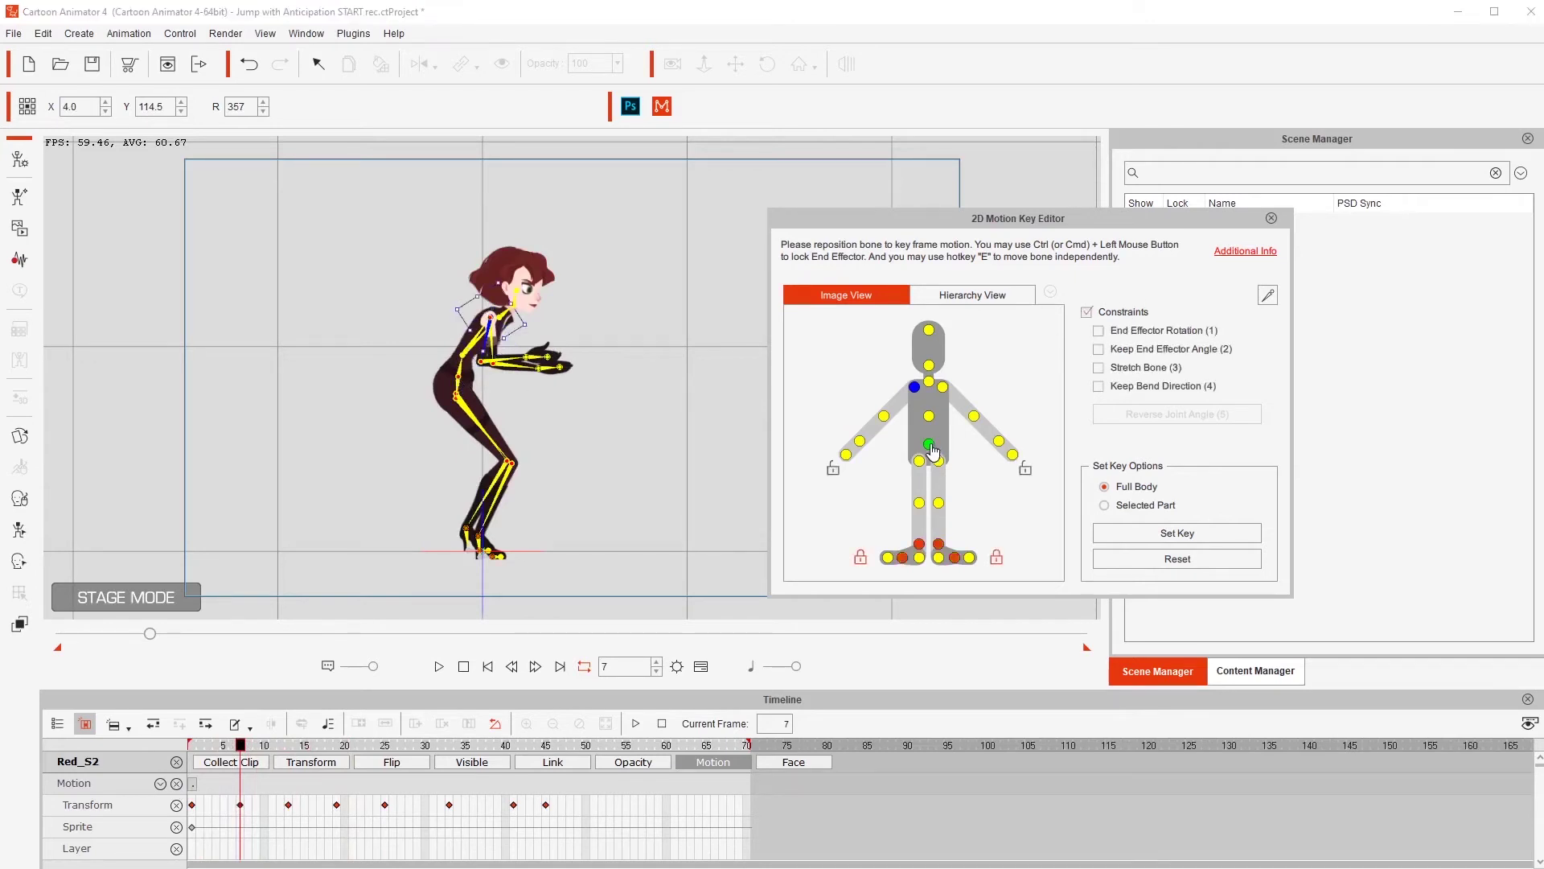
drag(241, 745, 351, 757)
drag(374, 759, 183, 734)
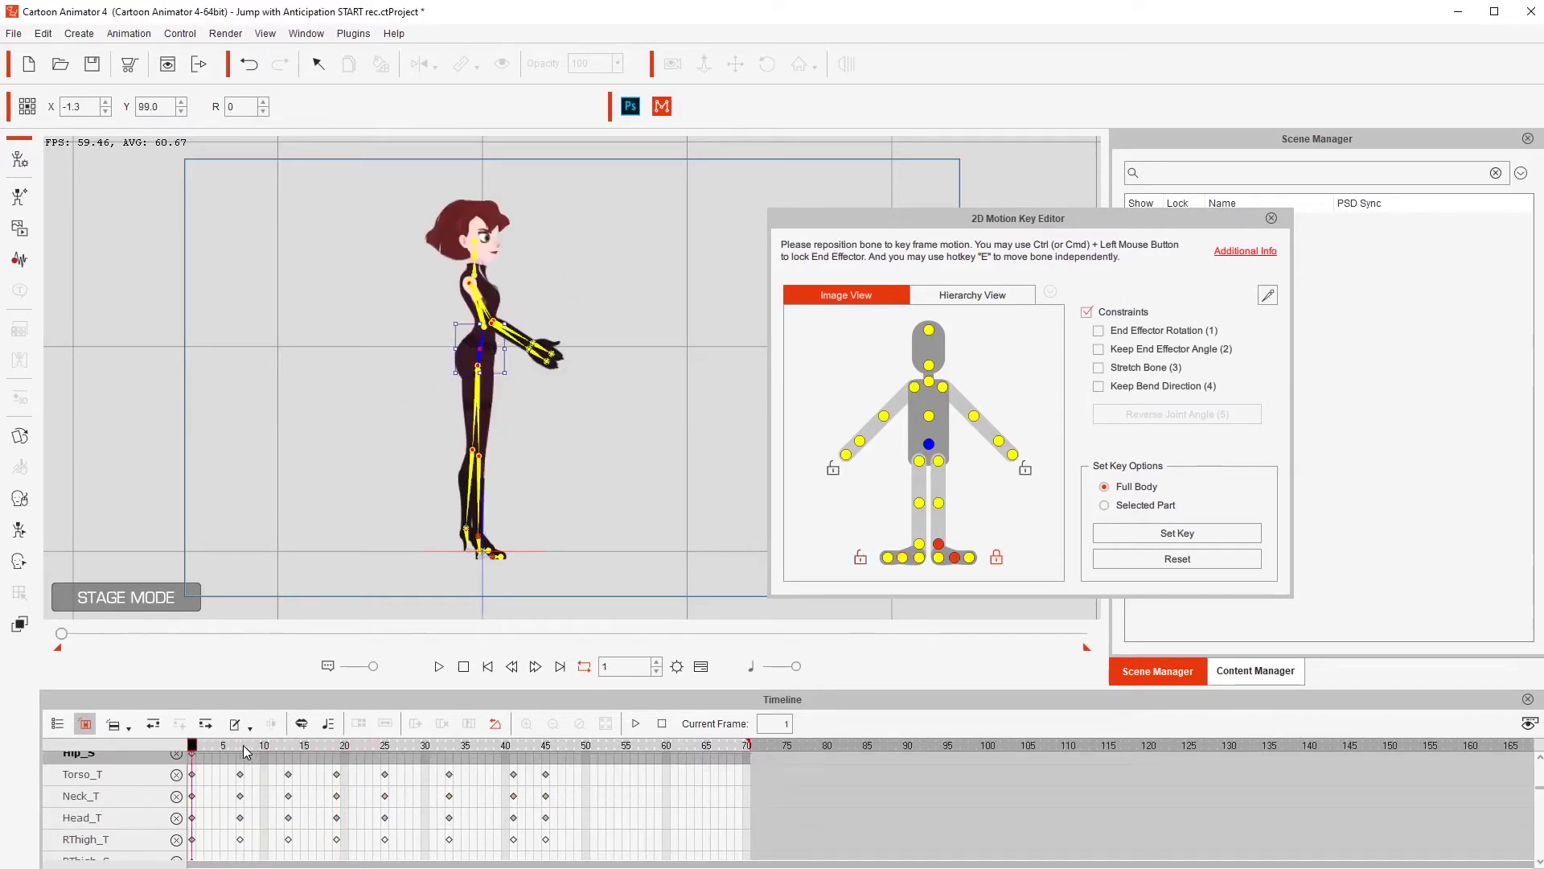
Flip back and forth between the keys at frames 1, 7, 13 and 19 to compare the hip's path
key(Tab)
key(Tab)
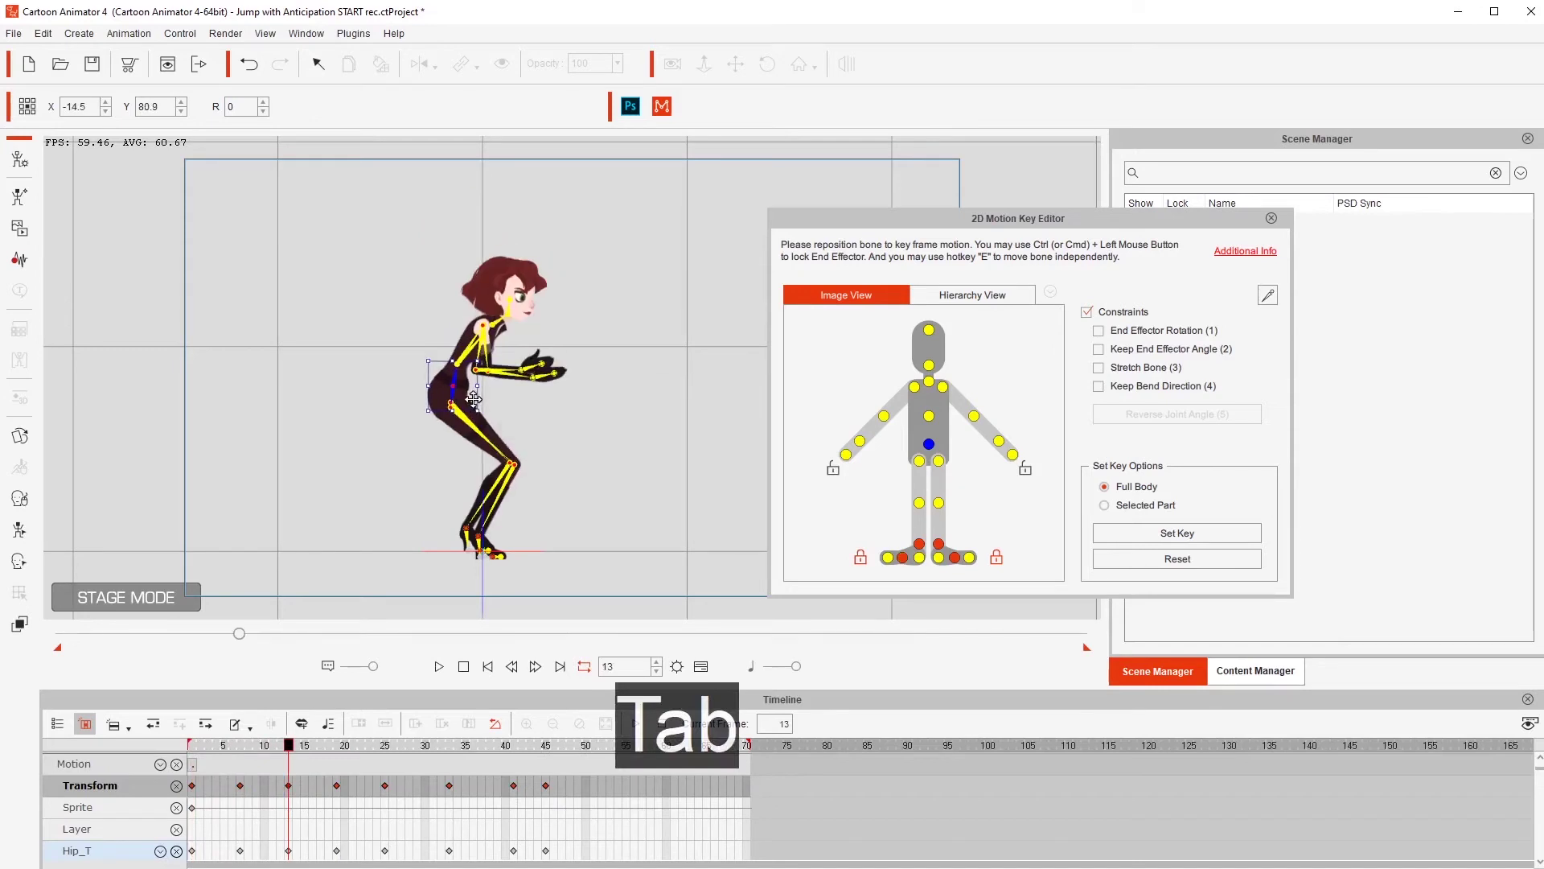
key(Tab)
key(shift+Tab)
key(shift+Tab)
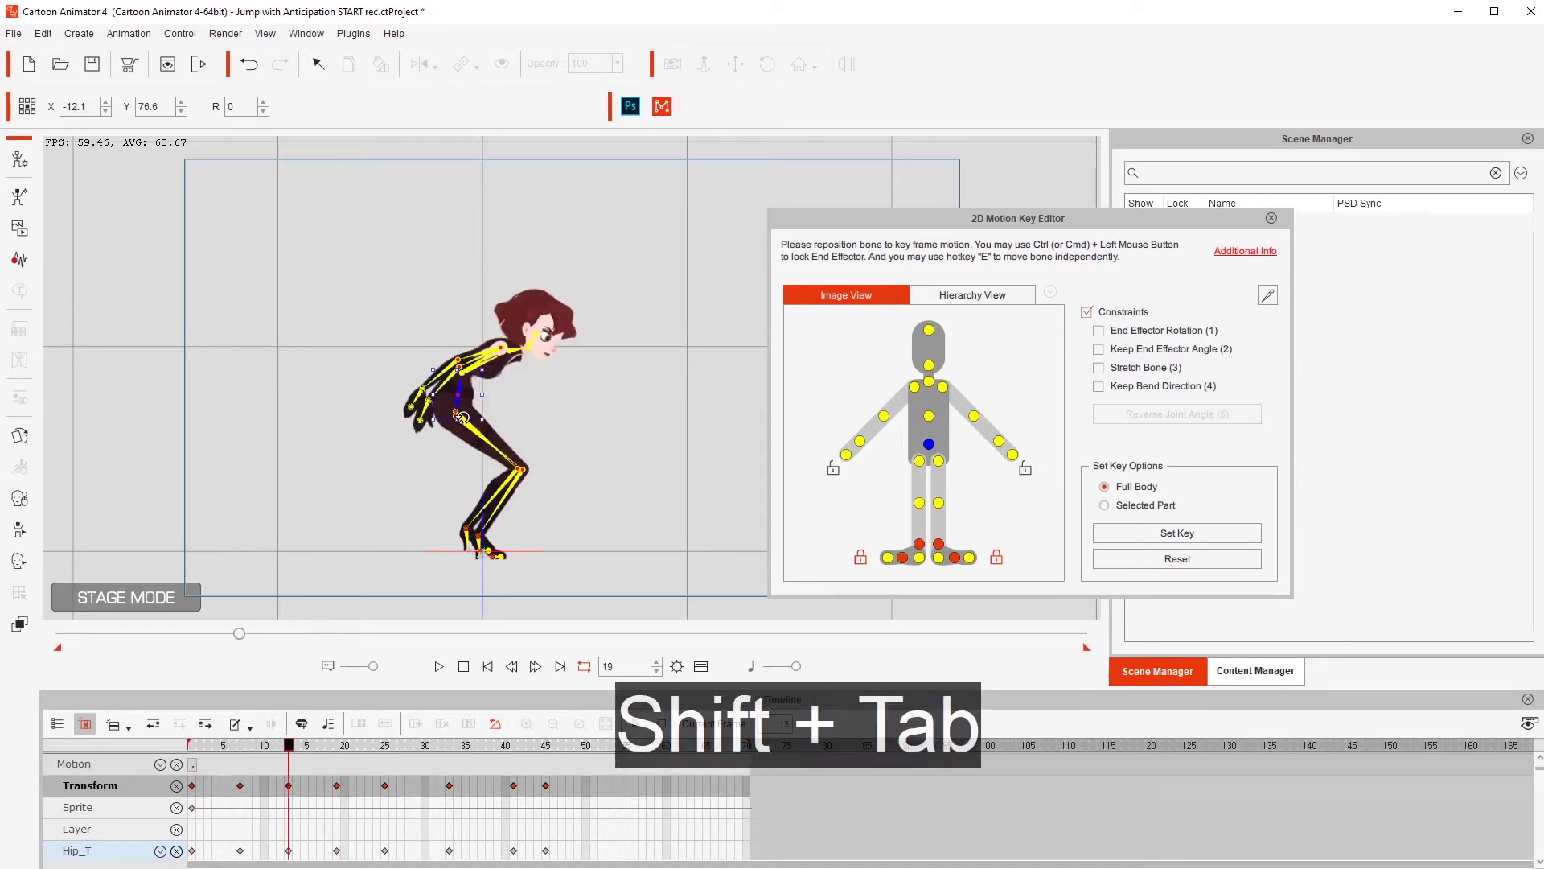
key(Tab)
key(Tab)
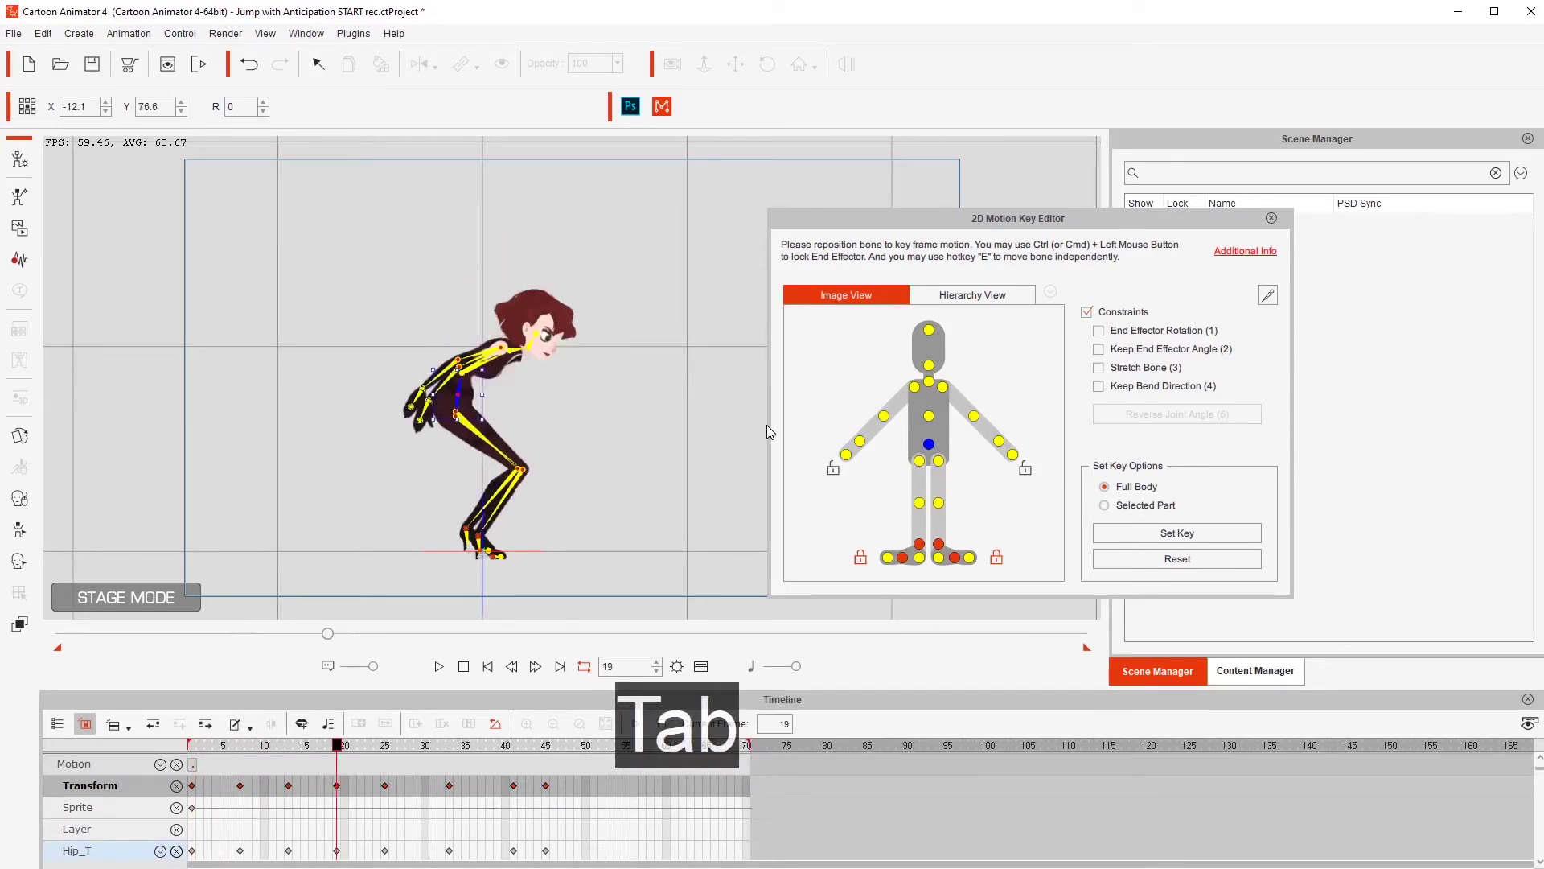
key(shift+Tab)
key(shift+Tab)
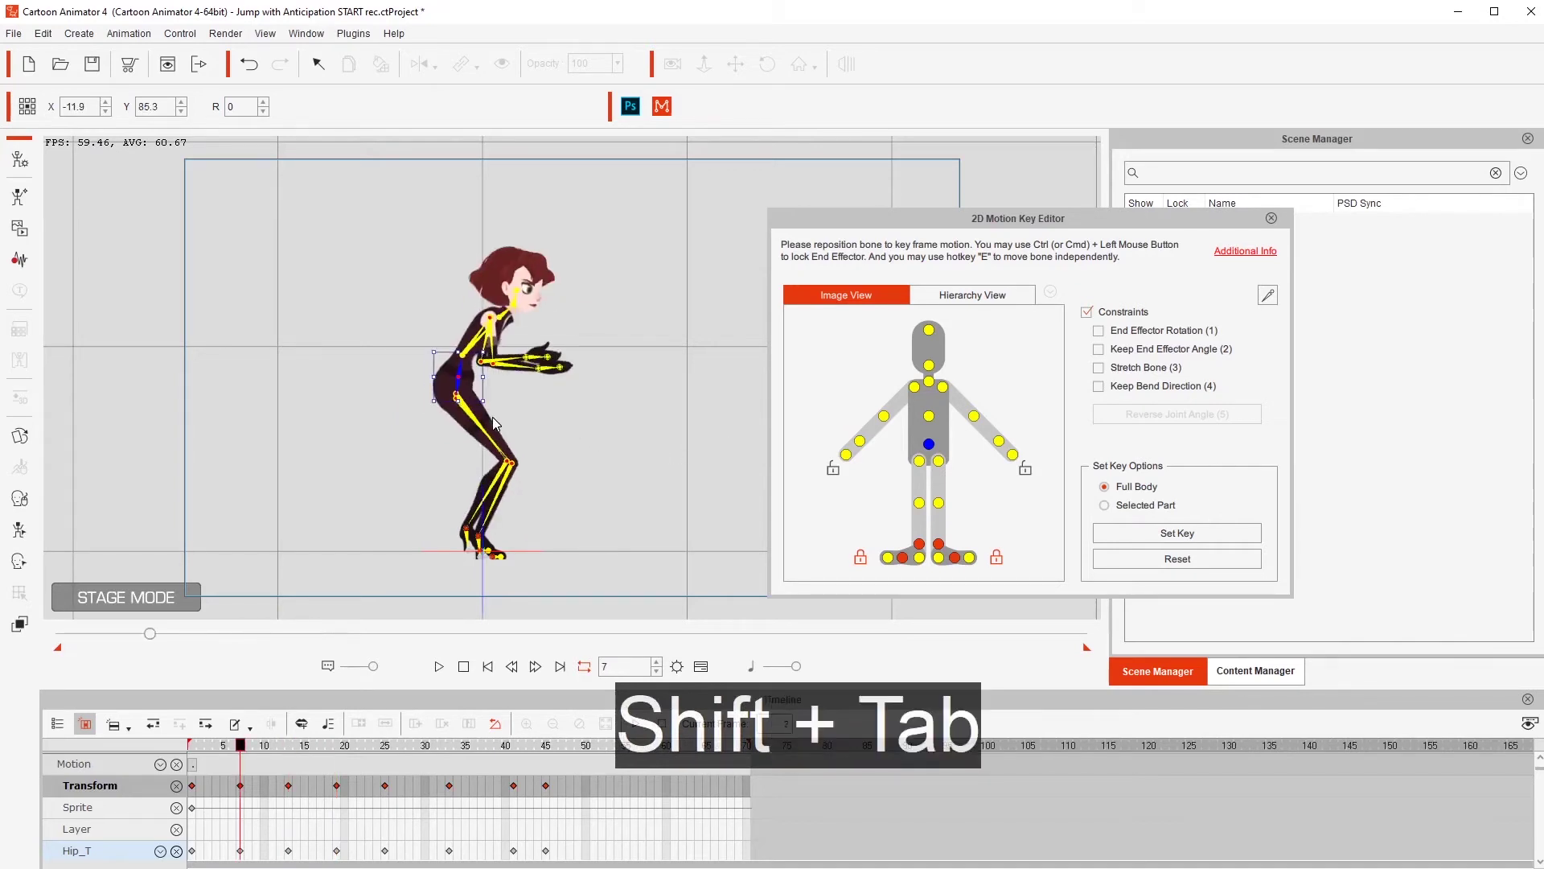
key(shift+Tab)
Step through the keys up to frame 33, and scrub back over the early poses to frame 19
key(Tab)
key(Tab)
key(Tab)
key(Tab)
key(Tab)
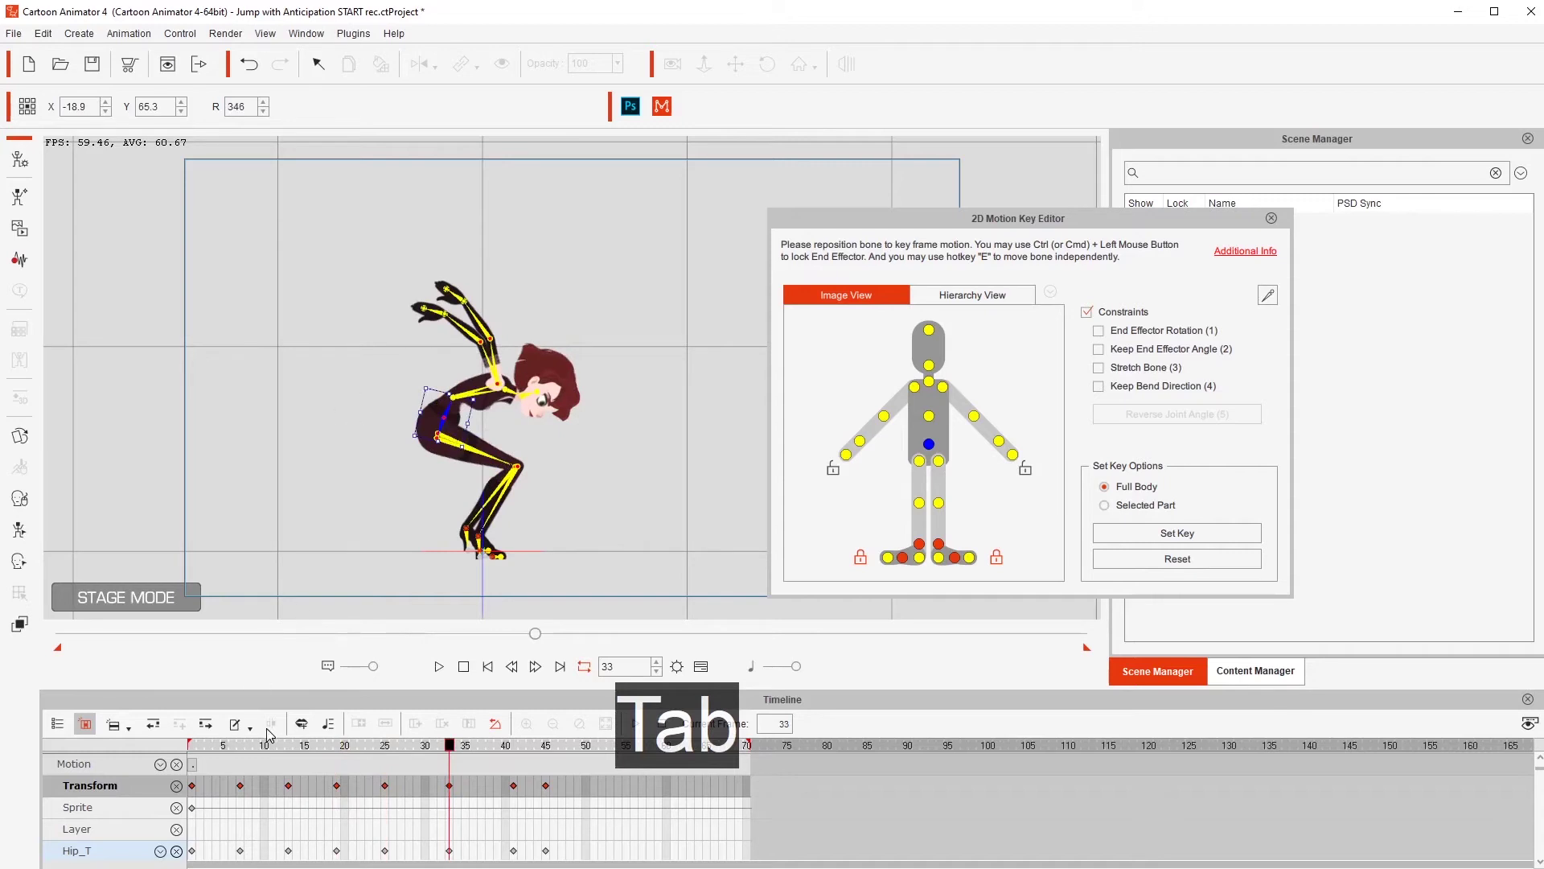
drag(218, 748, 335, 764)
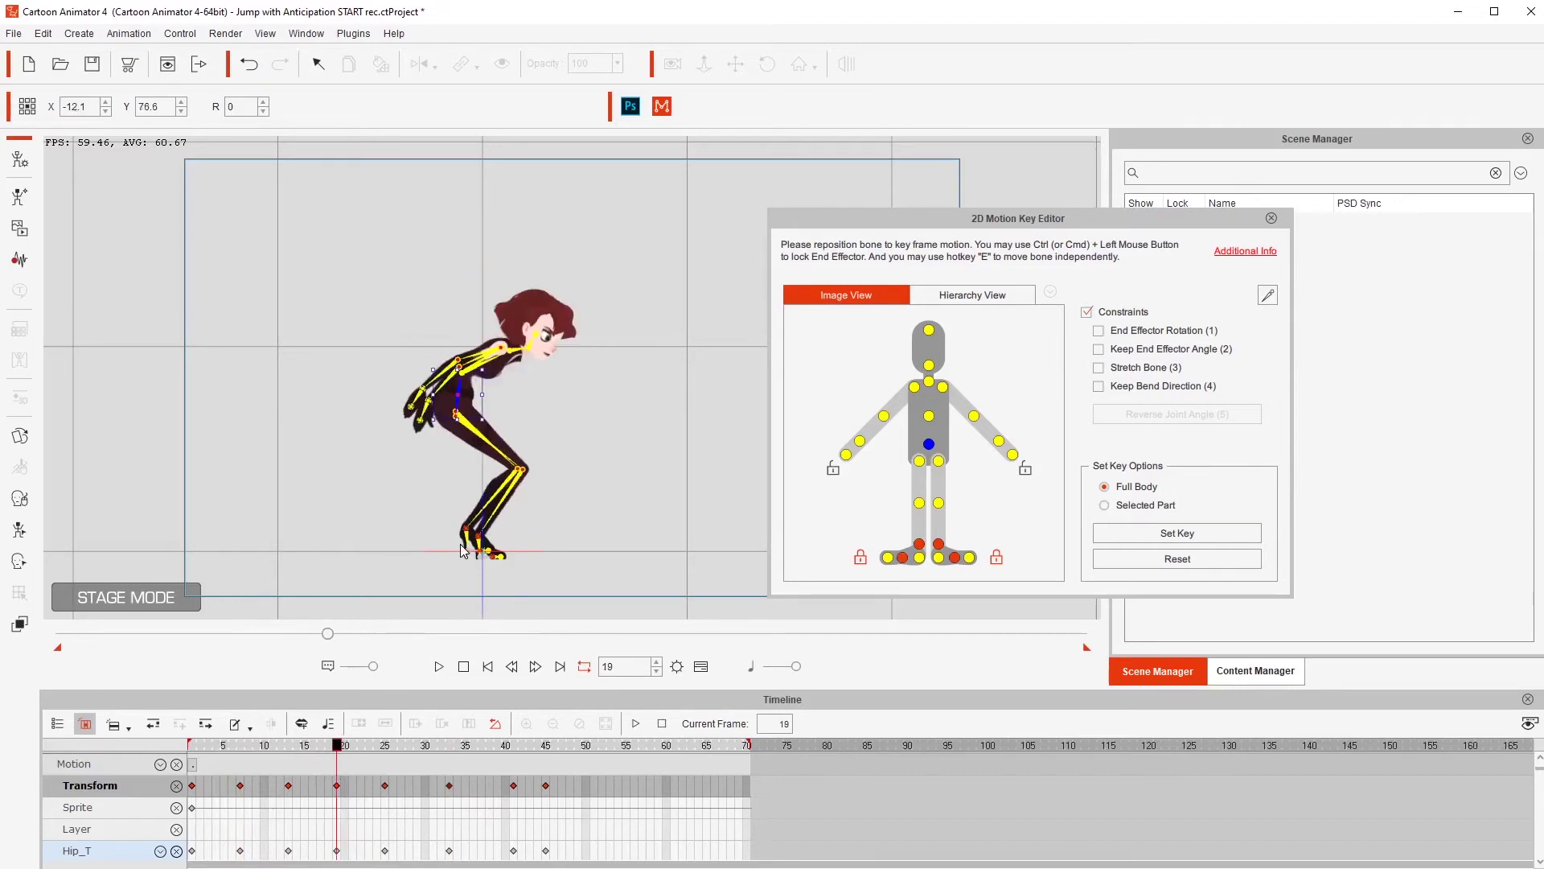
Compare the hip's X position across the keys from frame 1 to 25, and set it to -15.1 at frame 19
key(ctrl)
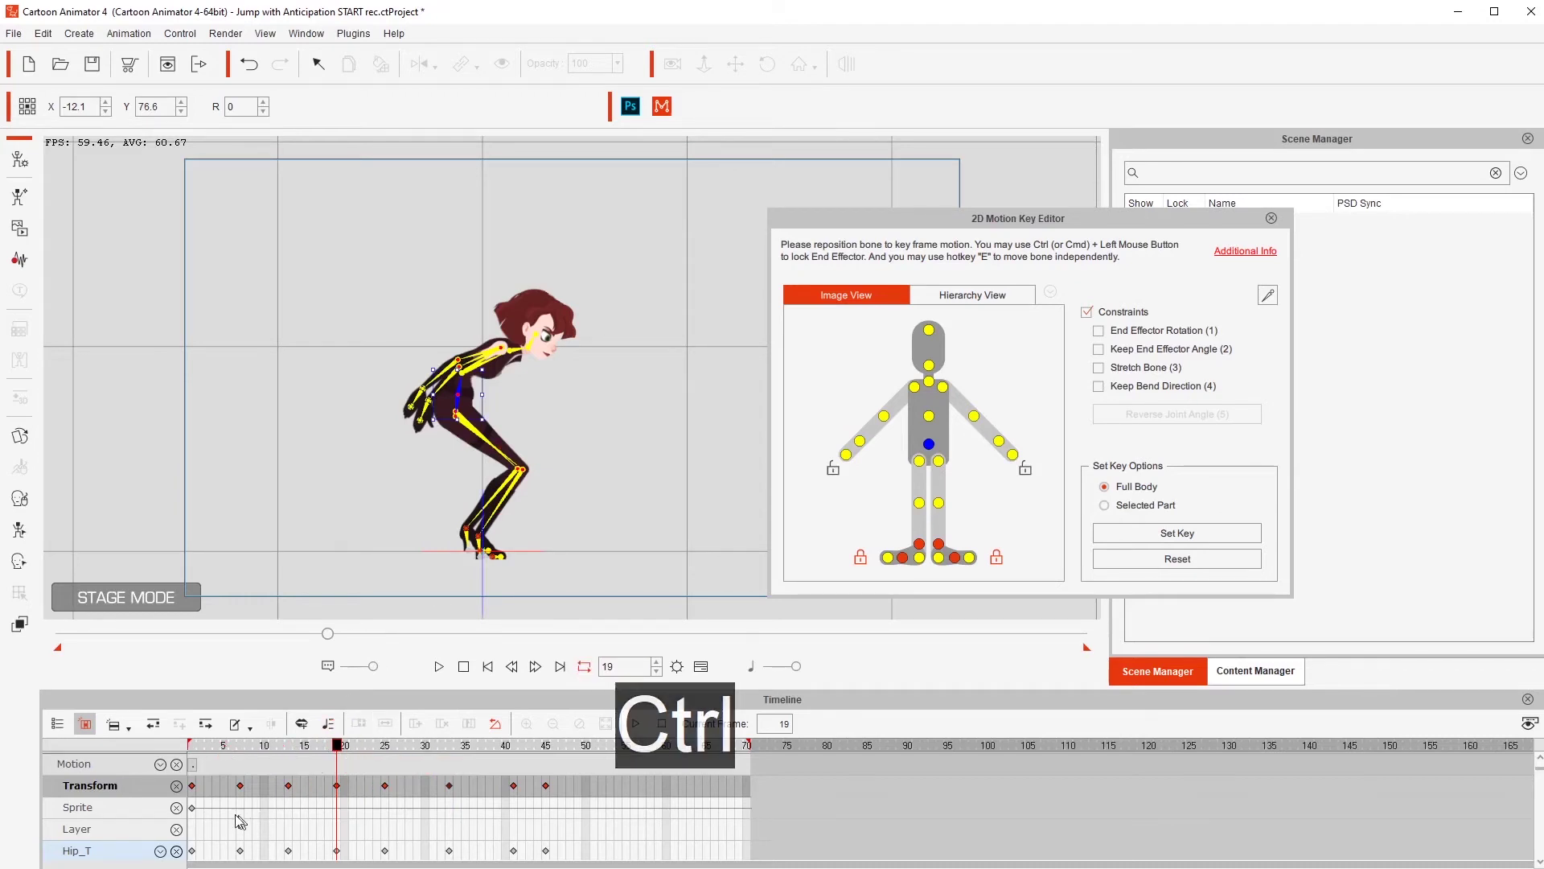
click(239, 786)
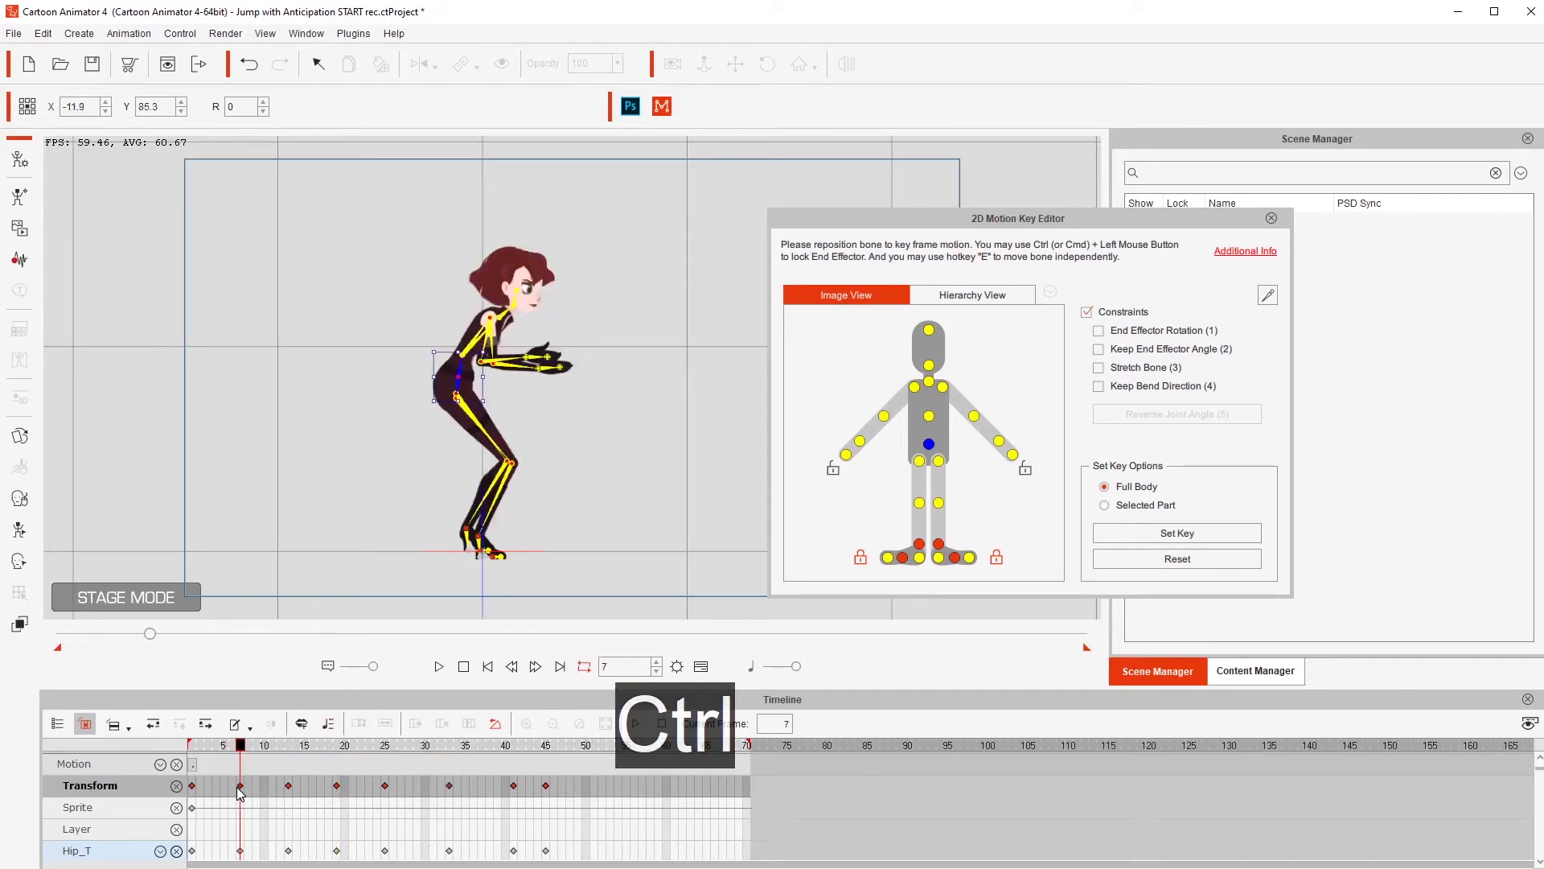
click(191, 787)
key(Tab)
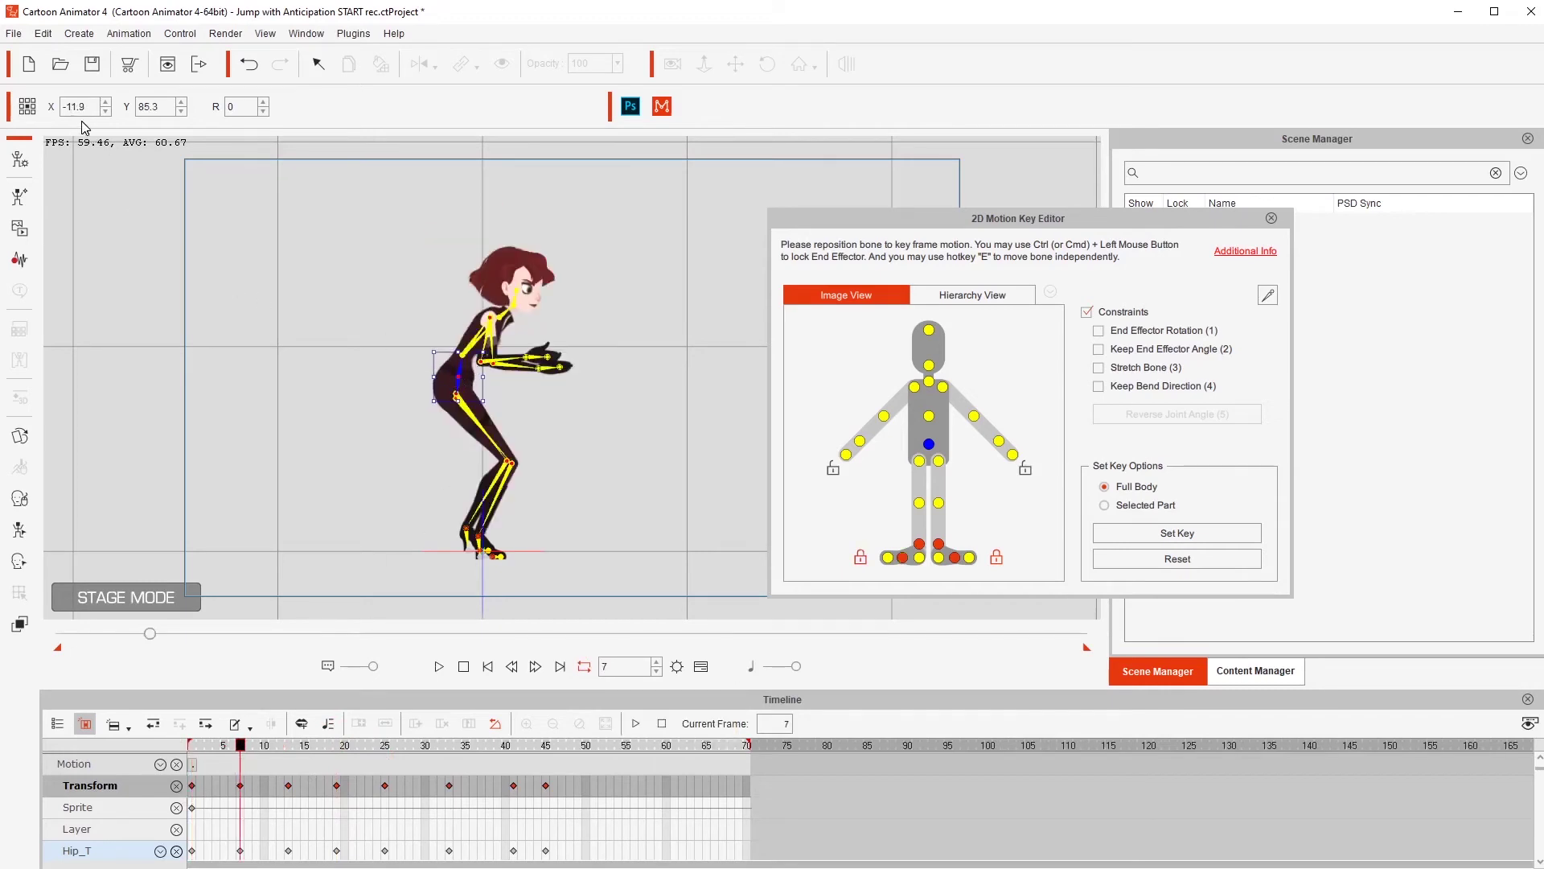
key(Tab)
key(Tab)
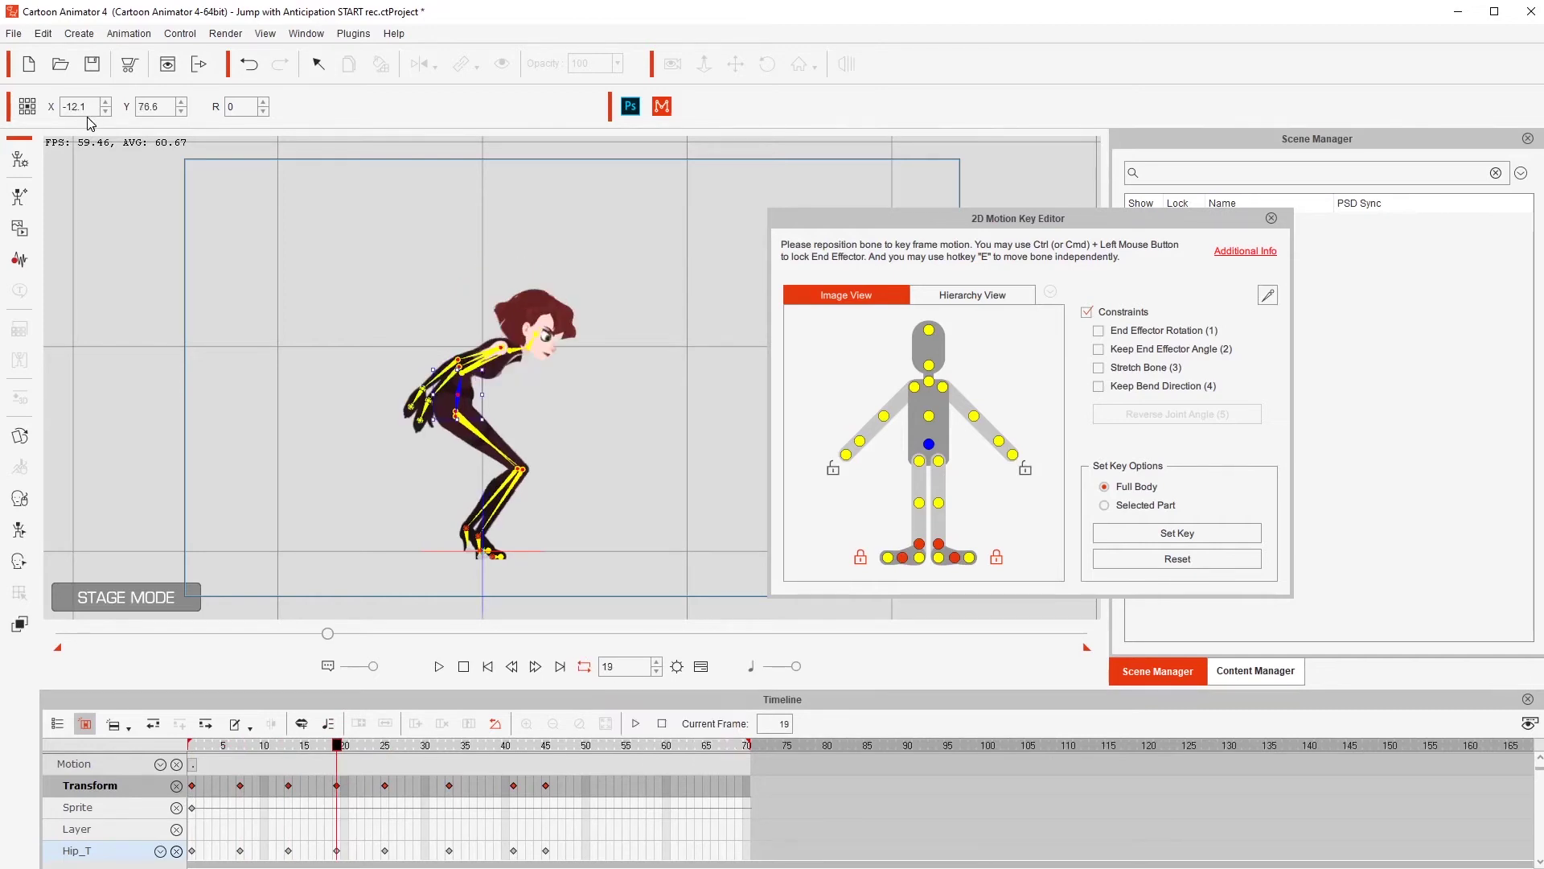
key(Tab)
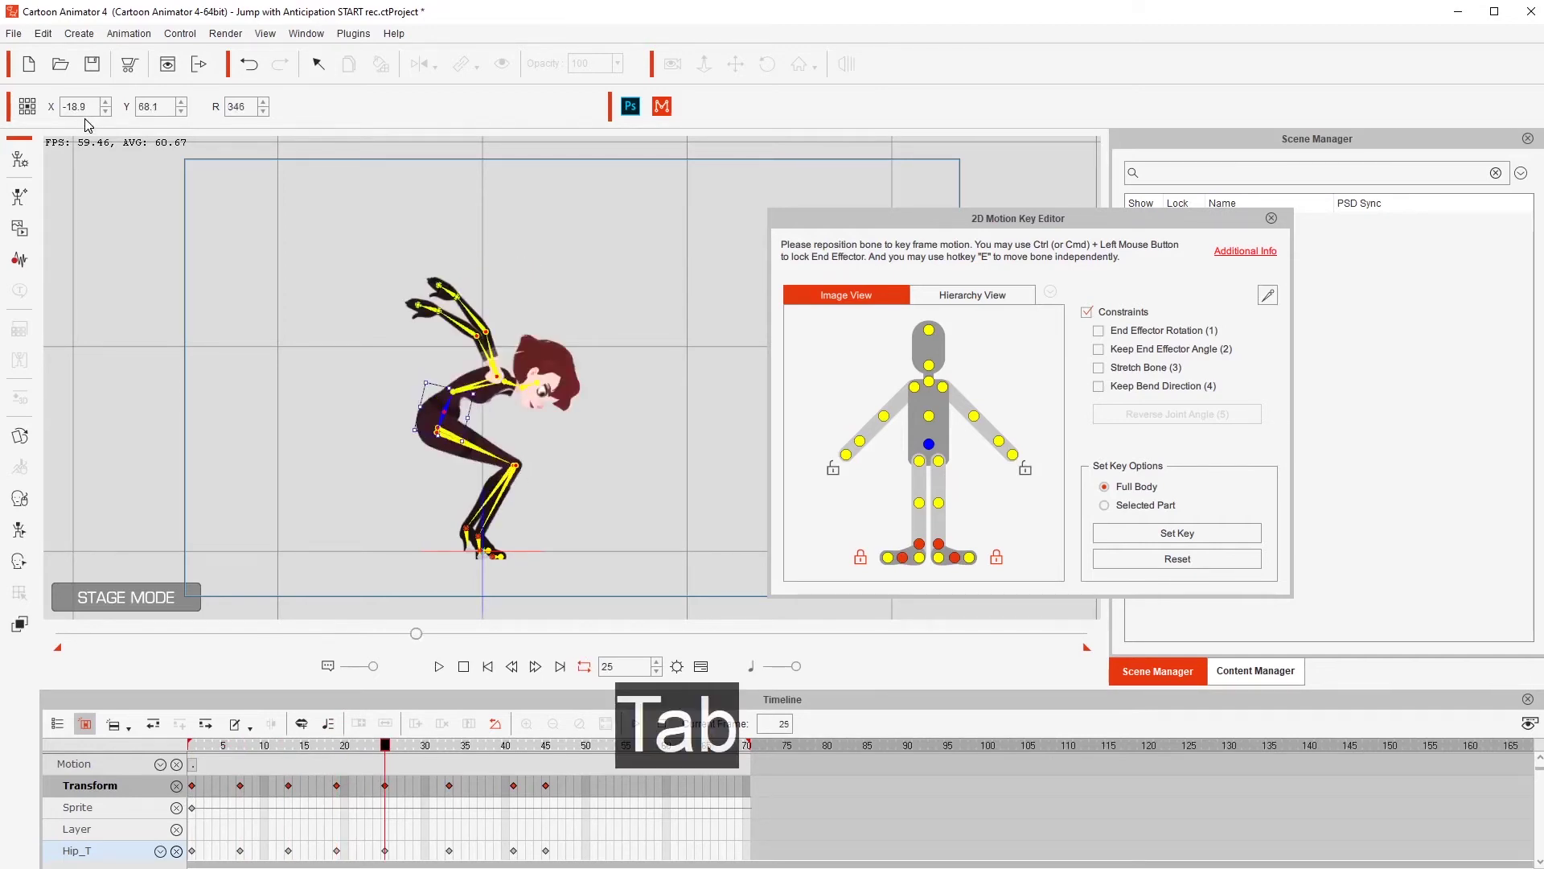
key(shift+Tab)
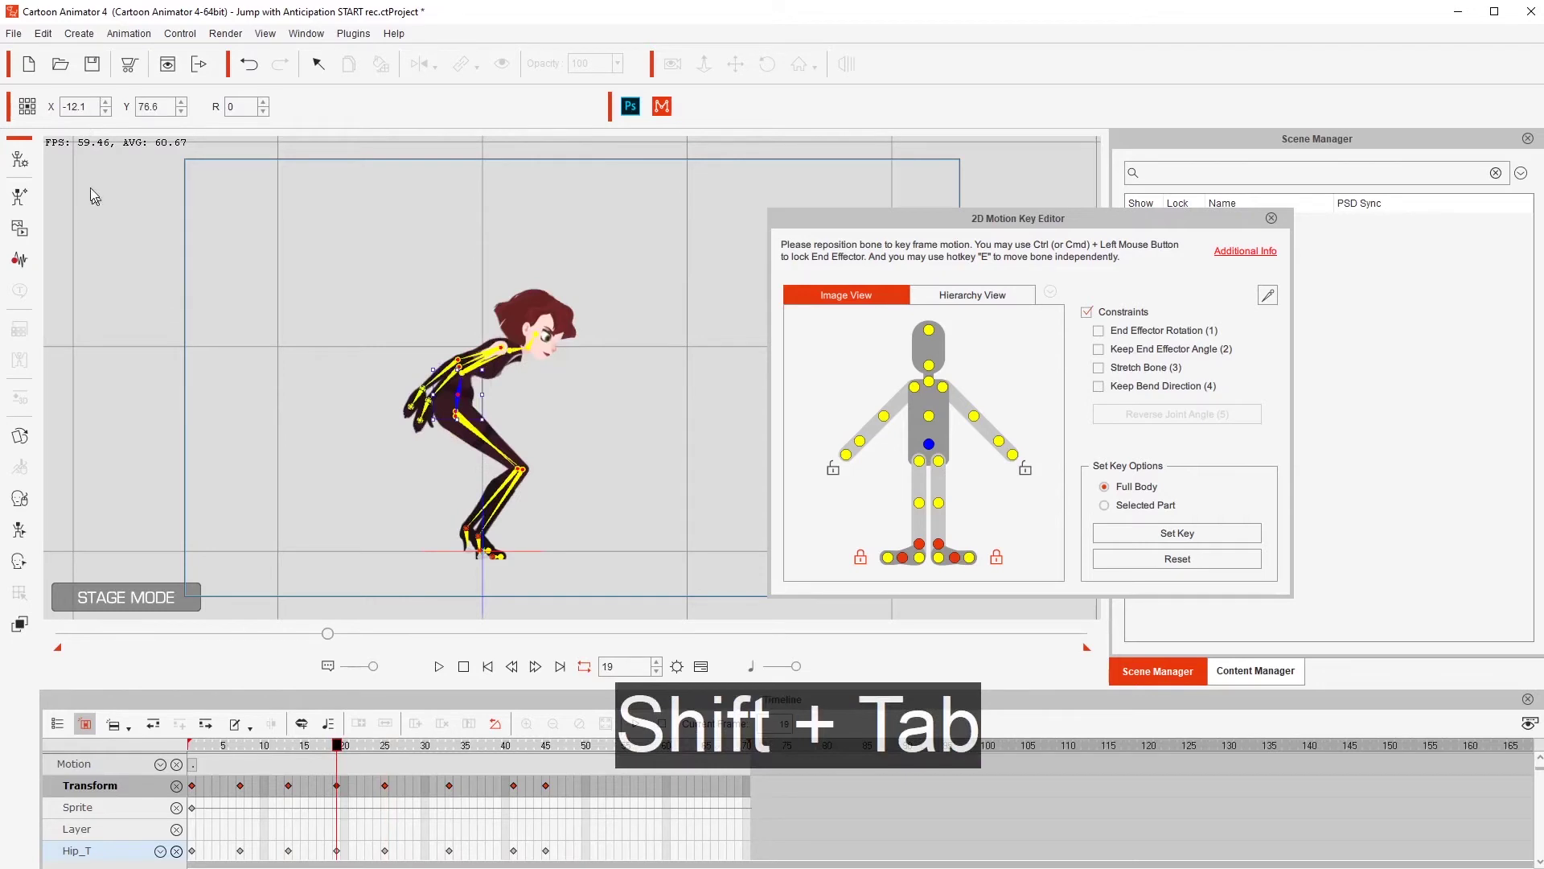
click(105, 114)
click(106, 114)
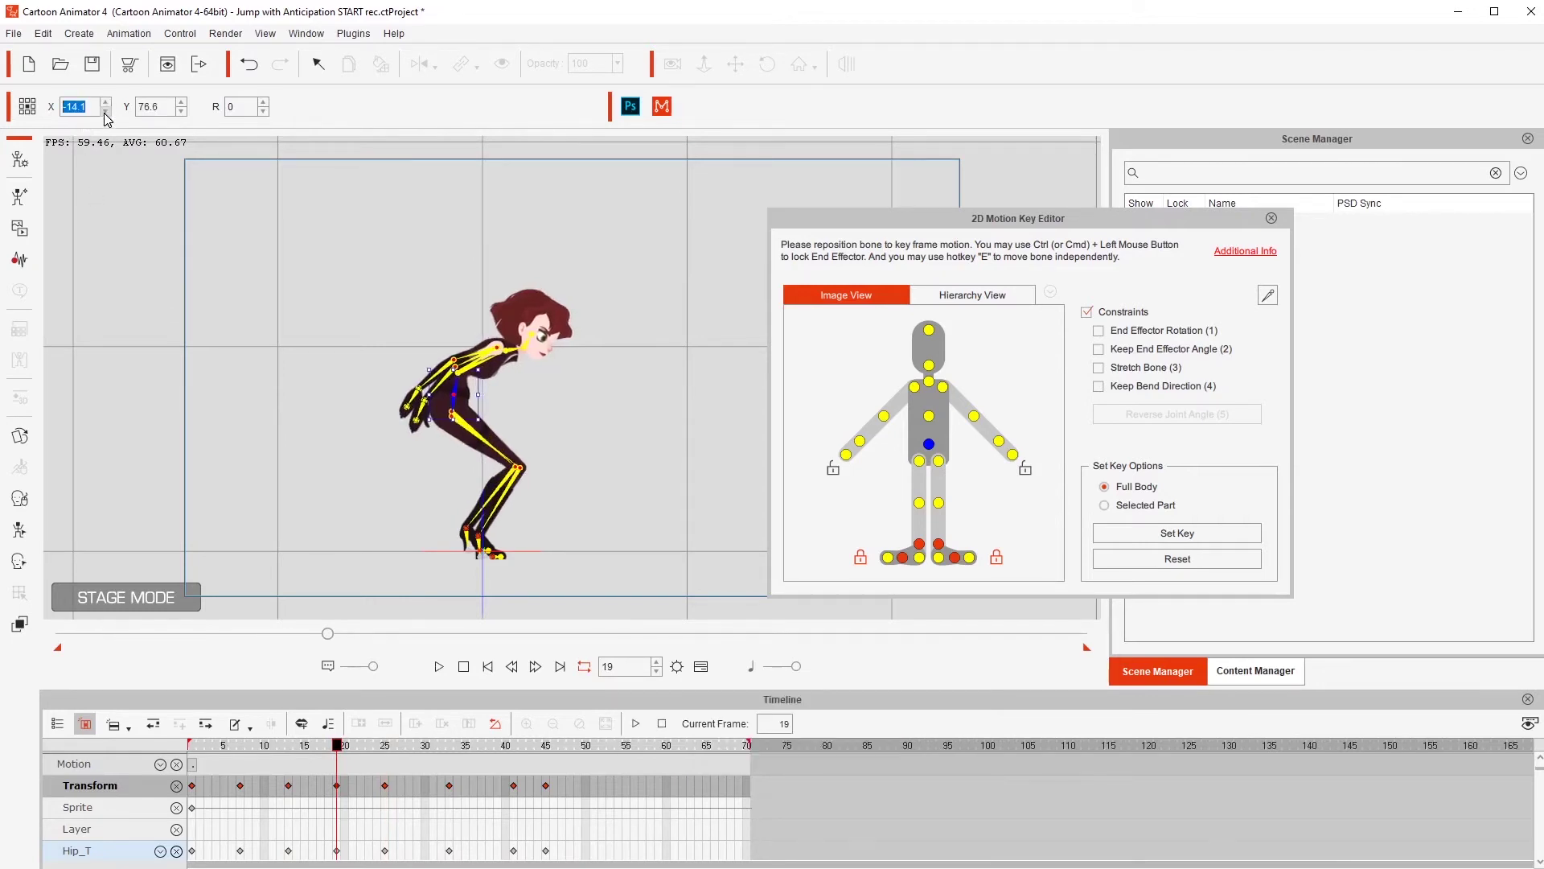
click(106, 114)
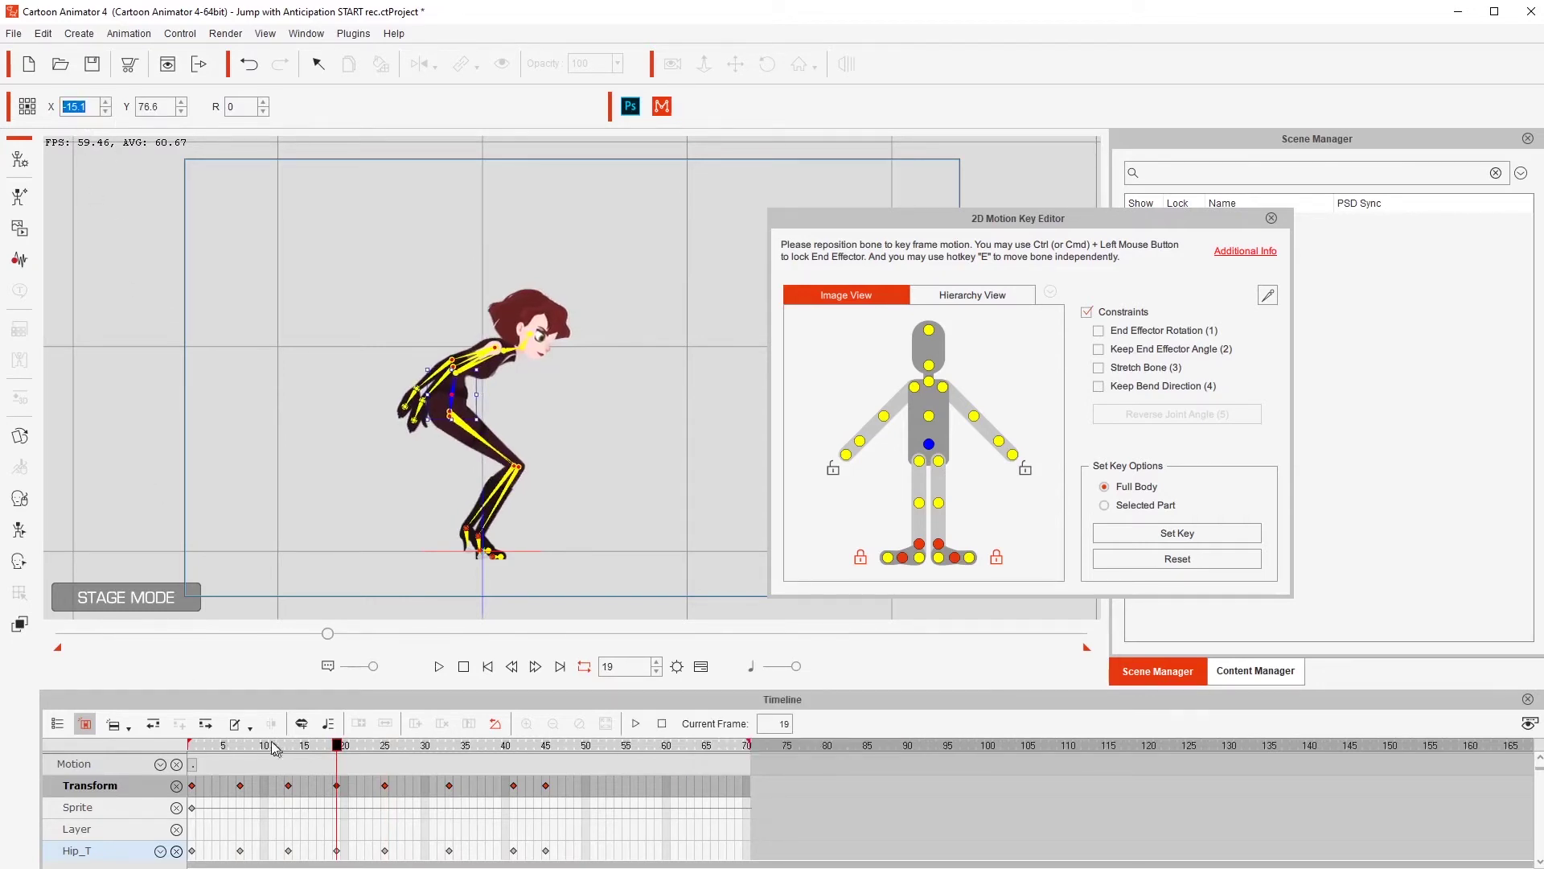
Recheck the hip's X position from frame 1 to 25, and set it to -16.1 at frame 19
click(185, 748)
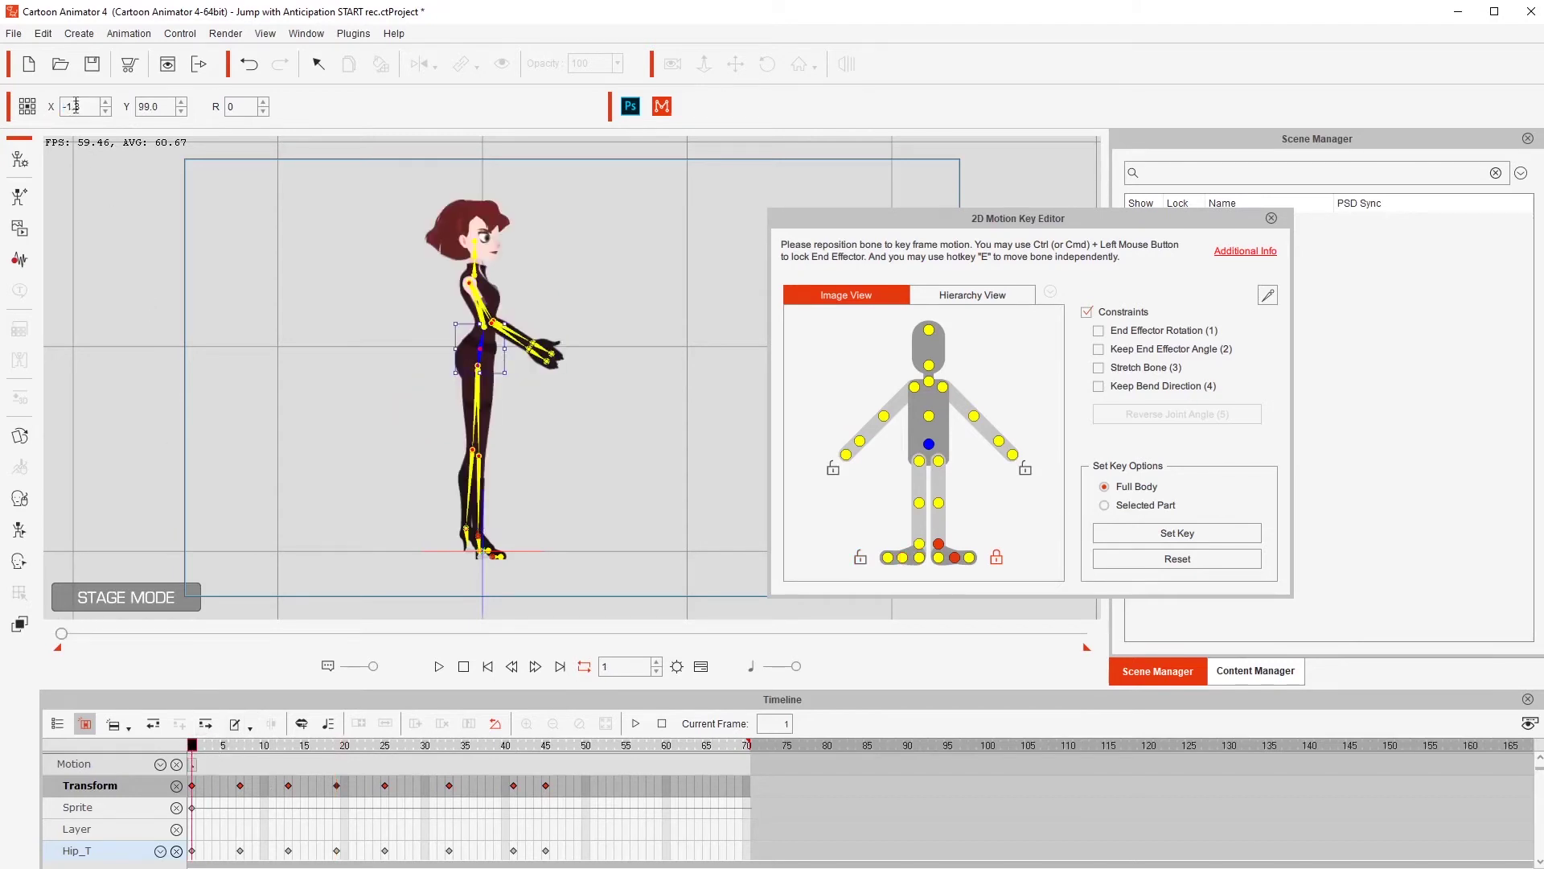
key(Tab)
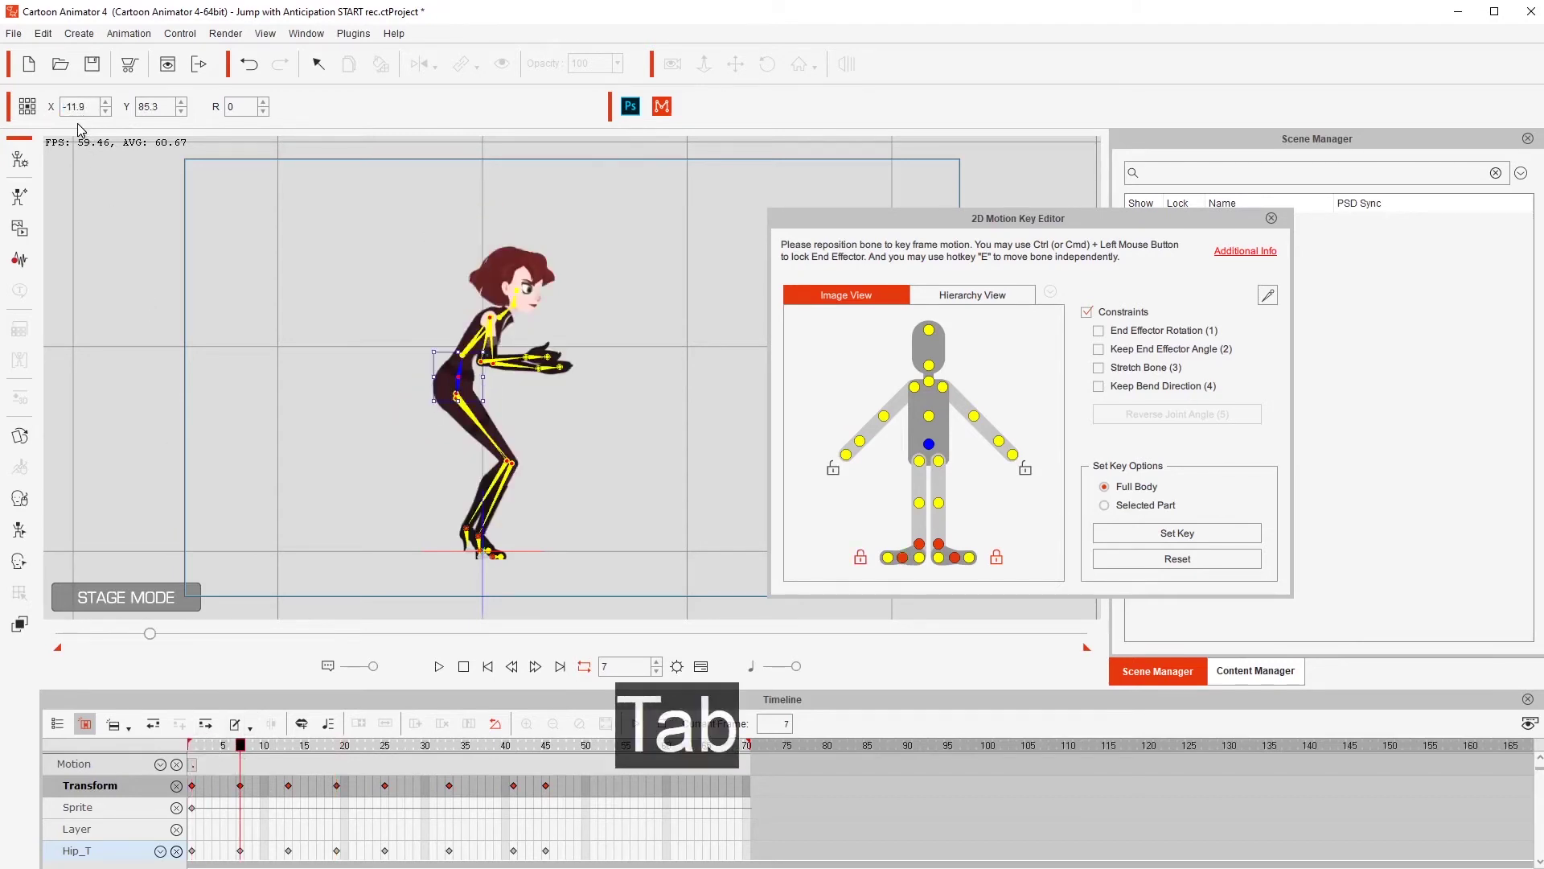
key(Tab)
key(Tab)
key(Tab)
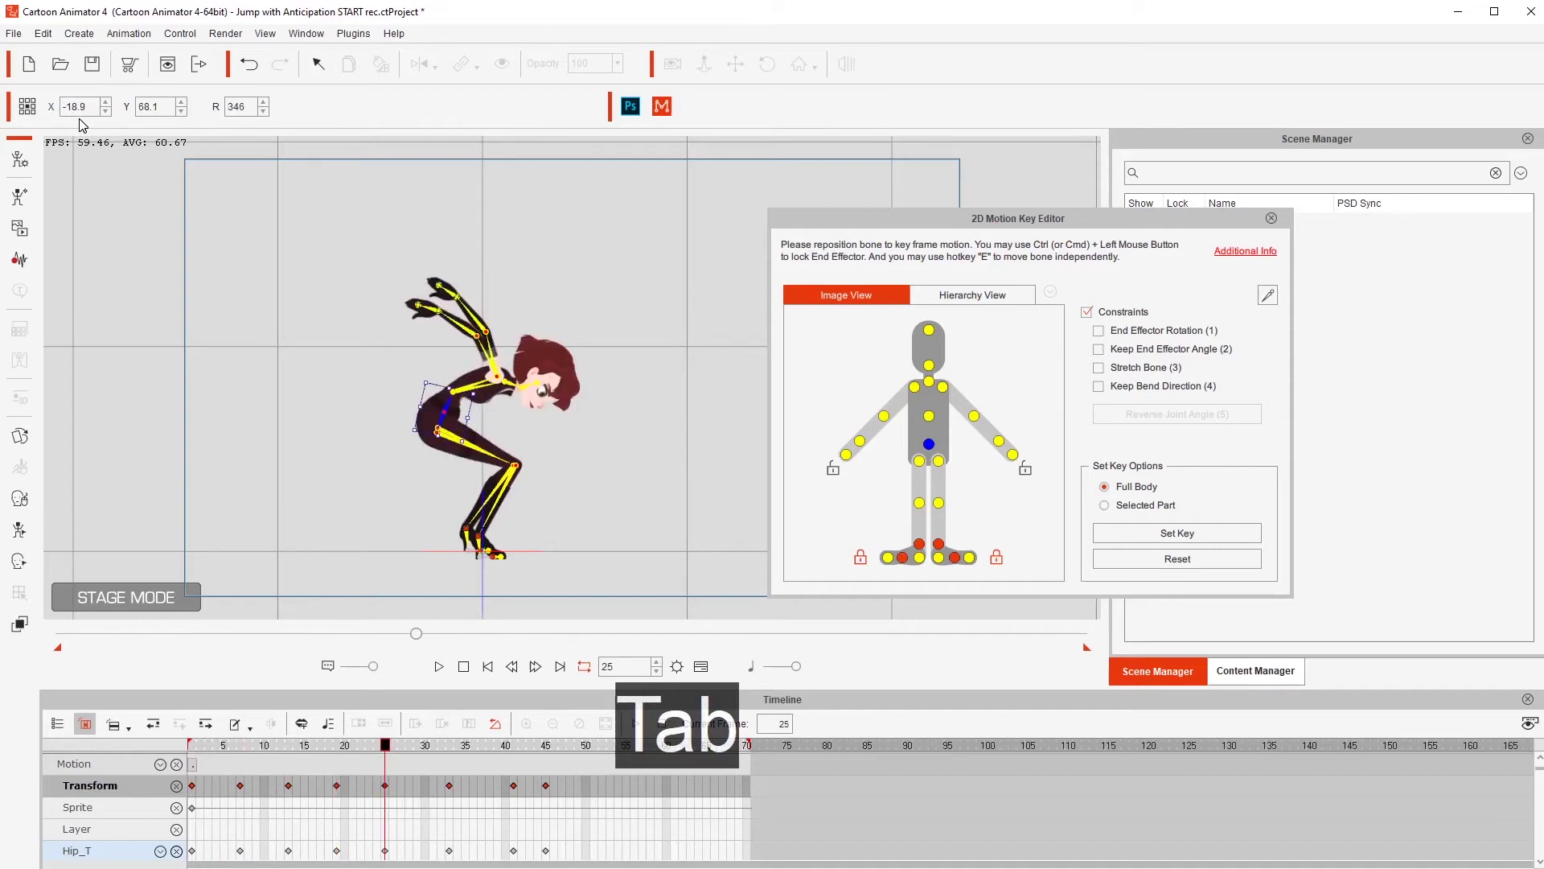
key(shift+Tab)
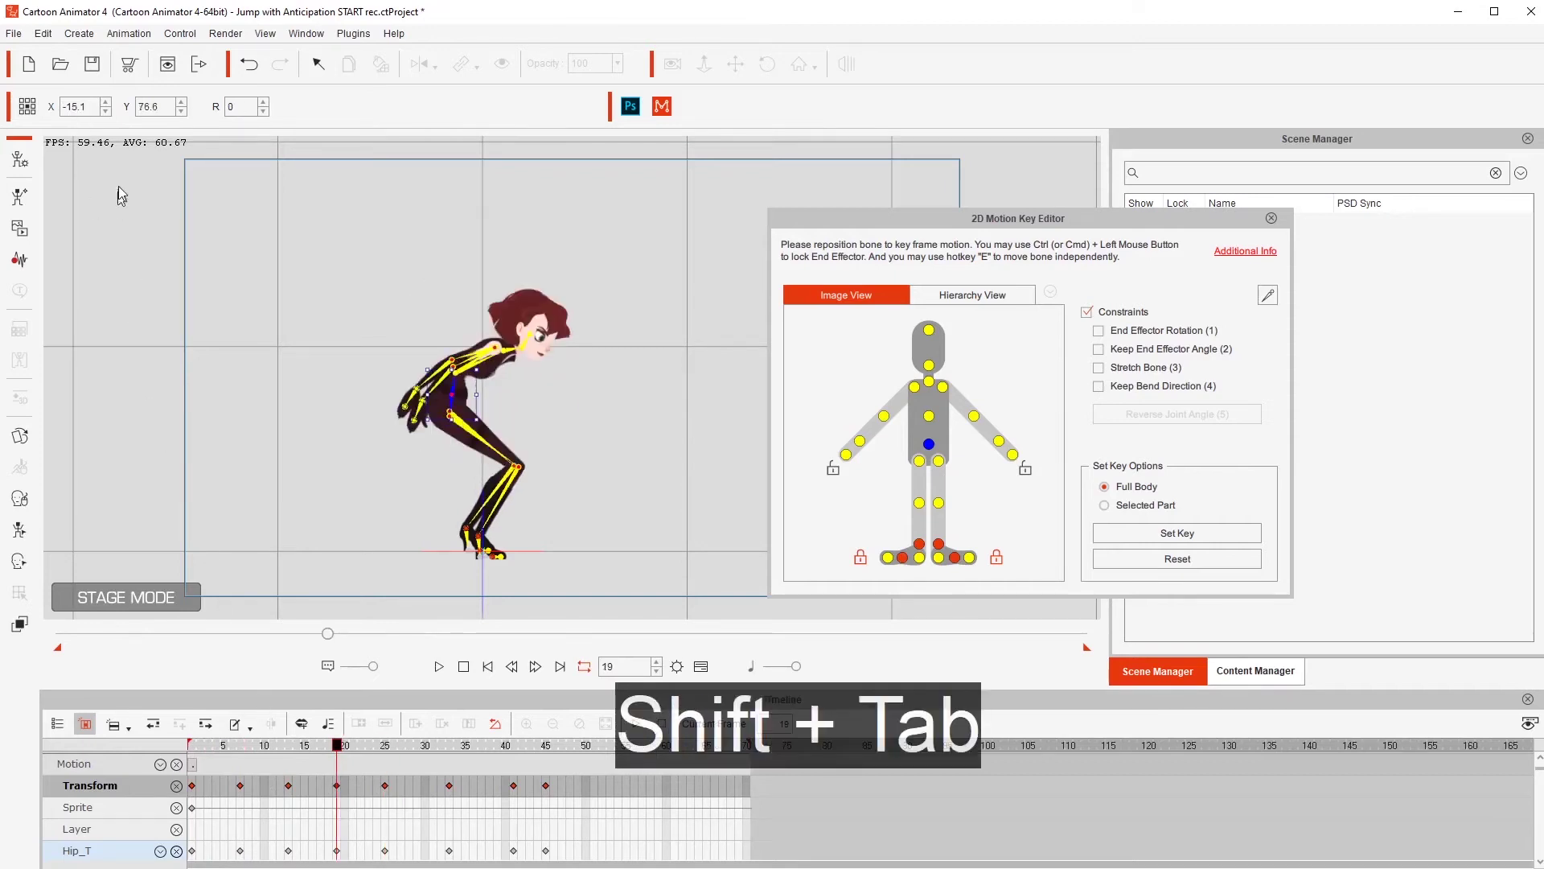
click(105, 104)
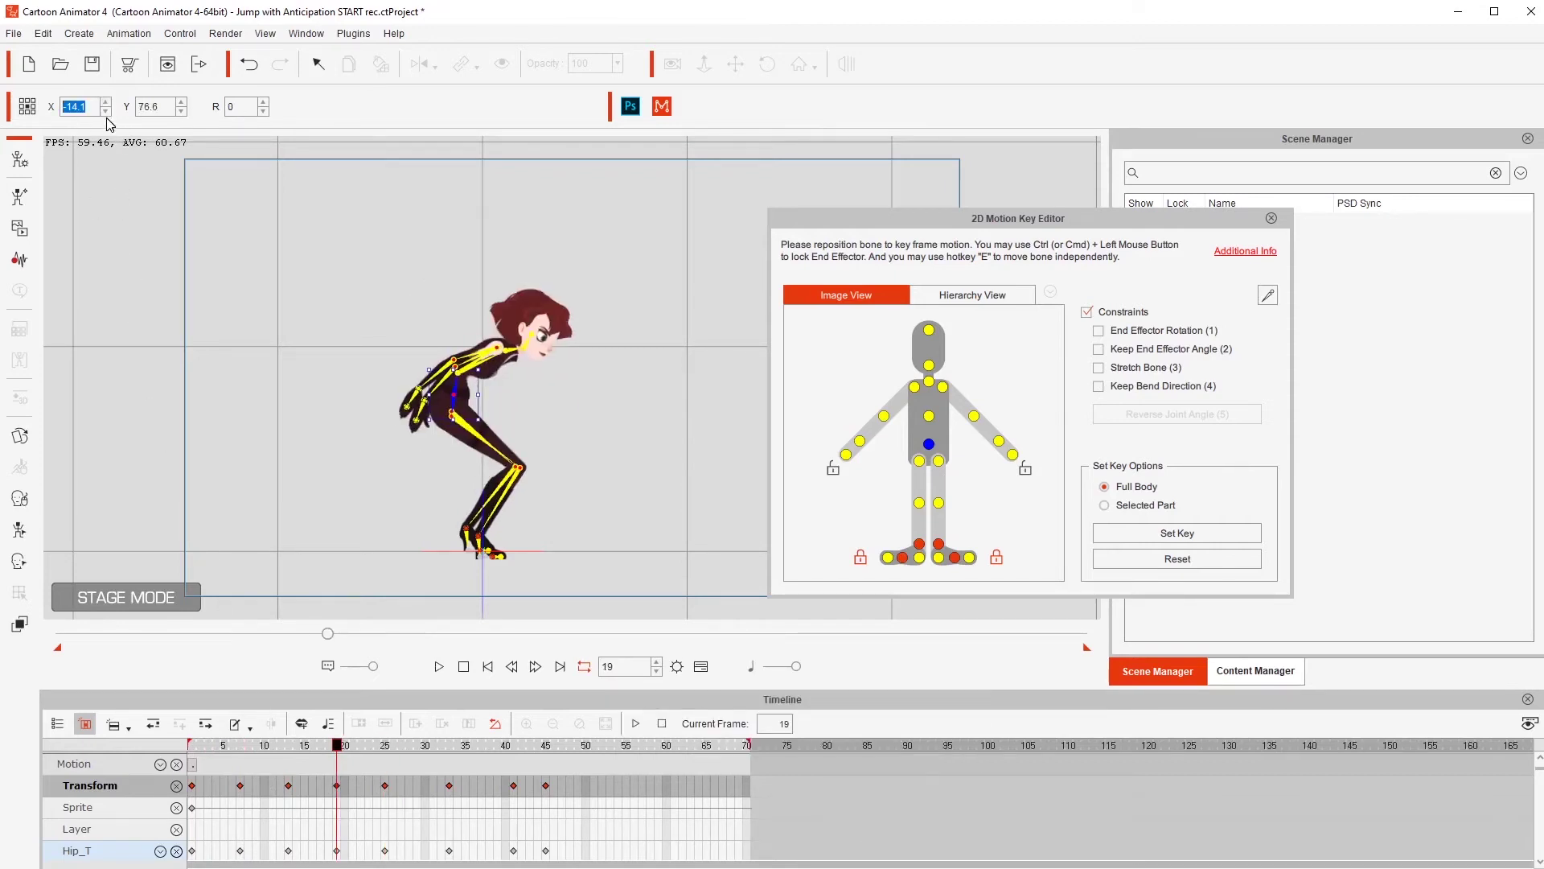
click(105, 112)
click(105, 112)
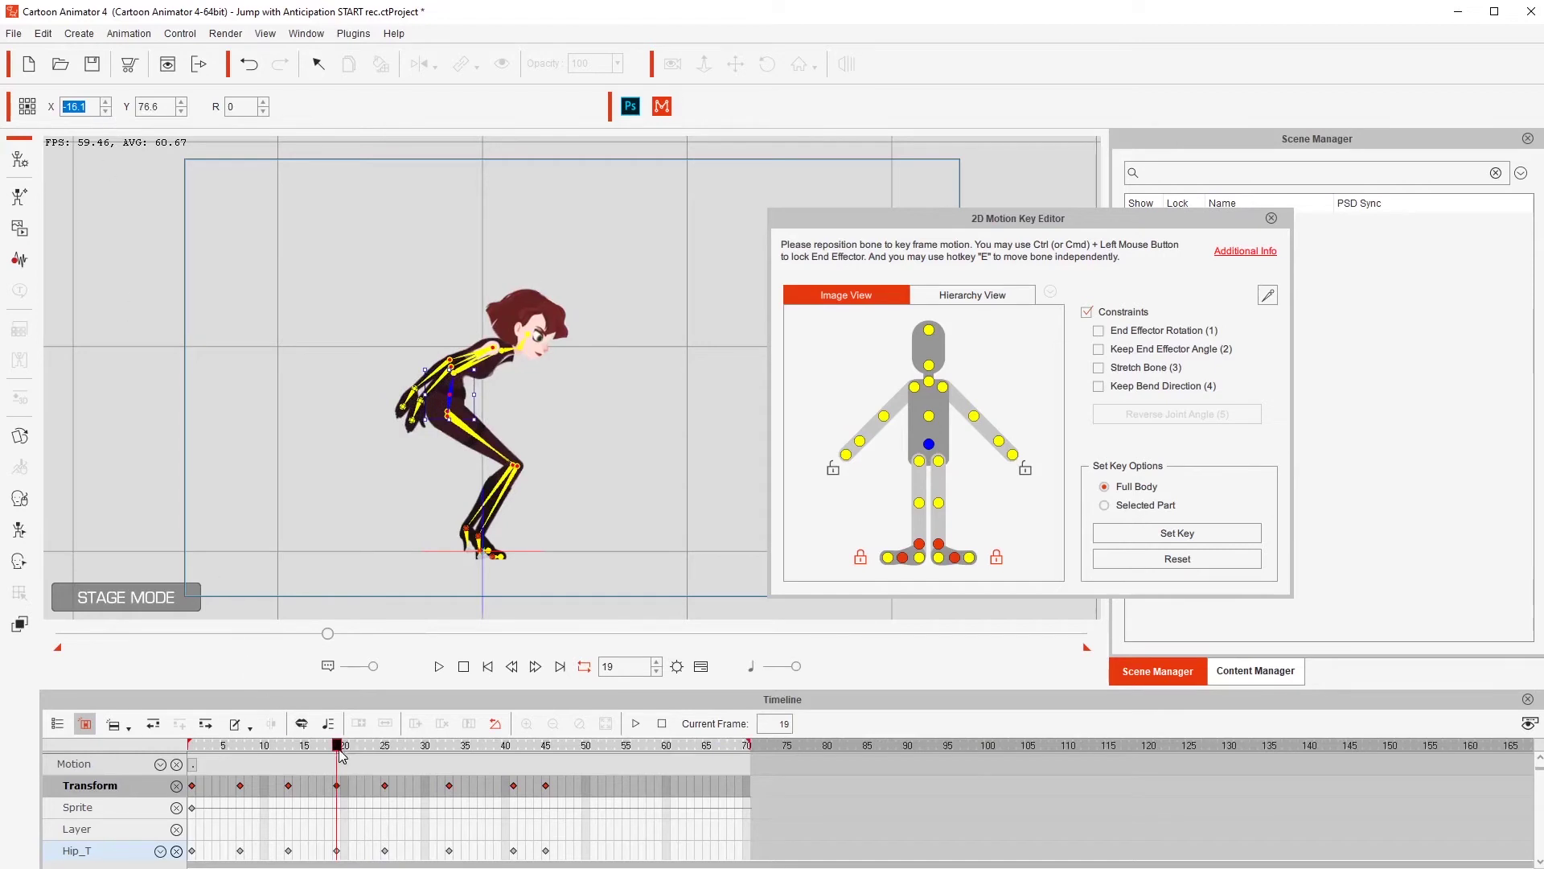
Step on to the key at frame 33 and play the animation to review the adjusted hip motion
key(Tab)
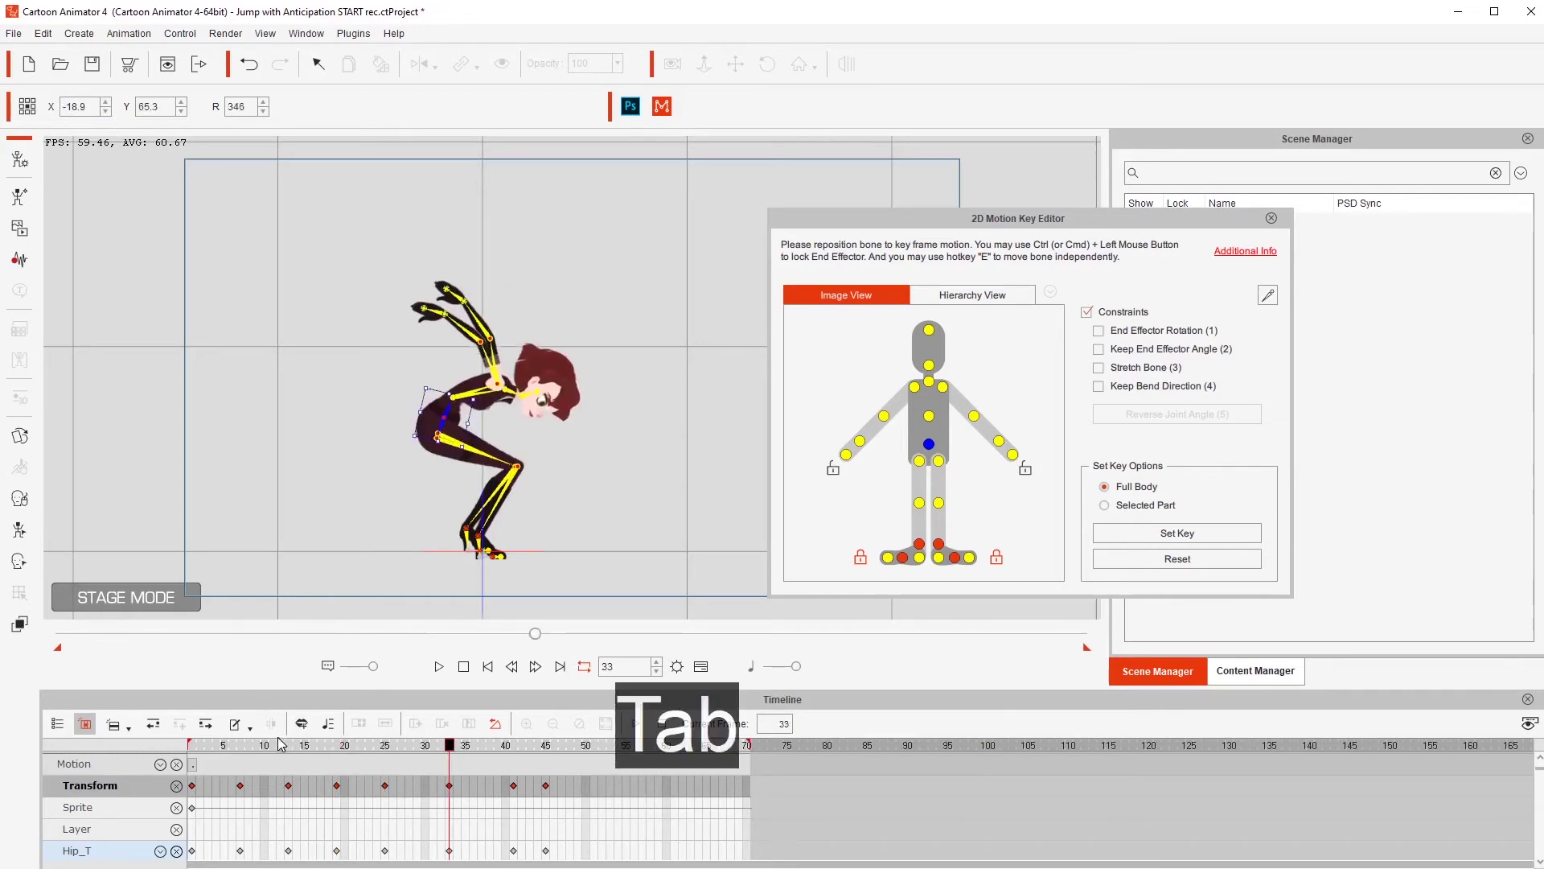
key(space)
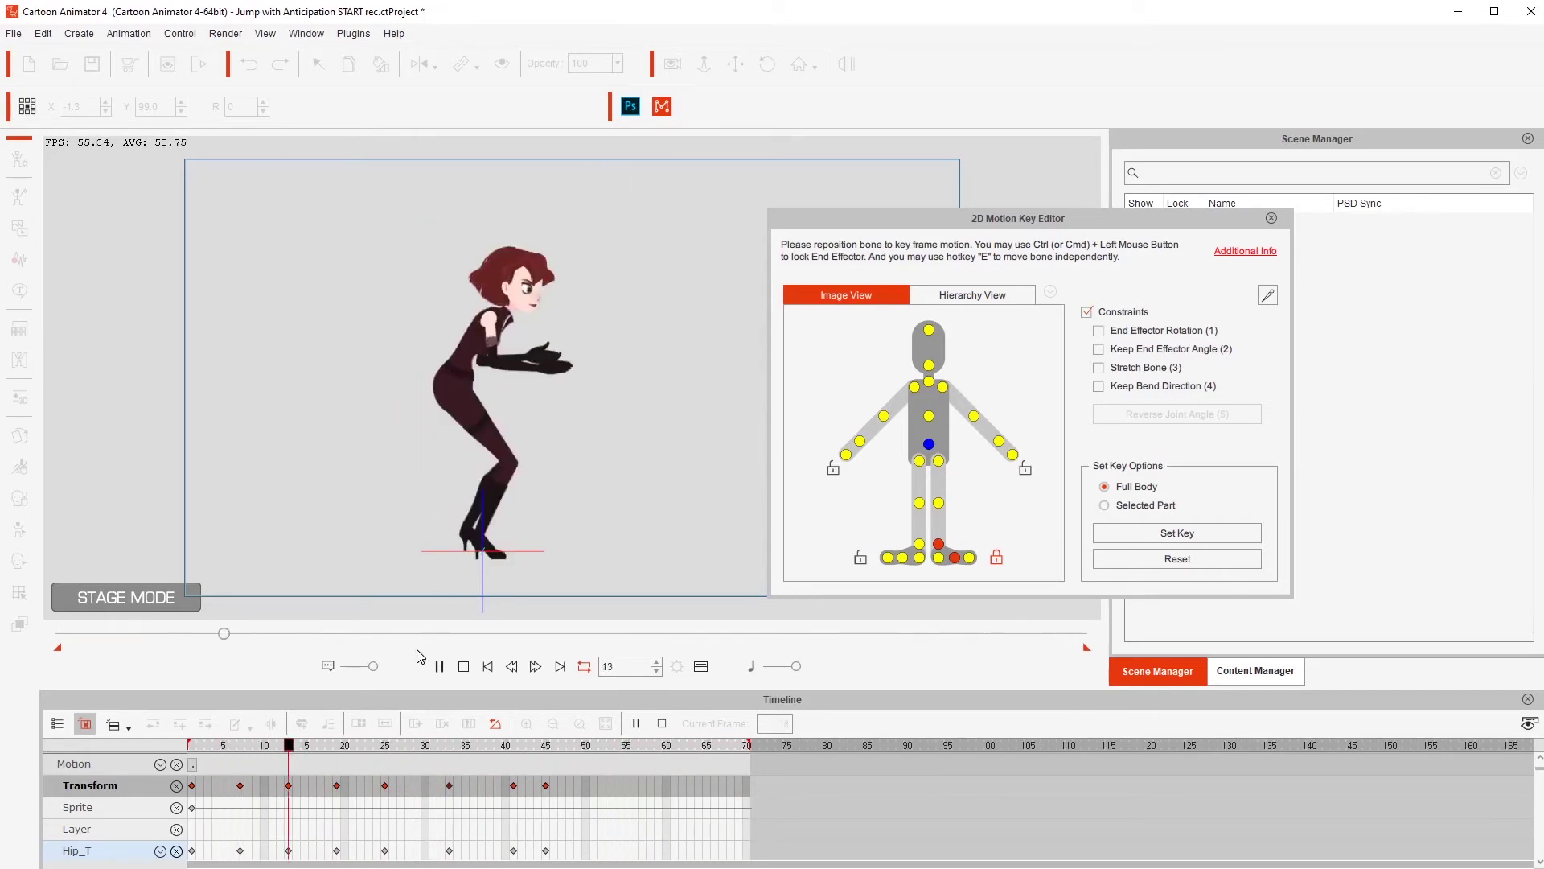
Return to frame 1, and set the transition curve of the Transform key at frame 7 to Linear
key(space)
drag(251, 752, 186, 742)
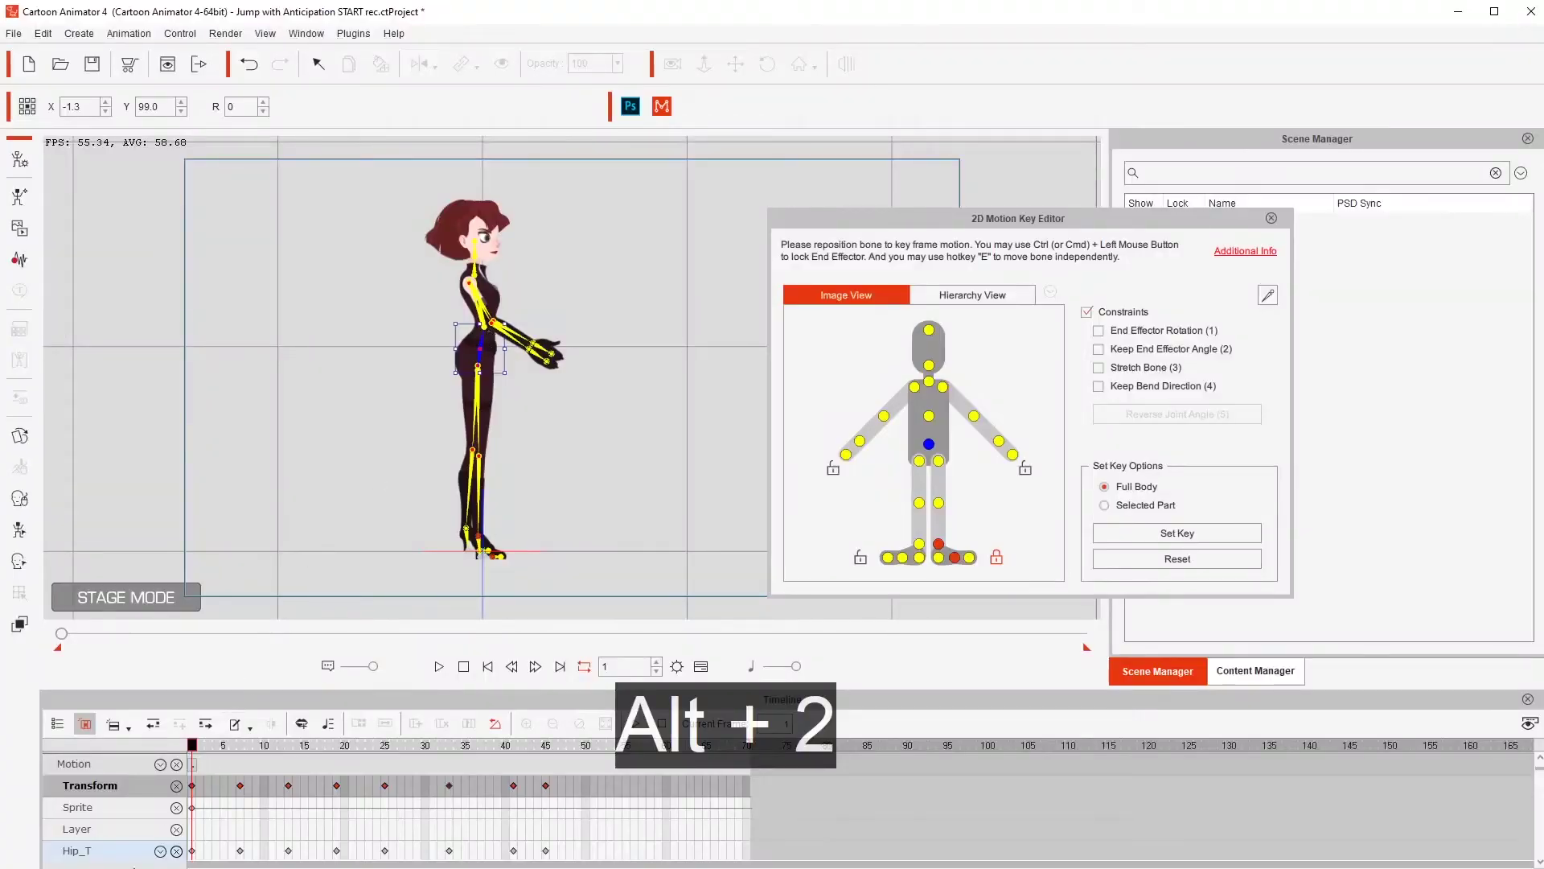
click(239, 785)
right_click(238, 785)
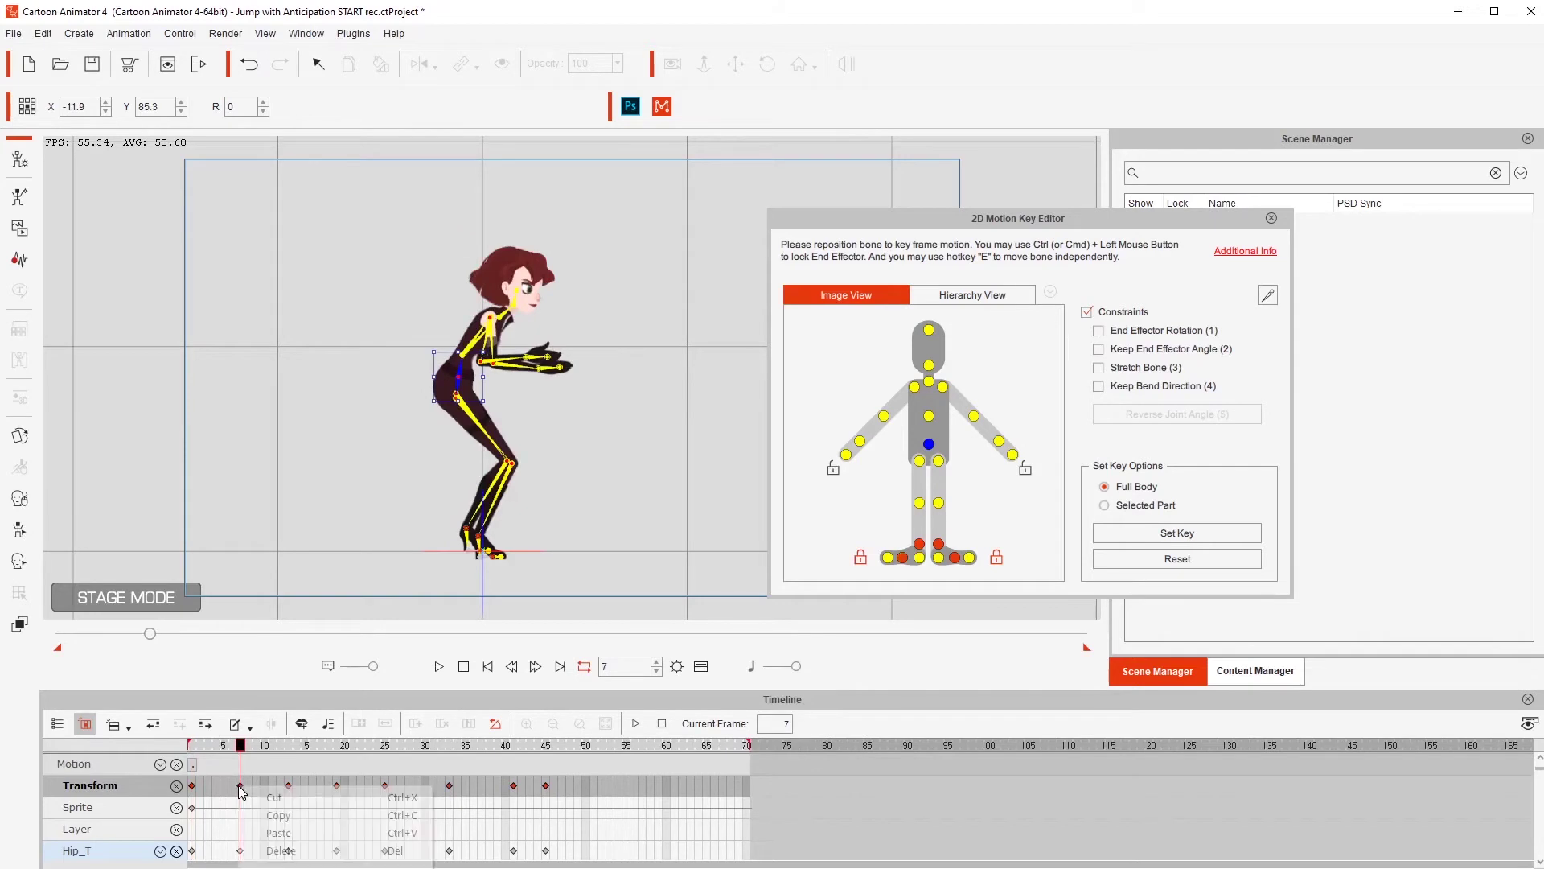
click(300, 867)
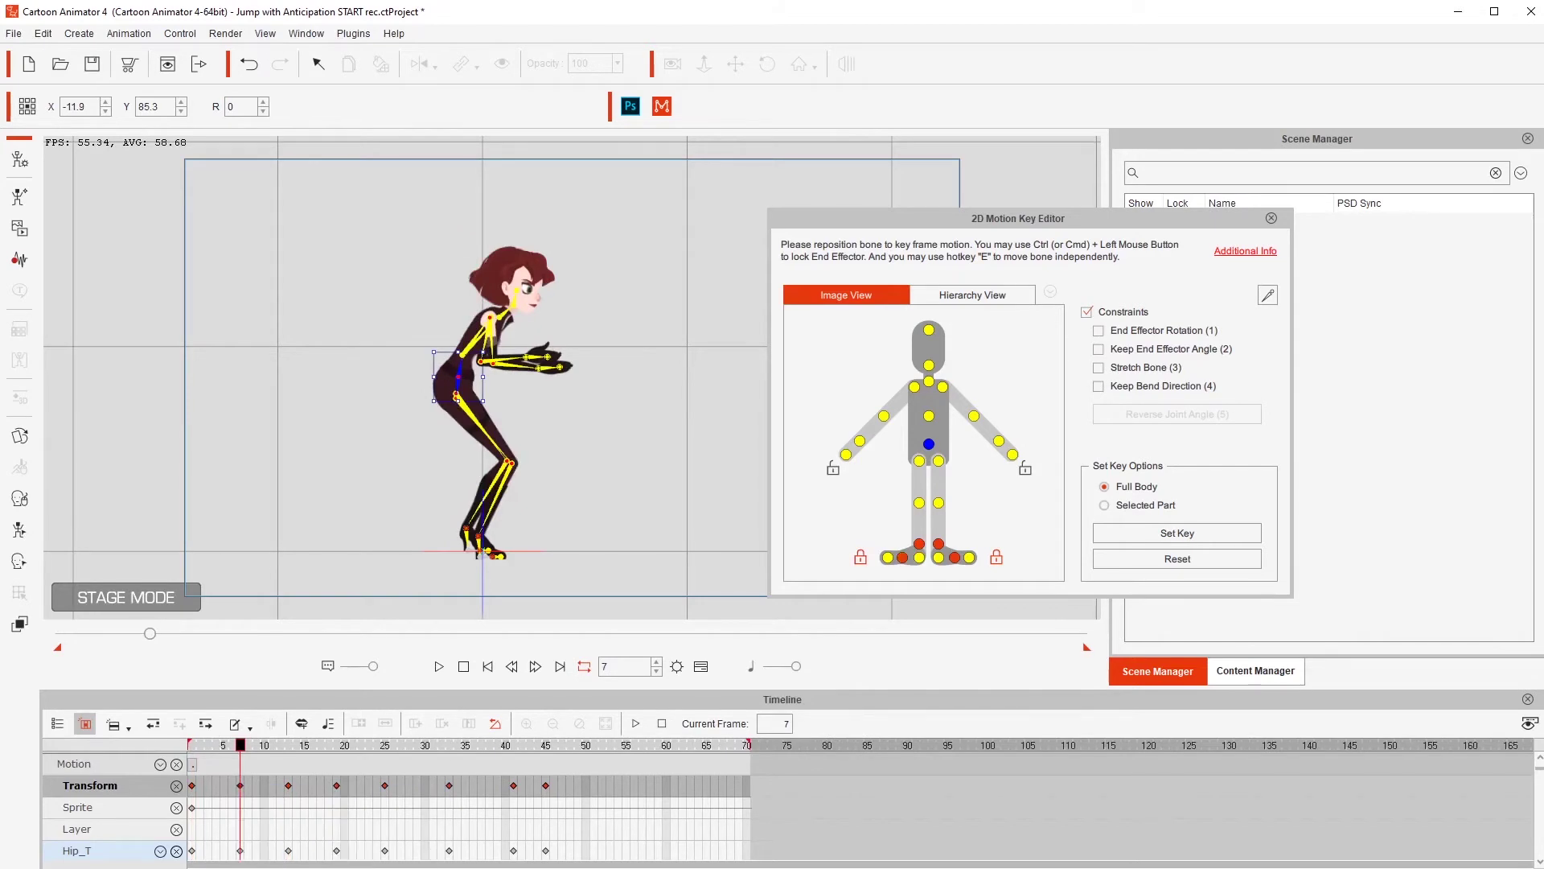
click(978, 553)
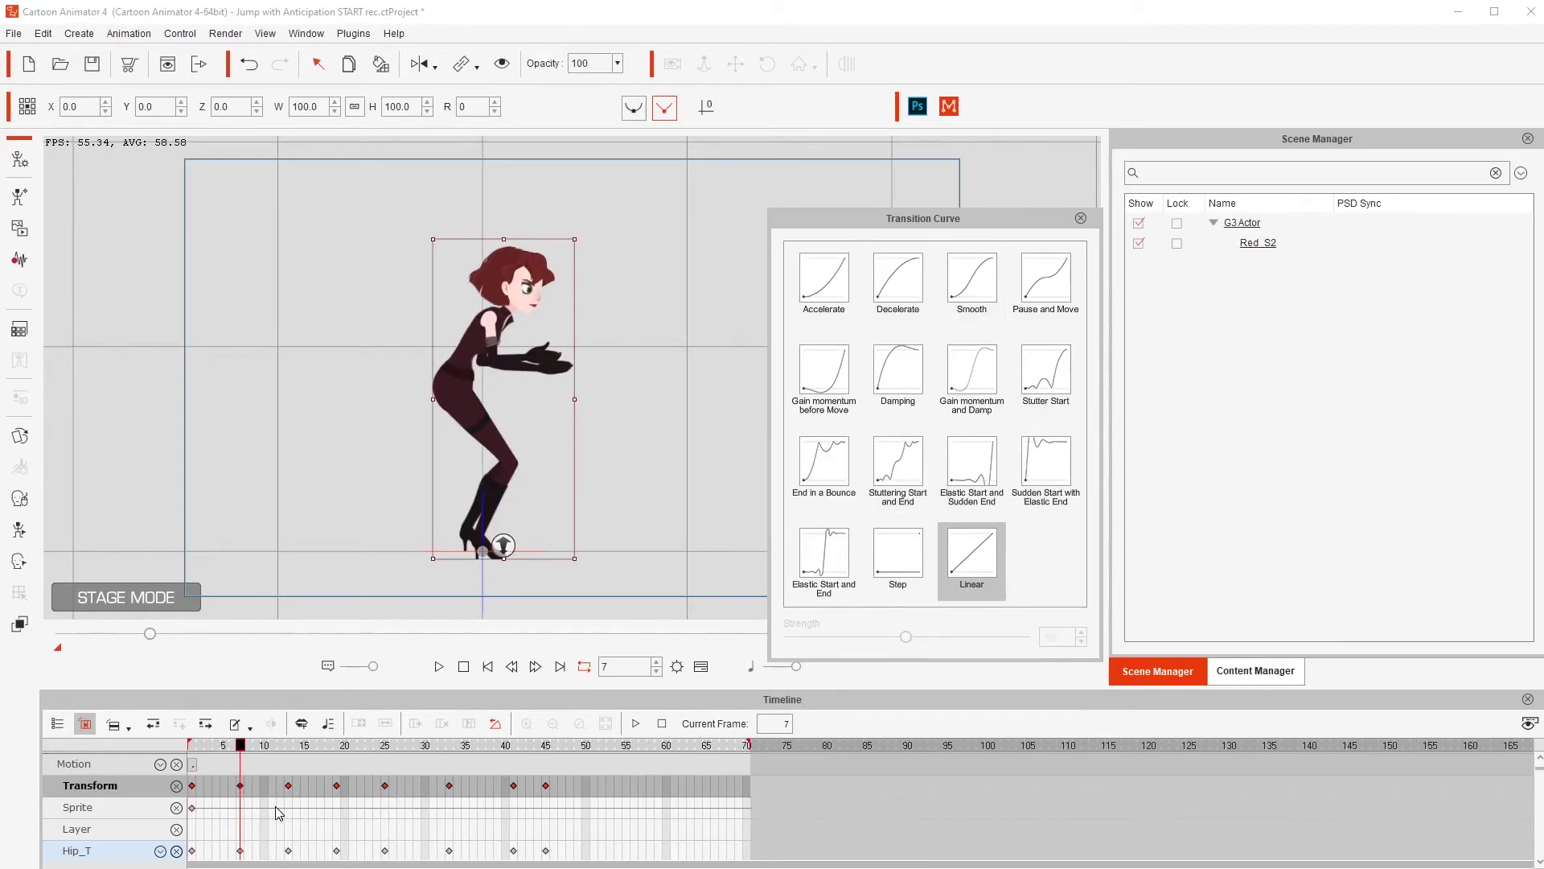
Set the transition curve of the Transform keys at frames 13, 19, 25 and 33 to Linear
click(289, 785)
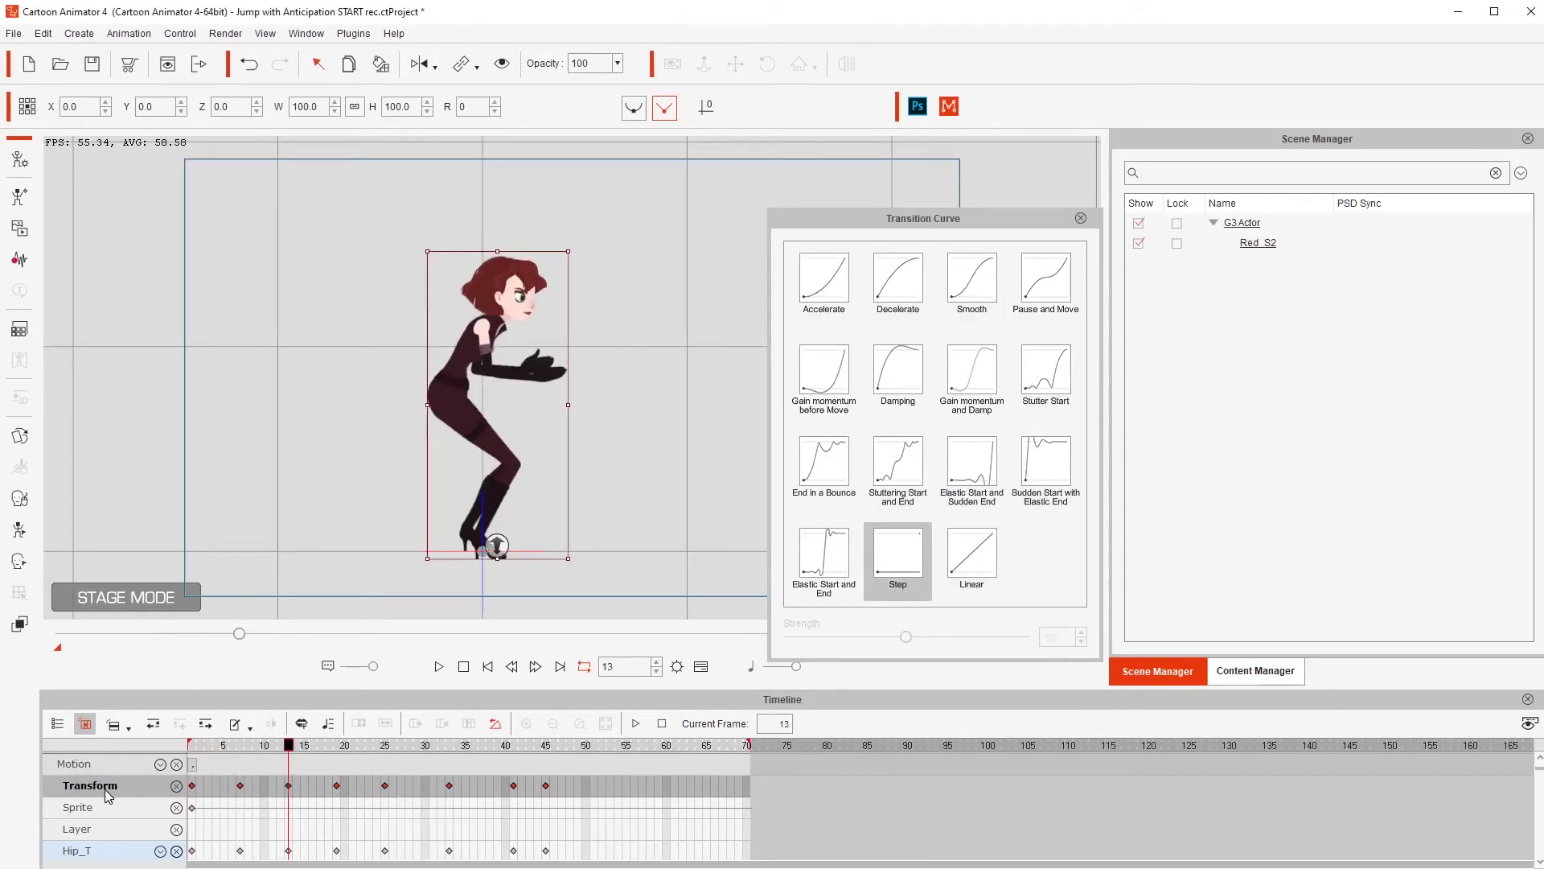
click(989, 569)
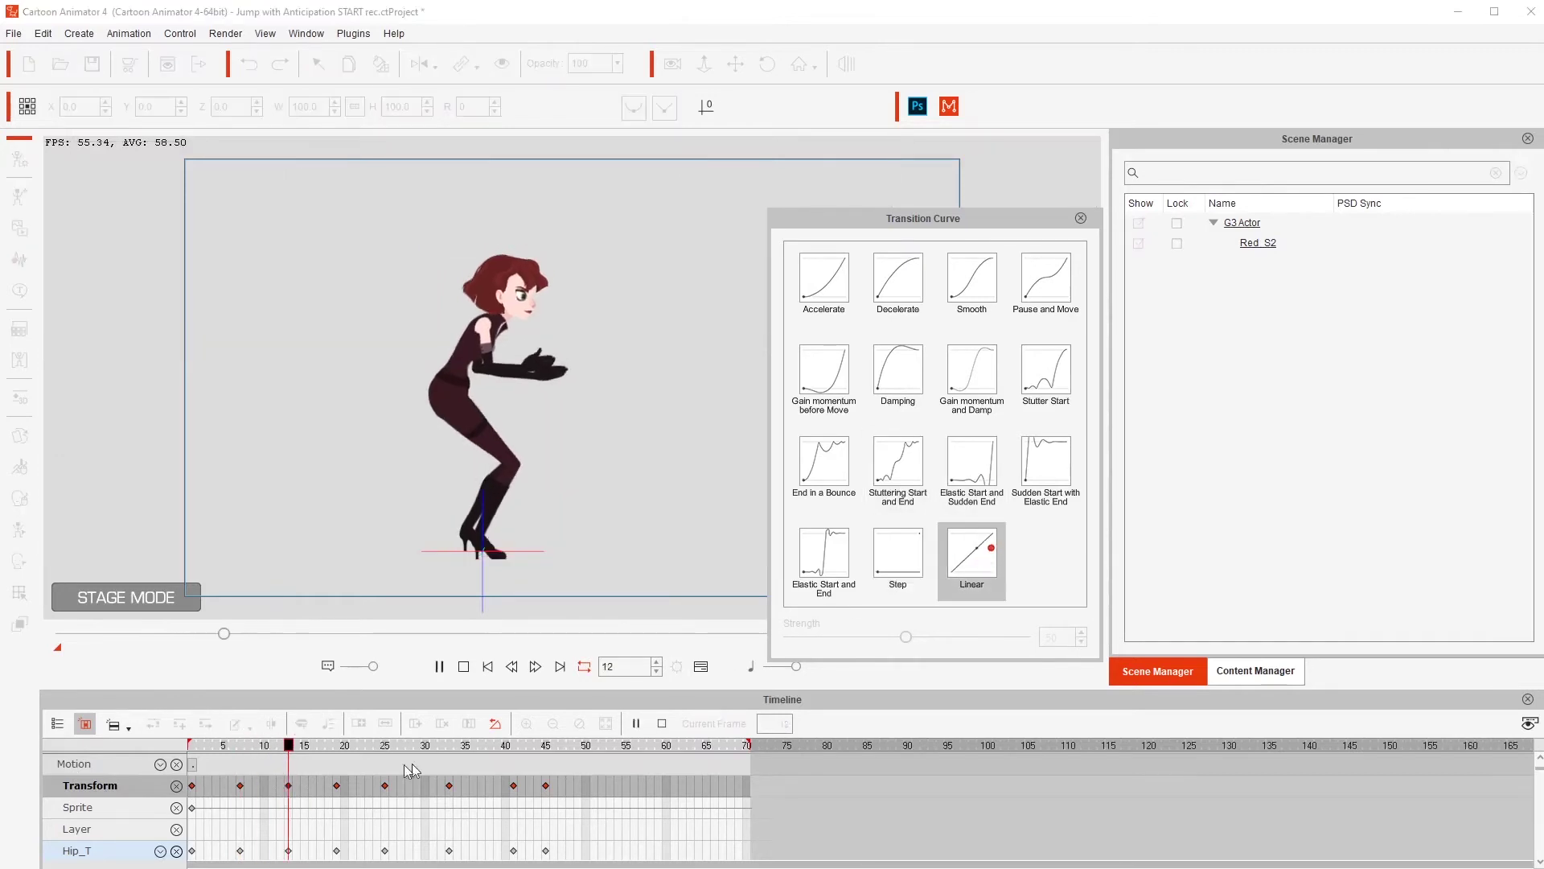
click(336, 786)
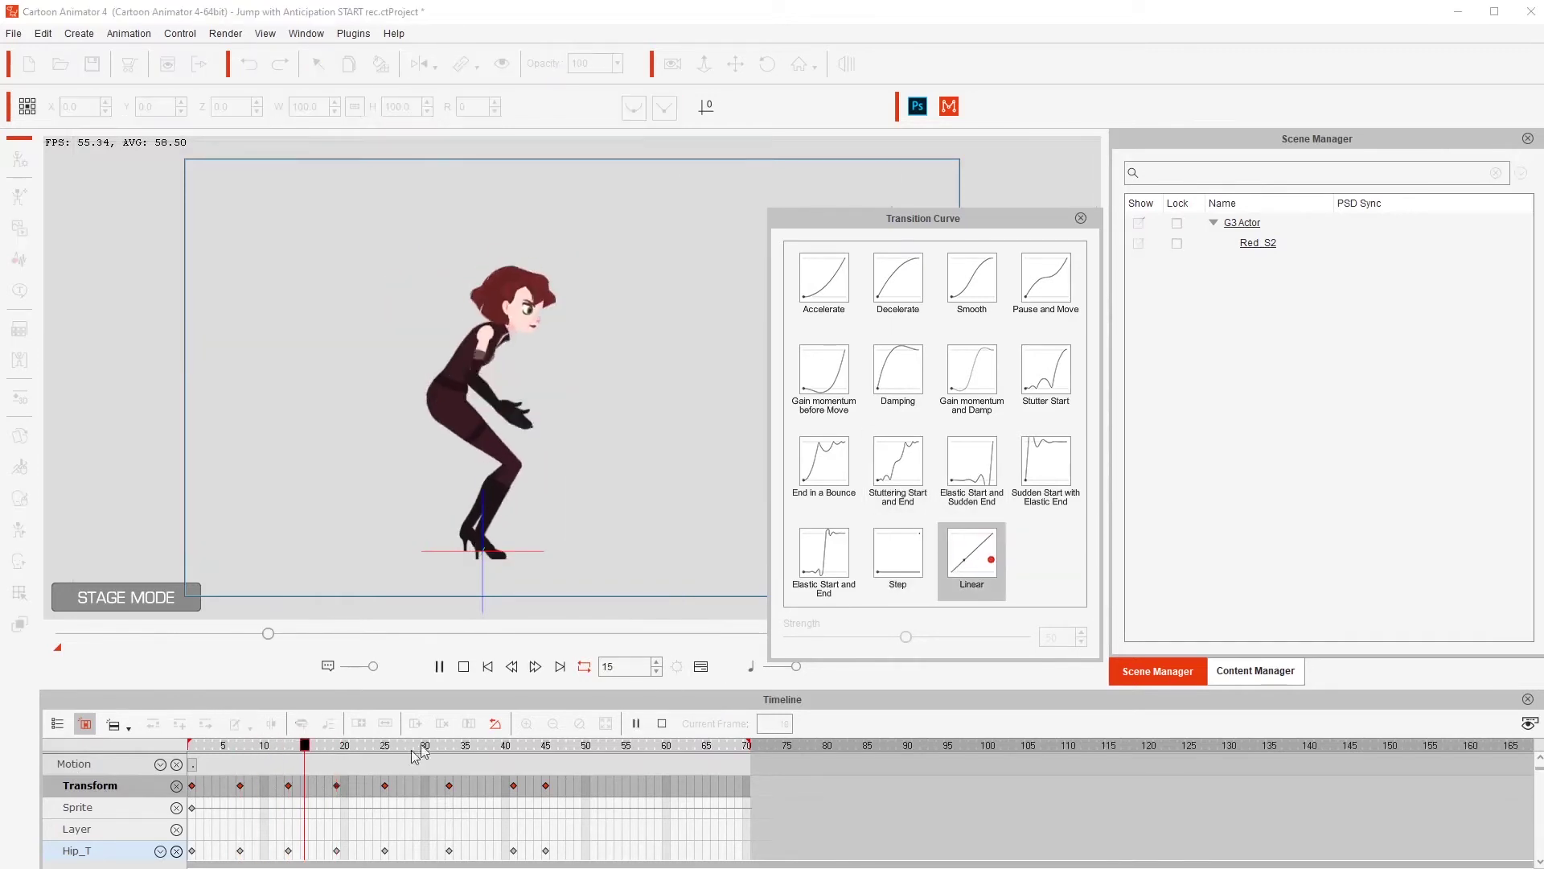
click(385, 786)
click(448, 785)
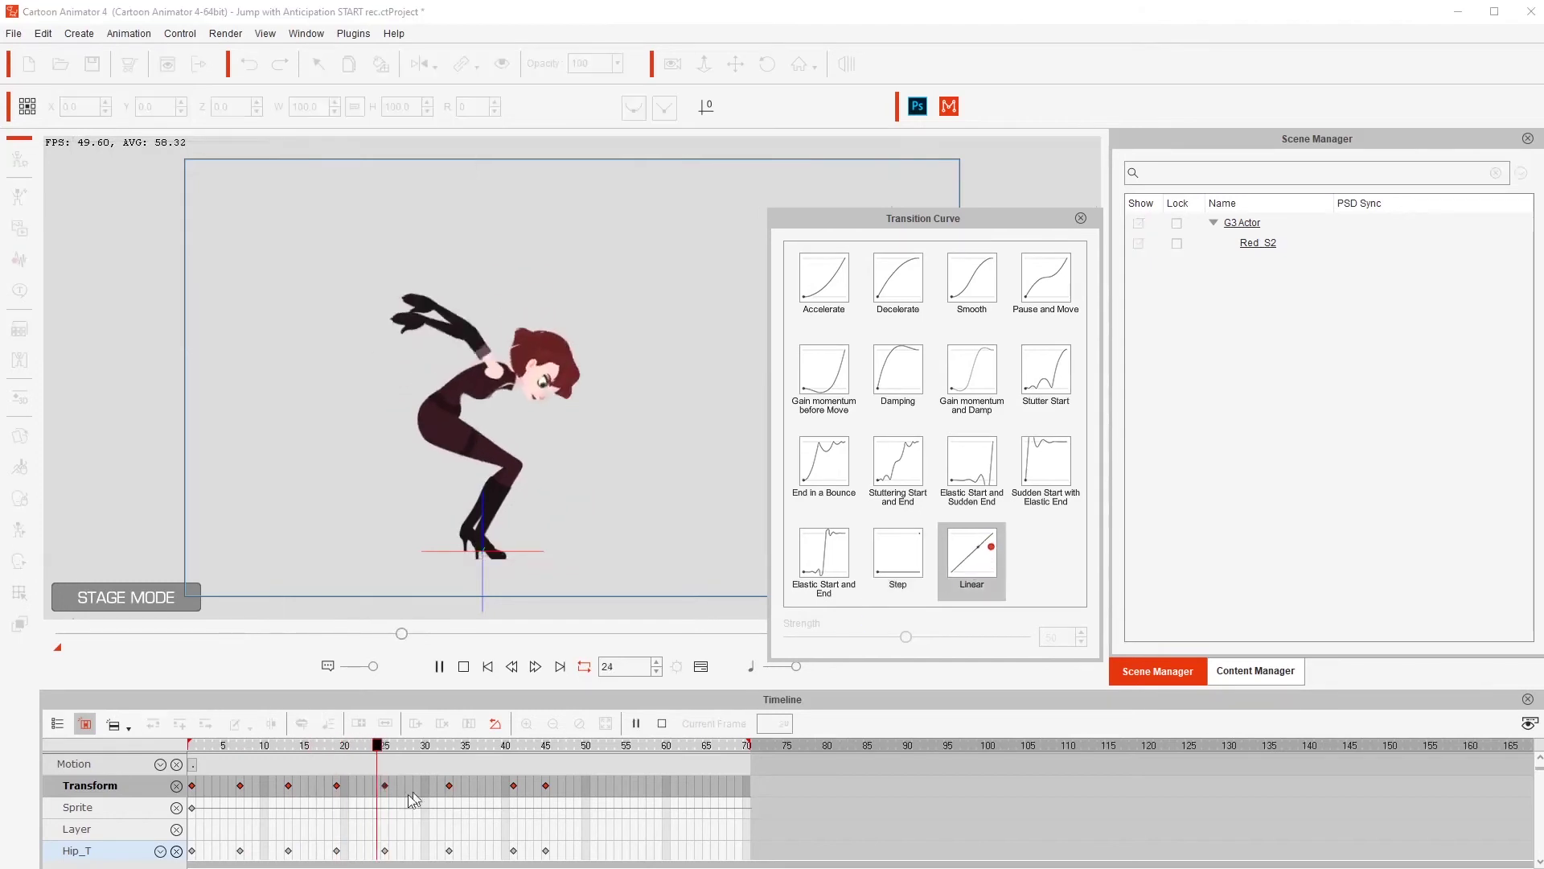
Play the interpolated animation from frame 1 to review the motion, and return to the start
key(space)
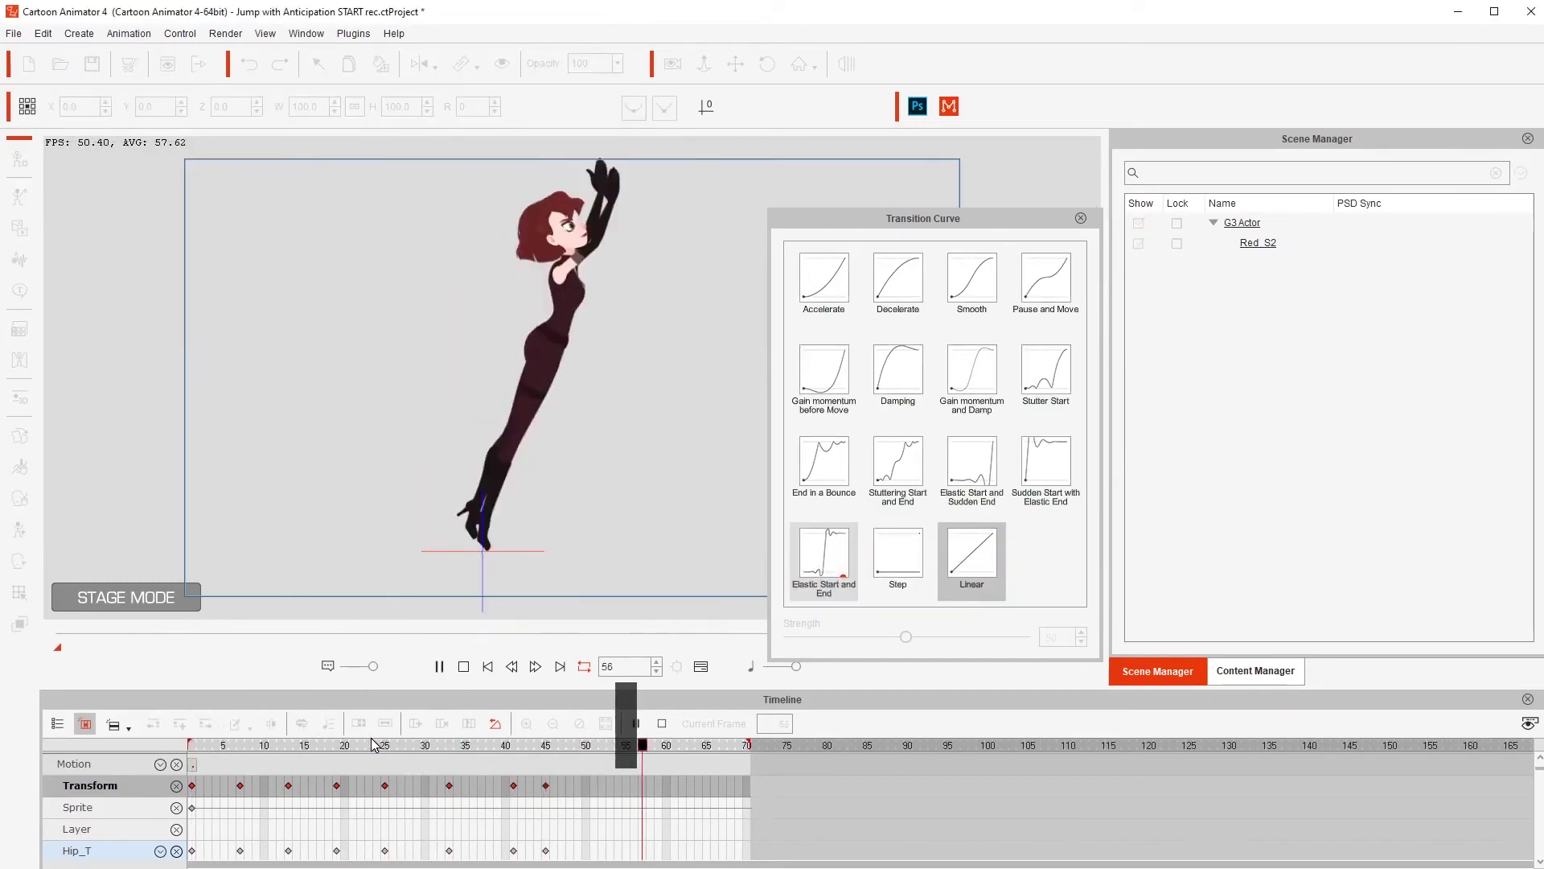
key(space)
drag(334, 743, 175, 719)
key(space)
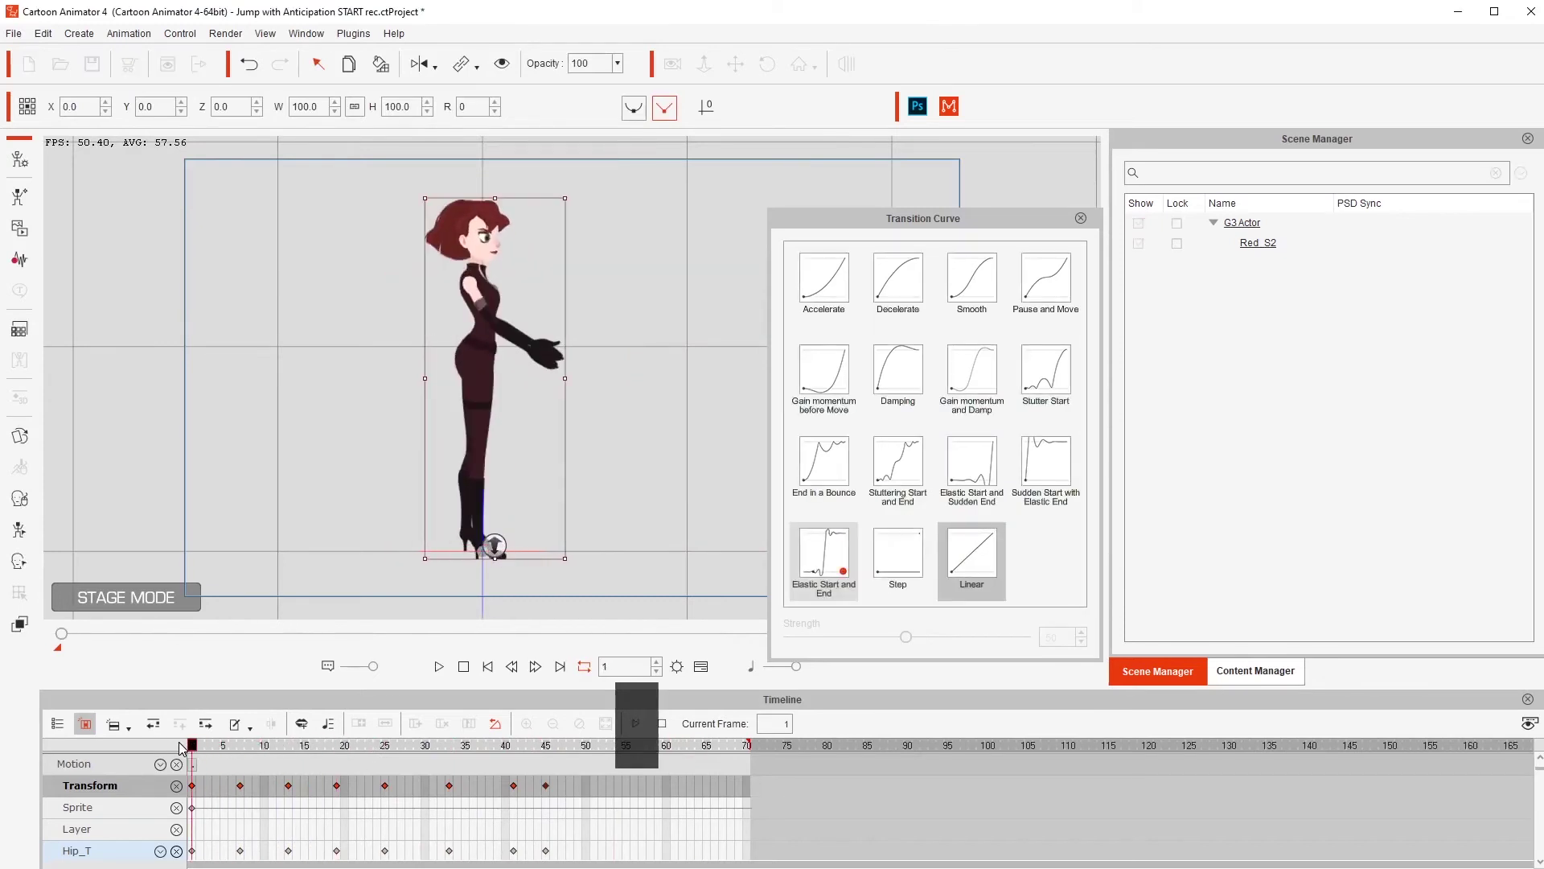
key(space)
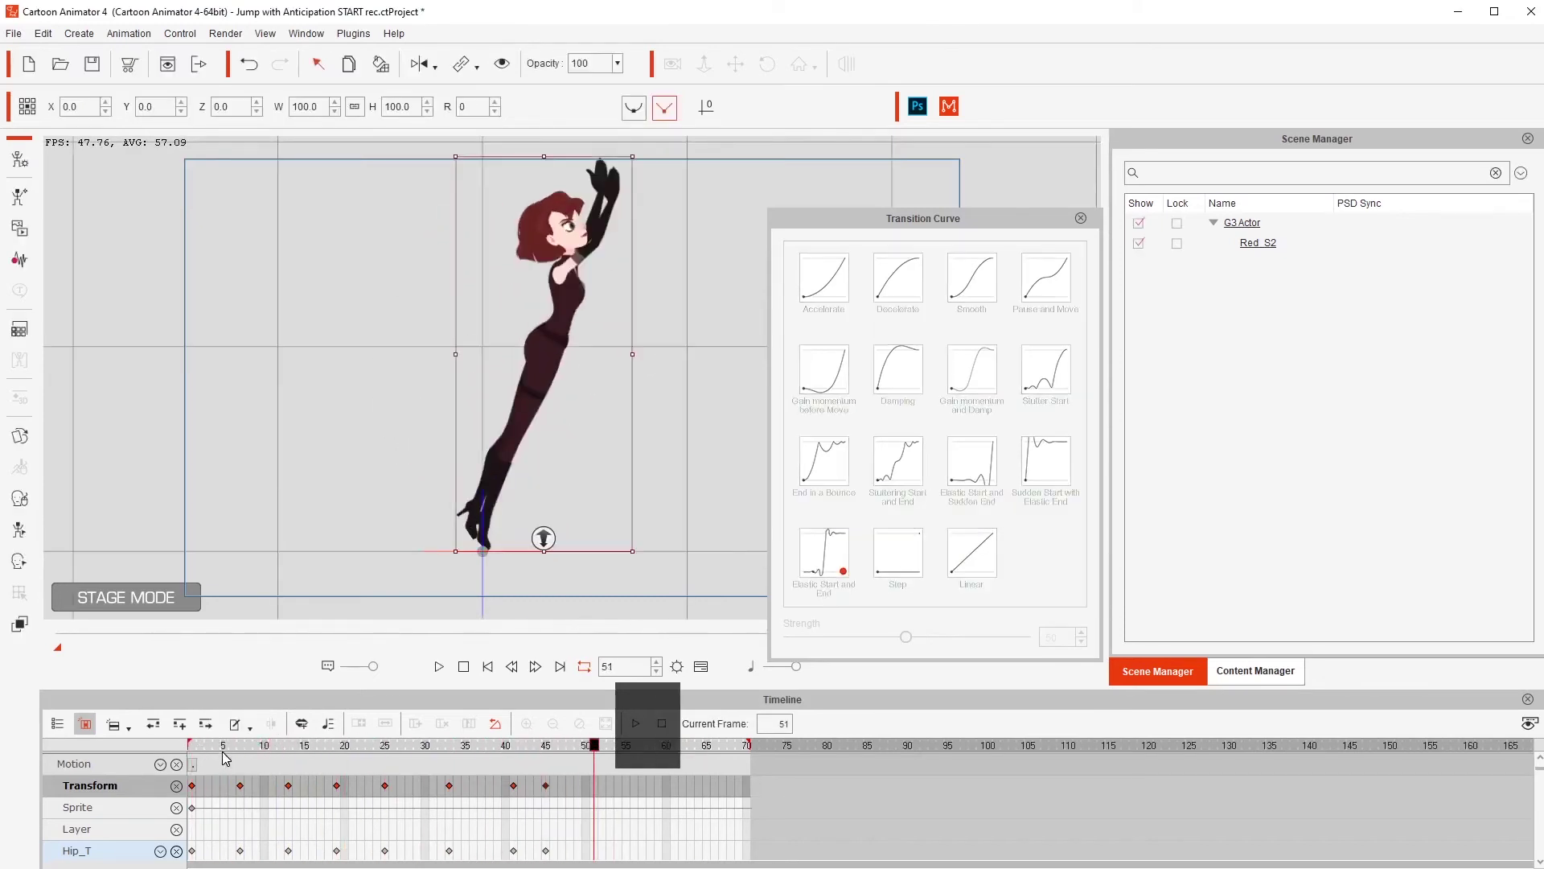
drag(241, 751, 185, 738)
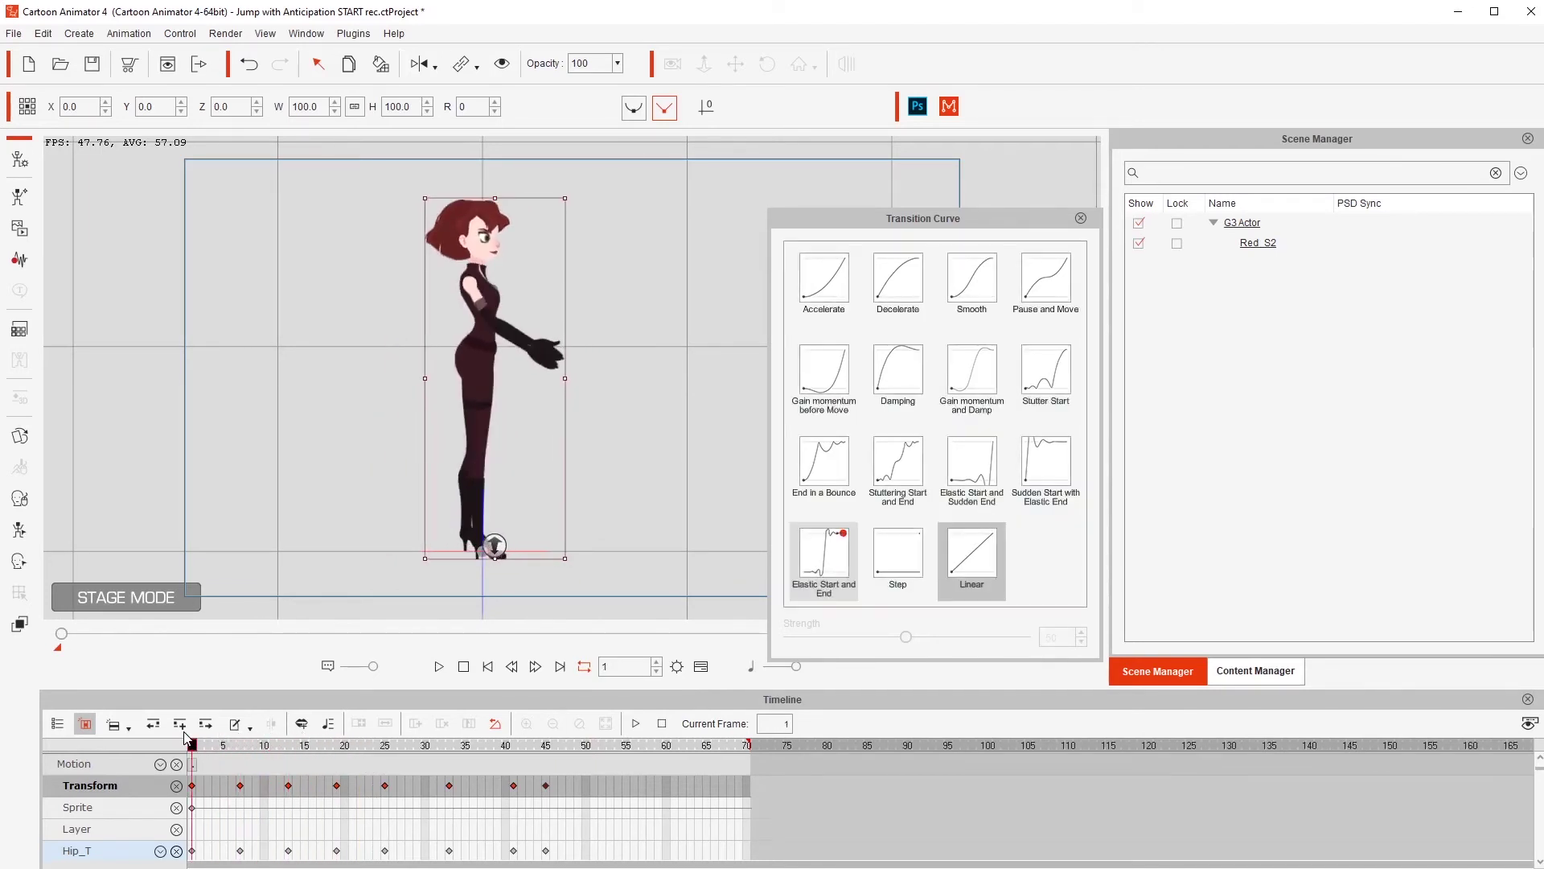
Step back and forth through the keys from frame 1 to 19 to compare the upper body poses, ending at frame 13
key(Tab)
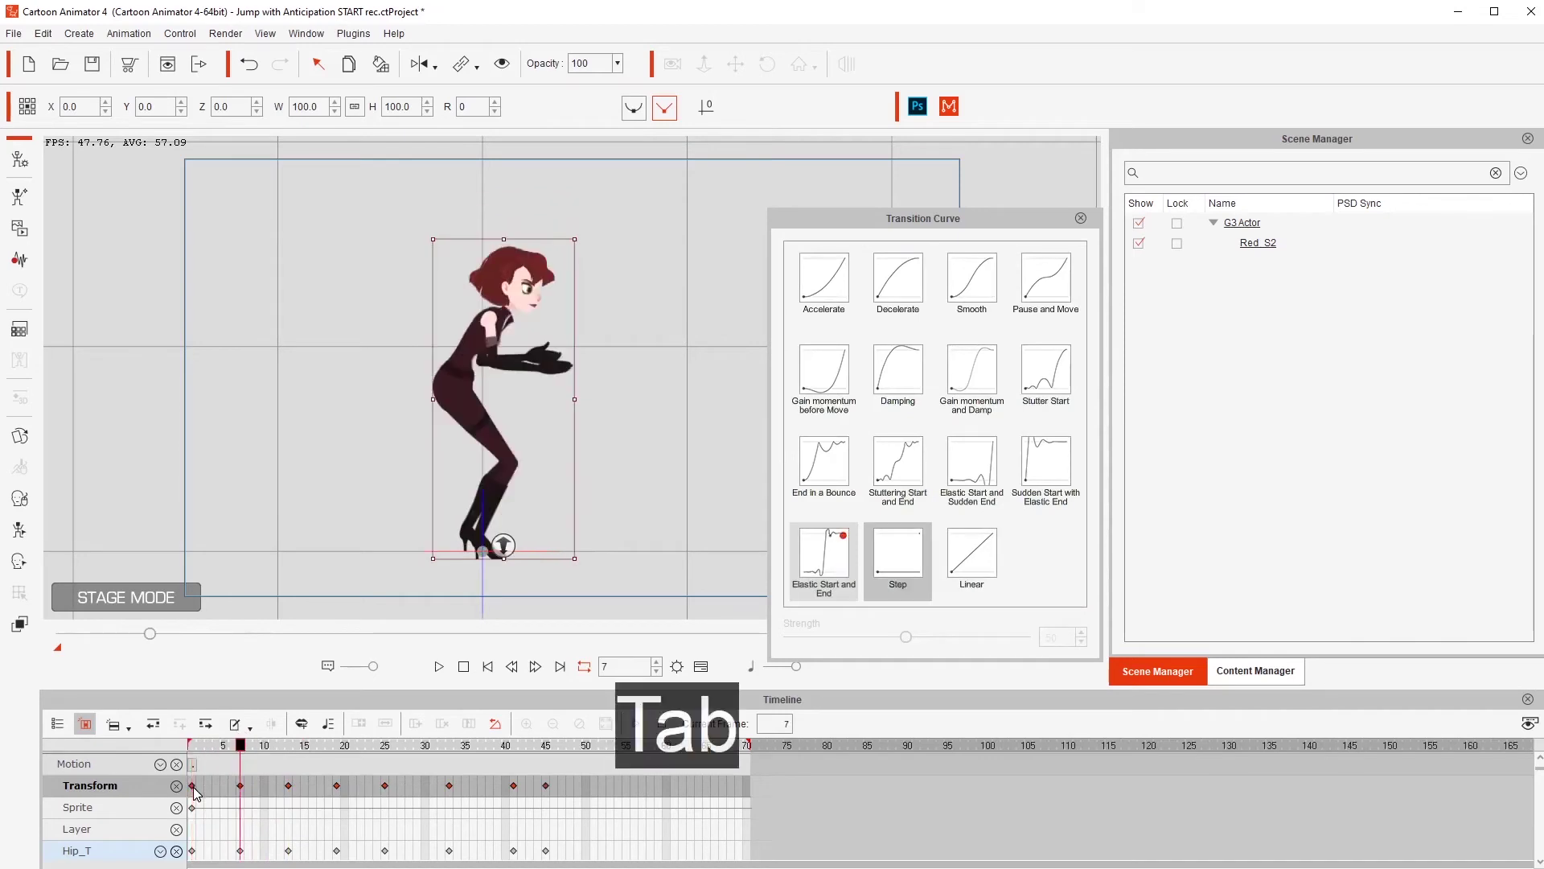
key(shift+Tab)
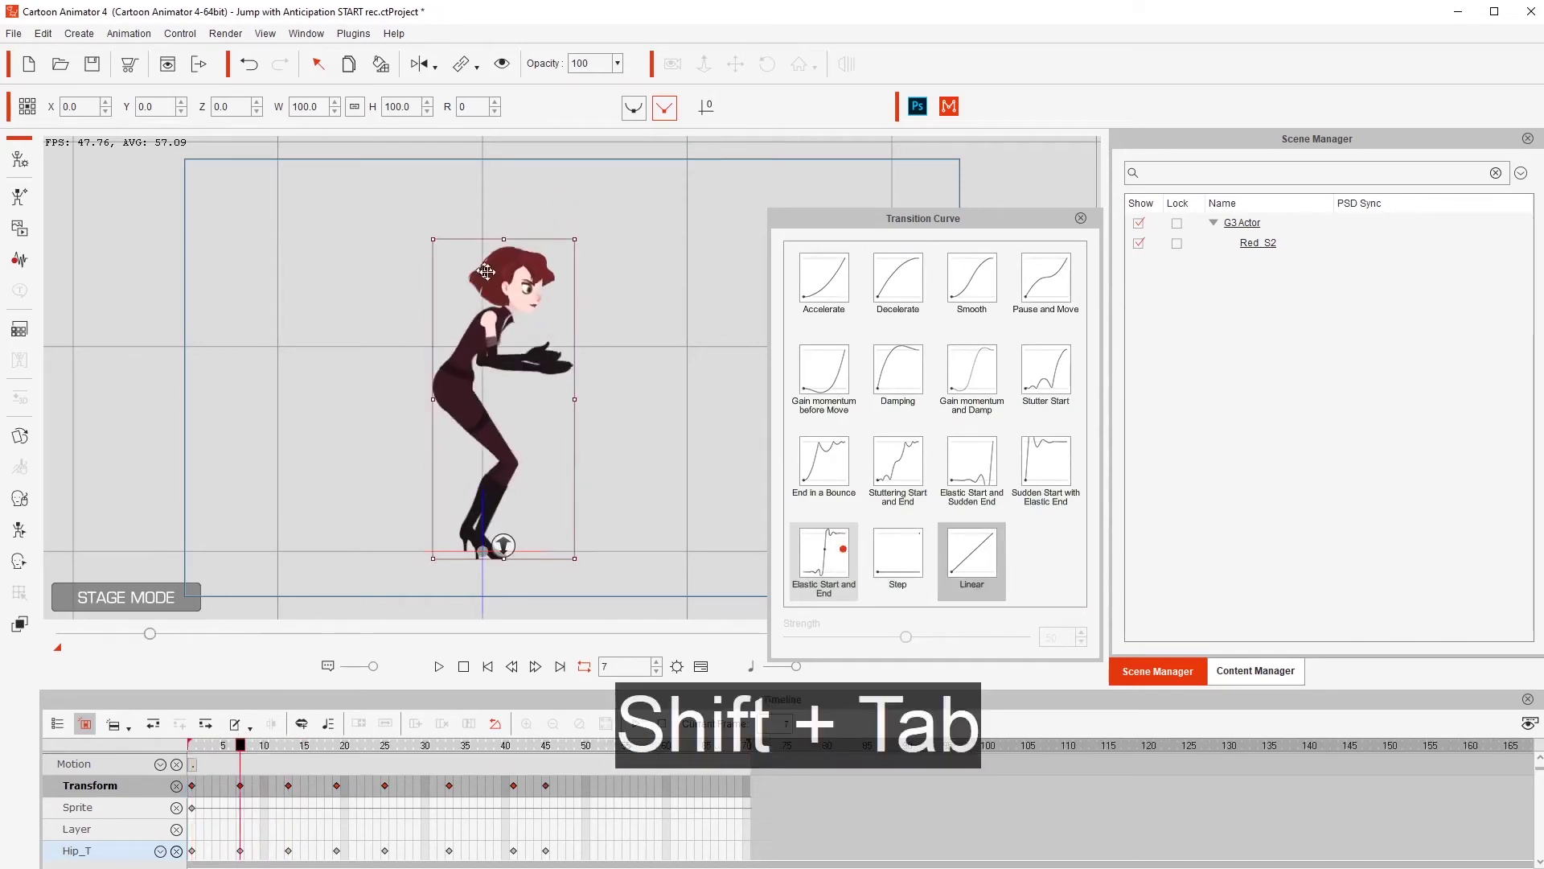
key(Tab)
key(Tab)
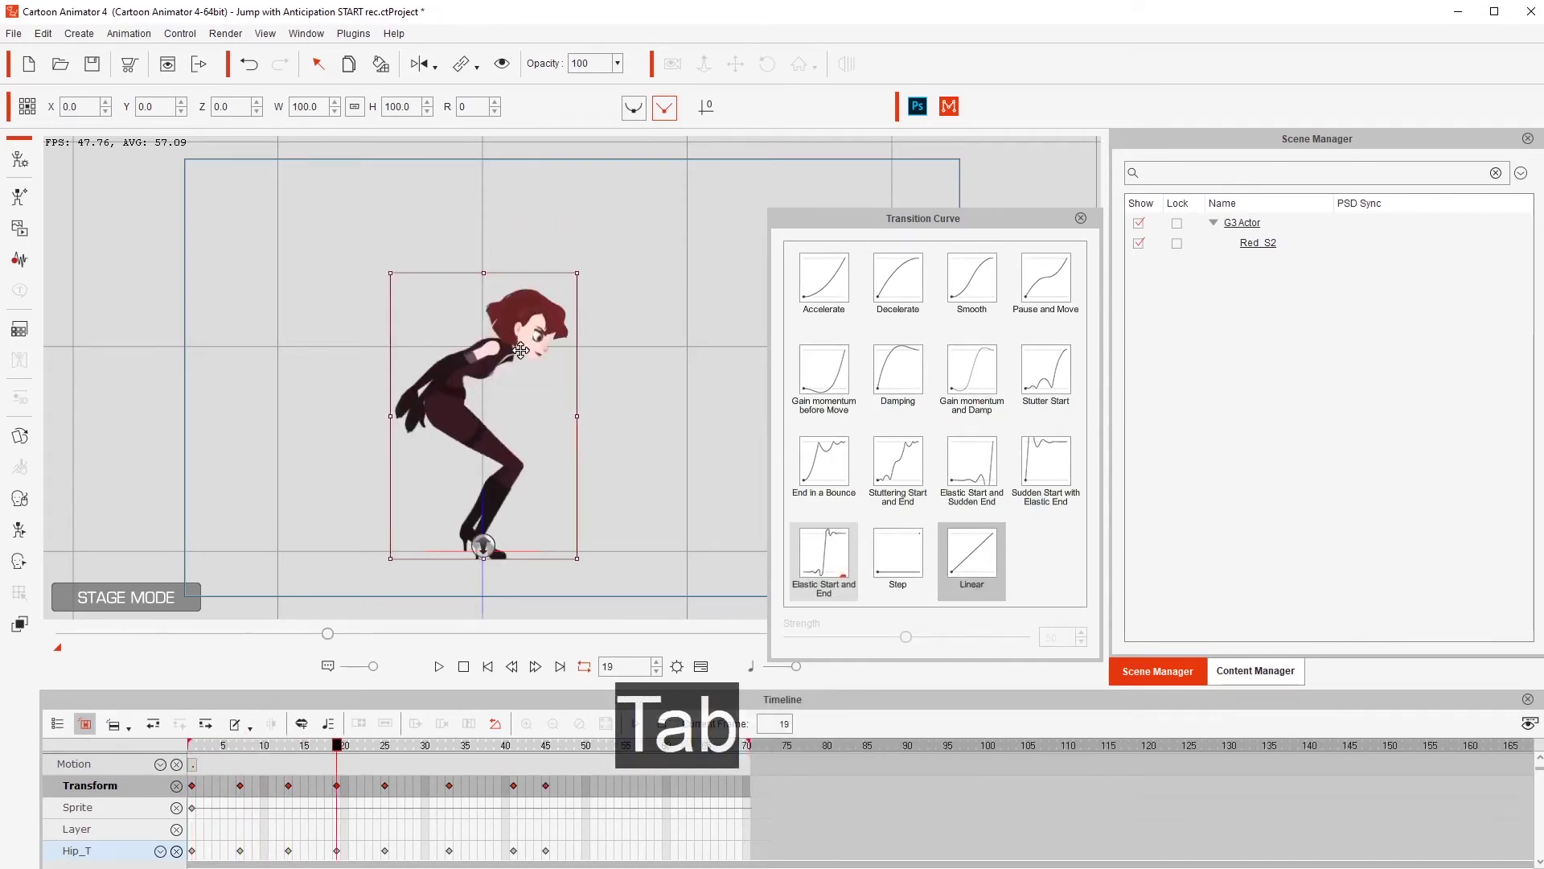
key(shift+Tab)
key(shift+Tab)
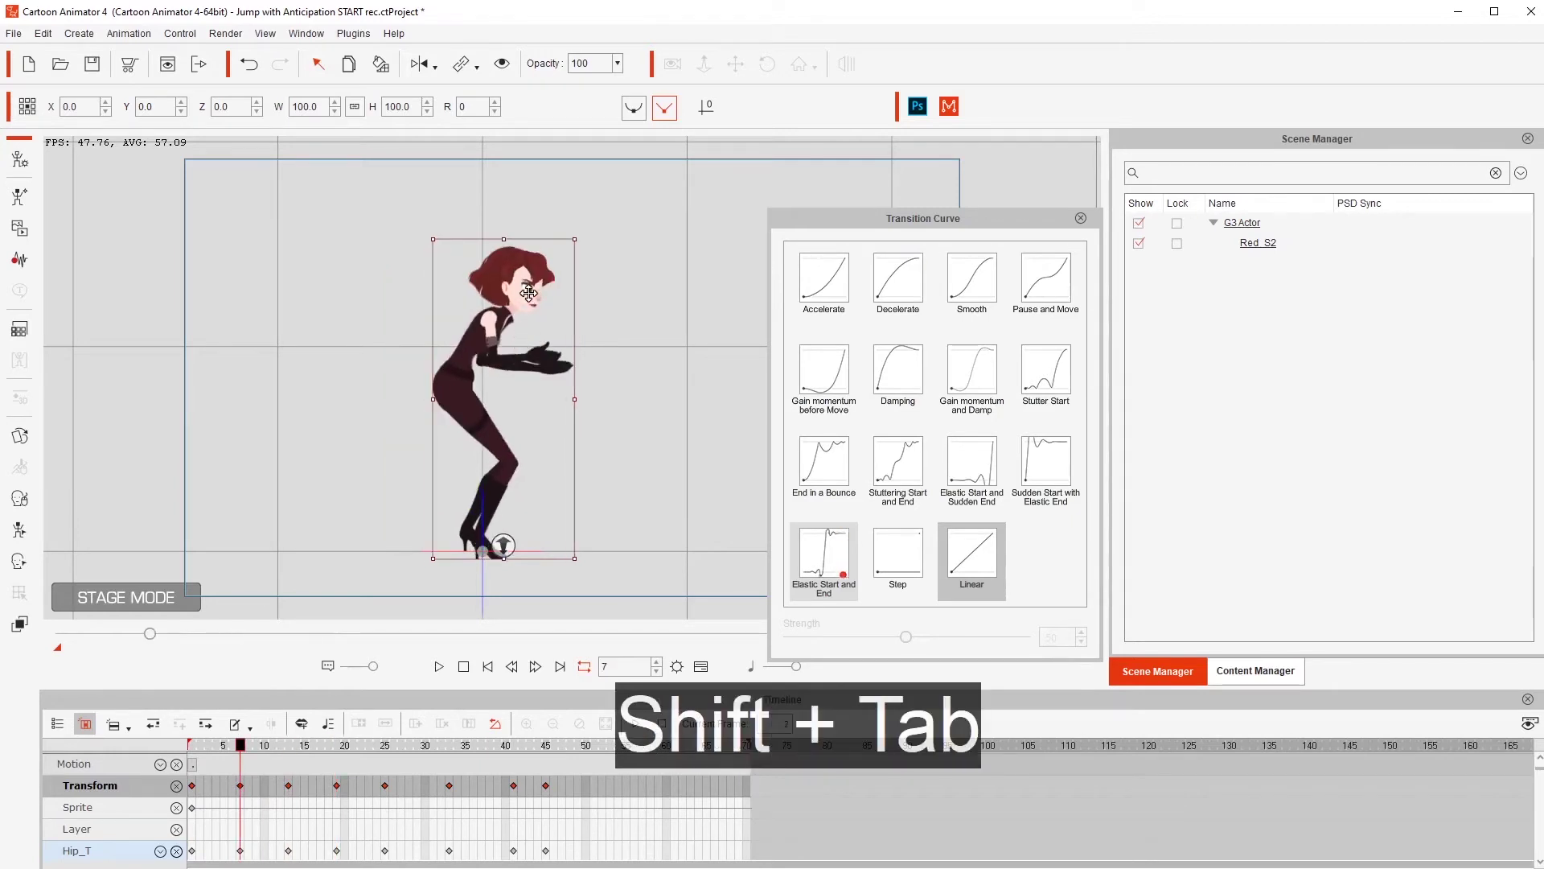
key(Tab)
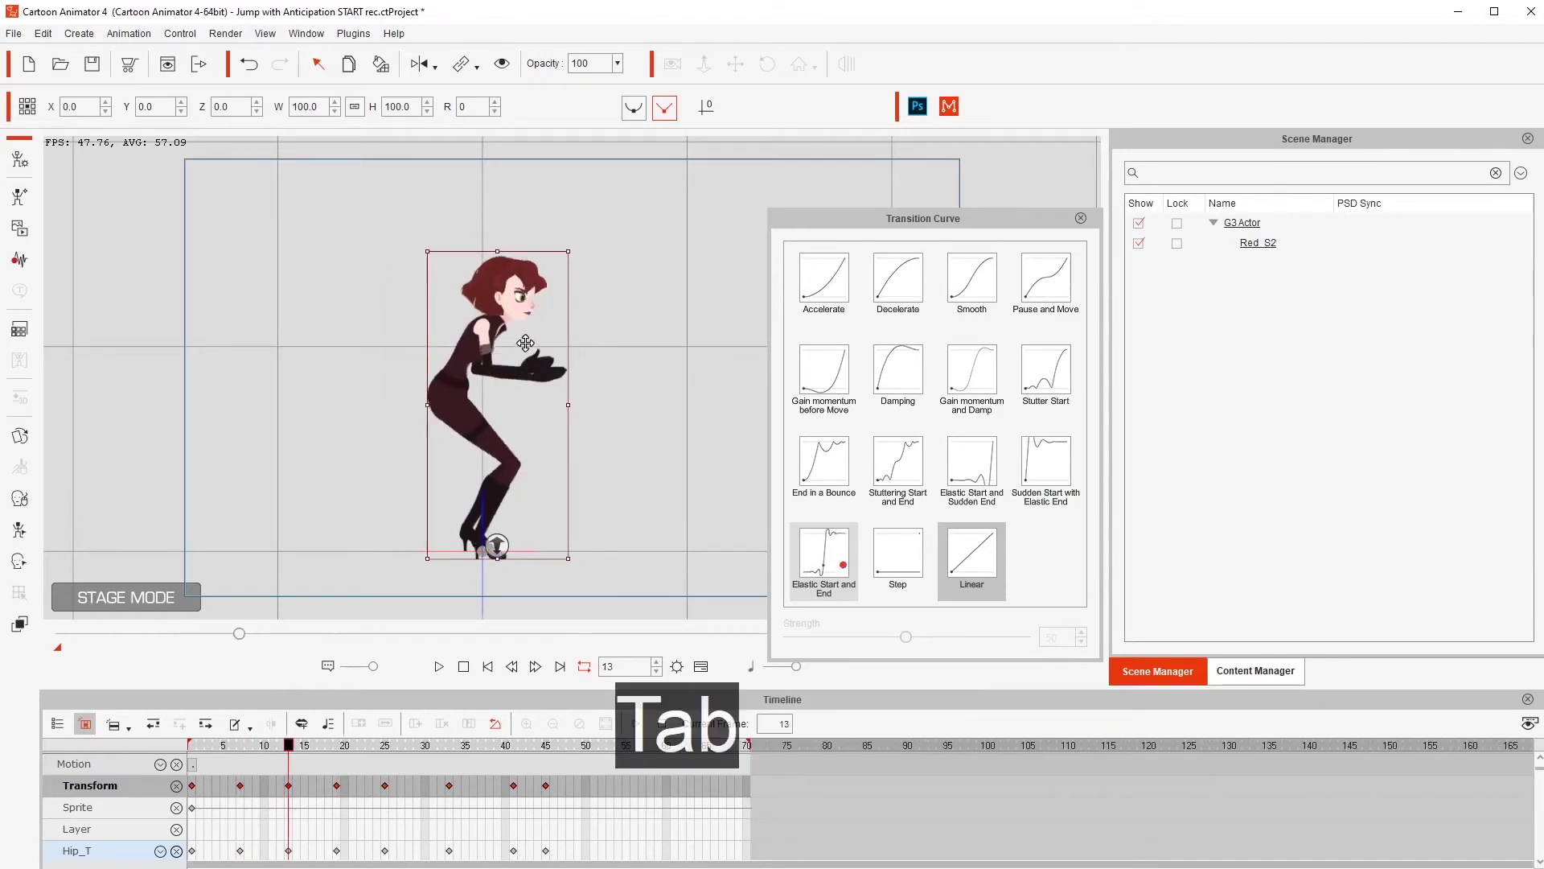
key(Tab)
key(shift+Tab)
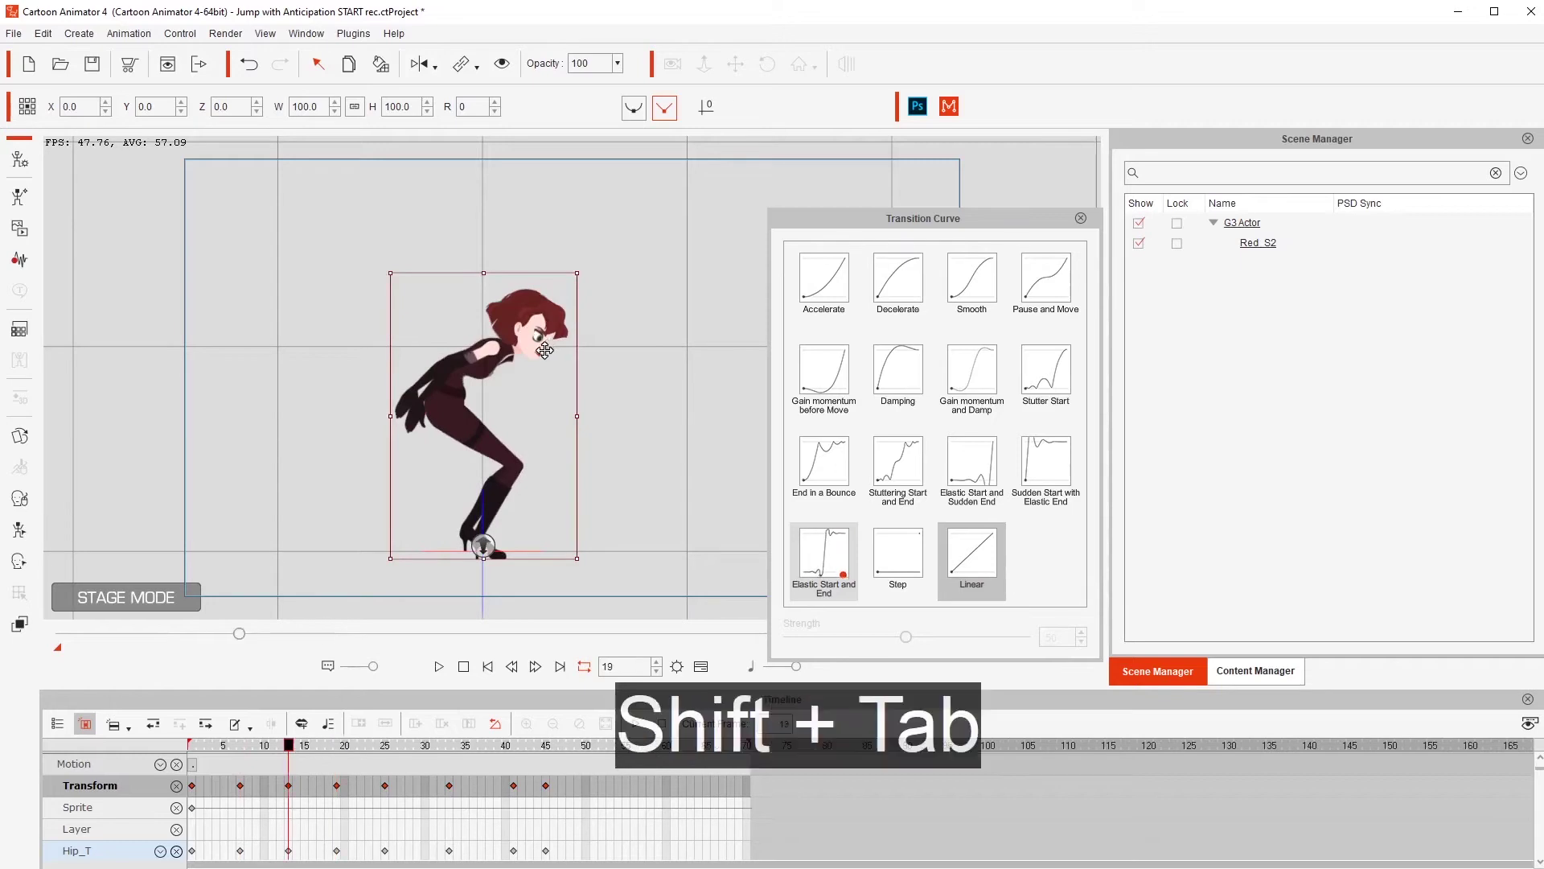
Open the 2D Motion Key Editor and compare the neck and head bones' keys at frames 7, 13 and 19
key(k)
click(502, 317)
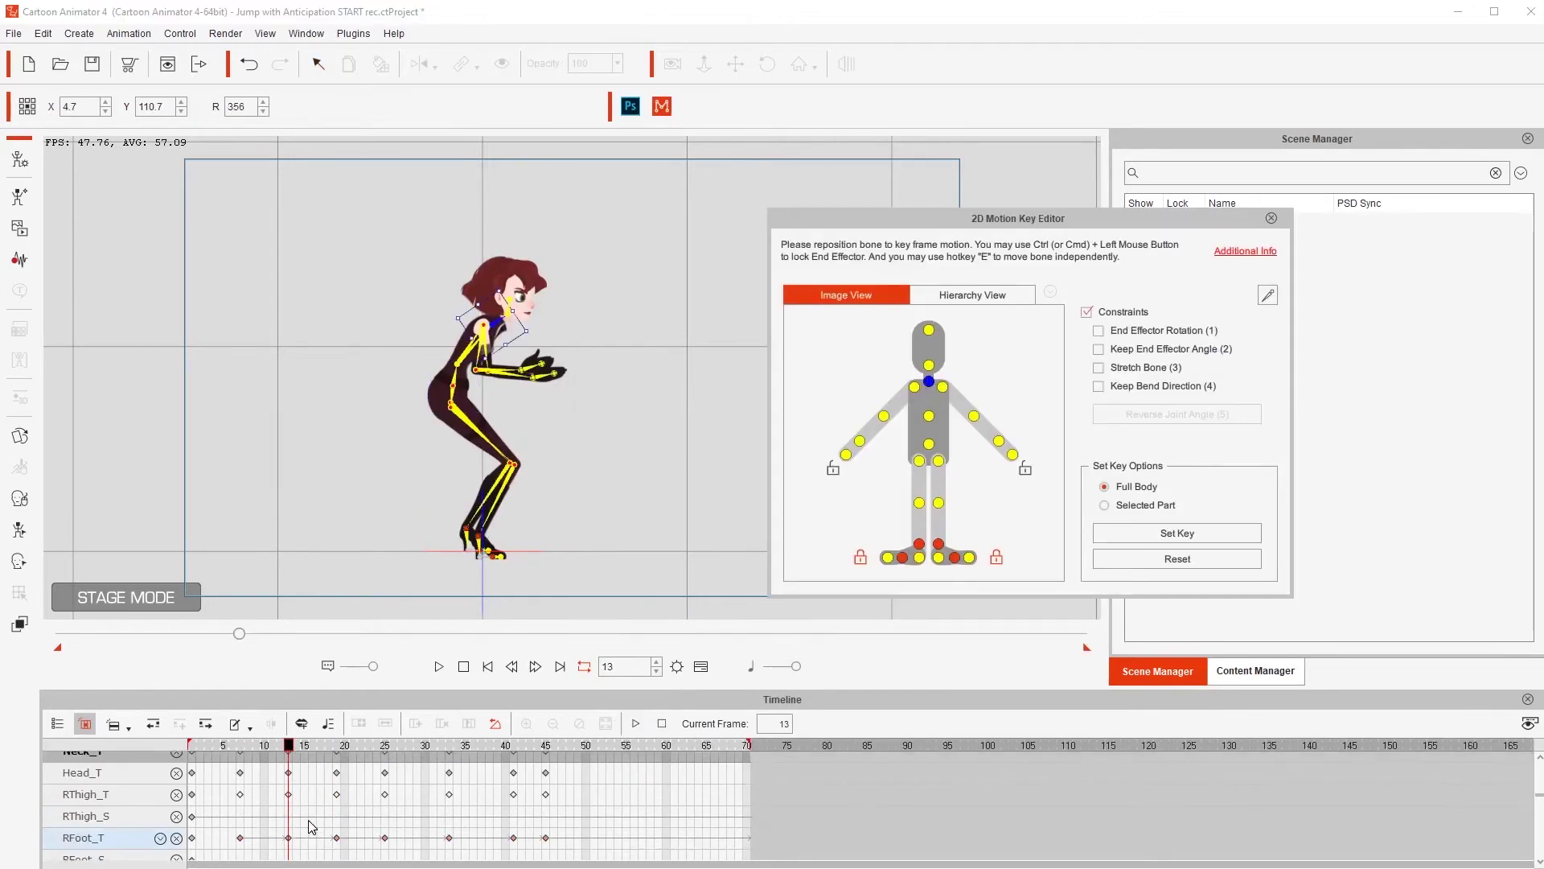
scroll(310, 824, up, 1)
click(288, 797)
key(Tab)
key(shift+Tab)
click(512, 304)
scroll(305, 812, up, 1)
click(289, 797)
key(shift+Tab)
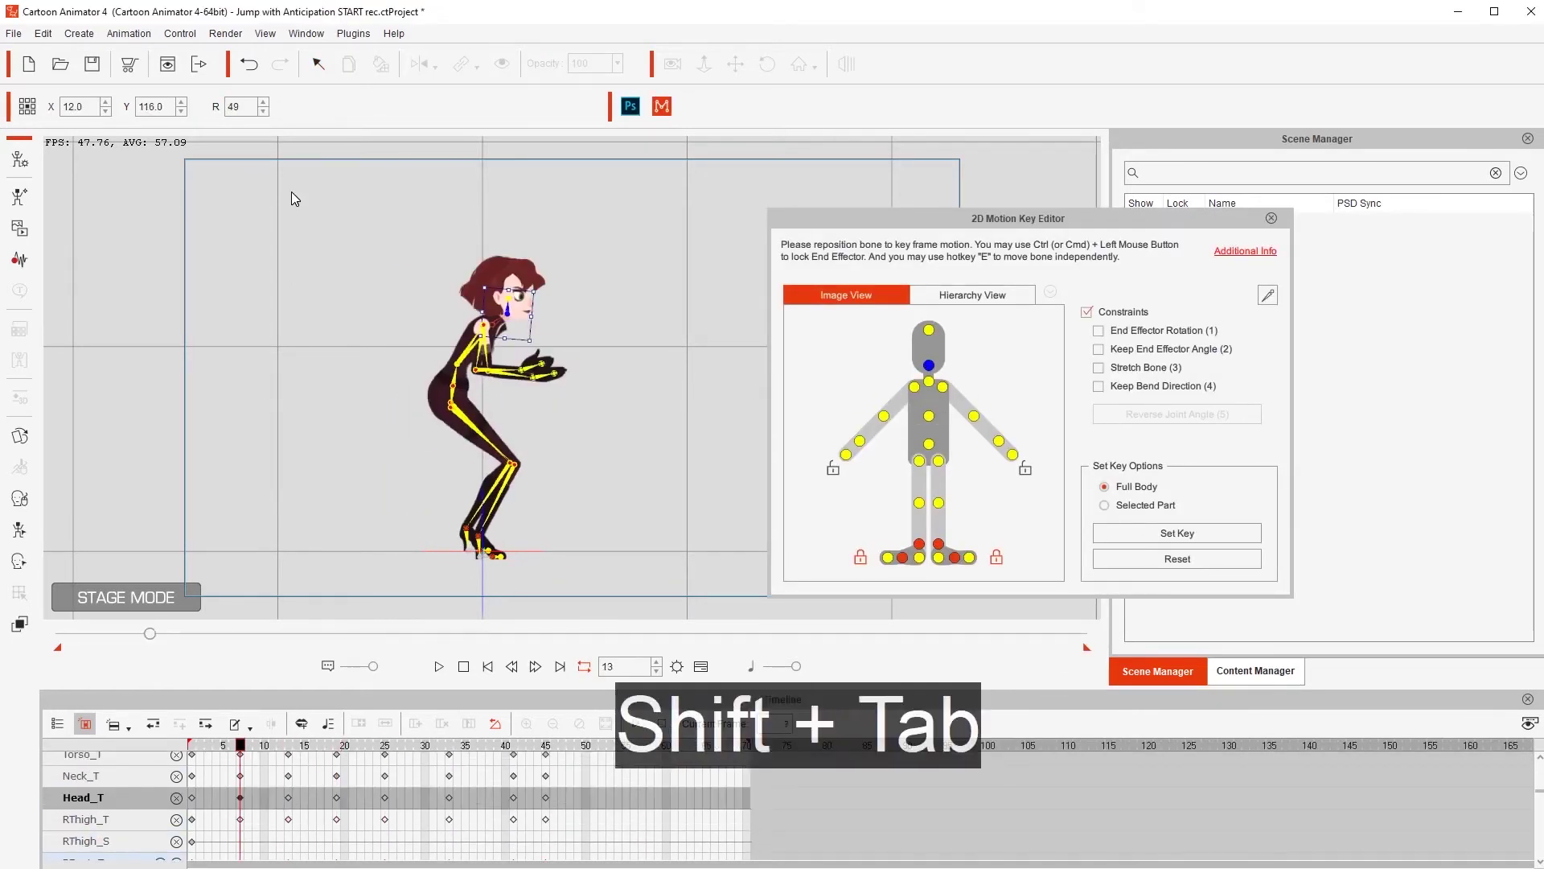
click(337, 798)
Turn off the bone constraints and rotate the torso bone forward to 303 degrees at frame 13
drag(241, 745, 289, 752)
click(929, 415)
click(1087, 312)
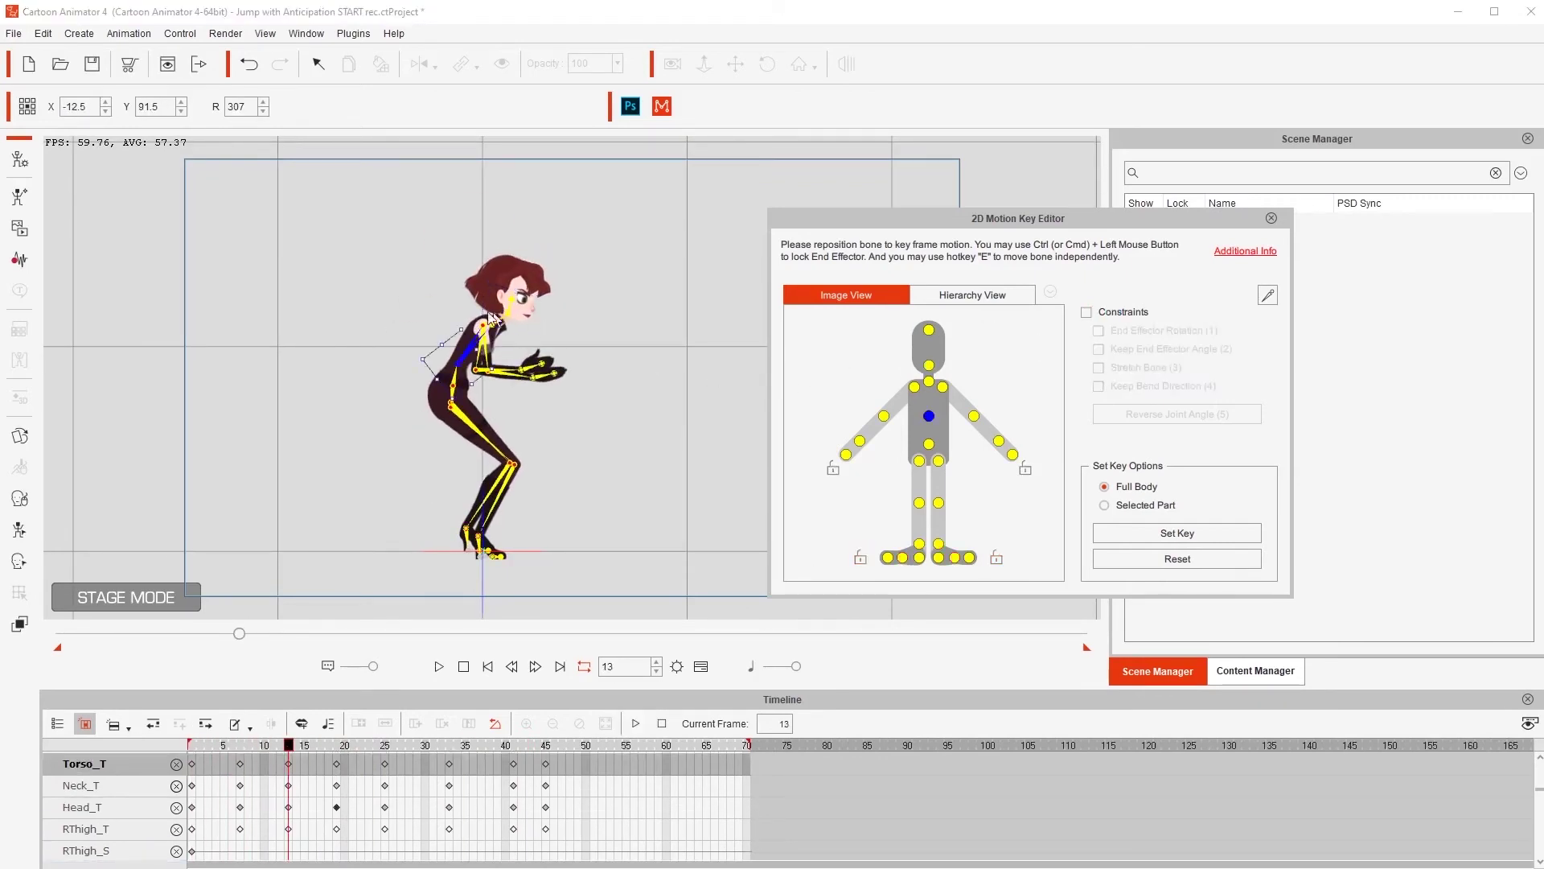
drag(444, 328, 447, 329)
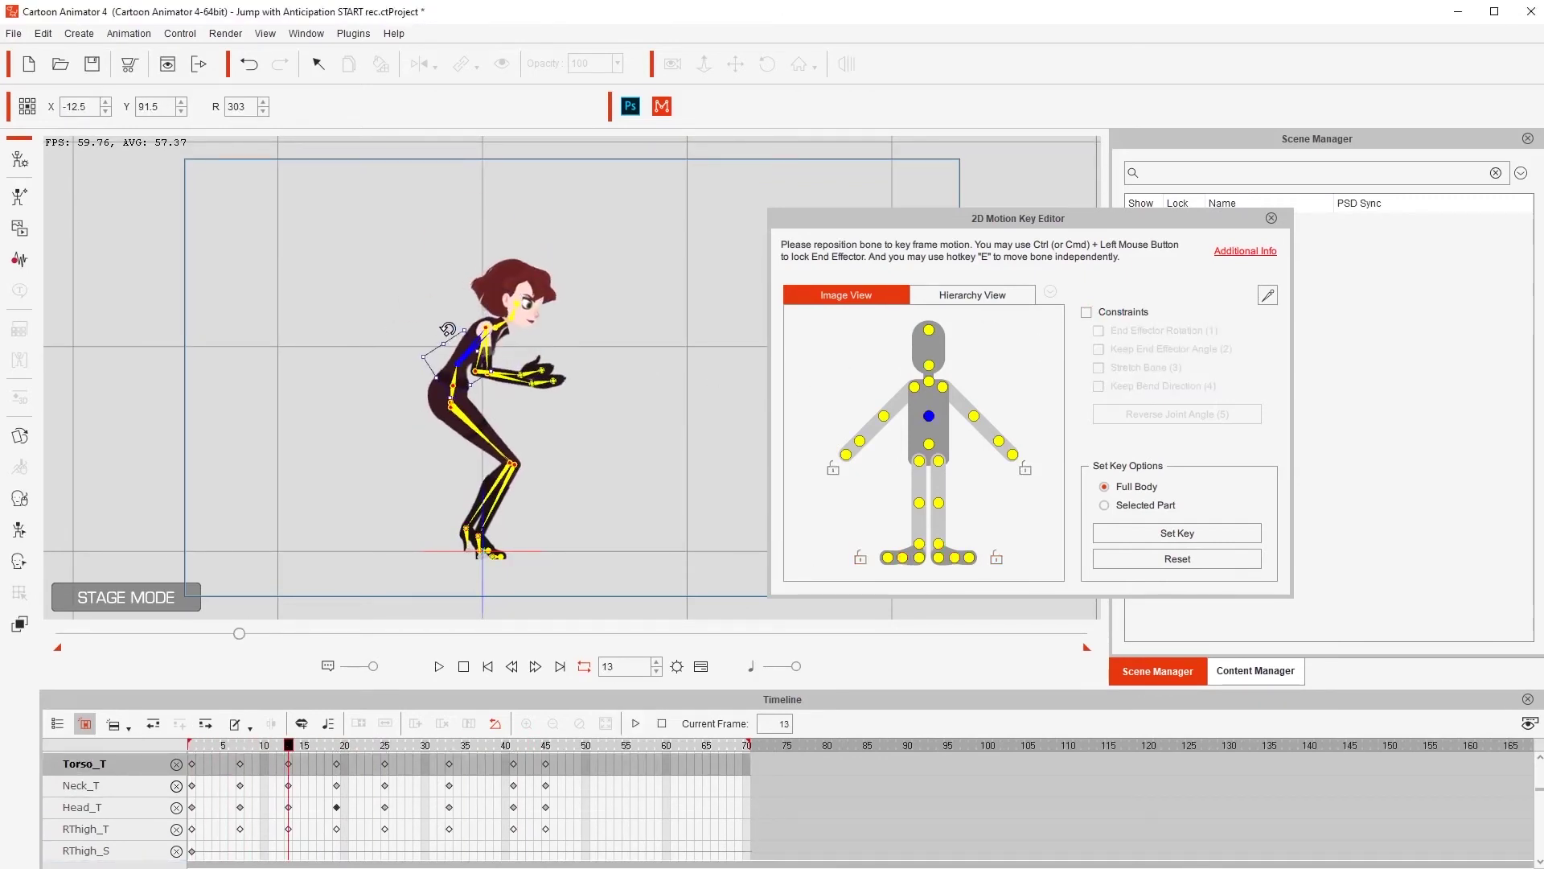
Play the animation repeatedly from frame 1 to check the adjusted torso motion in the crouch
drag(246, 749, 122, 731)
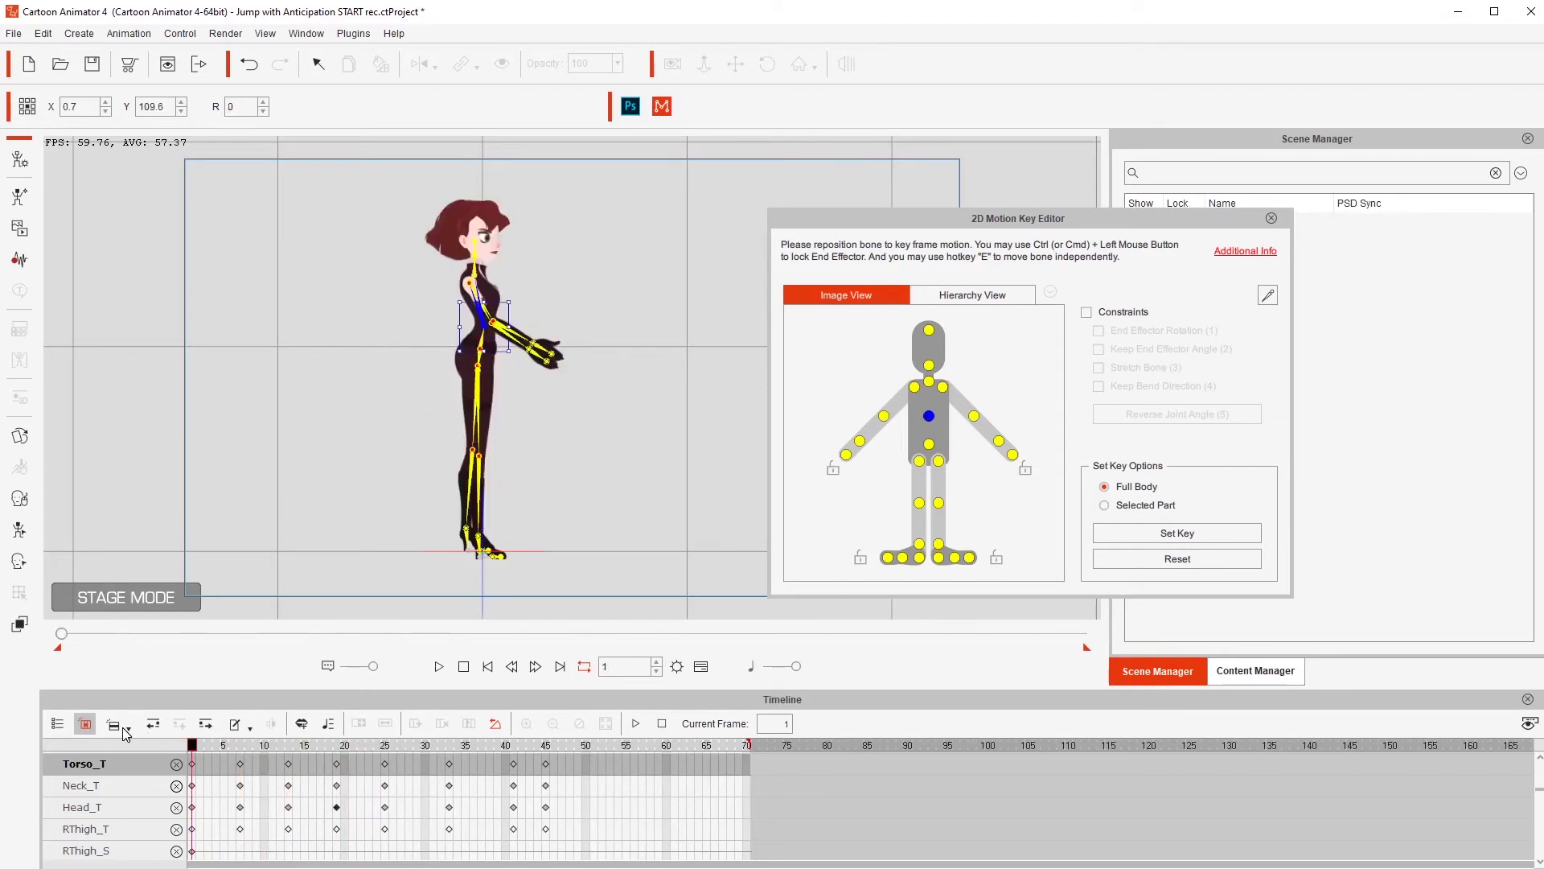
key(space)
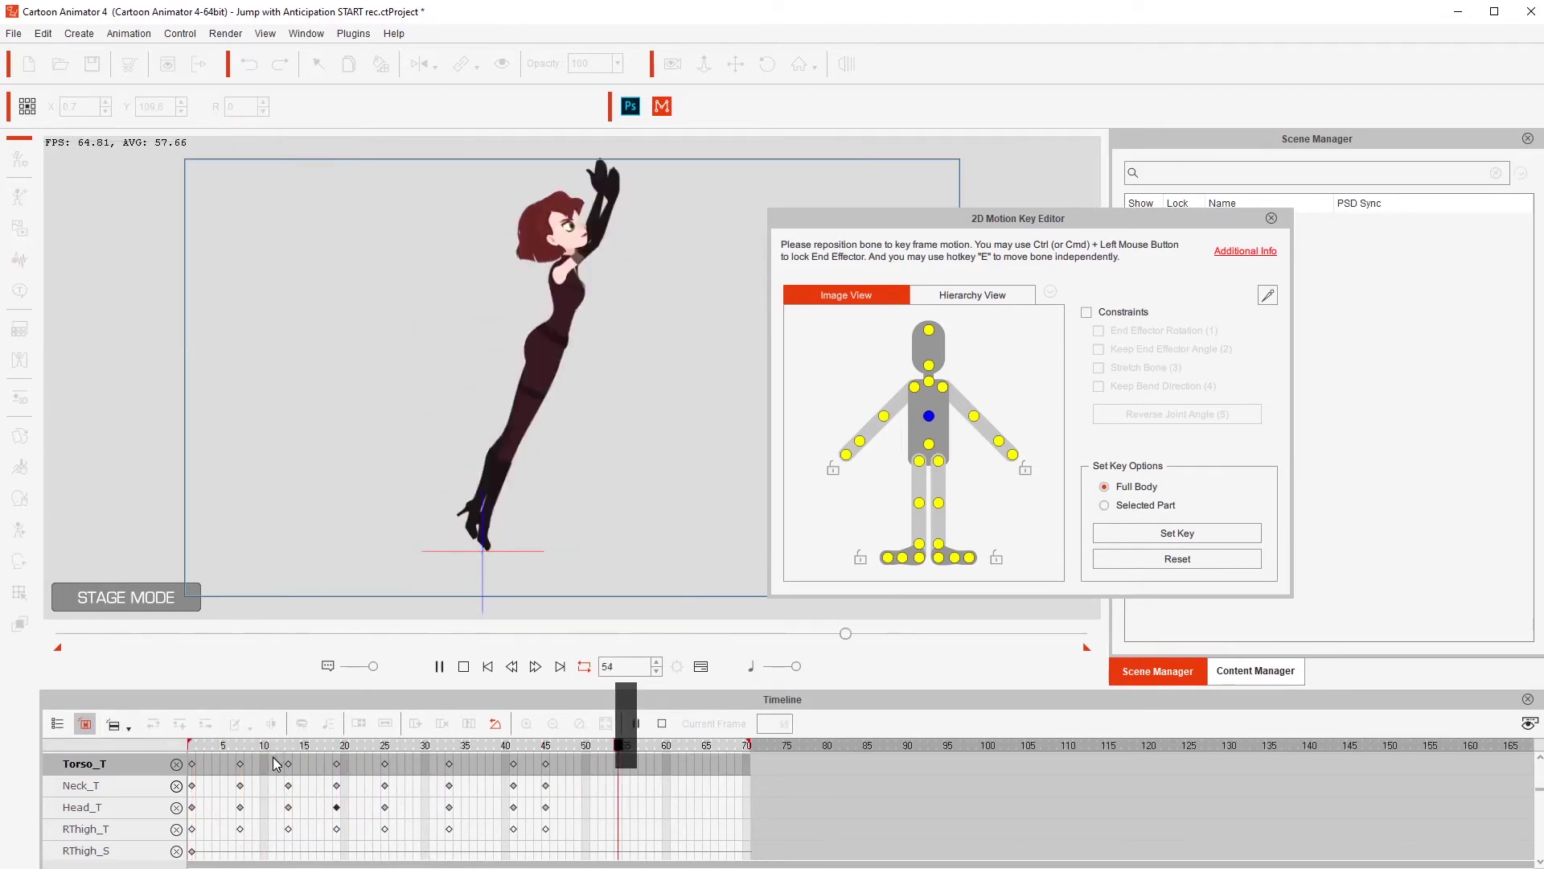
key(space)
key(space)
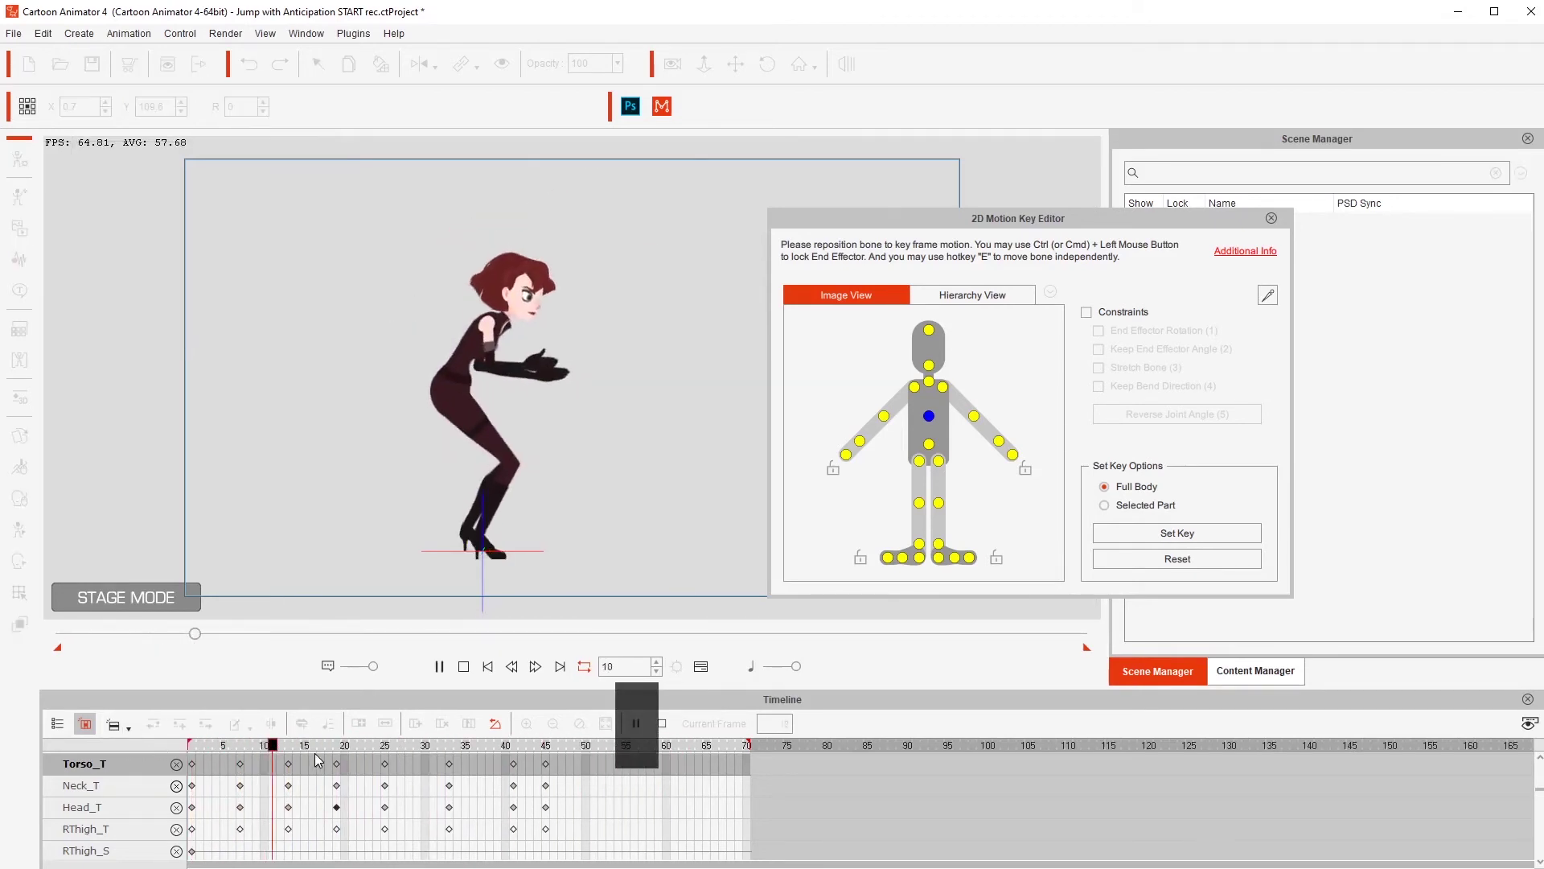
drag(267, 741, 117, 737)
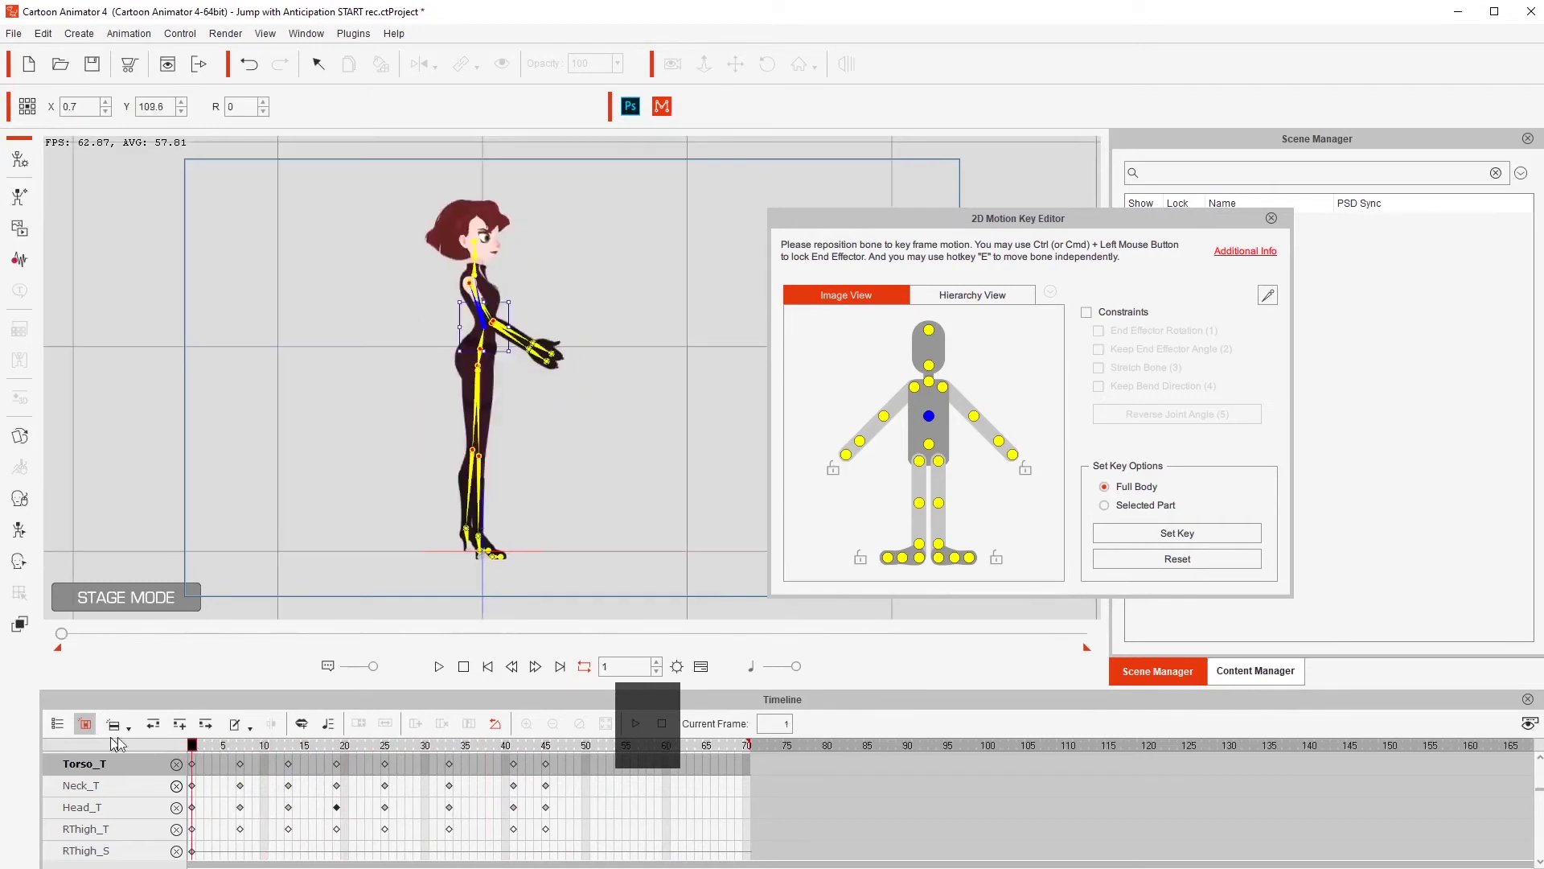
key(space)
key(space)
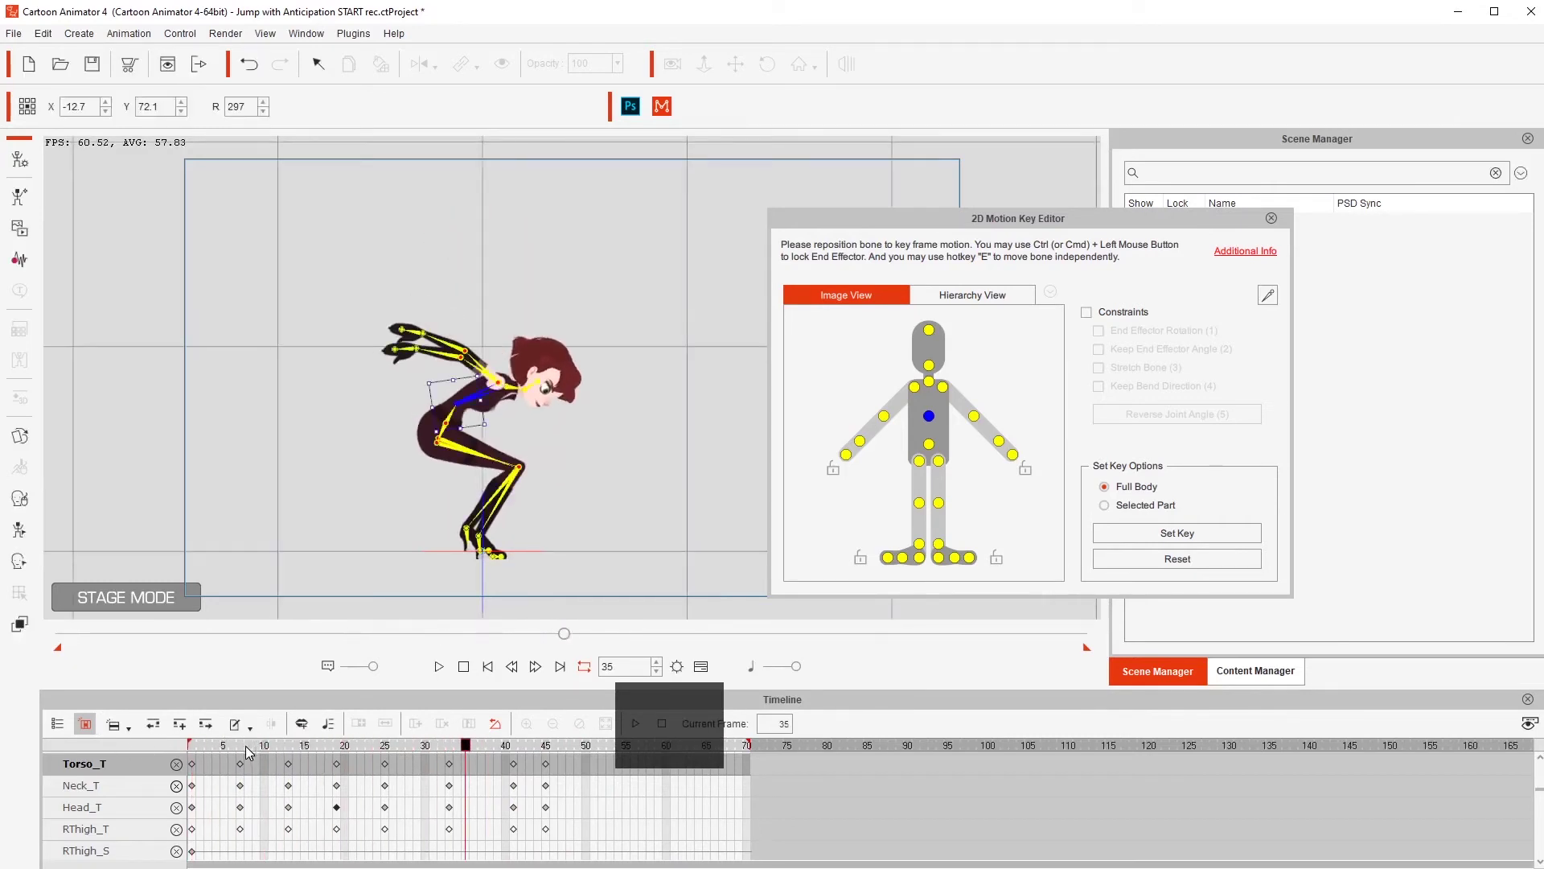
drag(245, 745, 130, 740)
key(space)
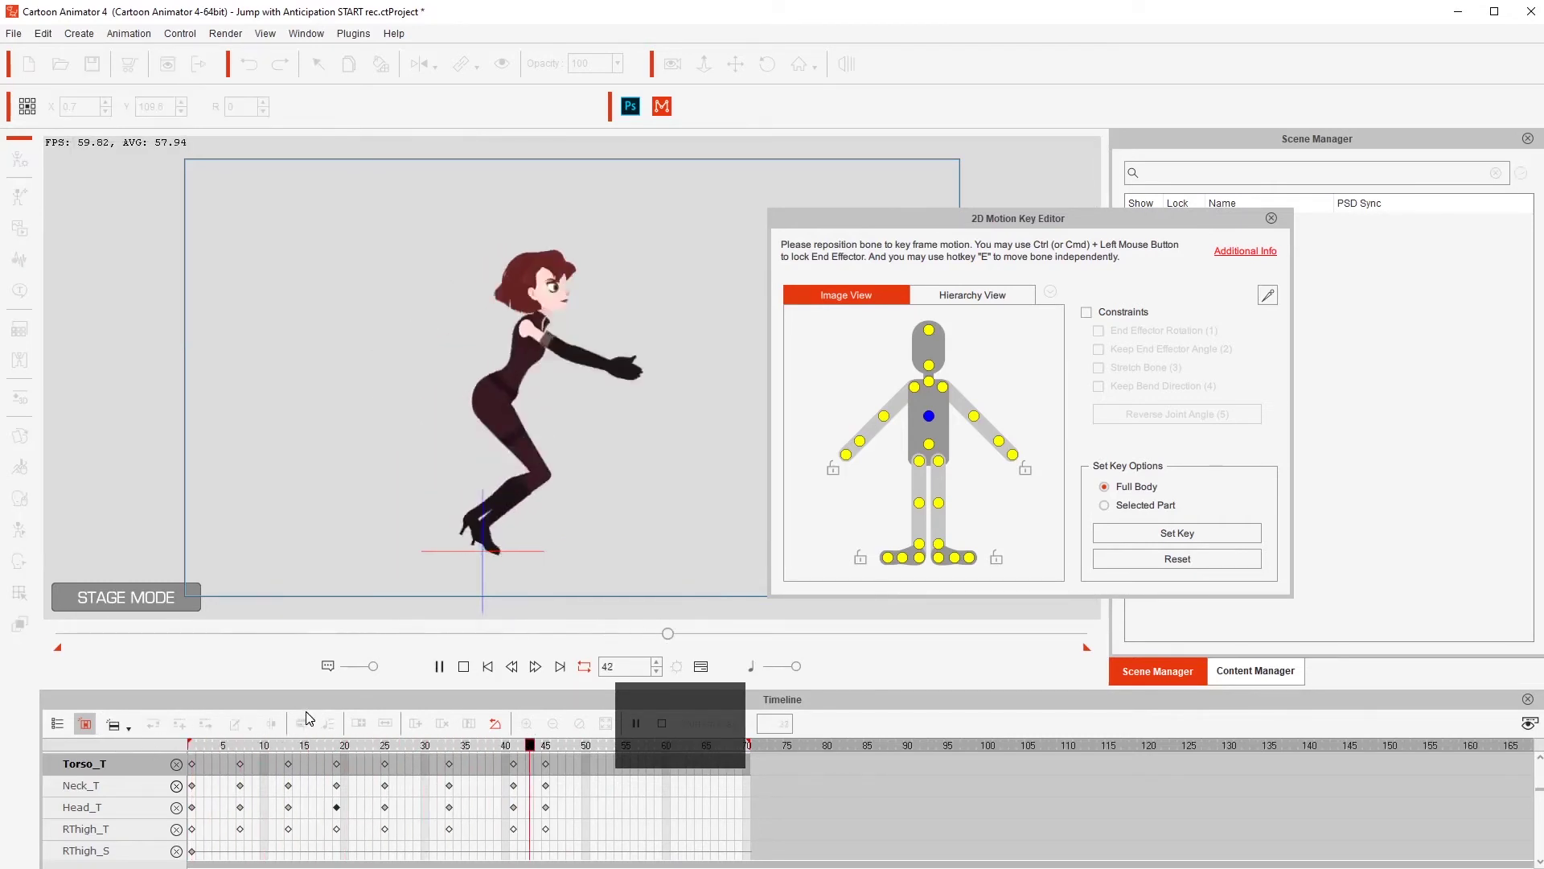
key(space)
Return to the character's Transform track and compare the poses at frames 7 and 13, ending on the key at frame 7
scroll(304, 808, up, 1)
scroll(304, 804, up, 3)
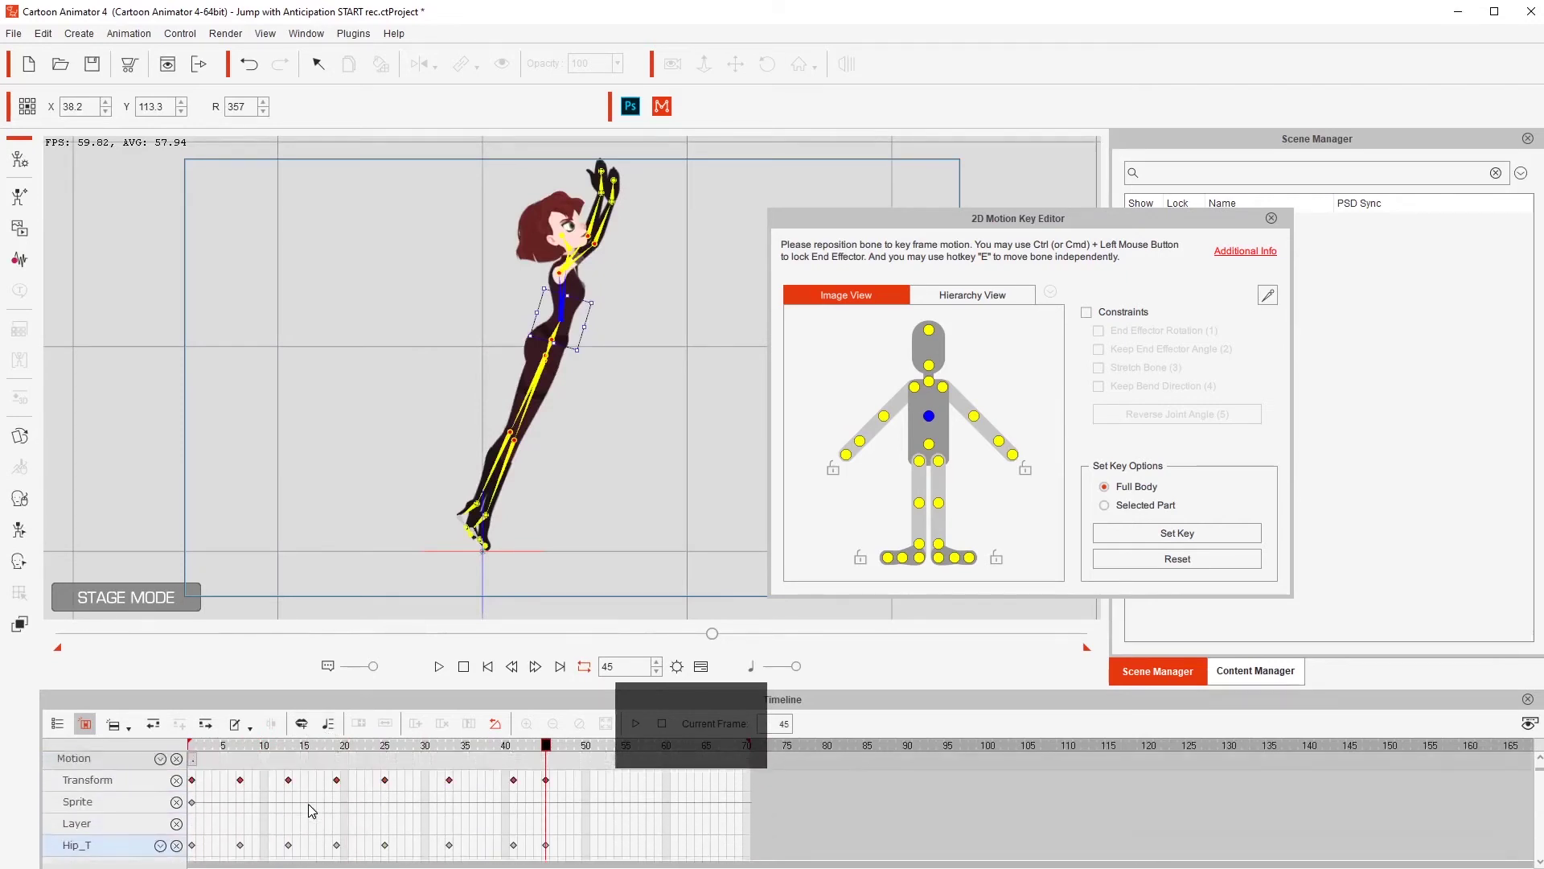
click(261, 810)
click(240, 805)
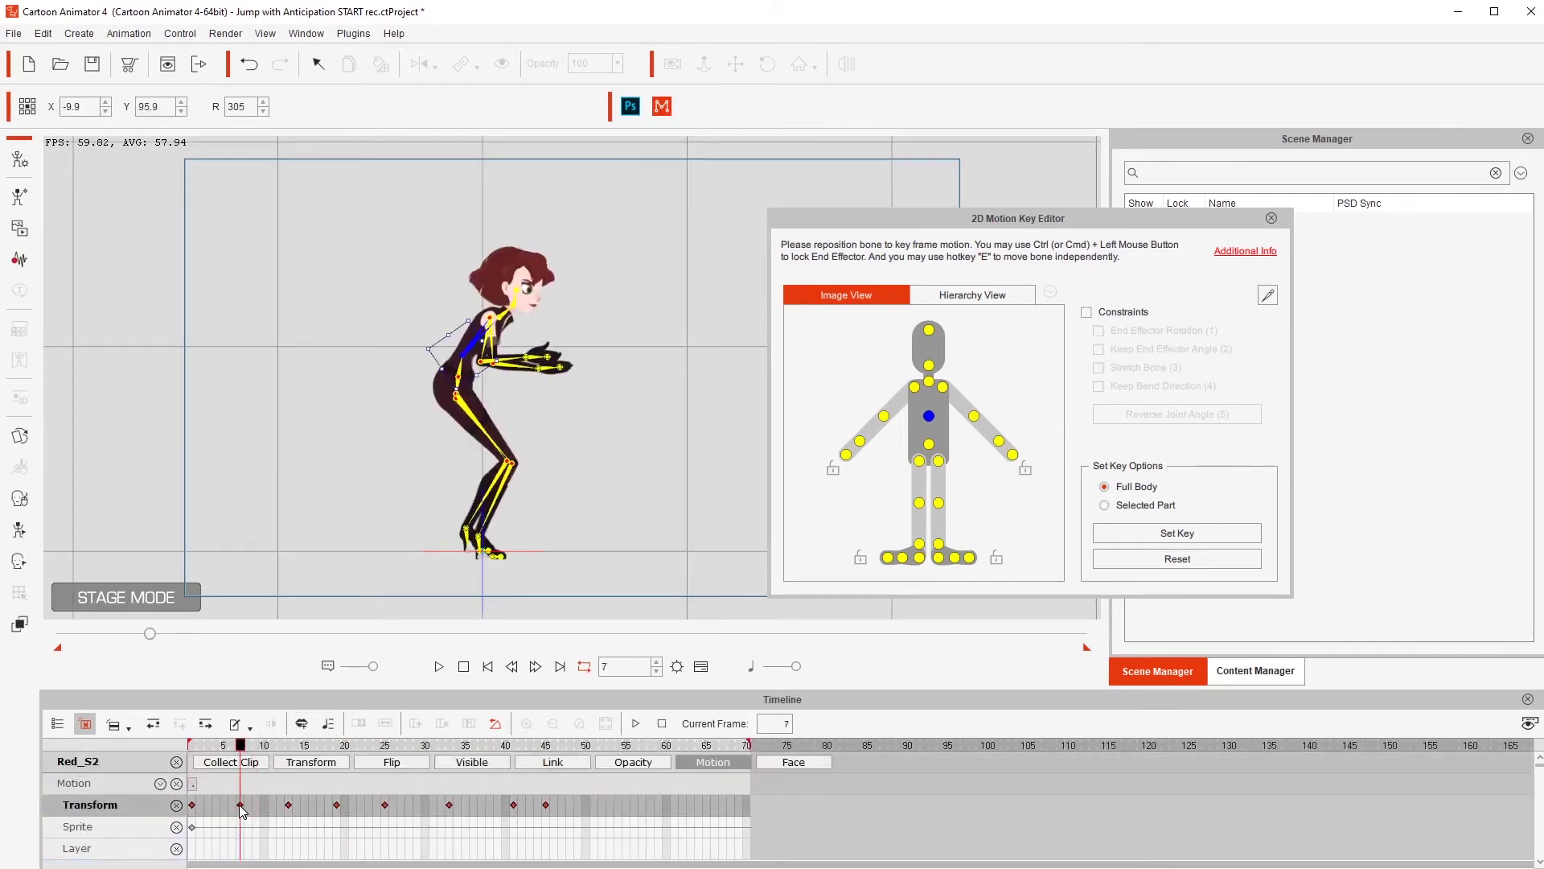
click(287, 805)
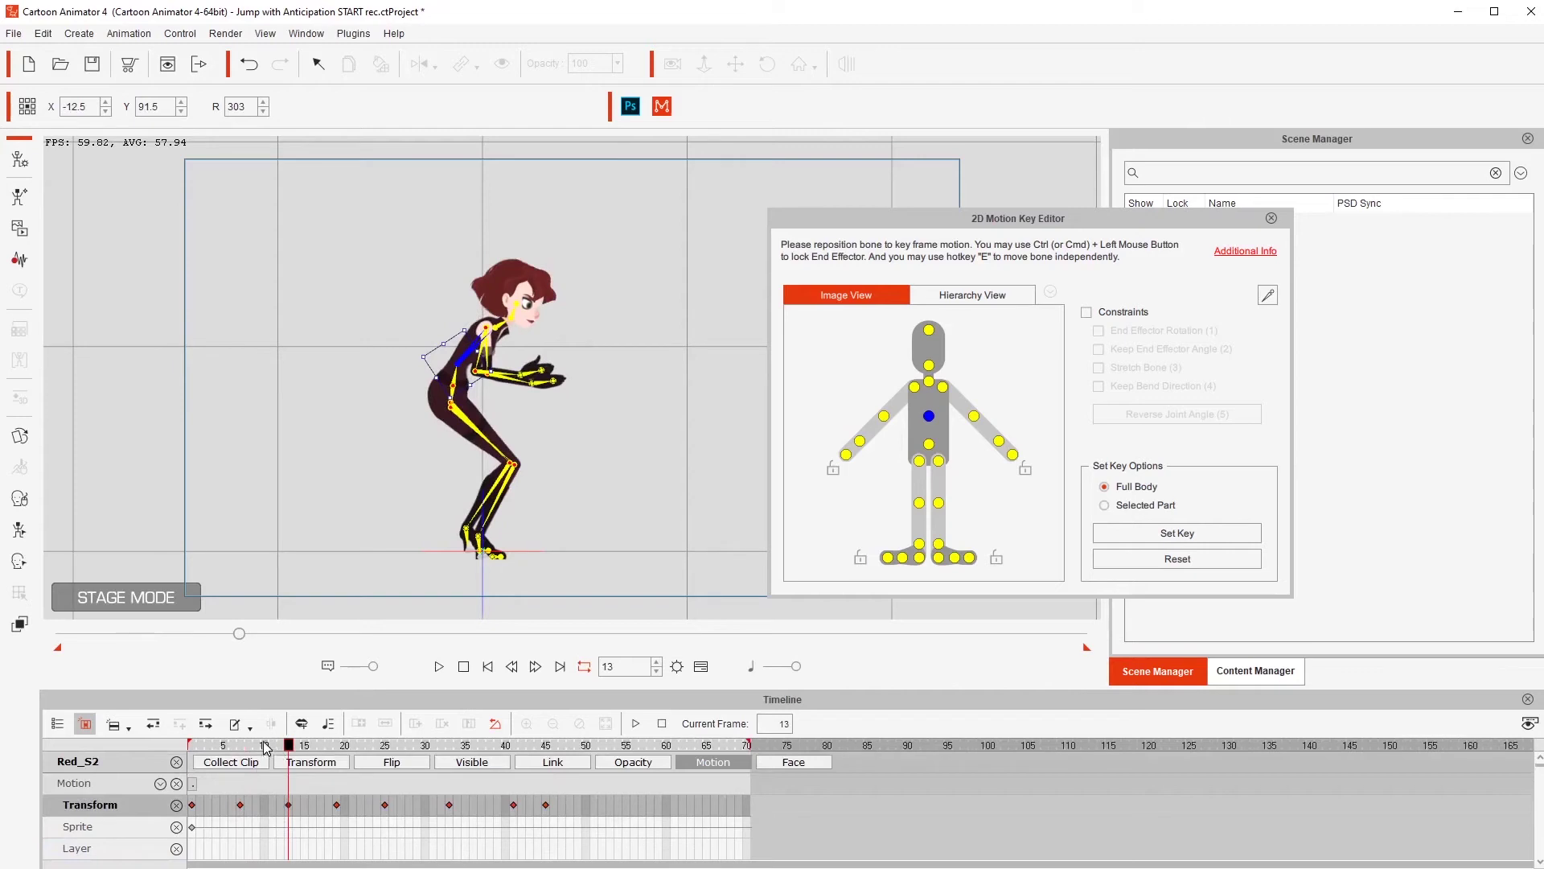
mouse_move(265, 748)
mouse_down()
mouse_move(193, 747)
mouse_move(683, 752)
mouse_move(191, 756)
mouse_move(246, 764)
mouse_up()
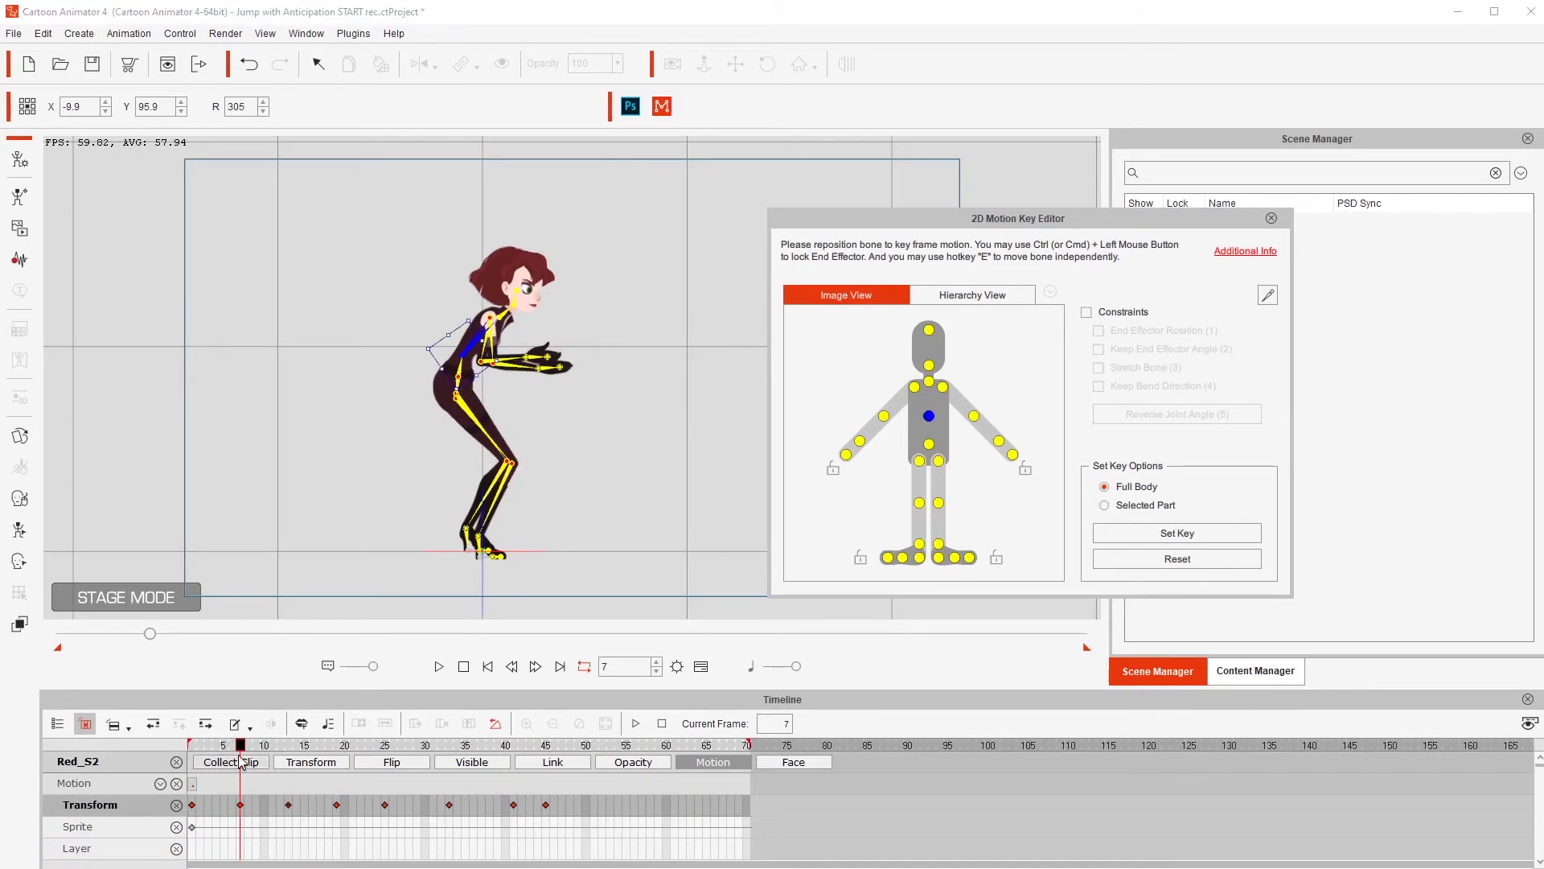
mouse_move(240, 750)
mouse_down()
mouse_move(276, 750)
mouse_move(207, 750)
mouse_move(242, 754)
mouse_up()
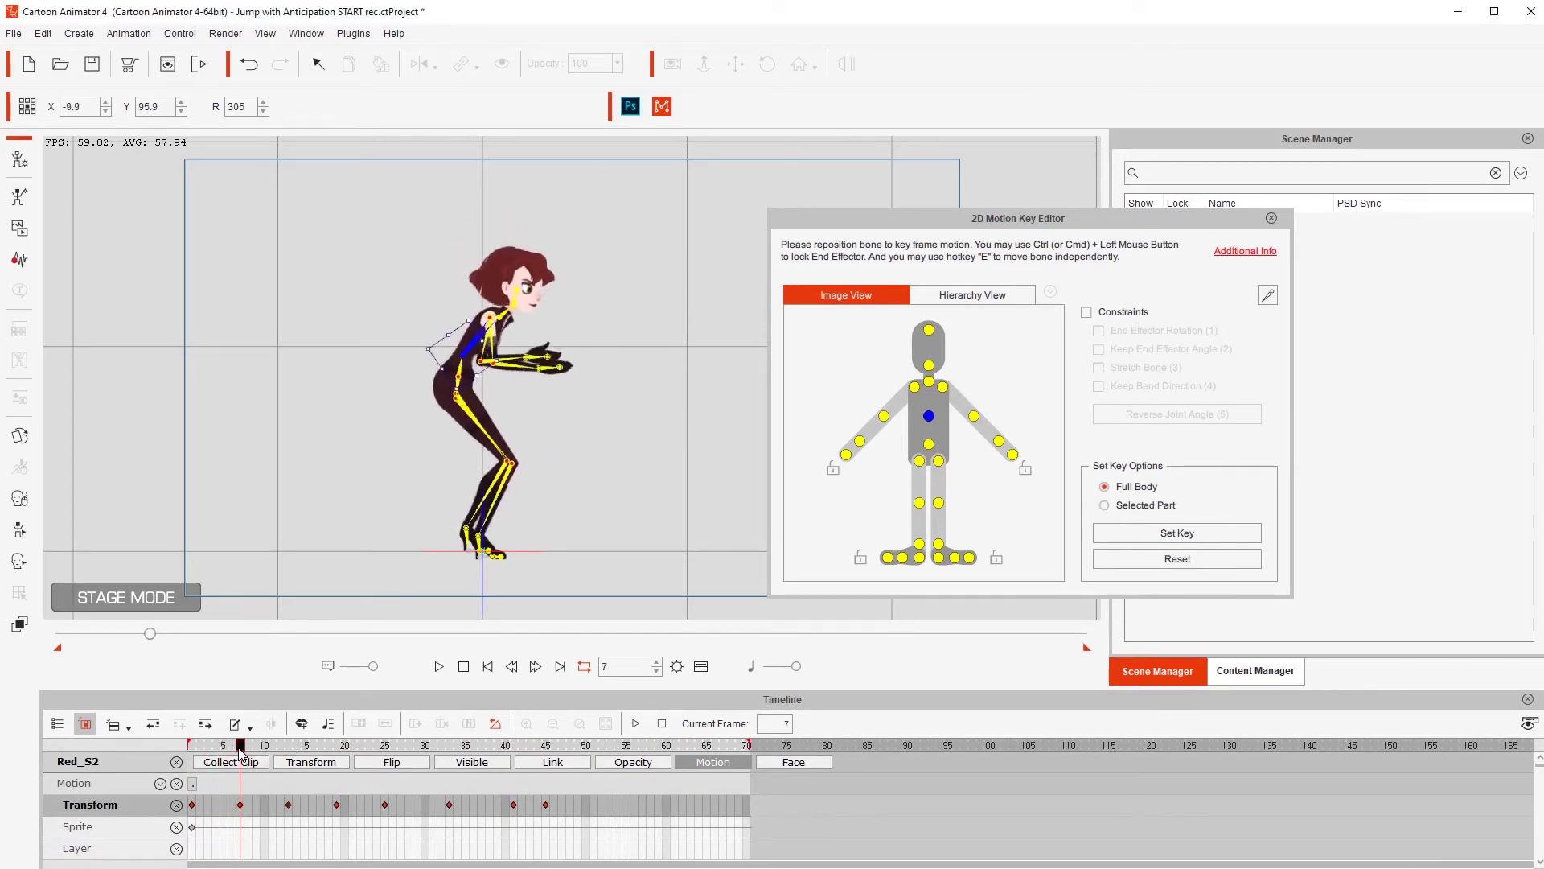
Open the transition curve settings for the Transform key at frame 7, apply the Decelerate curve and preview the animation from frame 1
right_click(239, 803)
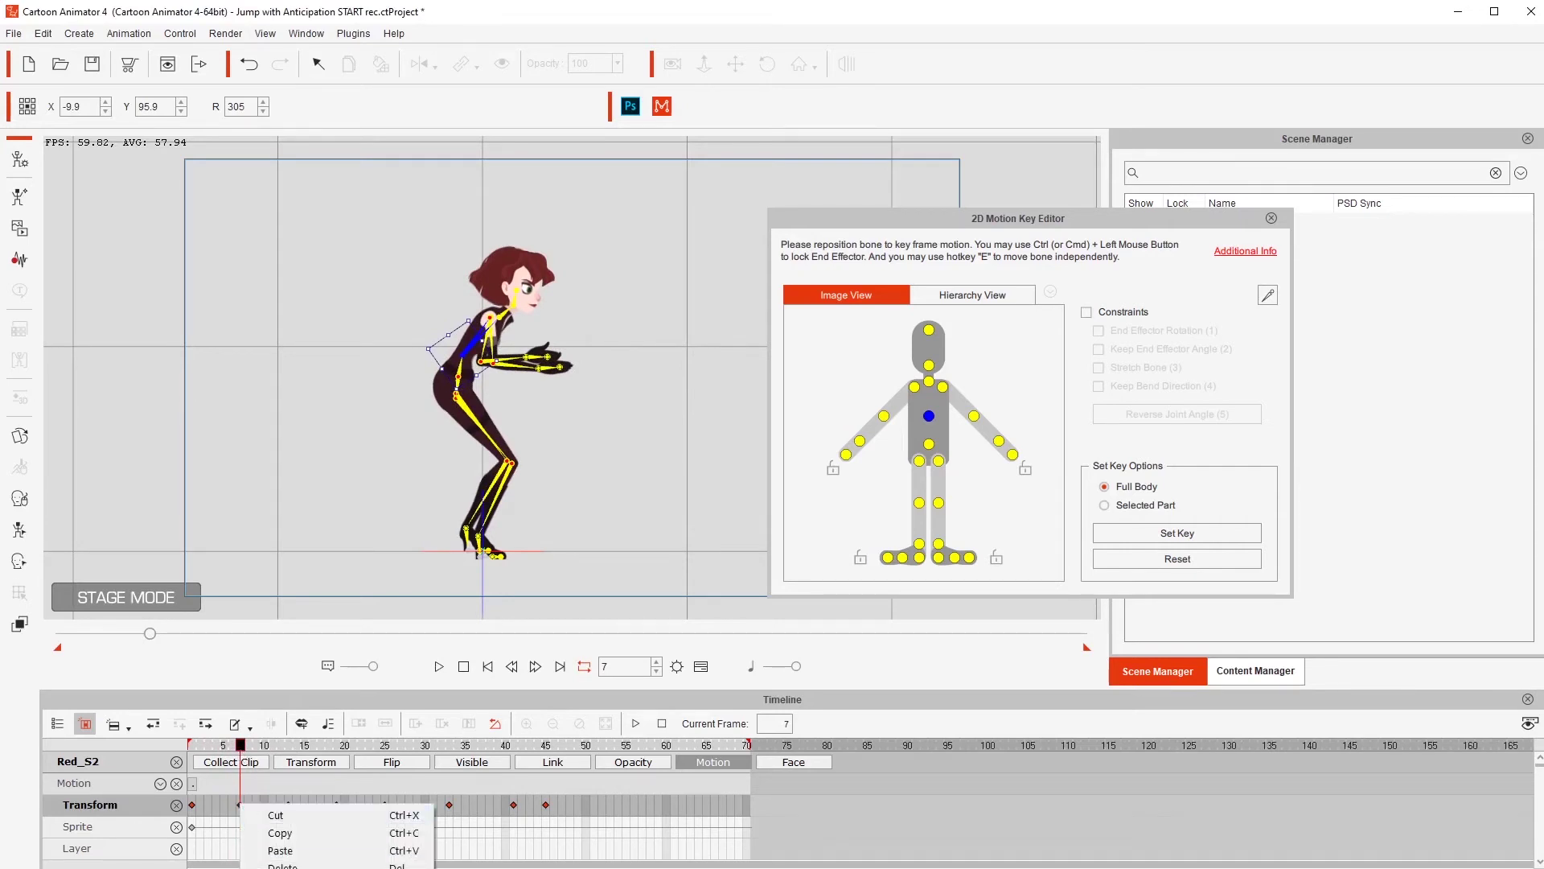
click(306, 868)
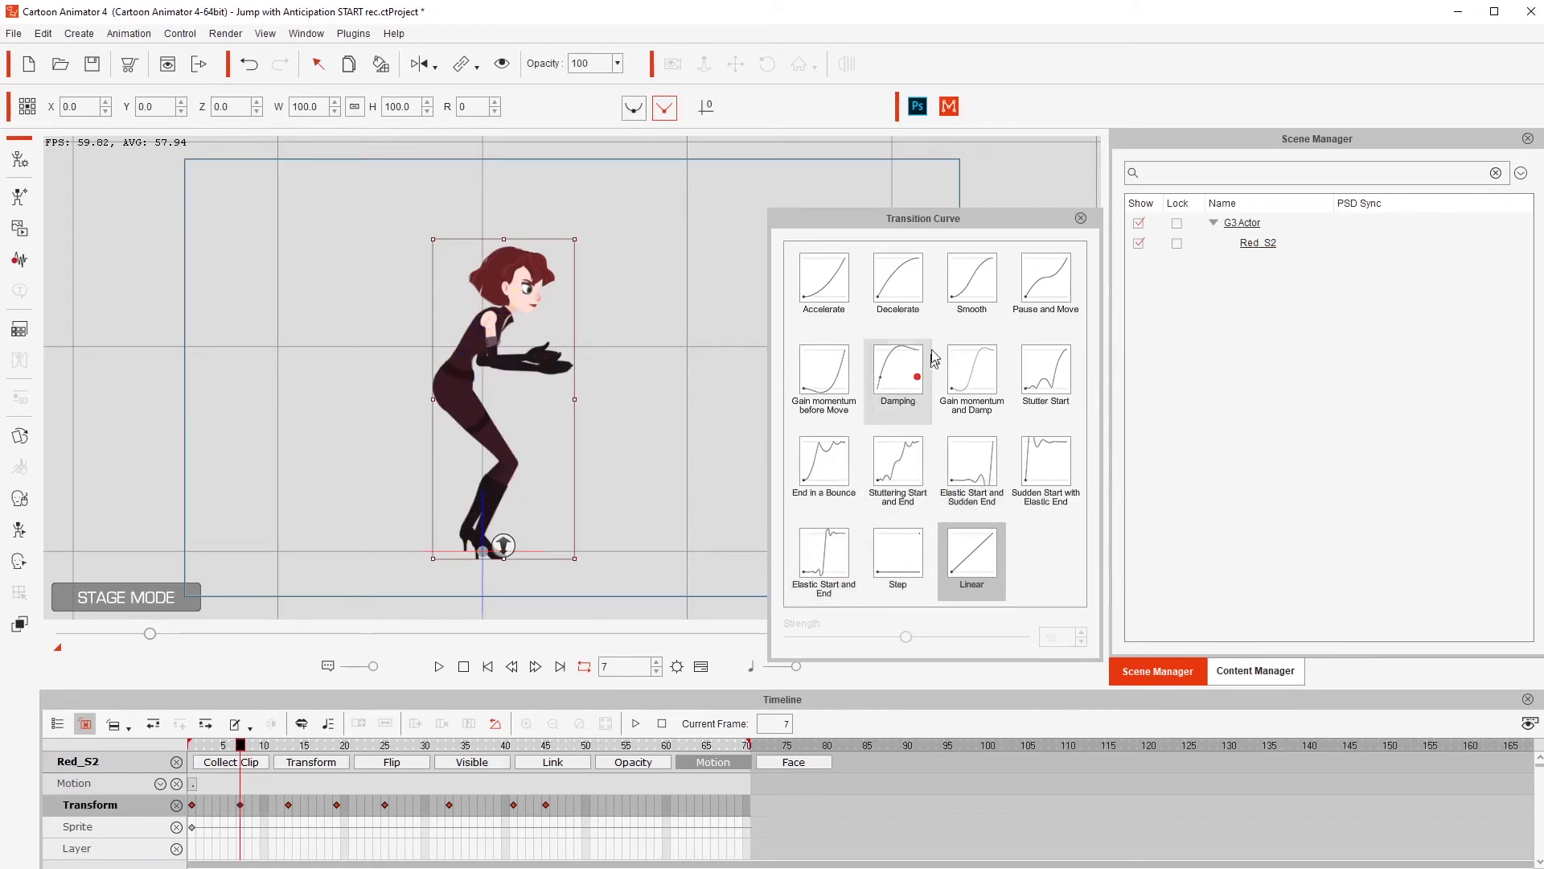
click(900, 293)
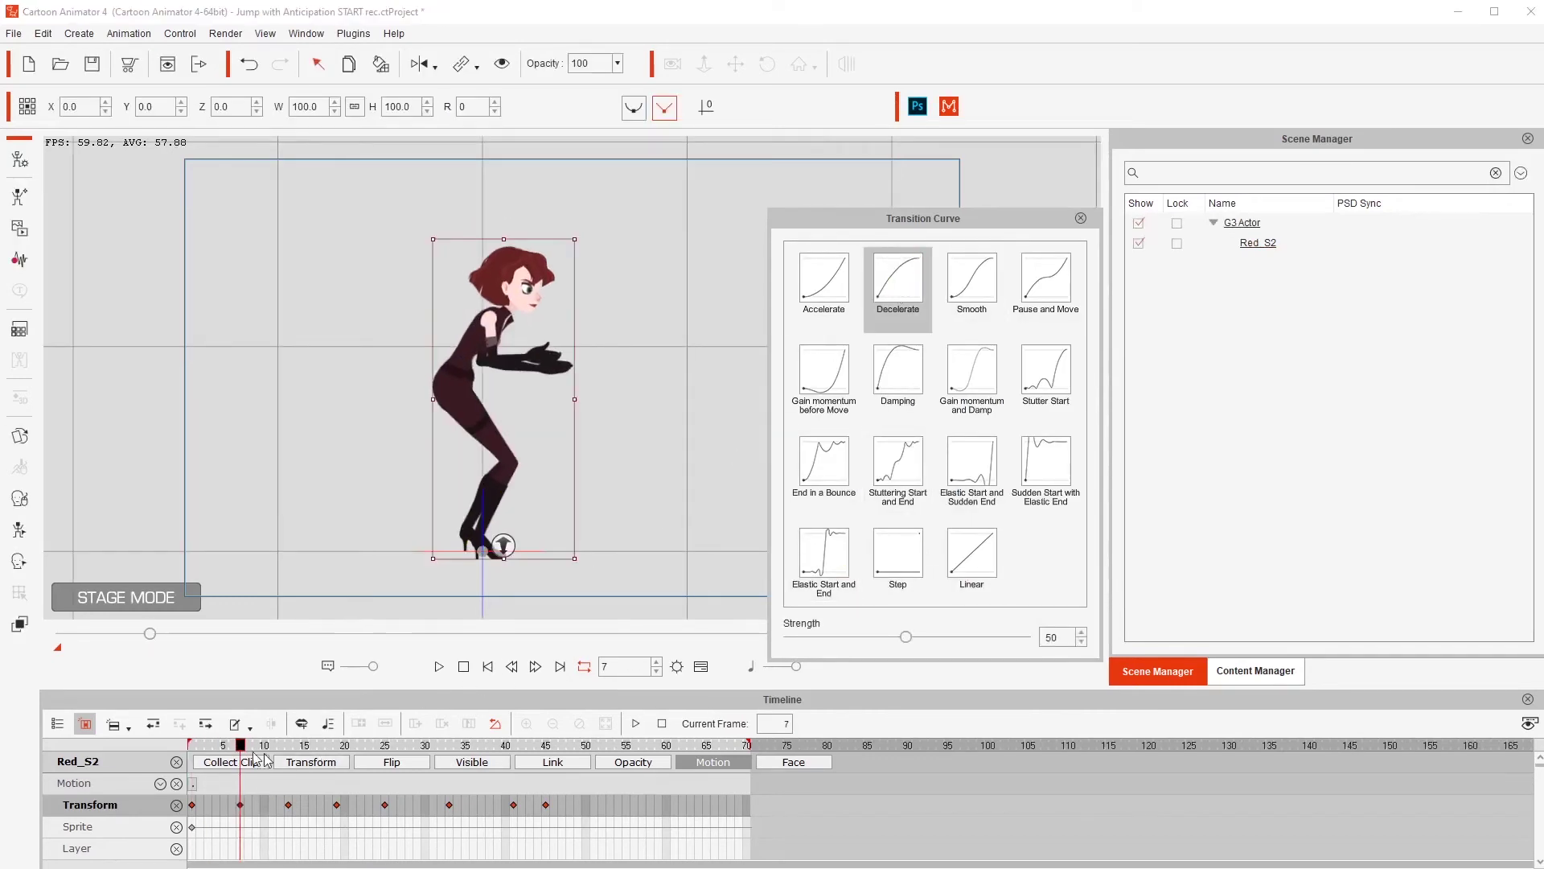
click(192, 744)
key(space)
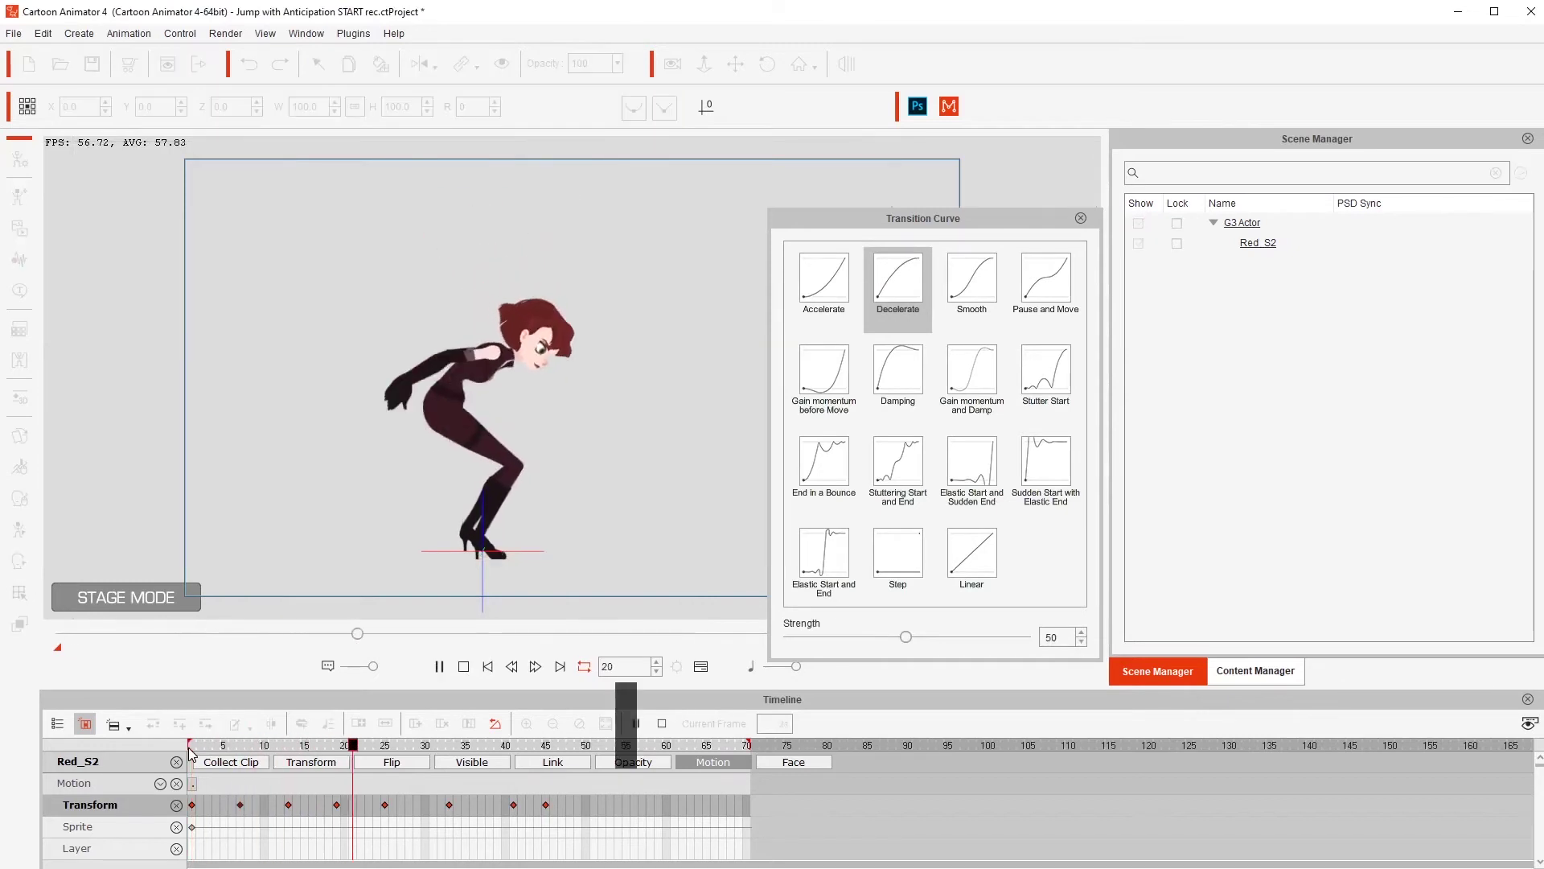
key(space)
Compare Smooth and Accelerate easing on the frame 7 Transform key, settle on Accelerate and play the motion from the start
click(240, 748)
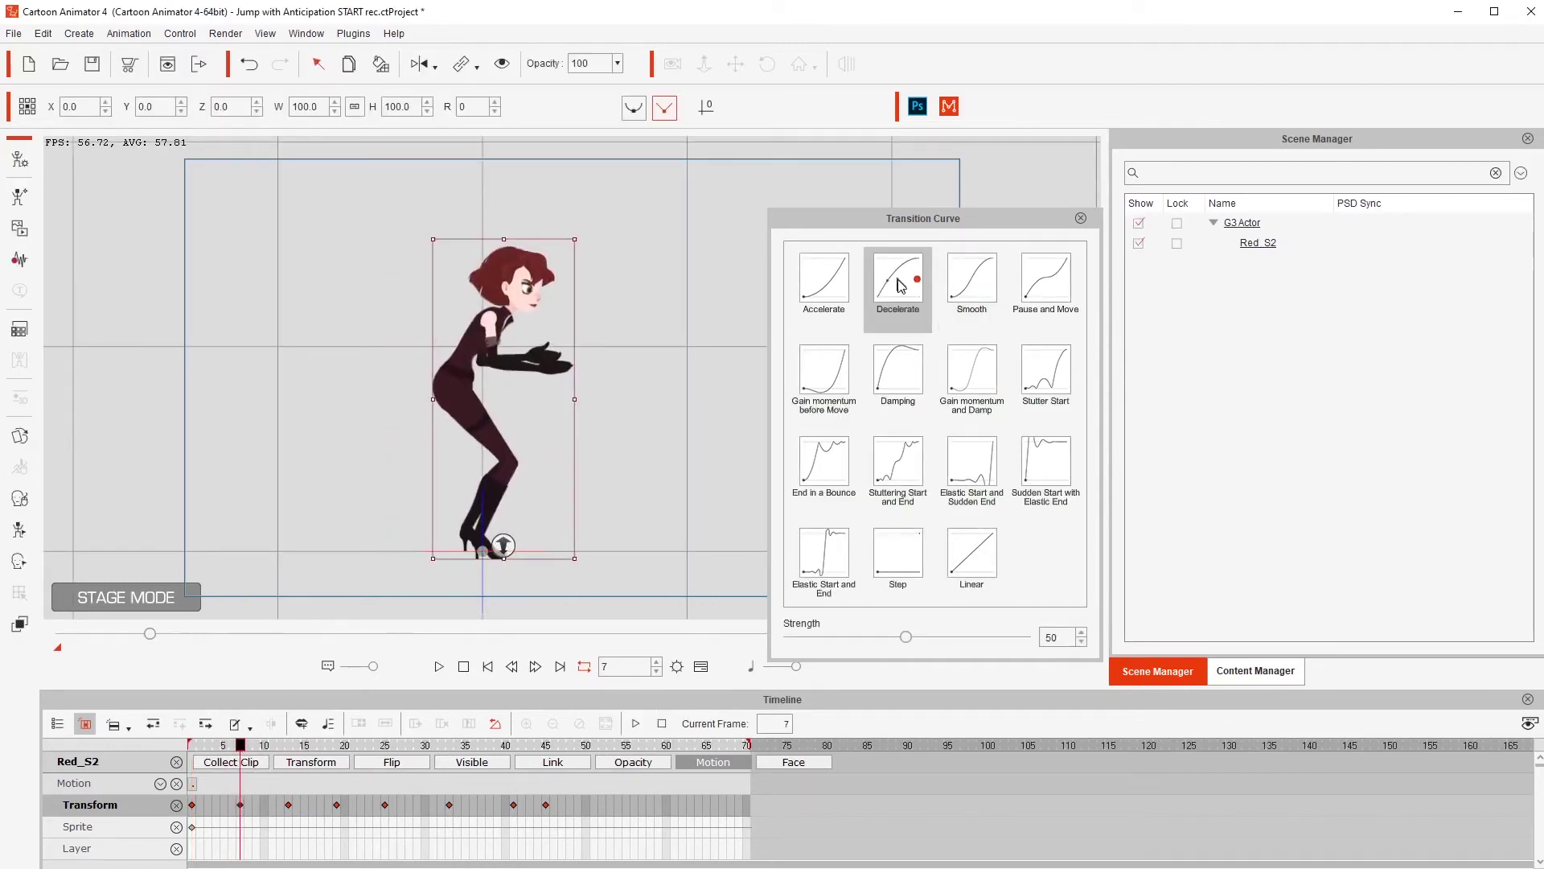
click(838, 291)
click(987, 290)
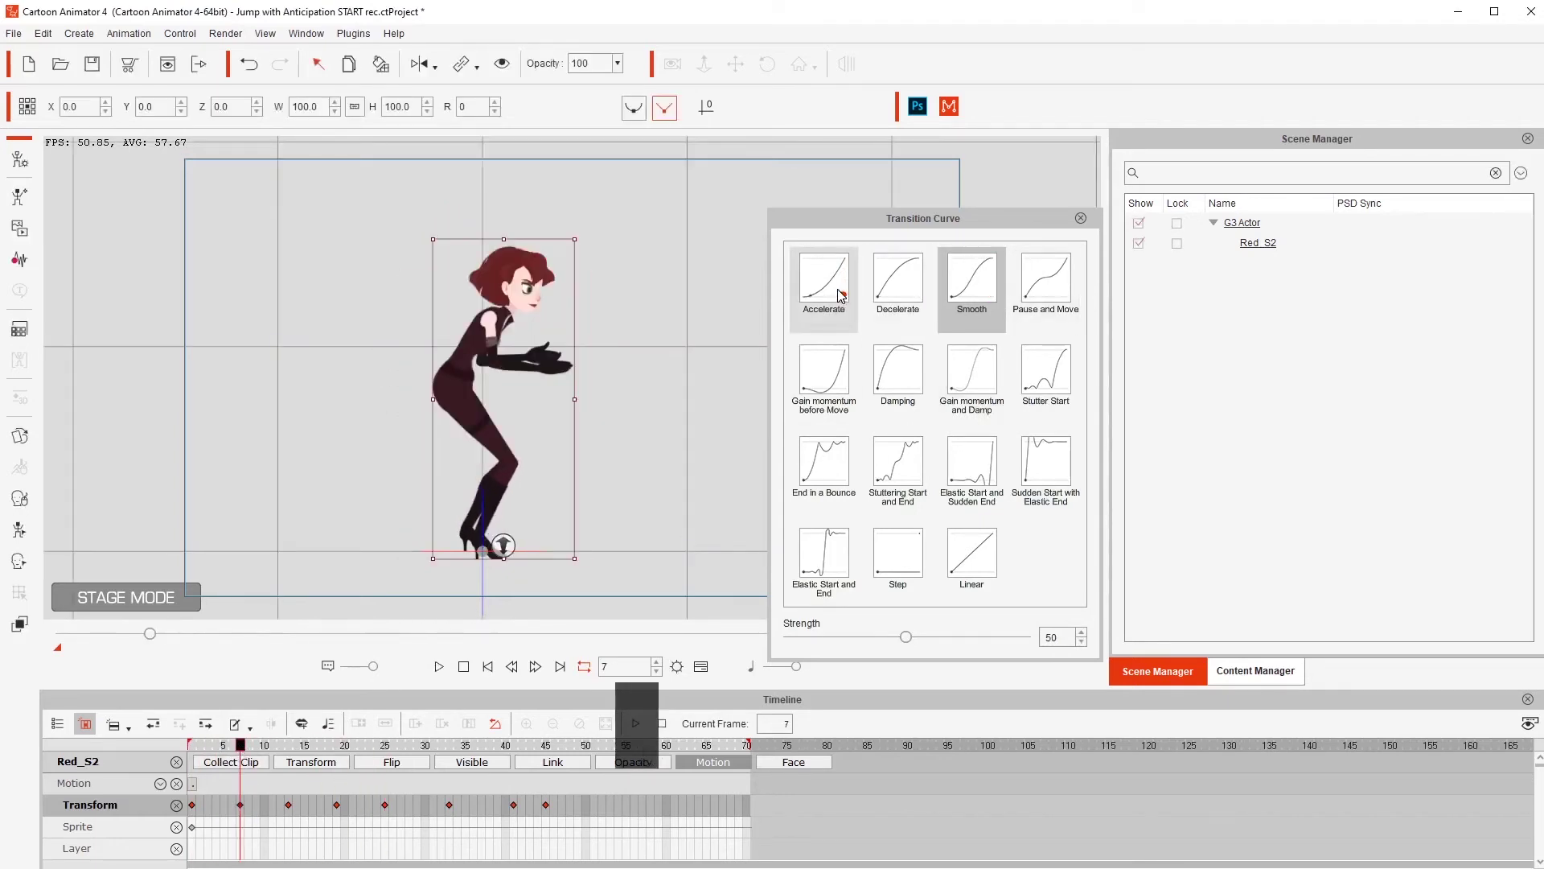
click(813, 314)
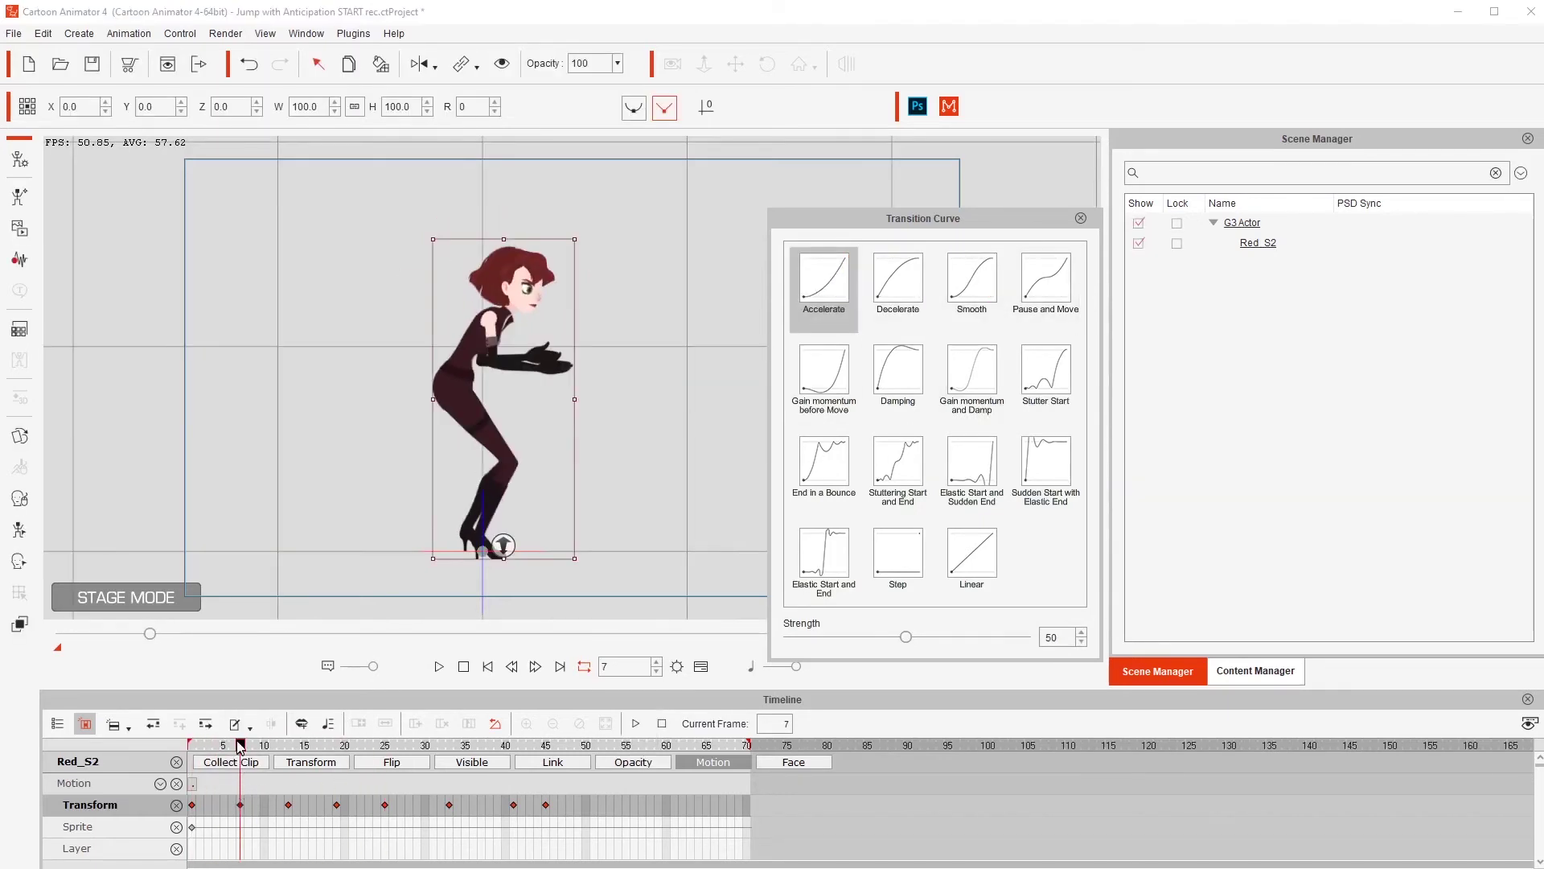
drag(240, 746, 121, 716)
key(space)
key(space)
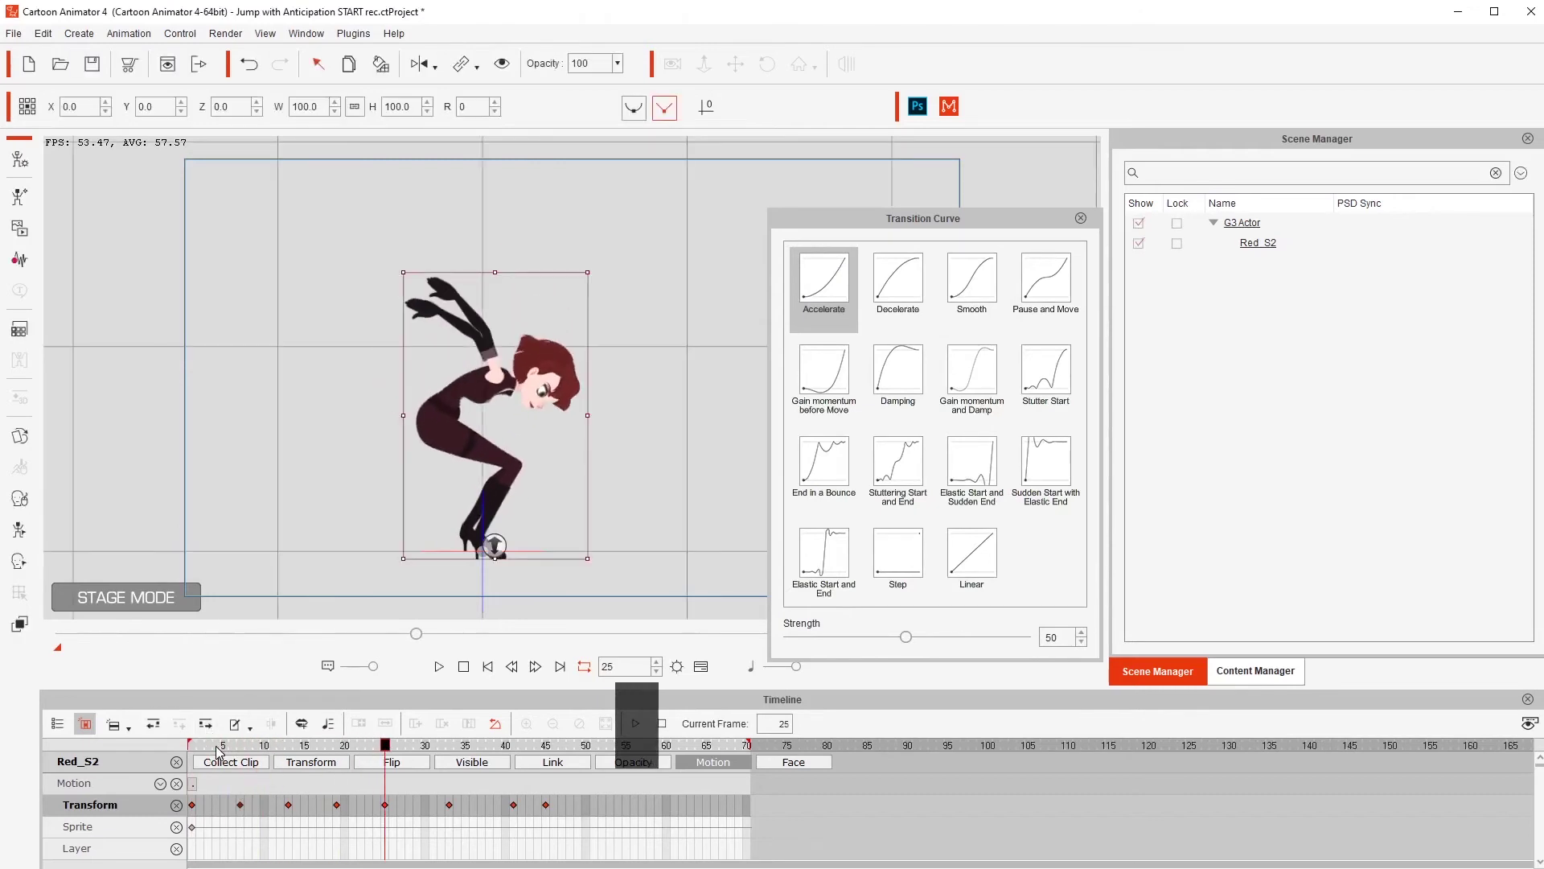
Set the transition curve of the Transform key at frame 25 to Decelerate and play the animation to check the crouch
drag(217, 752, 383, 754)
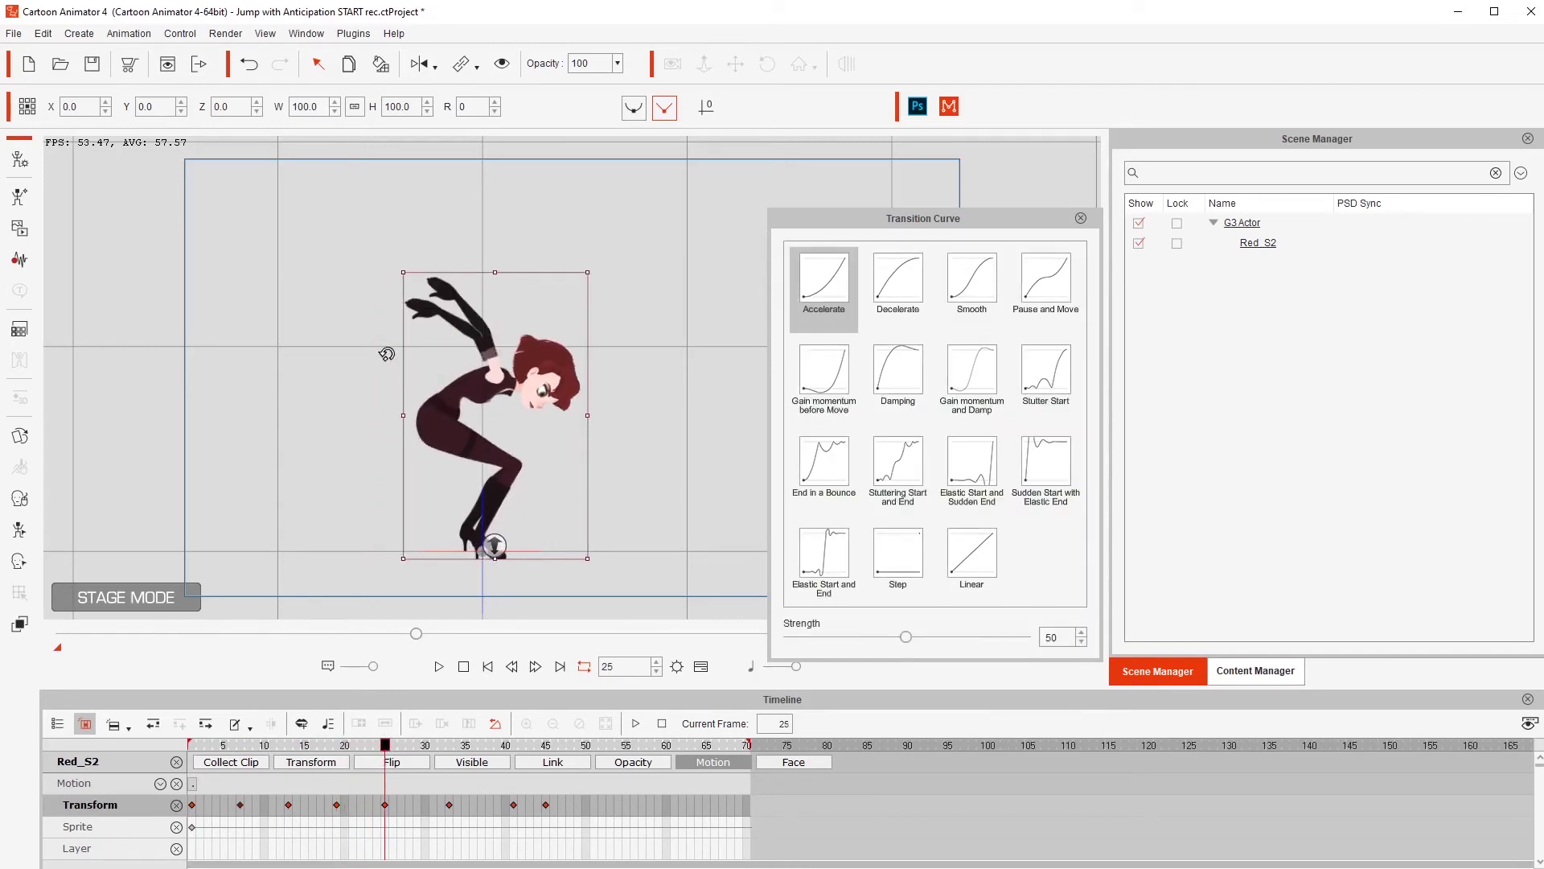
click(907, 275)
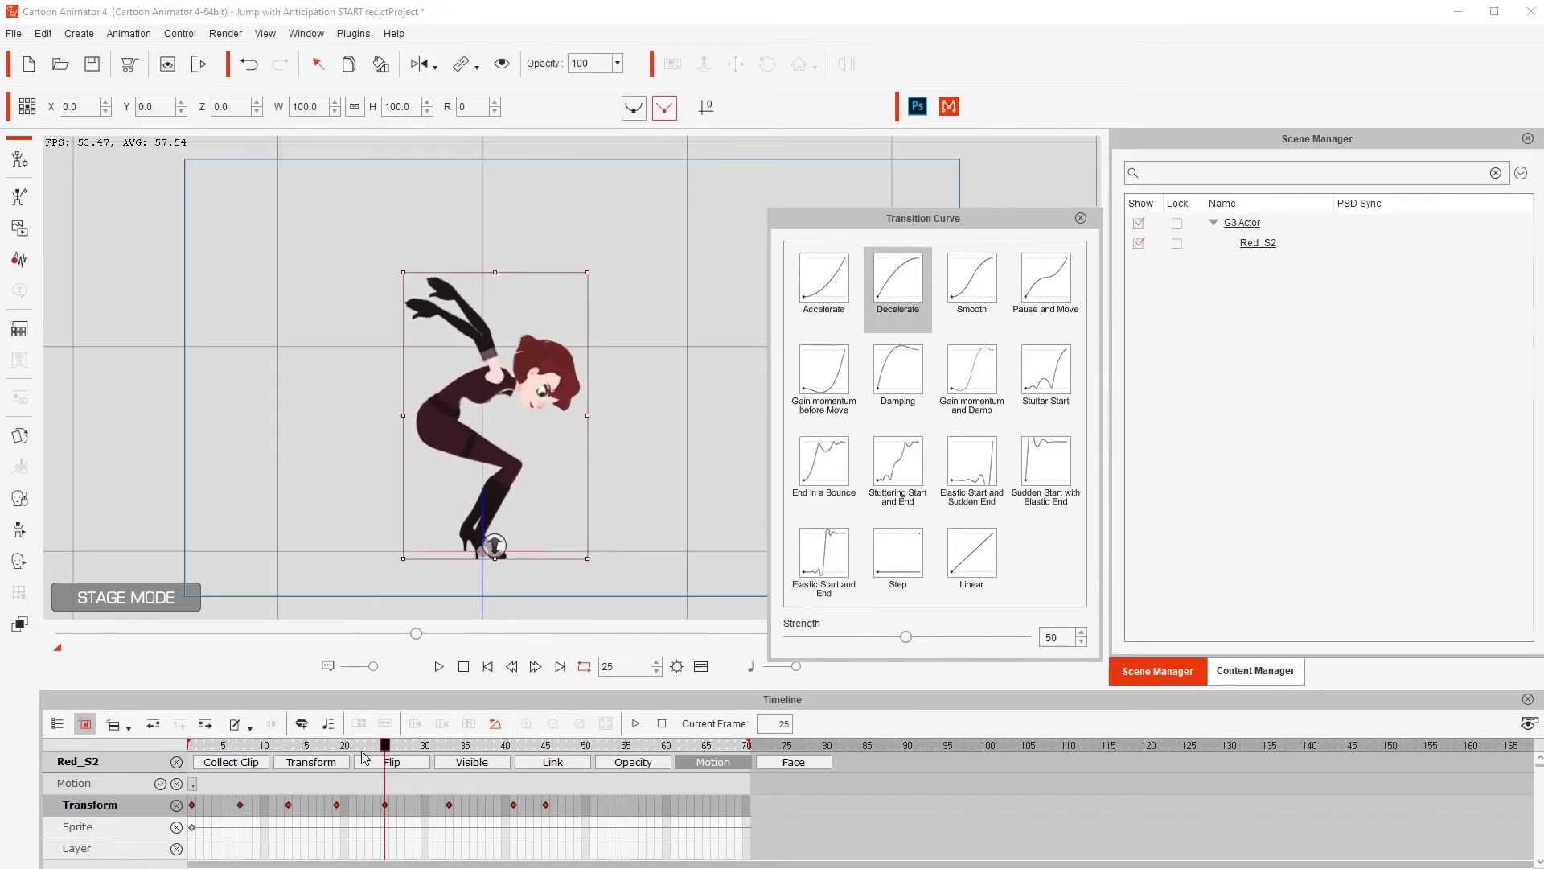
key(space)
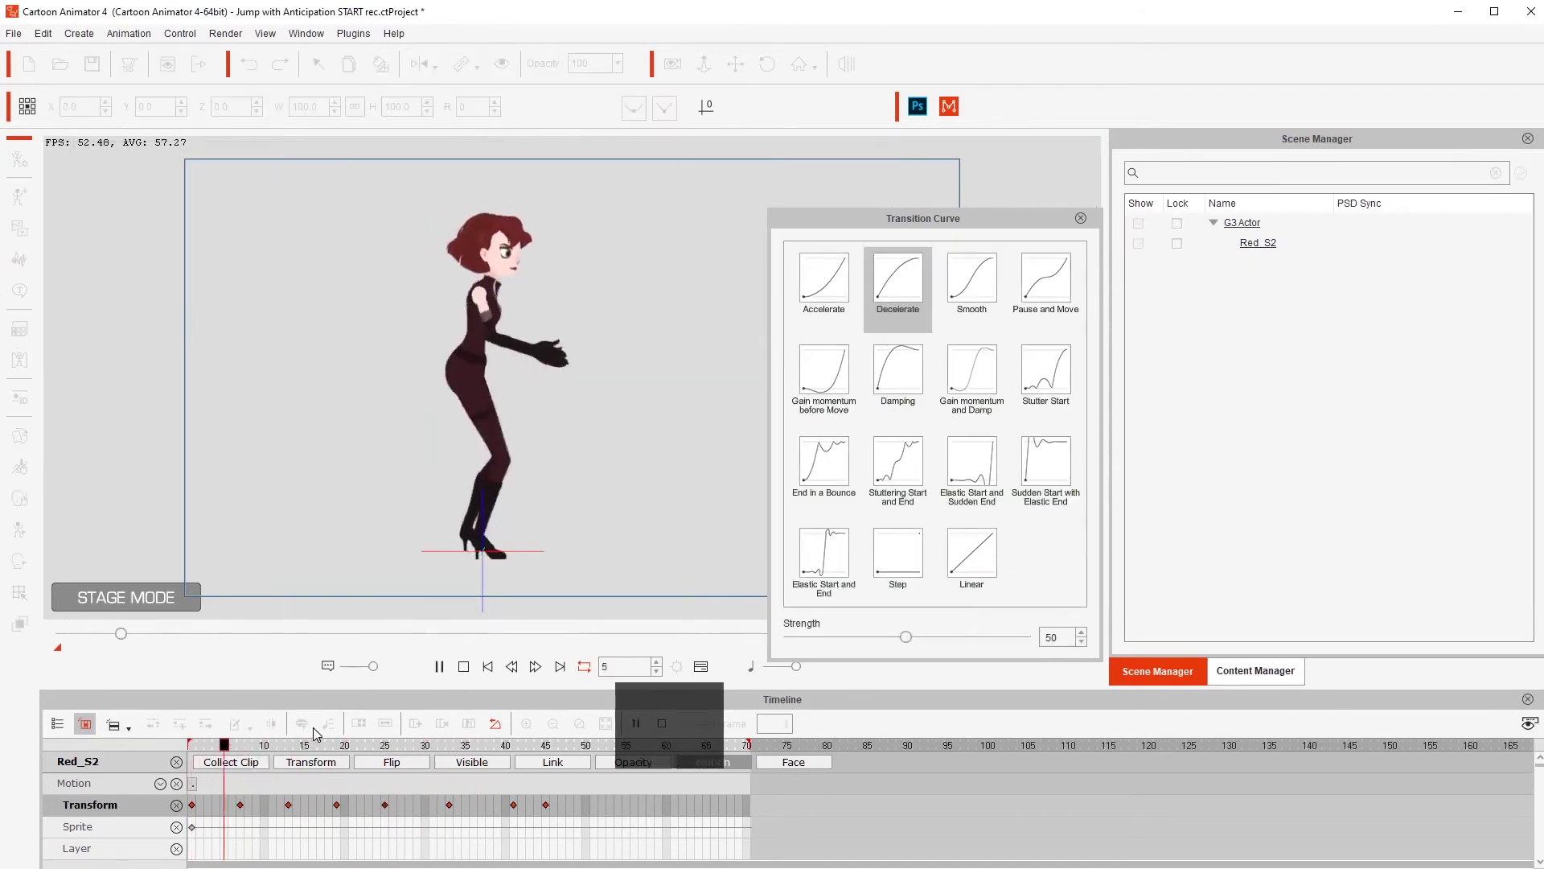
Try the Smooth transition curve on the Transform key at frame 33 and preview the takeoff
click(385, 747)
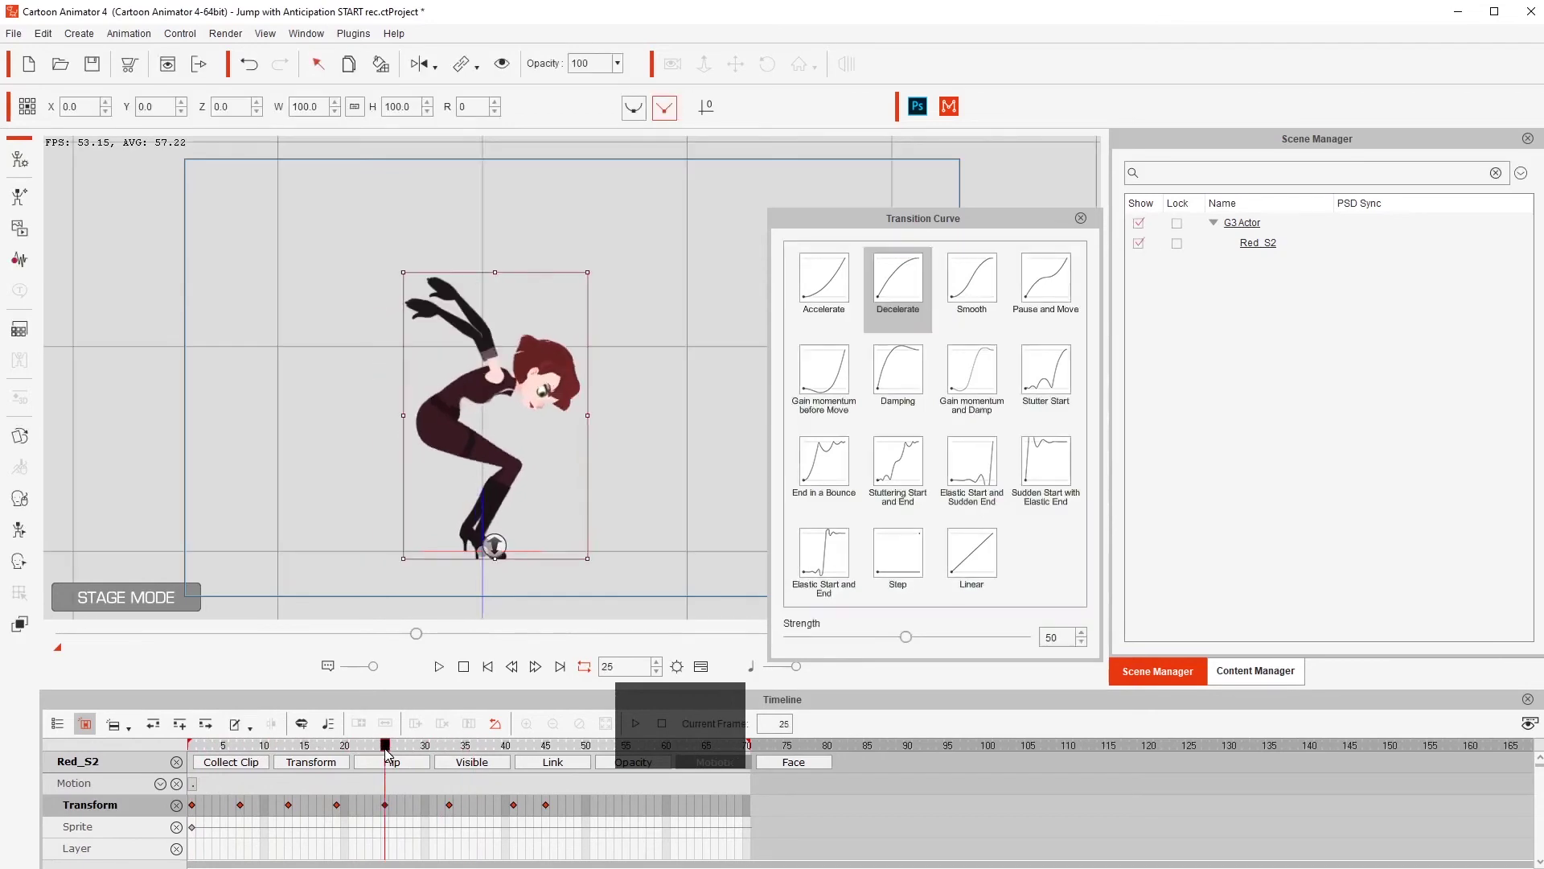
drag(386, 752, 450, 752)
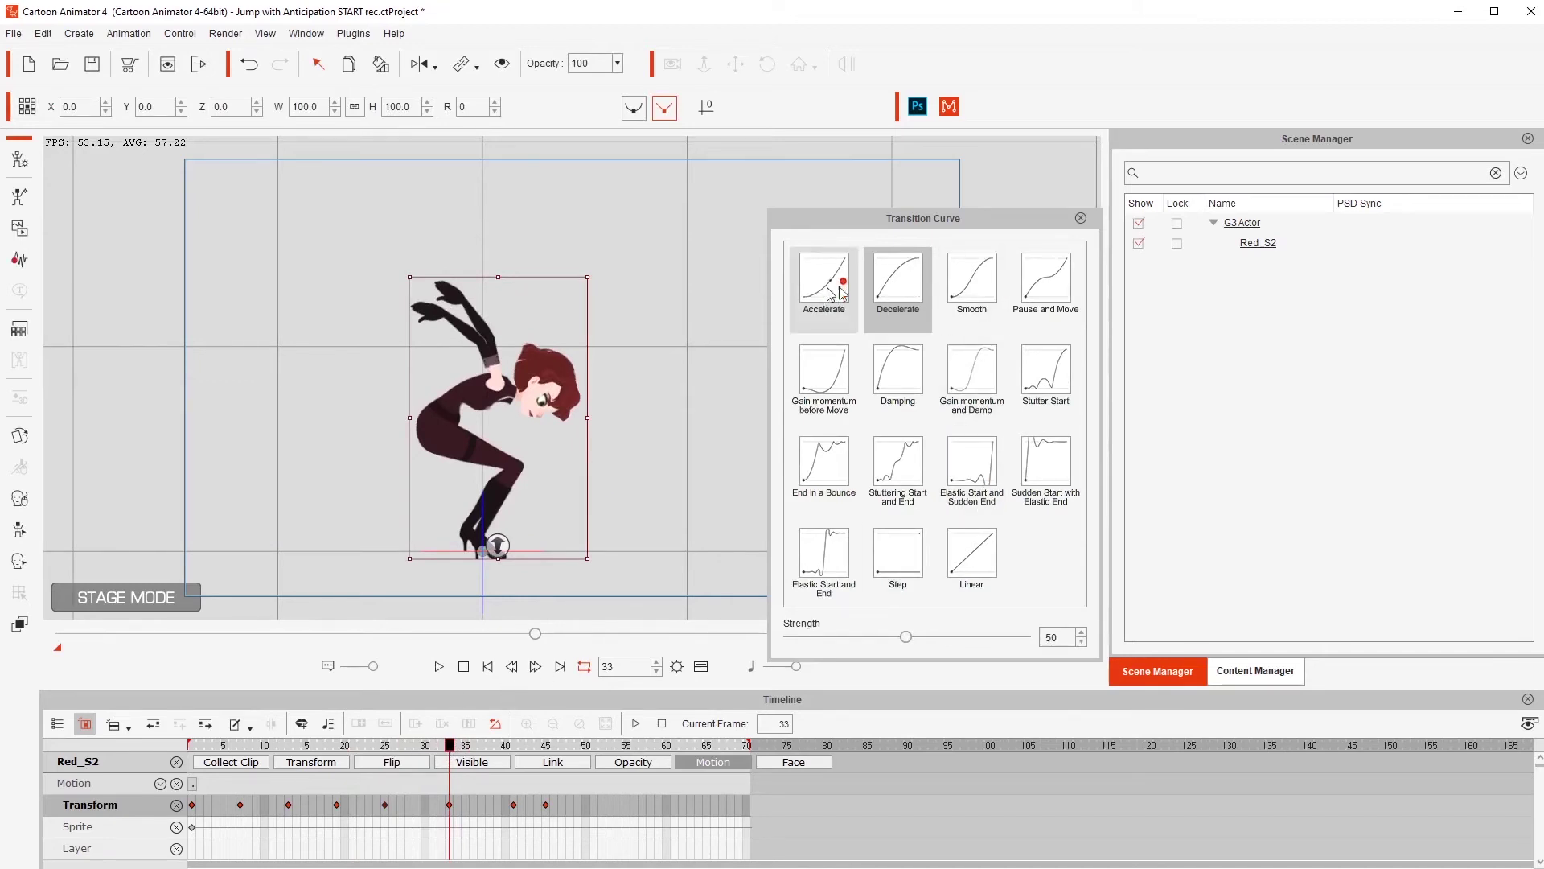
click(969, 283)
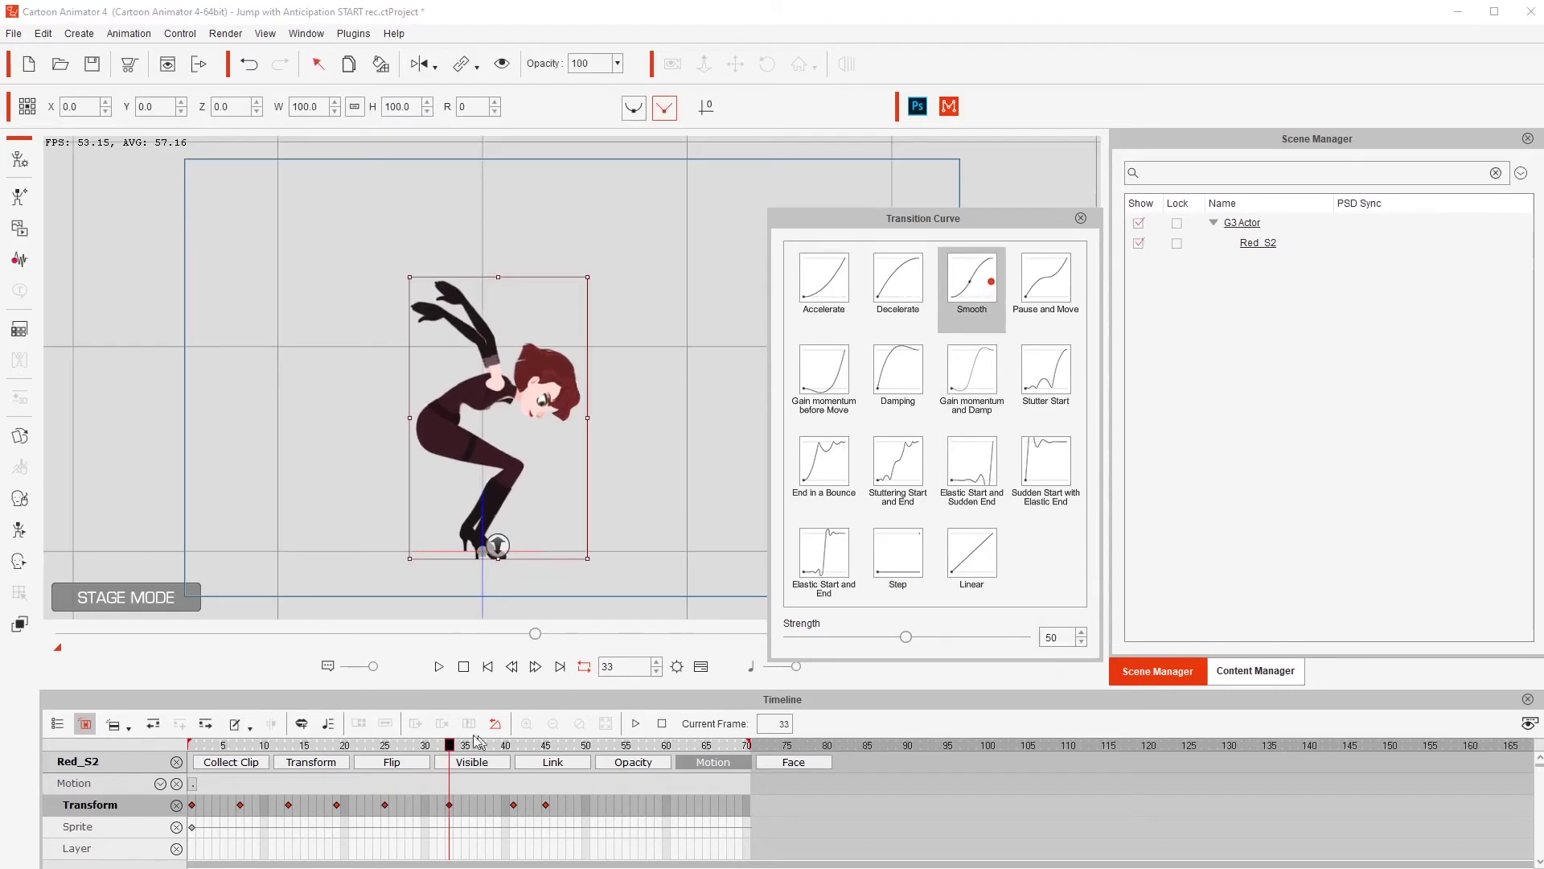
key(space)
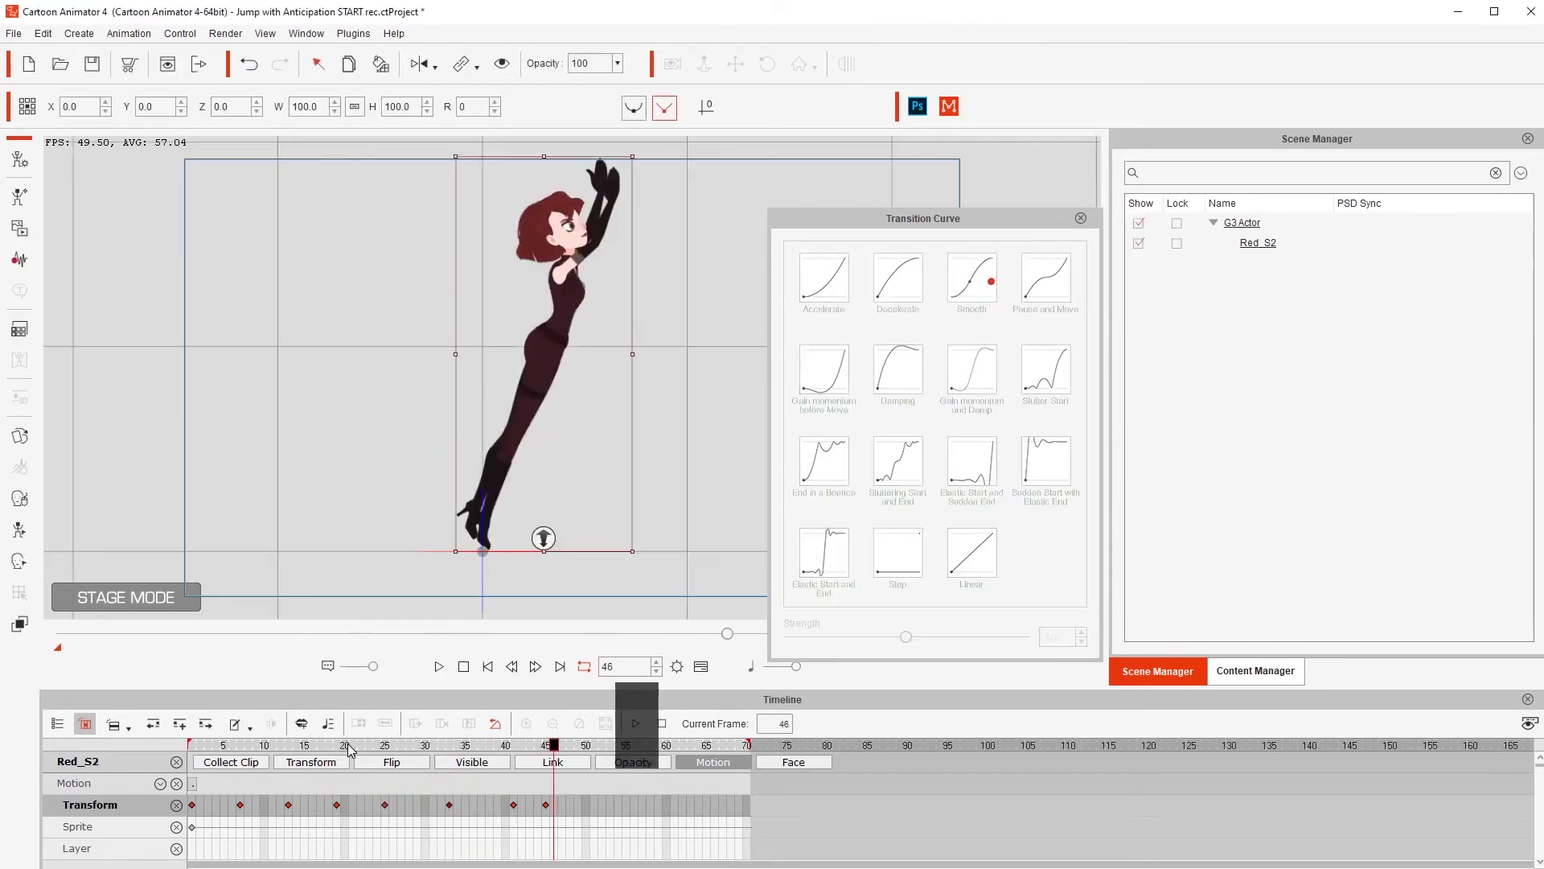
key(space)
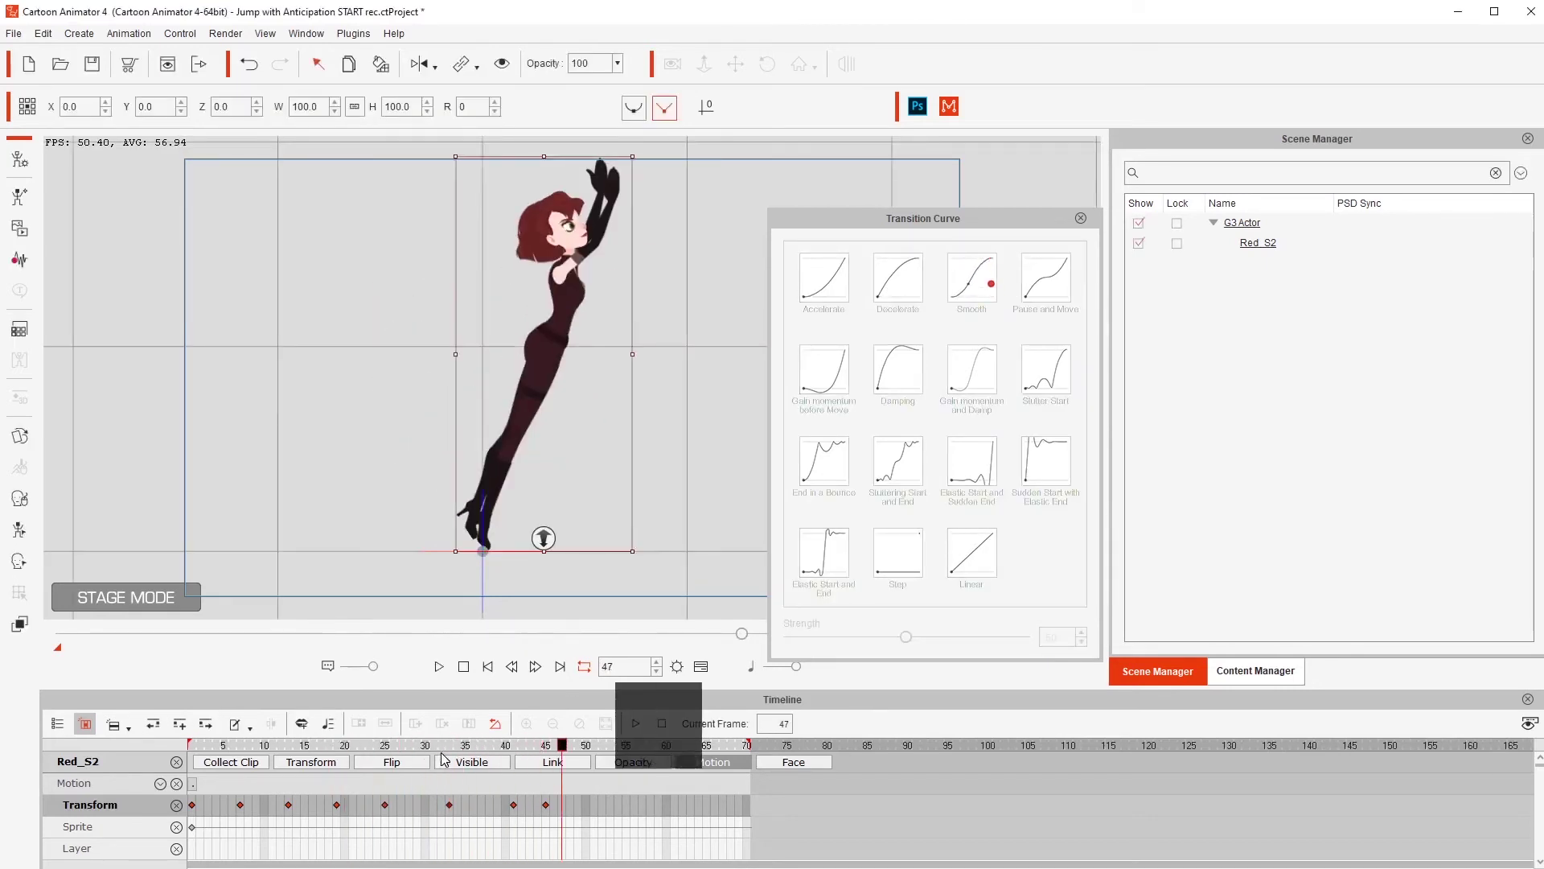
Try the Accelerate transition curve on the frame 33 Transform key, play the motion and inspect the frames around that key
click(448, 745)
click(822, 281)
key(space)
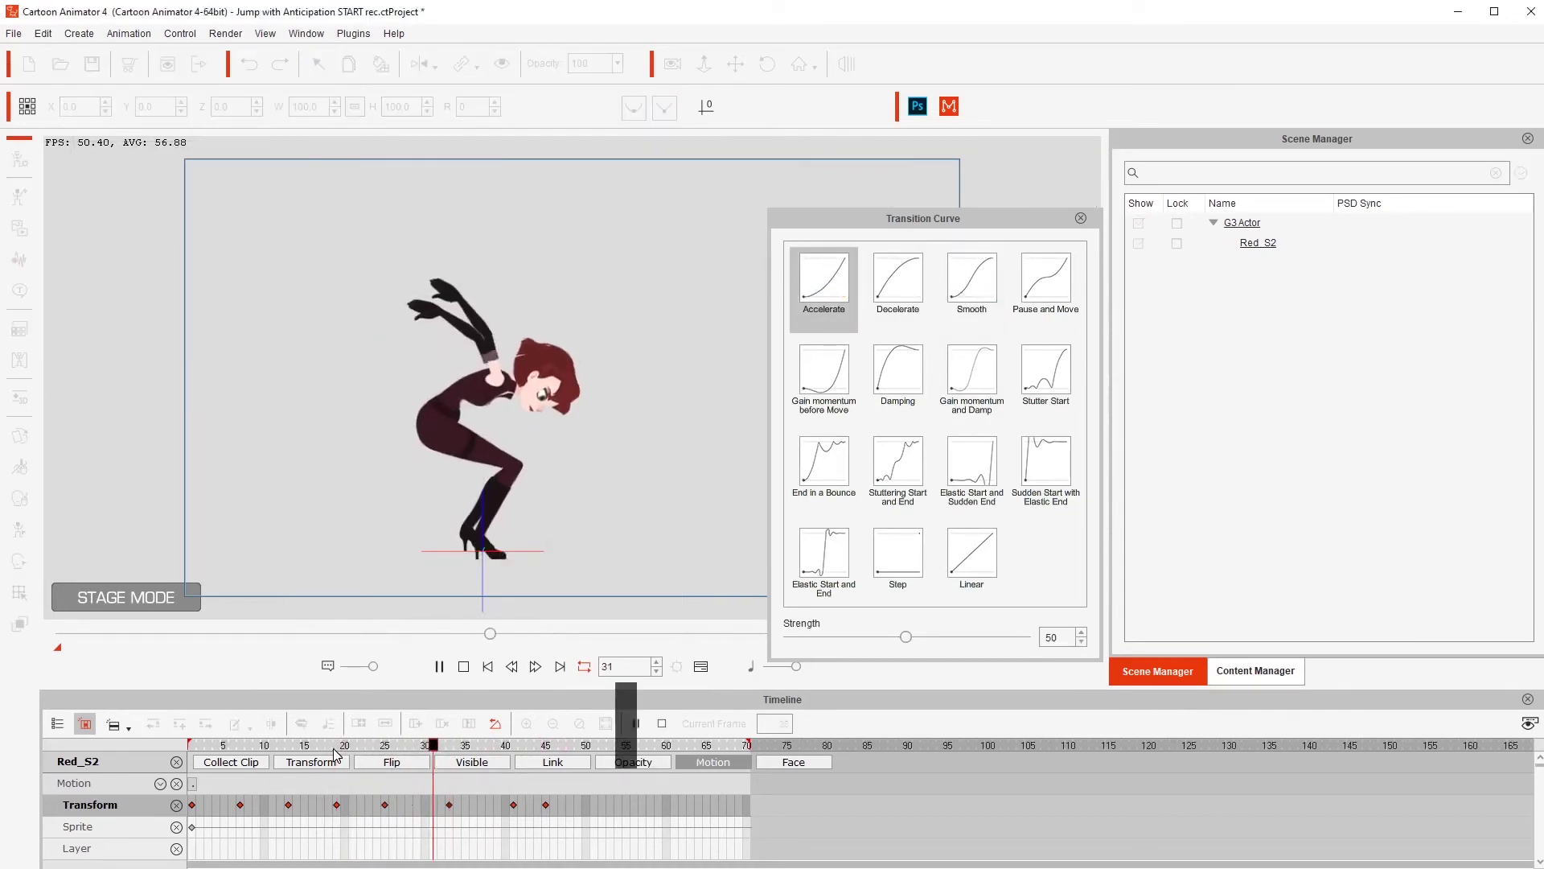
key(space)
click(442, 745)
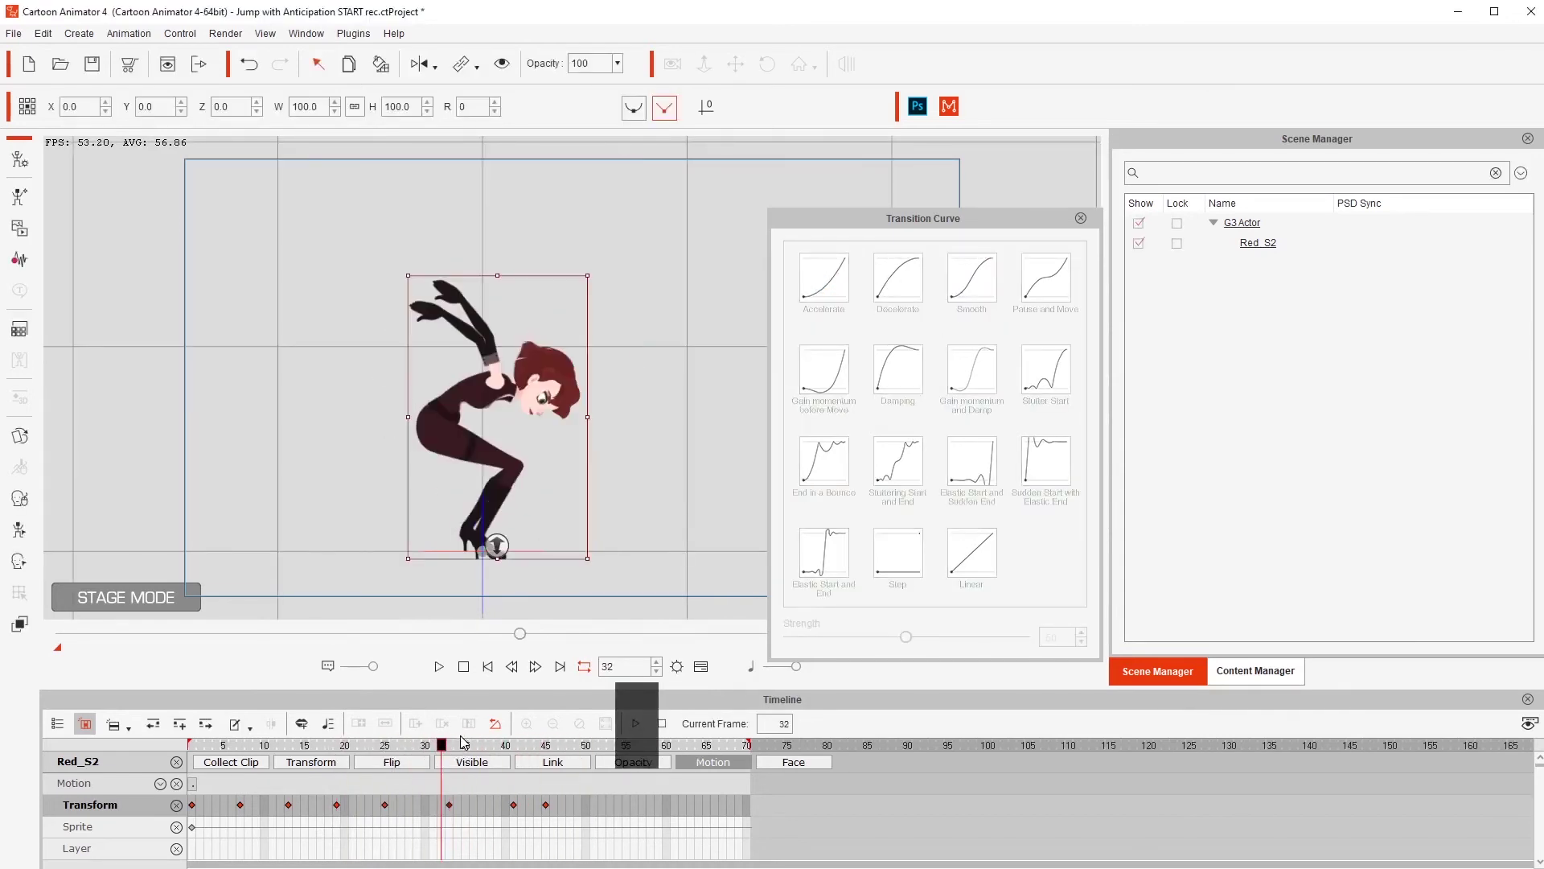
click(460, 743)
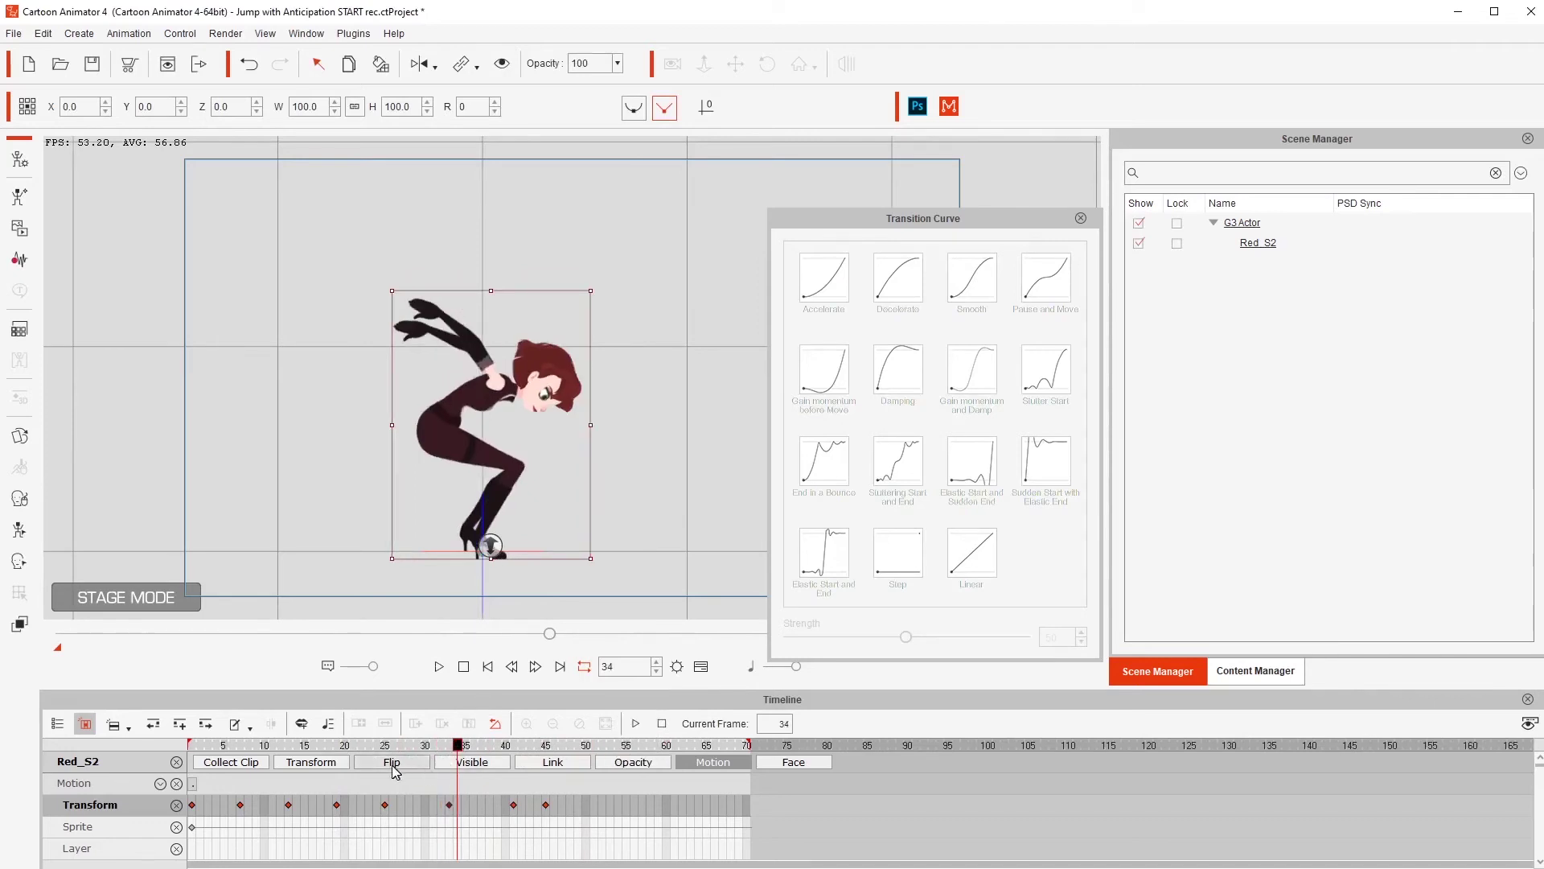
Apply Decelerate to the Transform key at frame 25 again and replay the crouch from around frame 15
click(386, 745)
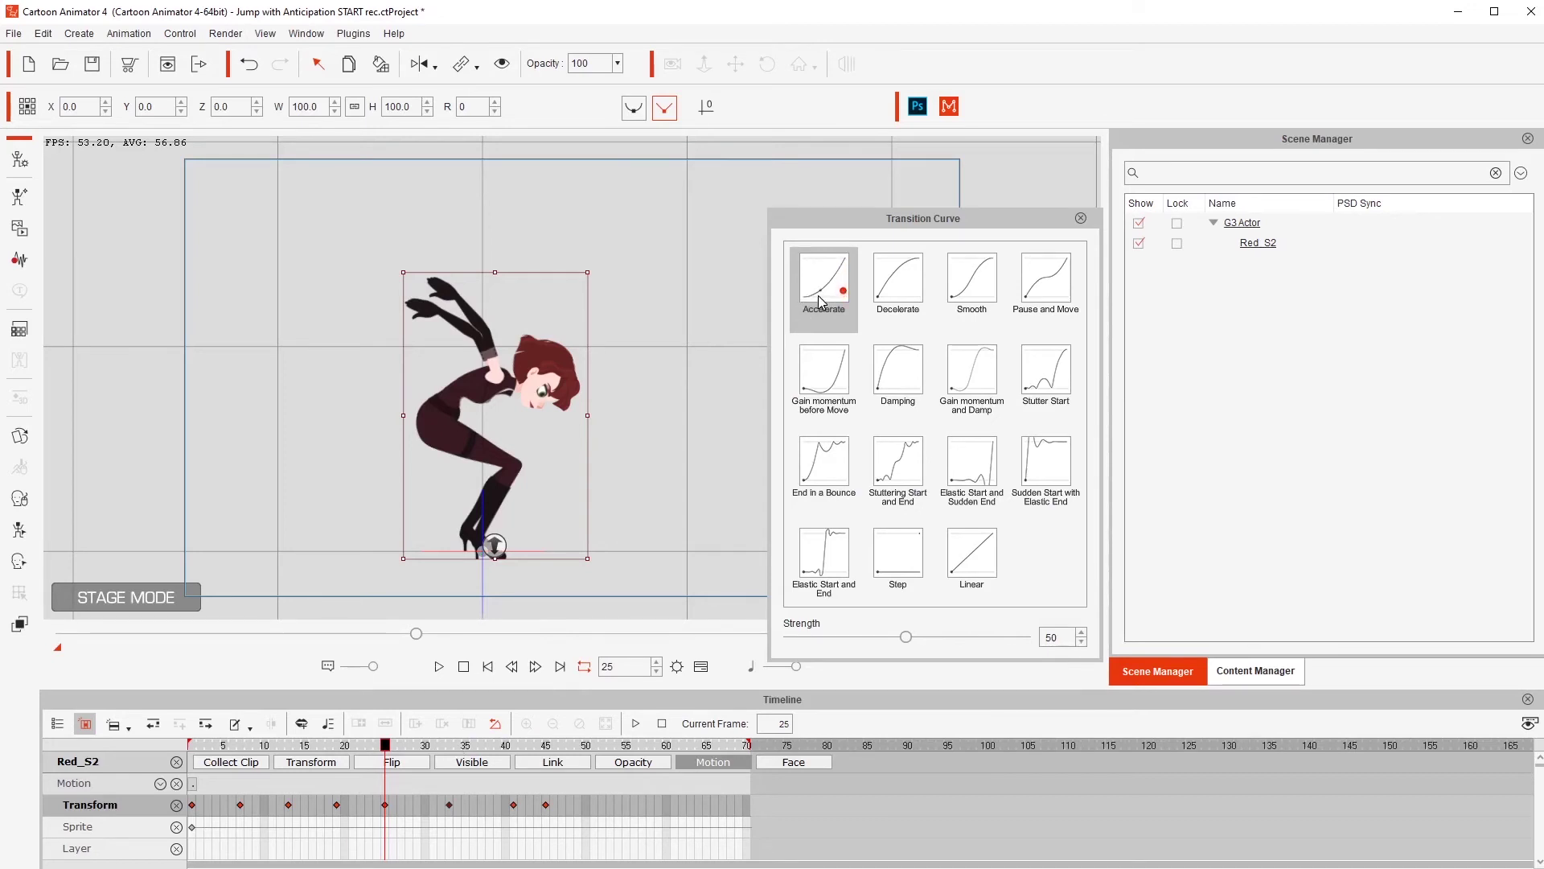
click(899, 278)
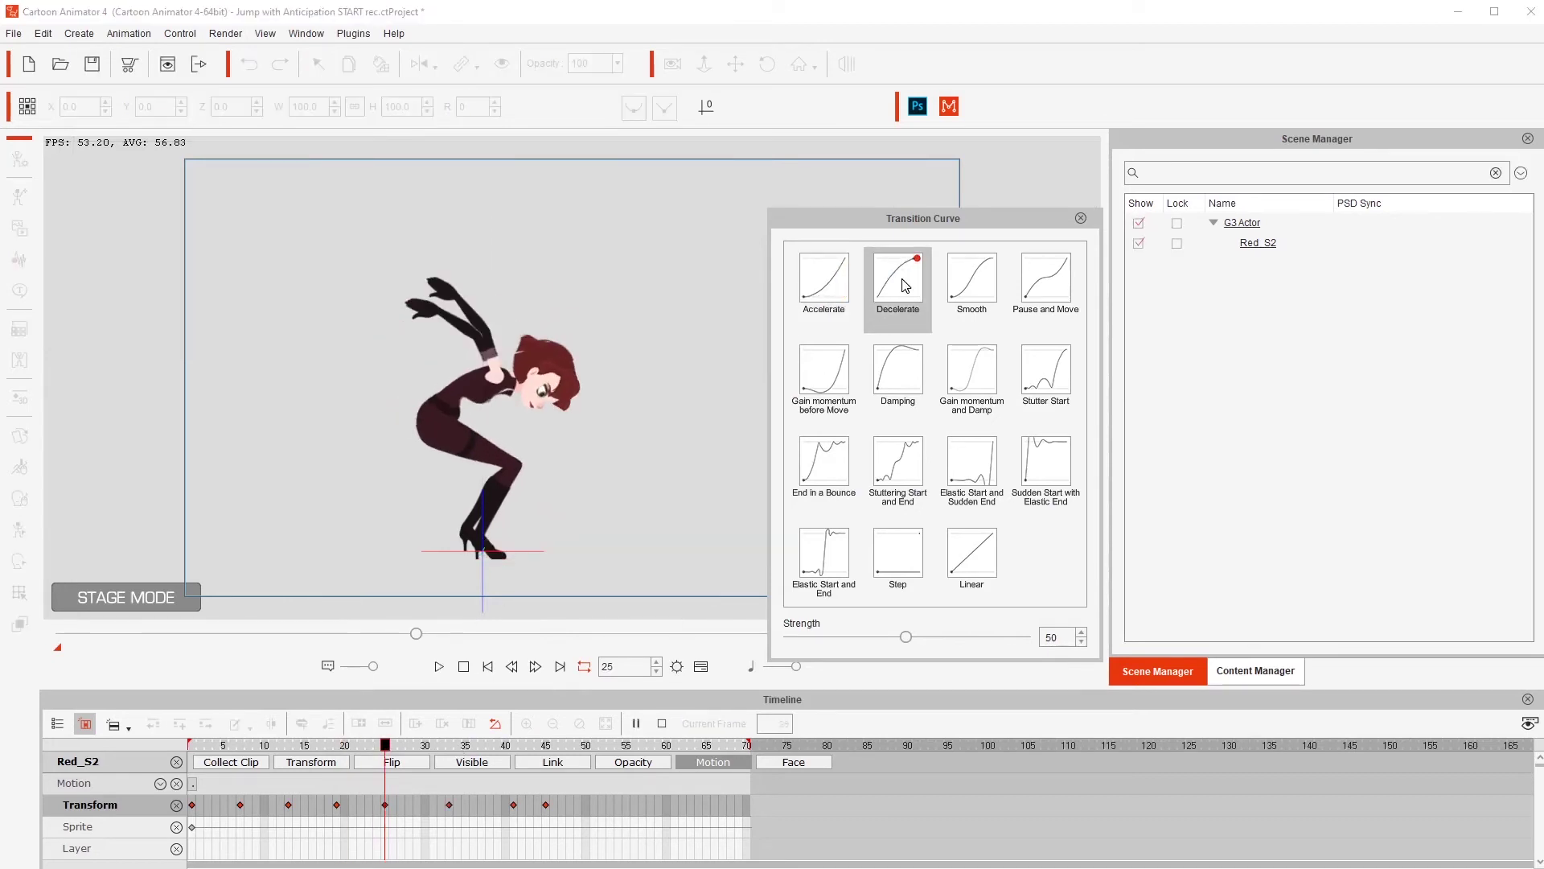
click(305, 744)
key(space)
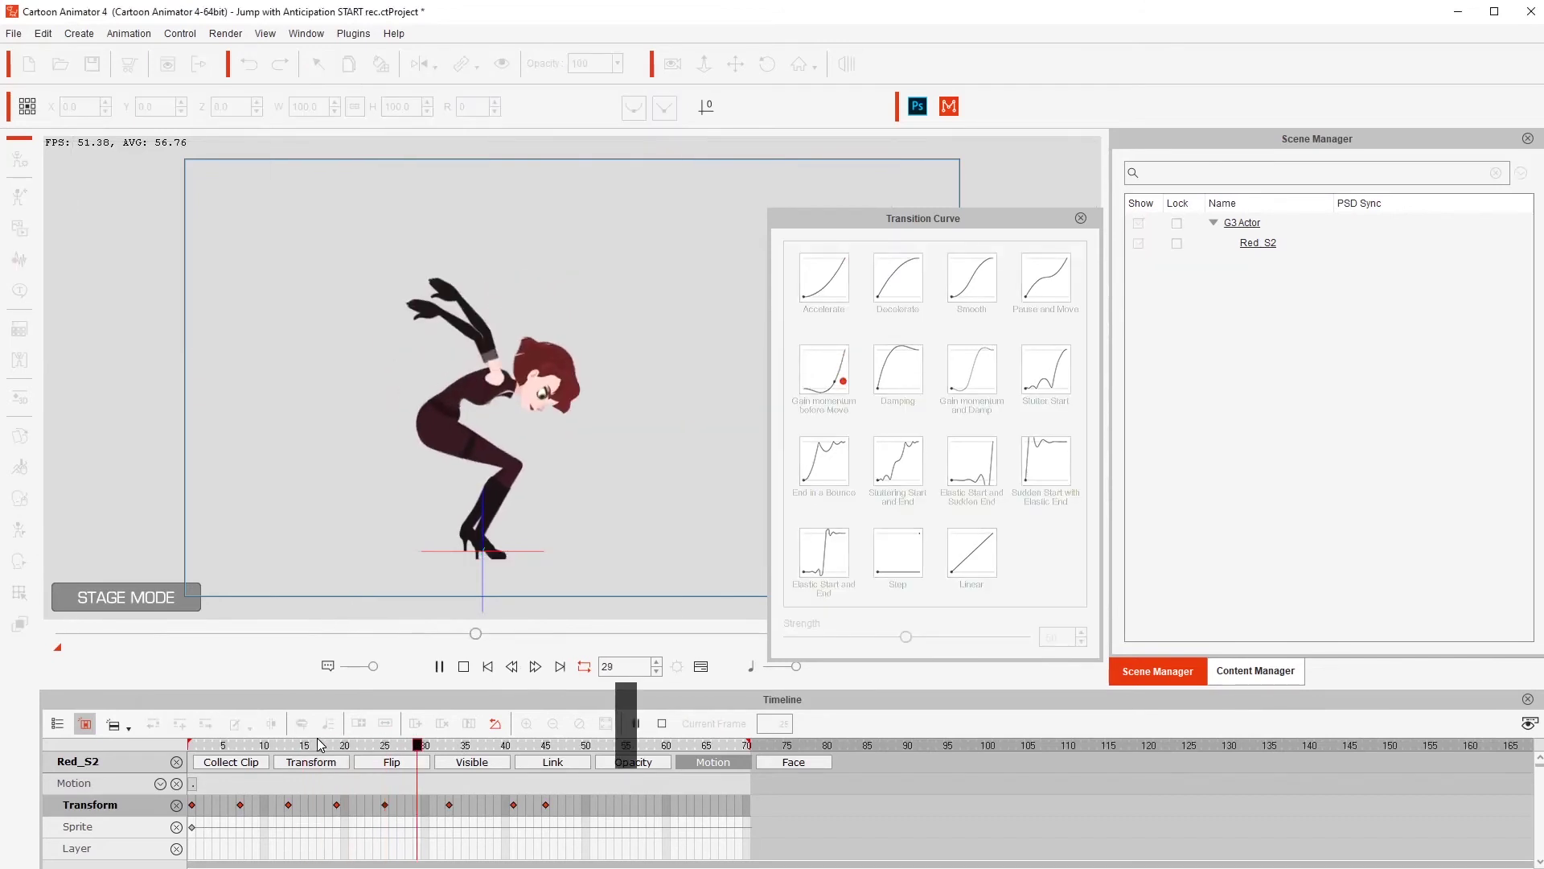
key(space)
Reapply the Accelerate curve to the Transform key at frame 33 and replay the jump from around frame 15
drag(366, 745, 457, 744)
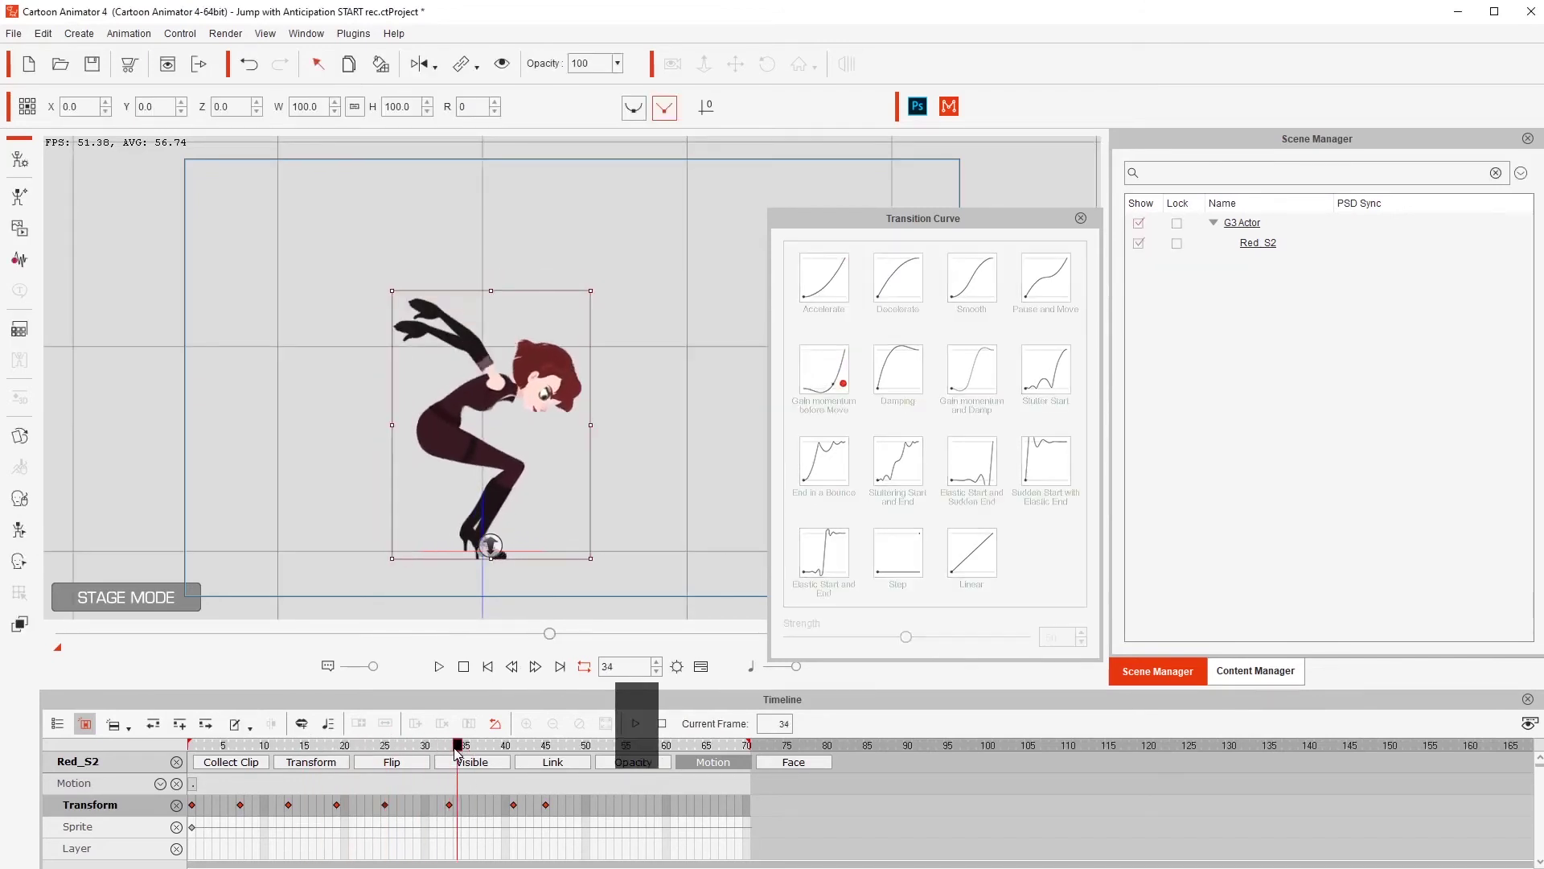
click(451, 805)
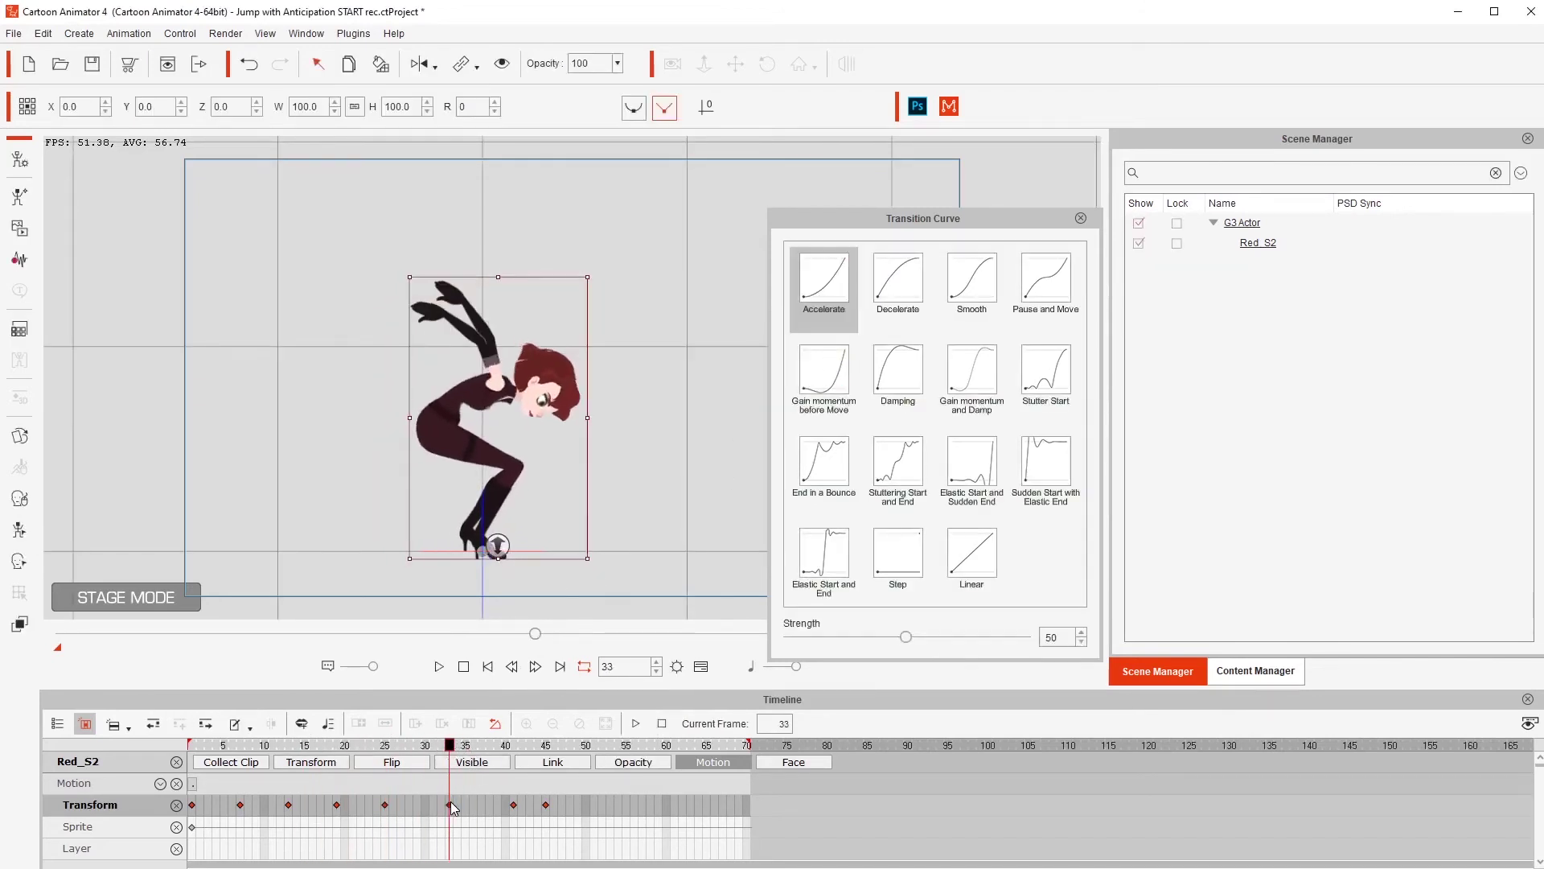
click(820, 294)
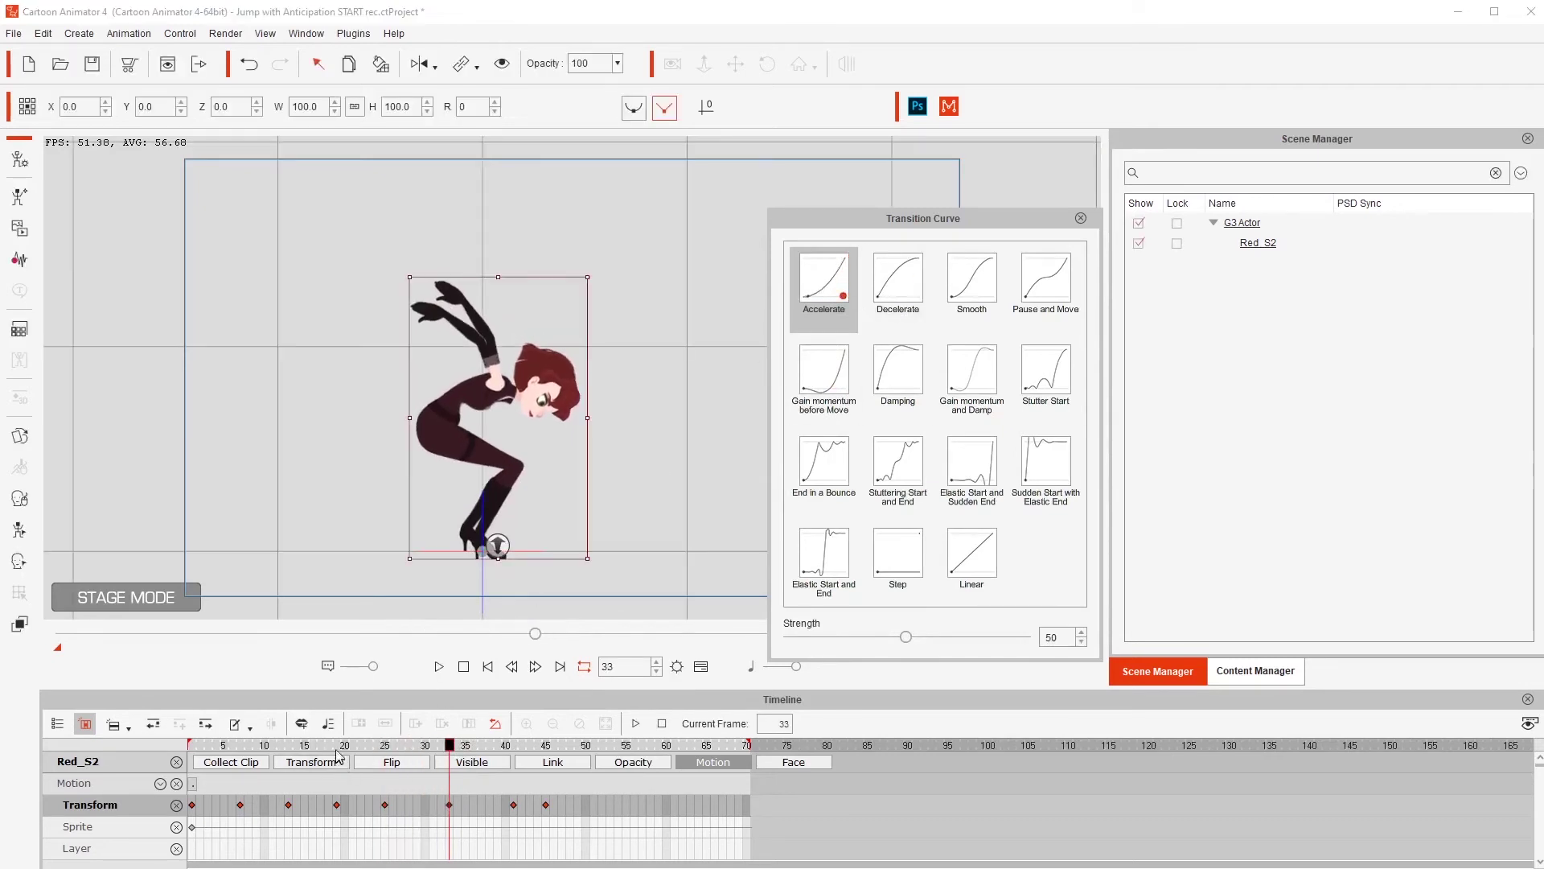
click(305, 744)
key(space)
key(space)
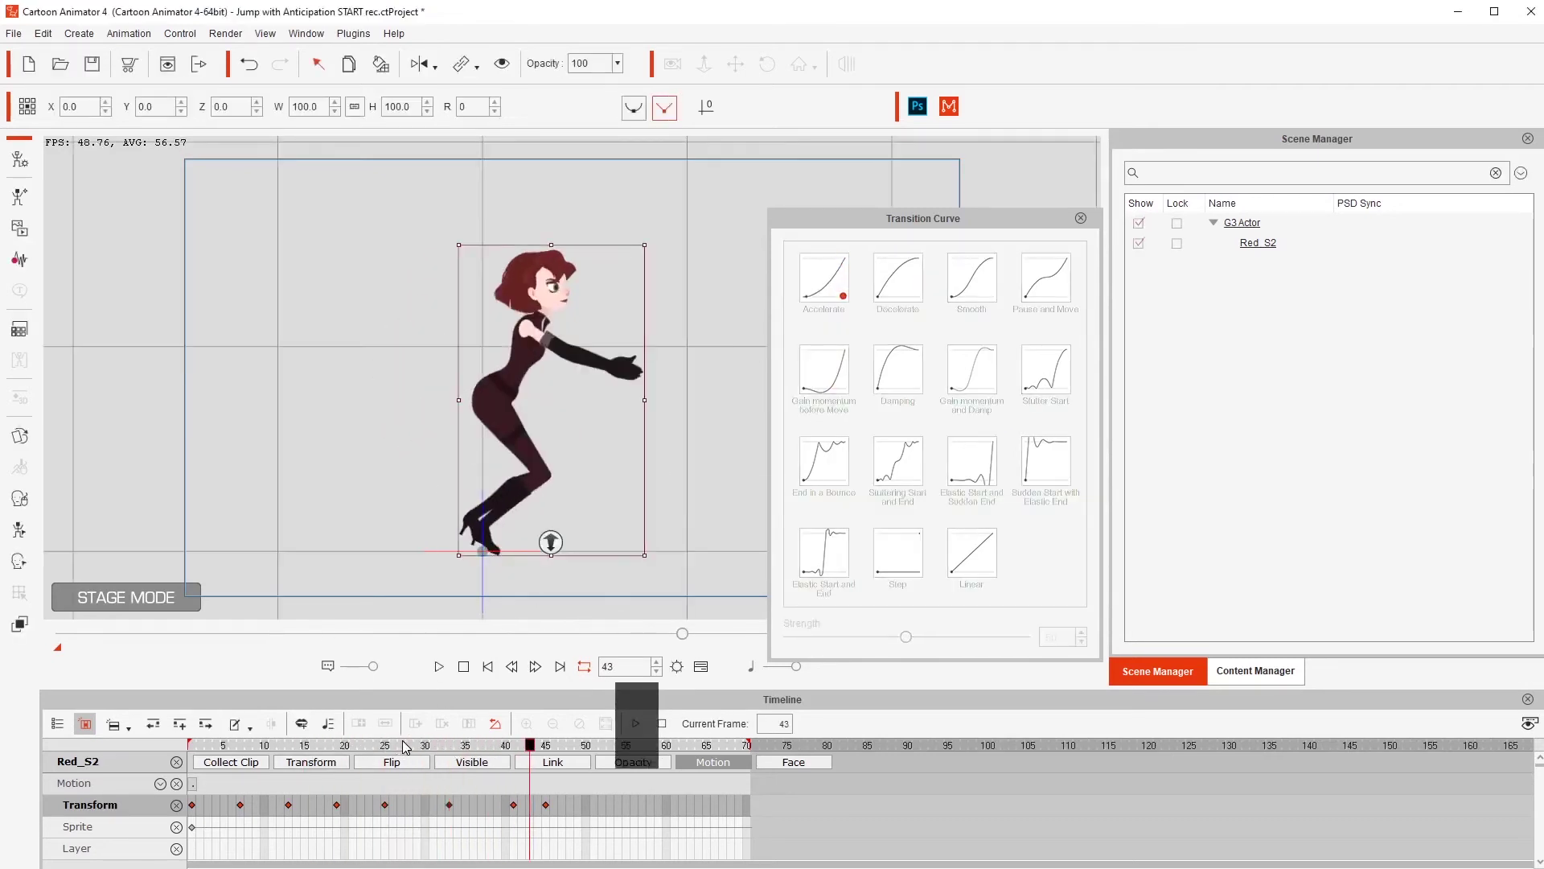
Set the frame 33 Transform key's transition curve to Decelerate and scrub from frame 25 to 33 to review the hold
drag(397, 746, 451, 755)
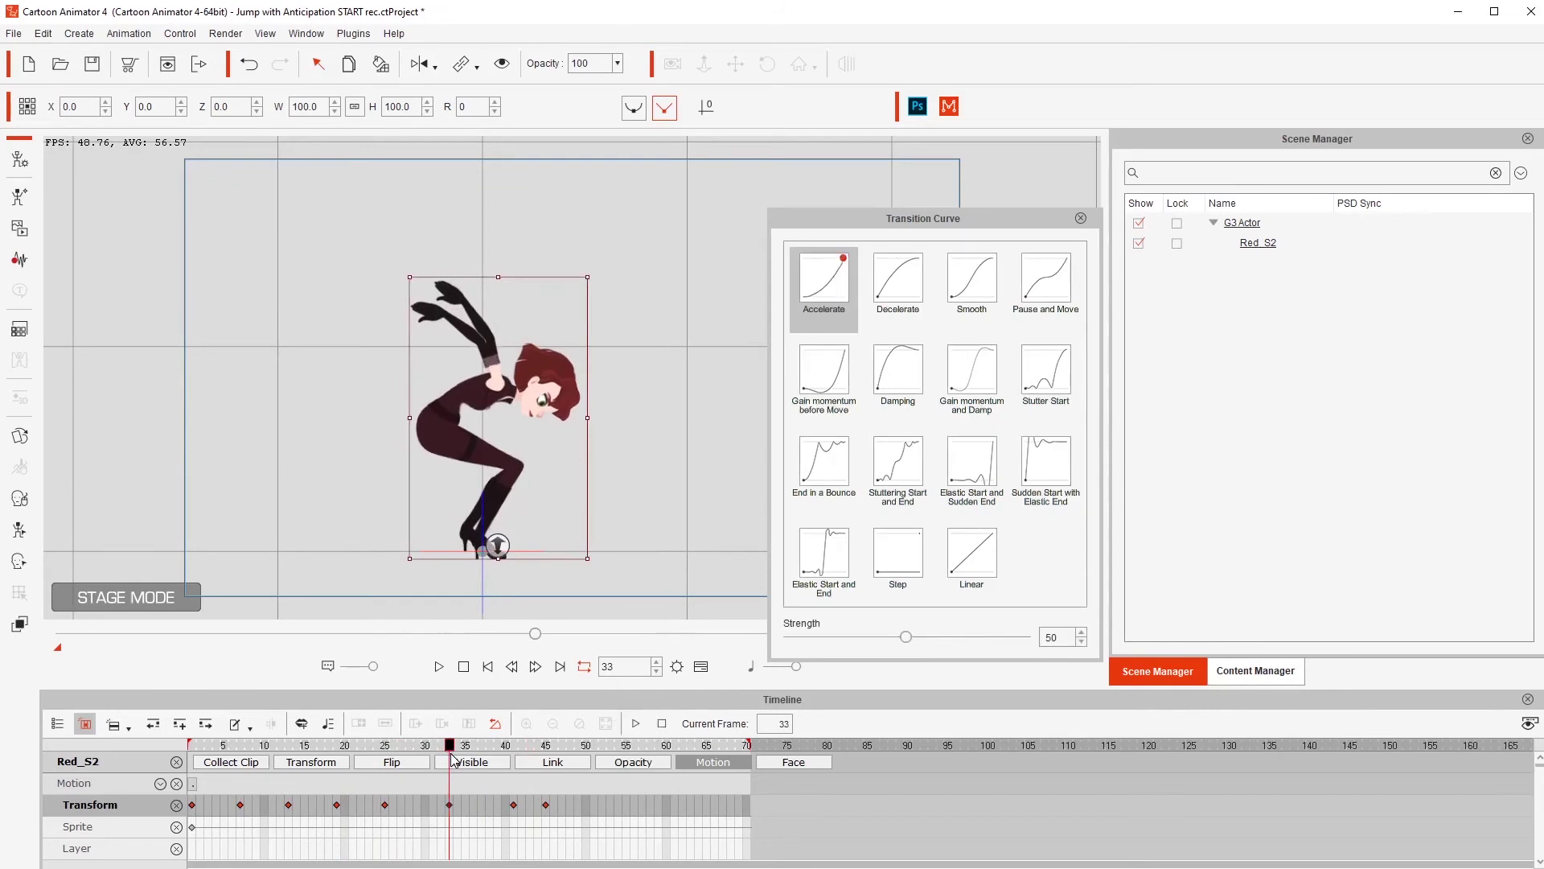
click(900, 294)
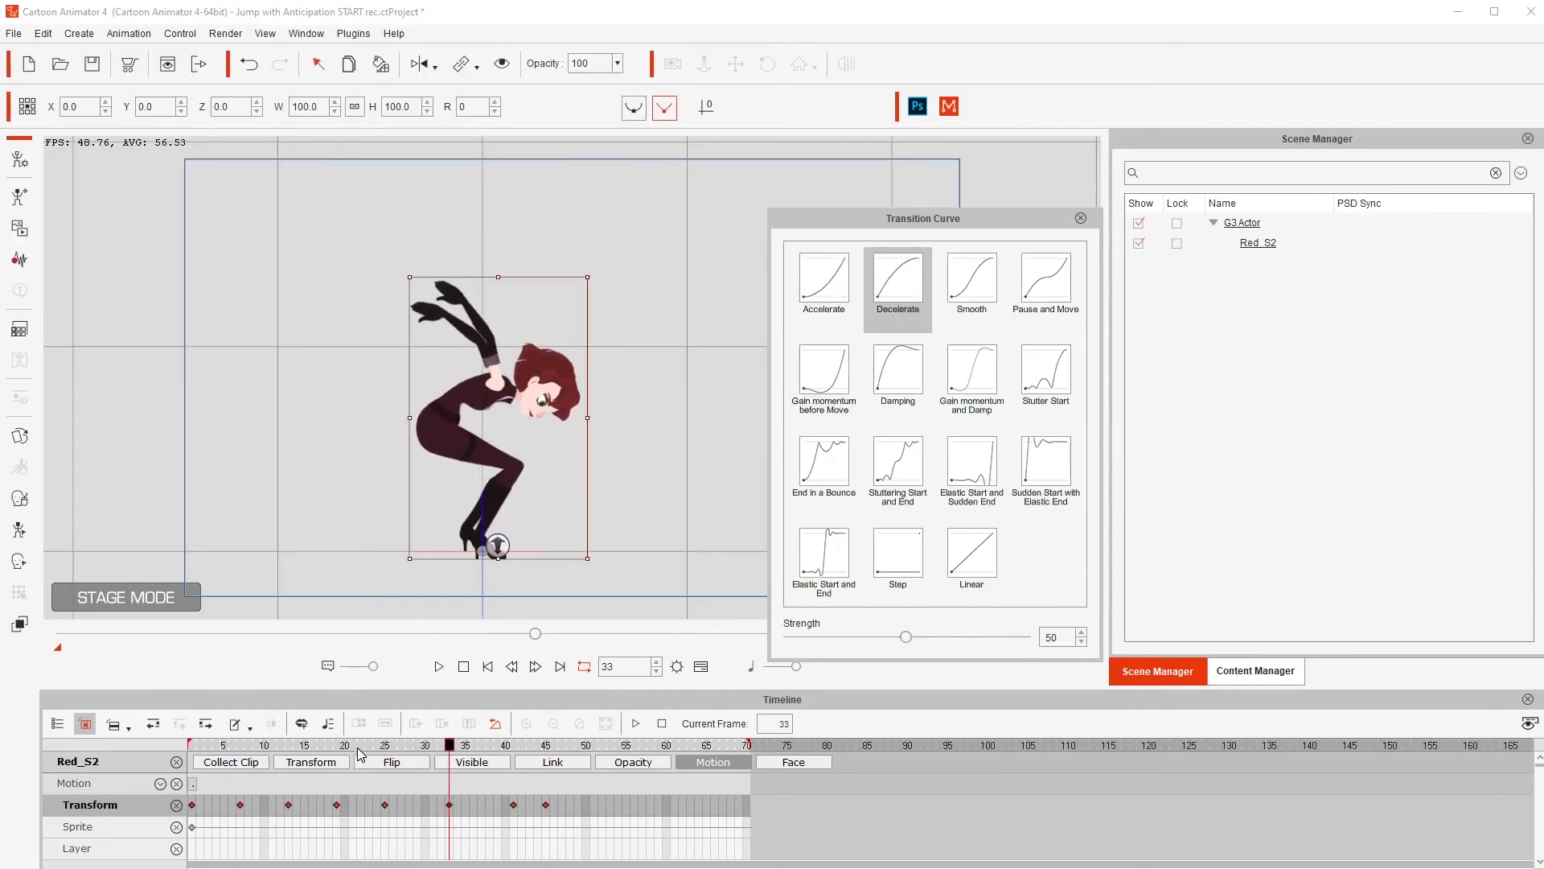
click(384, 747)
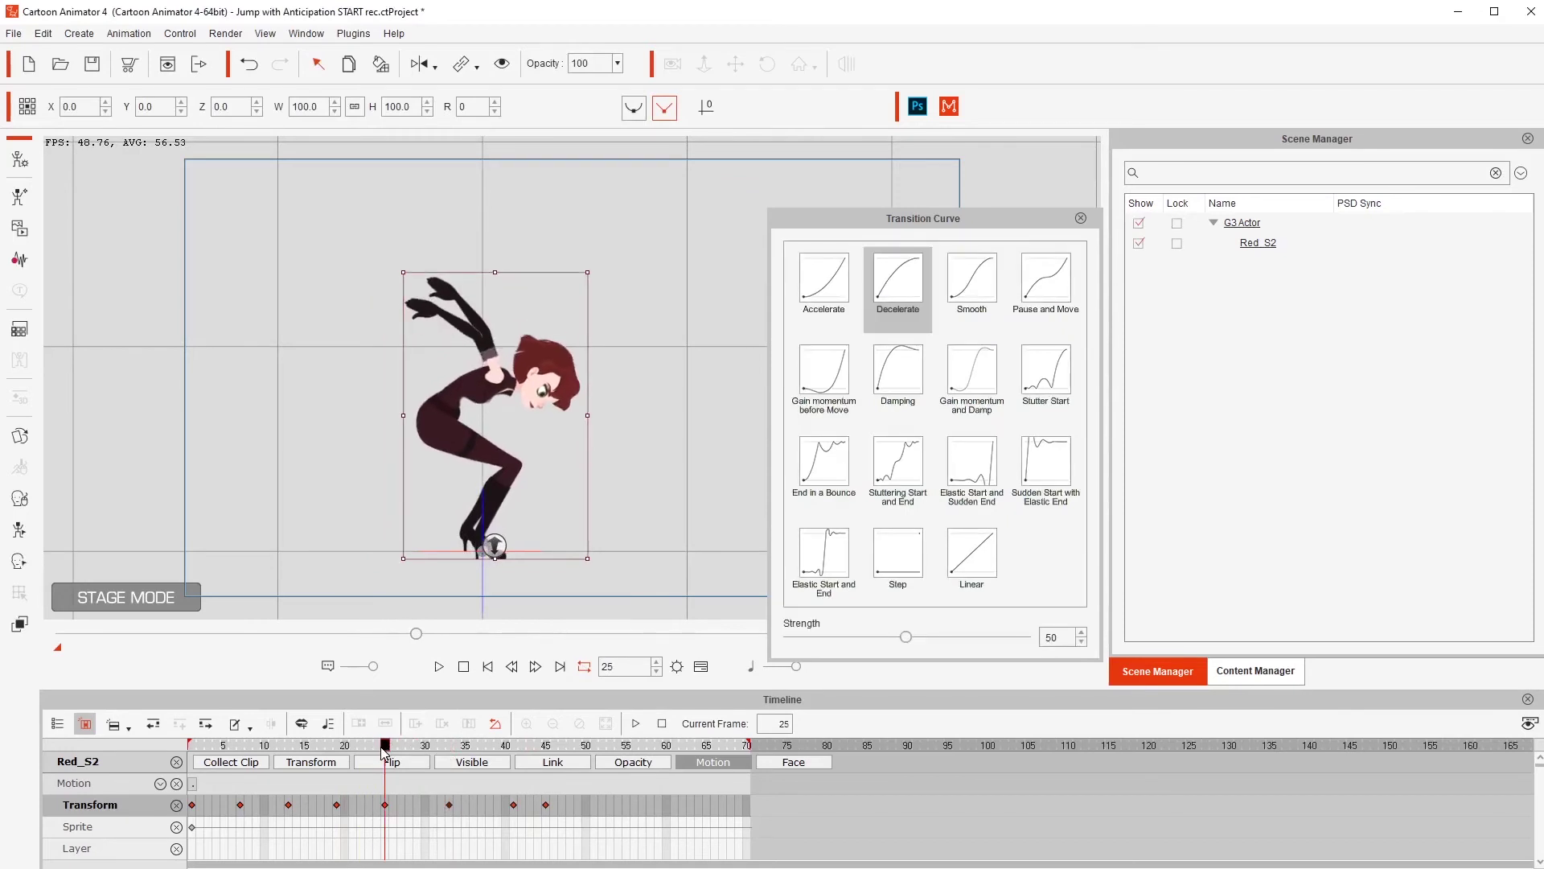
drag(384, 748, 454, 750)
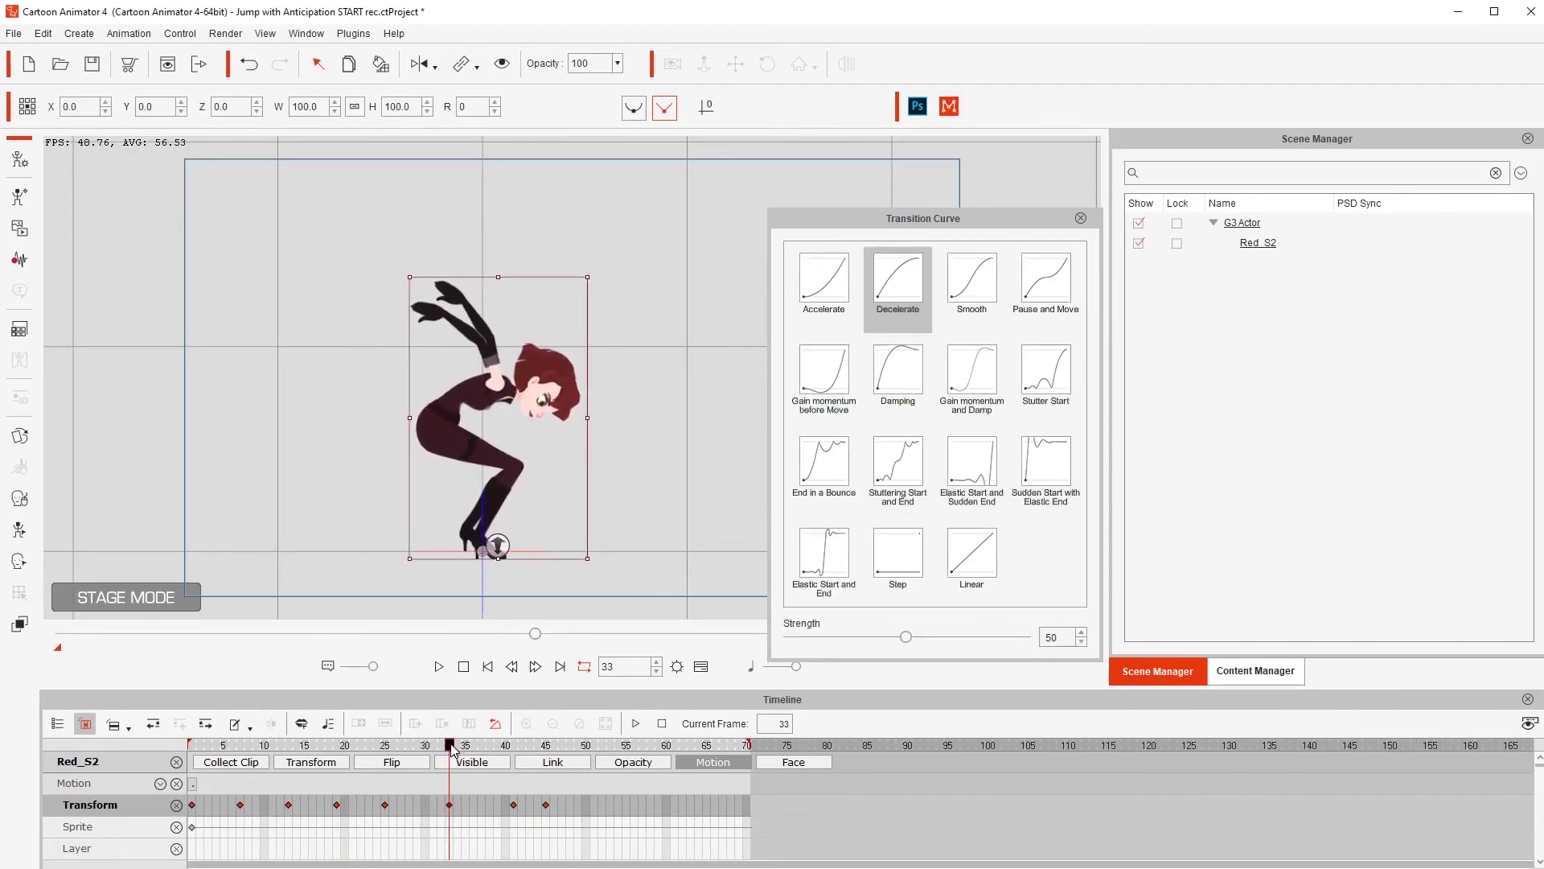
Play the jump from around frame 16 and scrub back to the crouch pose at frame 41
click(316, 749)
key(space)
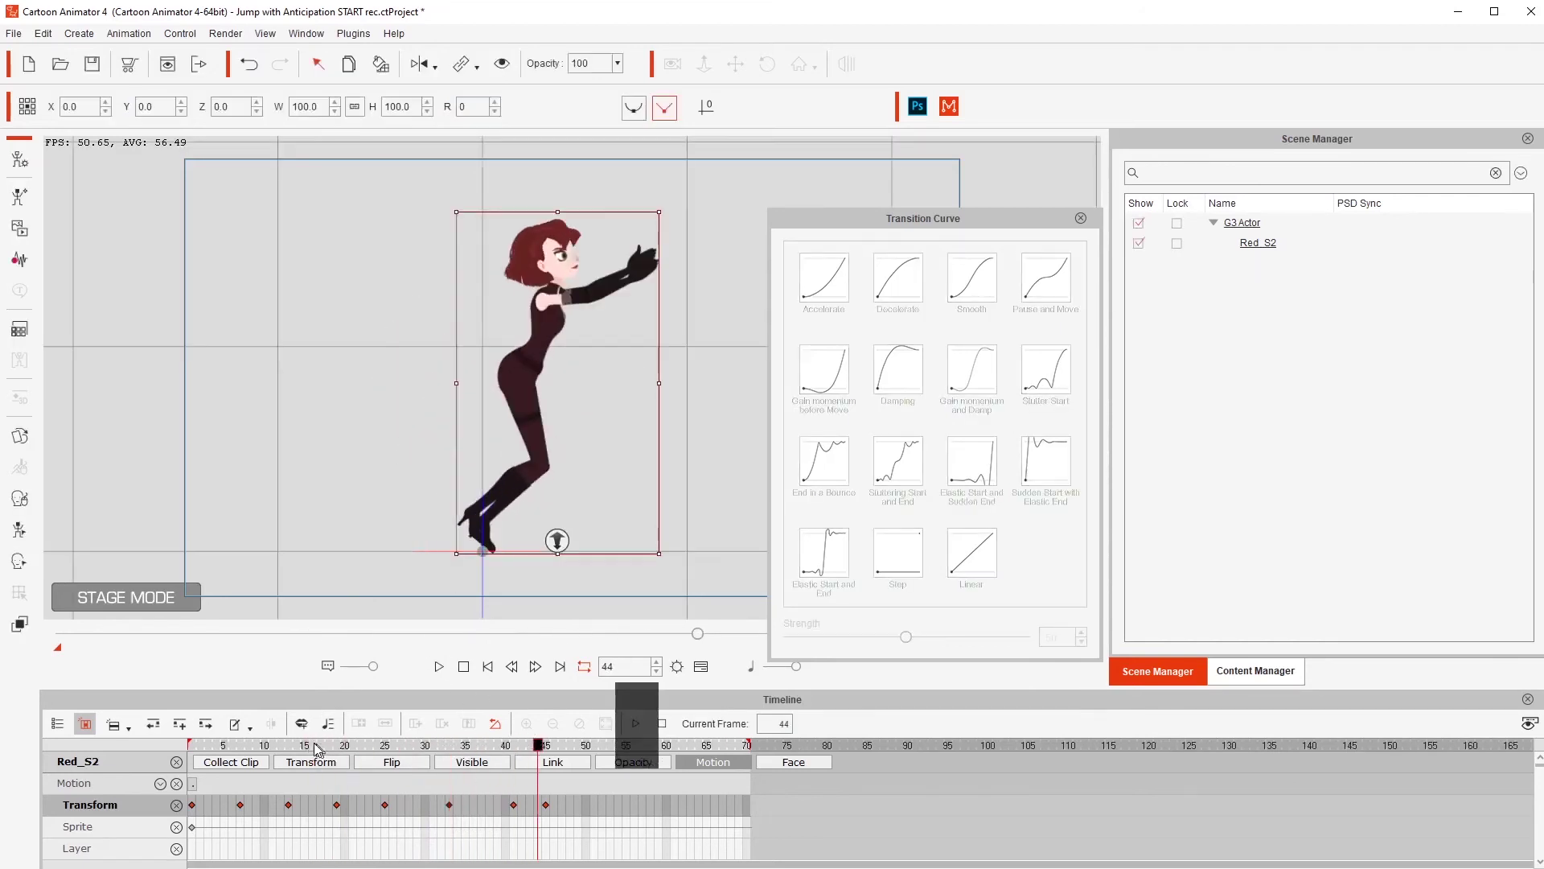
key(space)
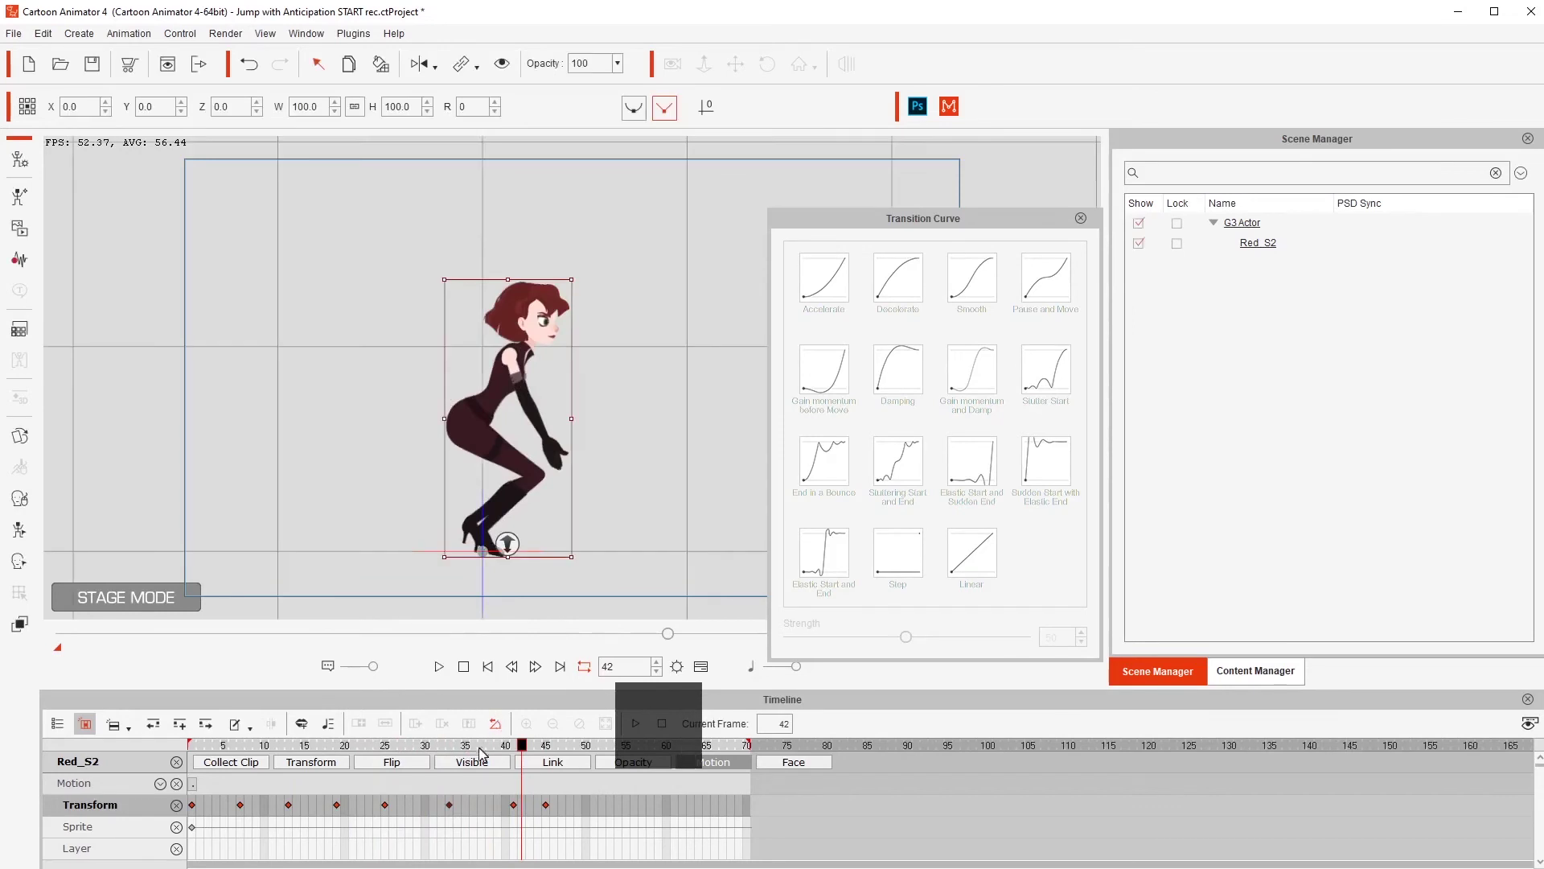
drag(481, 752, 517, 757)
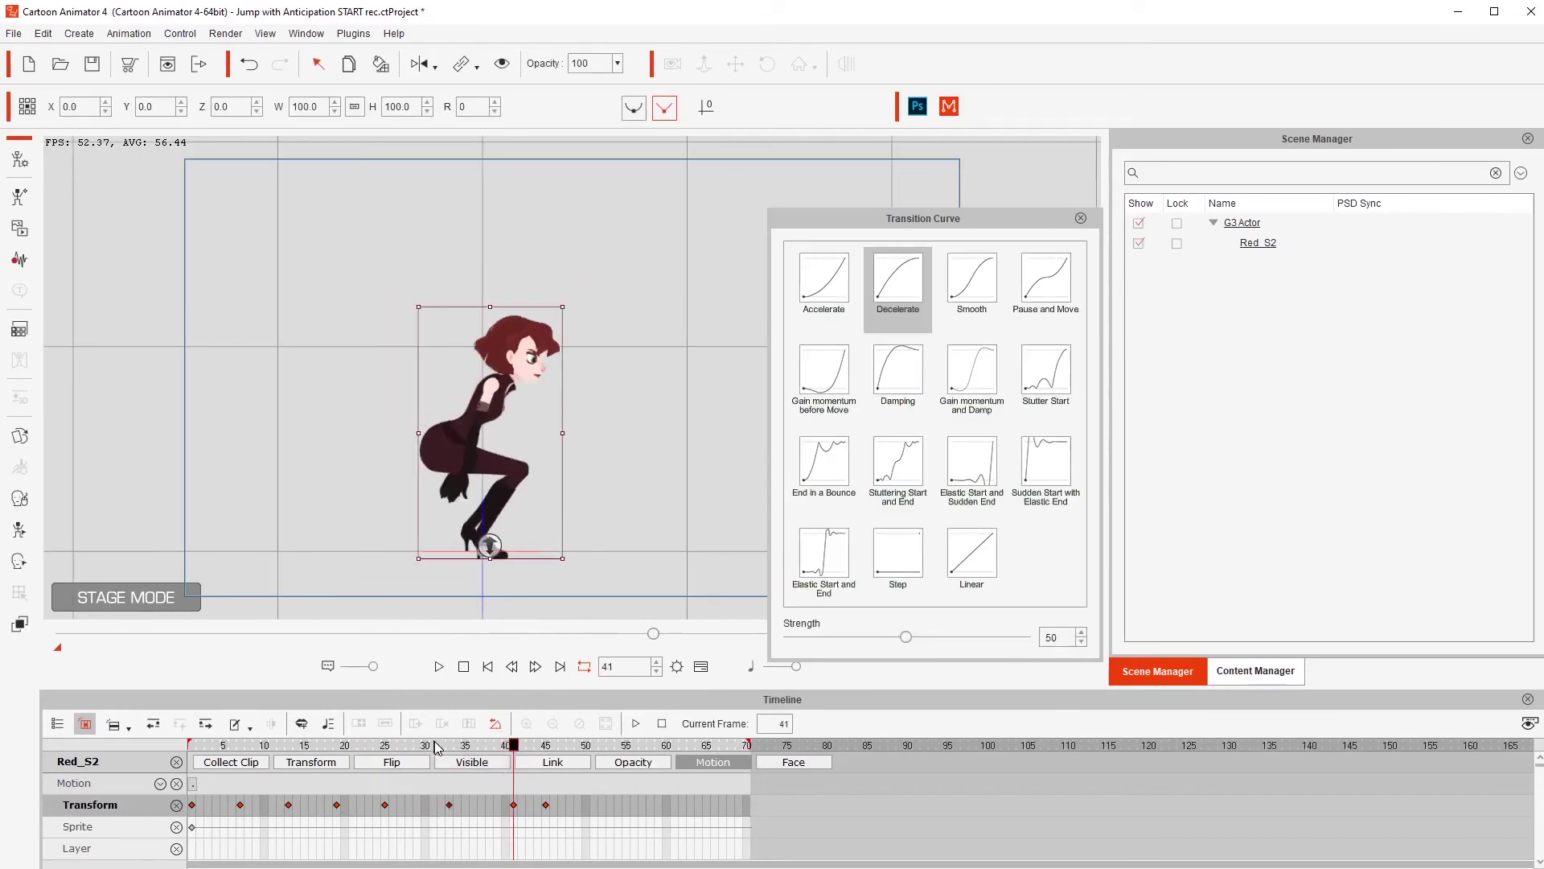
Set the frame 41 Transform key's transition curve to Accelerate and the frame 45 key's curve to Decelerate
drag(435, 747, 515, 756)
click(807, 299)
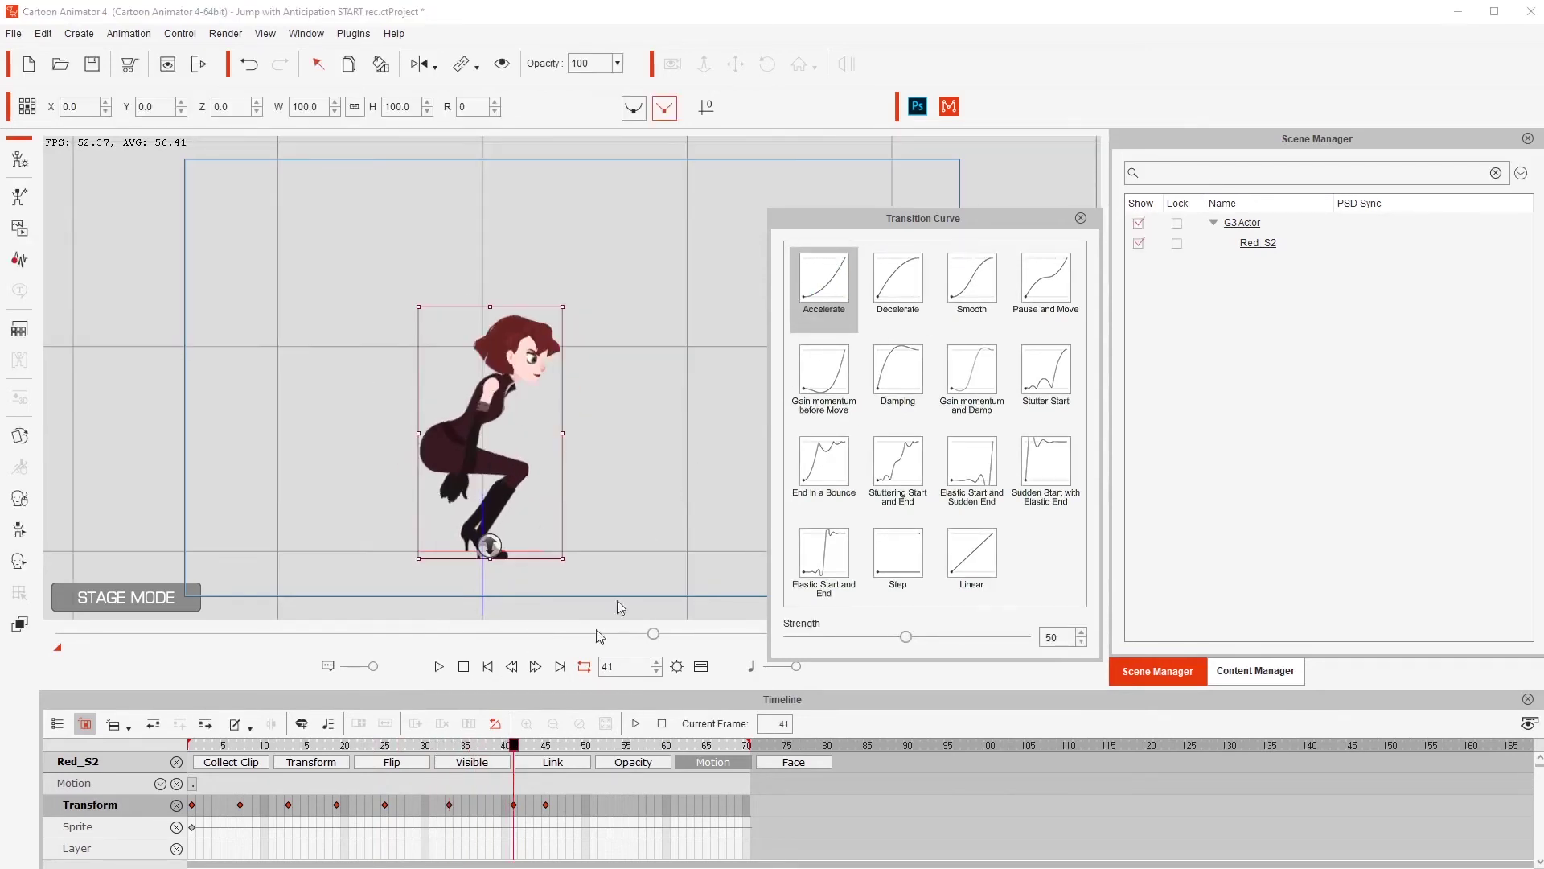
click(442, 745)
drag(444, 746, 547, 747)
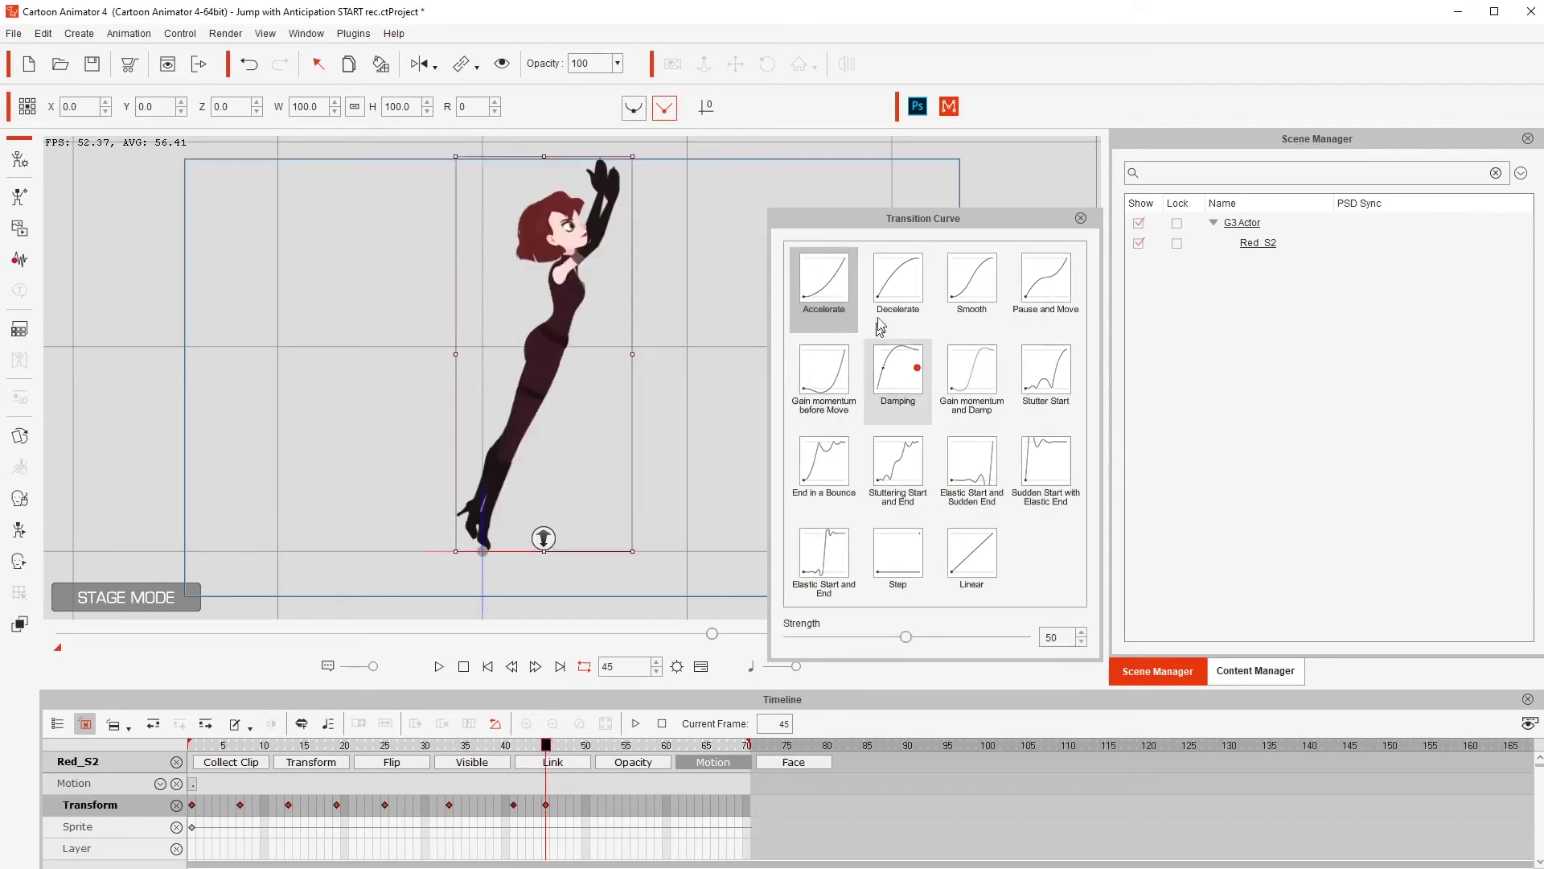
click(898, 281)
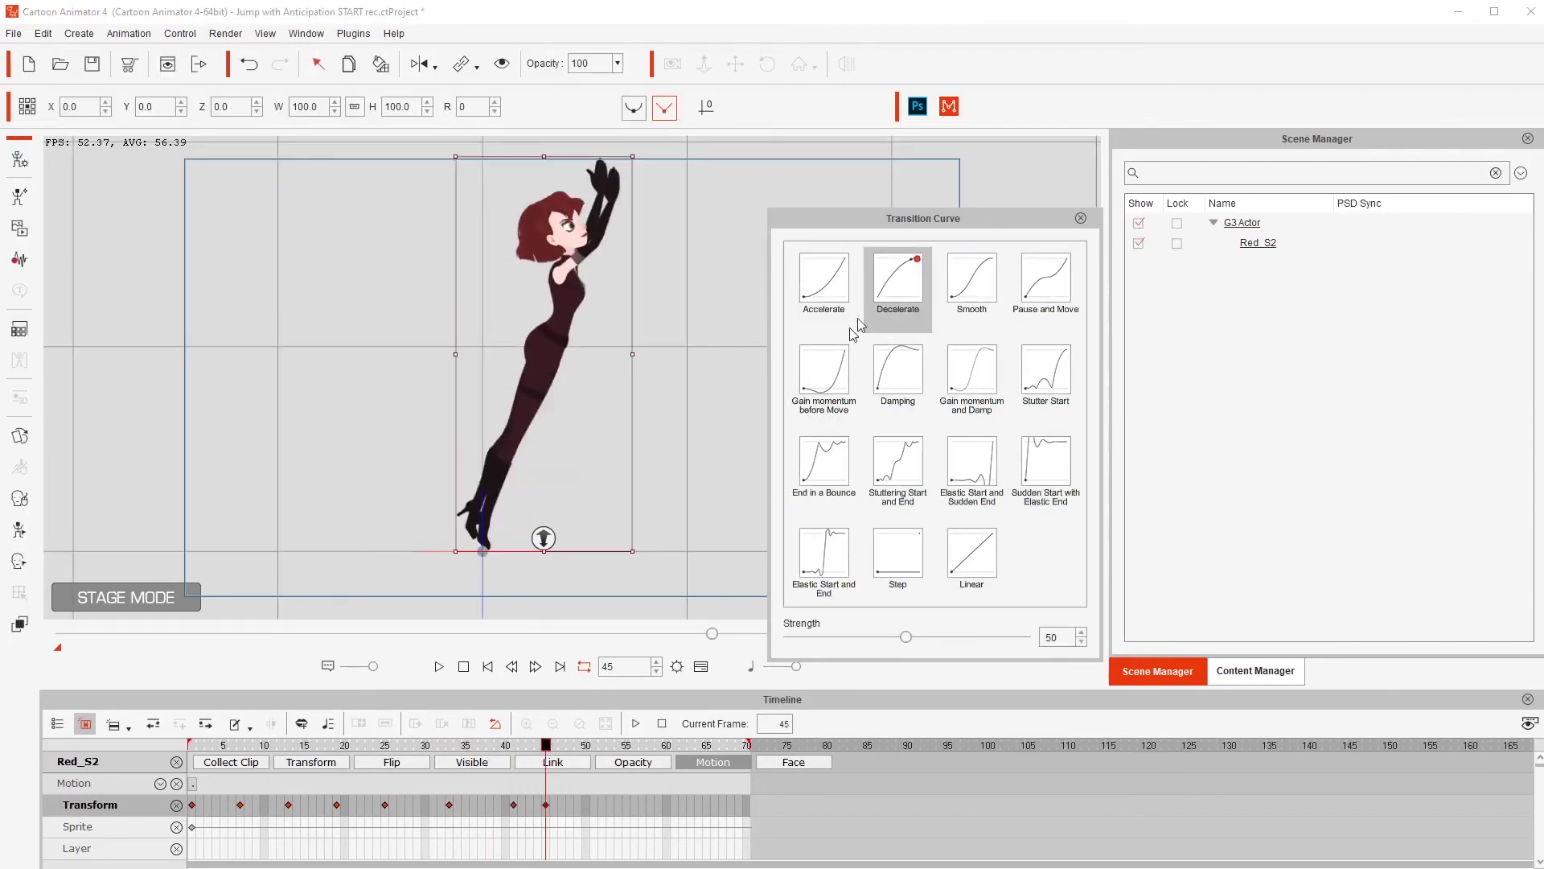
Replay the whole jump several times from the early frames to review the timing of the new easing
drag(400, 754, 278, 750)
key(space)
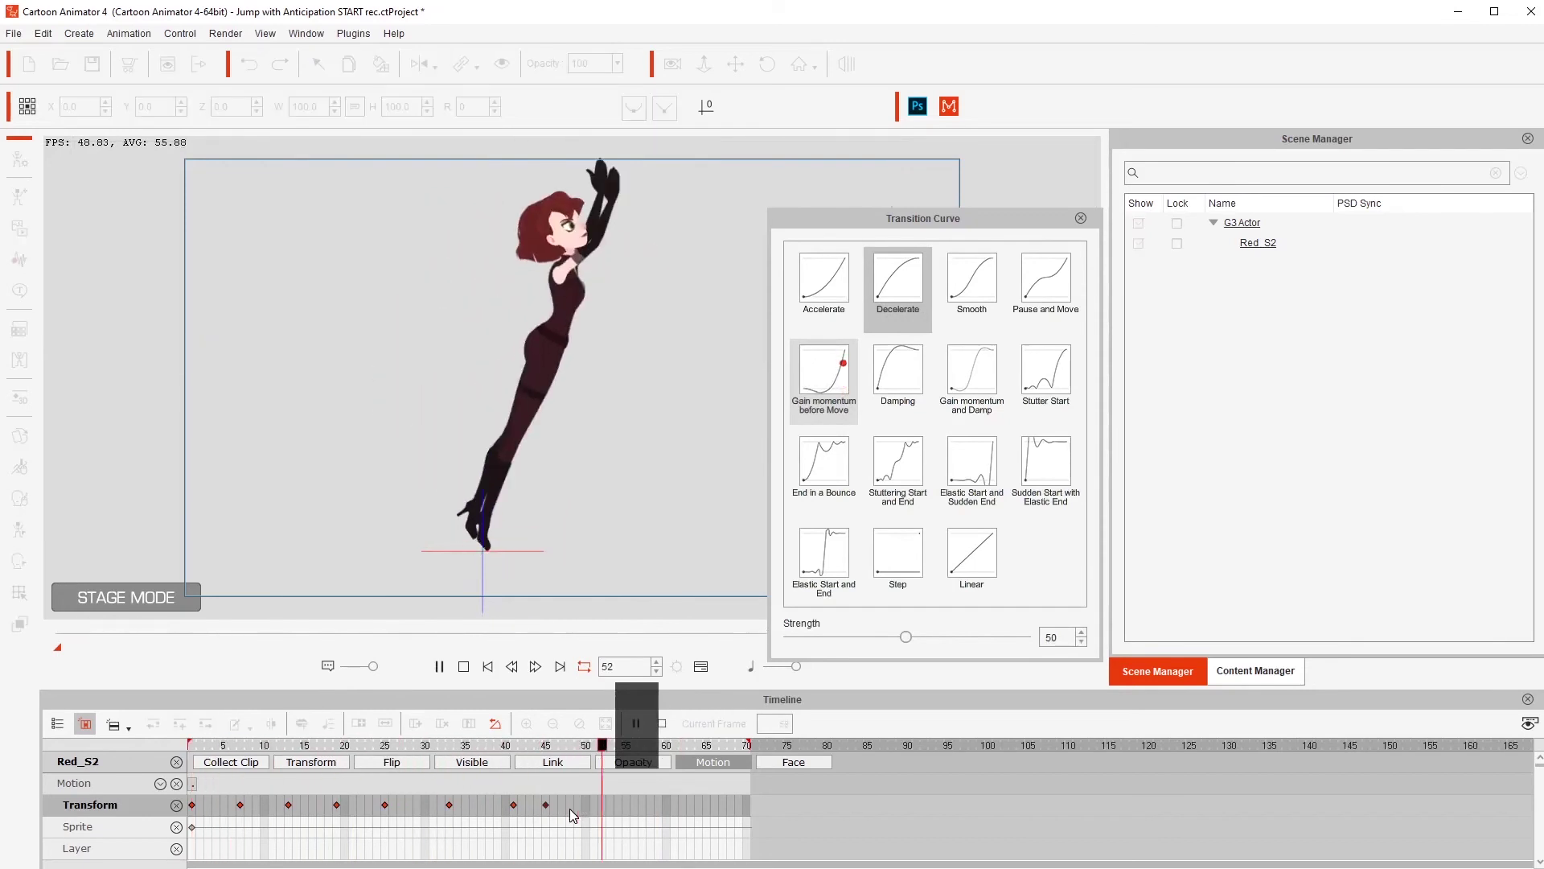
key(space)
key(space)
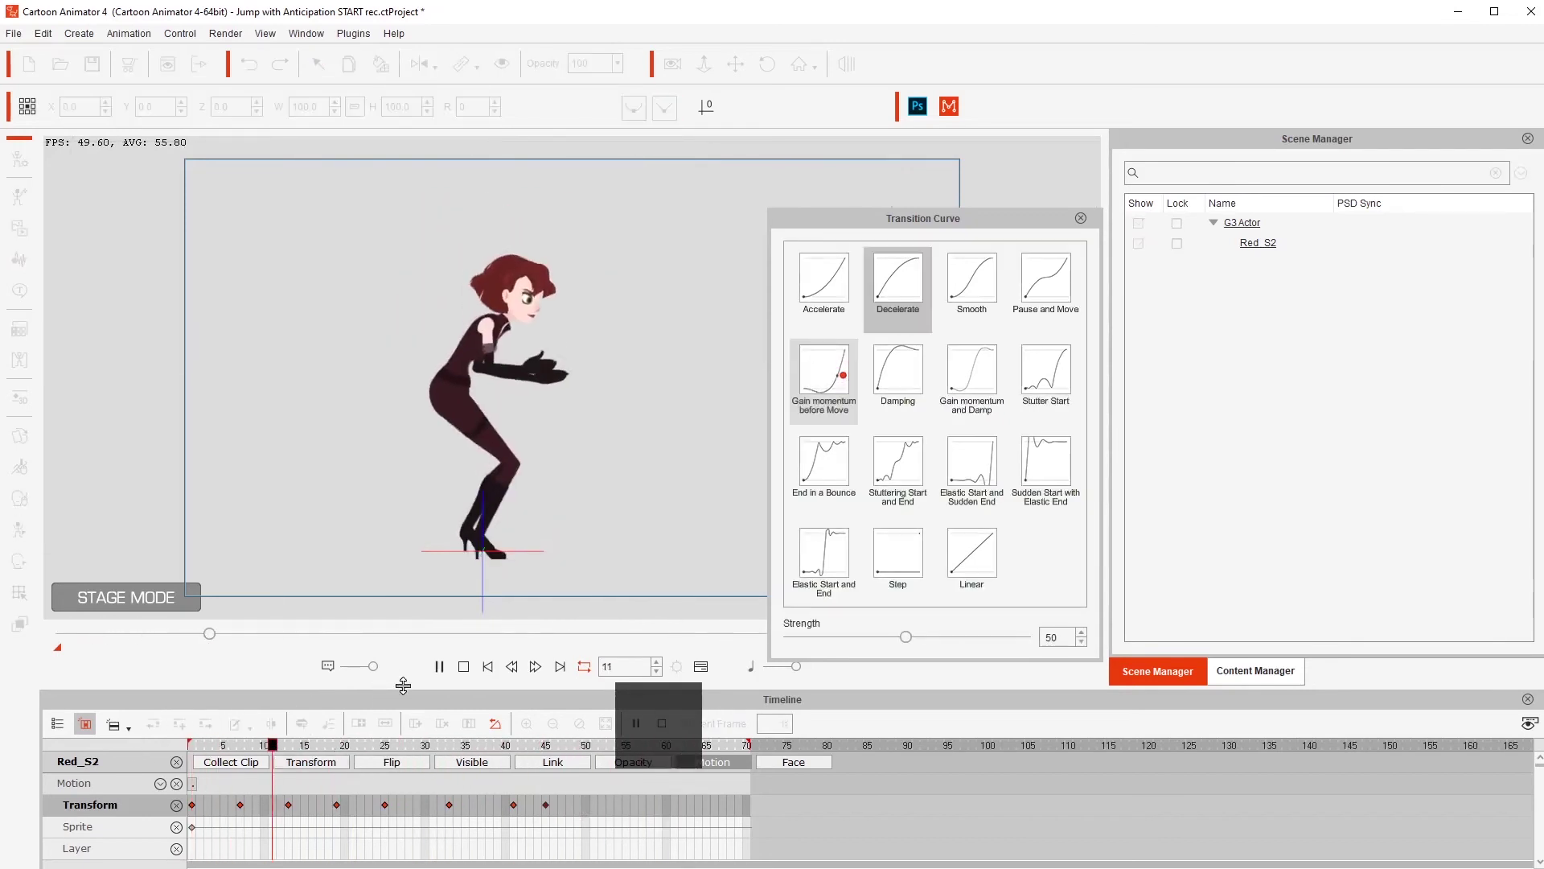
key(space)
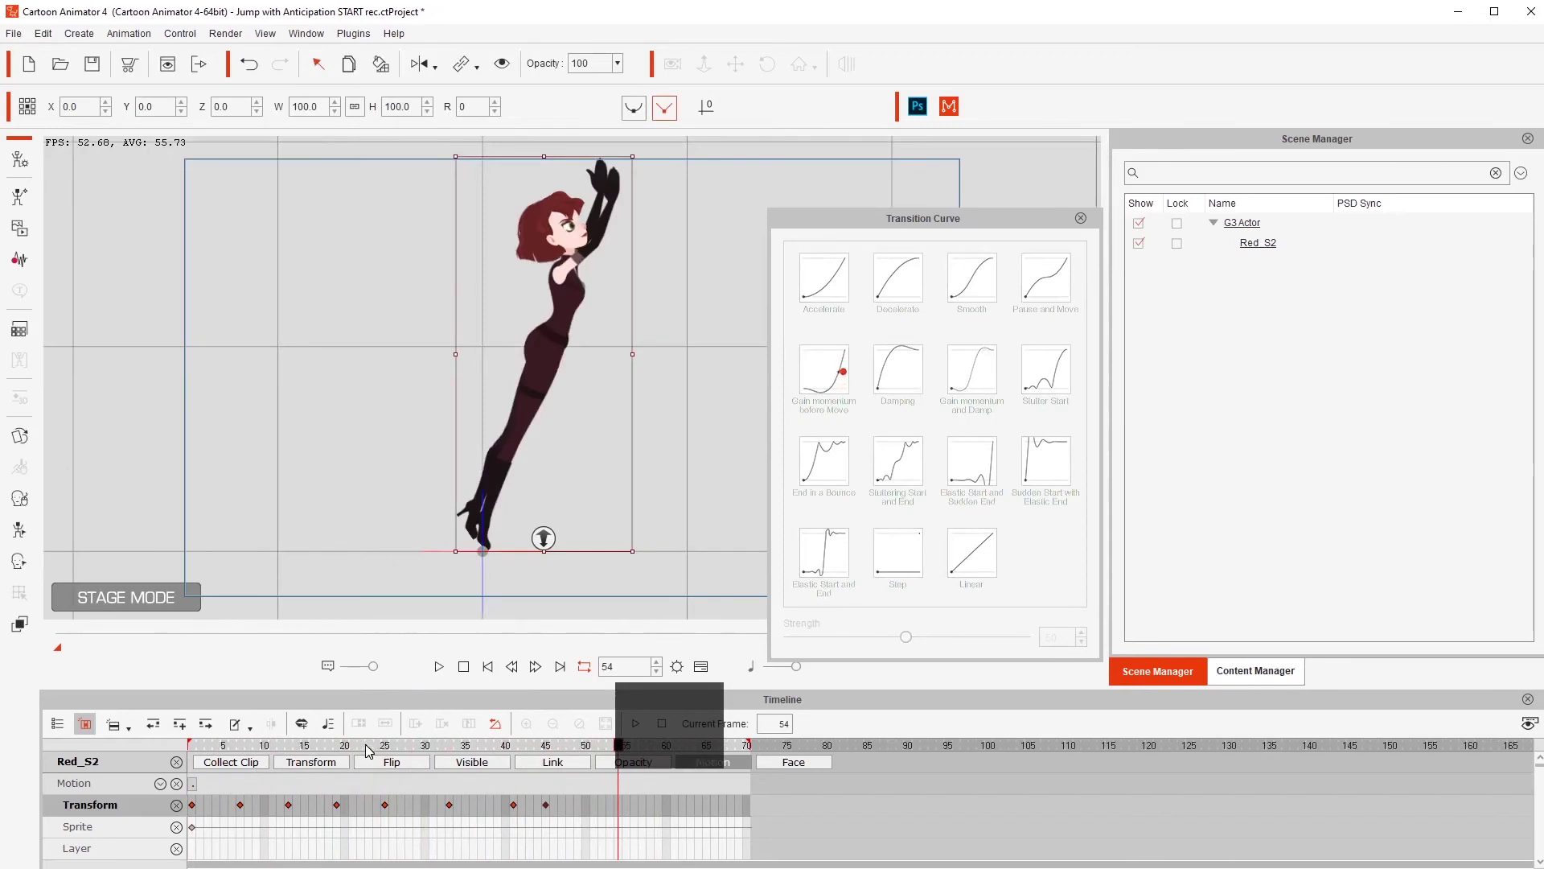
drag(368, 751, 201, 744)
key(space)
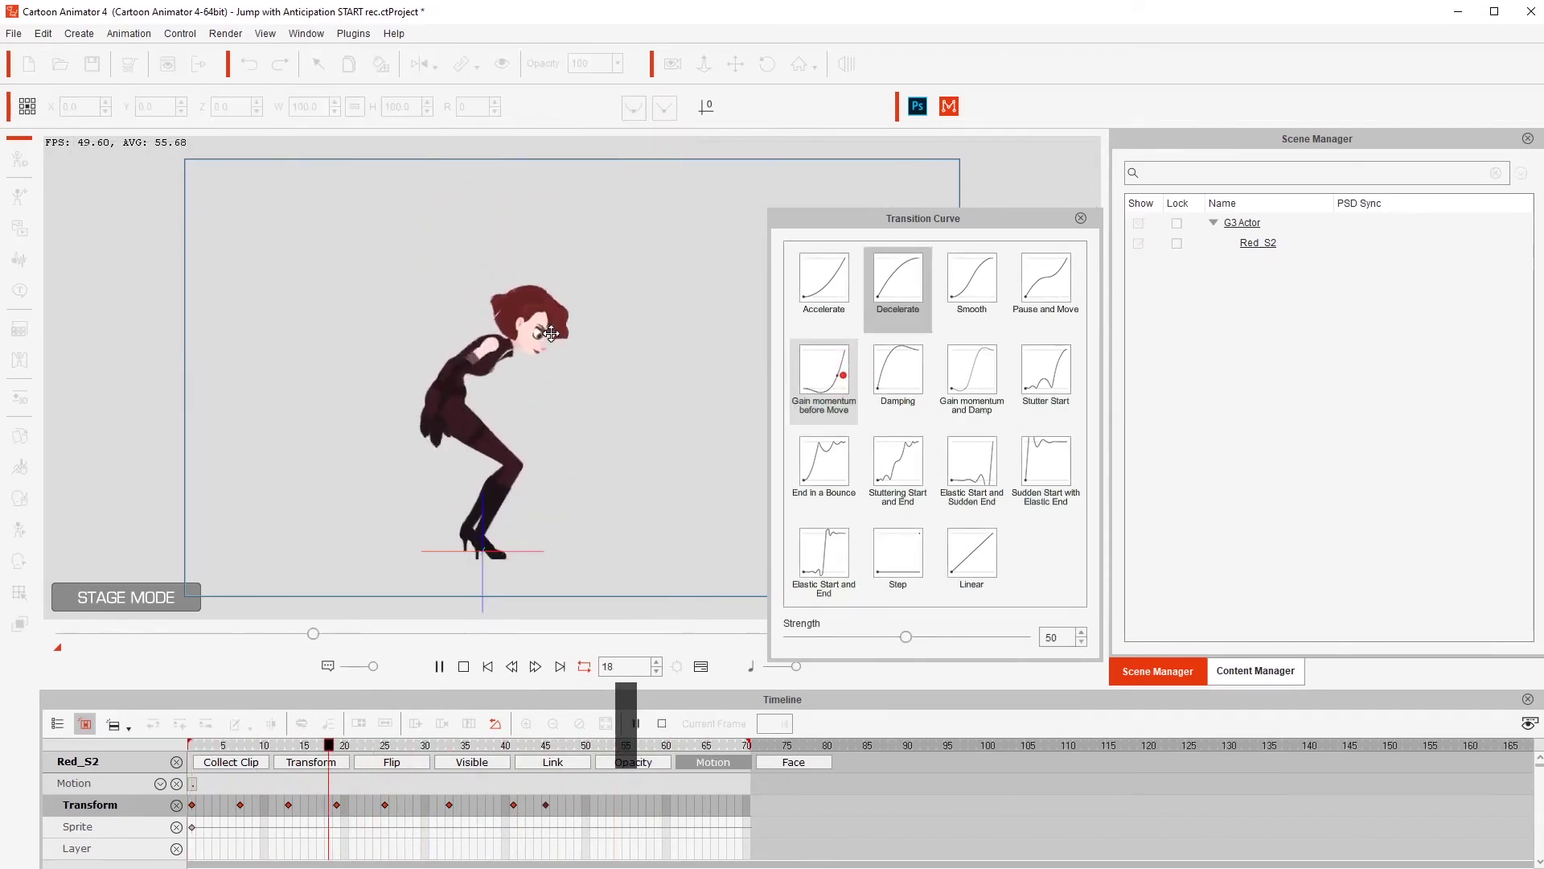
key(space)
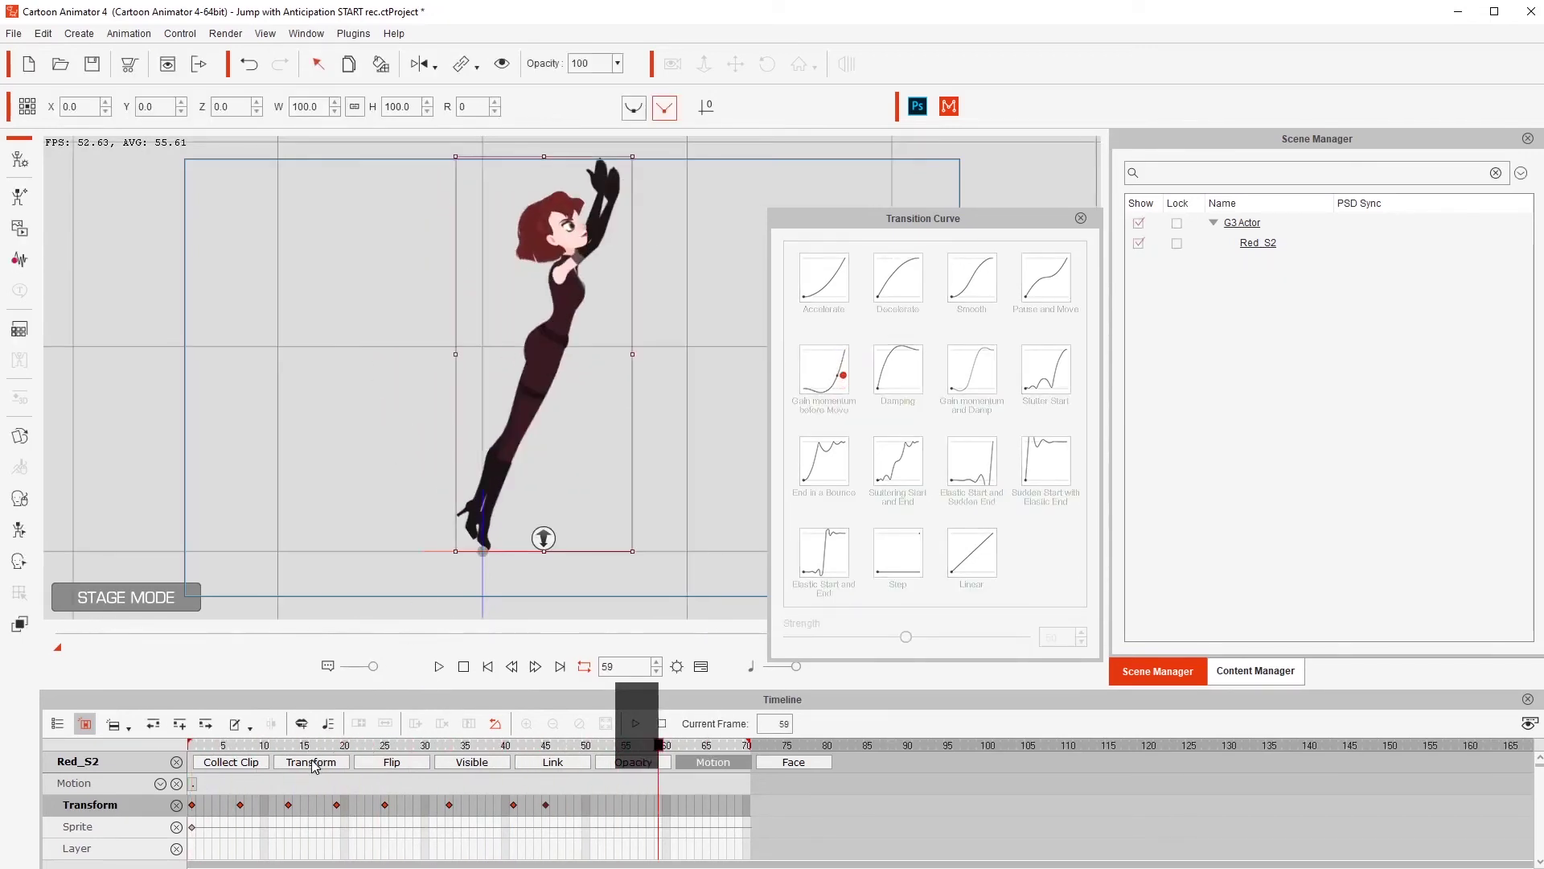
key(Home)
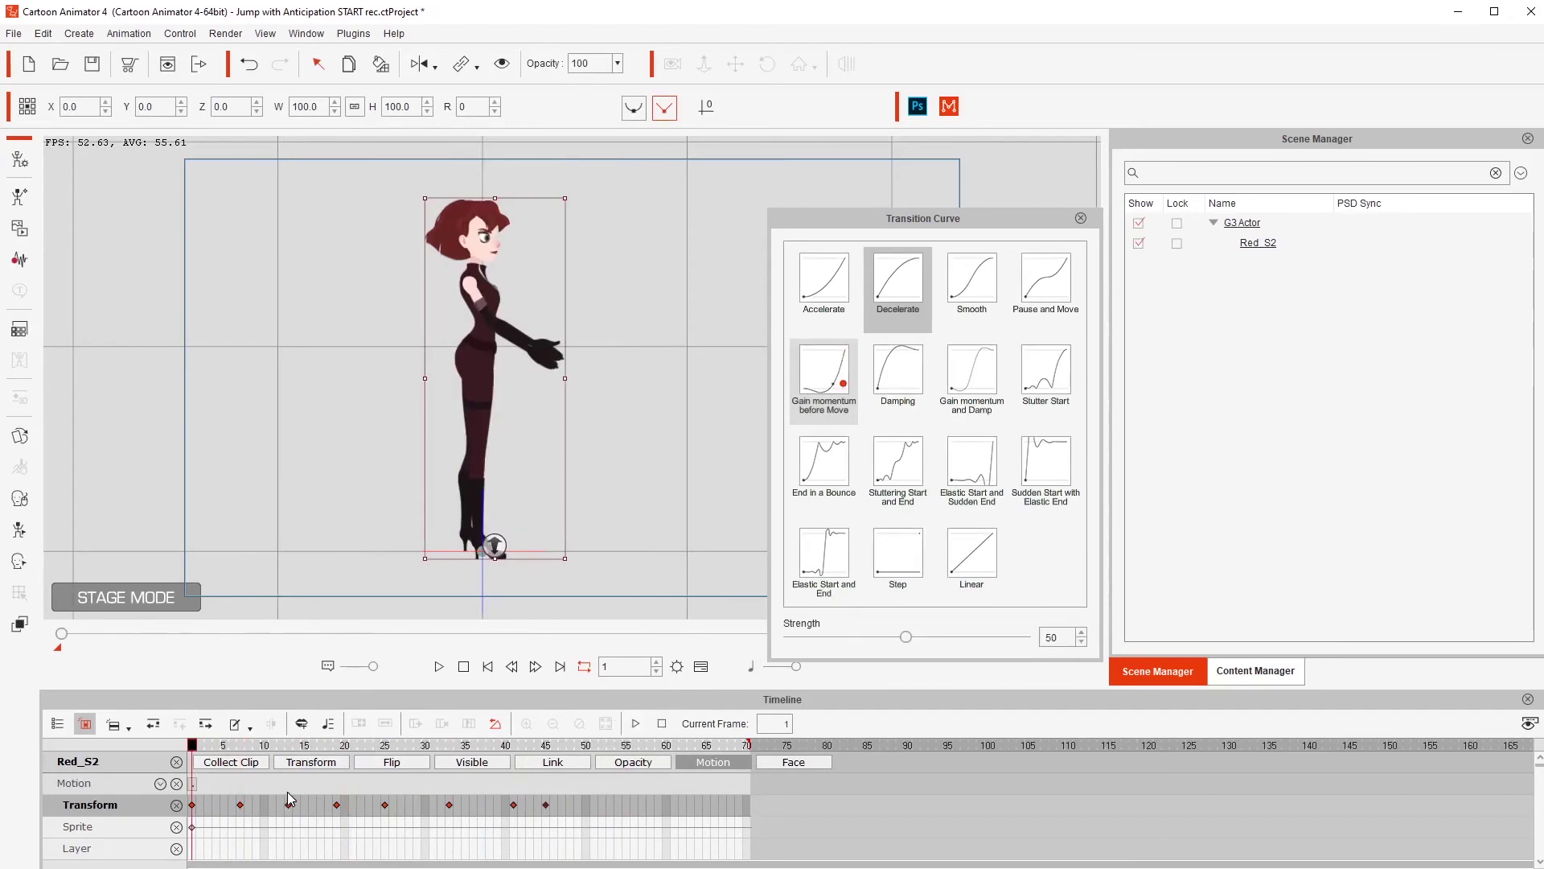
click(439, 666)
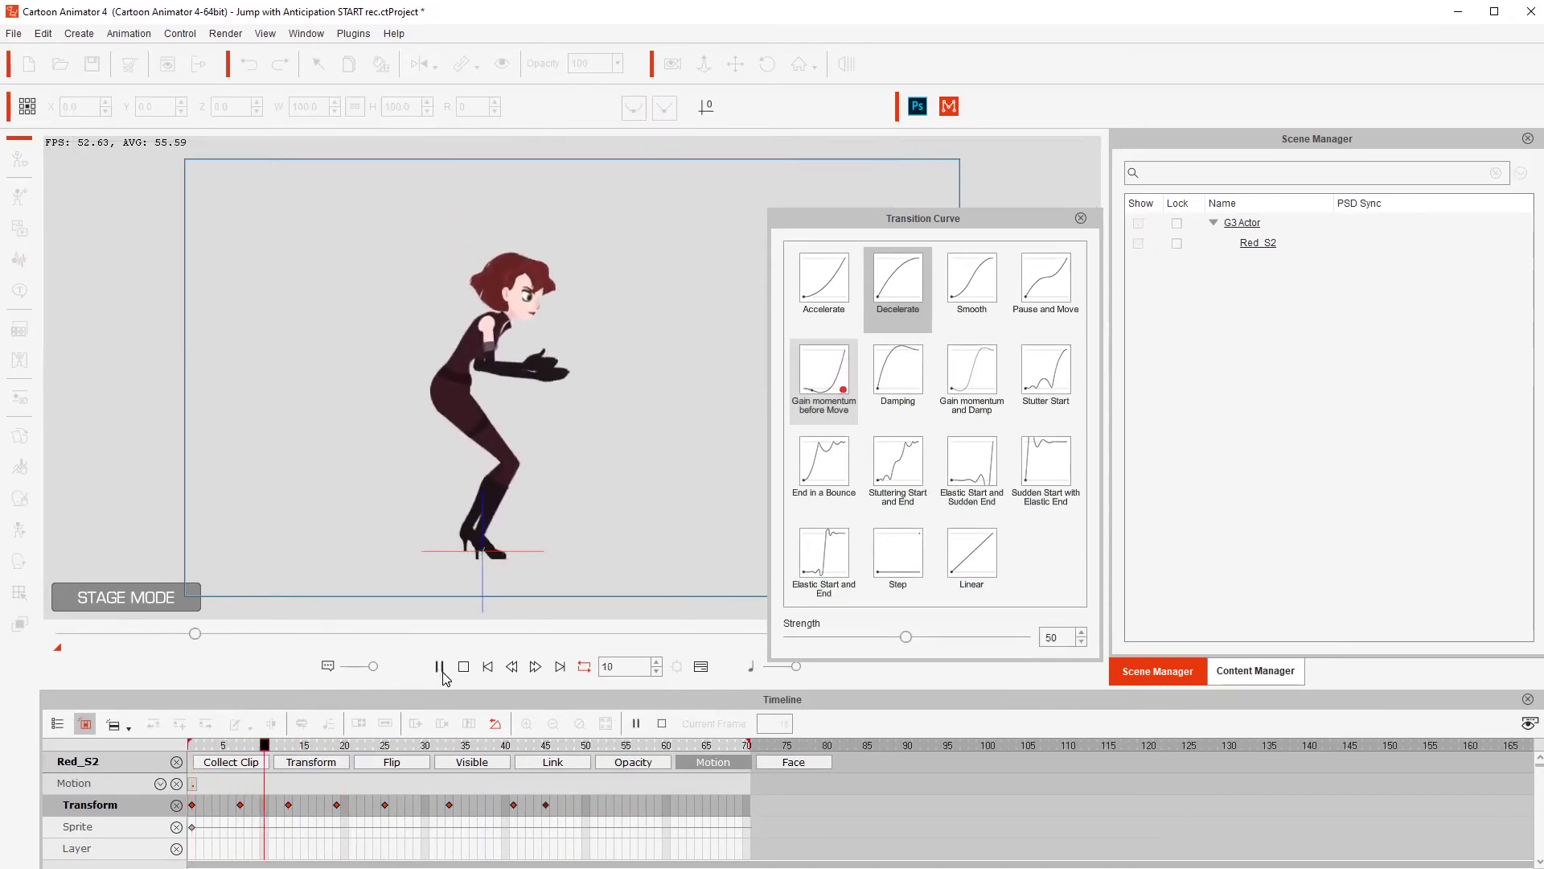
click(464, 667)
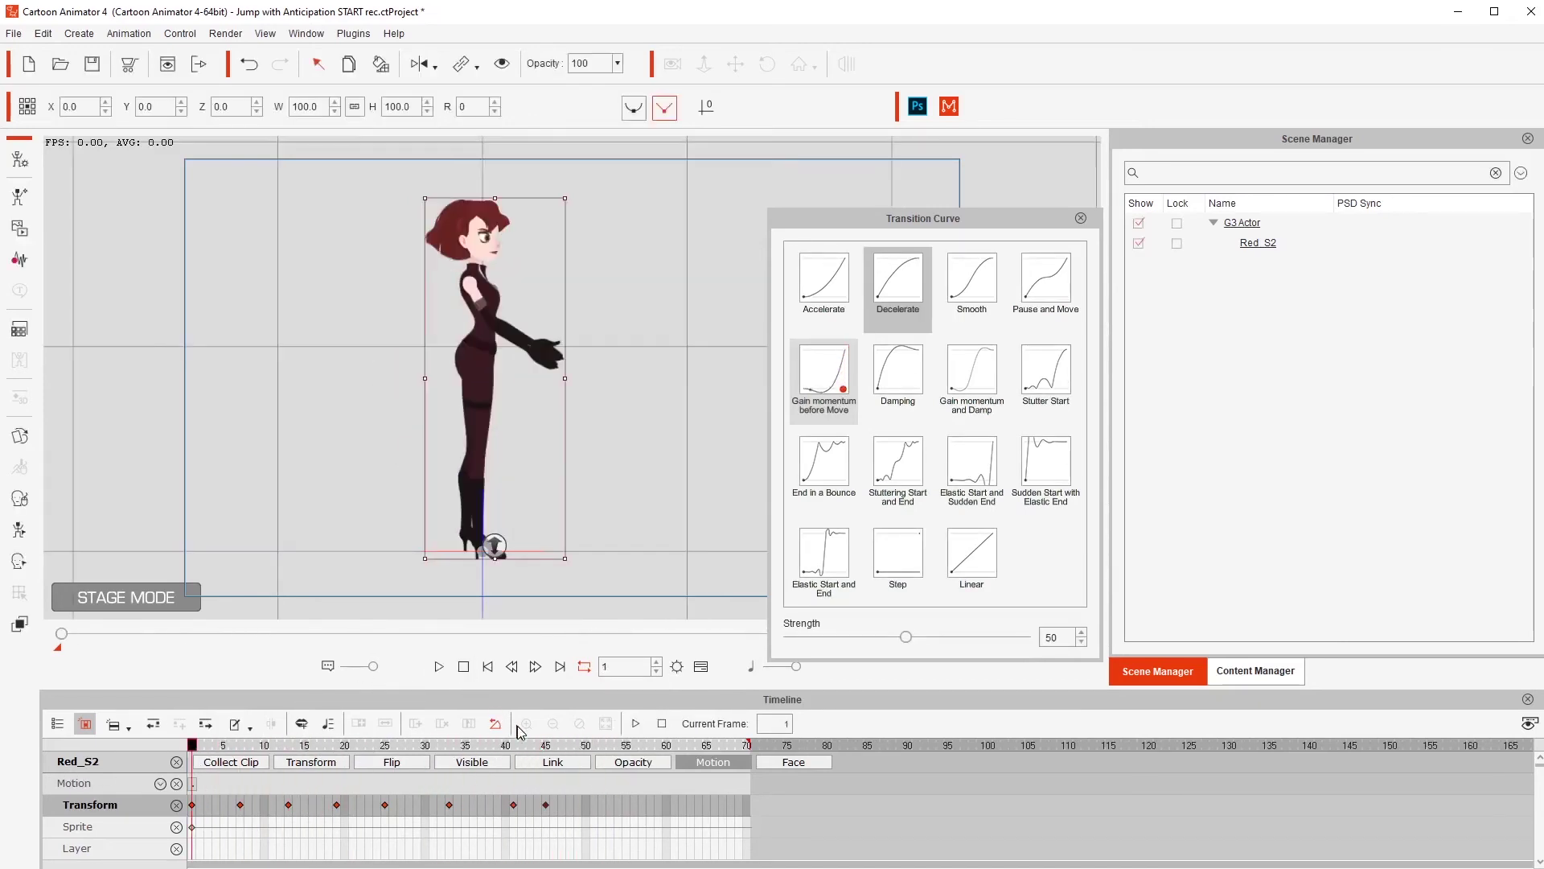
Show the actor's Transform track and frame the feet at frame 41 so the toes meet the stage frame's lower corner
click(546, 746)
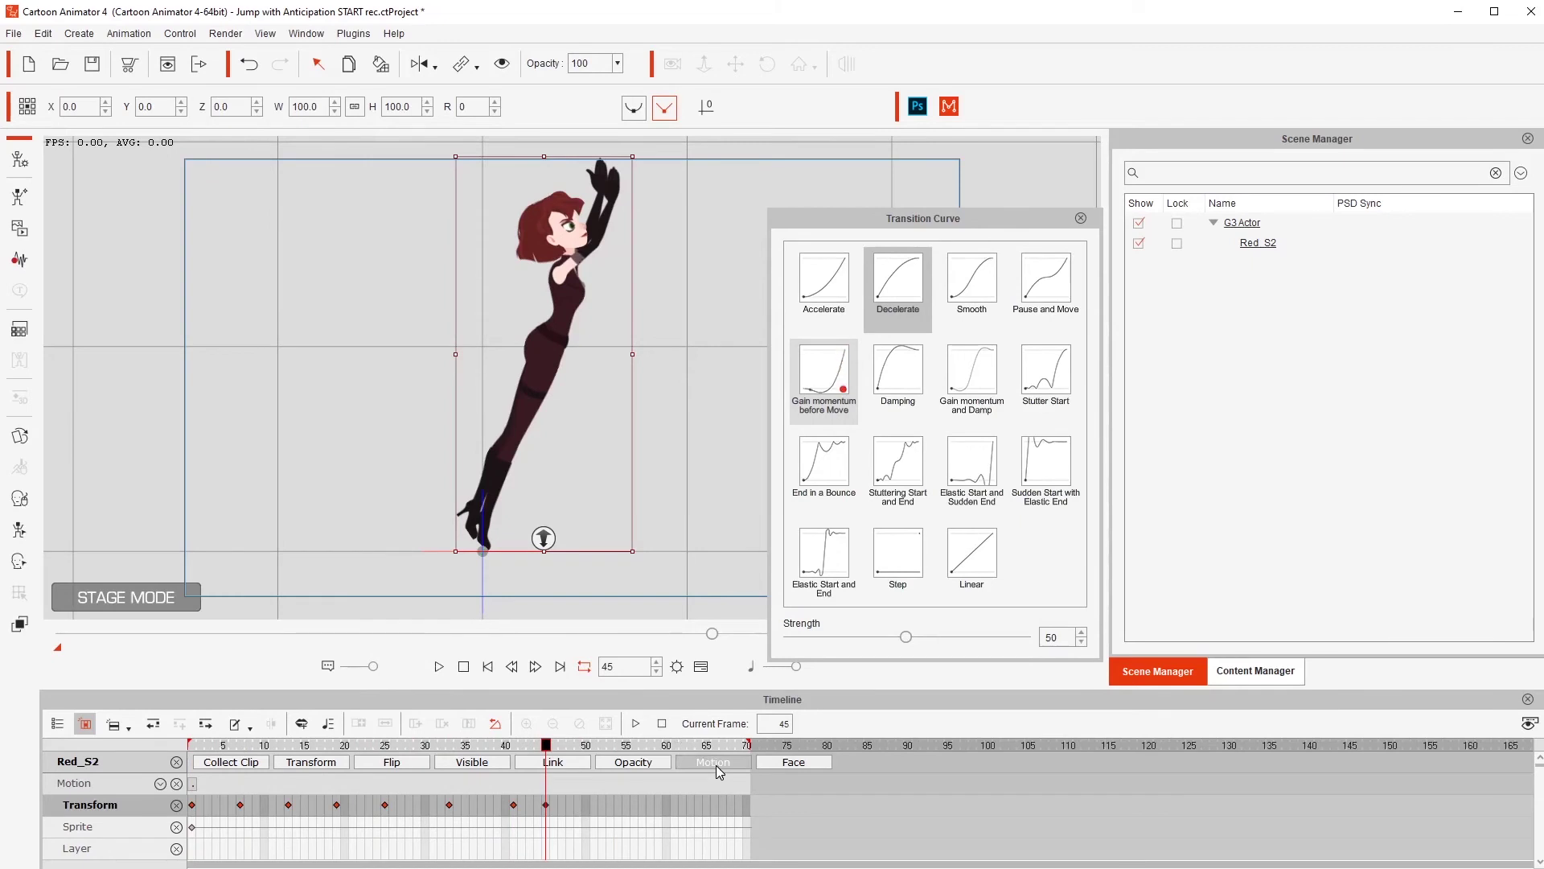
click(317, 764)
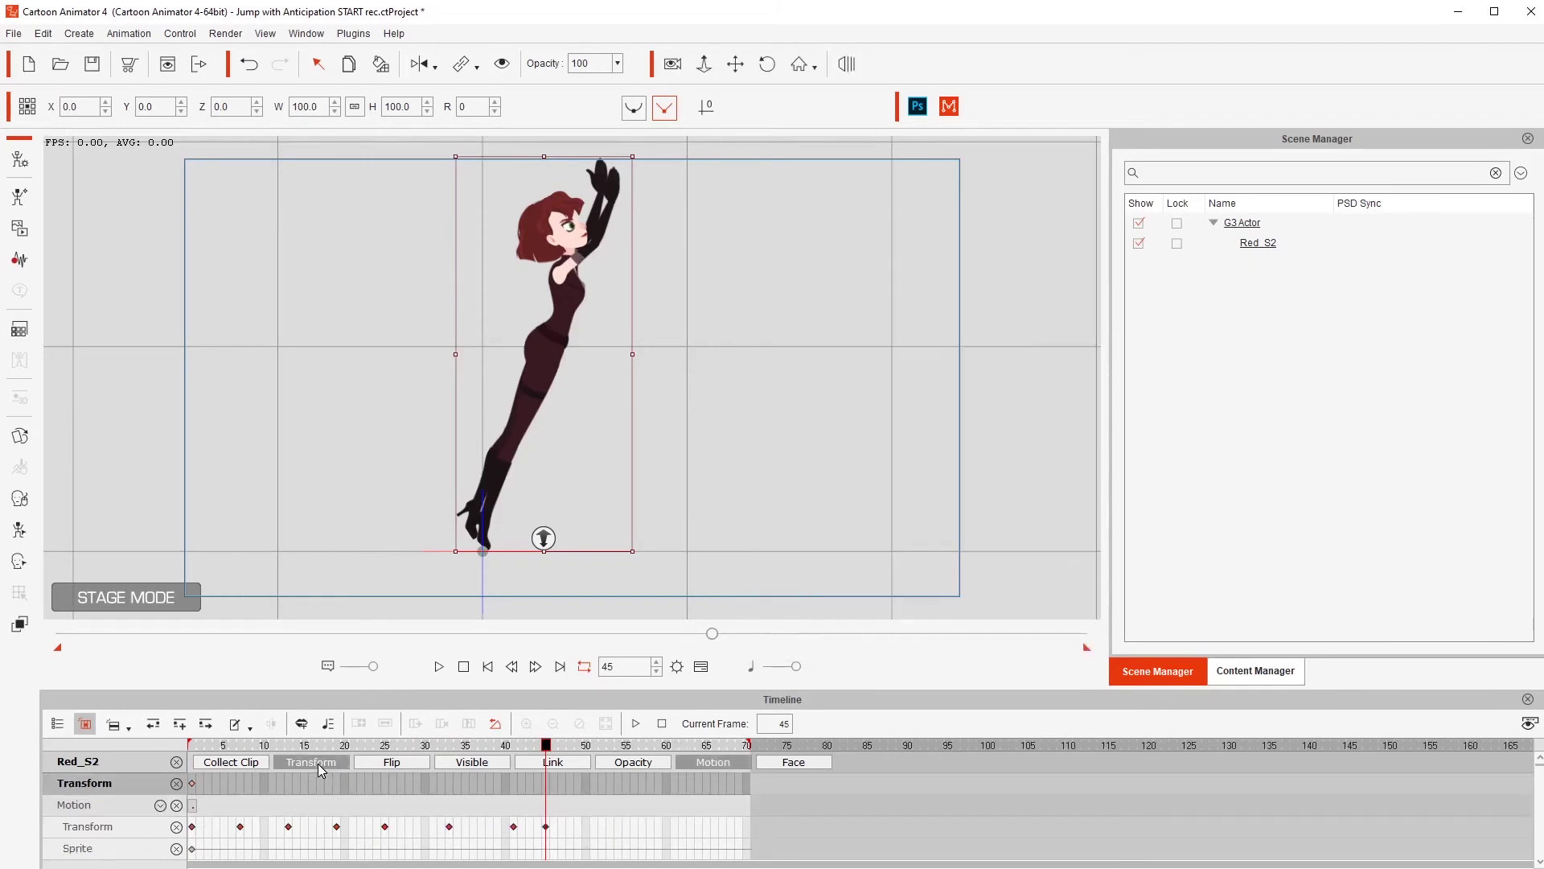
drag(439, 747, 513, 750)
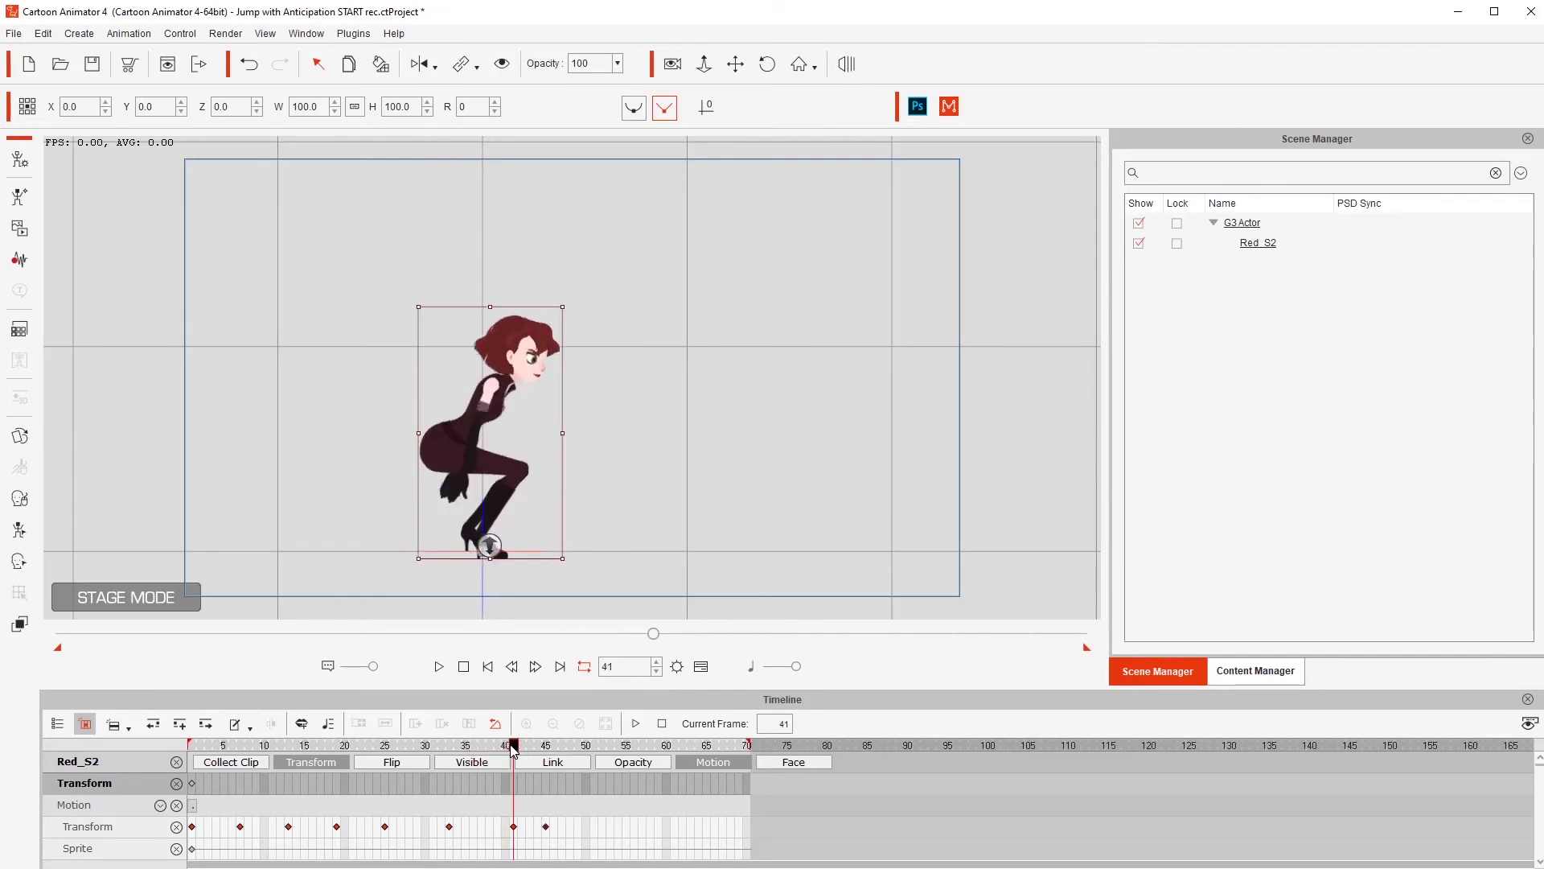
mouse_move(513, 750)
mouse_down()
mouse_move(491, 752)
mouse_move(552, 756)
mouse_move(519, 753)
mouse_up()
drag(559, 553, 1051, 568)
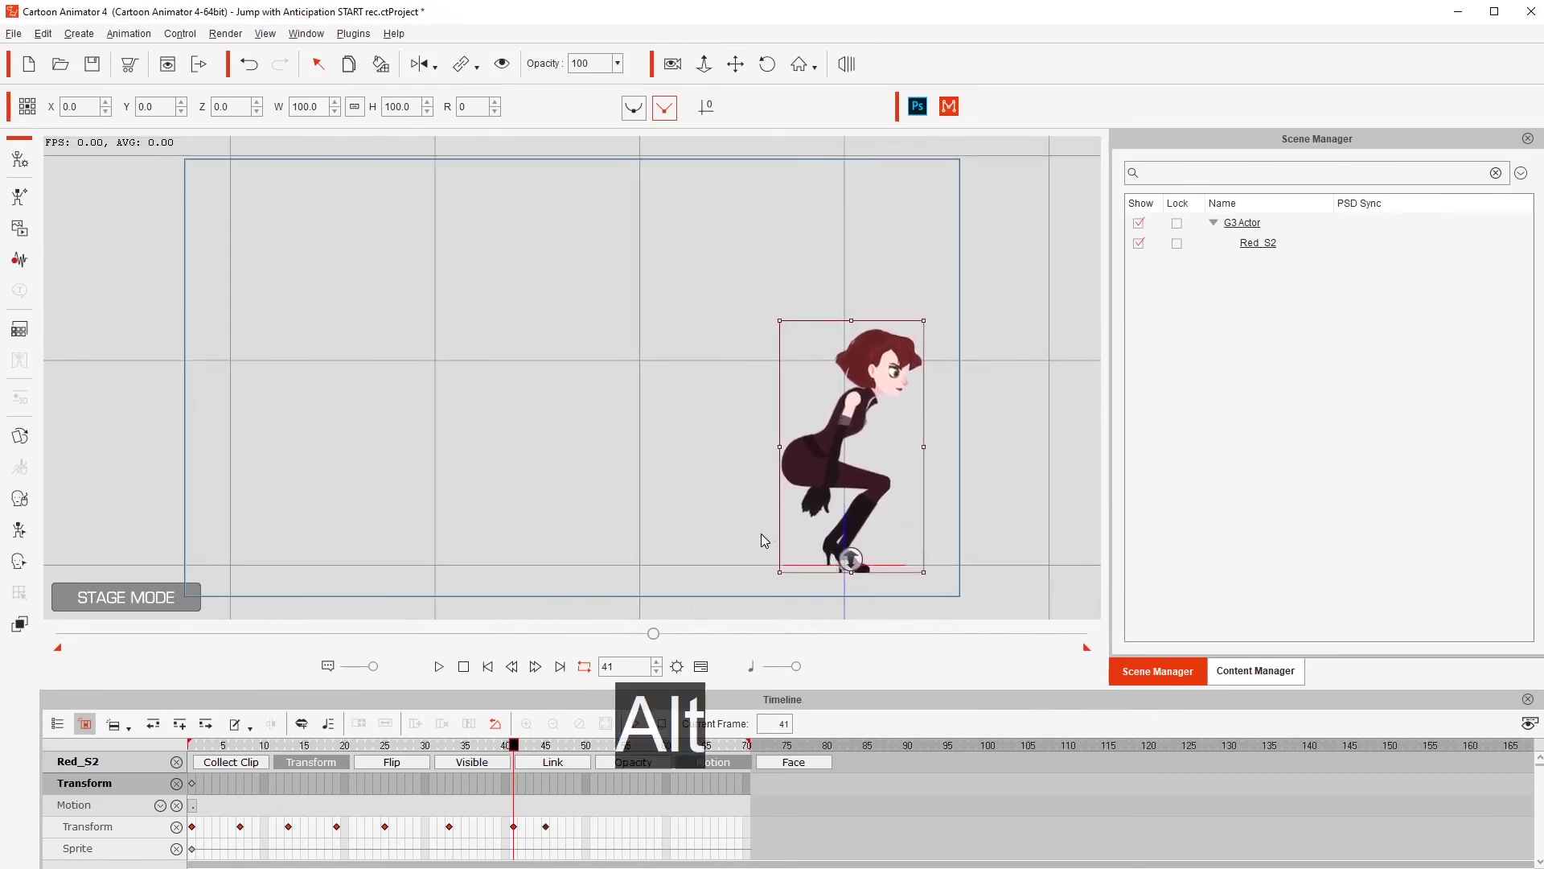
drag(764, 541, 636, 420)
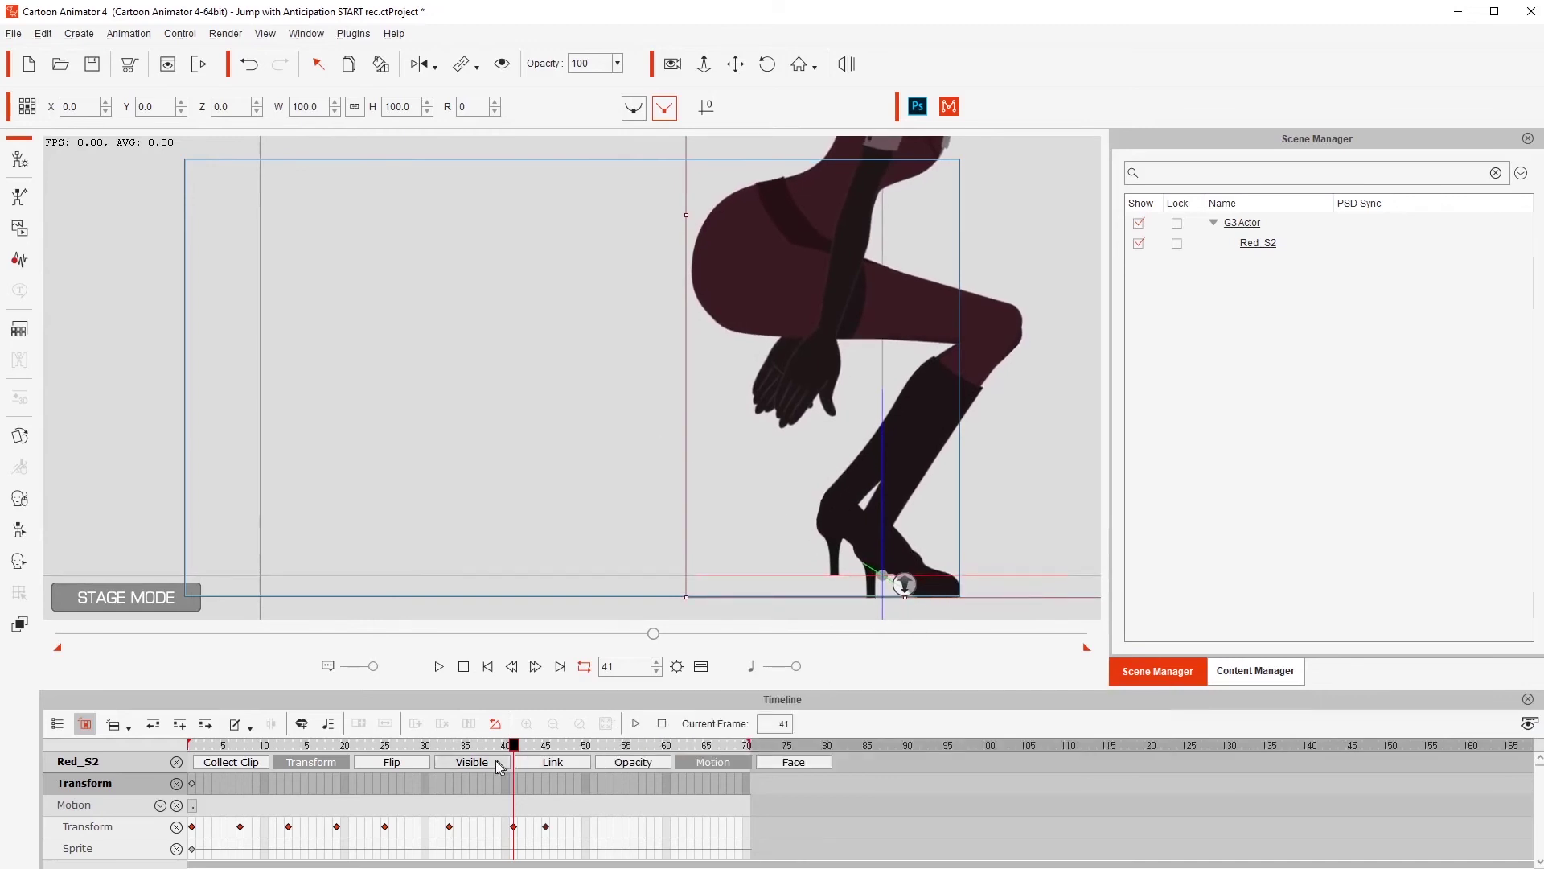
Try moving the character at frame 43 so the toes meet the stage frame corner, and delete the resulting Transform key
mouse_move(517, 750)
mouse_down()
mouse_move(550, 749)
mouse_move(509, 745)
mouse_move(541, 738)
mouse_move(517, 734)
mouse_up()
click(535, 833)
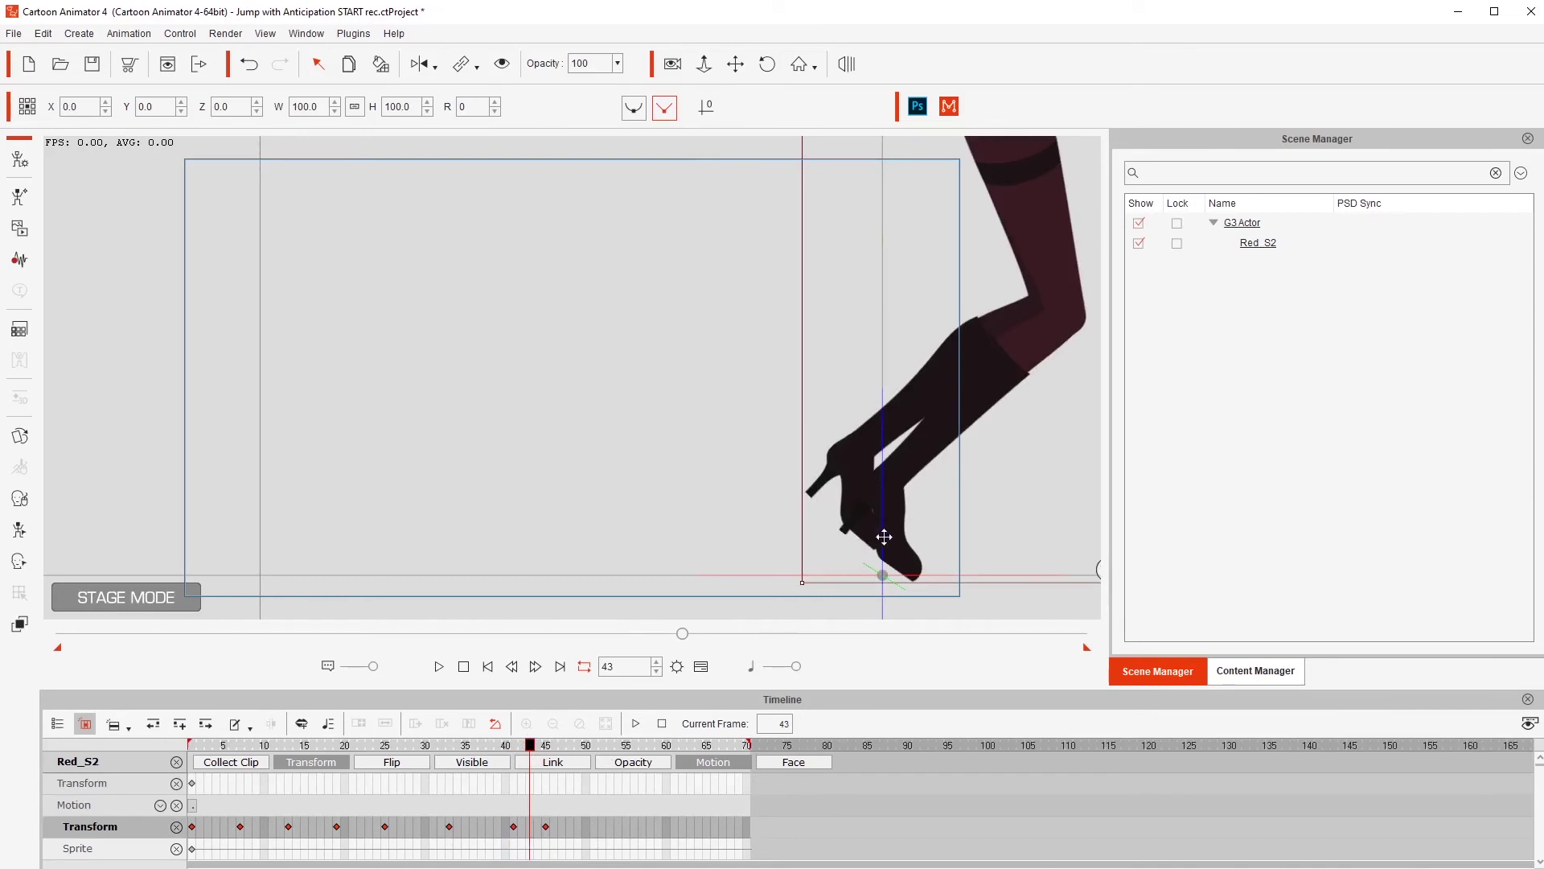
drag(897, 538, 944, 555)
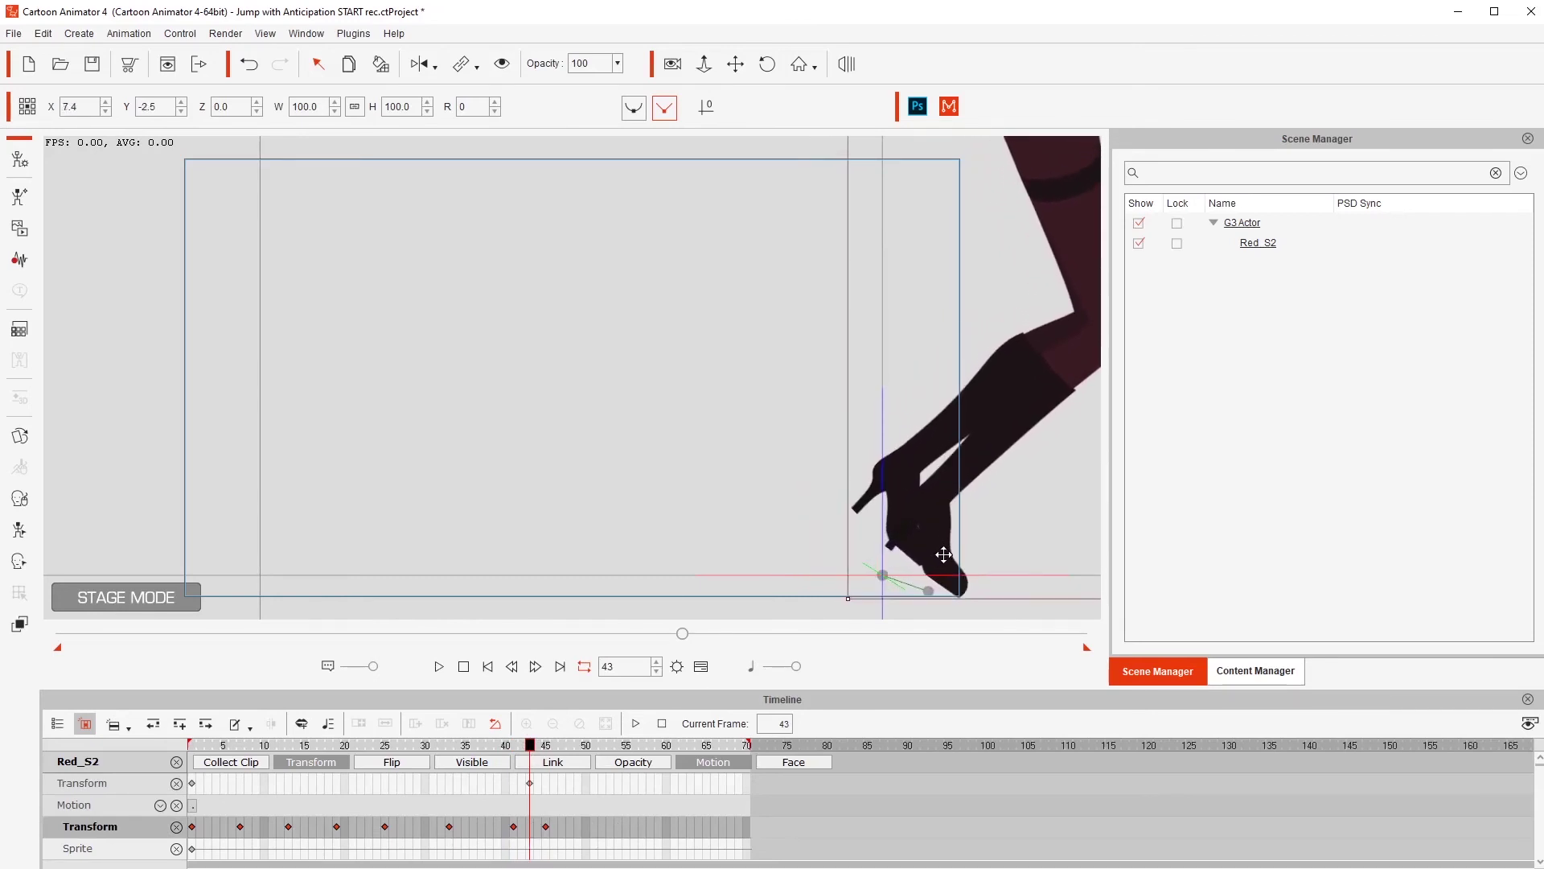
click(531, 784)
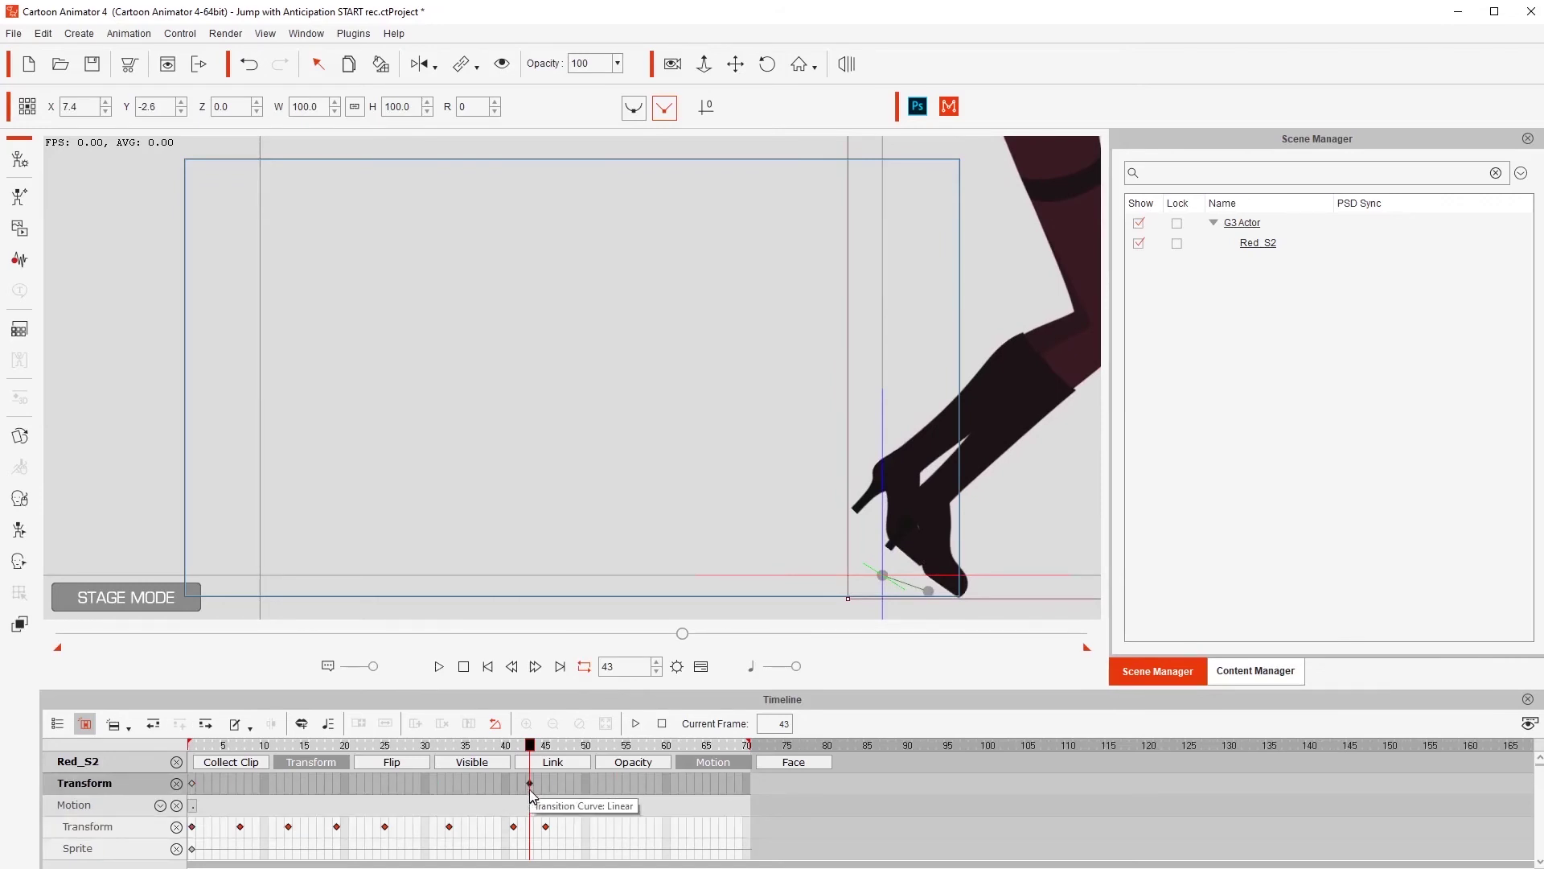
key(Delete)
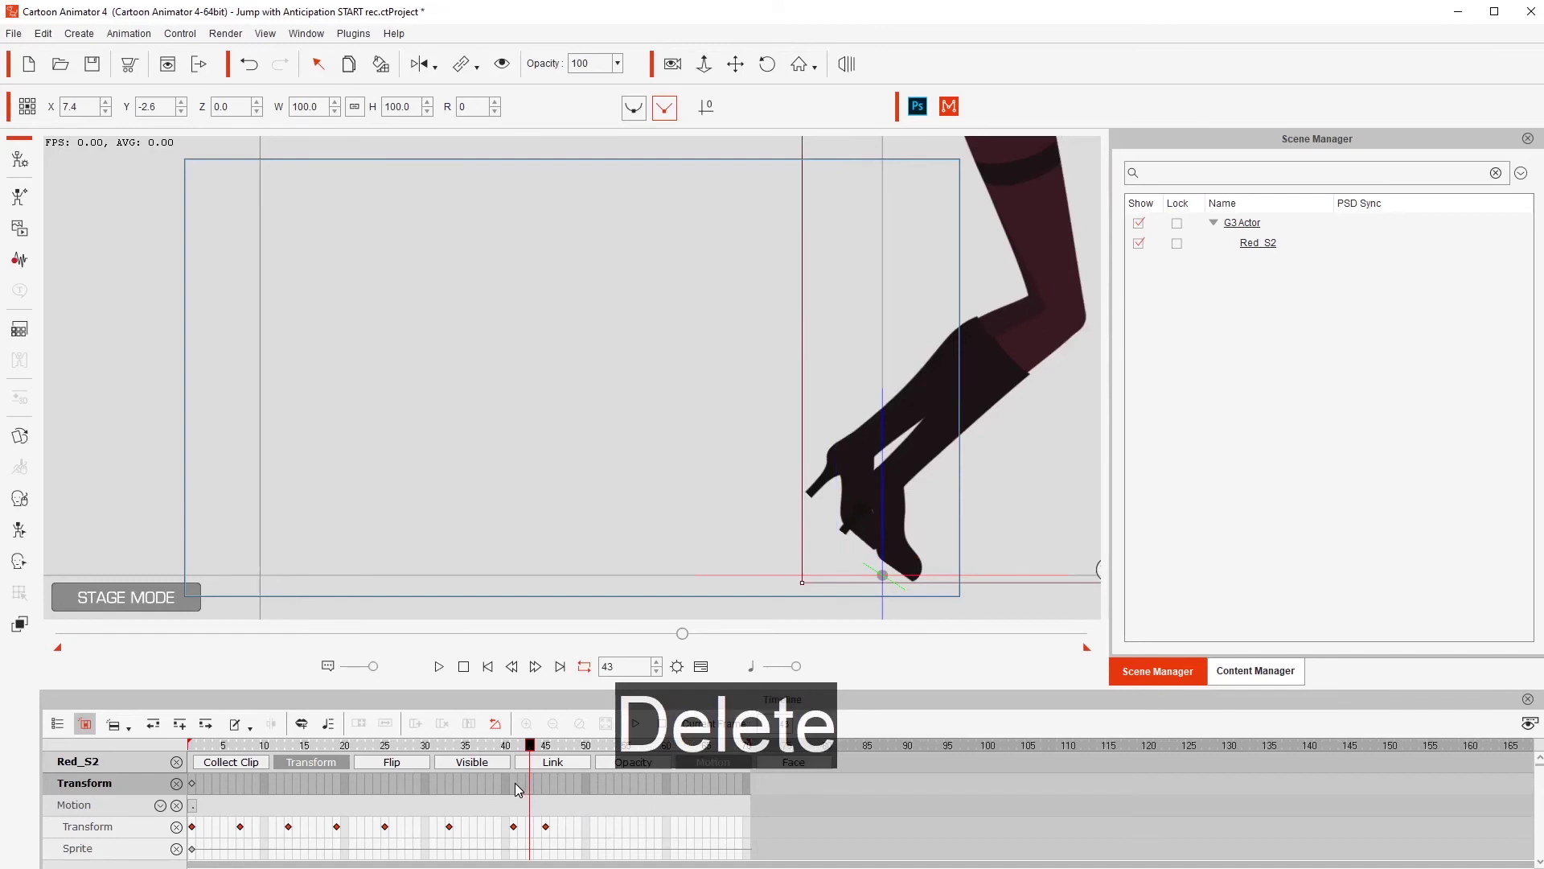
Add an actor Transform key at frame 41 and move the character at frame 45 to X 9.4, Y -3.6 to keep the toes planted
click(515, 783)
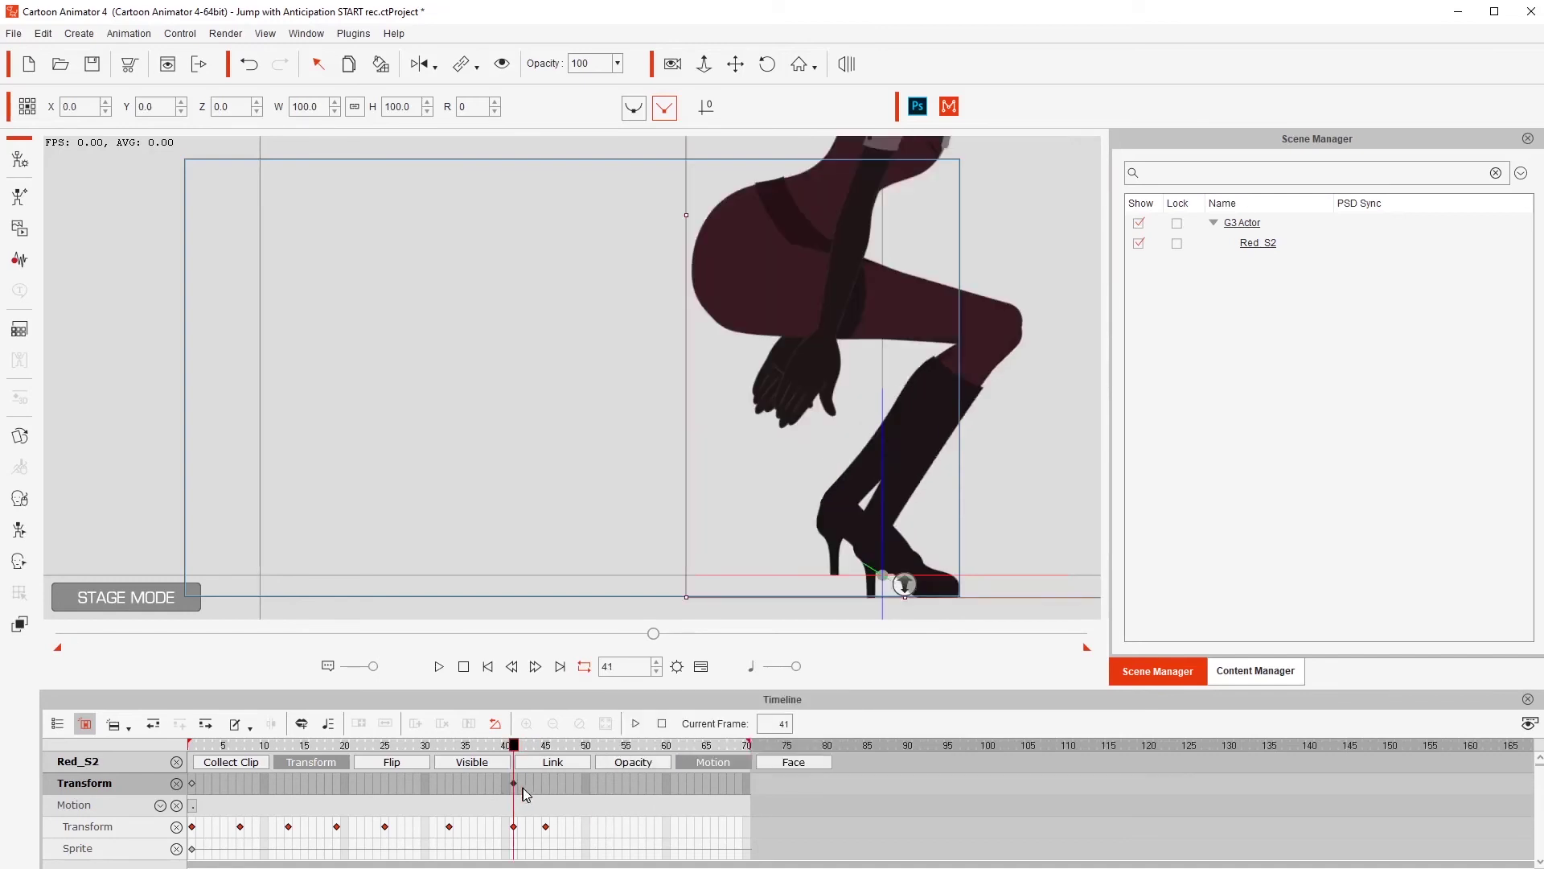
click(547, 785)
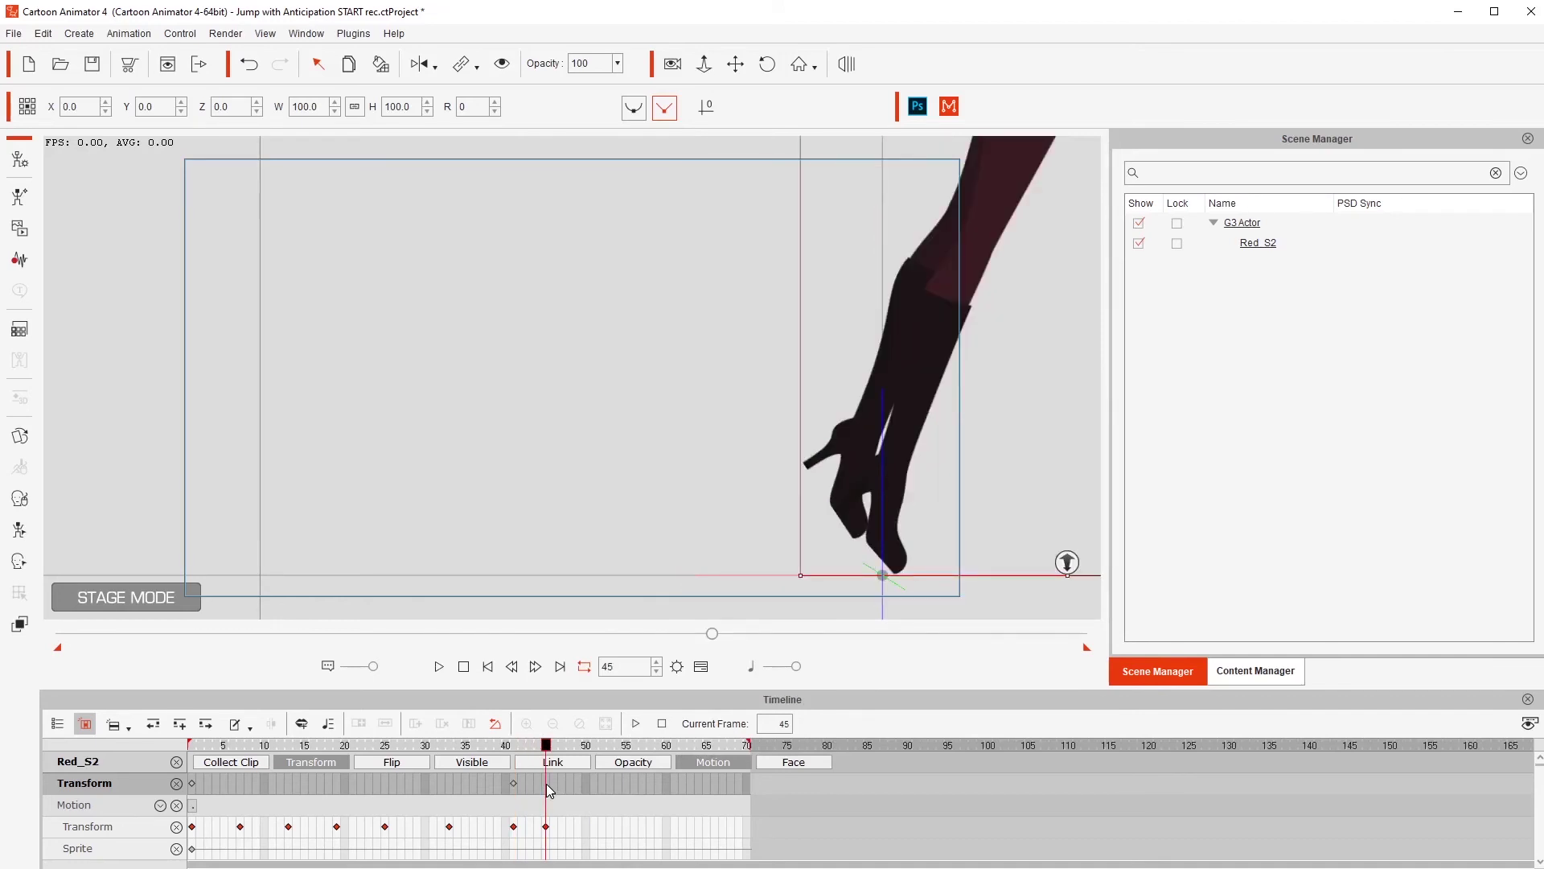
drag(877, 489, 940, 512)
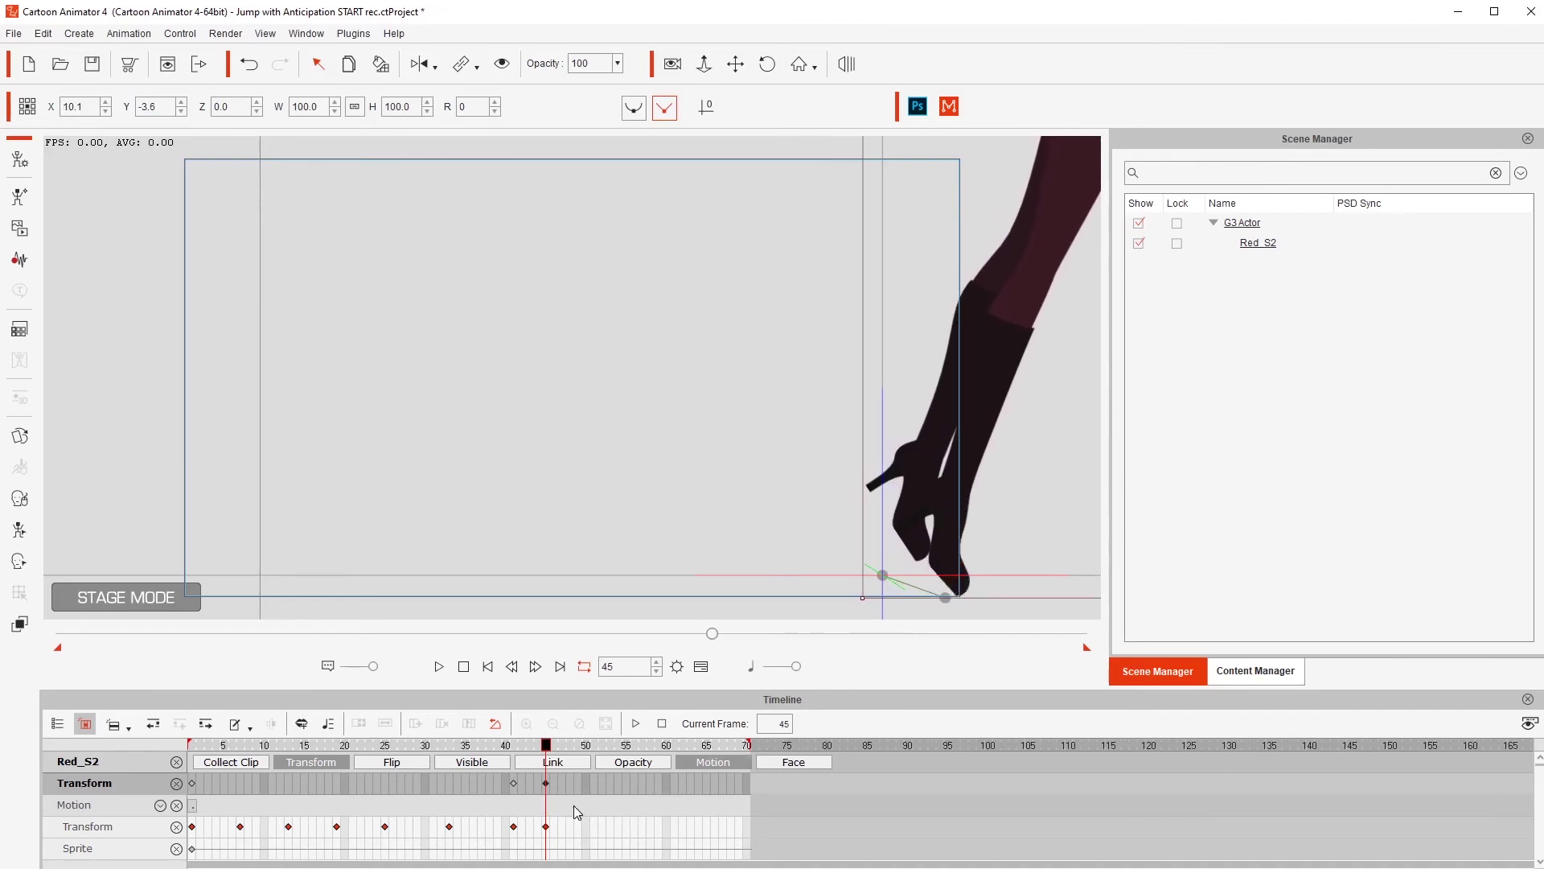
click(514, 782)
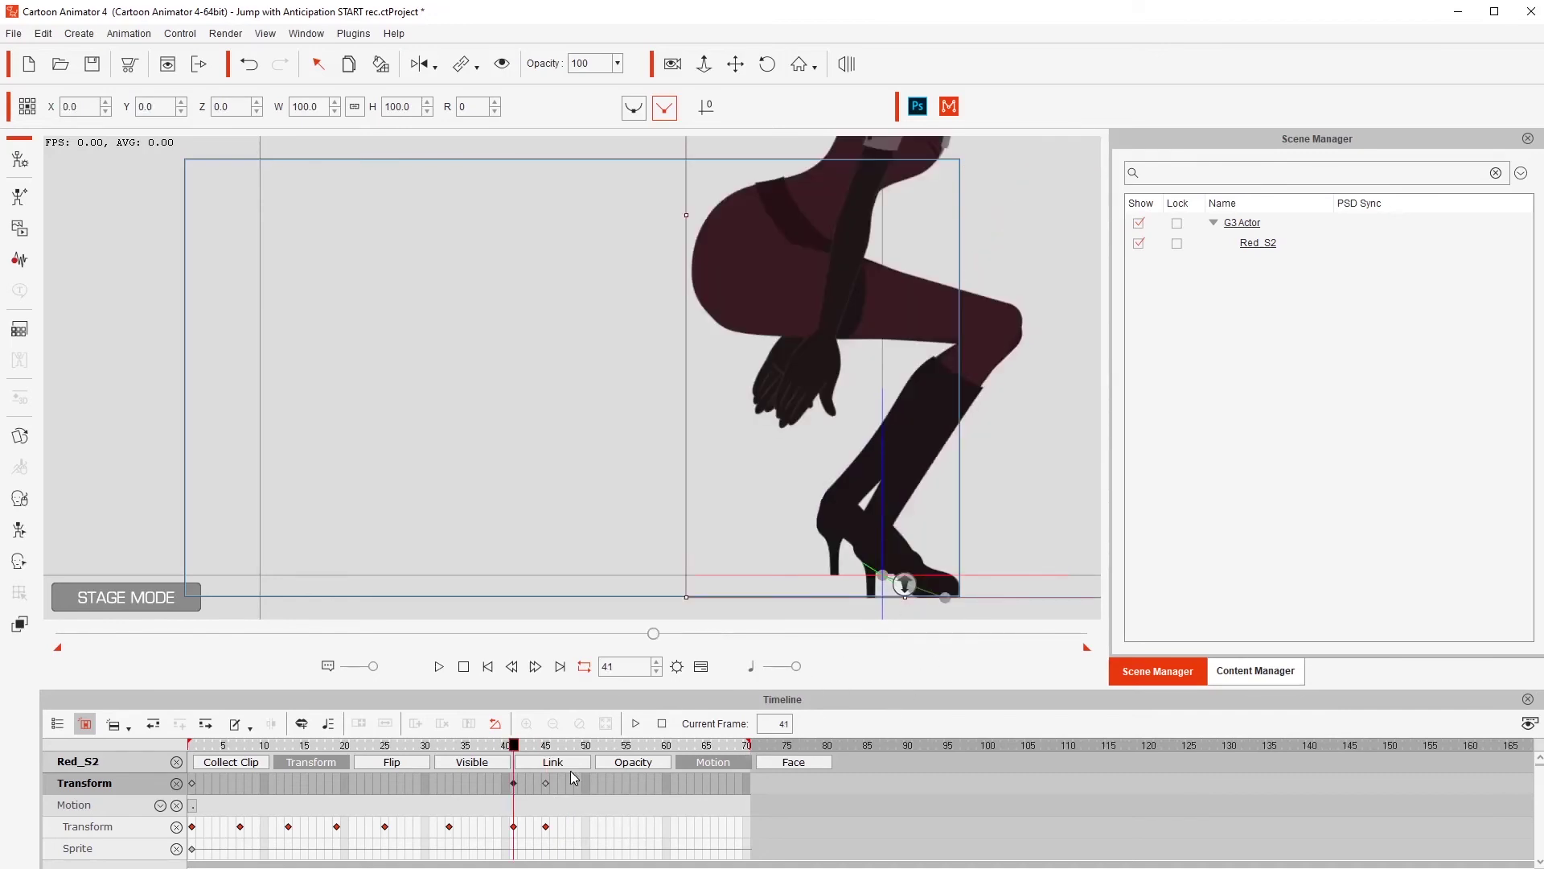
click(546, 784)
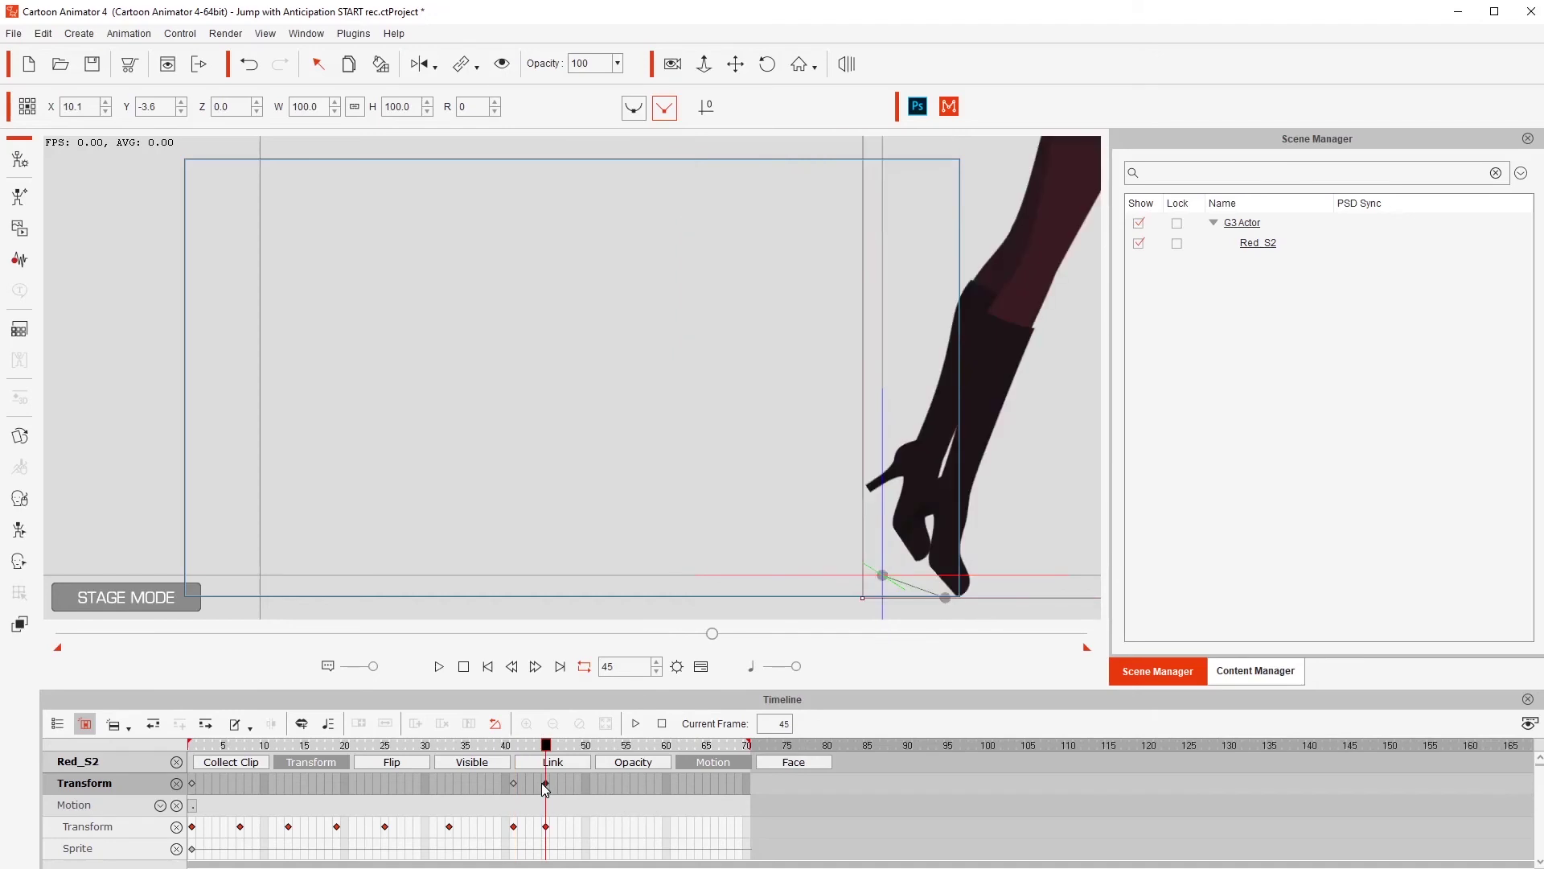
drag(936, 561, 932, 560)
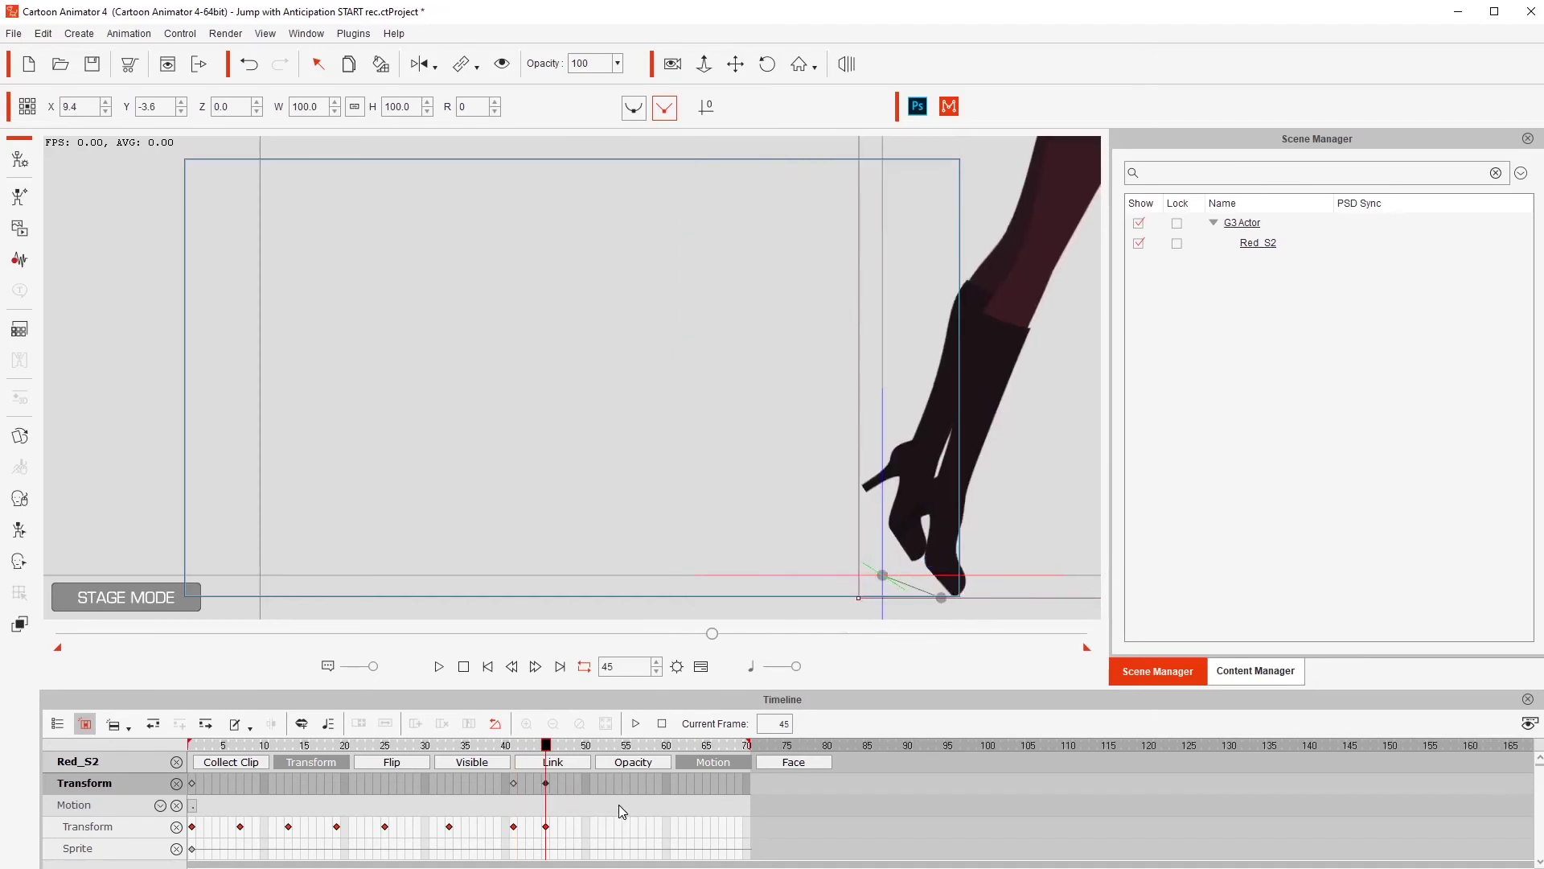
click(510, 784)
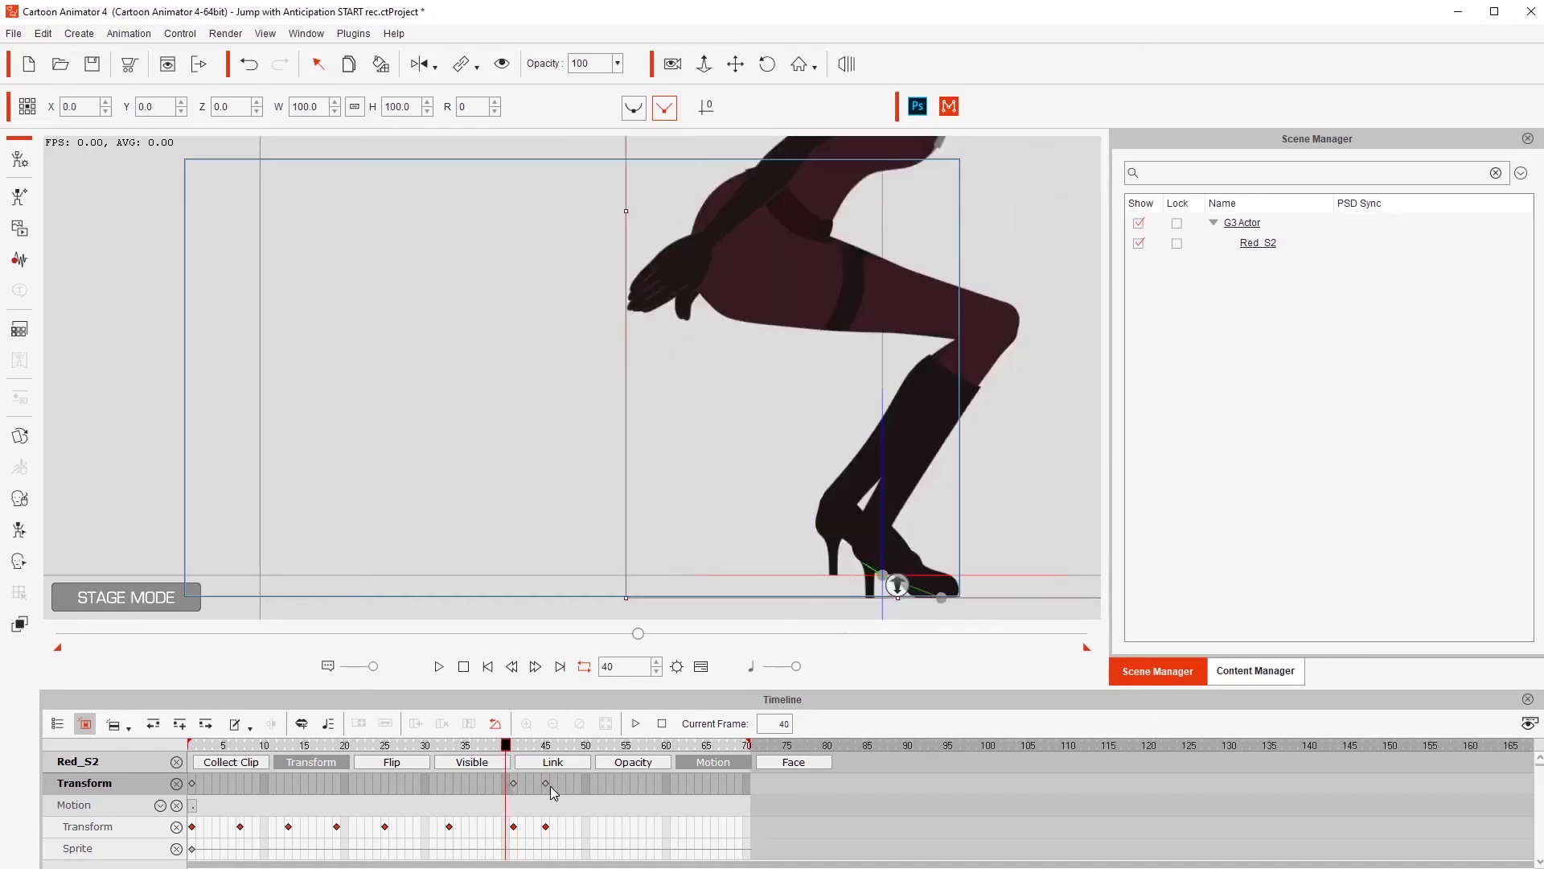
click(545, 783)
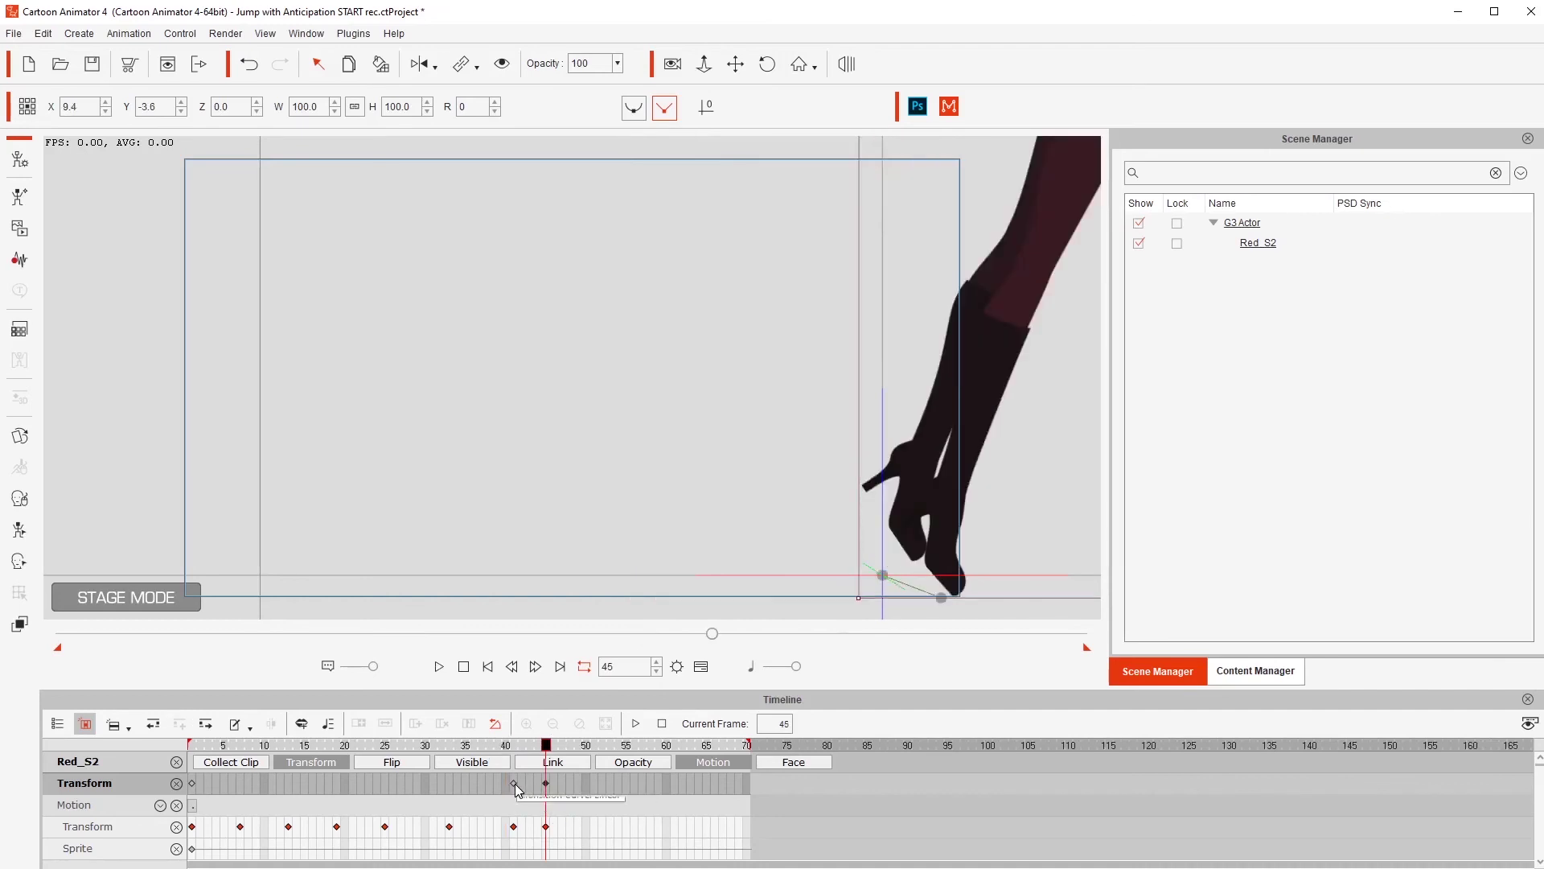
click(514, 783)
click(547, 783)
Move the character at frame 42 to X 4.1, Y -1.3, and key adjusted positions at frames 43 and 44 to stop the toes sliding
click(519, 783)
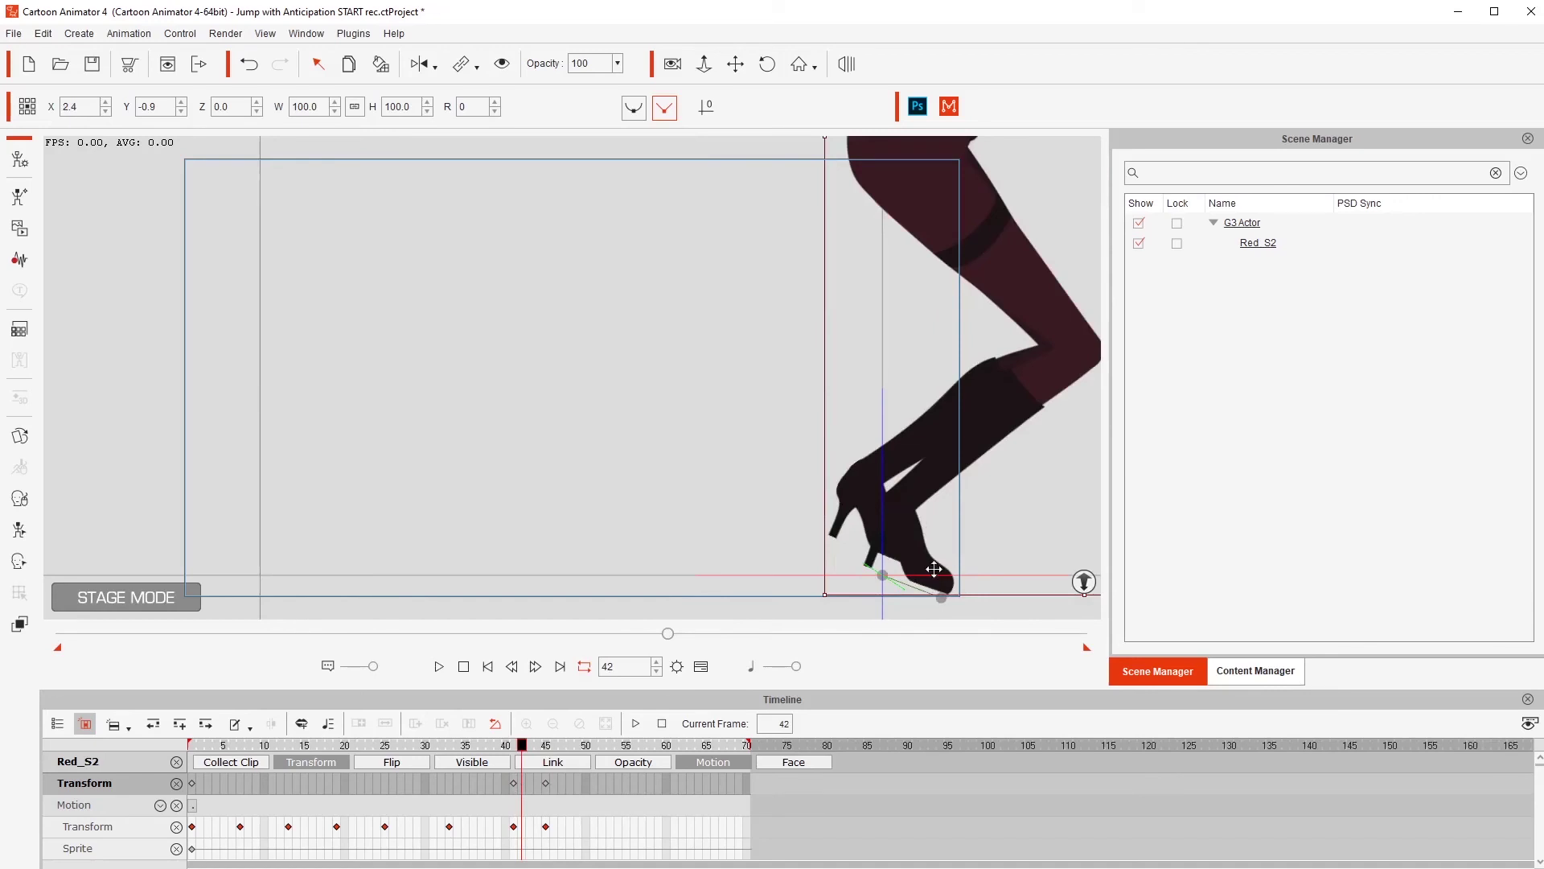
drag(934, 569, 945, 571)
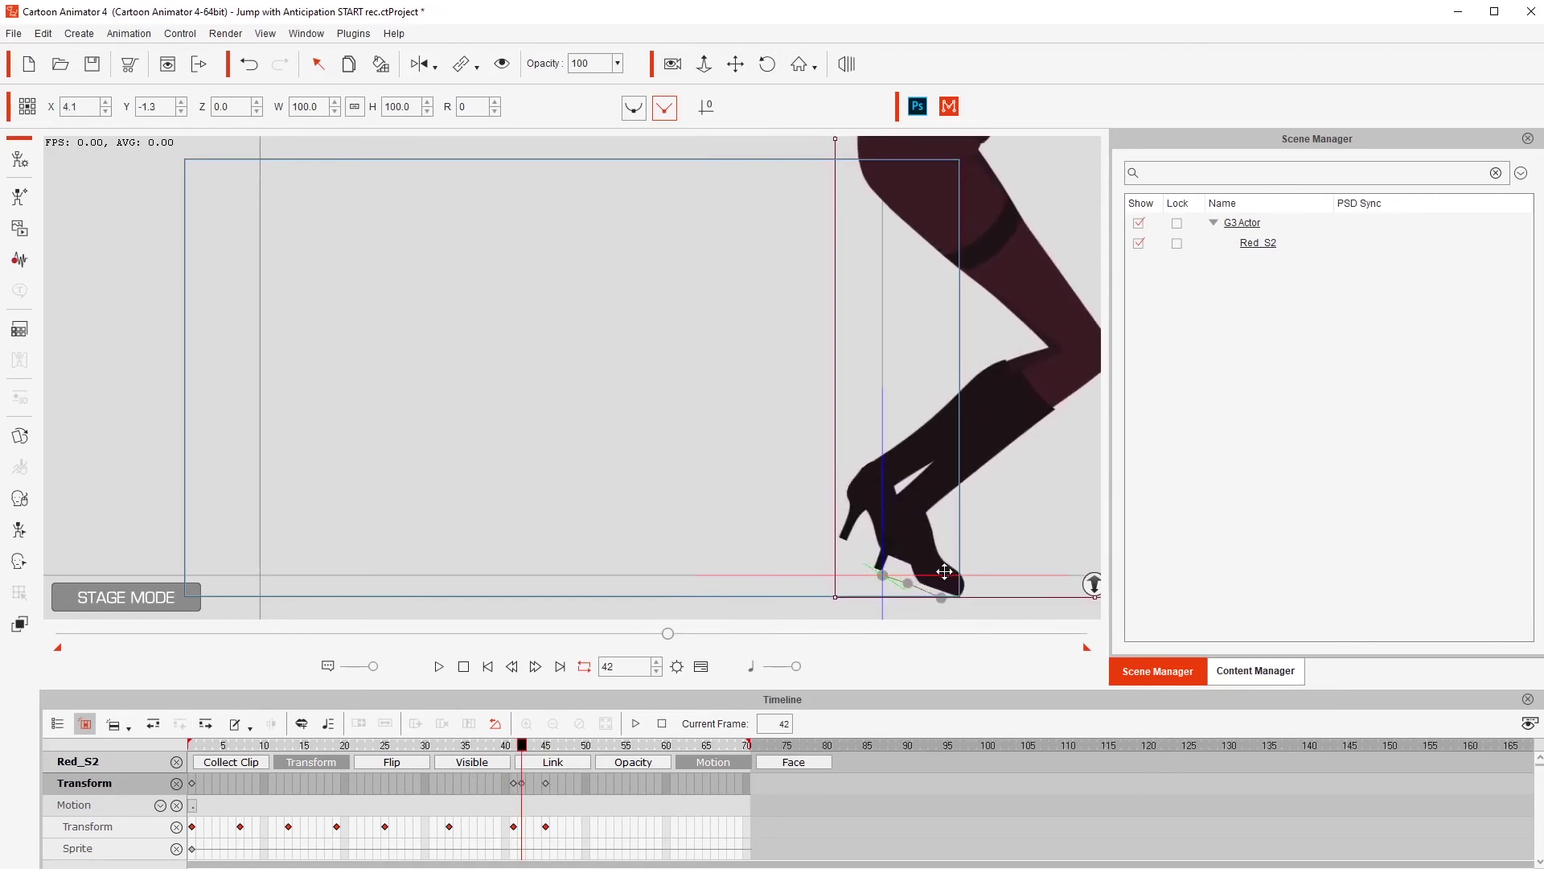
click(531, 784)
drag(911, 564, 949, 541)
click(538, 784)
click(546, 784)
Move the character at frame 60 up past the stage frame's upper edge, to about X 141.6, Y 240.1
mouse_move(562, 744)
mouse_down()
mouse_move(508, 744)
mouse_move(547, 743)
mouse_up()
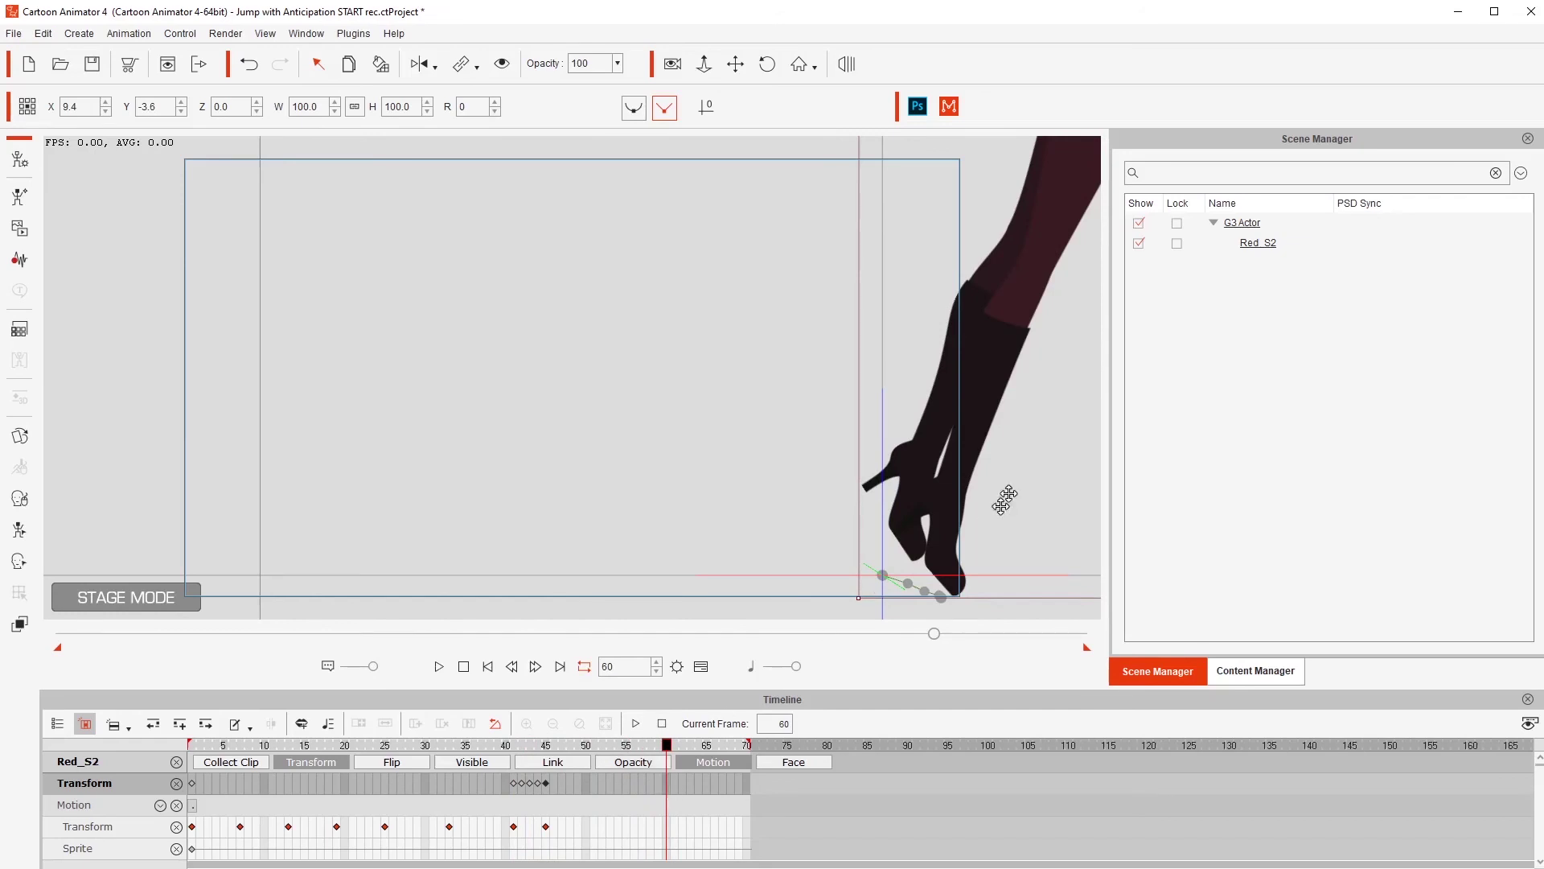
drag(788, 308, 742, 130)
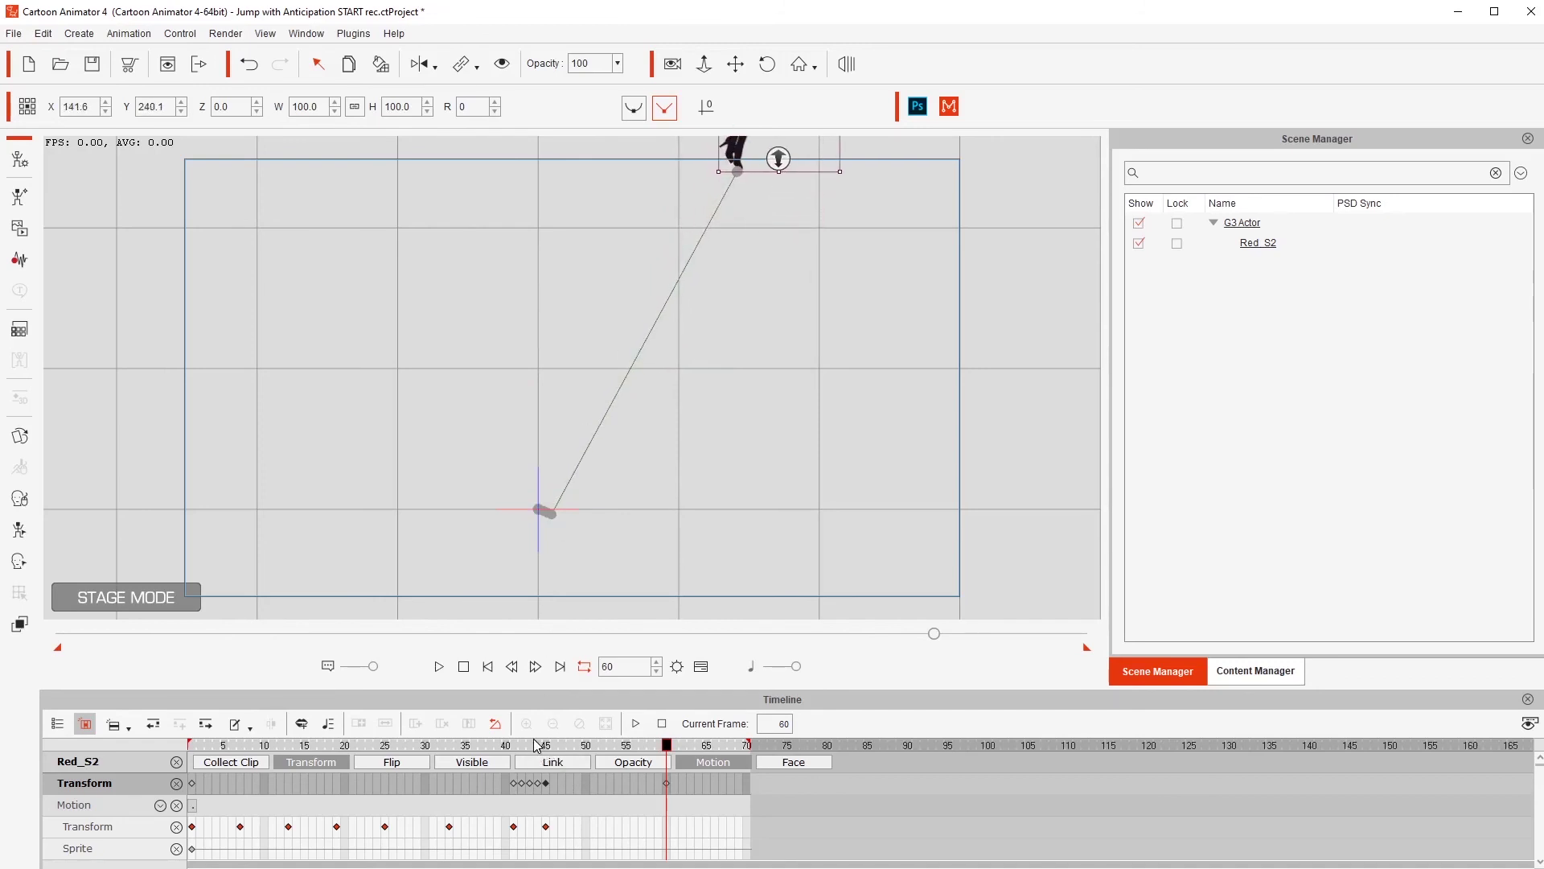
Play back the leap and shift the actor's off-screen Transform key from frame 60 to frame 54 to speed up the jump
click(538, 745)
key(space)
key(space)
click(509, 746)
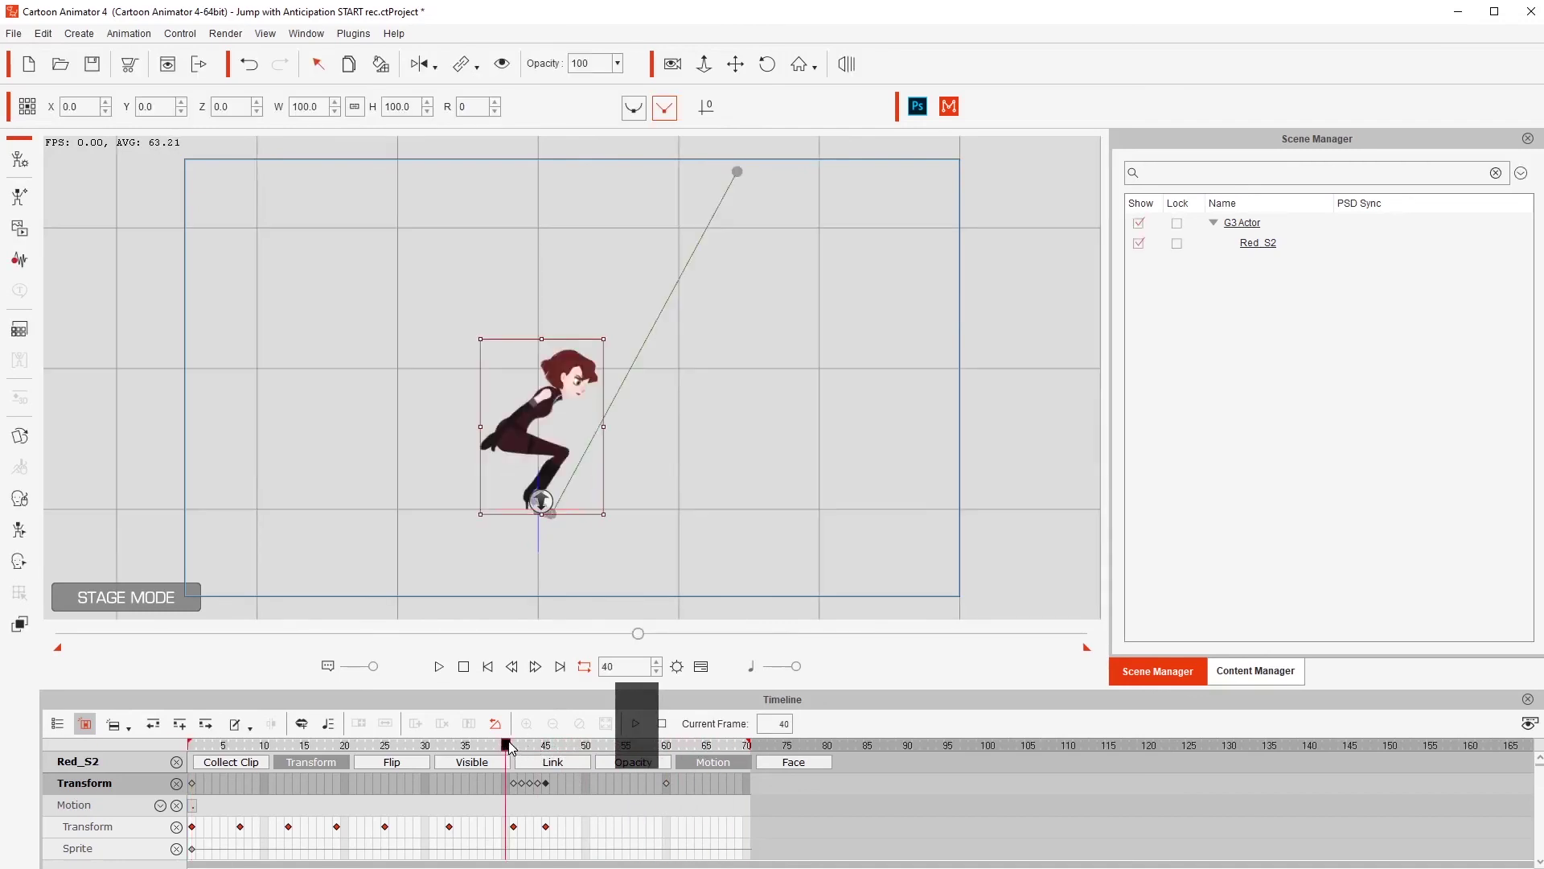
key(space)
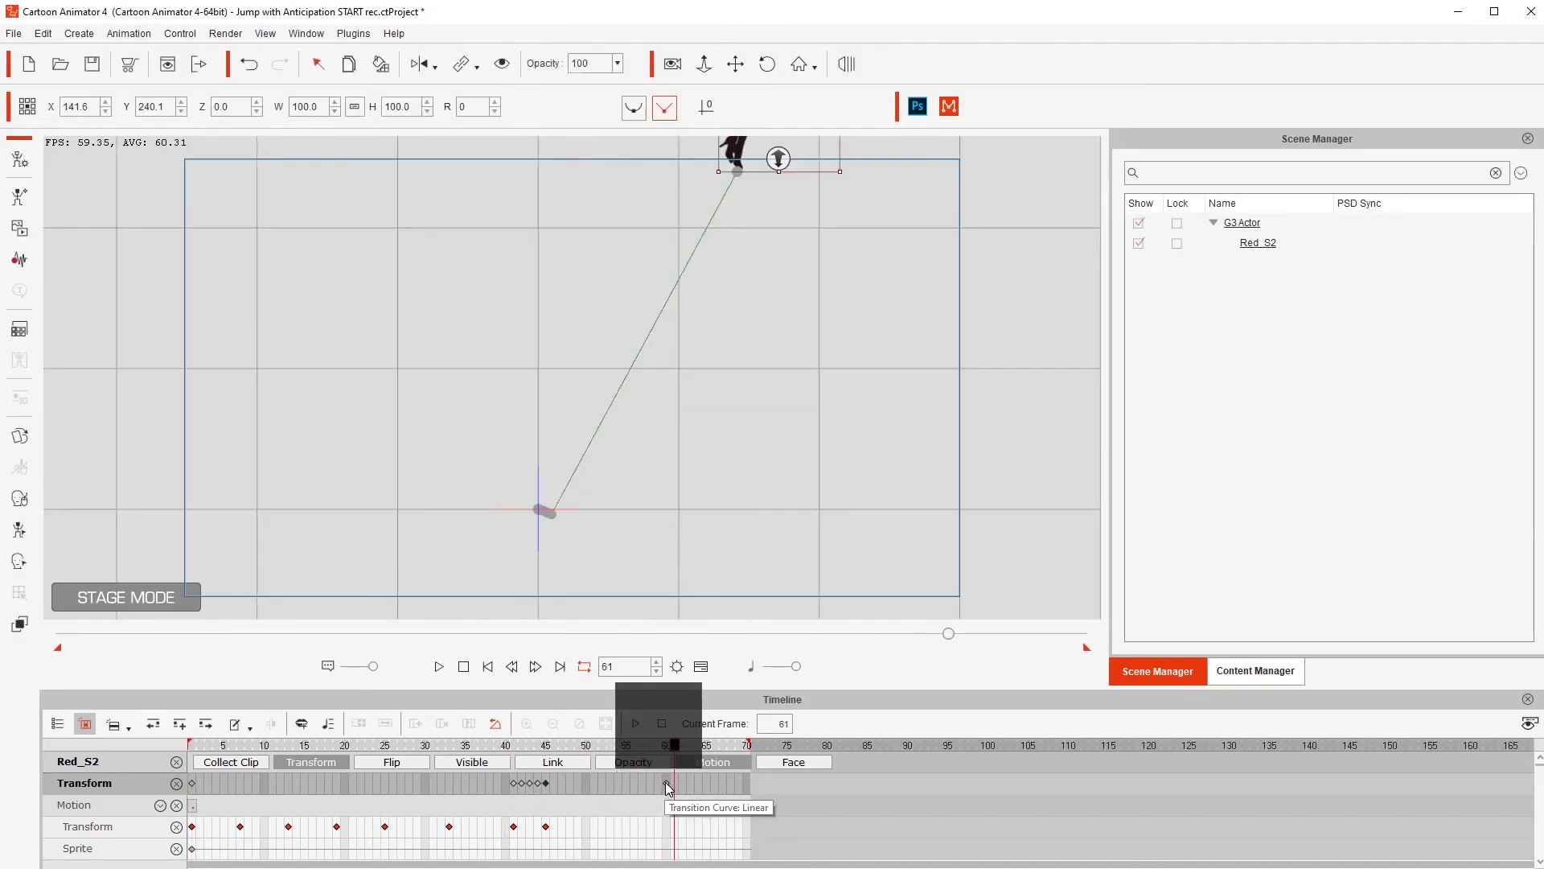
drag(664, 783, 621, 783)
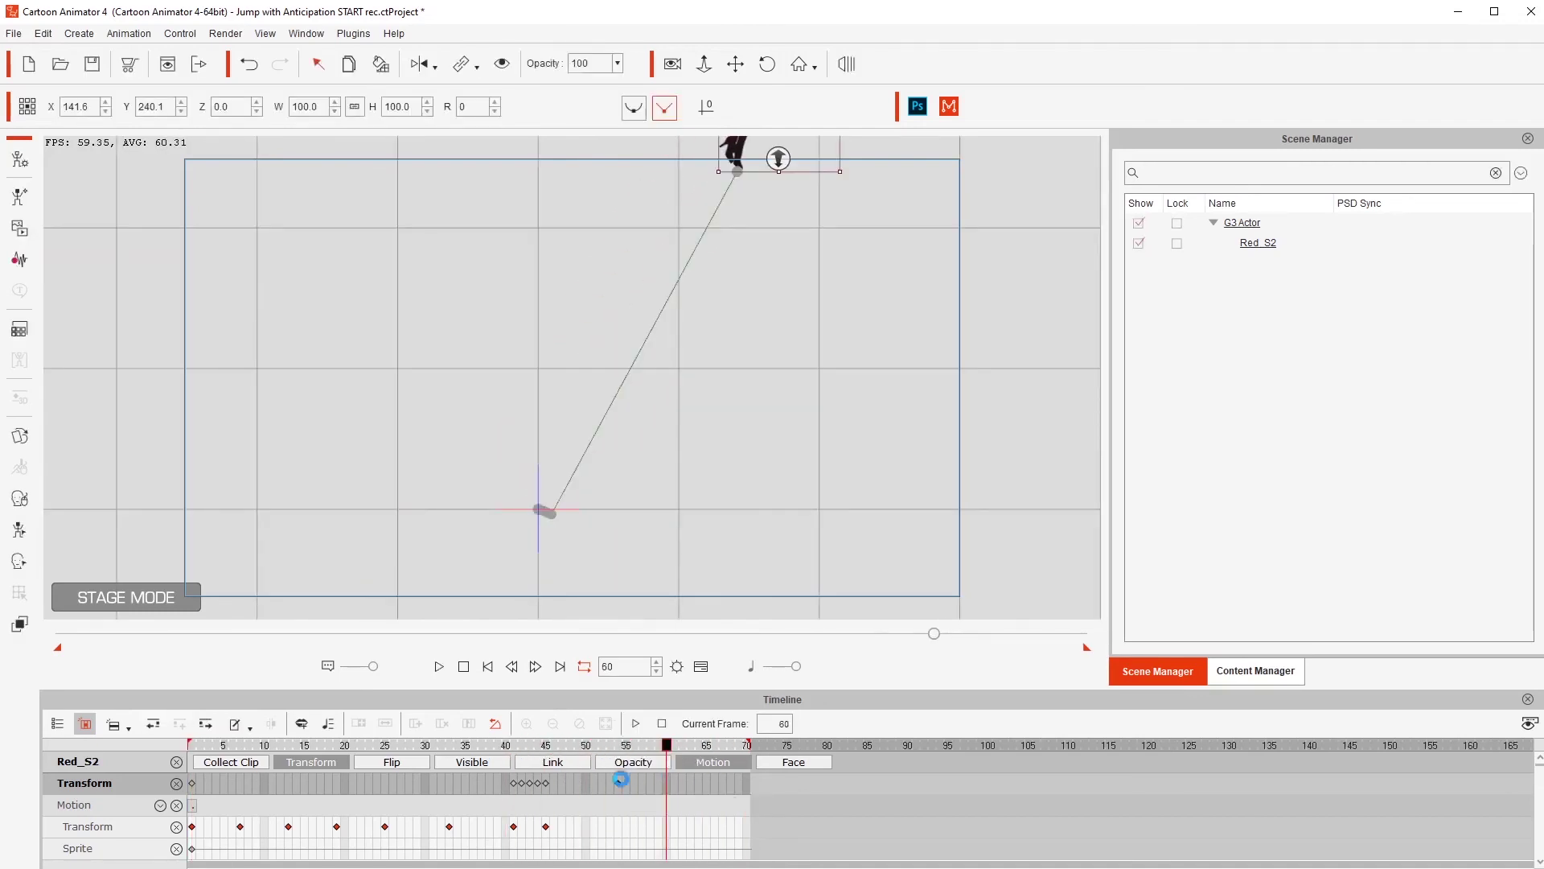
Play back the faster jump and move the character at frame 54 farther up and out to X 161.3, Y 290.8
click(523, 746)
key(space)
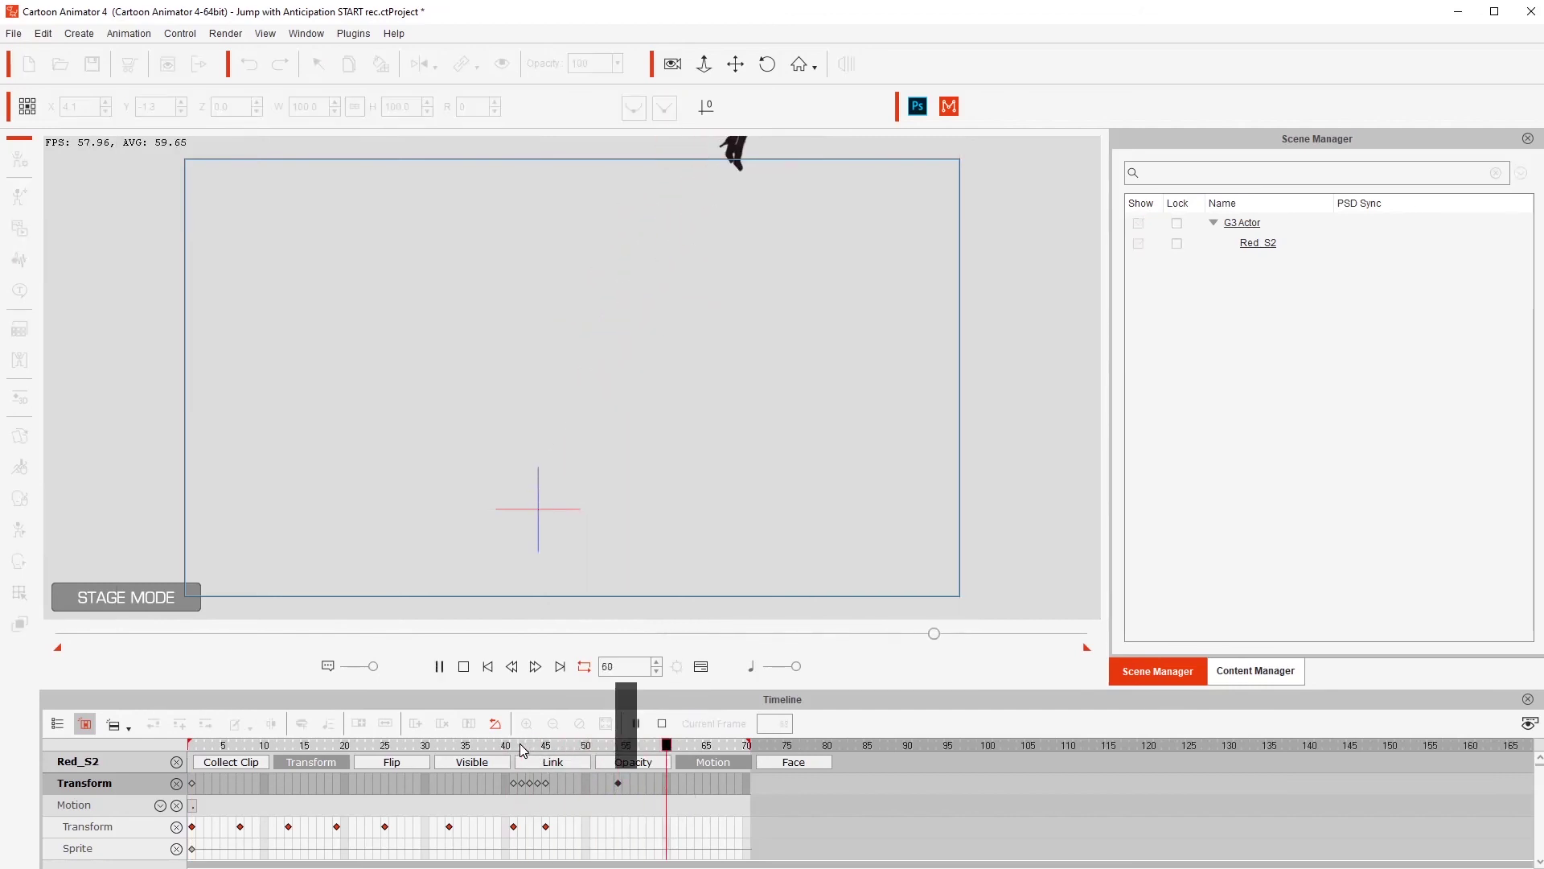
key(space)
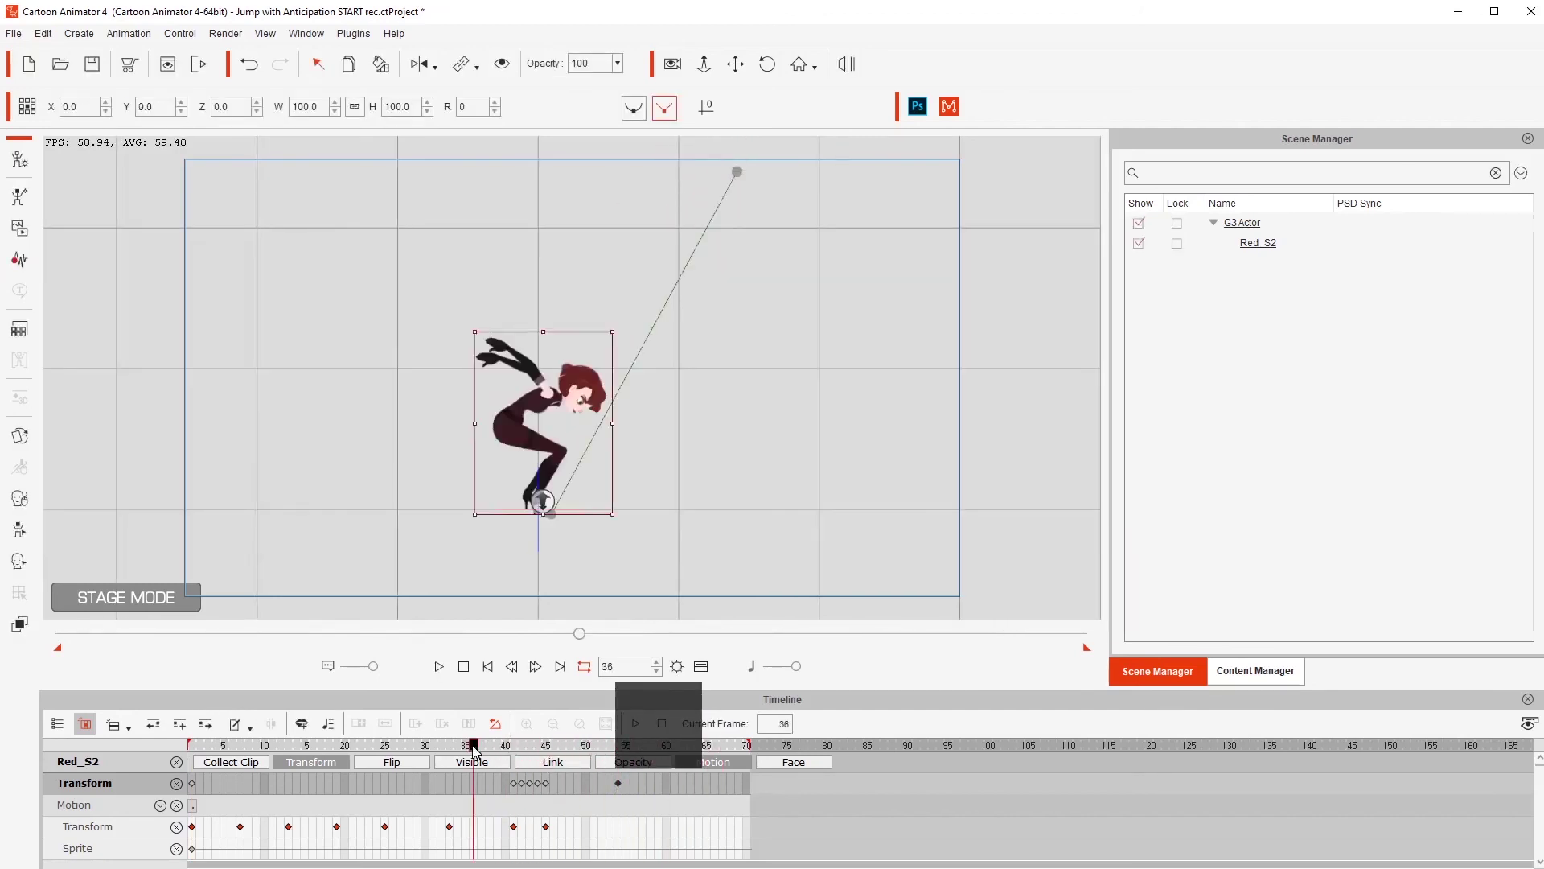
key(space)
key(space)
click(619, 746)
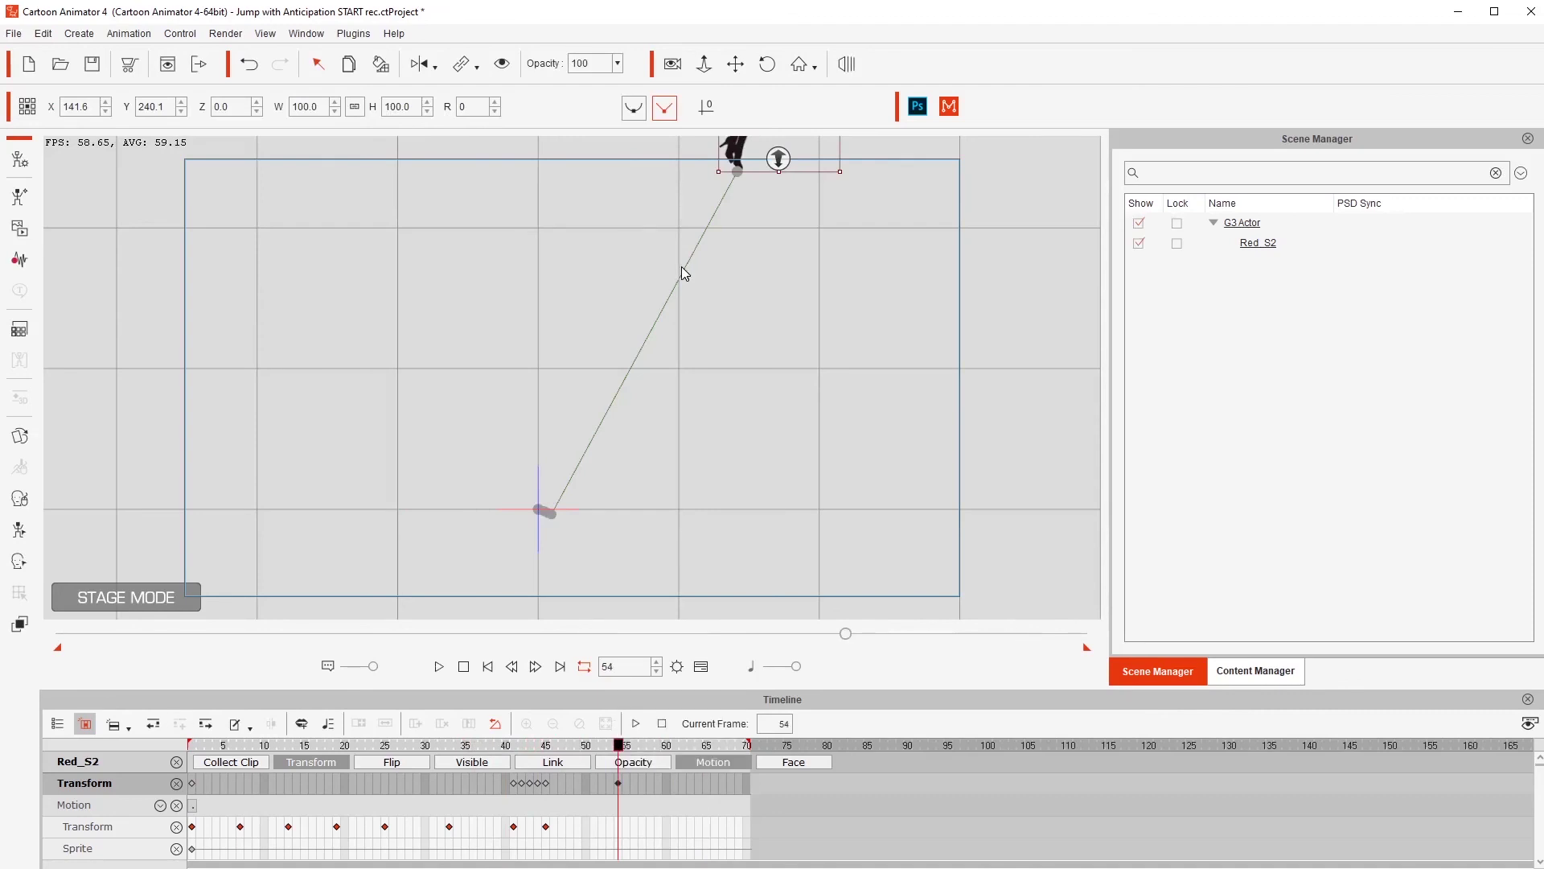
drag(682, 273, 723, 149)
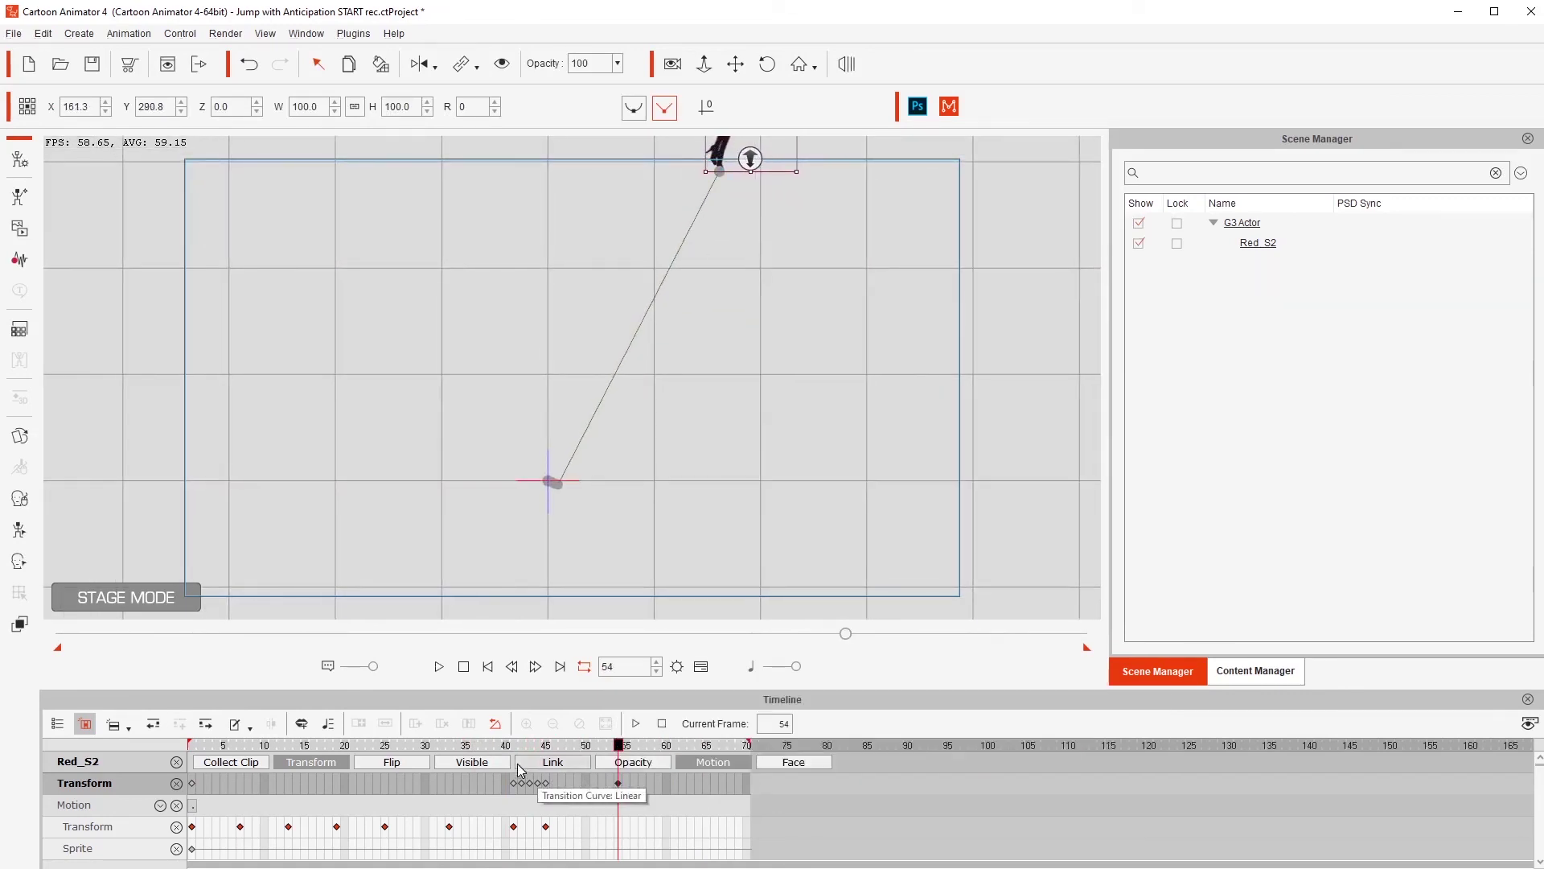
Play back the jump from around frames 40 and 26 to check the speed of the leap
click(507, 747)
key(space)
key(space)
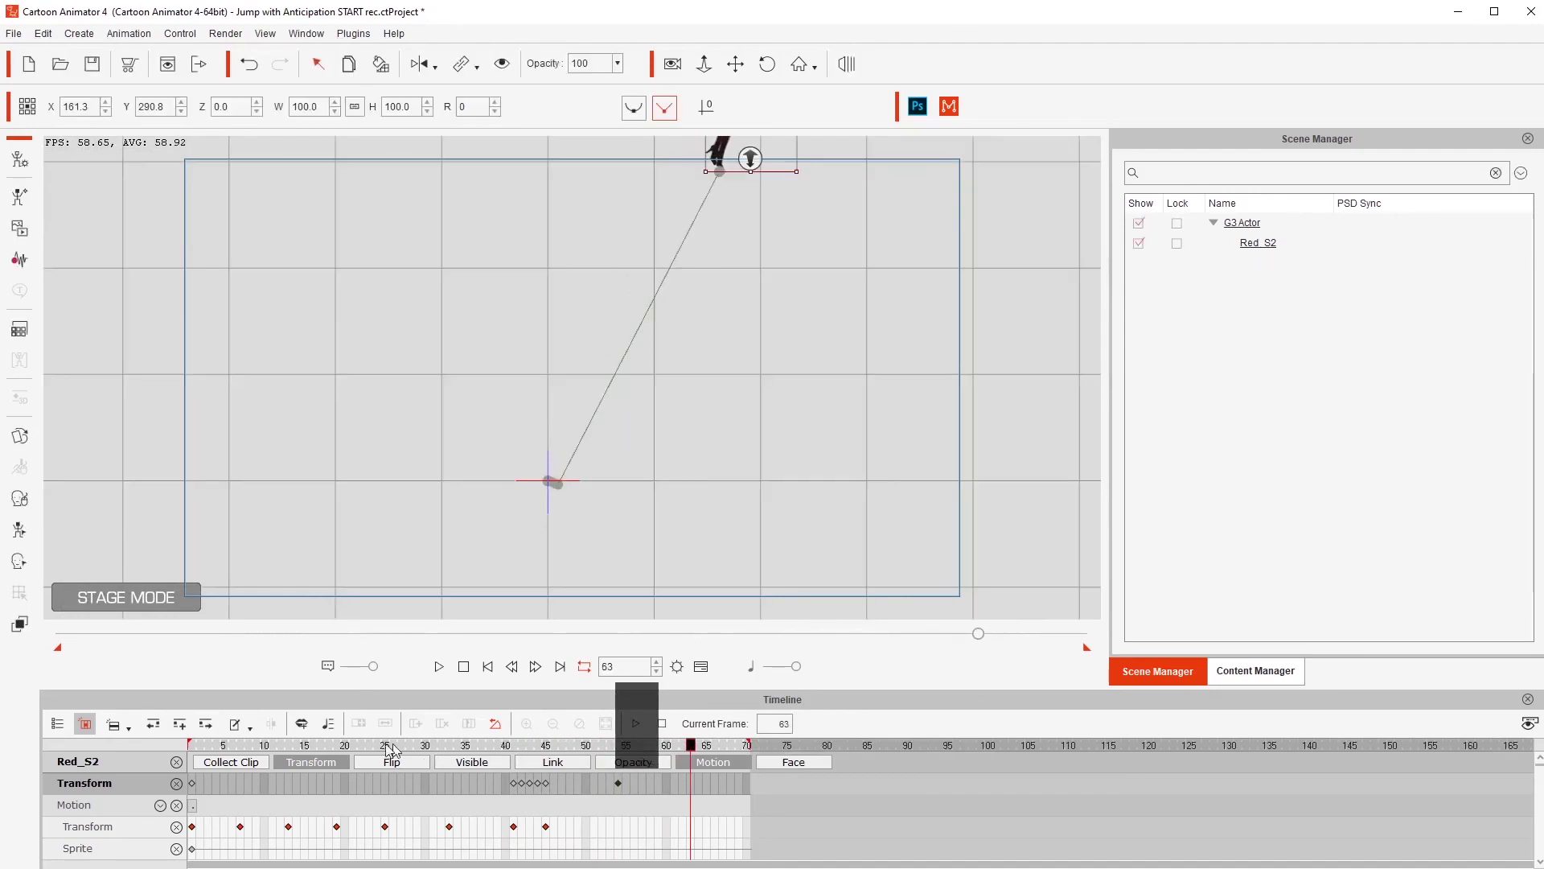
click(392, 747)
key(space)
key(space)
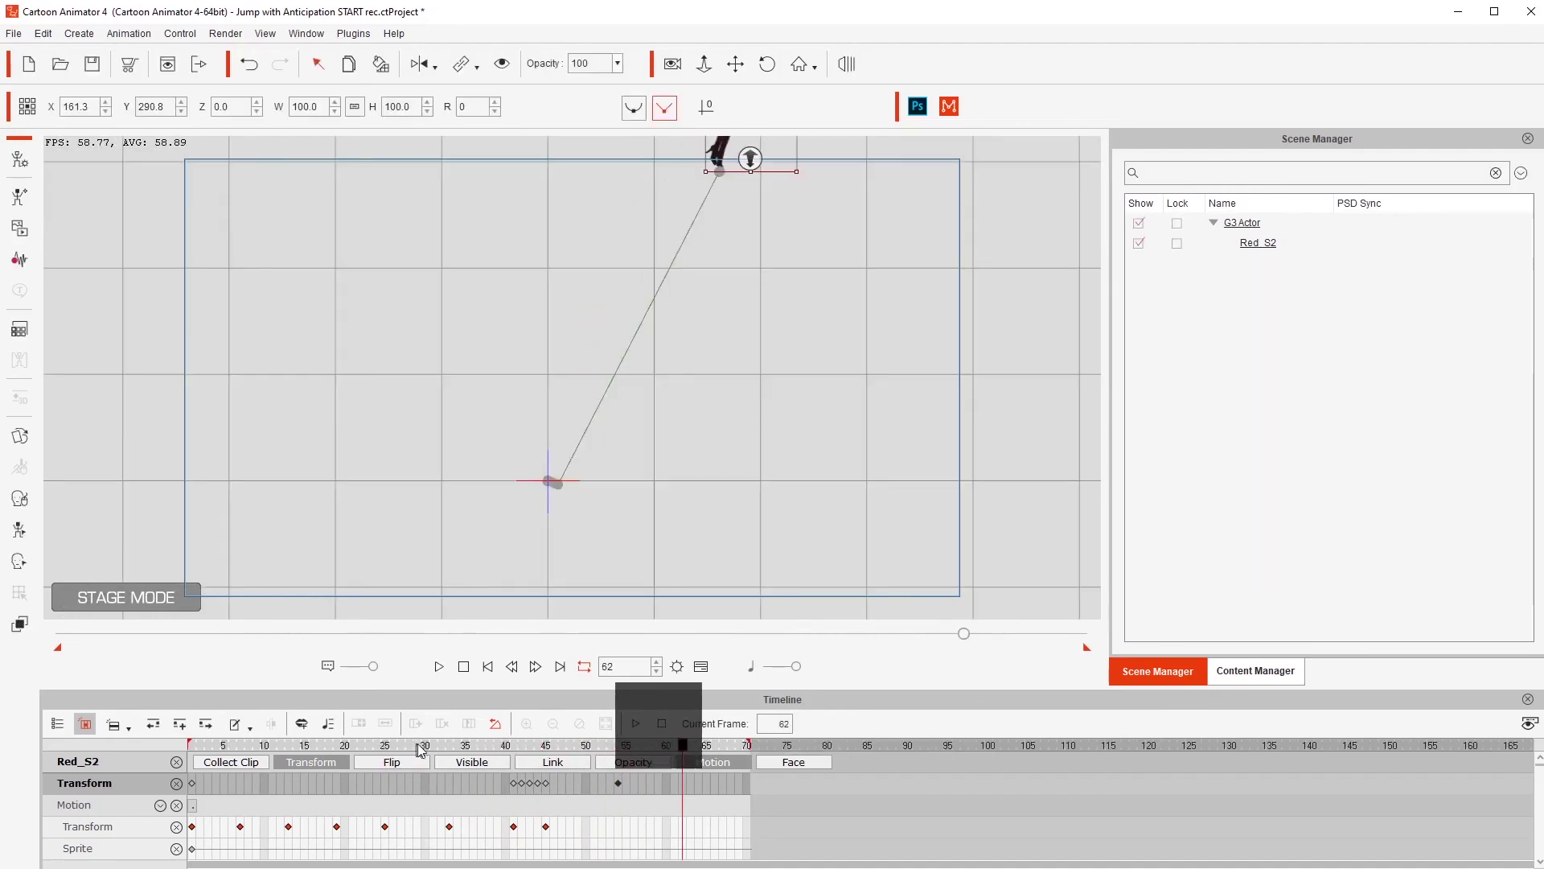
Try deleting the actor Transform key at frame 45, play back the take-off, and undo the deletion
drag(419, 750, 546, 748)
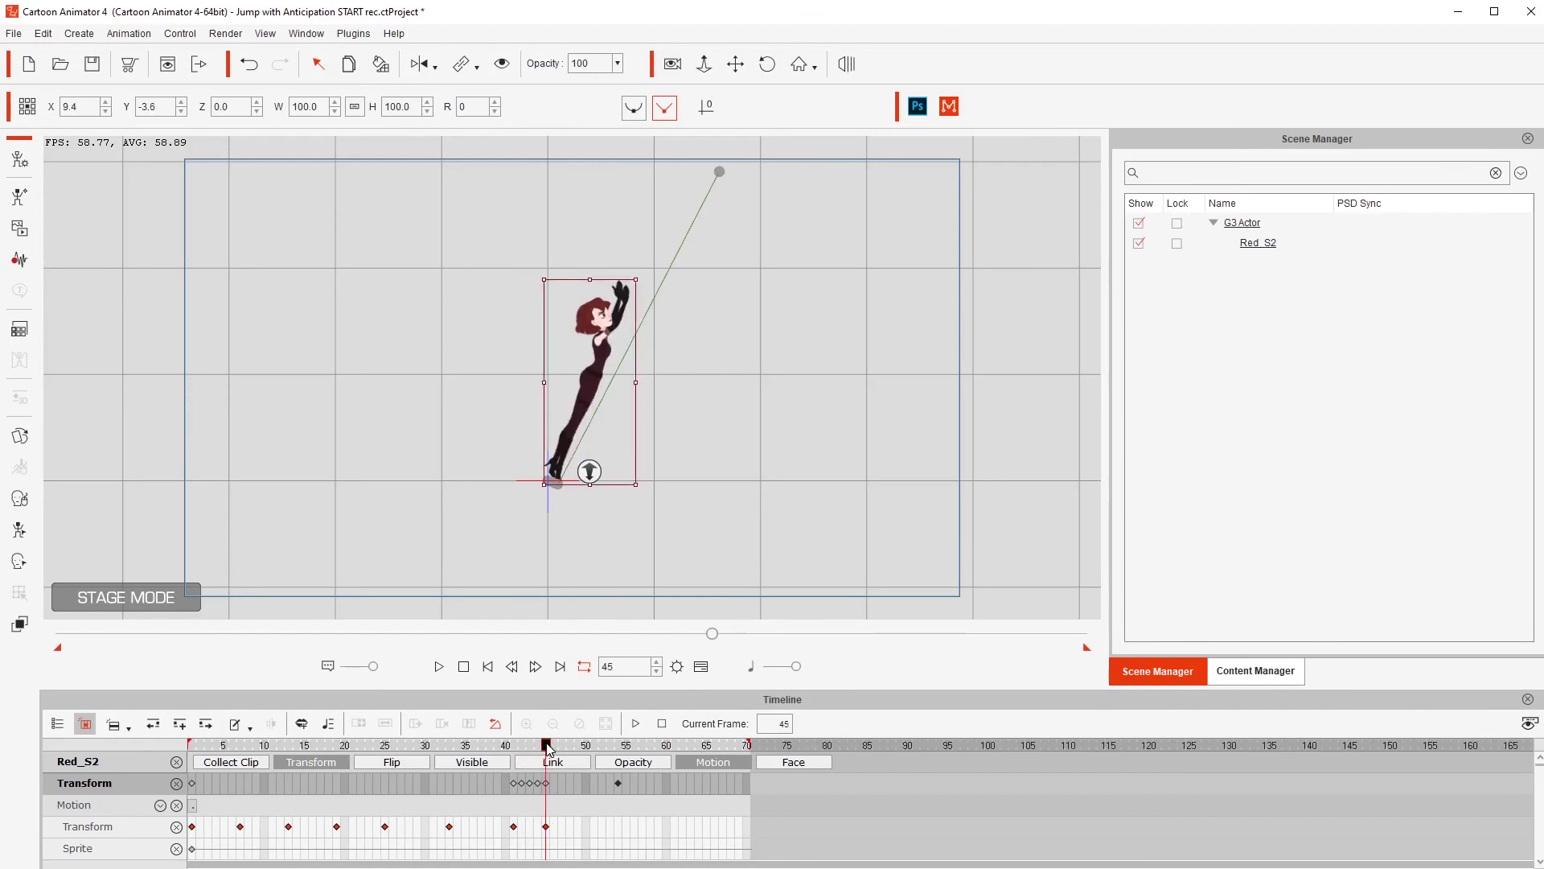
click(547, 783)
key(Delete)
key(space)
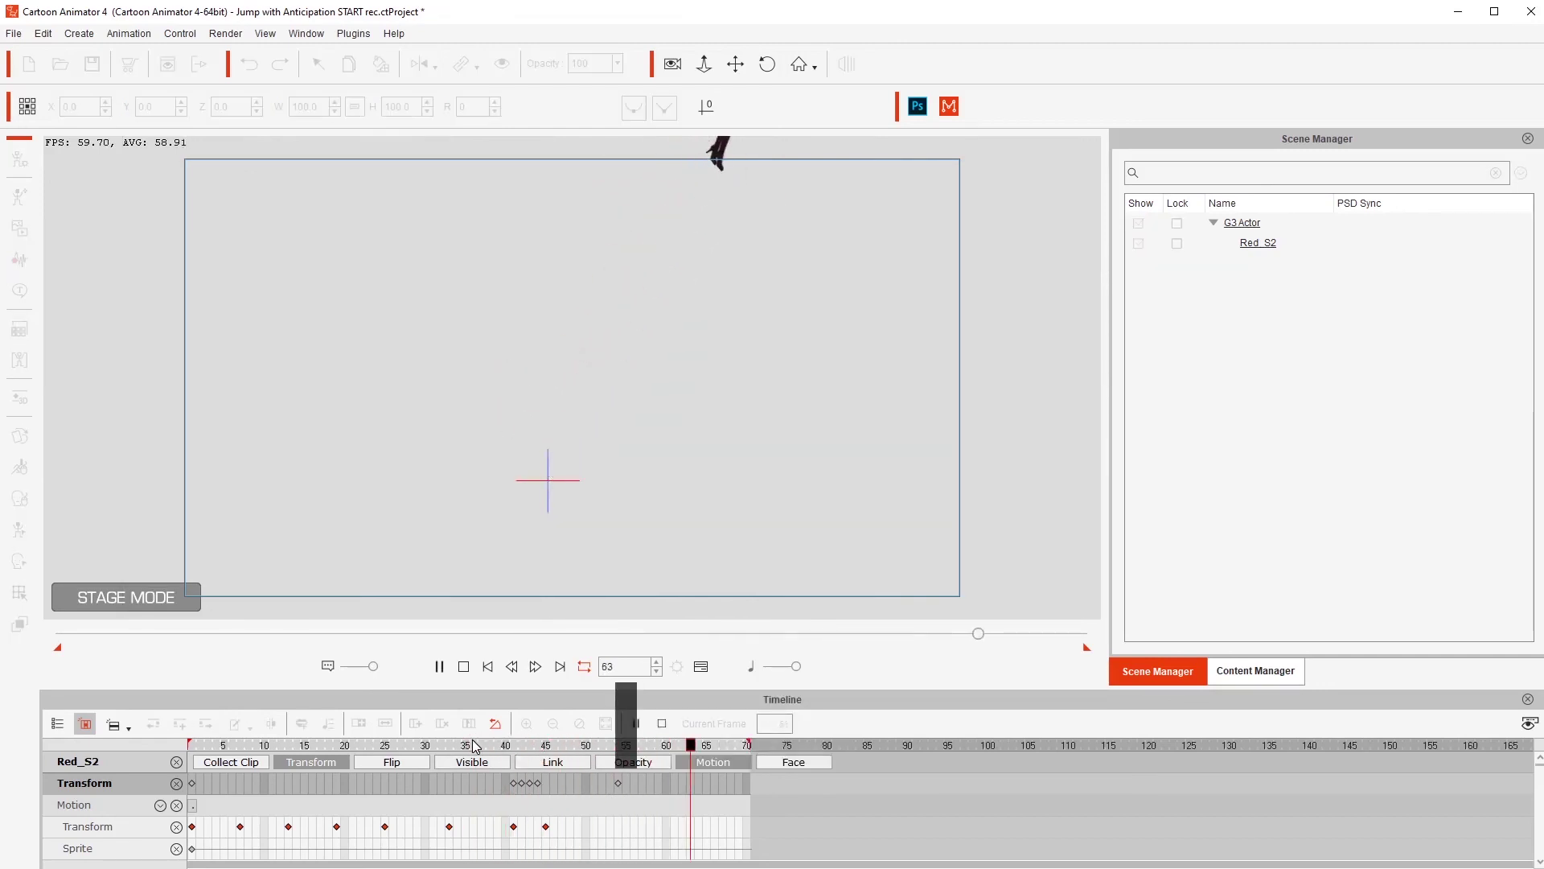
key(space)
click(466, 745)
key(space)
key(space)
drag(465, 746, 544, 750)
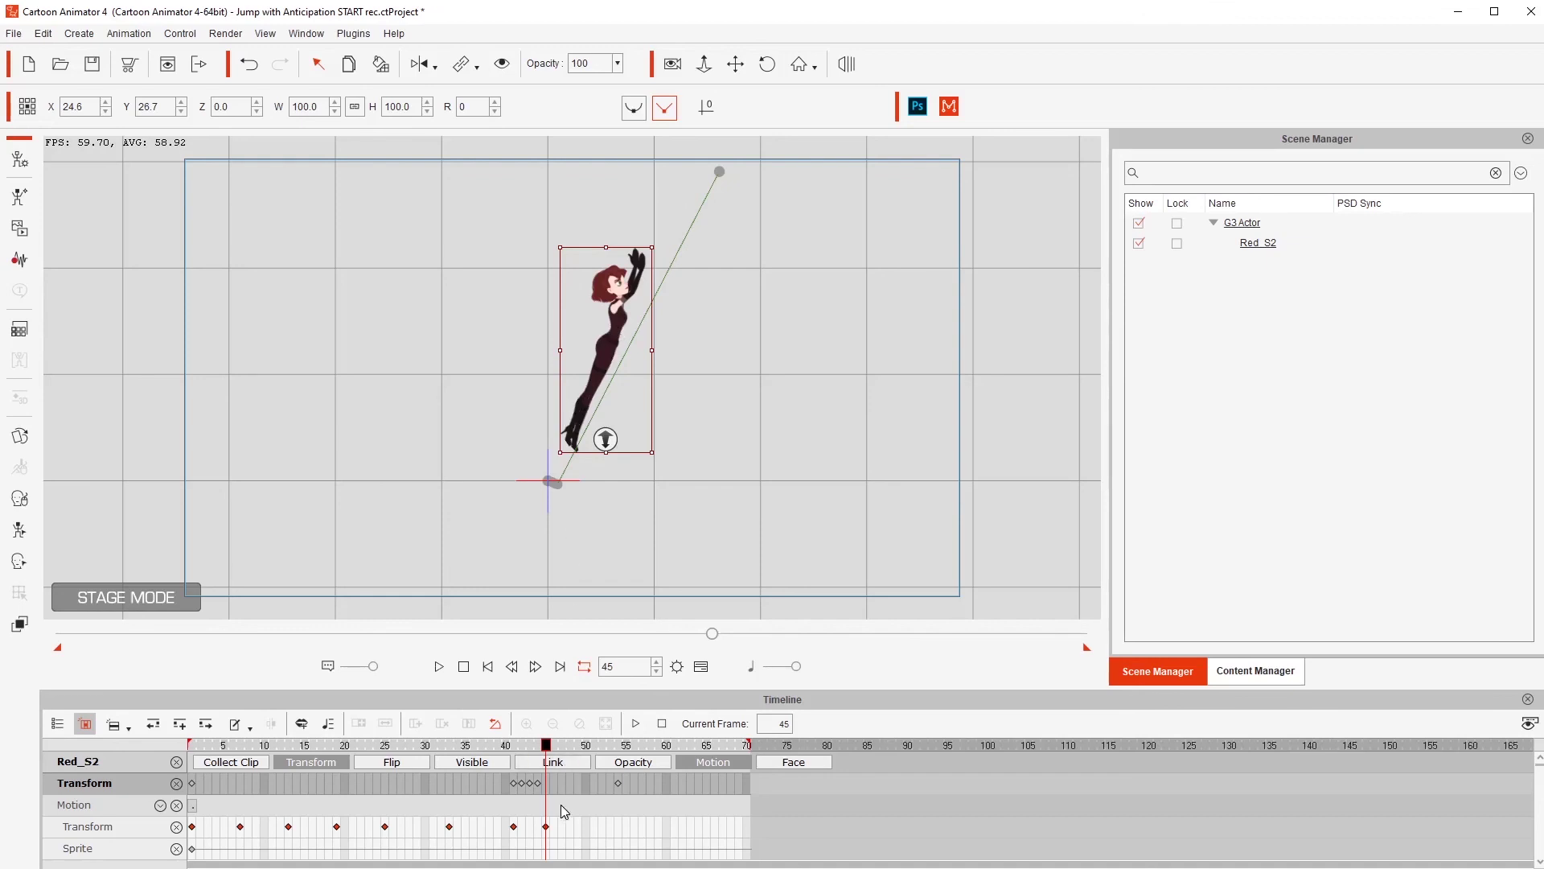
key(ctrl+z)
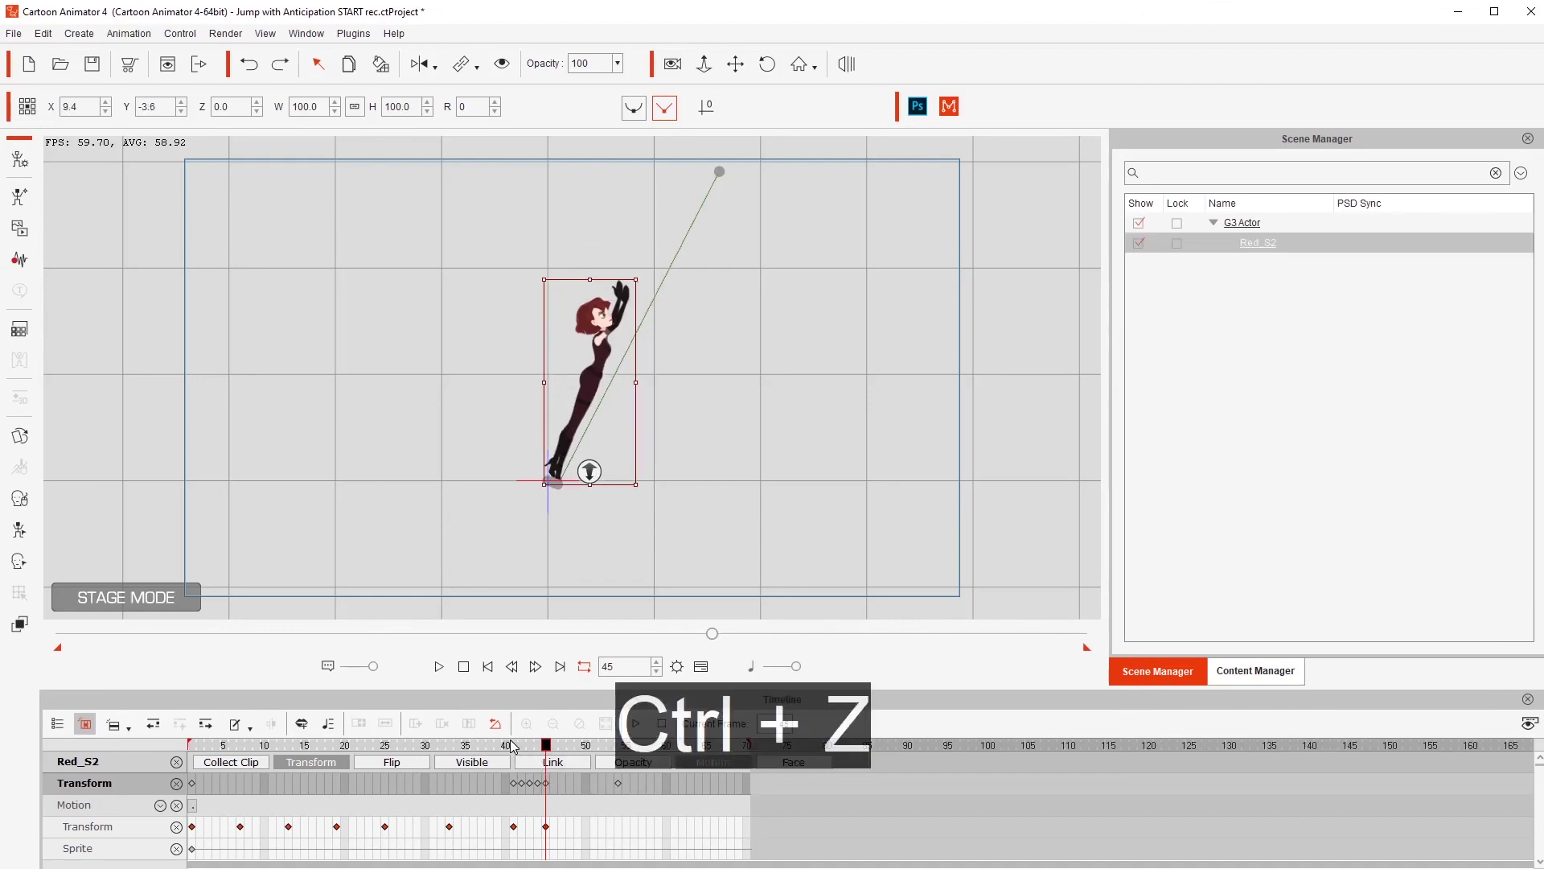
Review the take-off, delete the actor Transform key at frame 45, and play back the jump
click(514, 746)
drag(515, 749, 667, 750)
click(499, 747)
key(space)
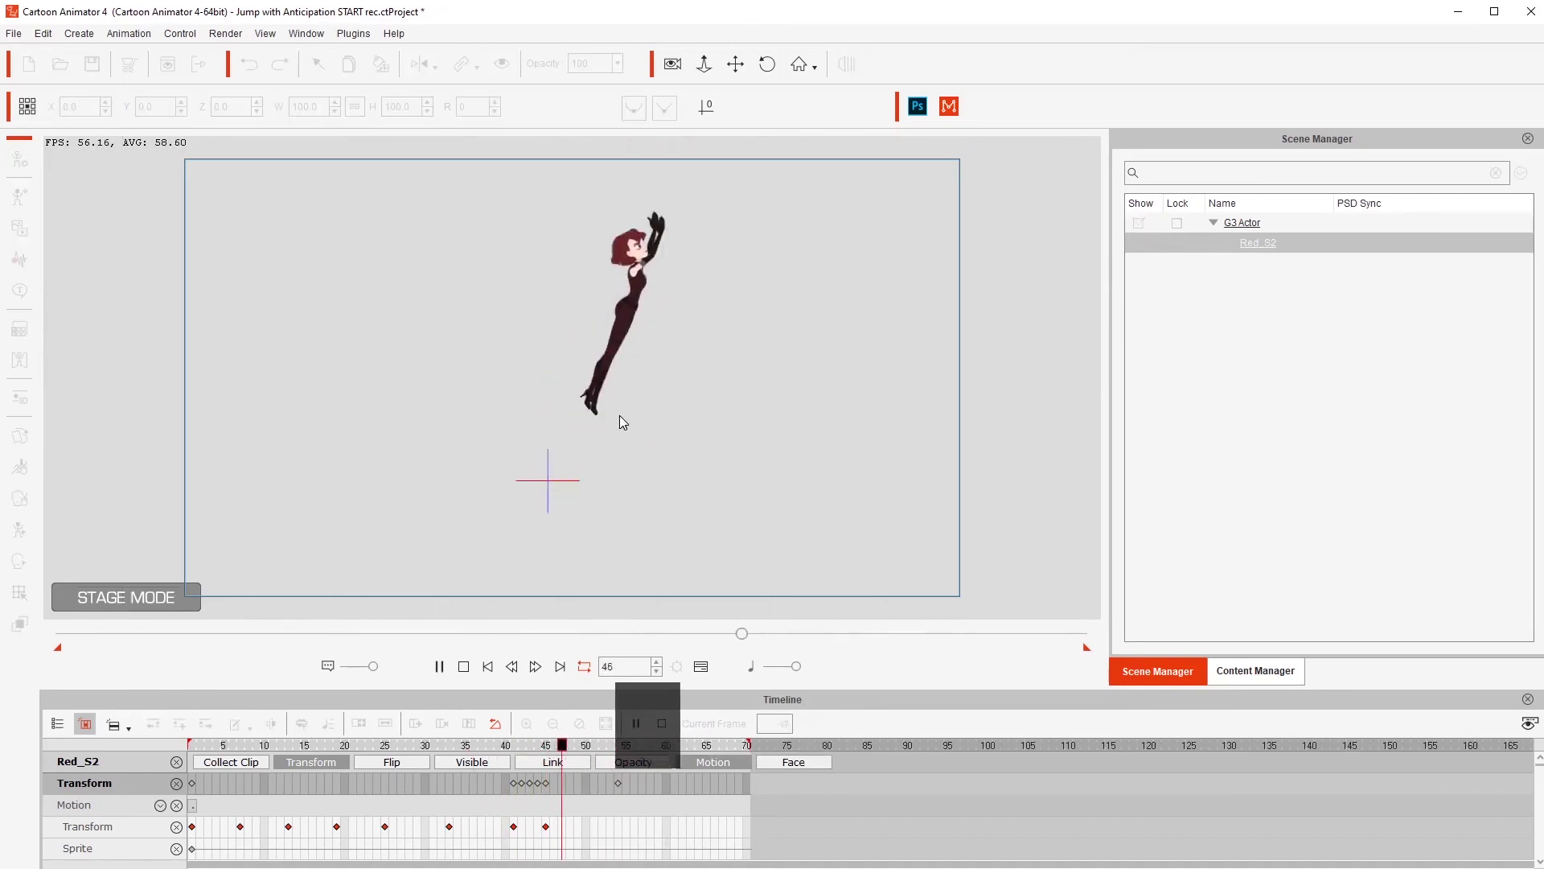
key(space)
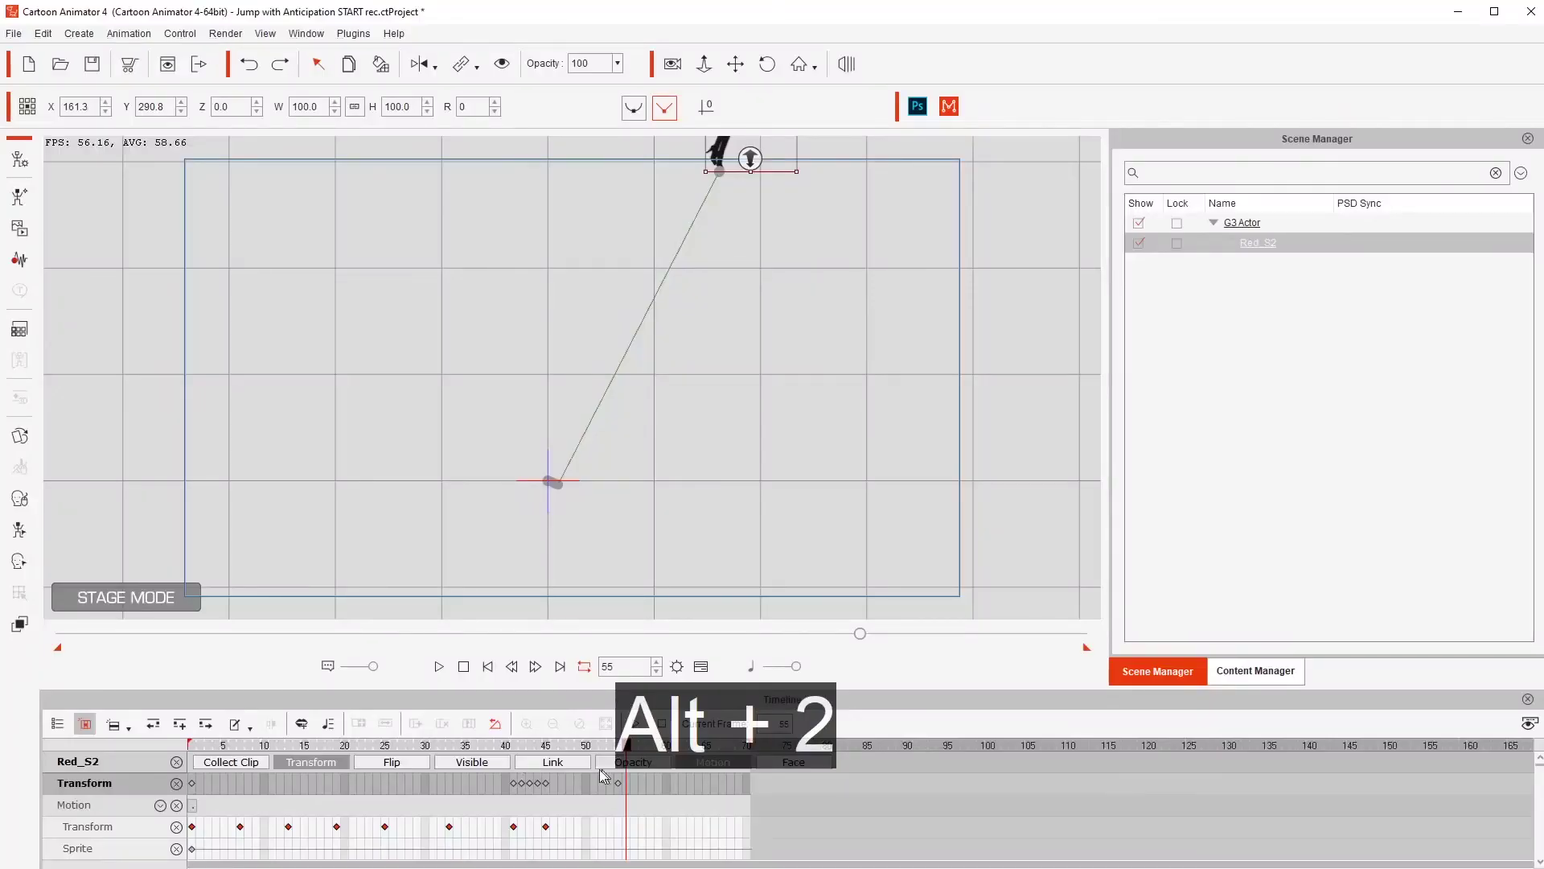
click(546, 783)
key(Delete)
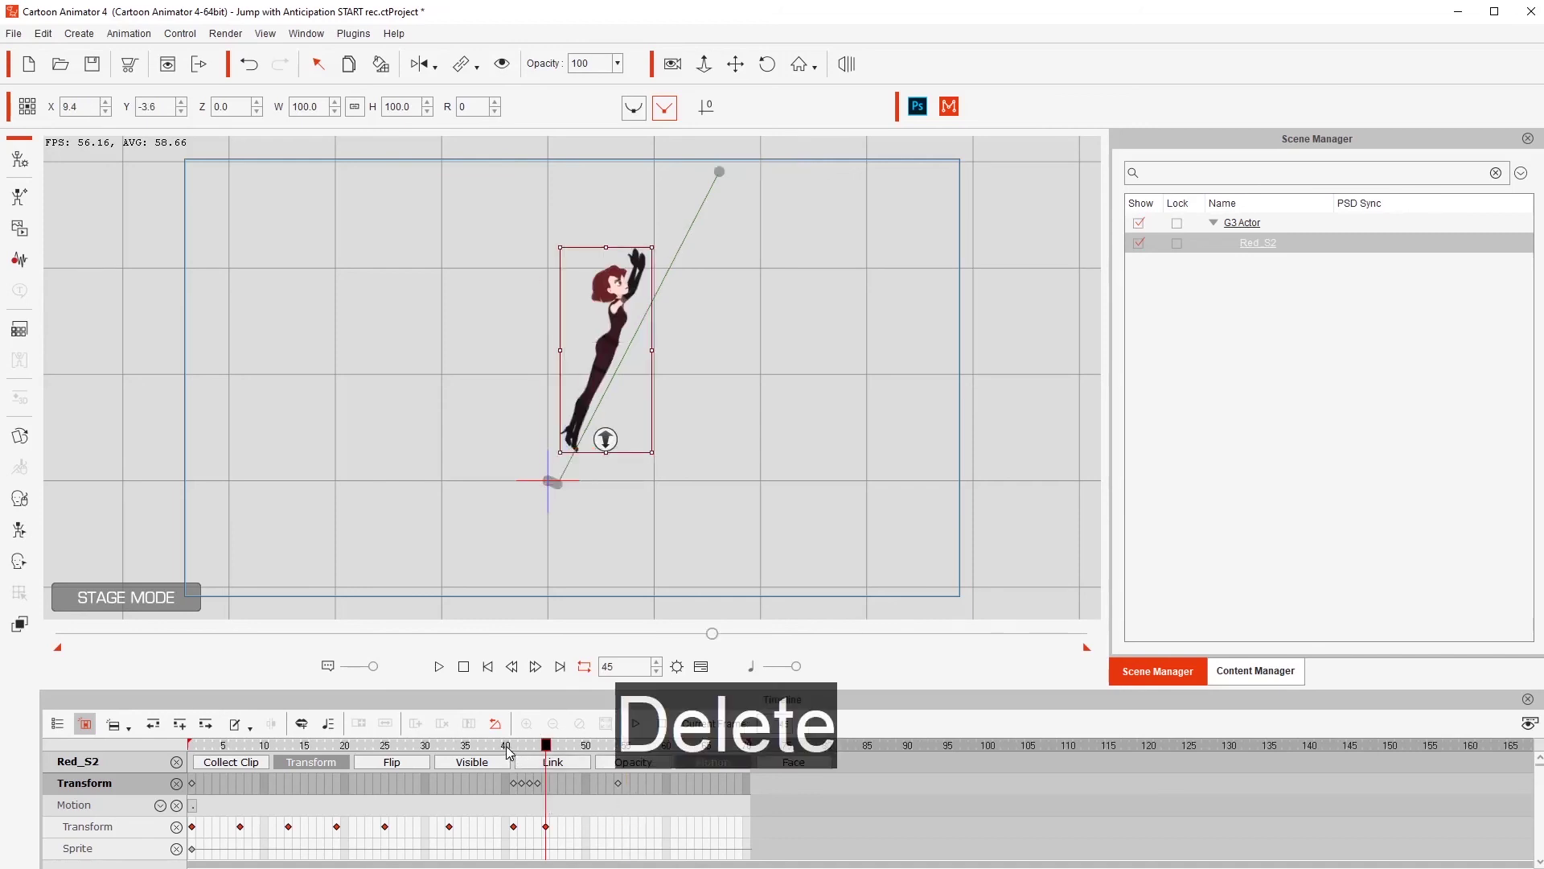
mouse_move(507, 747)
mouse_down()
mouse_move(537, 748)
mouse_move(498, 748)
mouse_up()
key(space)
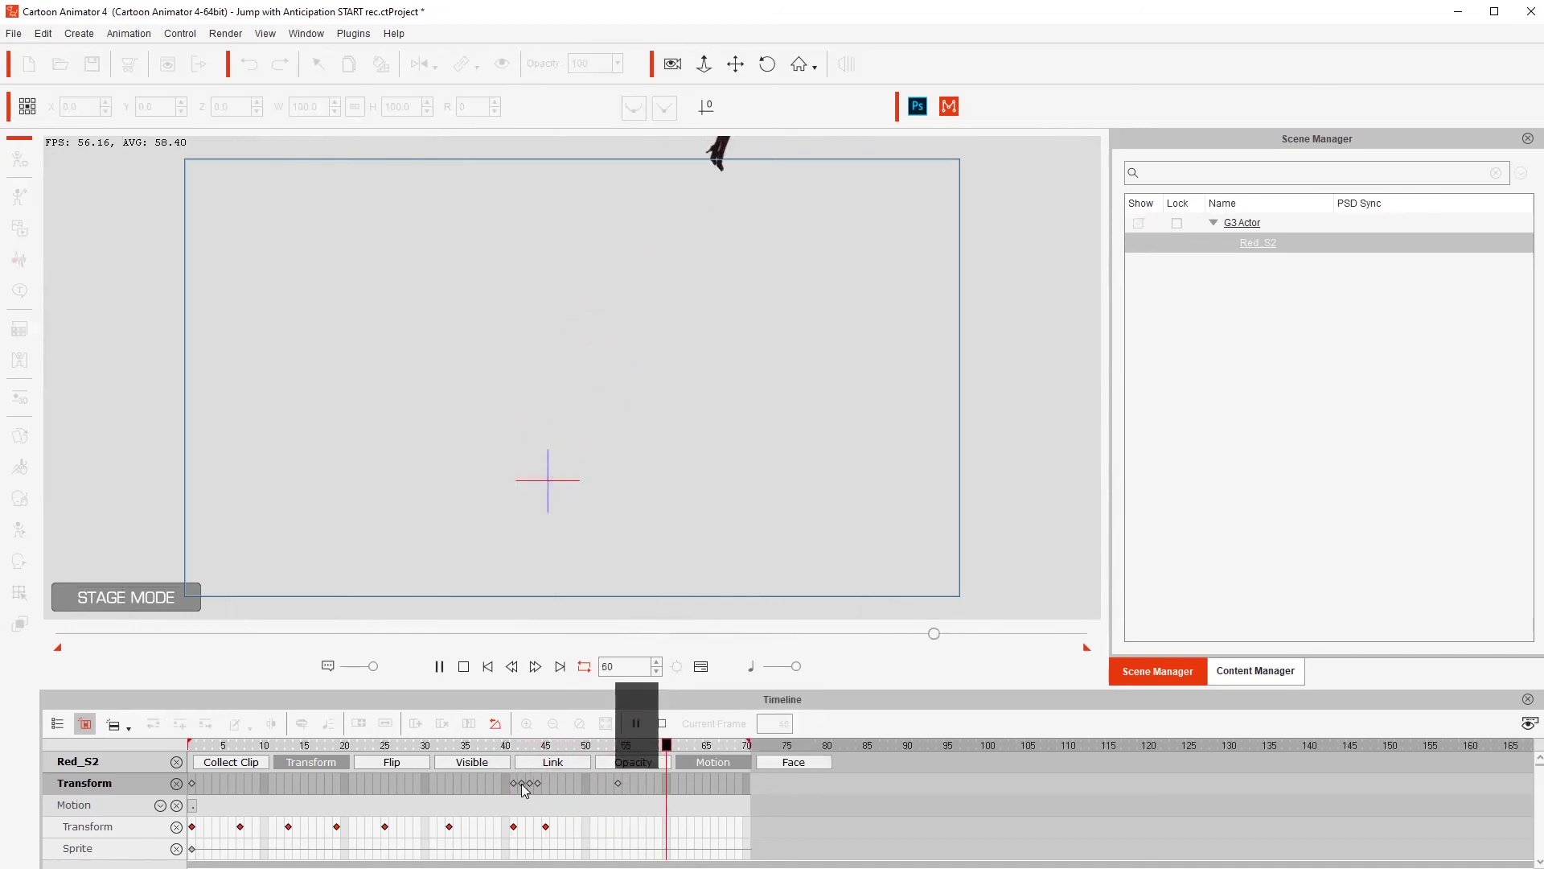
key(space)
Try deleting the actor Transform key at frame 44, and undo the deletion
click(538, 784)
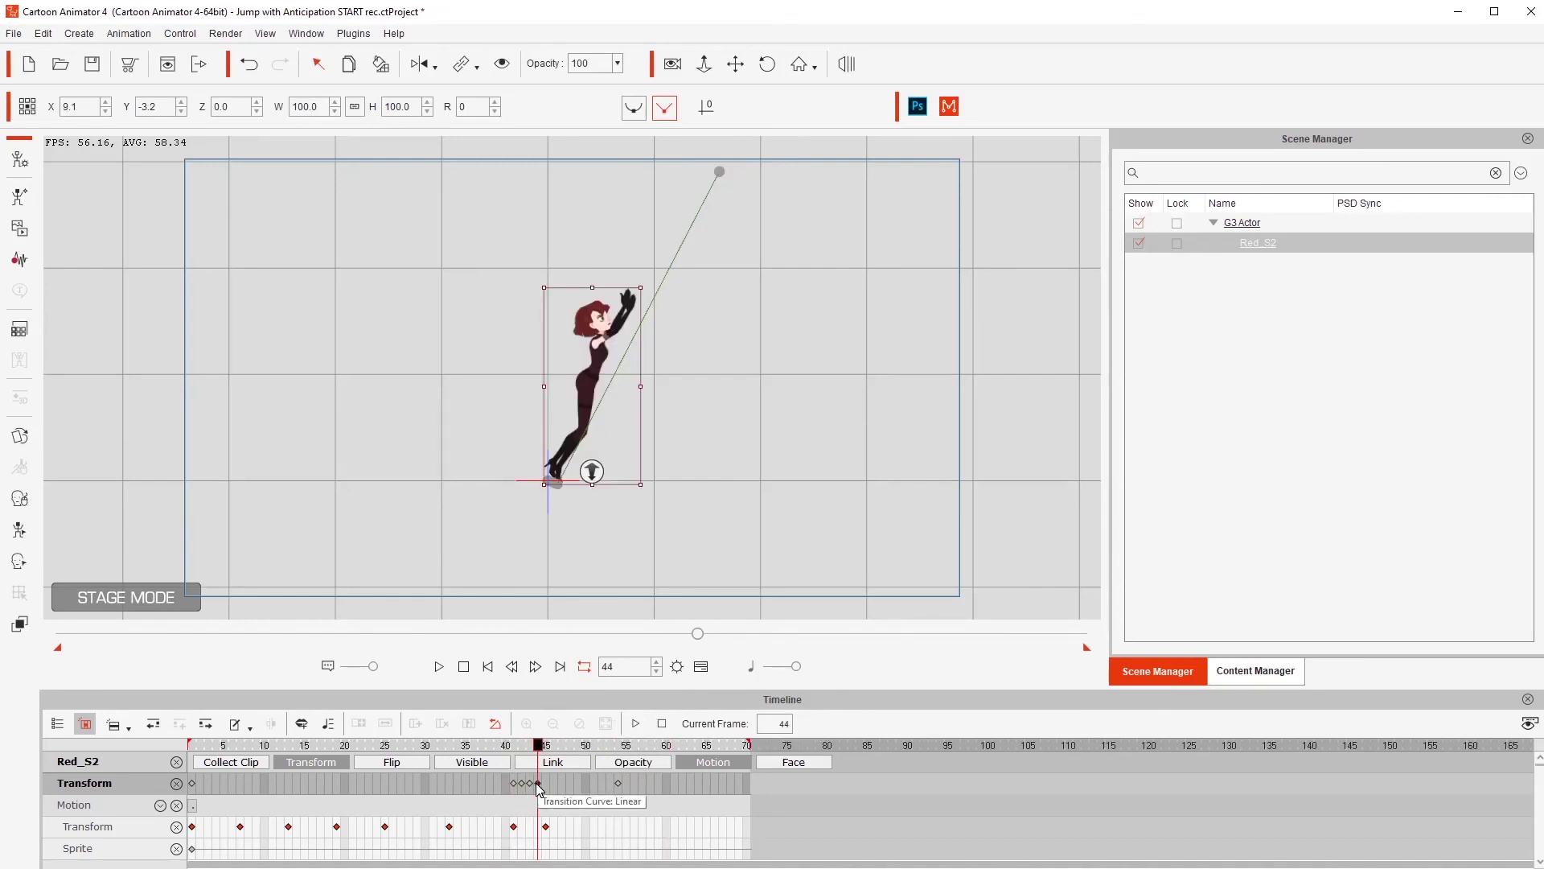
key(Delete)
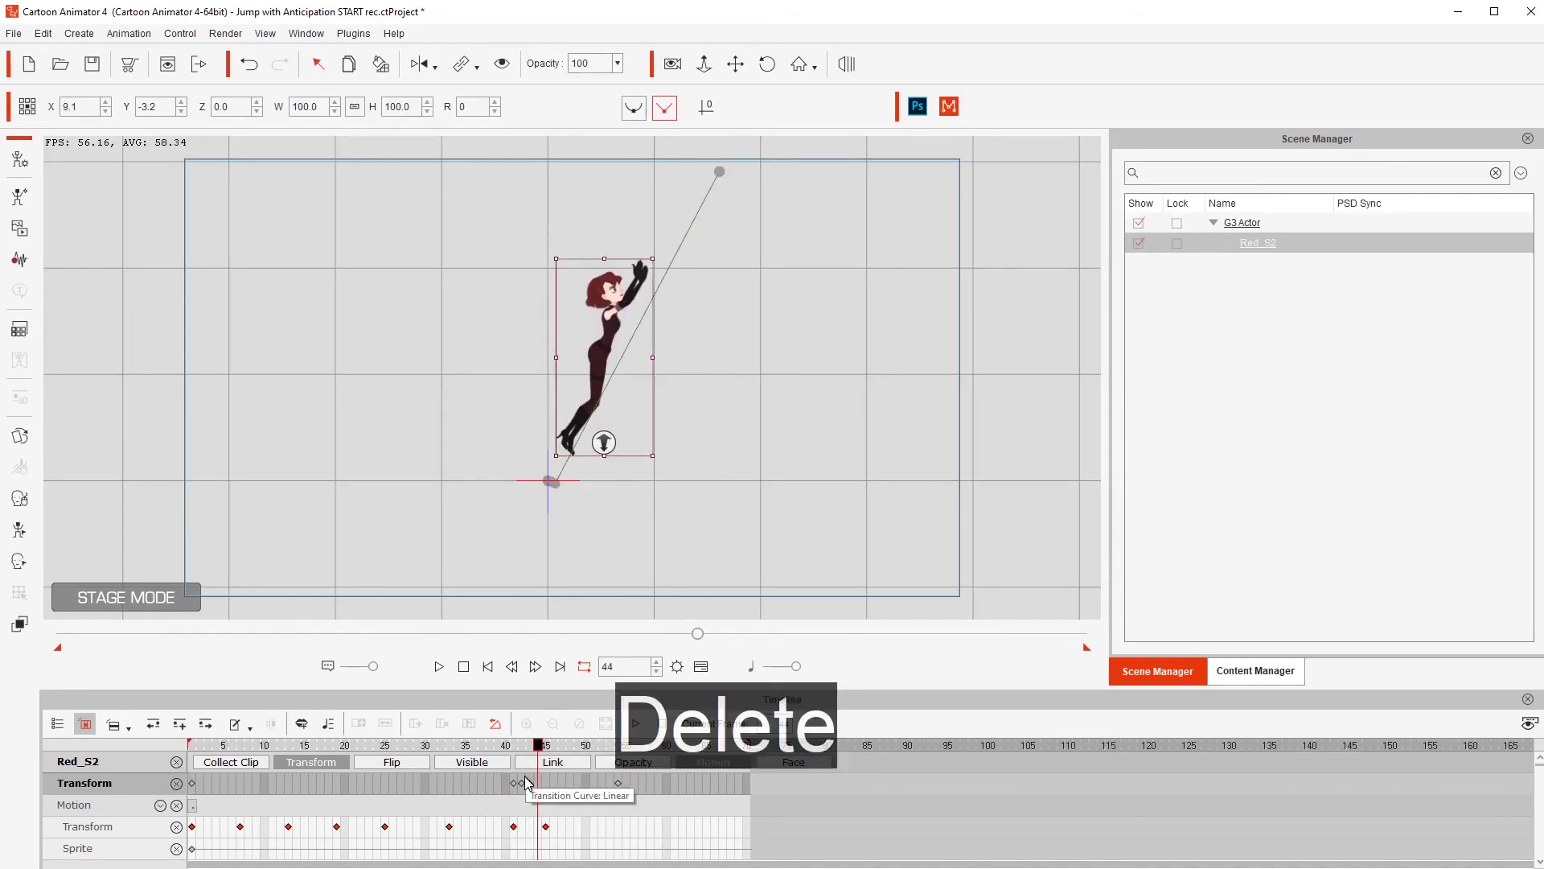
key(ctrl+z)
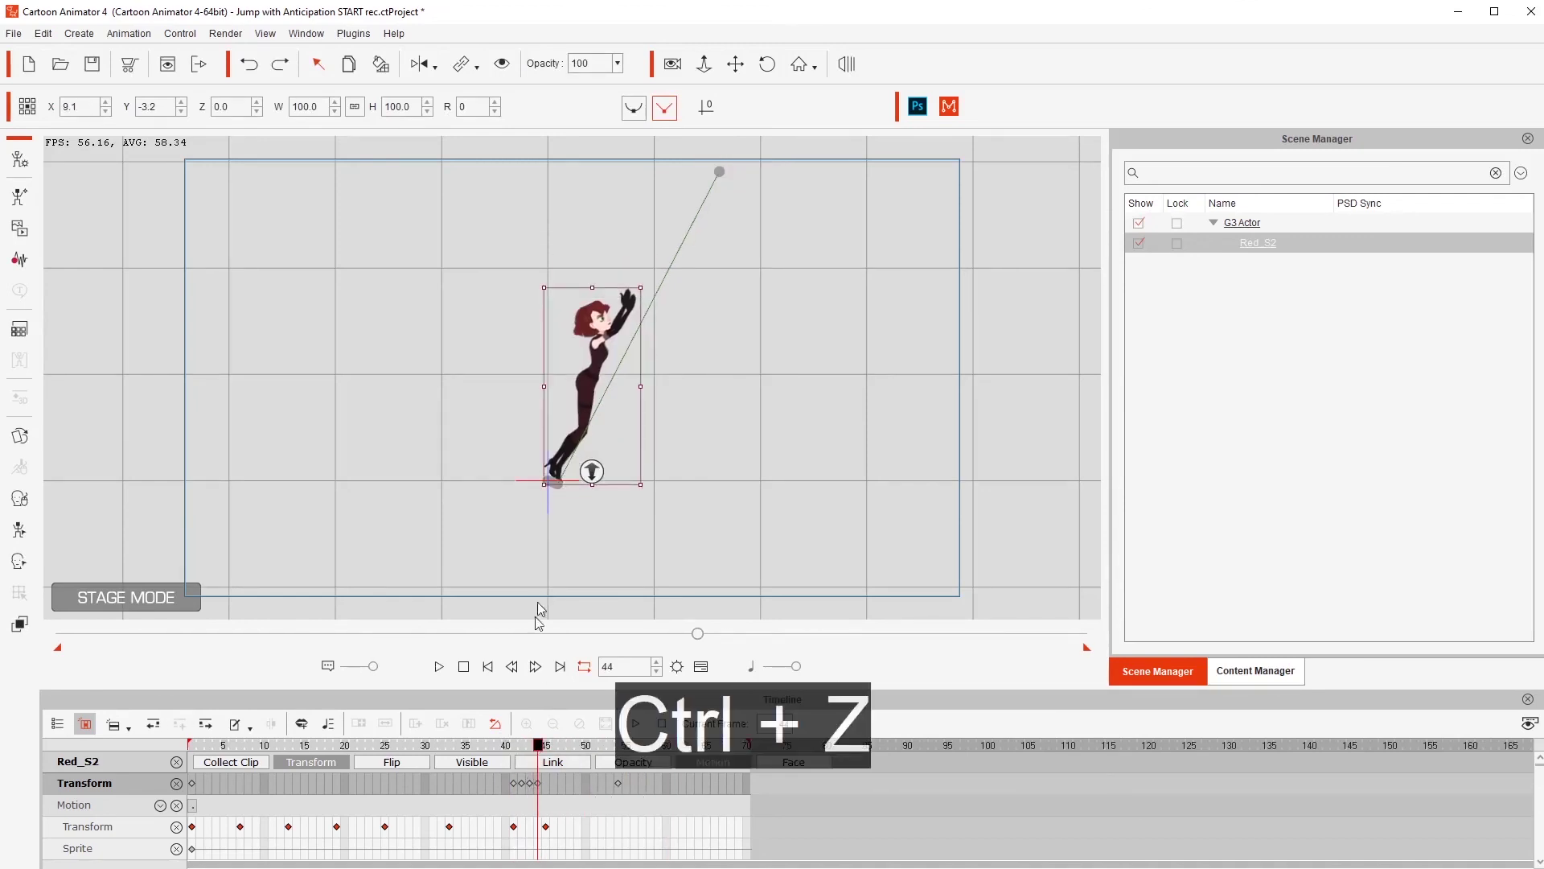
Play back the jump repeatedly, including a close-up view, to examine the crouch, foot contact and take-off
drag(537, 746, 506, 748)
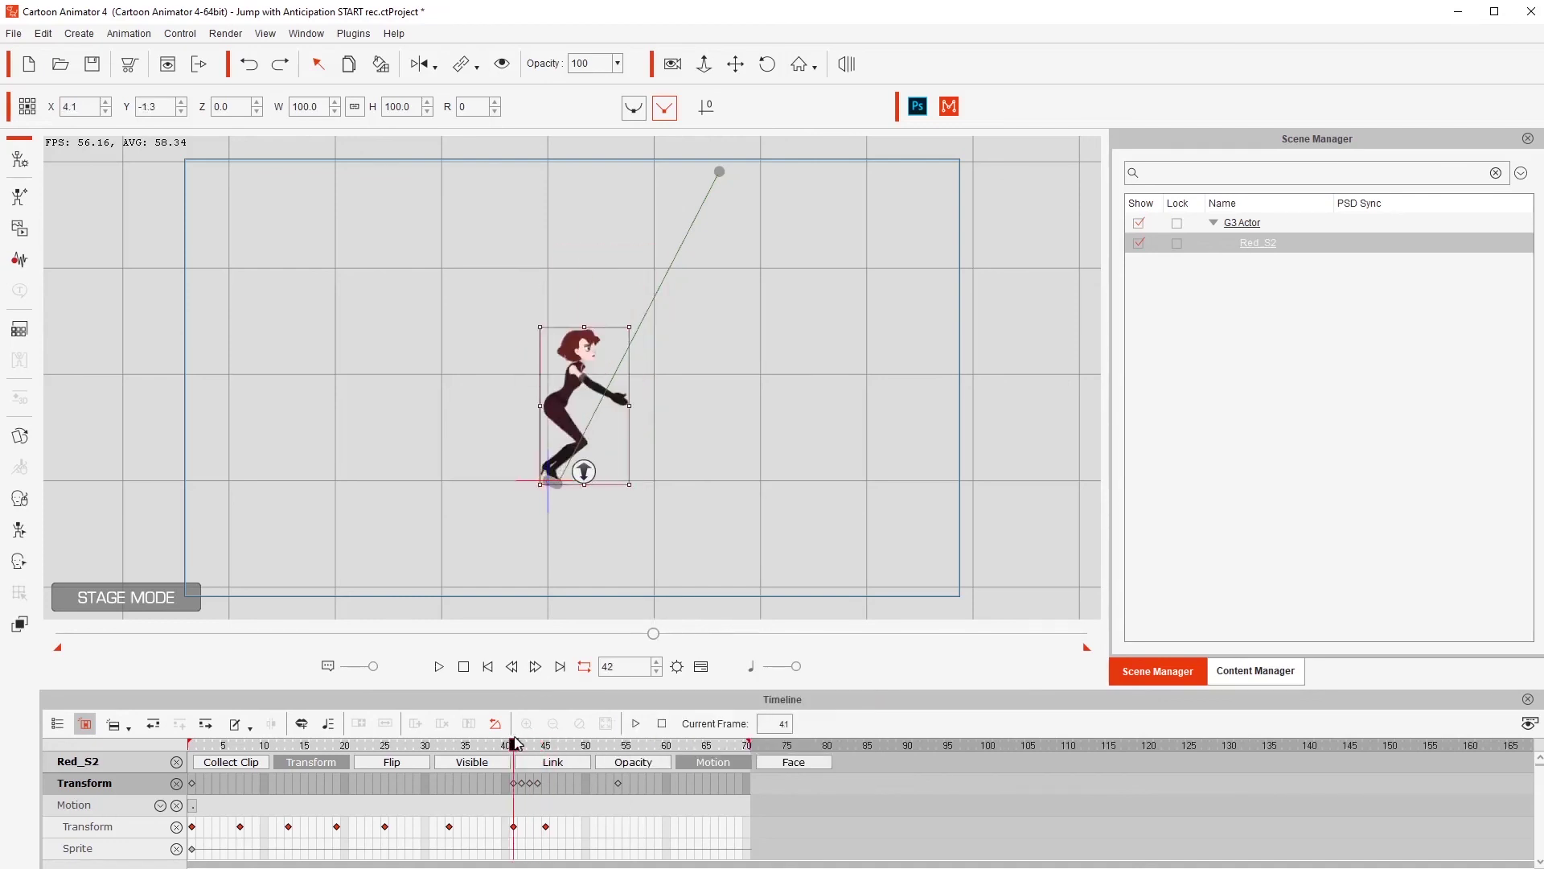
key(space)
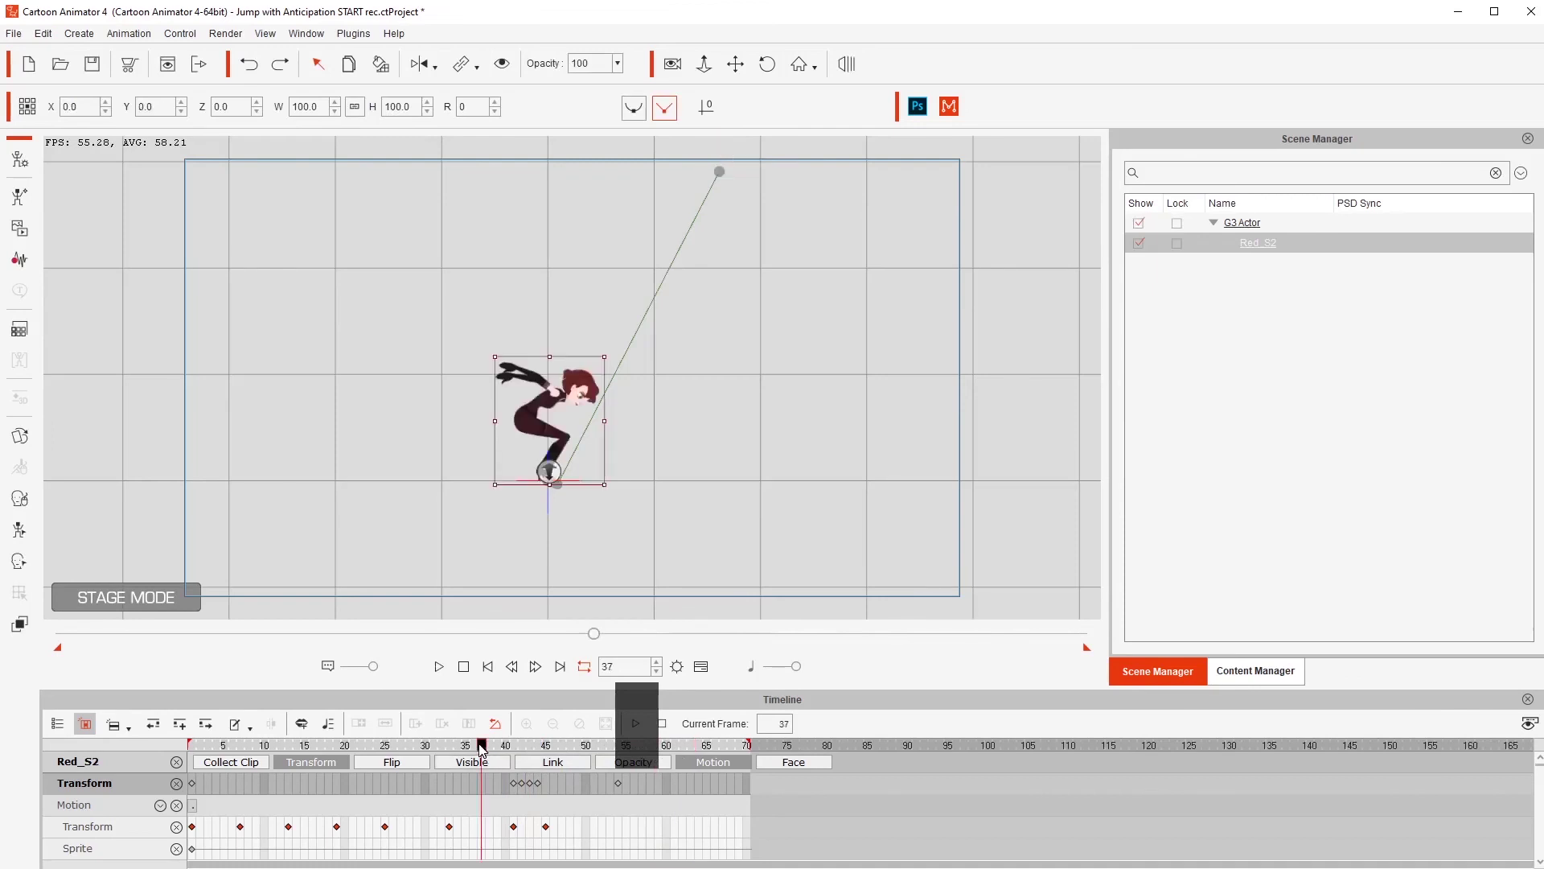
key(space)
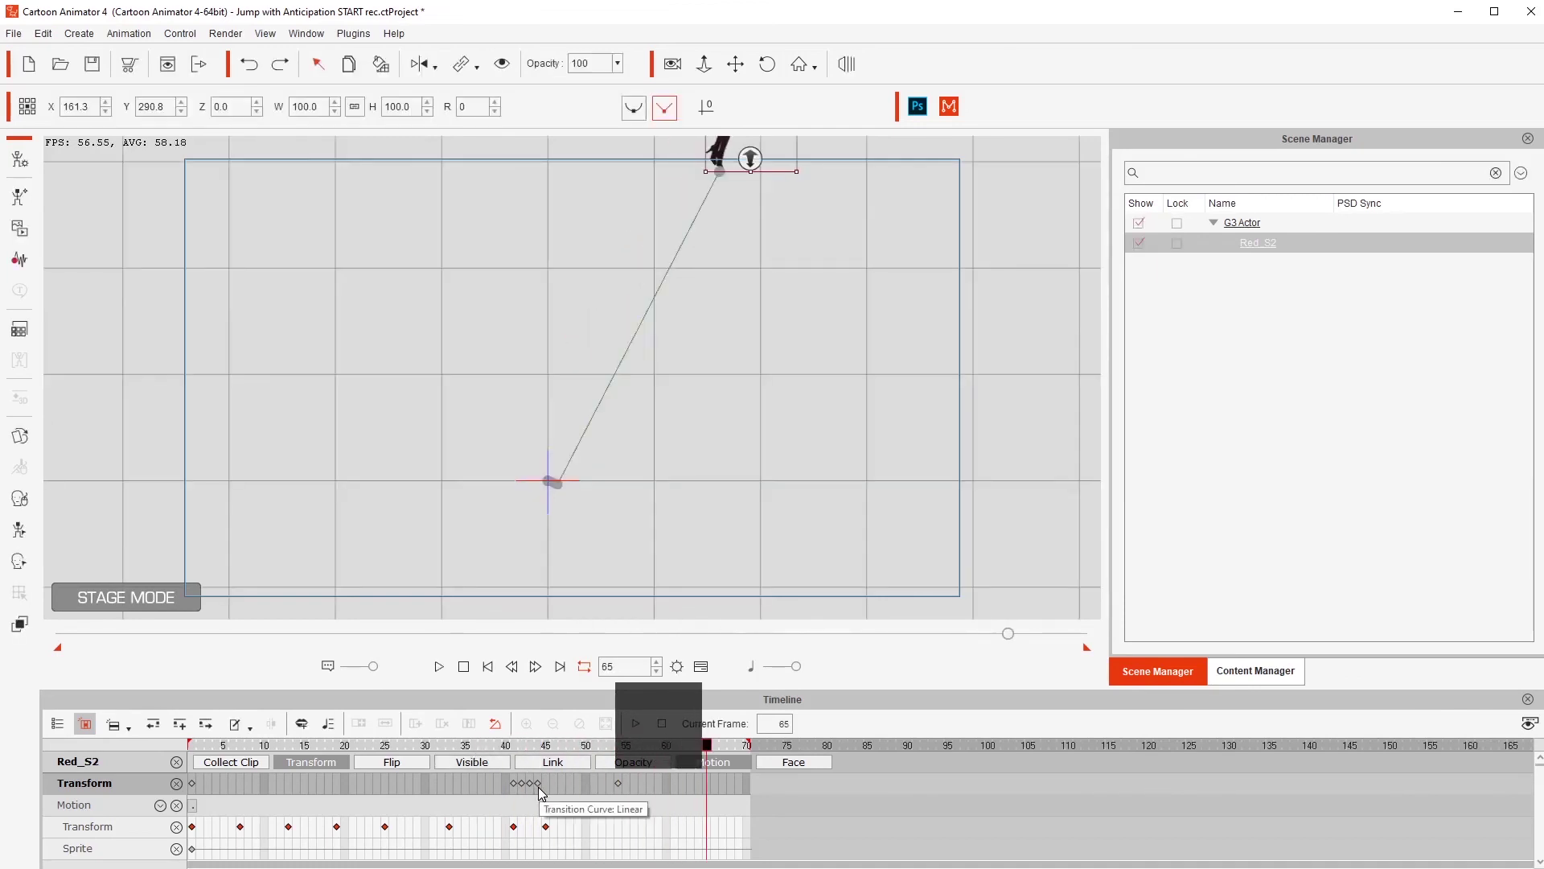
key(space)
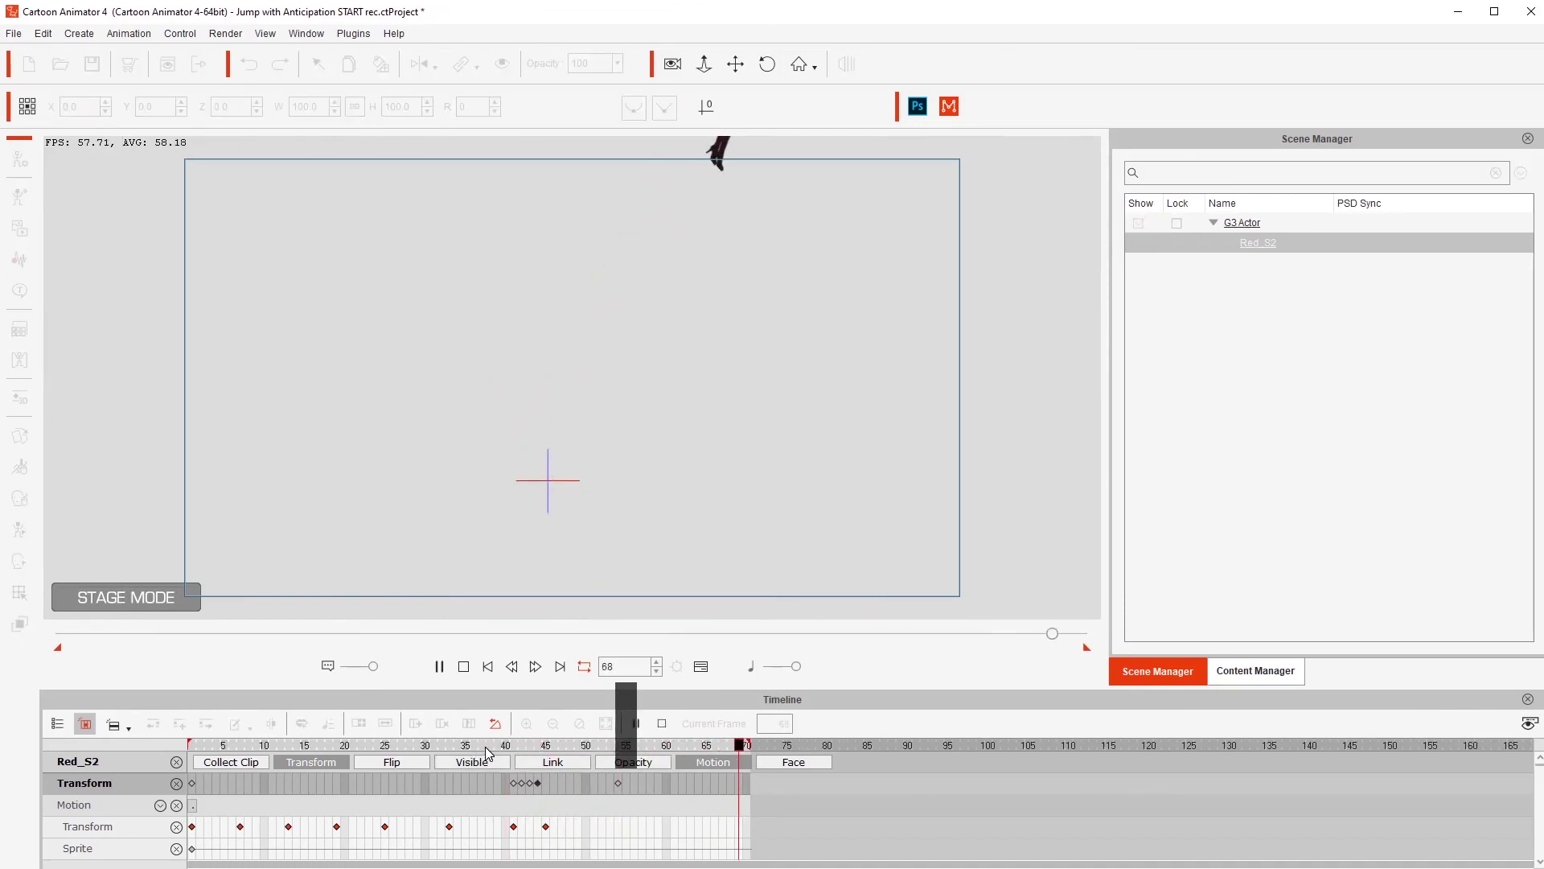
key(space)
key(space)
key(space)
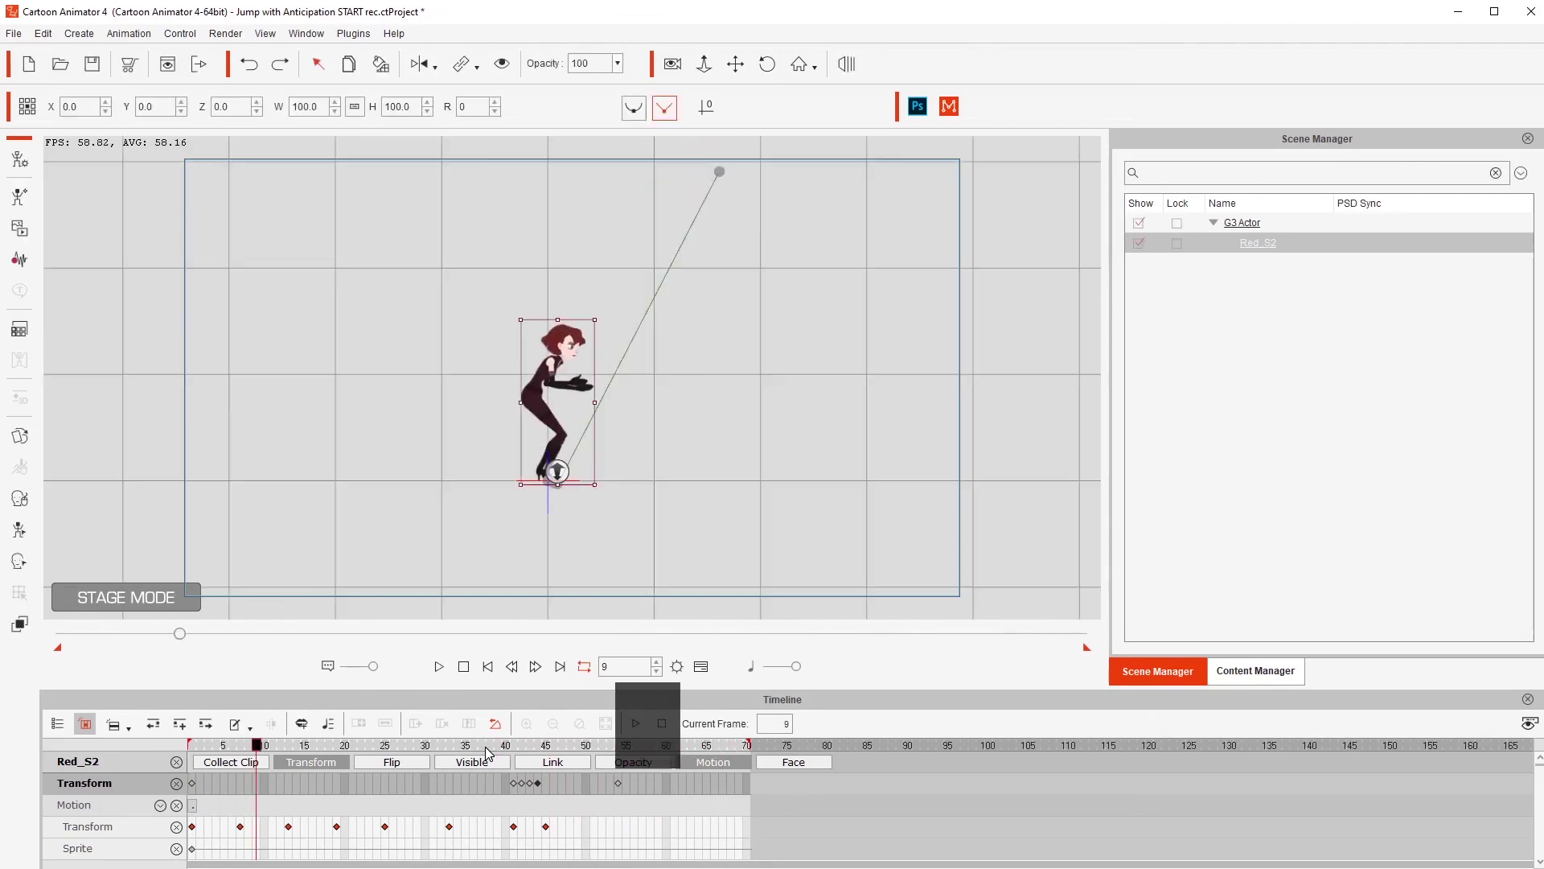
drag(598, 498, 762, 335)
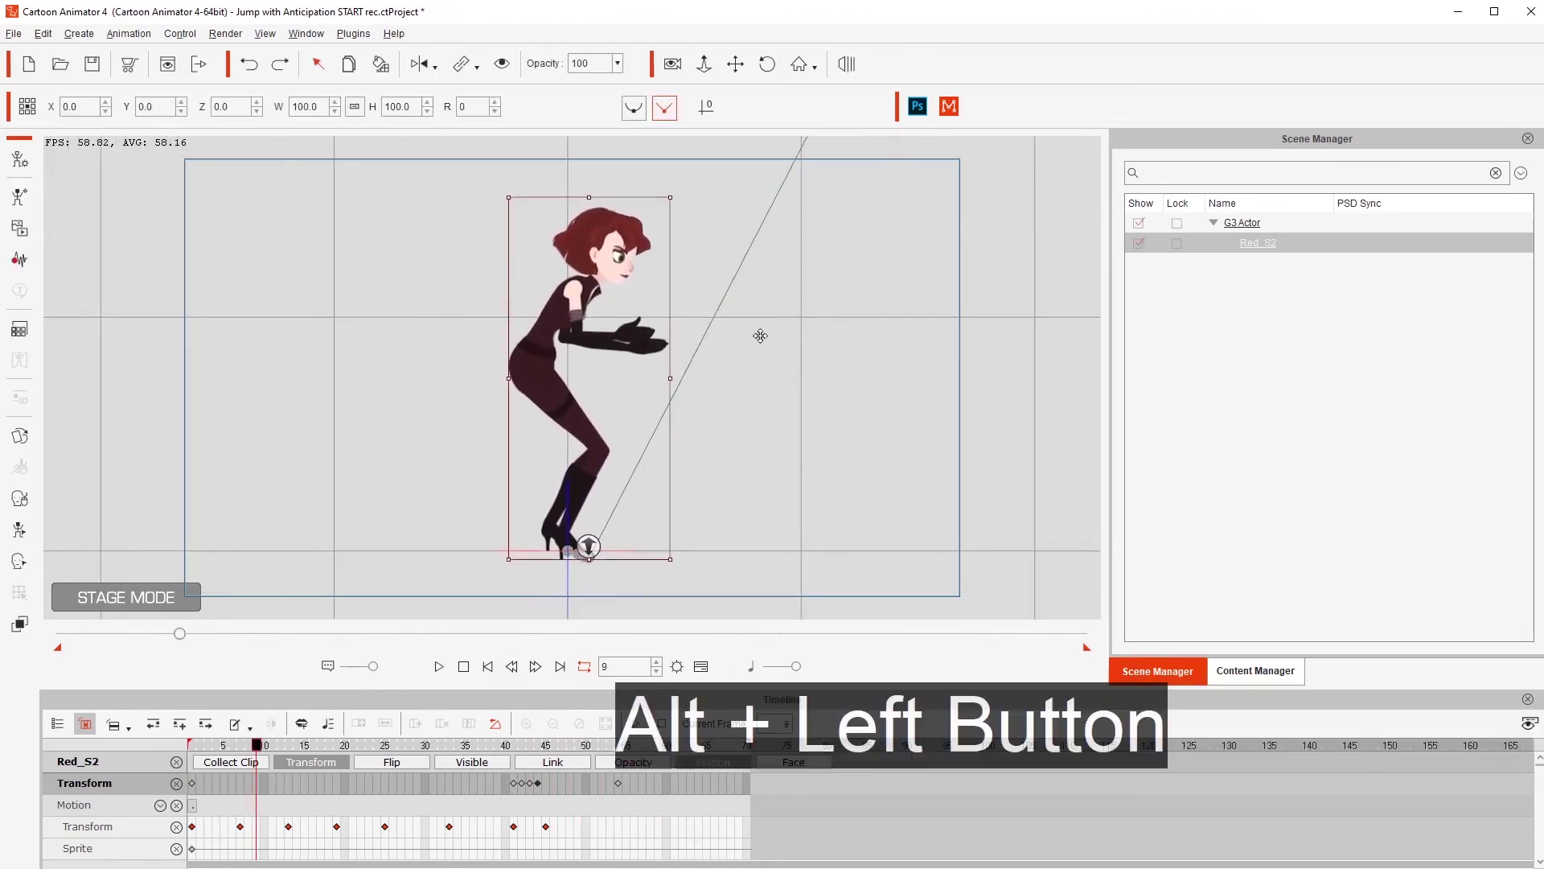
key(space)
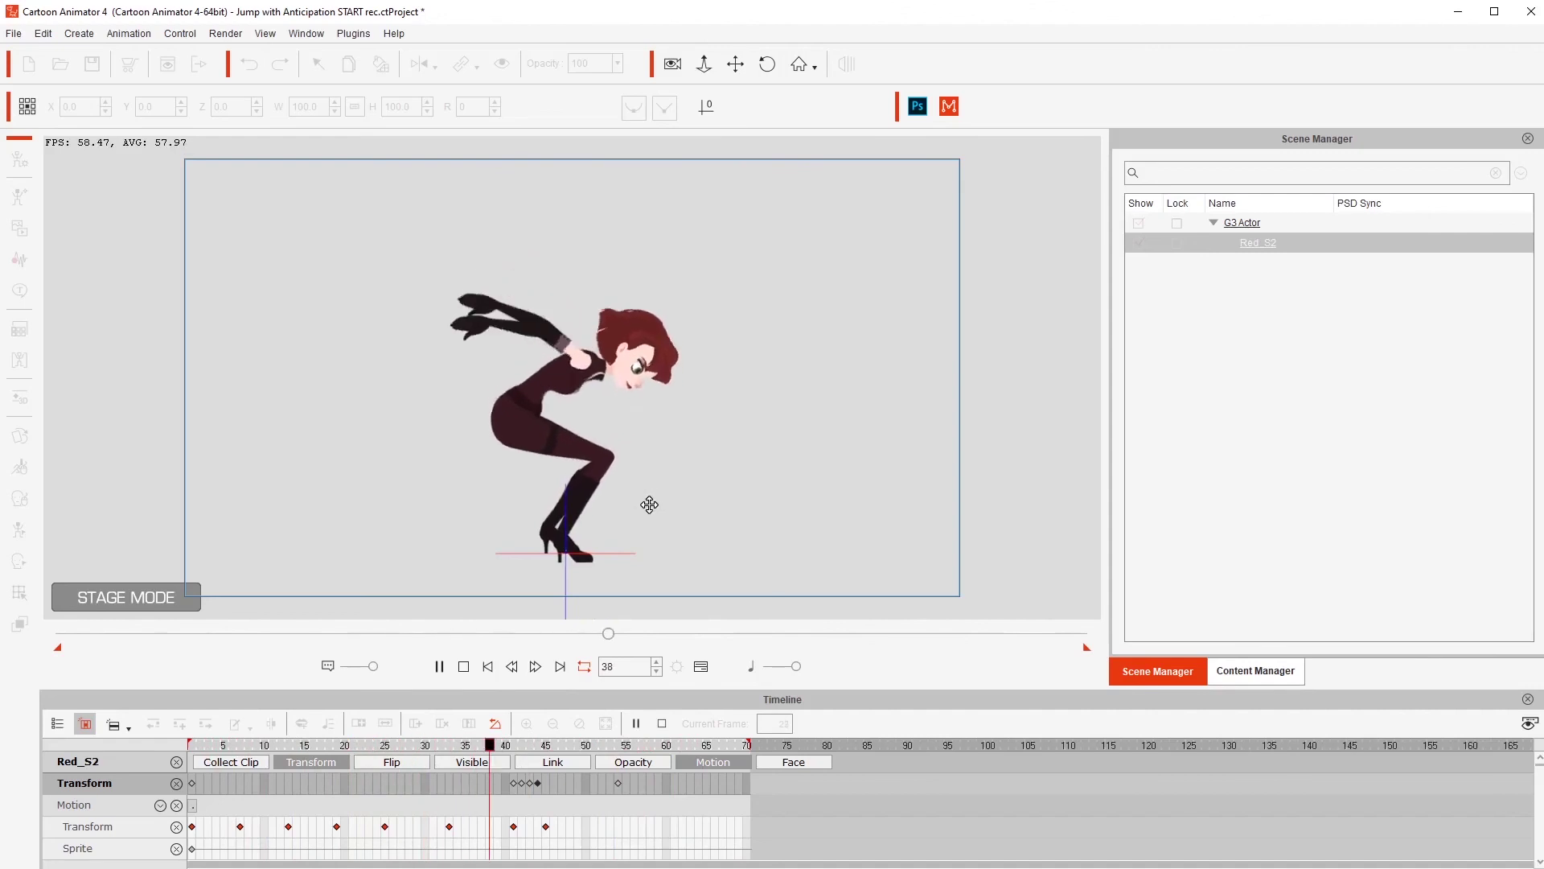
key(space)
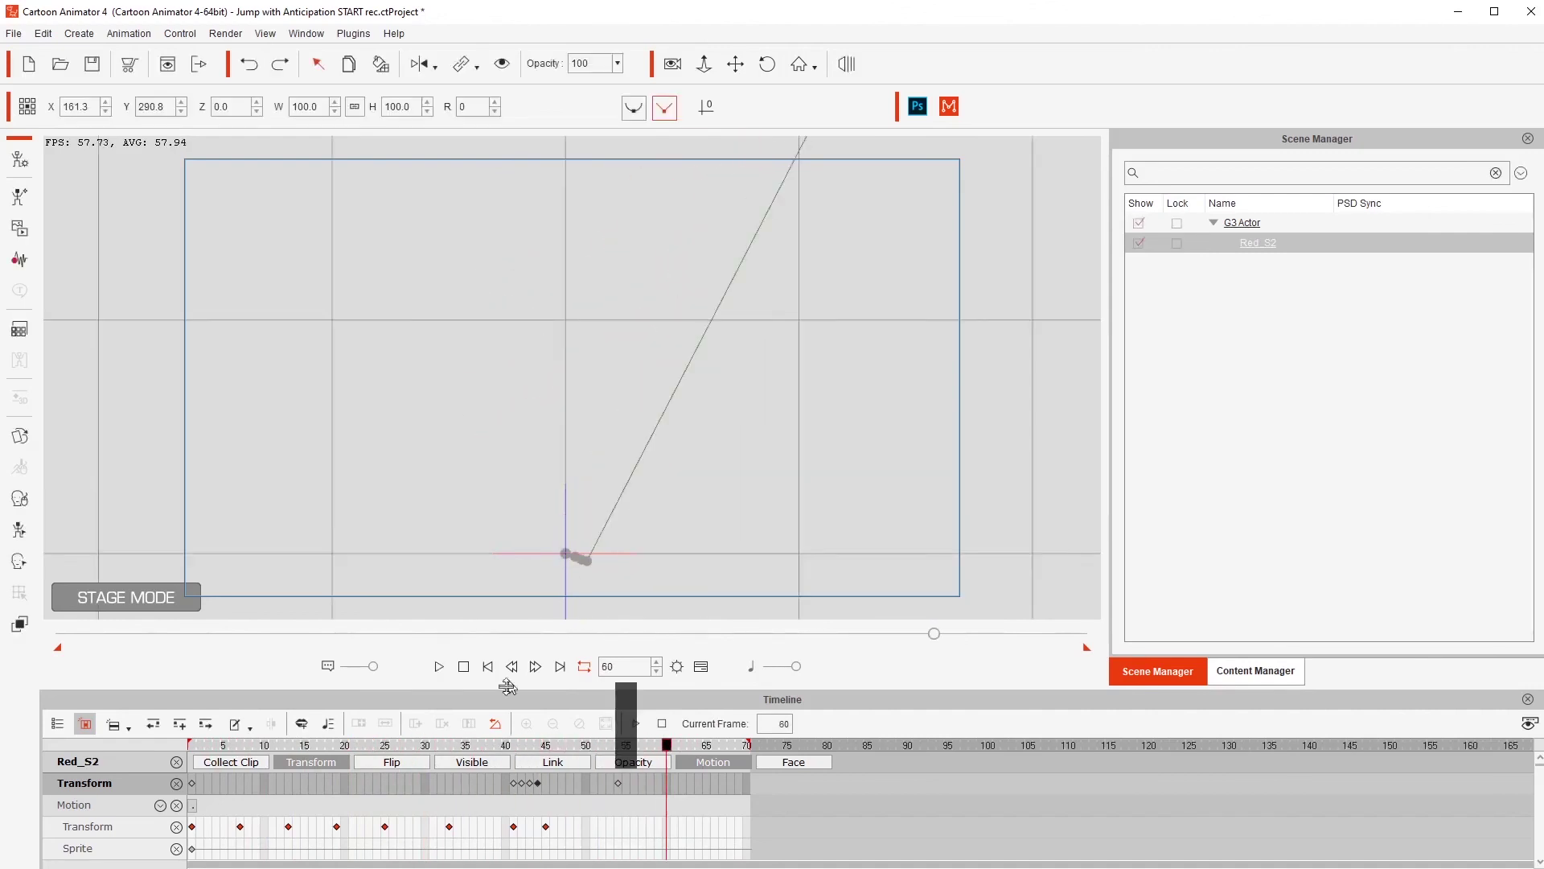
Reduce the character's X position at frame 54 to about 139 for a steeper leap, and play back the jump
click(620, 783)
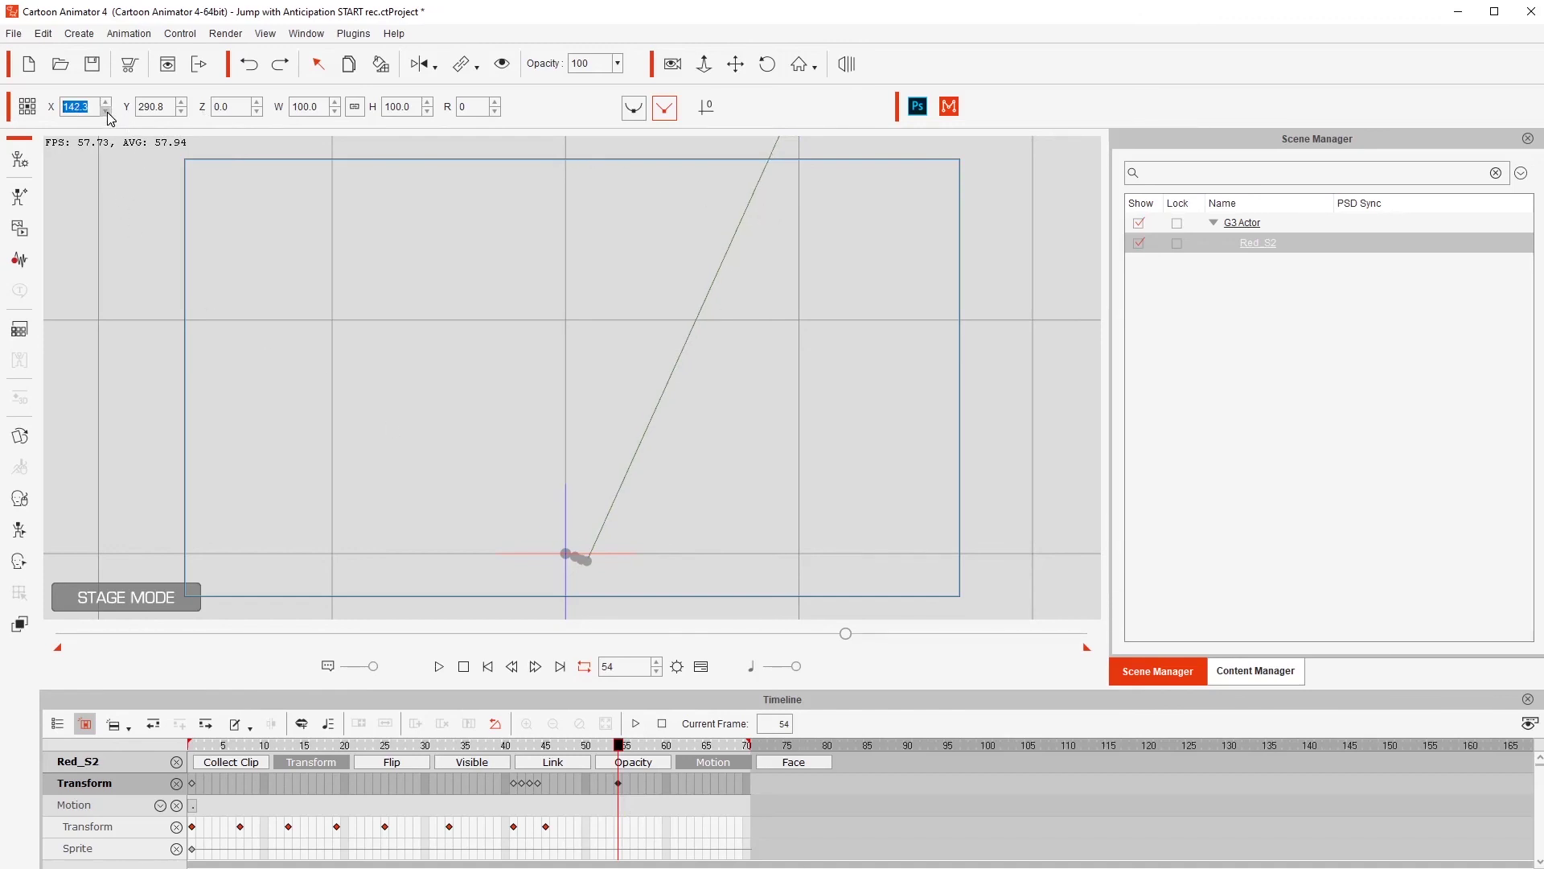
click(439, 667)
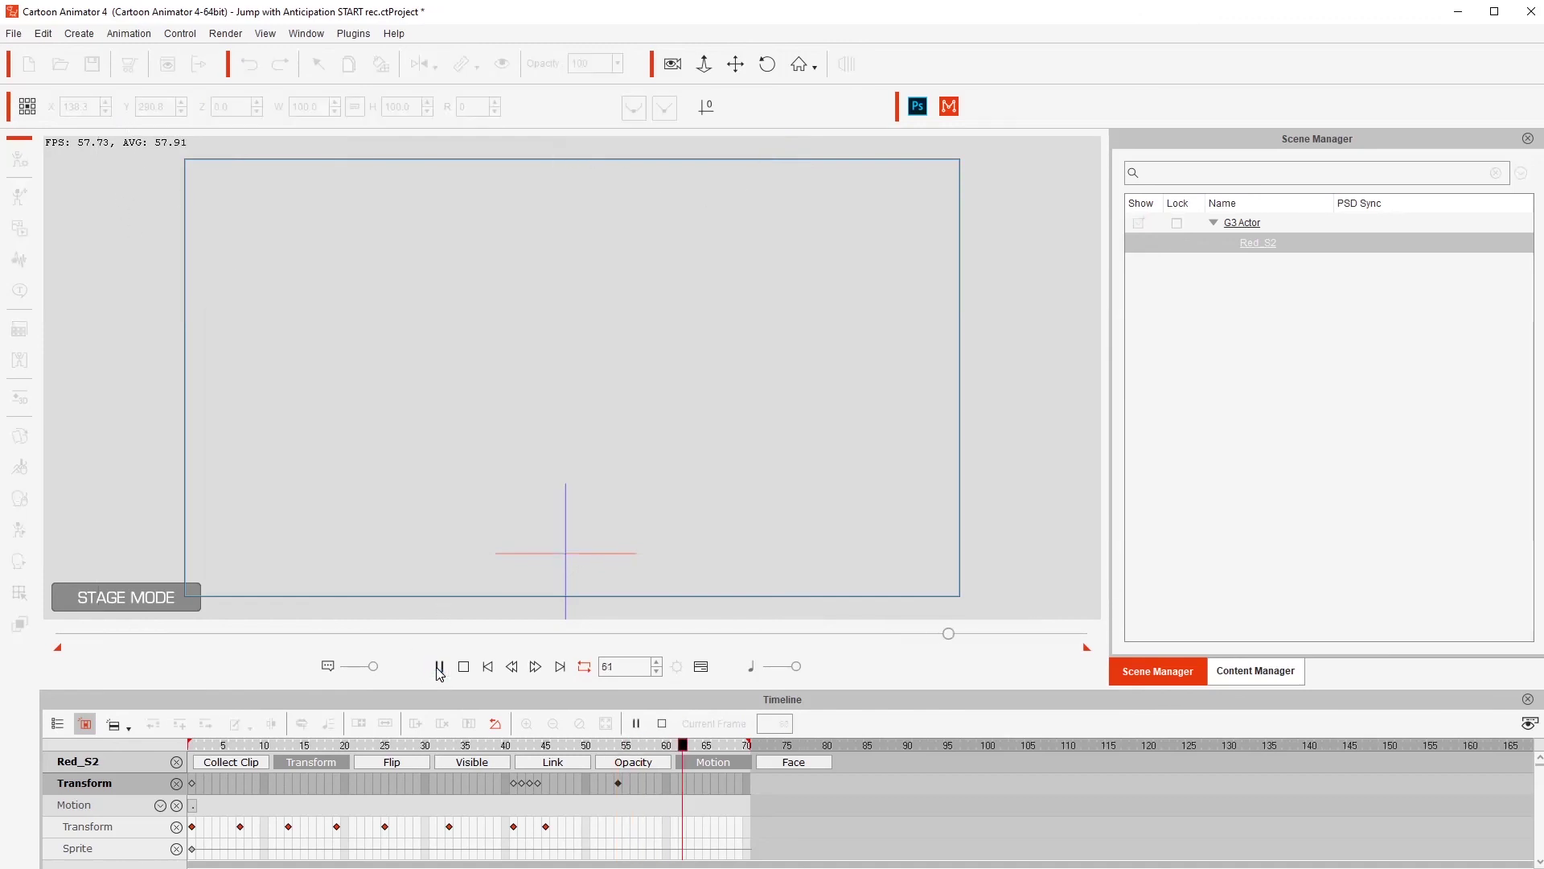